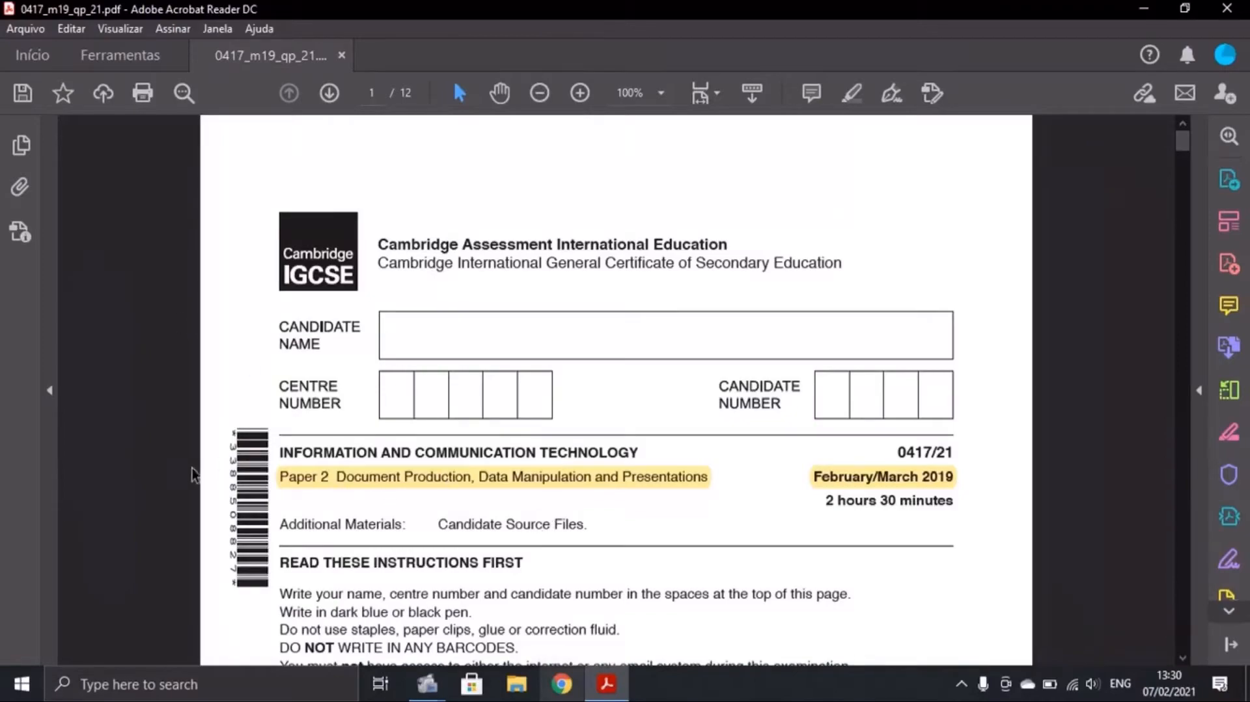
Scroll to the Task 1 instructions on page 2, then minimise the question paper
{"action": "scroll", "coordinate": [577, 507], "scroll_direction": "down", "scroll_amount": 15}
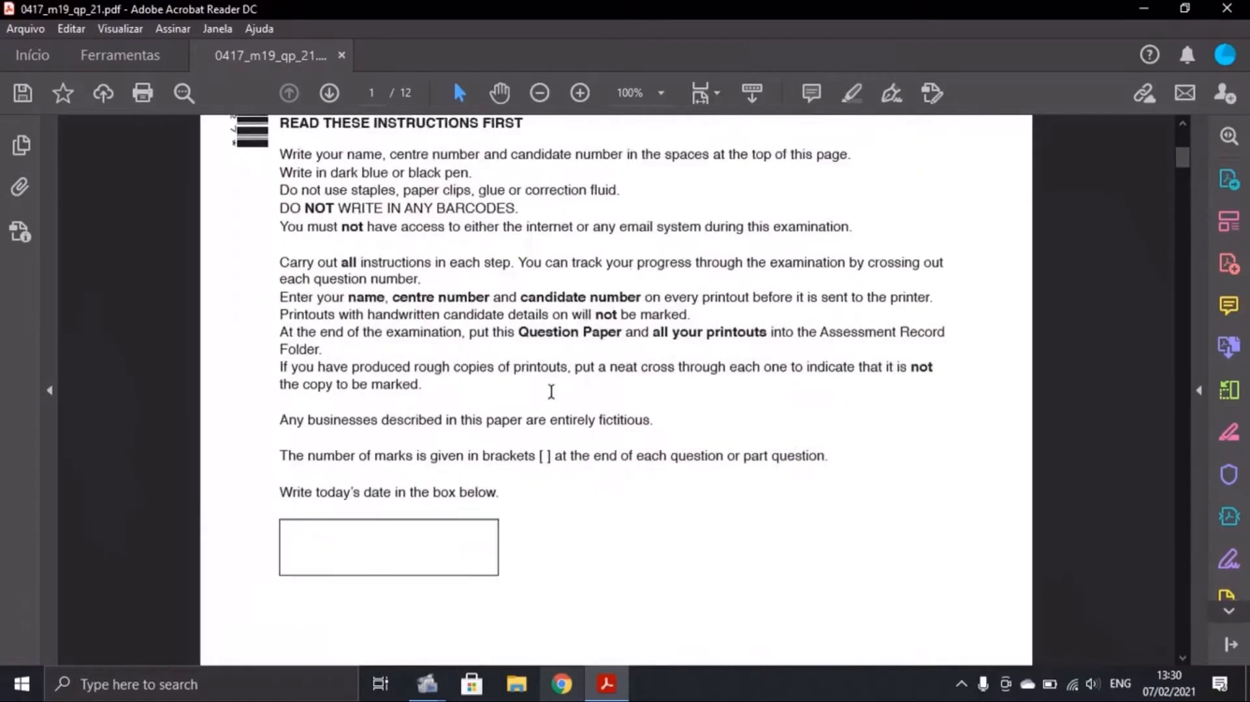
{"action": "scroll", "coordinate": [537, 375], "scroll_direction": "down", "scroll_amount": 4}
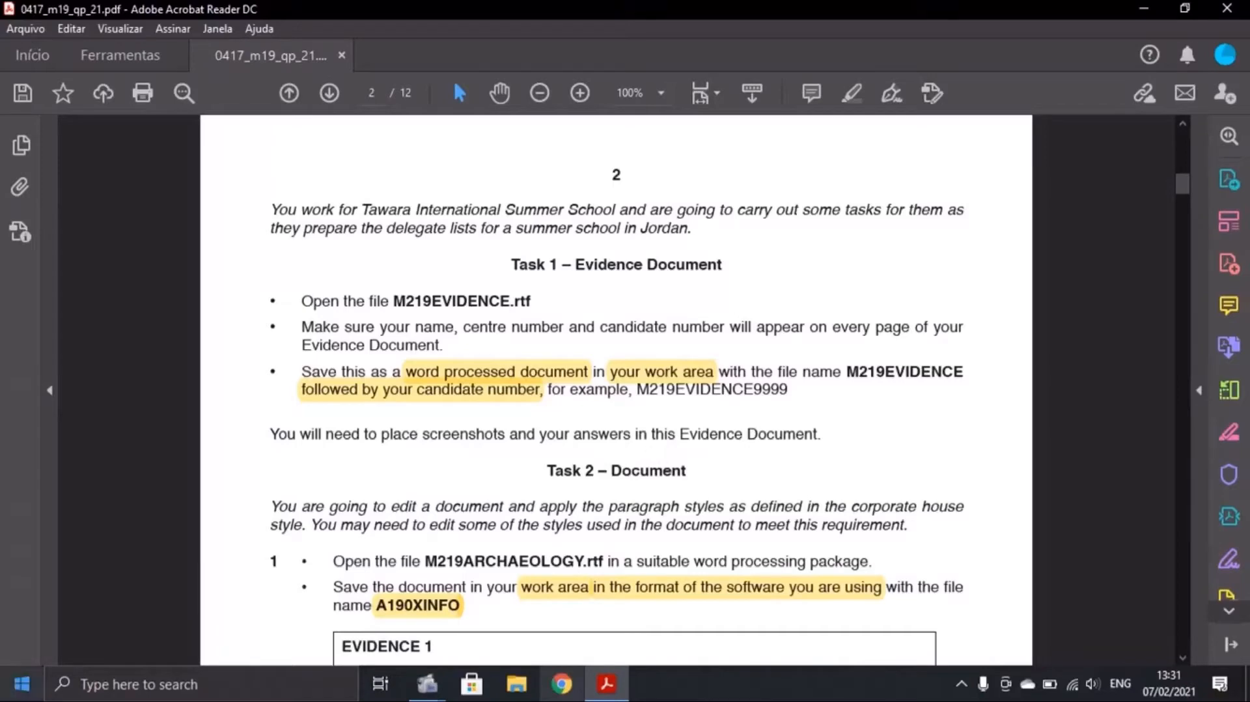
{"action": "left_click", "coordinate": [1226, 9]}
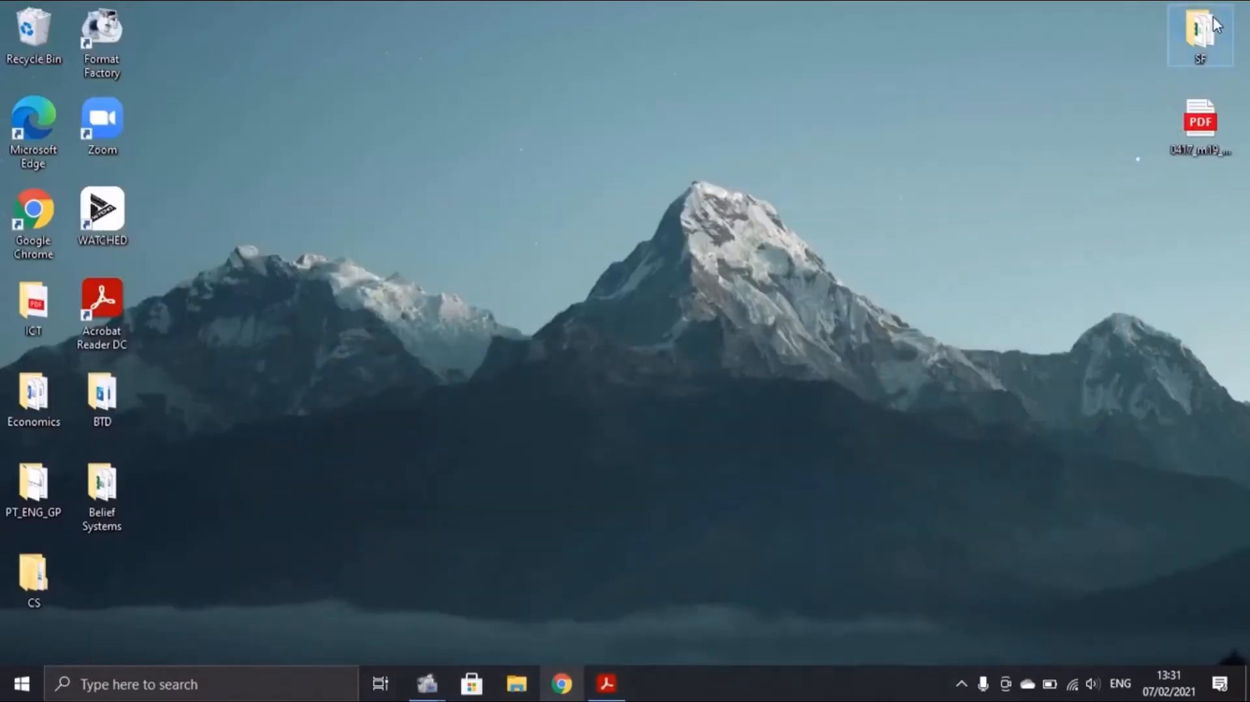
Open M219EVIDENCE from the SF folder in Word and show the built-in header layouts
{"action": "double_click", "coordinate": [1213, 17]}
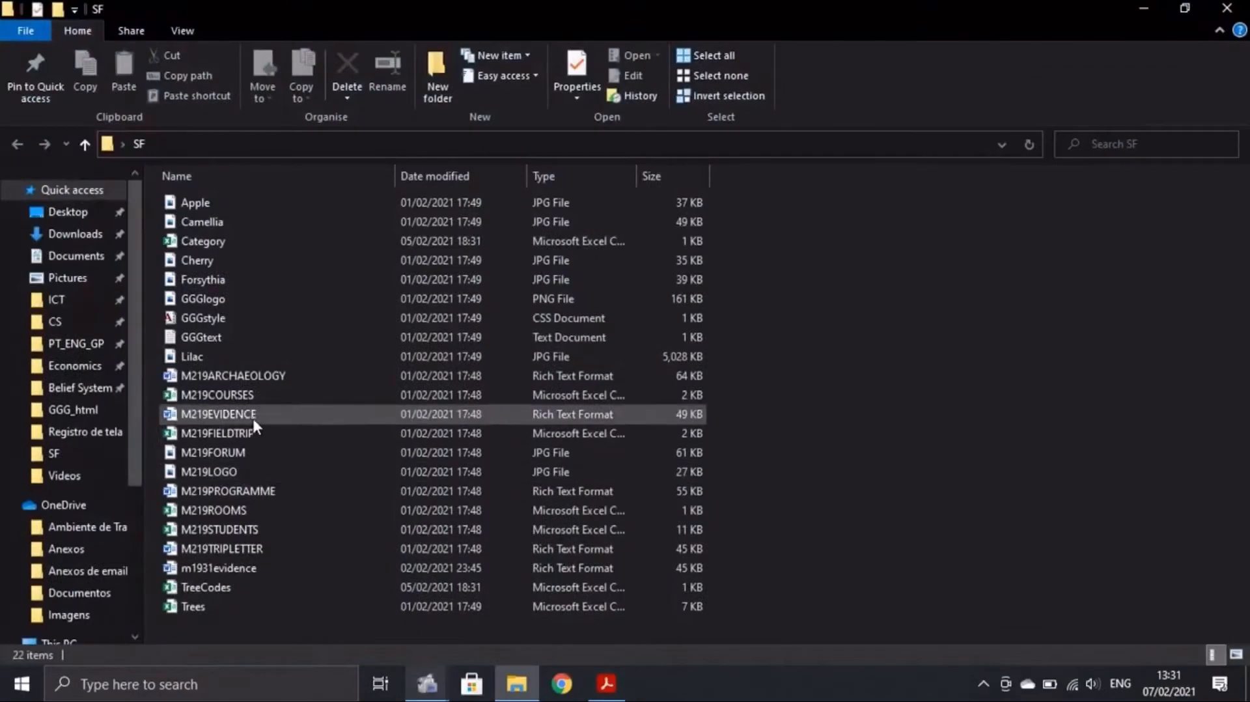
{"action": "double_click", "coordinate": [252, 415]}
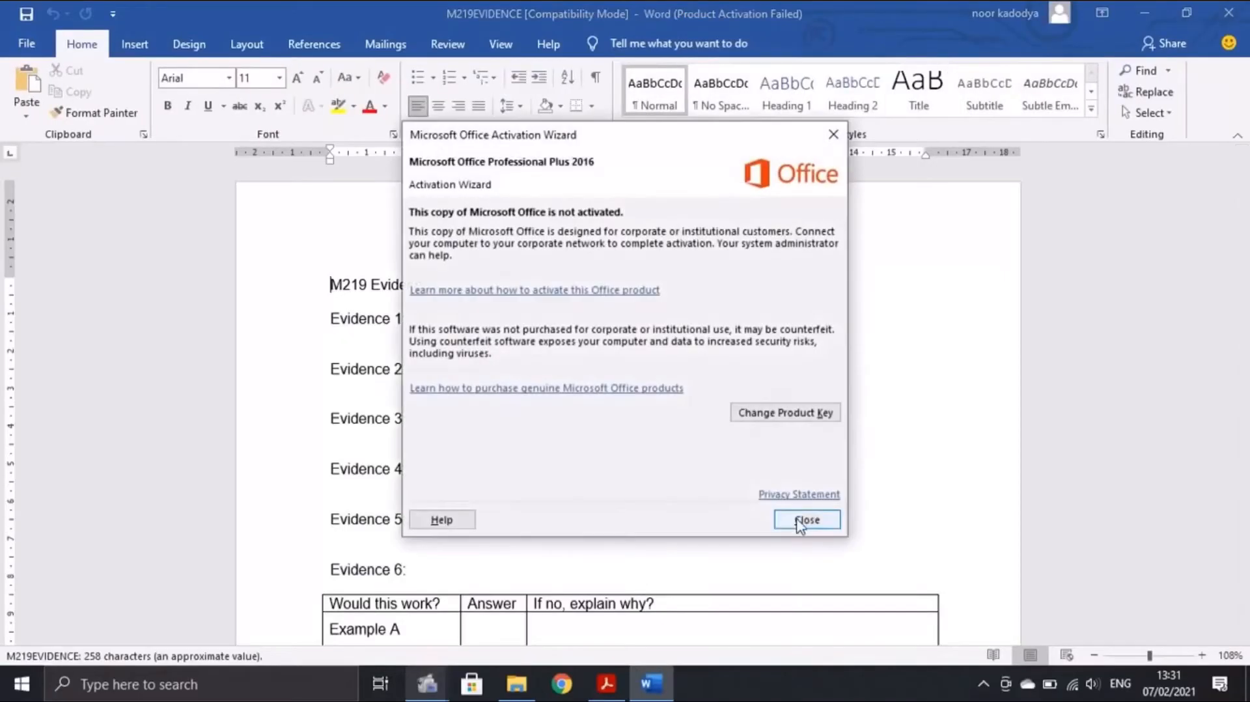
{"action": "left_click", "coordinate": [805, 520]}
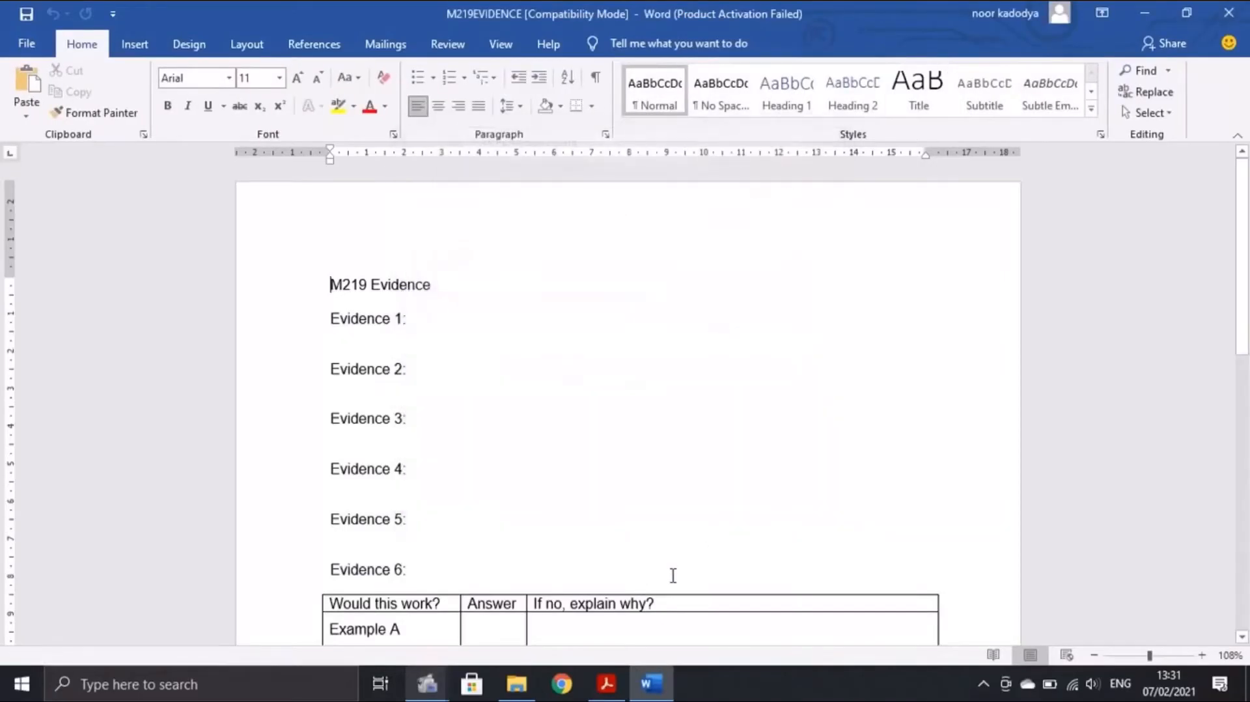
{"action": "left_click", "coordinate": [606, 683]}
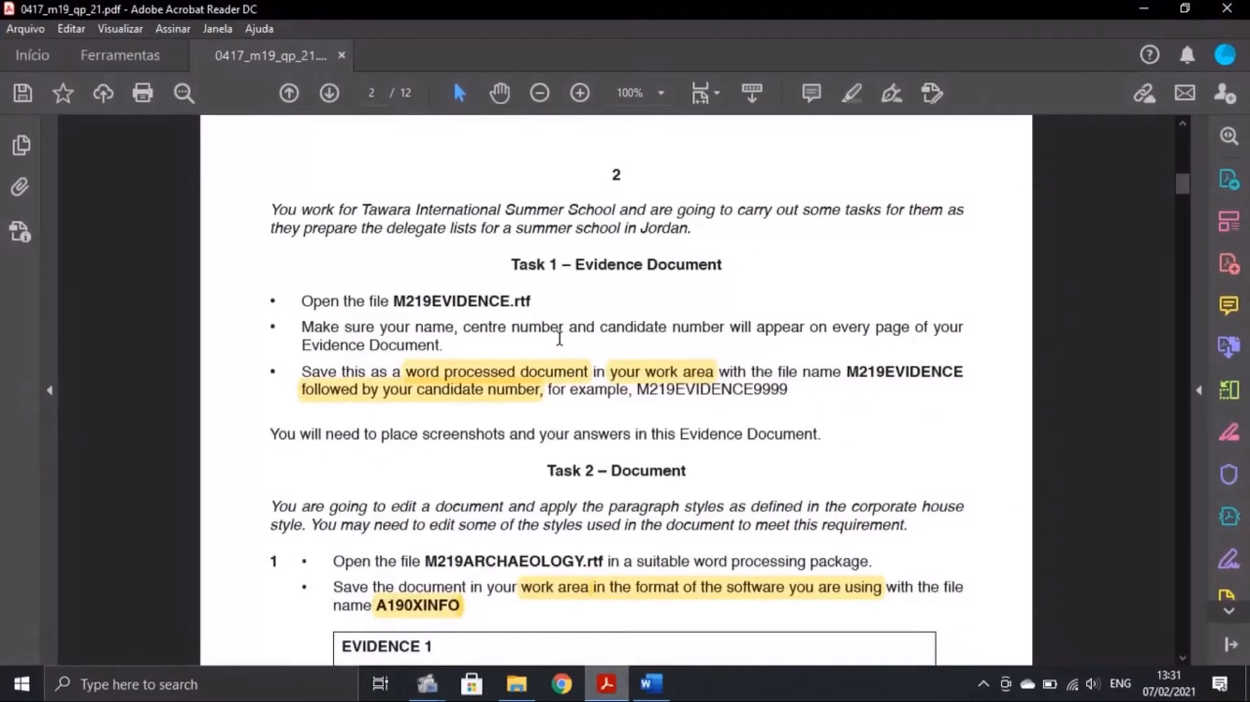
{"action": "left_click", "coordinate": [665, 681]}
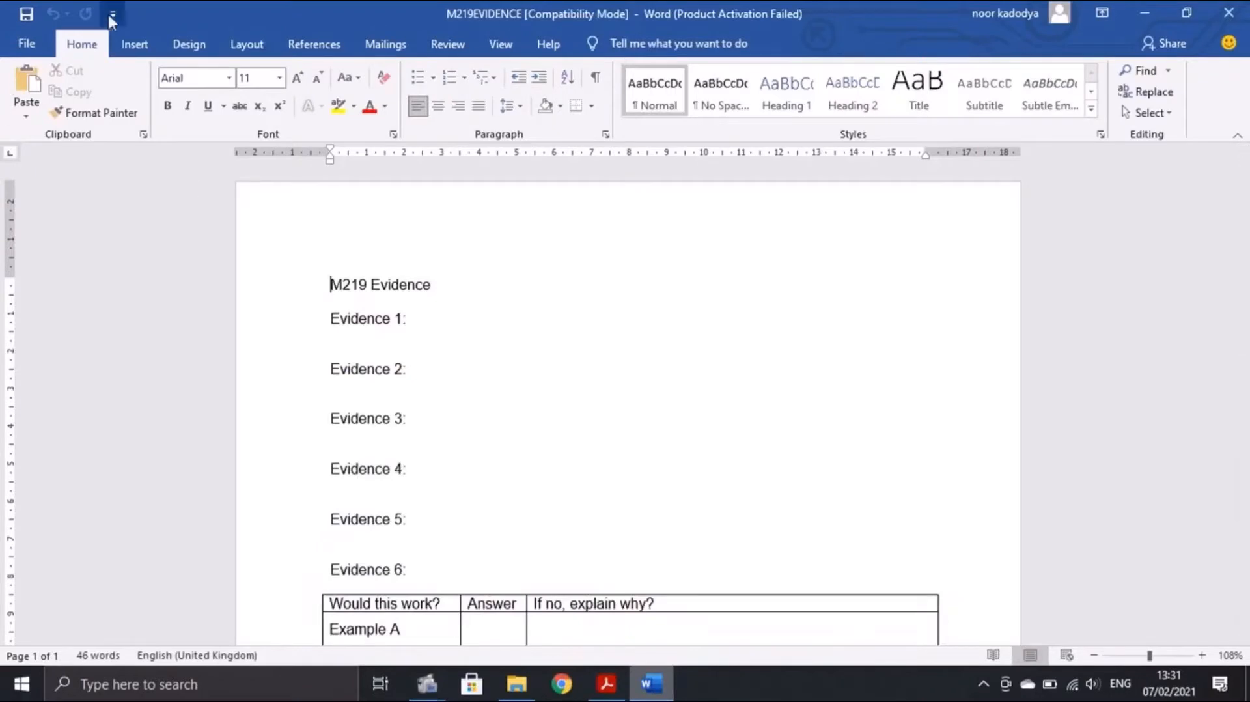
{"action": "left_click", "coordinate": [125, 41]}
{"action": "left_click", "coordinate": [840, 73]}
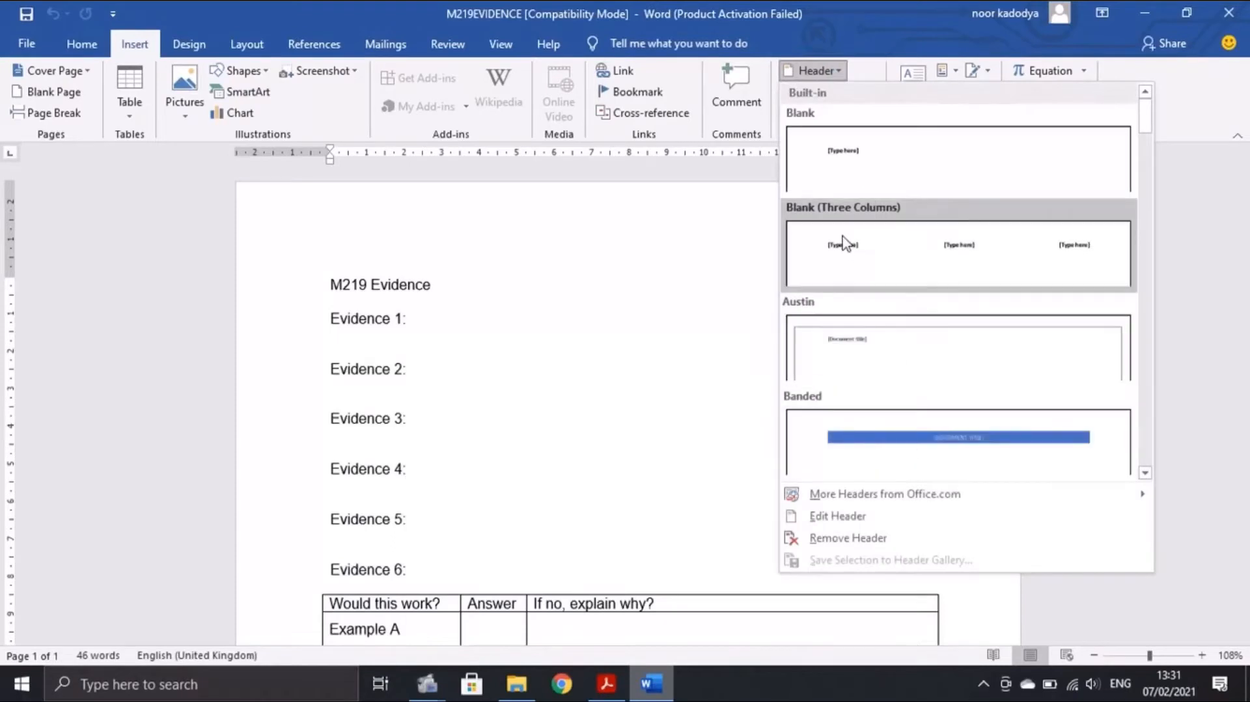
Fill a Blank (Three Columns) header with the candidate's name, centre number and candidate number
{"action": "left_click", "coordinate": [843, 242]}
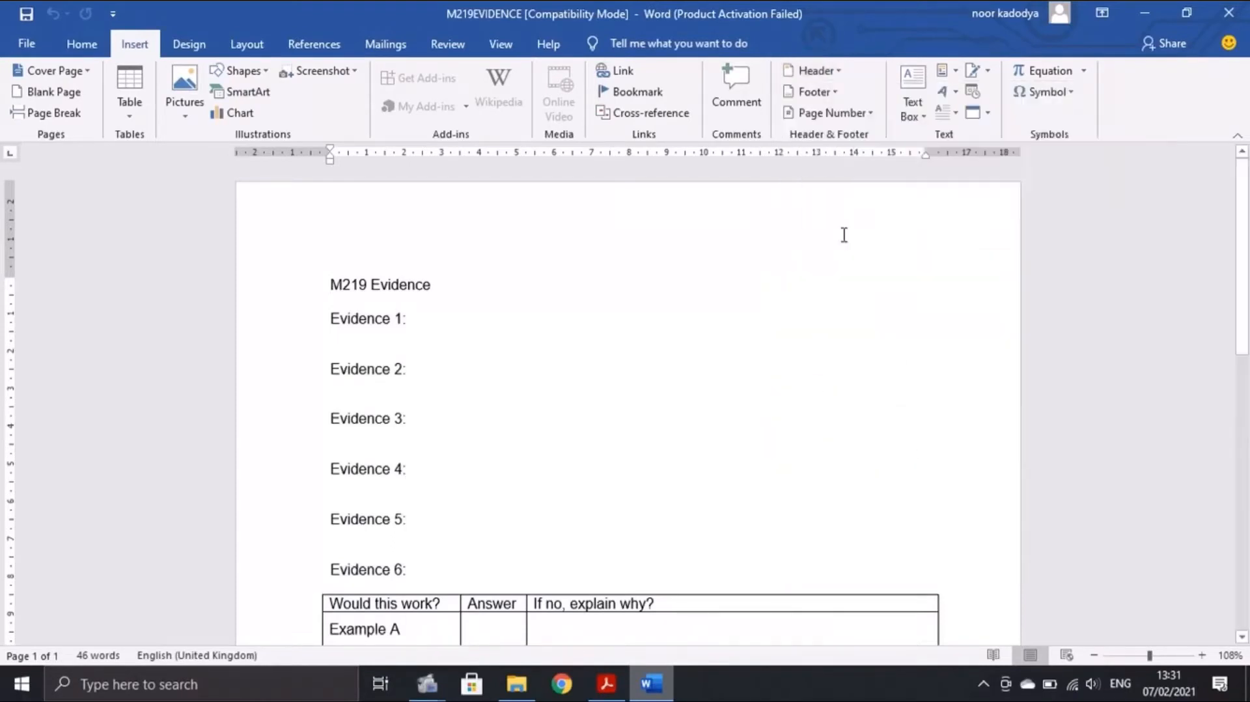
{"action": "left_click", "coordinate": [374, 238]}
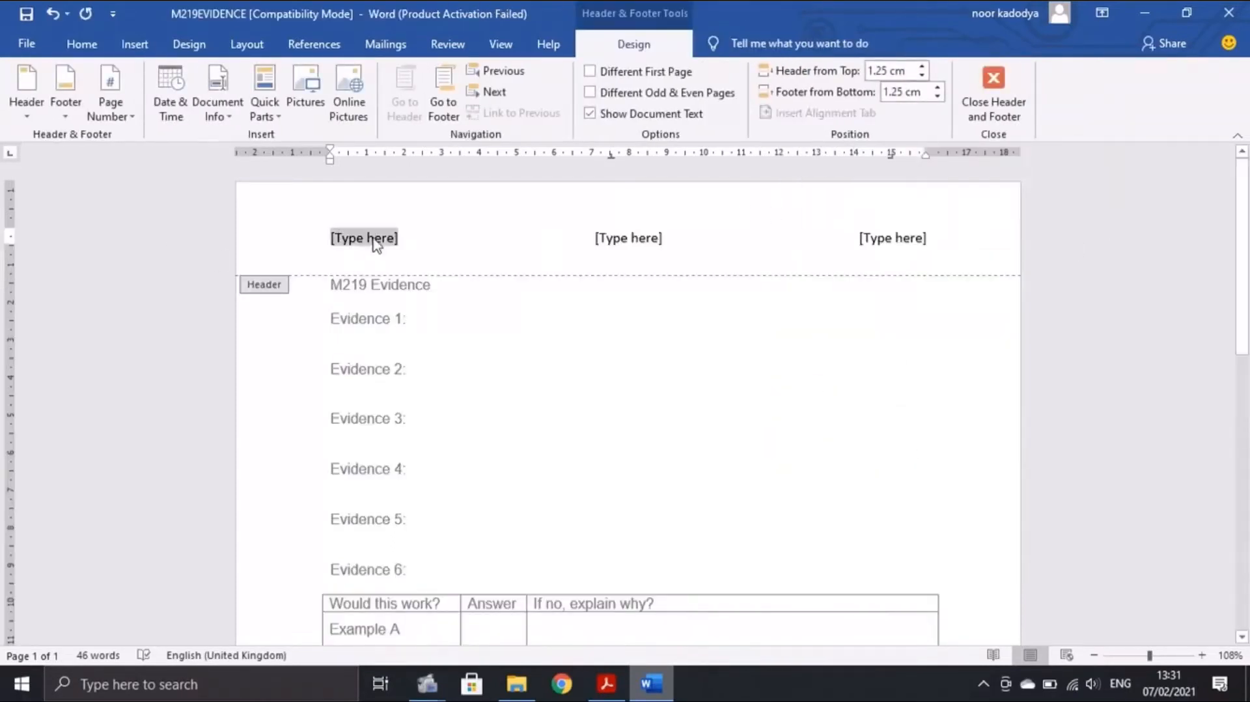
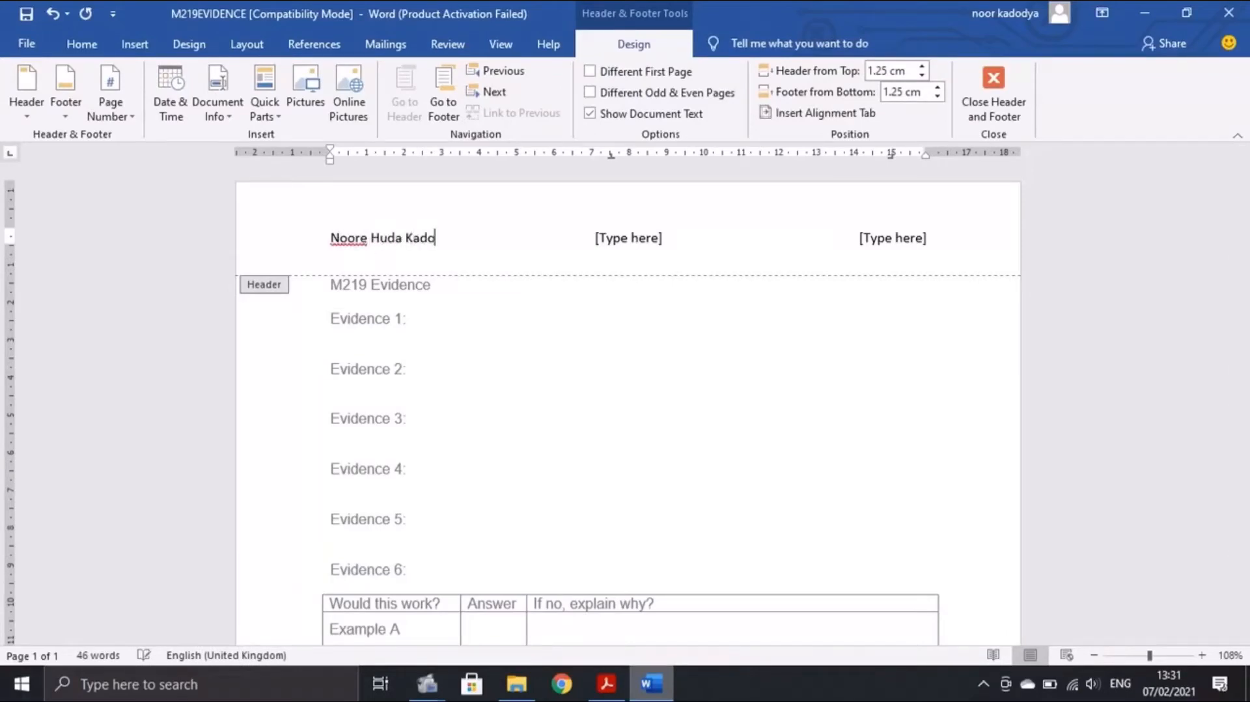
{"action": "left_click", "coordinate": [639, 237]}
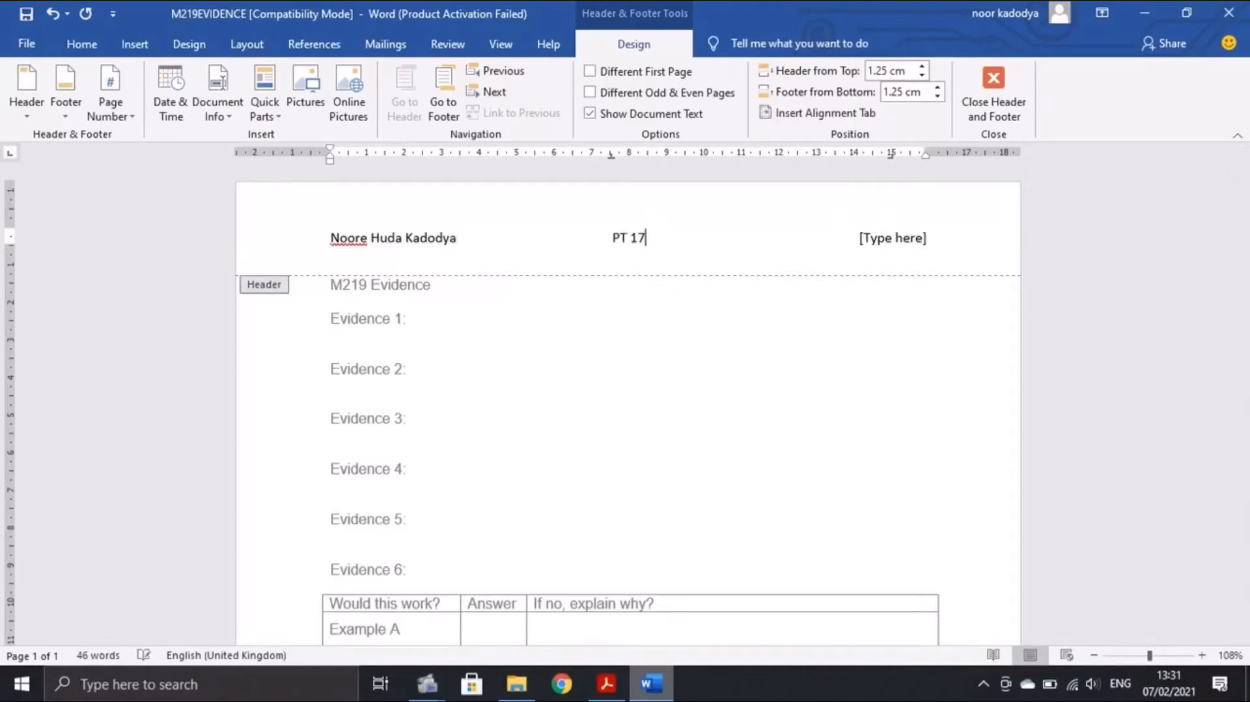
{"action": "left_click", "coordinate": [914, 234]}
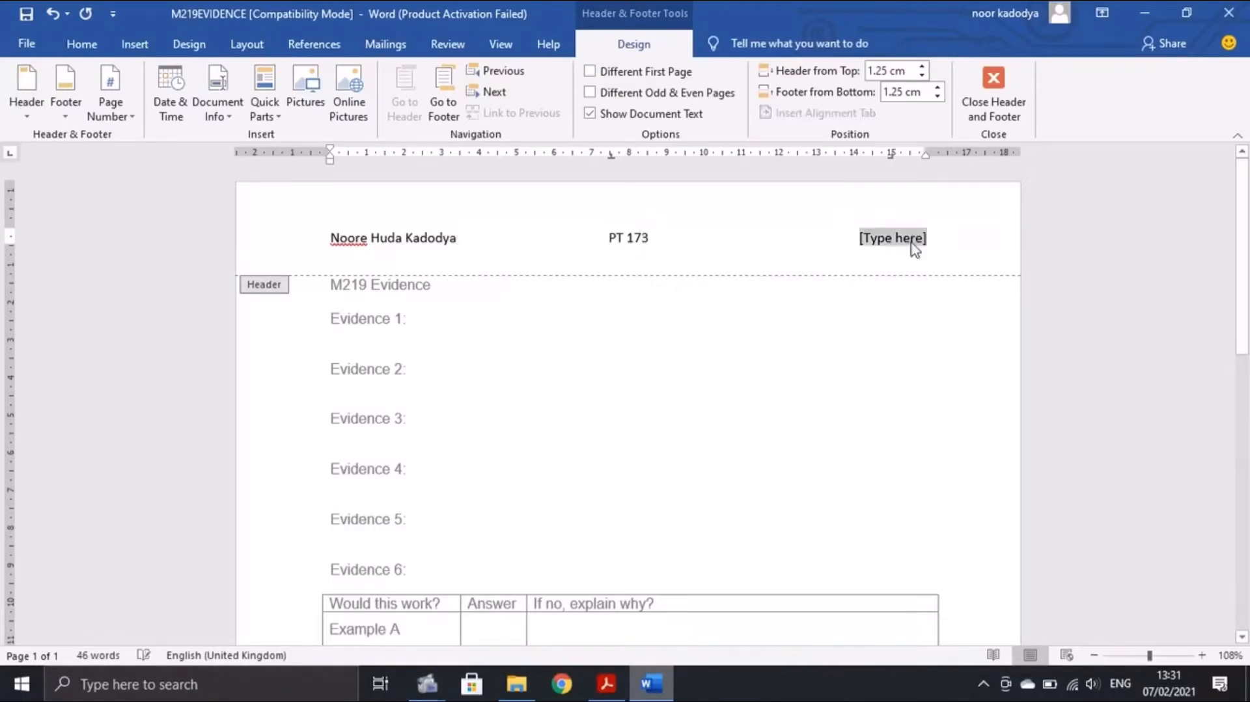
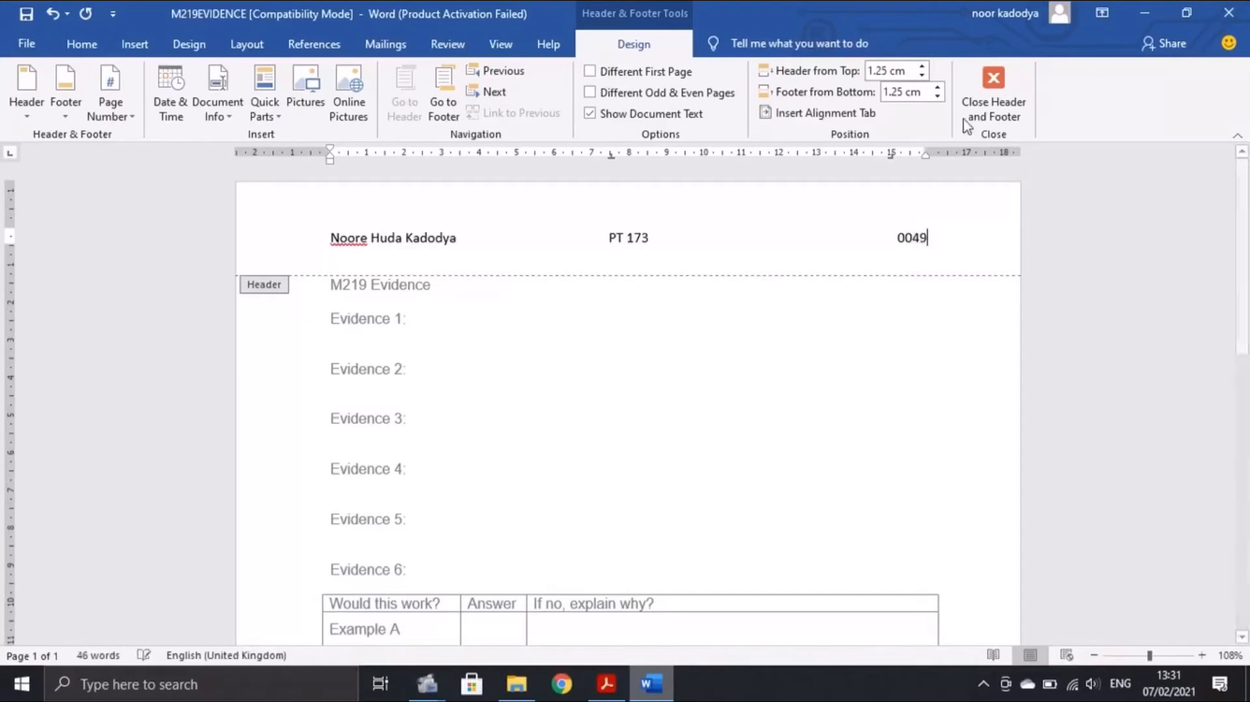
{"action": "left_click", "coordinate": [993, 91]}
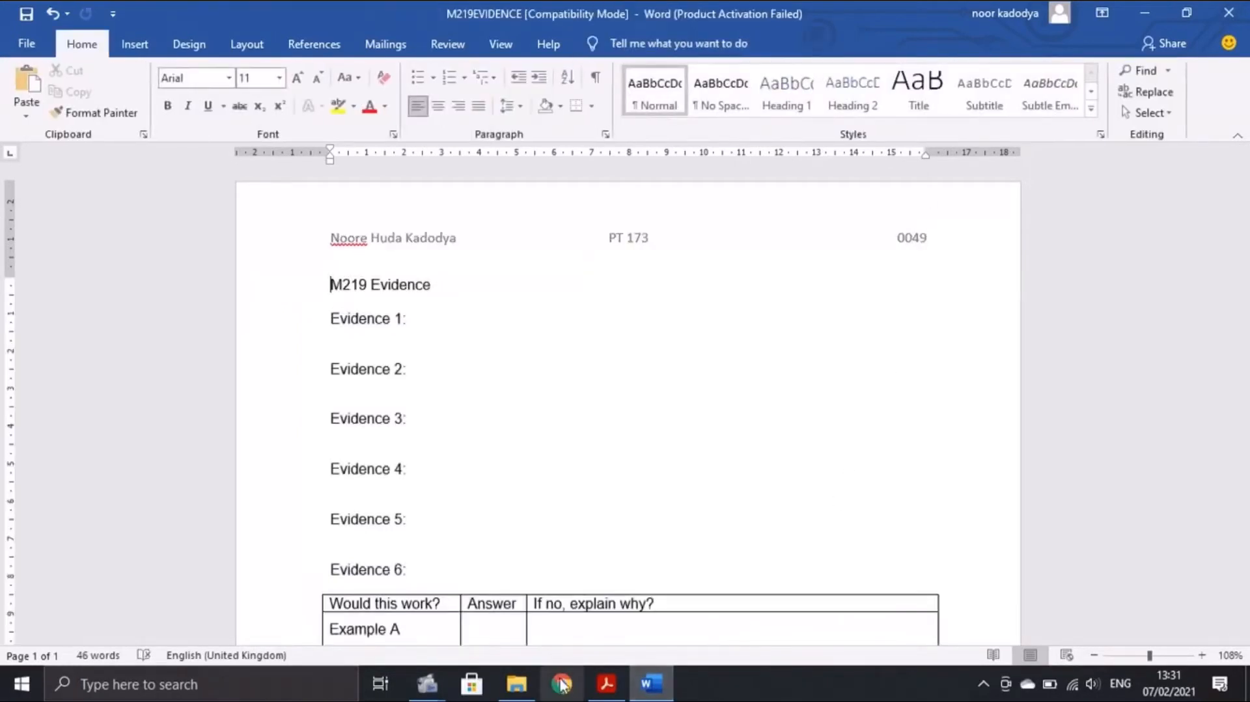
{"action": "left_click", "coordinate": [606, 683]}
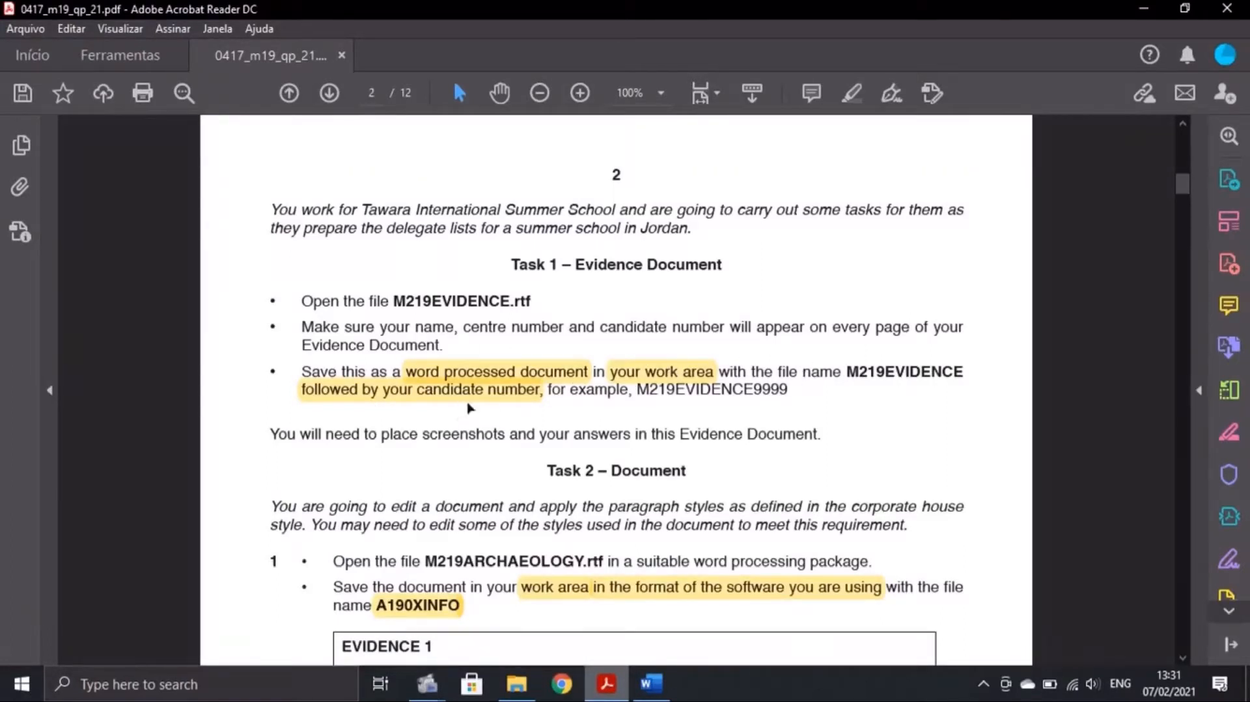
Highlight the word-processed document, work area and candidate number instructions in the exam paper
{"action": "left_click", "coordinate": [460, 370]}
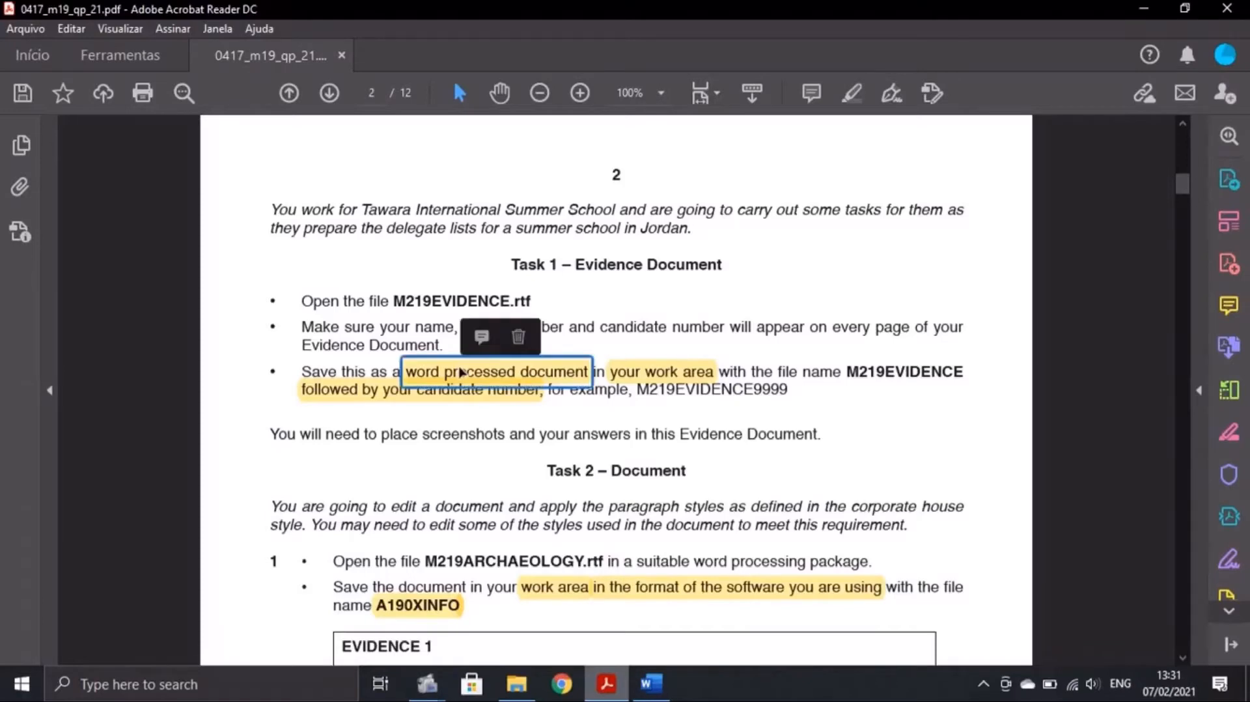
{"action": "left_click", "coordinate": [686, 379]}
{"action": "left_click", "coordinate": [499, 403]}
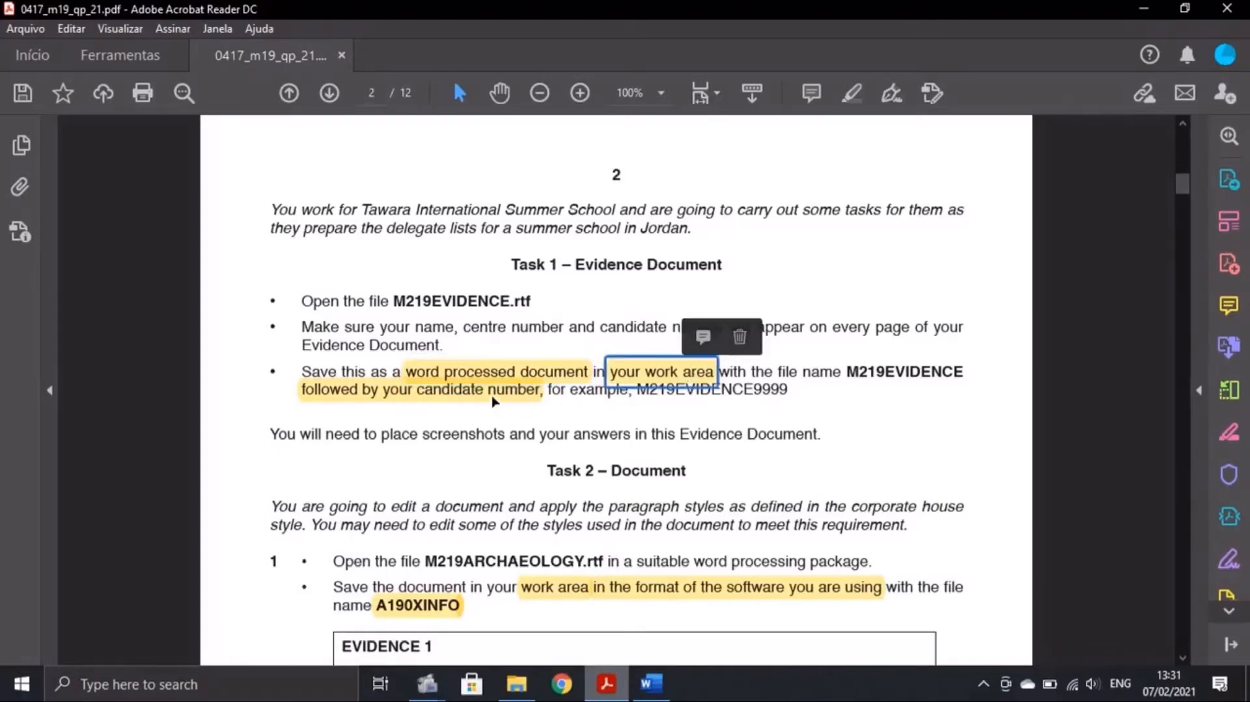
{"action": "left_click", "coordinate": [651, 683]}
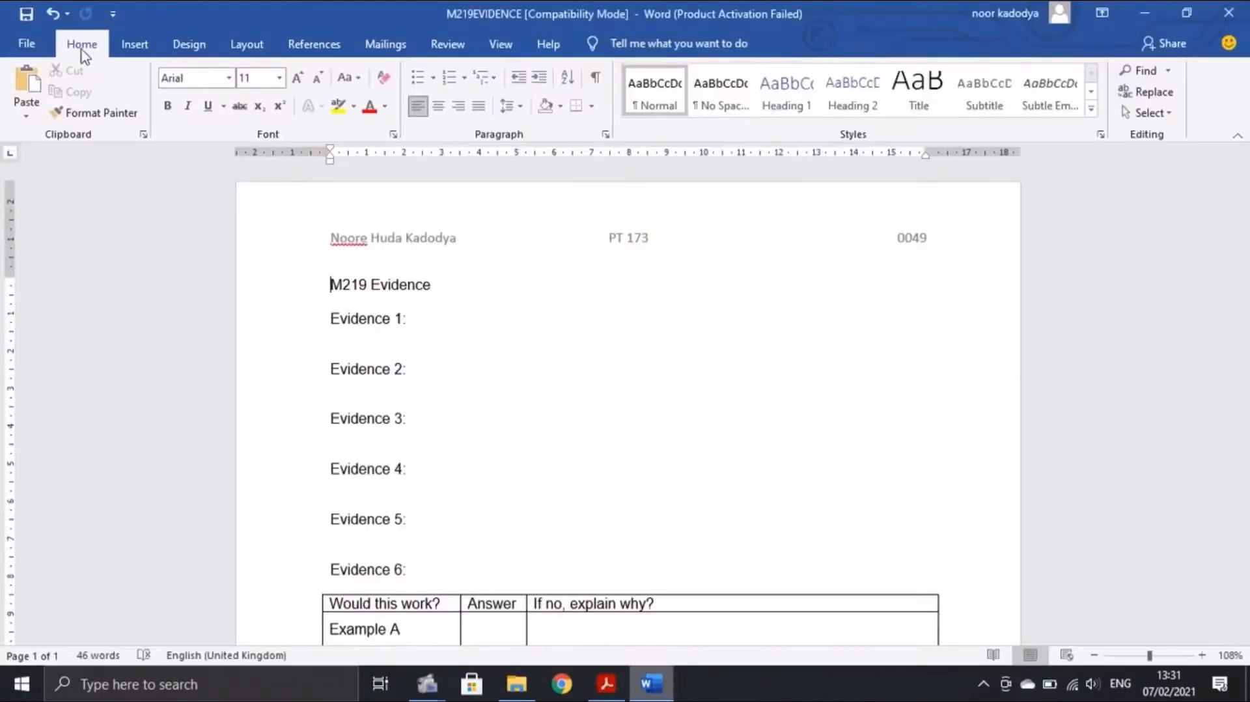
Save the evidence file to the Desktop as Word Document M219EVIDENCE0049, then minimise all windows
{"action": "left_click", "coordinate": [47, 43]}
{"action": "left_click", "coordinate": [89, 287]}
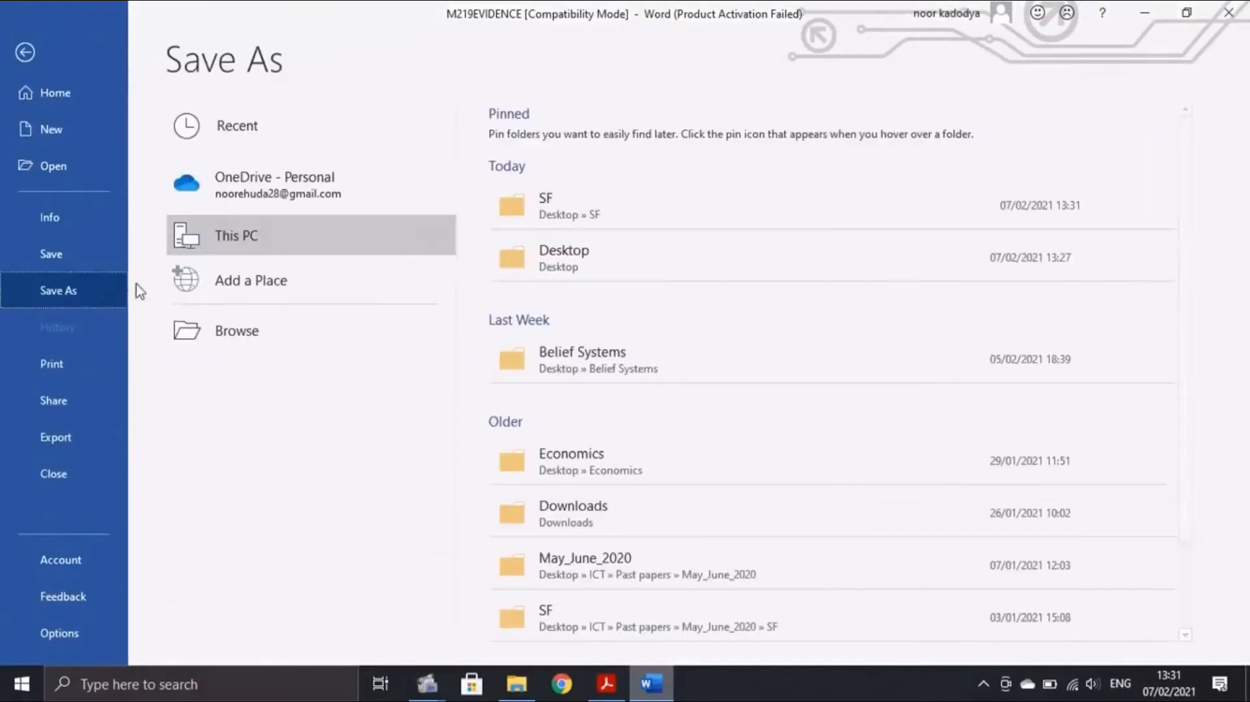
{"action": "left_click", "coordinate": [195, 319]}
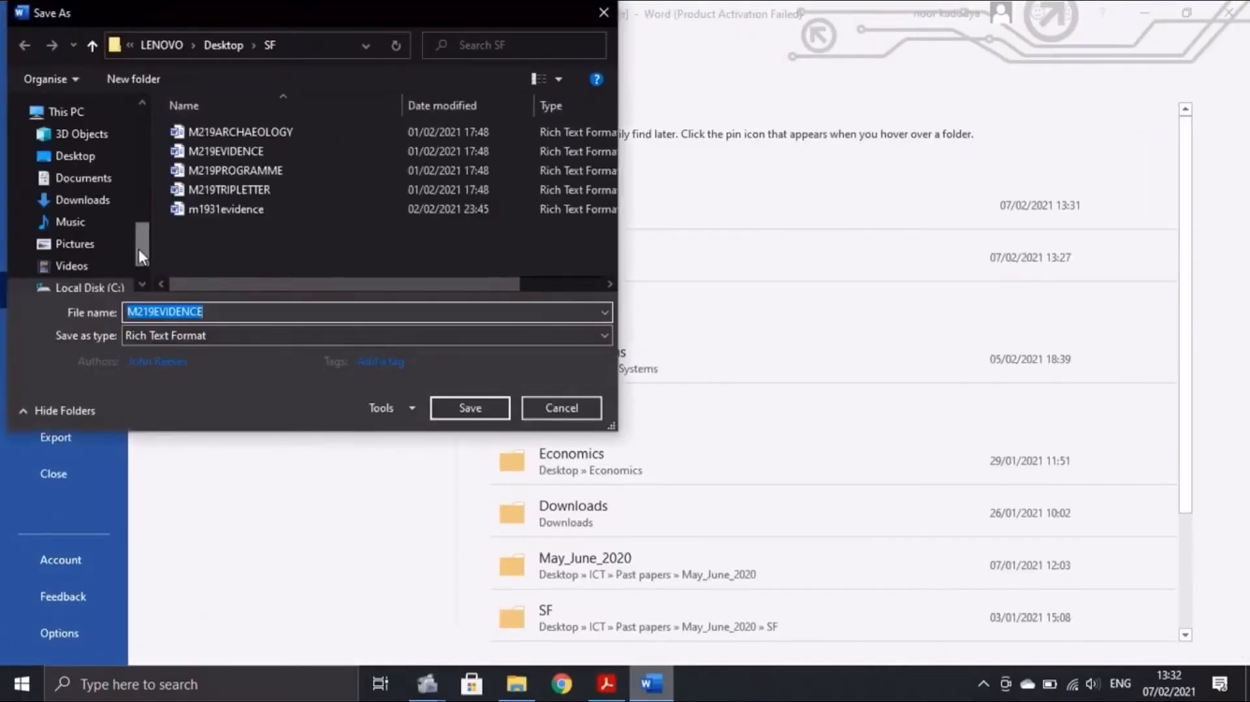
{"action": "left_click", "coordinate": [71, 141]}
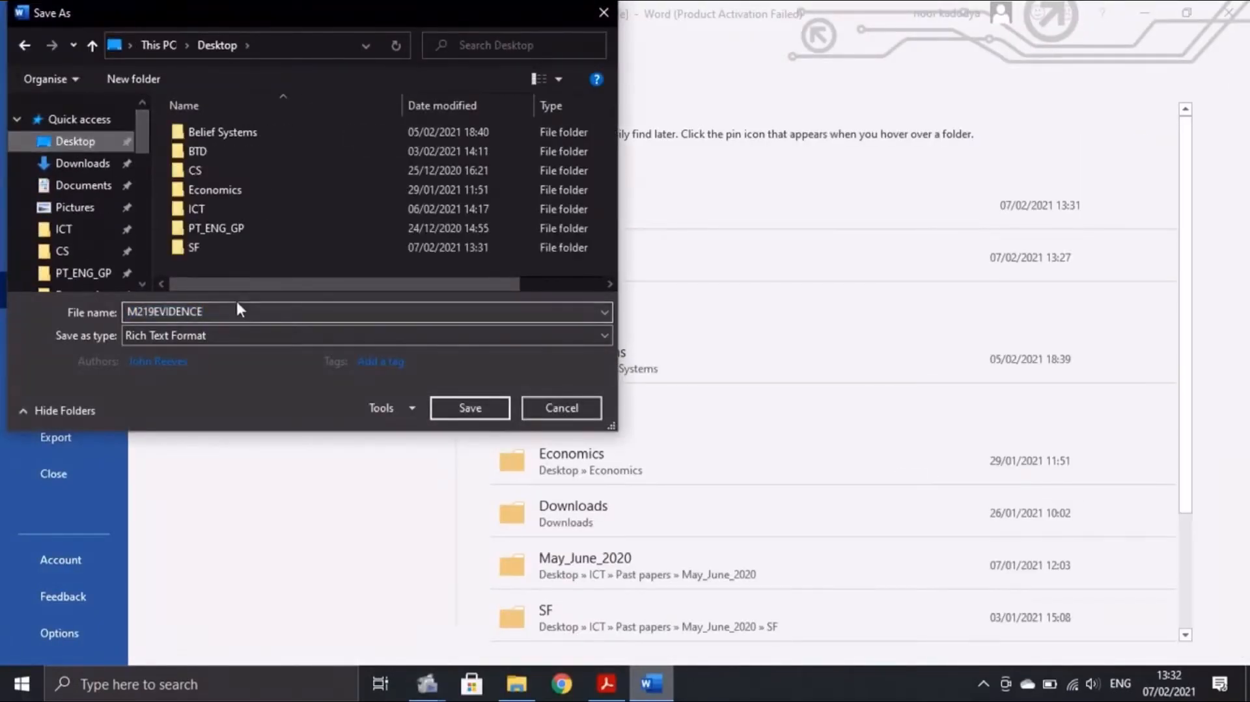
{"action": "left_click", "coordinate": [221, 312]}
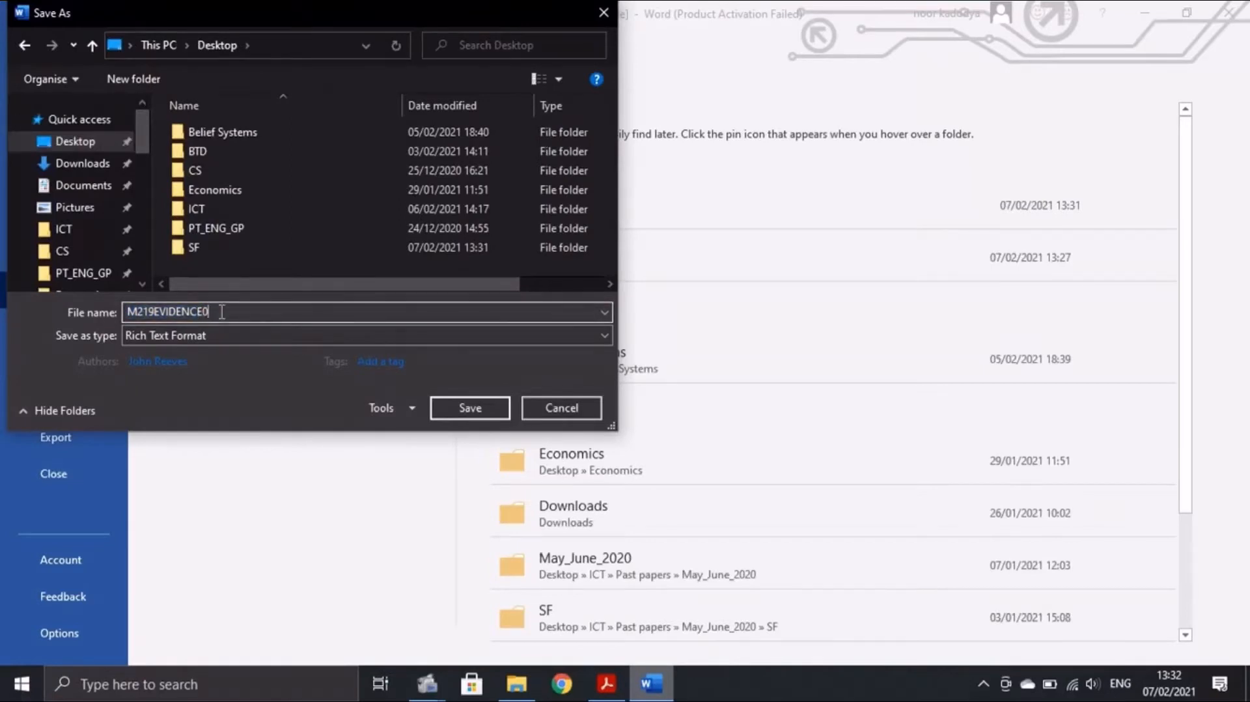
{"action": "left_click", "coordinate": [192, 332]}
{"action": "left_click", "coordinate": [196, 351]}
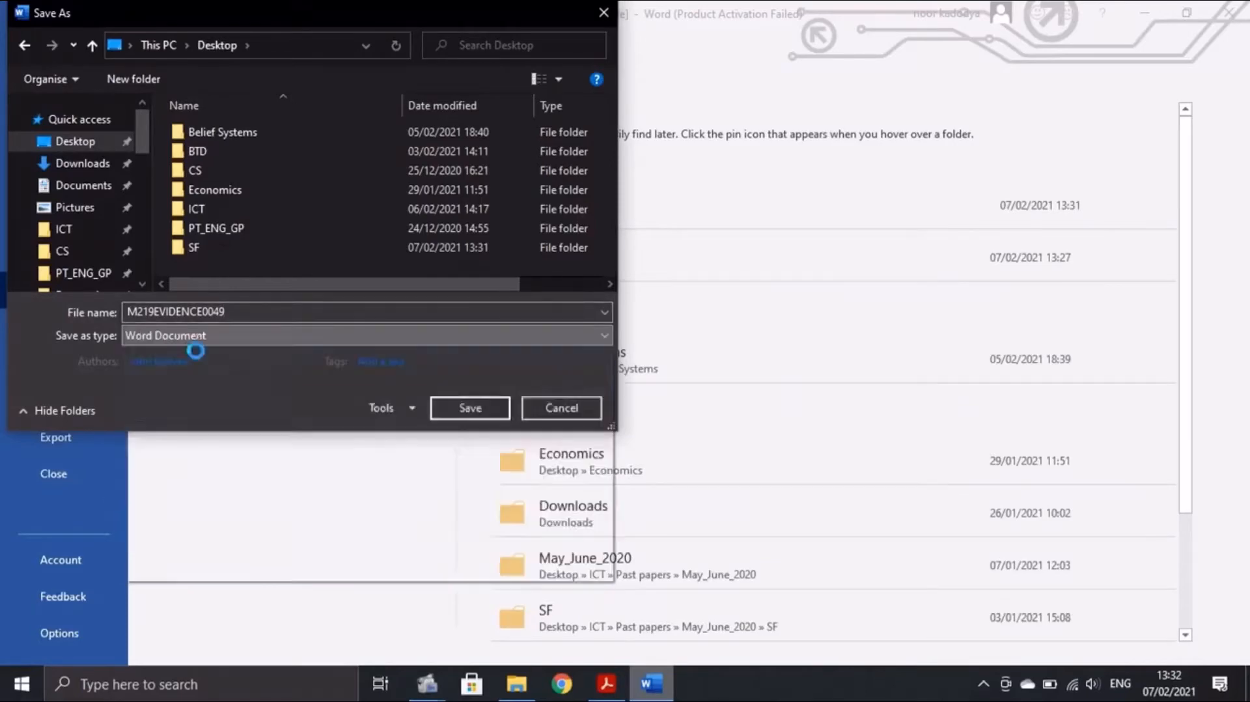
{"action": "left_click", "coordinate": [459, 470]}
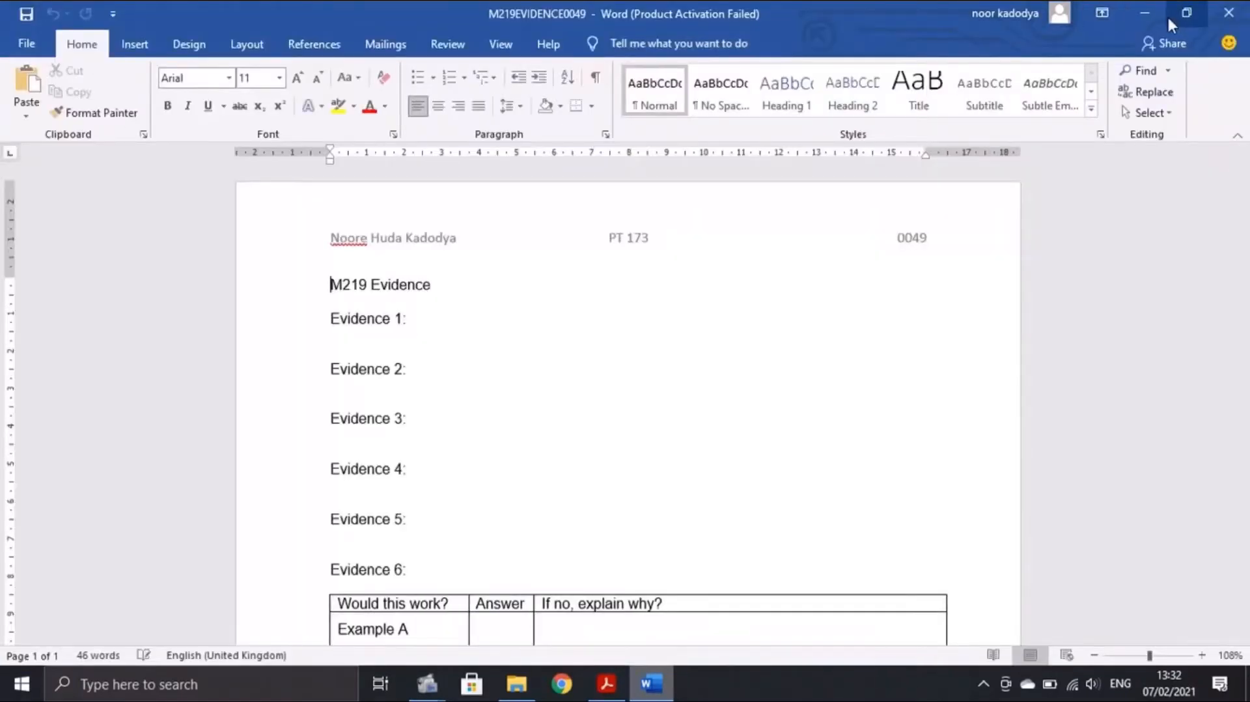
{"action": "left_click", "coordinate": [1143, 13]}
{"action": "left_click", "coordinate": [1146, 7]}
Move the M219EVIDENCE0049 icon beside the SF folder, read Task 2 items 1–3, and reopen SF
{"action": "left_click", "coordinate": [1138, 9]}
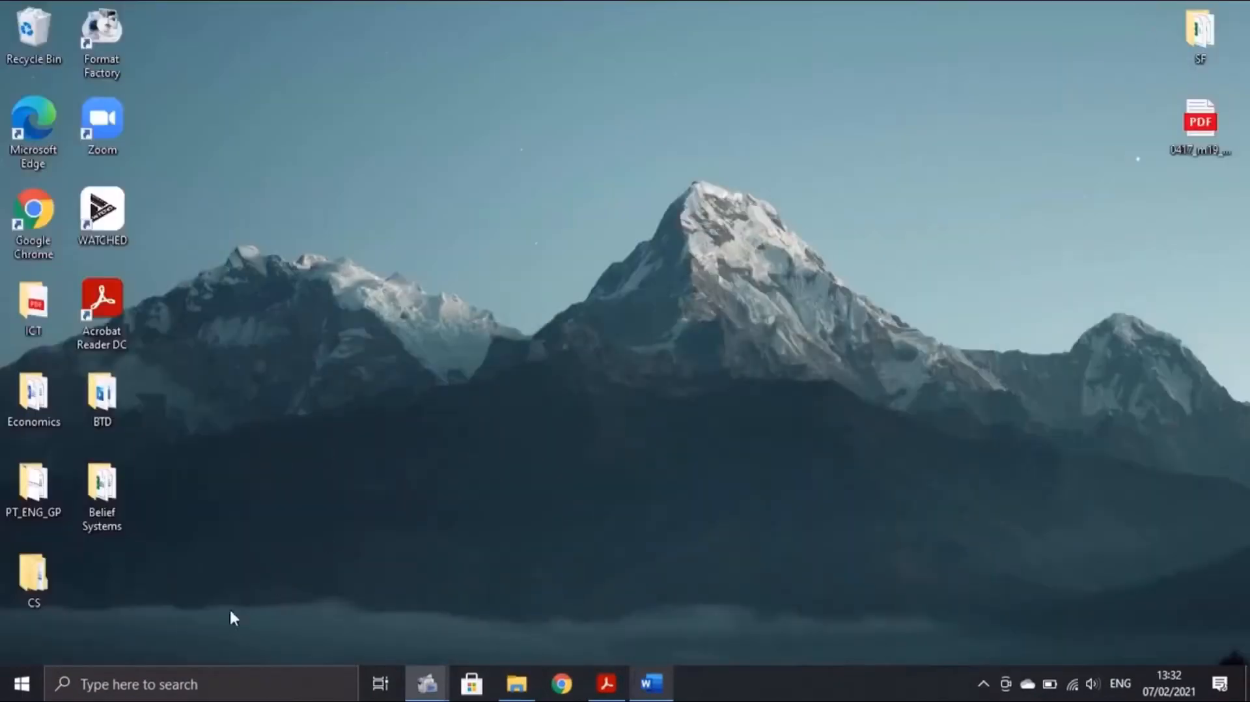
{"action": "left_click_drag", "start_coordinate": [111, 592], "coordinate": [1140, 45]}
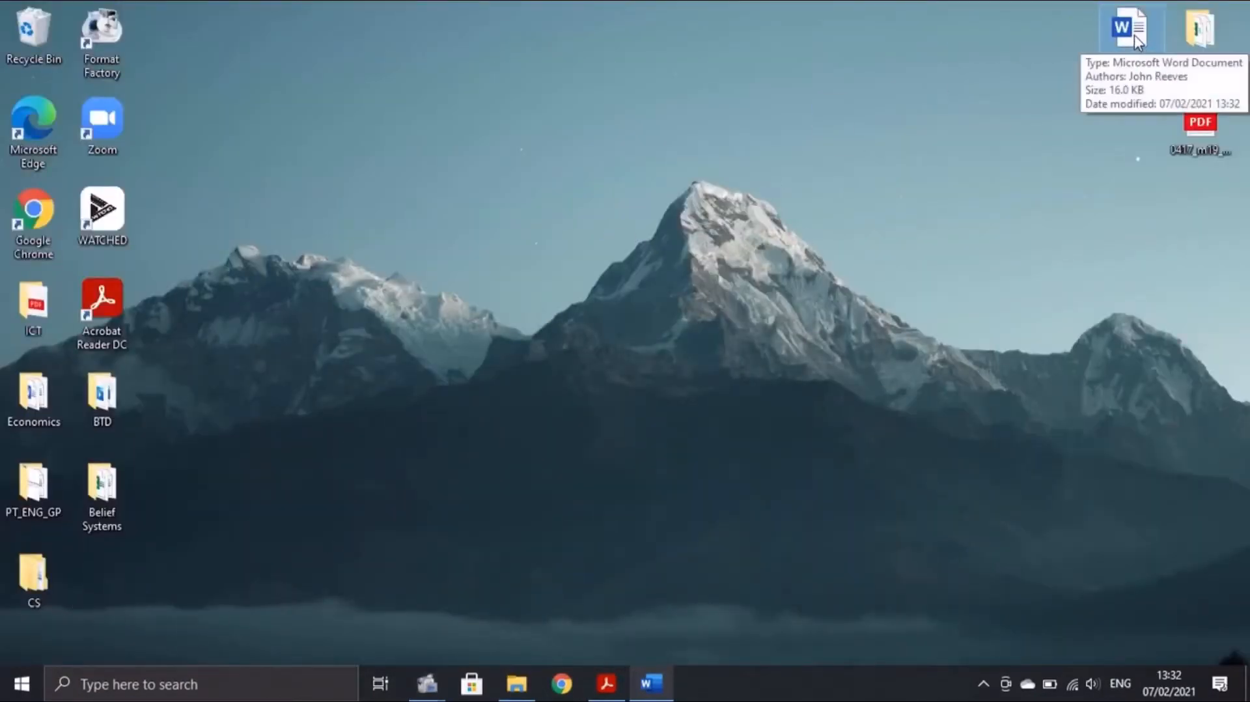
{"action": "left_click", "coordinate": [612, 682]}
{"action": "scroll", "coordinate": [505, 452], "scroll_direction": "down", "scroll_amount": 3}
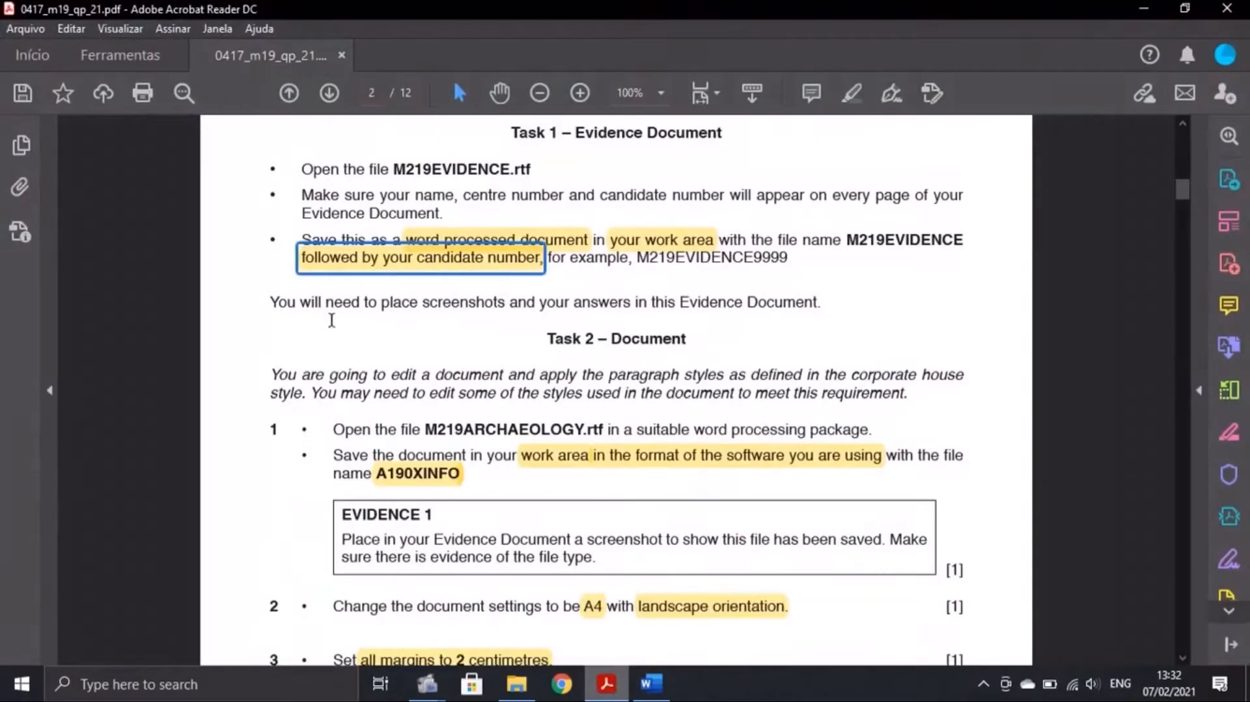
{"action": "scroll", "coordinate": [433, 339], "scroll_direction": "down", "scroll_amount": 1}
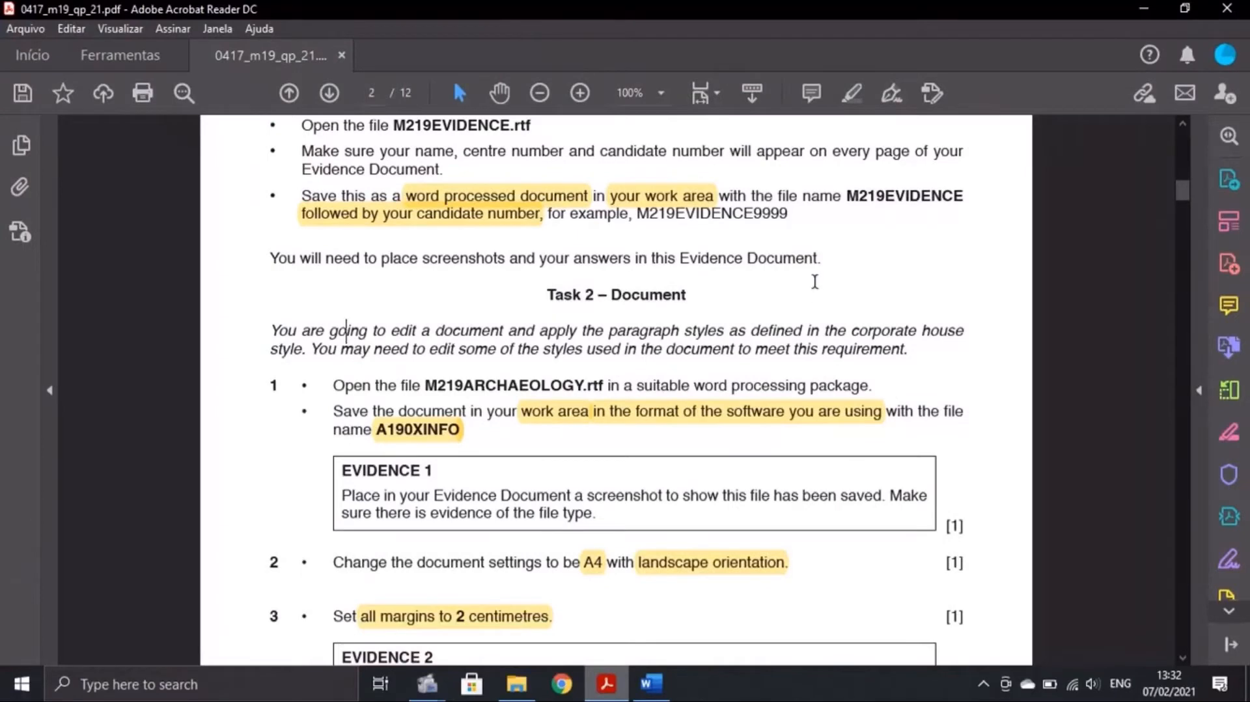
{"action": "scroll", "coordinate": [758, 269], "scroll_direction": "down", "scroll_amount": 2}
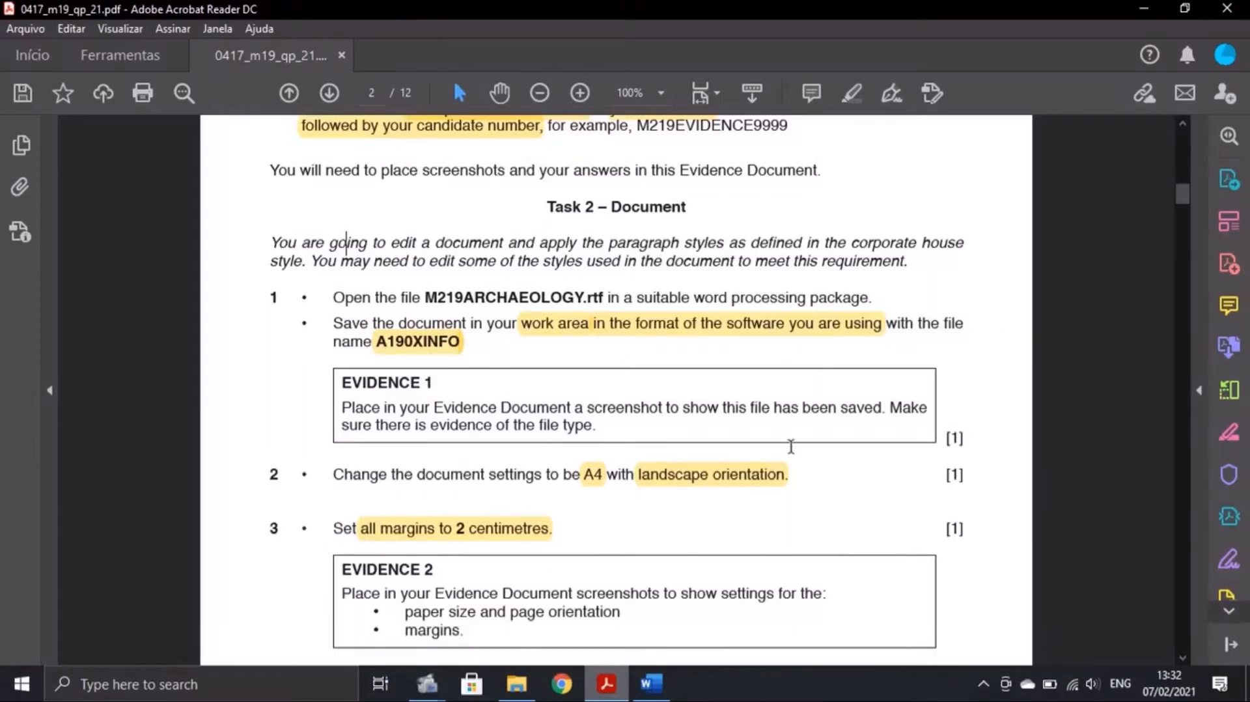
{"action": "left_click", "coordinate": [516, 683]}
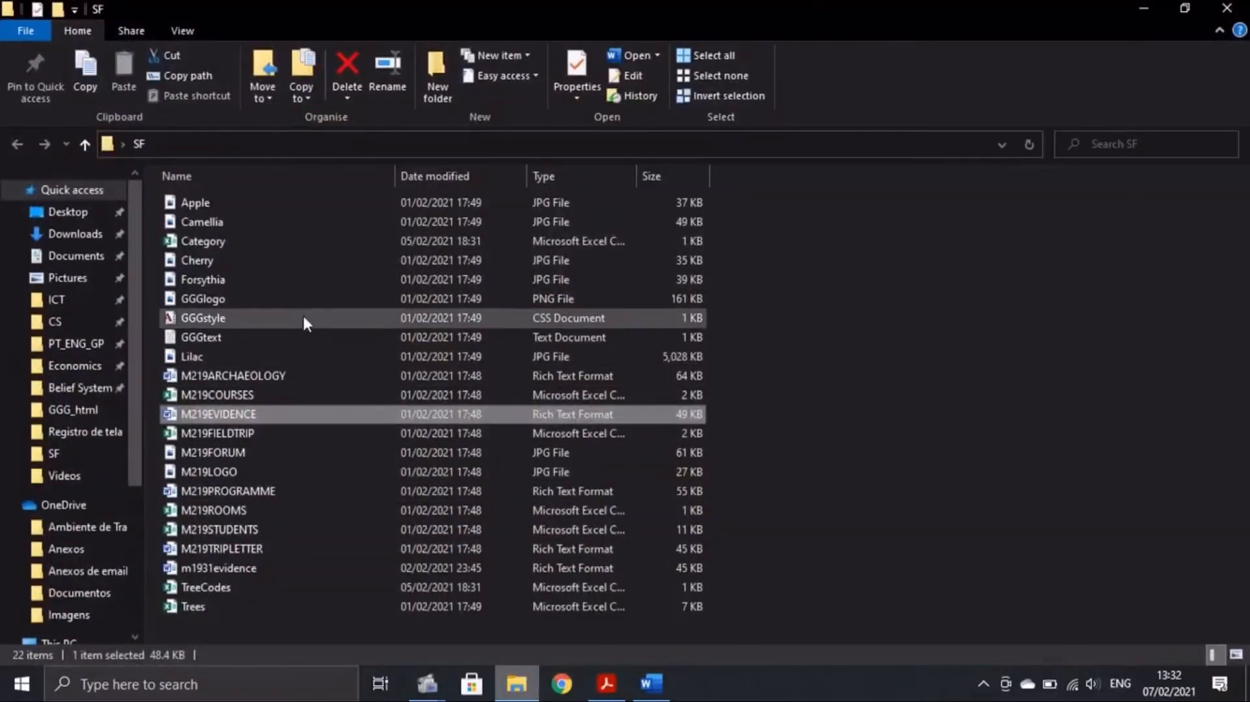
Open M219ARCHAEOLOGY in Word after rechecking the work-area, format and A190XINFO highlights
{"action": "double_click", "coordinate": [251, 375]}
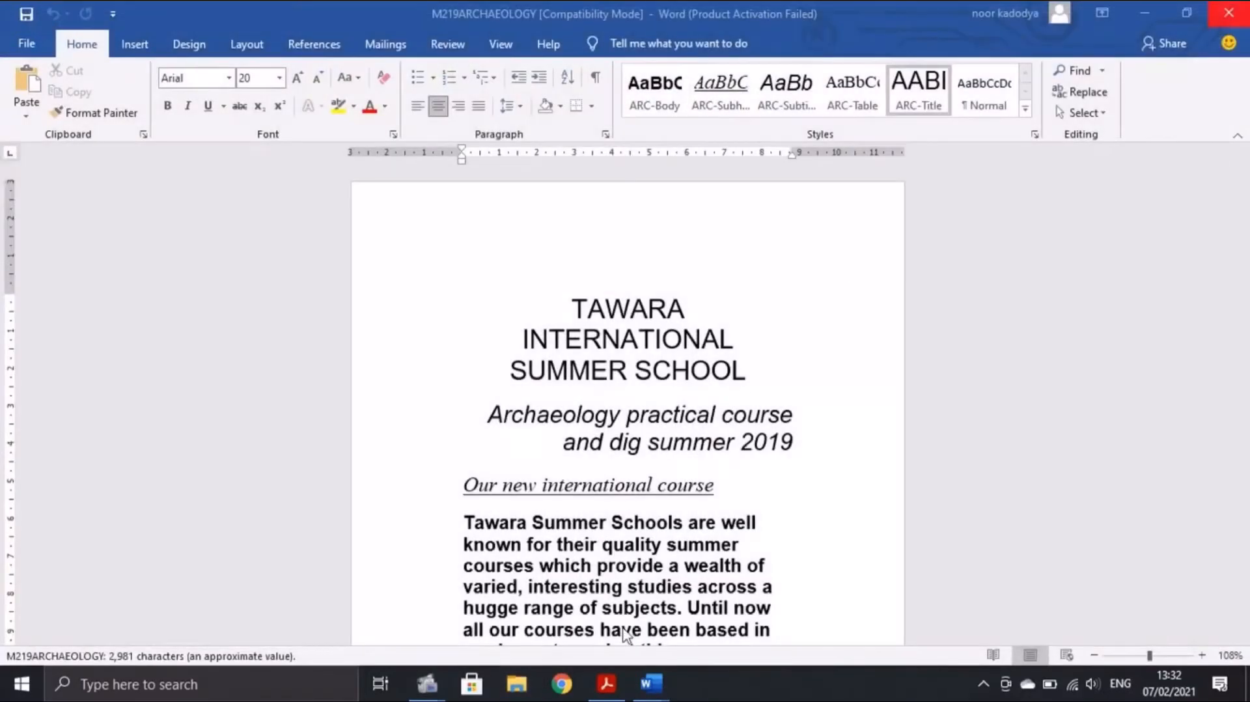
{"action": "key", "text": "alt+Tab"}
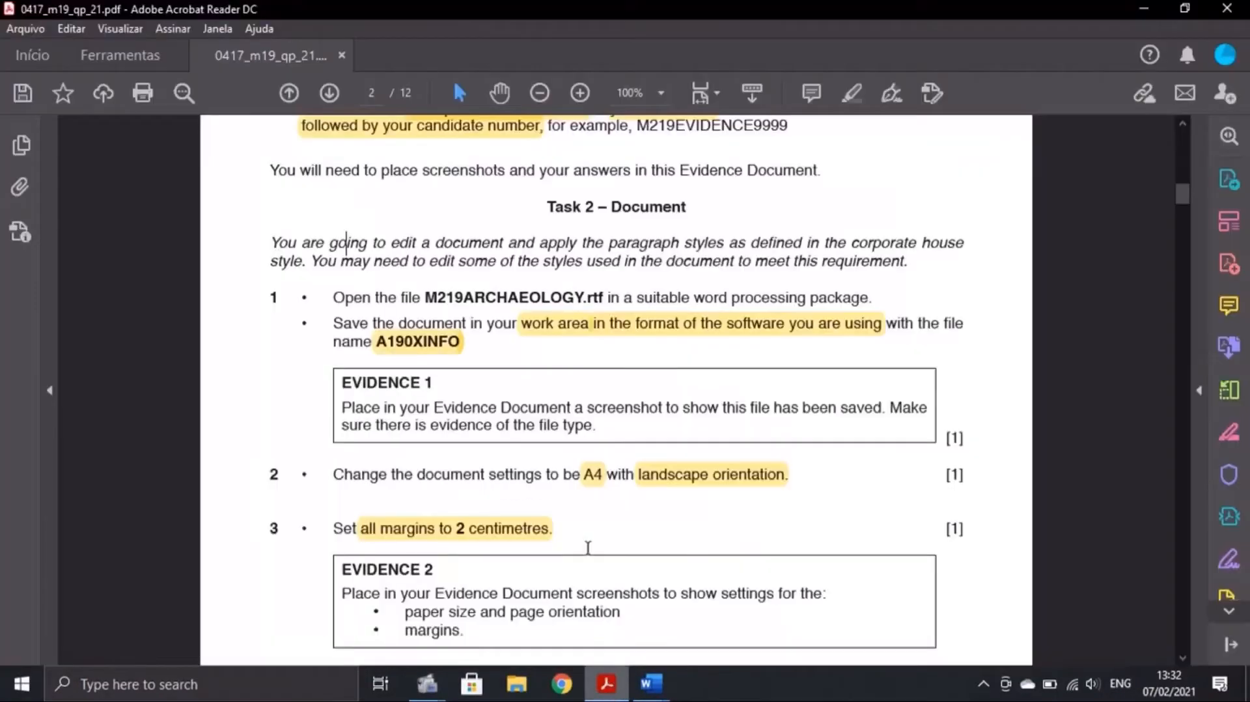
{"action": "left_click", "coordinate": [539, 326]}
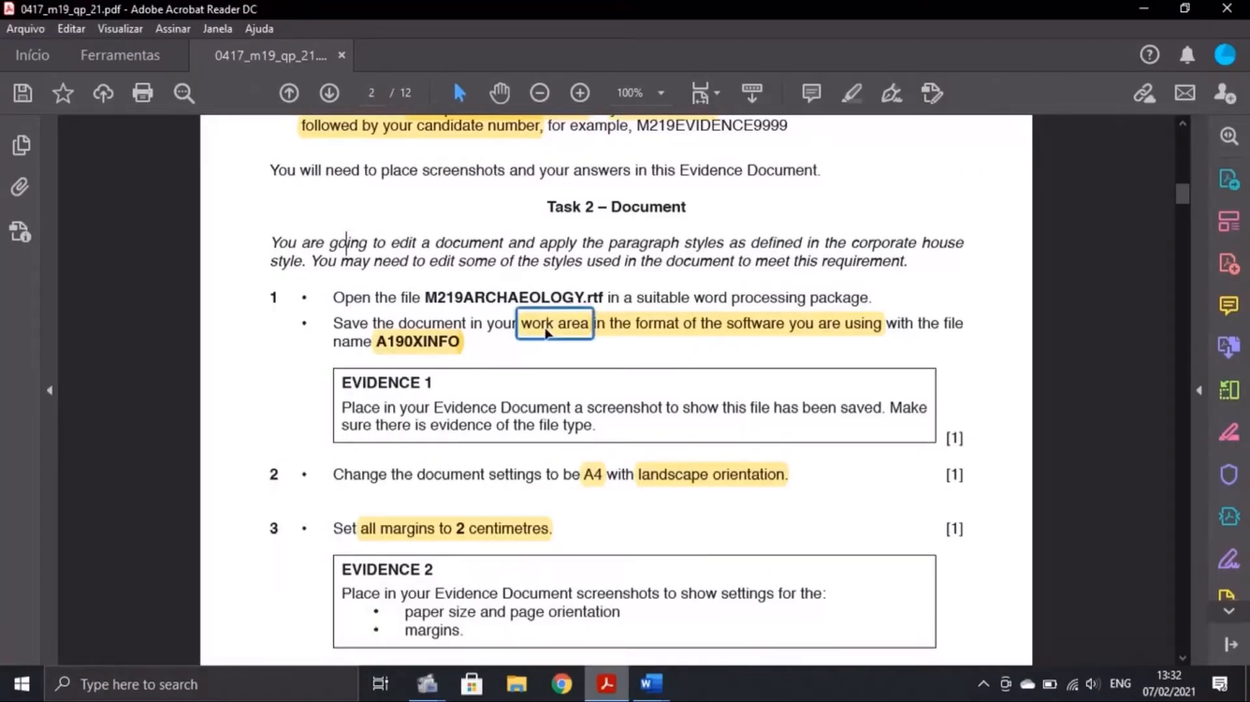
{"action": "left_click", "coordinate": [658, 327]}
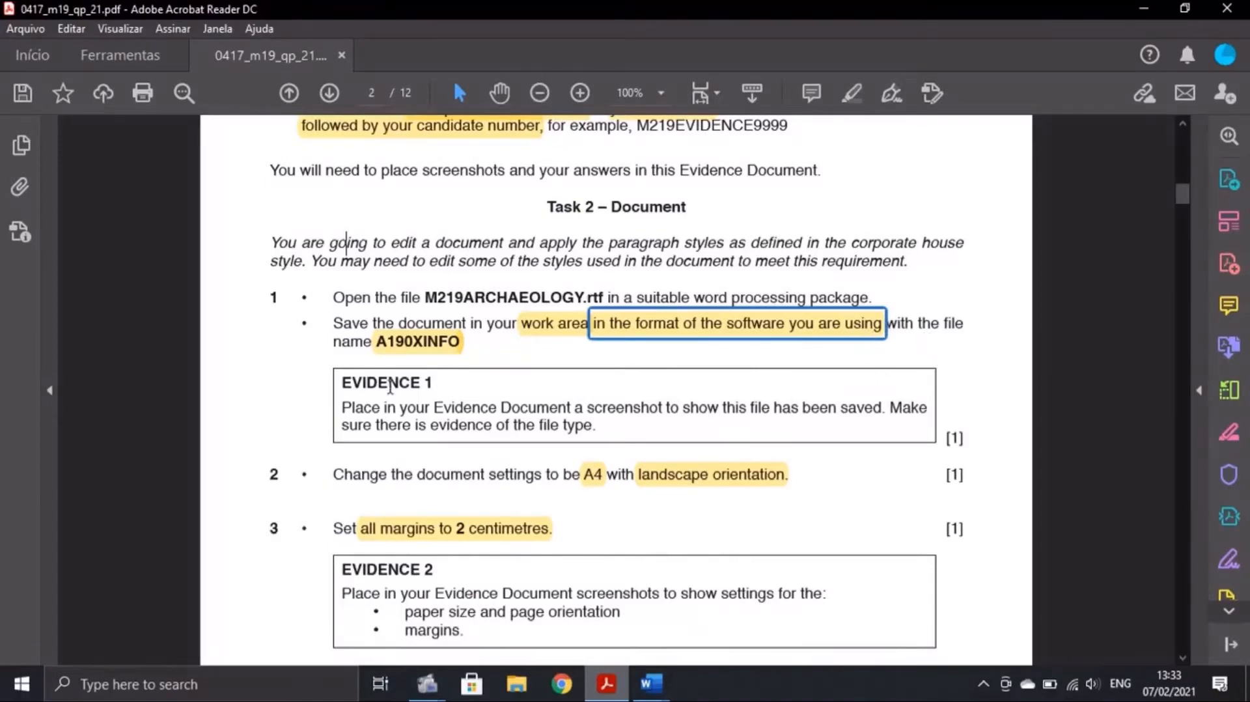
{"action": "left_click", "coordinate": [567, 324]}
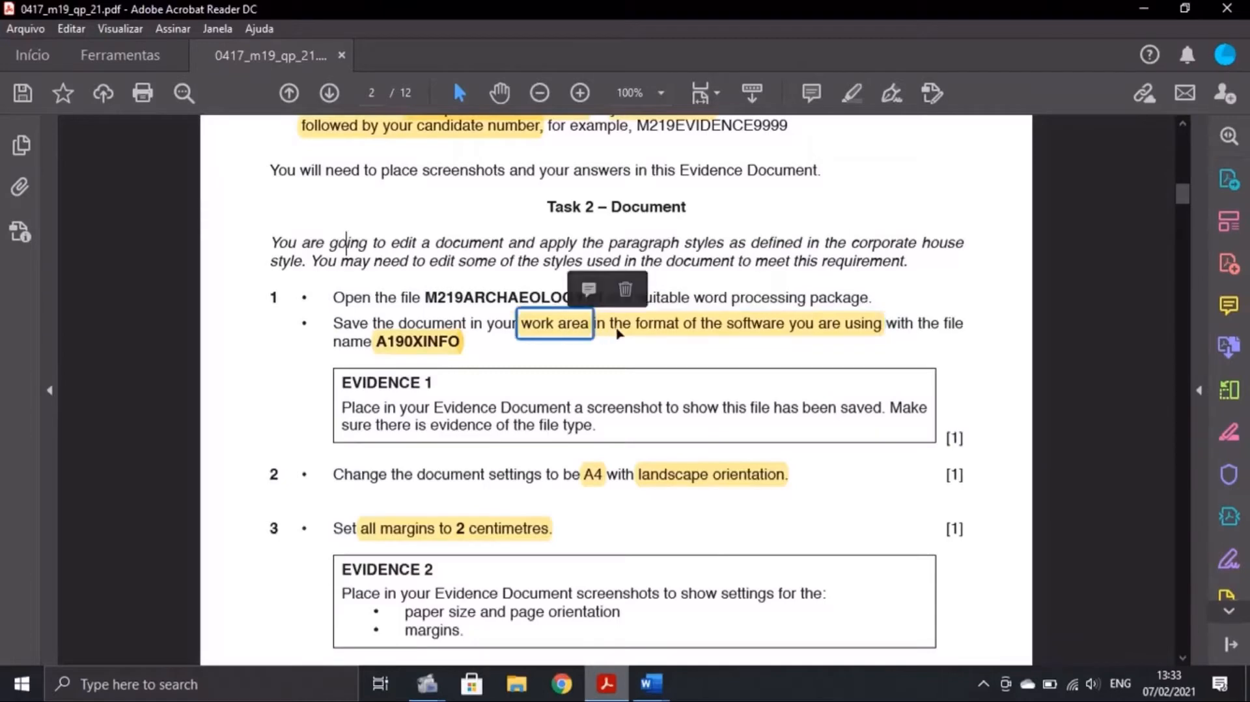
{"action": "left_click", "coordinate": [455, 348]}
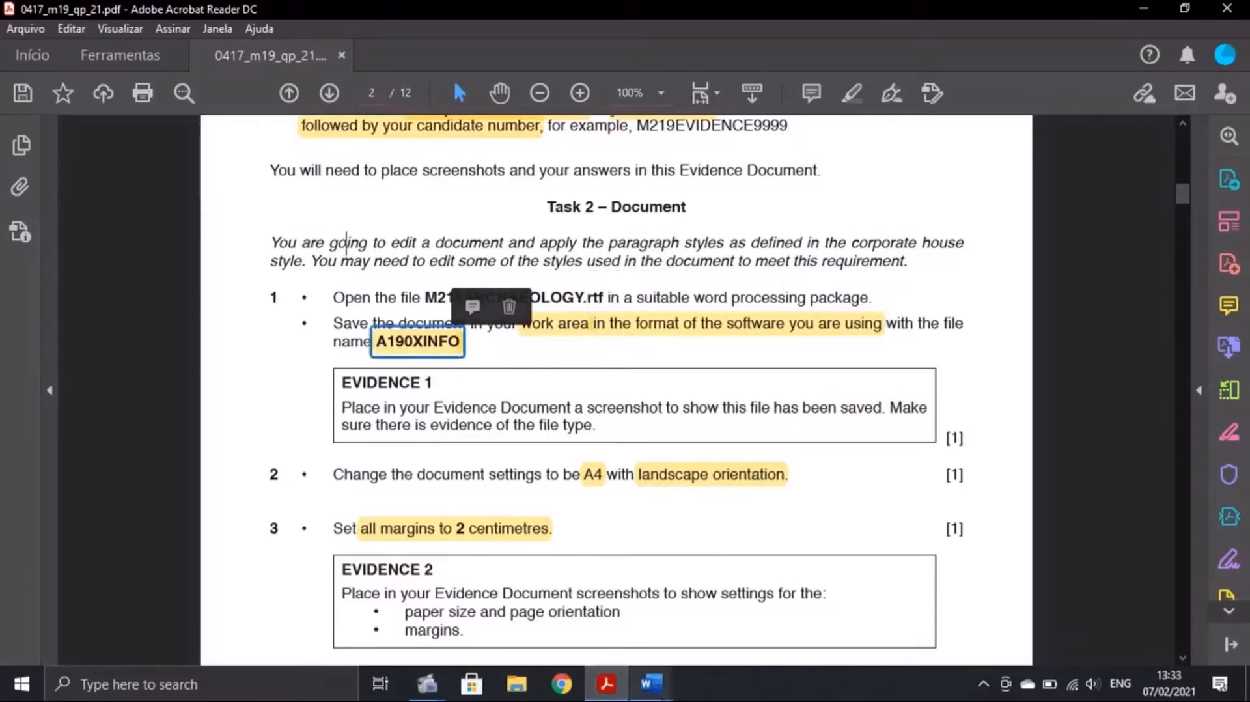
{"action": "left_click", "coordinate": [650, 683]}
{"action": "left_click", "coordinate": [741, 602]}
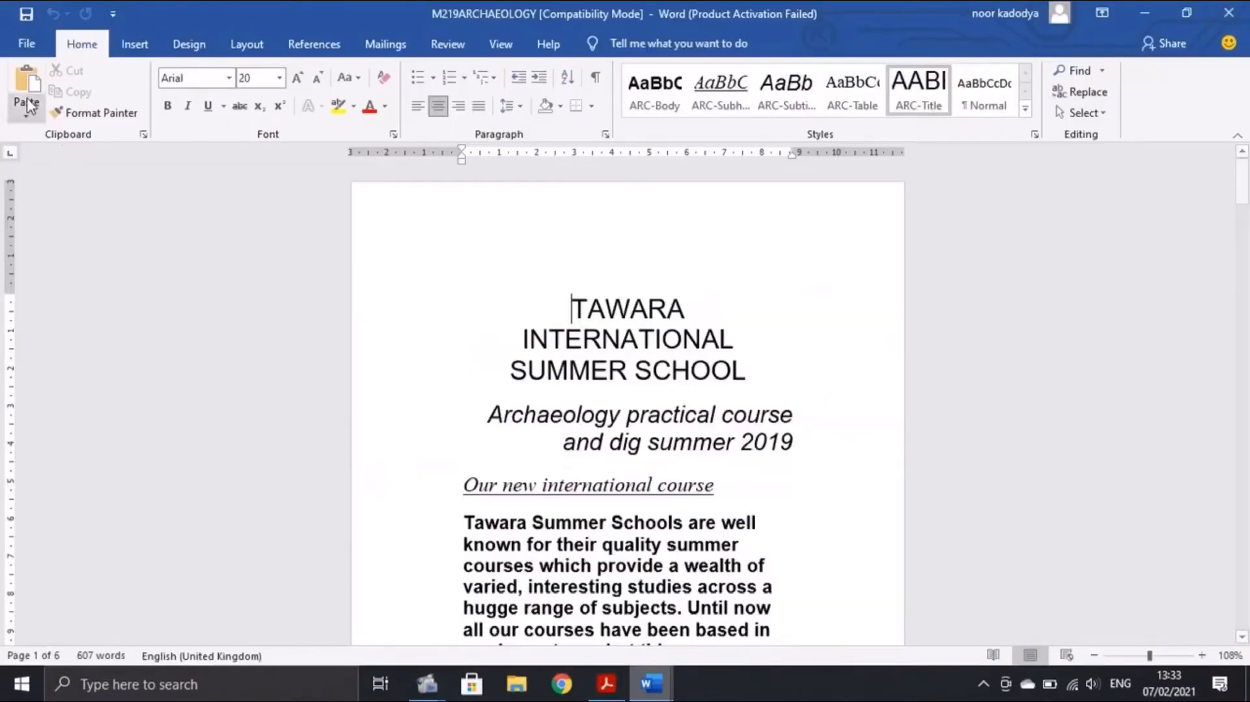
Start a Save As to the Desktop and clear the existing file name
{"action": "left_click", "coordinate": [41, 51]}
{"action": "left_click", "coordinate": [85, 290]}
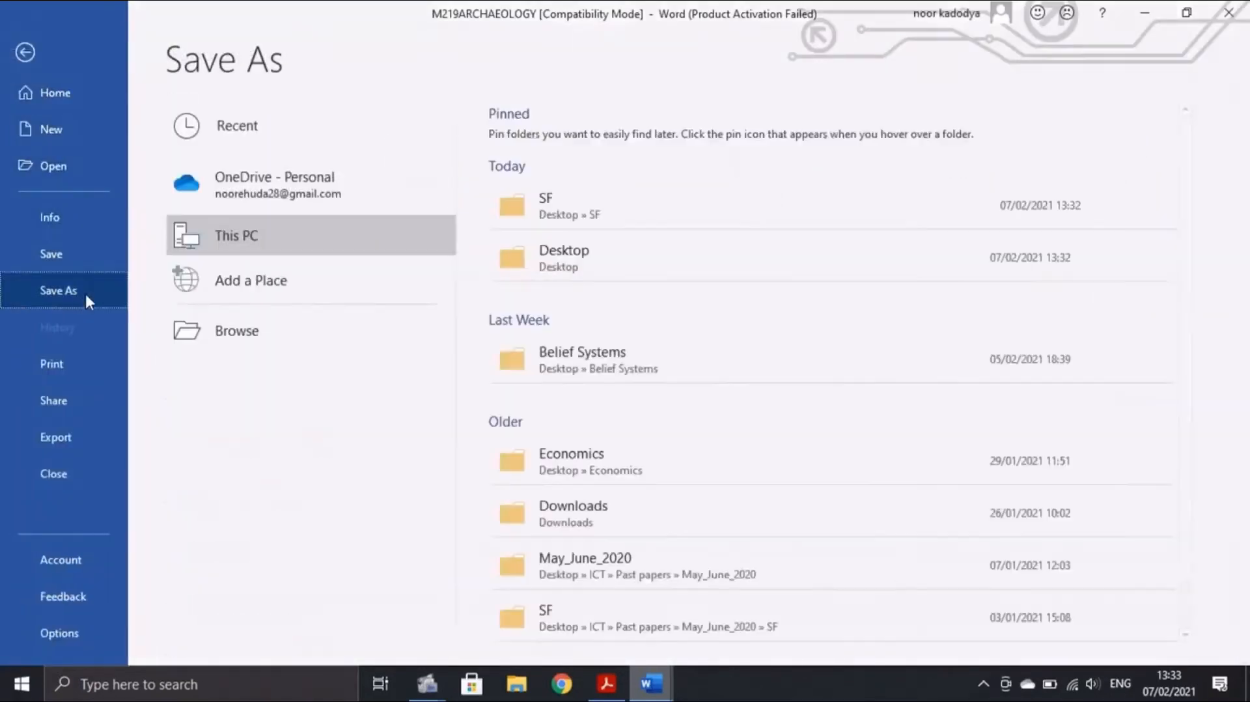
{"action": "left_click", "coordinate": [239, 333]}
{"action": "scroll", "coordinate": [130, 215], "scroll_direction": "up", "scroll_amount": 5}
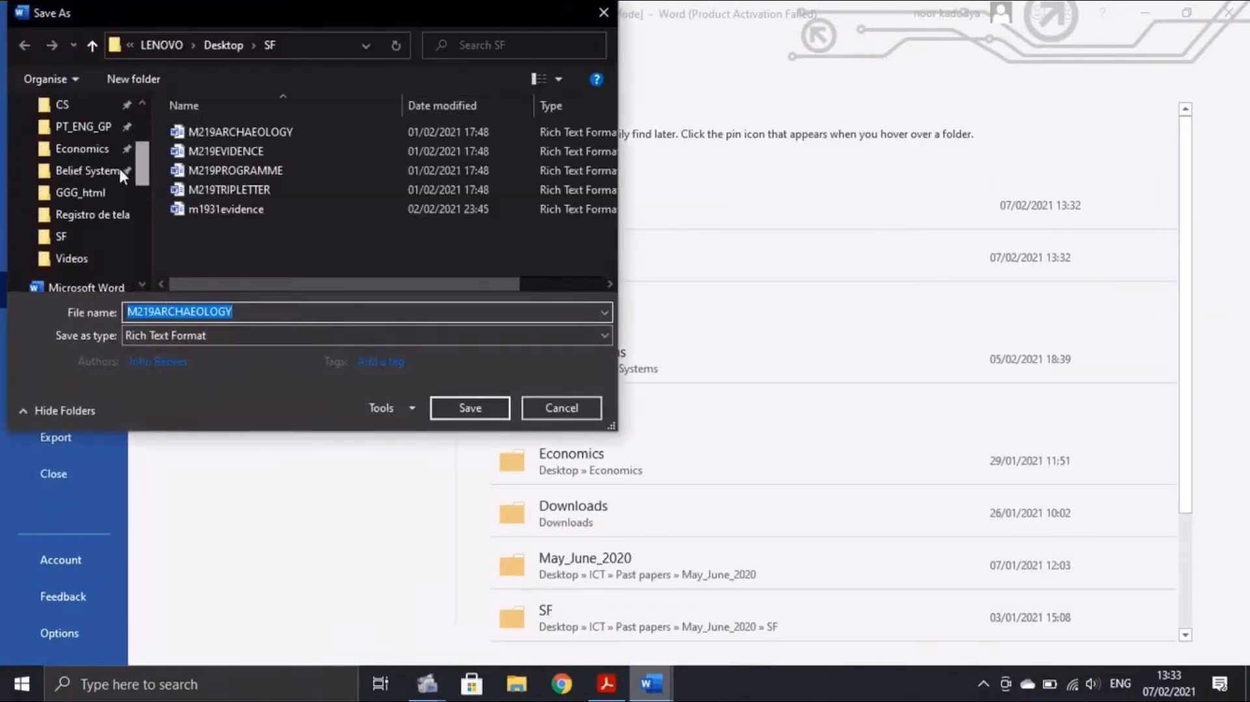
{"action": "scroll", "coordinate": [118, 166], "scroll_direction": "up", "scroll_amount": 3}
{"action": "left_click", "coordinate": [75, 141]}
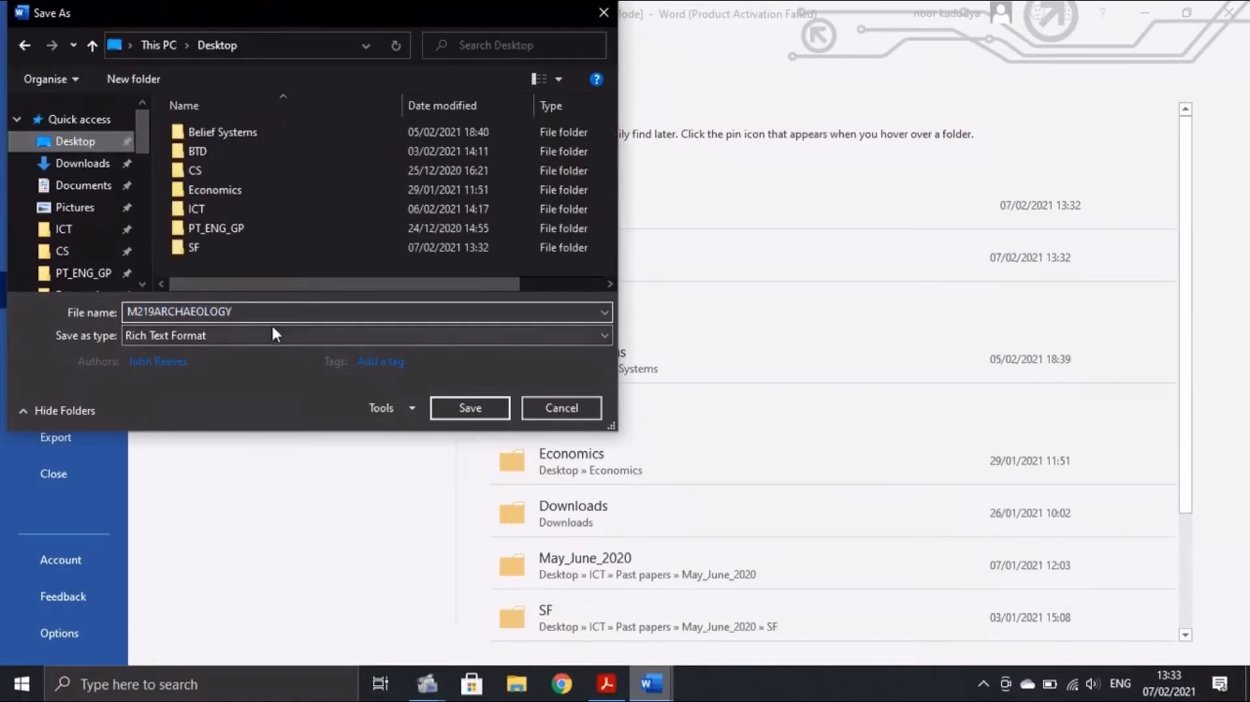
{"action": "double_click", "coordinate": [197, 312]}
{"action": "key", "text": "BackSpace"}
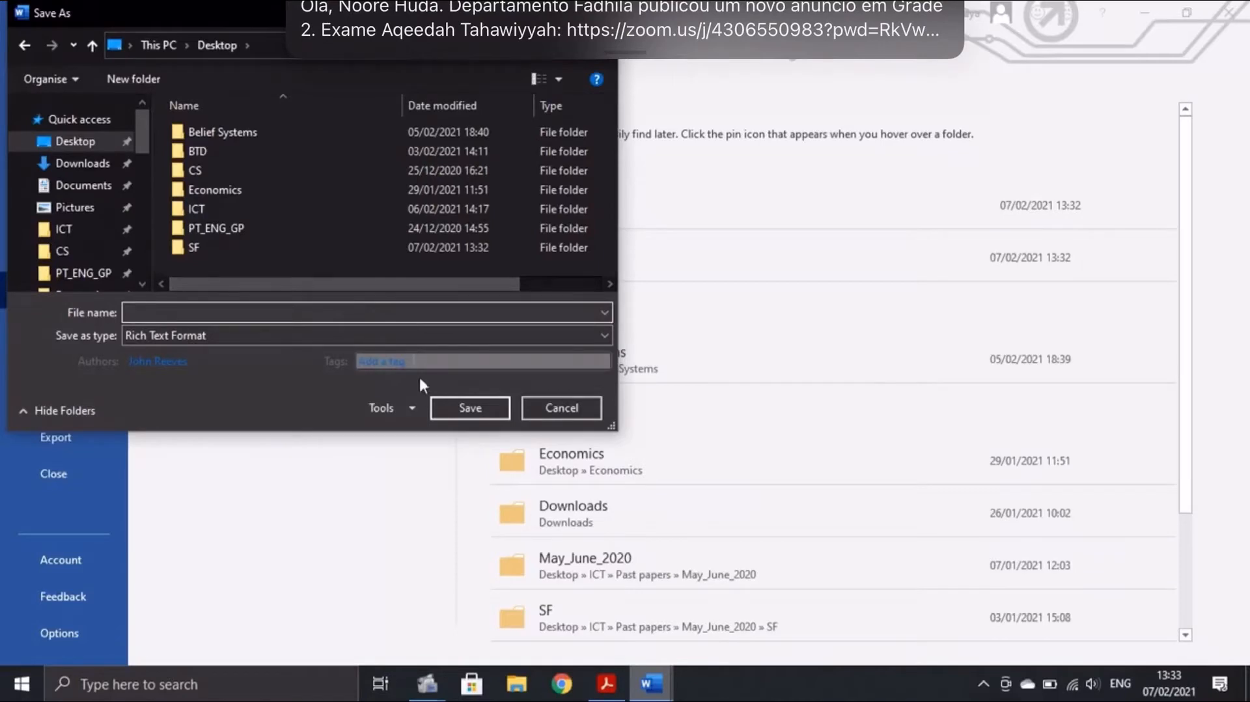
Copy A190XINFO from the exam paper as the file name and save as Word Document
{"action": "left_click", "coordinate": [586, 612]}
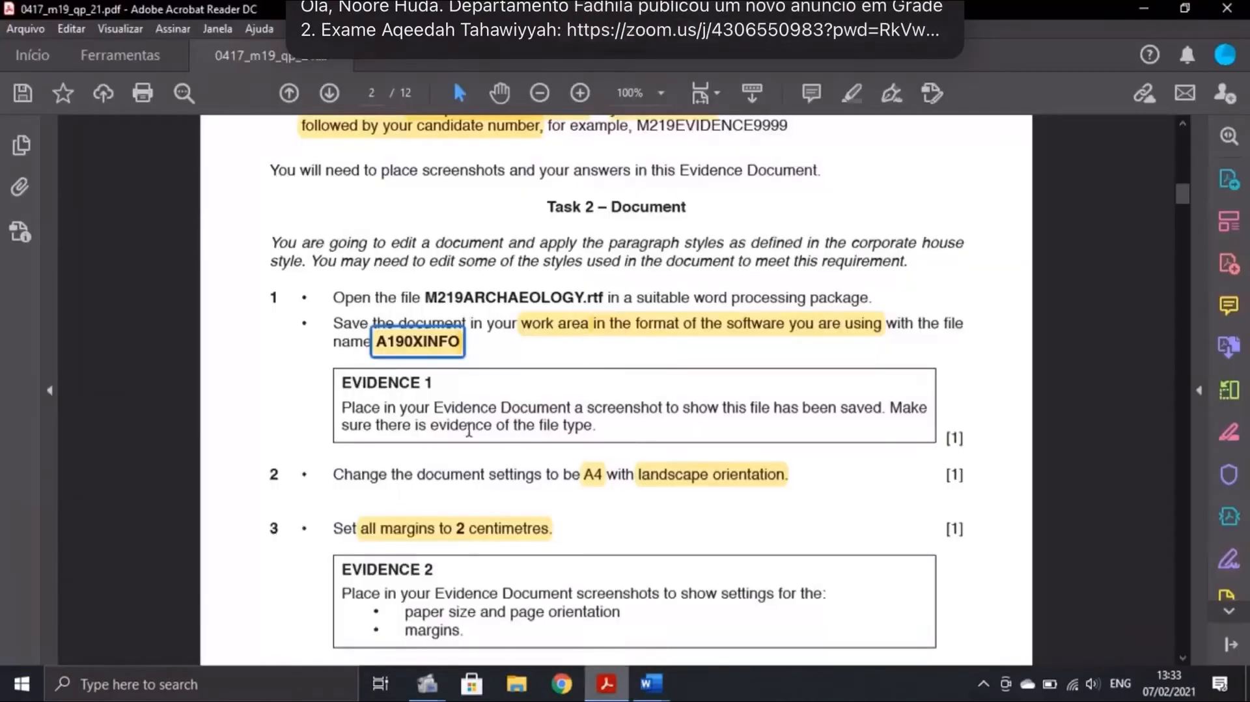
{"action": "right_click", "coordinate": [431, 345]}
{"action": "left_click", "coordinate": [473, 150]}
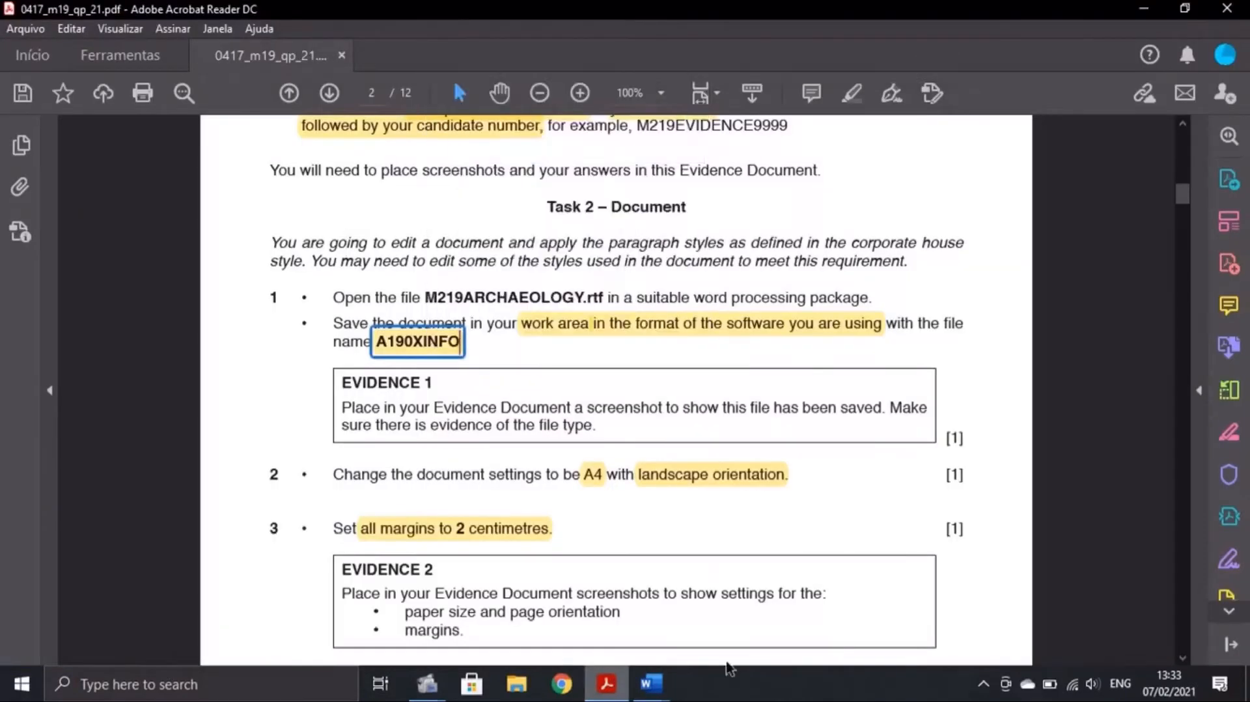
{"action": "mouse_move", "coordinate": [651, 684]}
{"action": "left_click", "coordinate": [741, 592]}
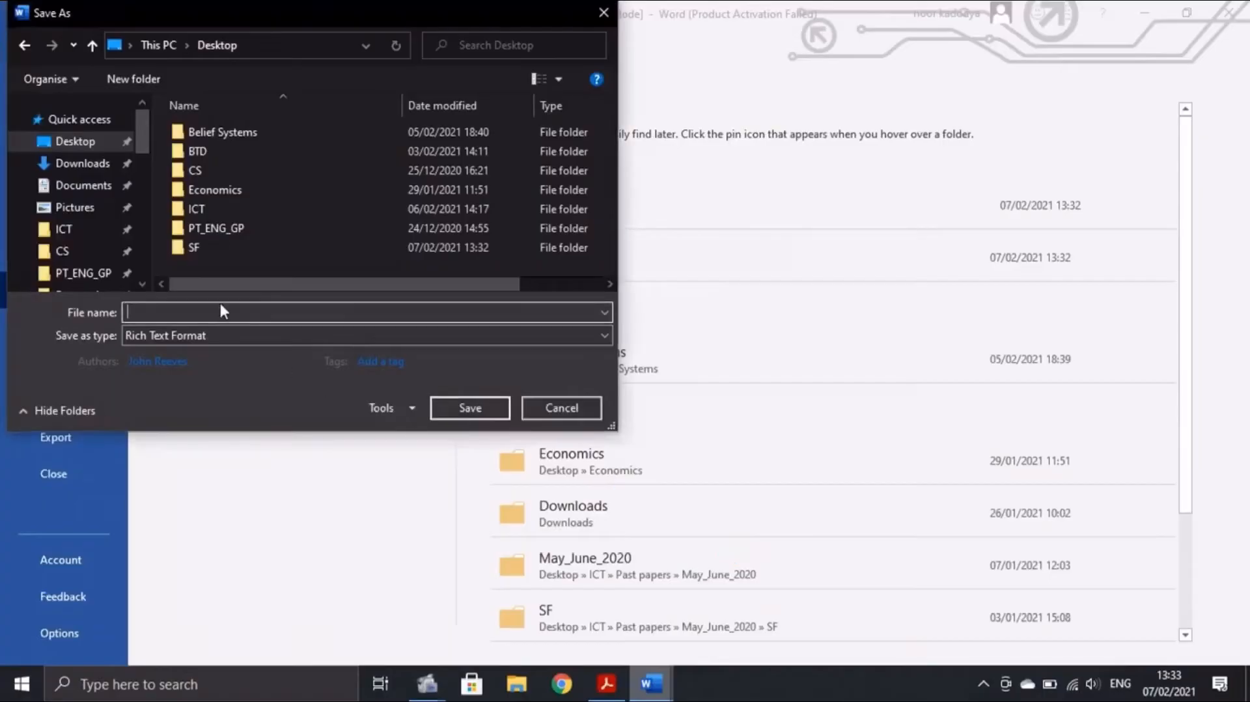
{"action": "type", "text": "A190XINFO"}
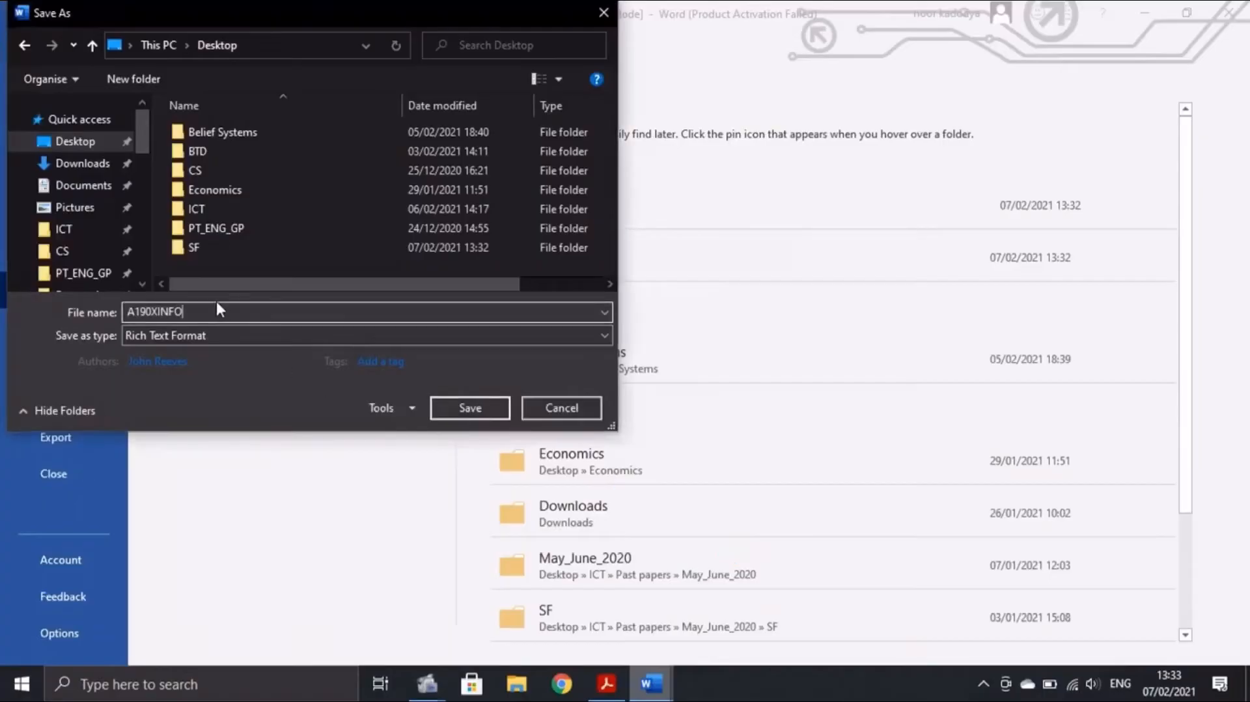
{"action": "left_click", "coordinate": [186, 335]}
{"action": "left_click", "coordinate": [189, 352]}
{"action": "left_click", "coordinate": [486, 477]}
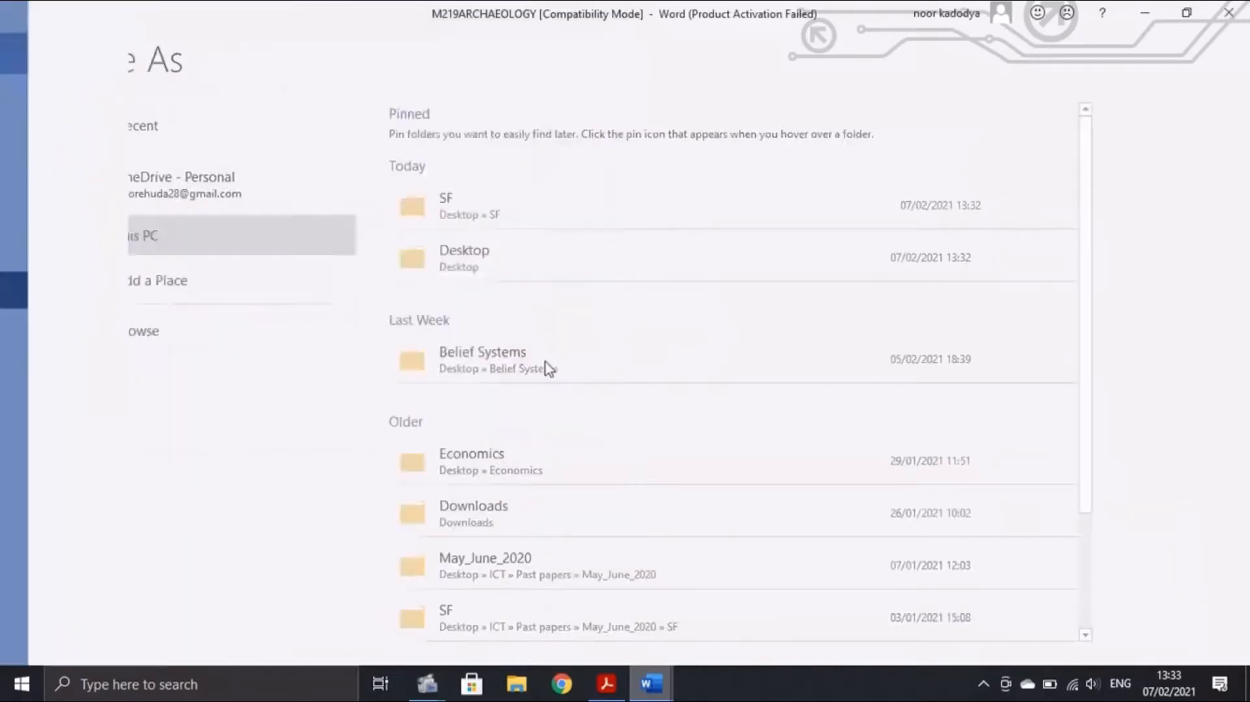
Minimise Word, place the A190XINFO icon top-right, and select A190XINFO in Explorer's Desktop folder
{"action": "left_click", "coordinate": [1144, 11]}
{"action": "left_click", "coordinate": [1144, 12]}
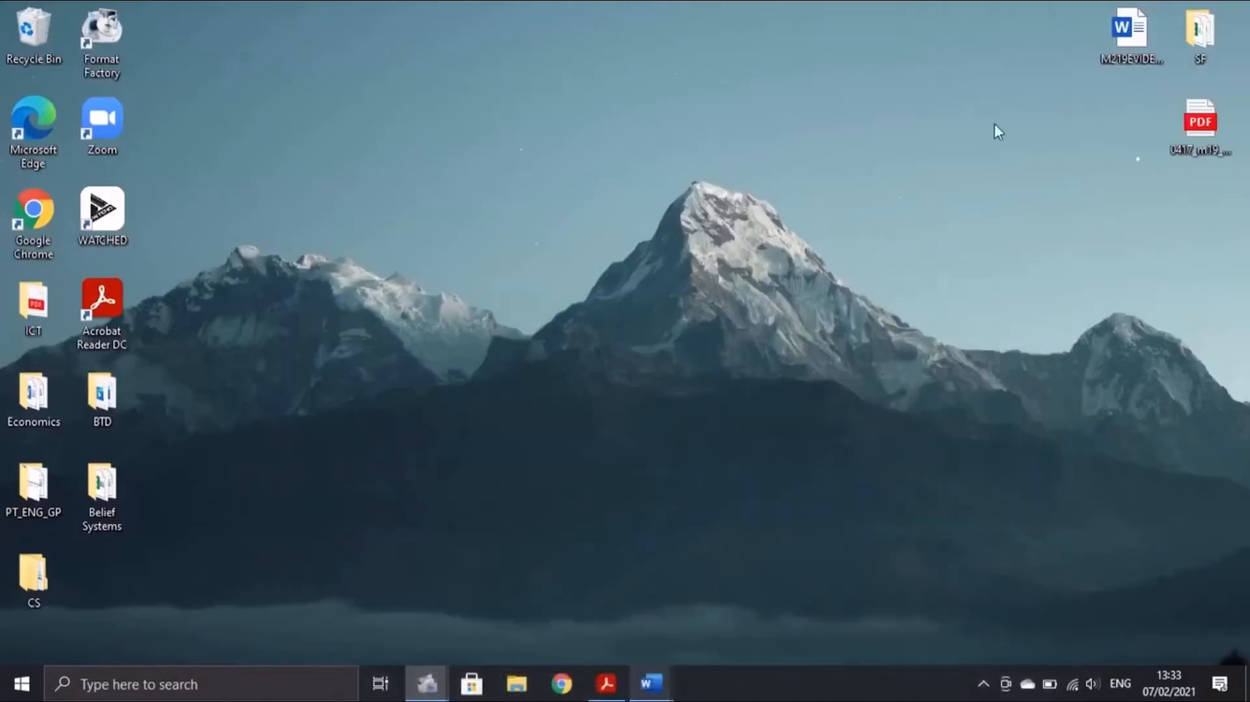
{"action": "left_click_drag", "start_coordinate": [109, 570], "coordinate": [1053, 32]}
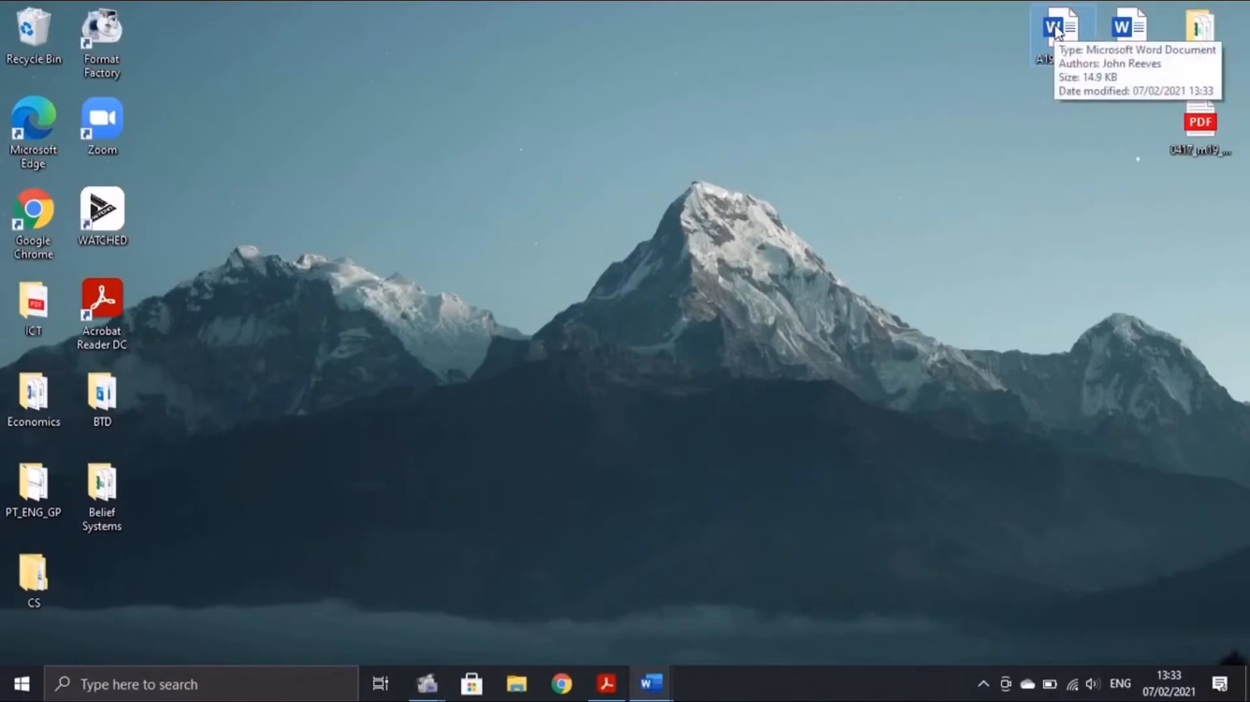
{"action": "left_click", "coordinate": [606, 683]}
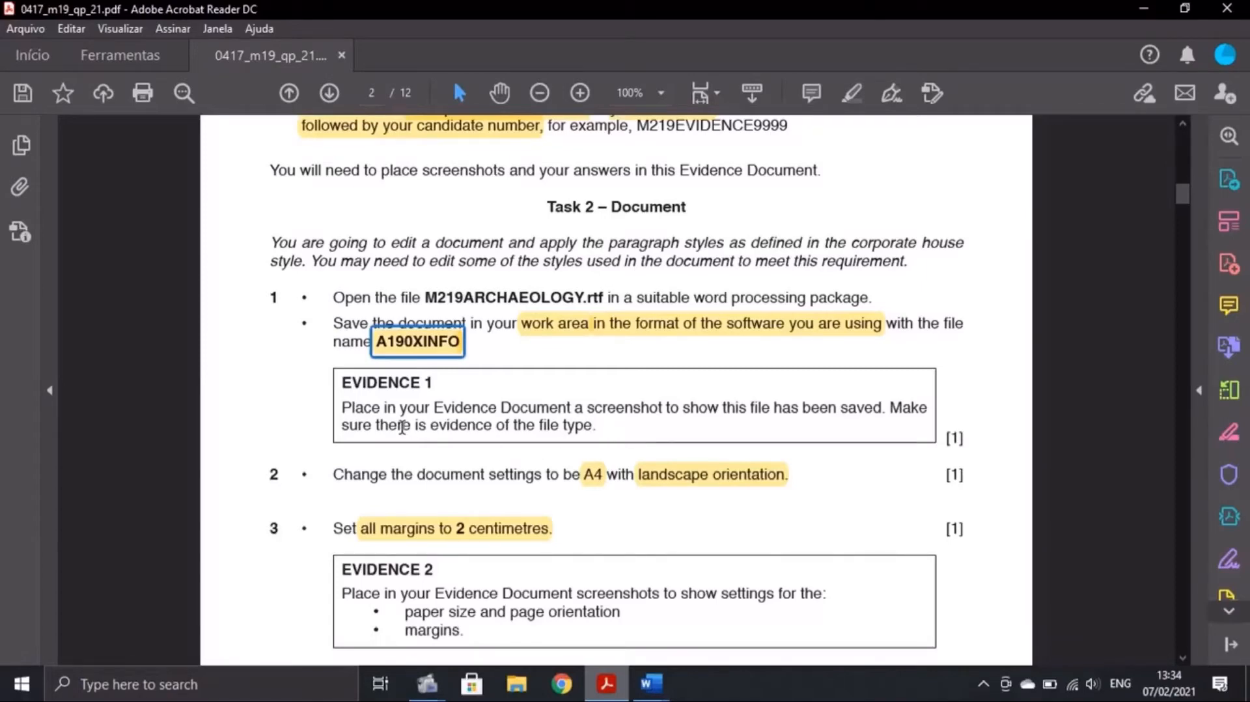
{"action": "left_click", "coordinate": [515, 683]}
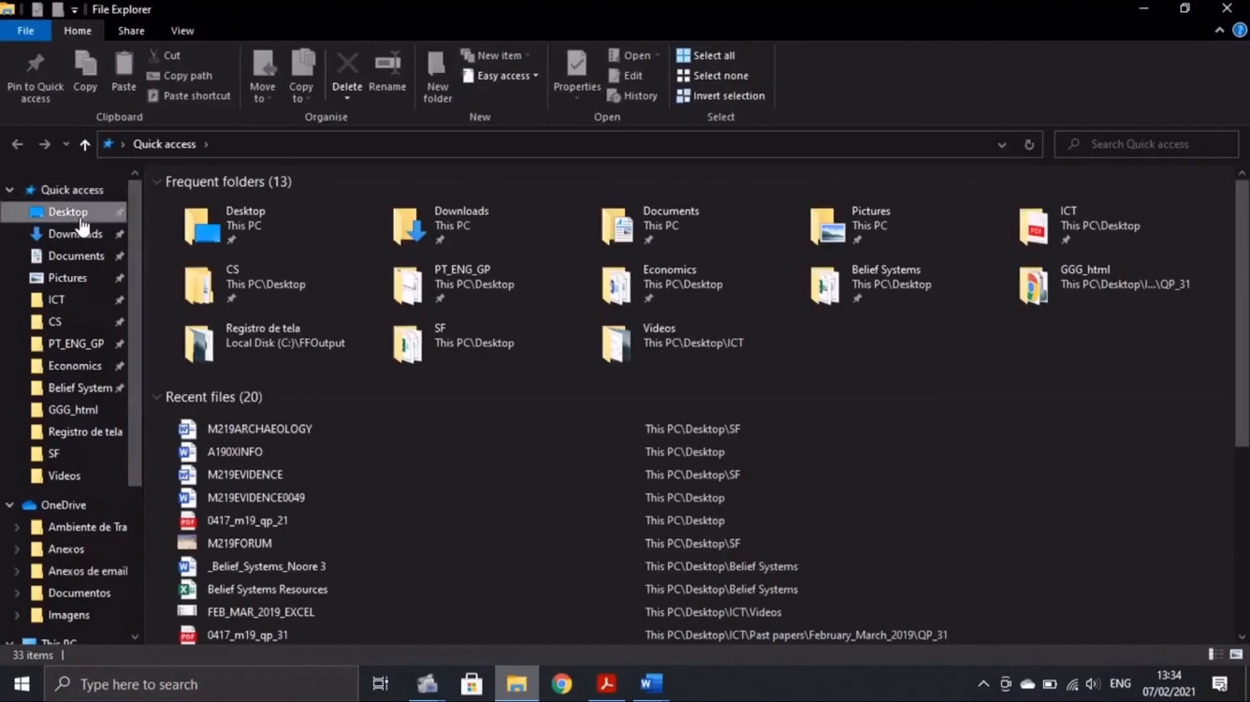
{"action": "left_click", "coordinate": [82, 219]}
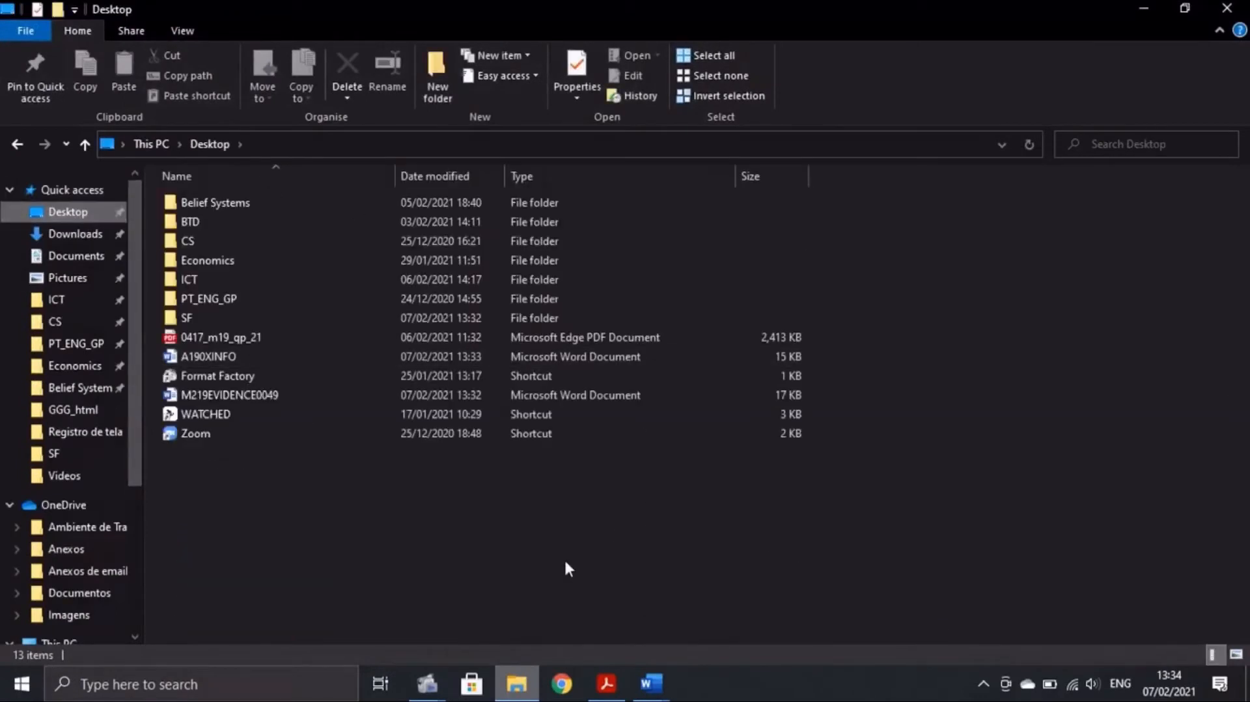
{"action": "left_click", "coordinate": [253, 356]}
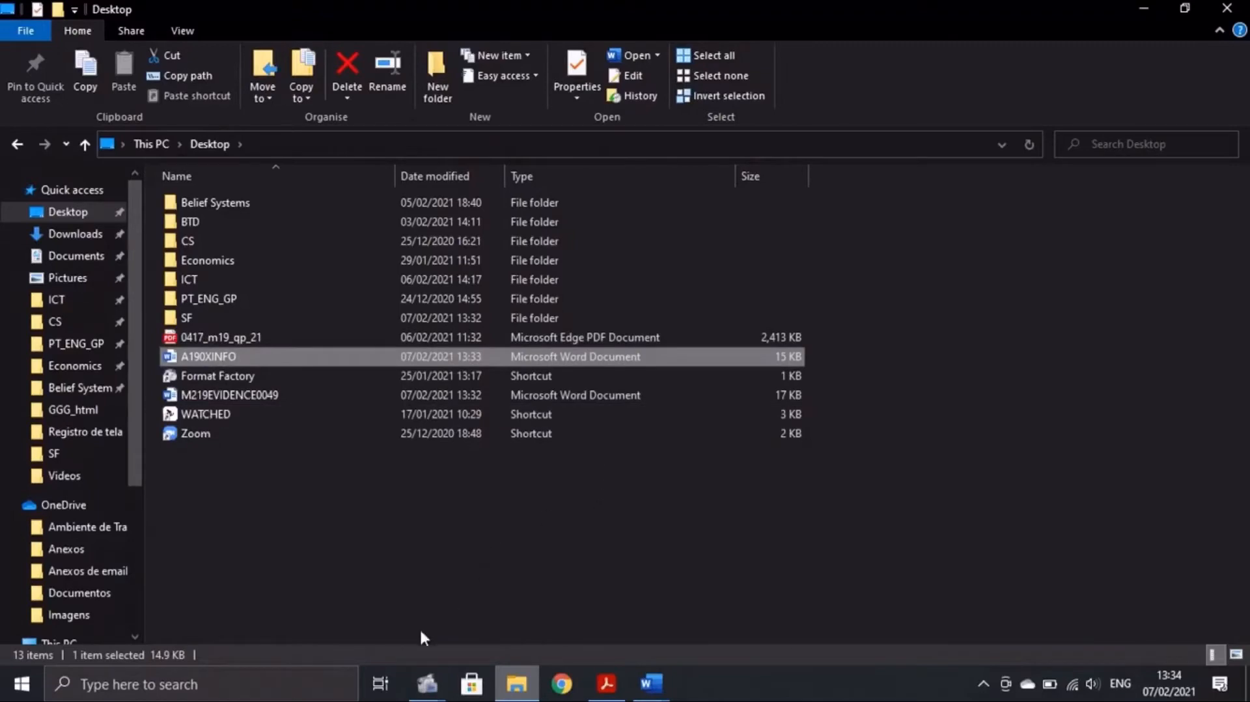
{"action": "left_click", "coordinate": [282, 684]}
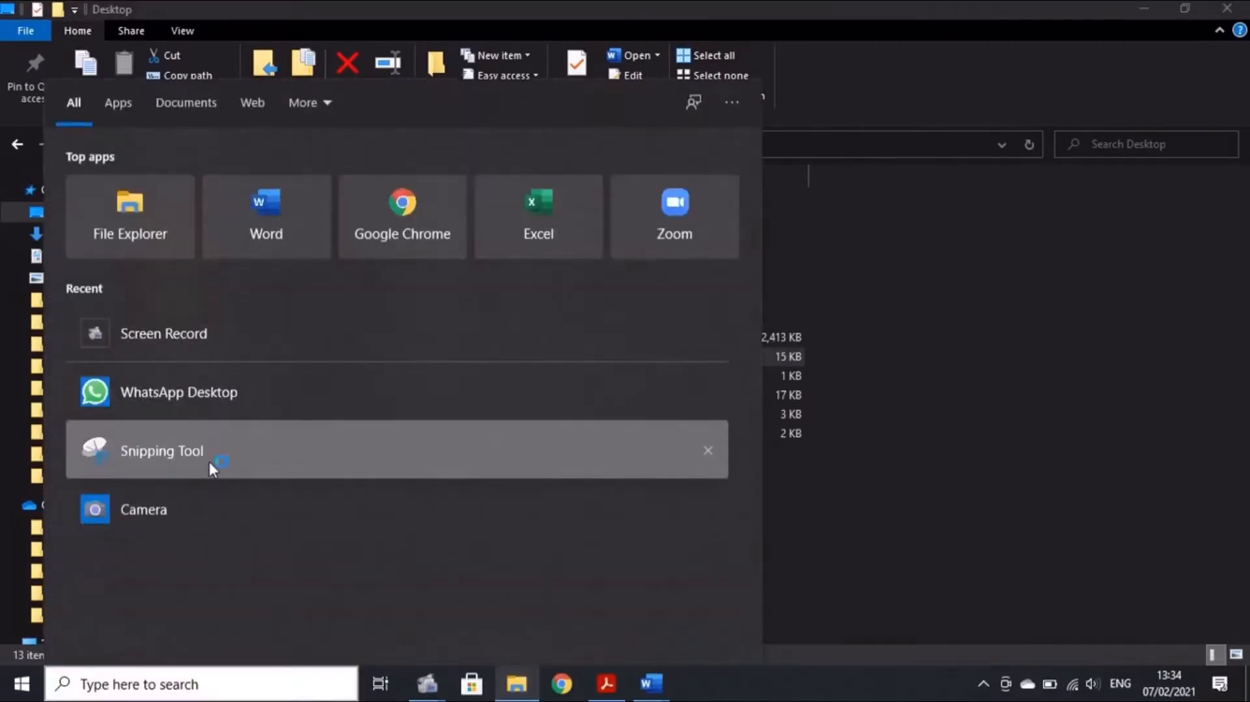
Snip the A190XINFO file-type row and paste it below Evidence 1 in M219EVIDENCE0049
{"action": "left_click", "coordinate": [209, 462]}
{"action": "left_click", "coordinate": [531, 219]}
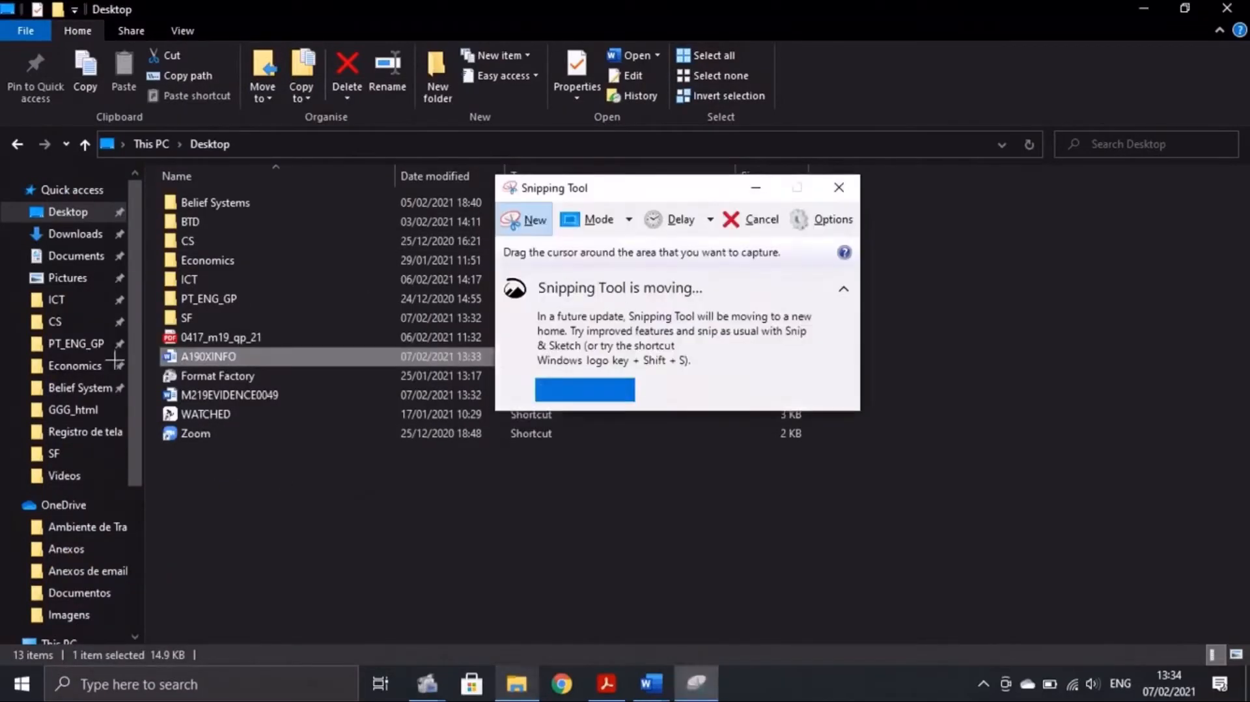
{"action": "left_click_drag", "start_coordinate": [162, 347], "coordinate": [818, 379]}
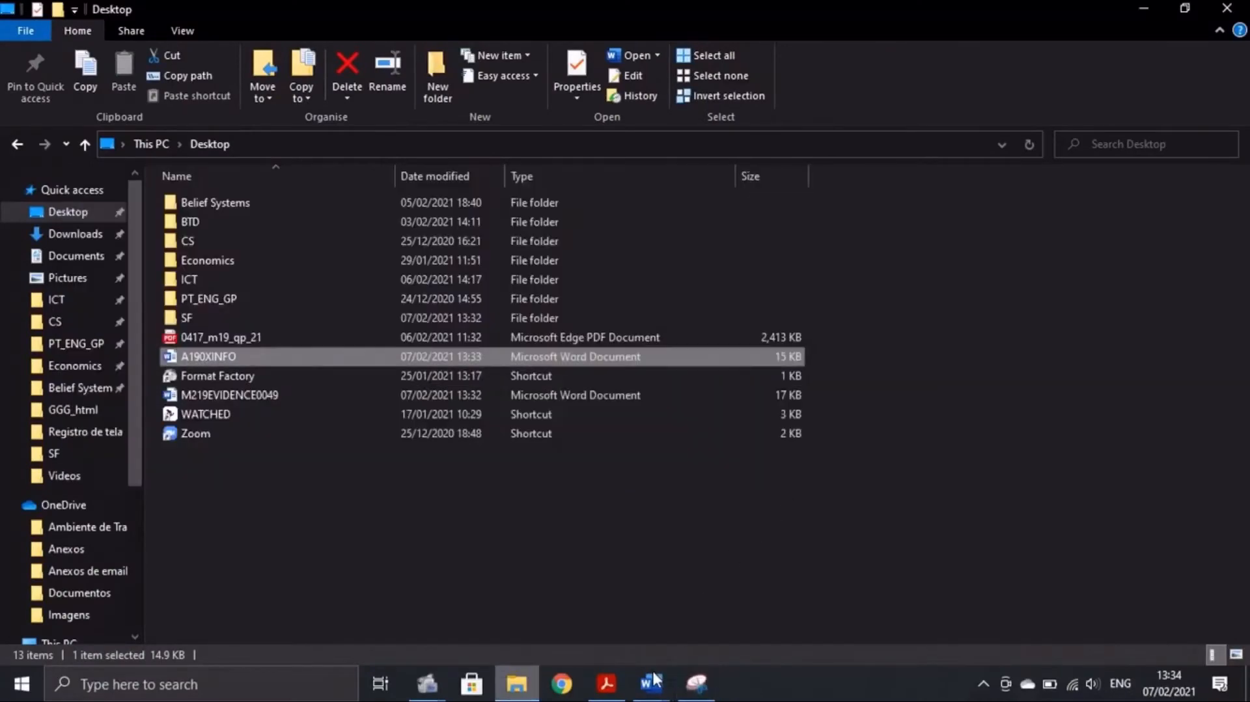
{"action": "left_click", "coordinate": [651, 675]}
{"action": "left_click", "coordinate": [560, 602]}
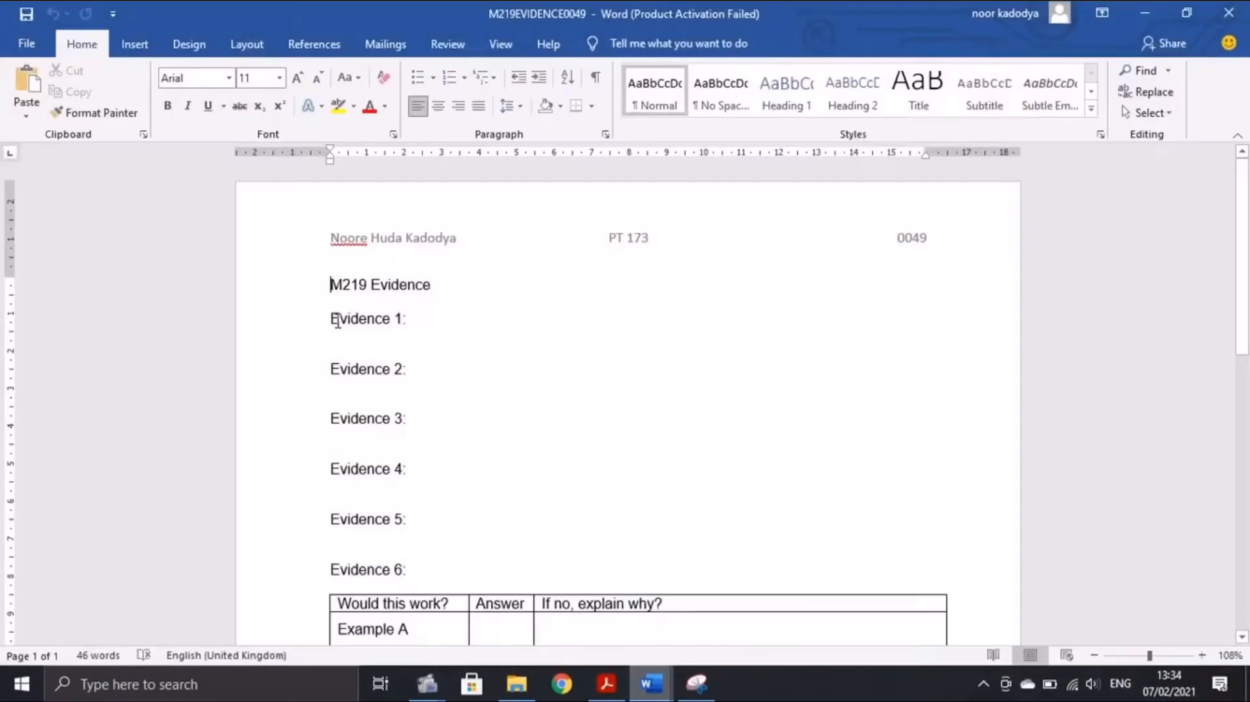
{"action": "left_click", "coordinate": [340, 342]}
{"action": "key", "text": "Return"}
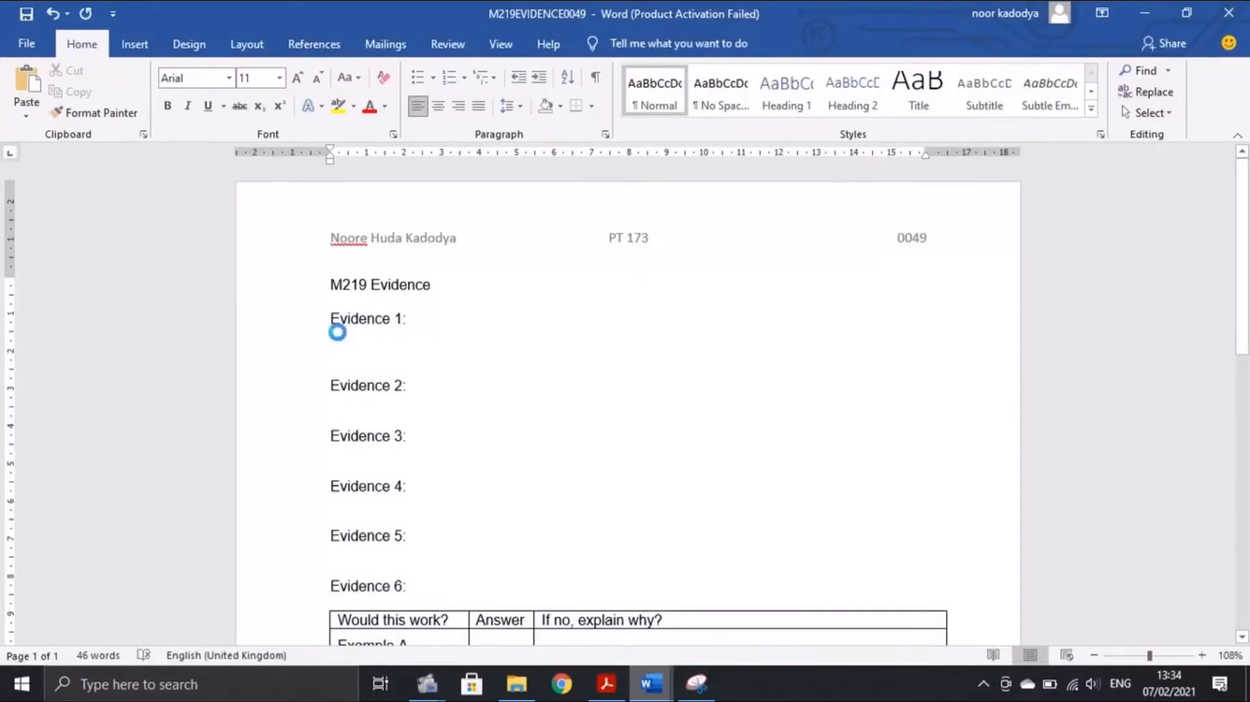
{"action": "key", "text": "ctrl+v"}
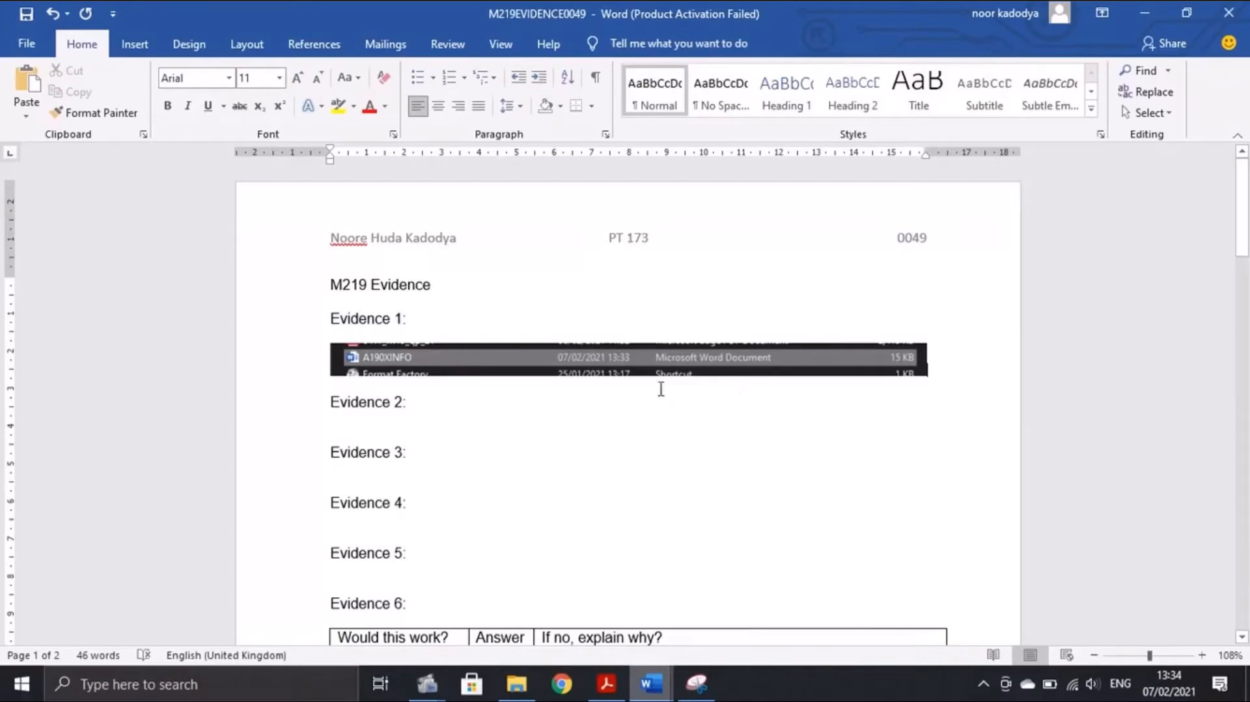
{"action": "left_click", "coordinate": [606, 683]}
{"action": "scroll", "coordinate": [527, 429], "scroll_direction": "down", "scroll_amount": 3}
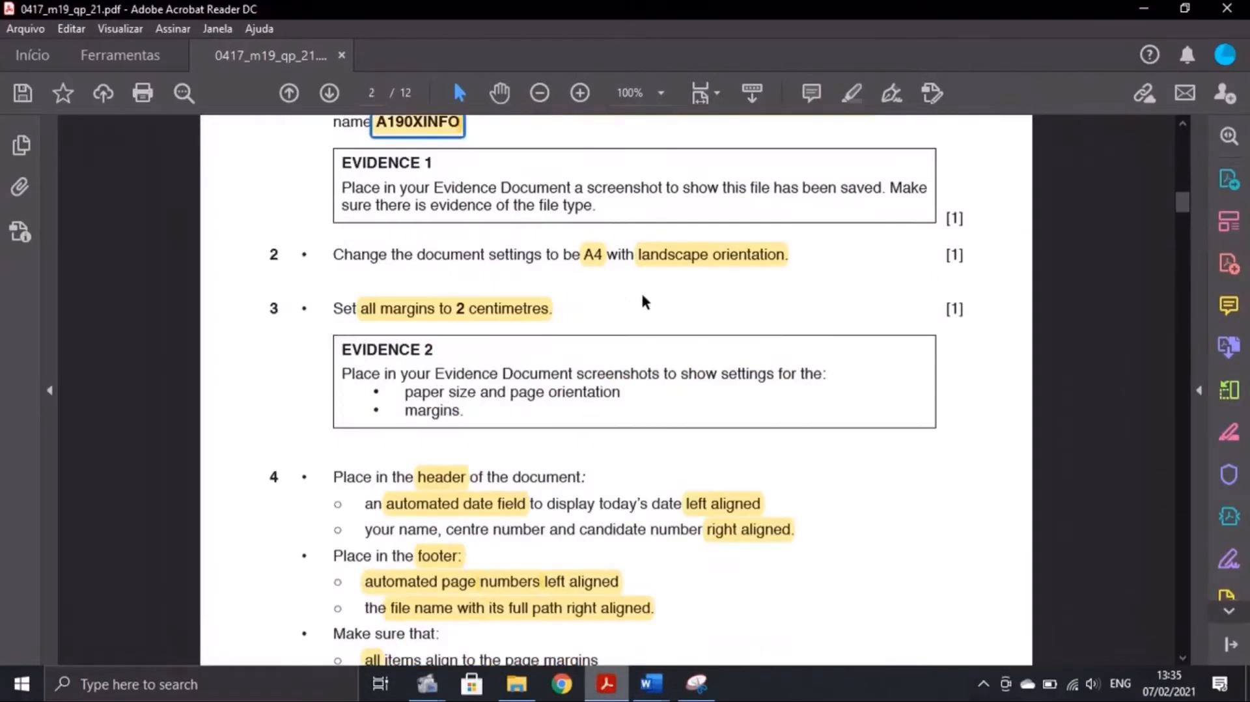
Set A190XINFO's paper size to A4 (21 × 29.7 cm) via More Paper Sizes
{"action": "left_click", "coordinate": [650, 683]}
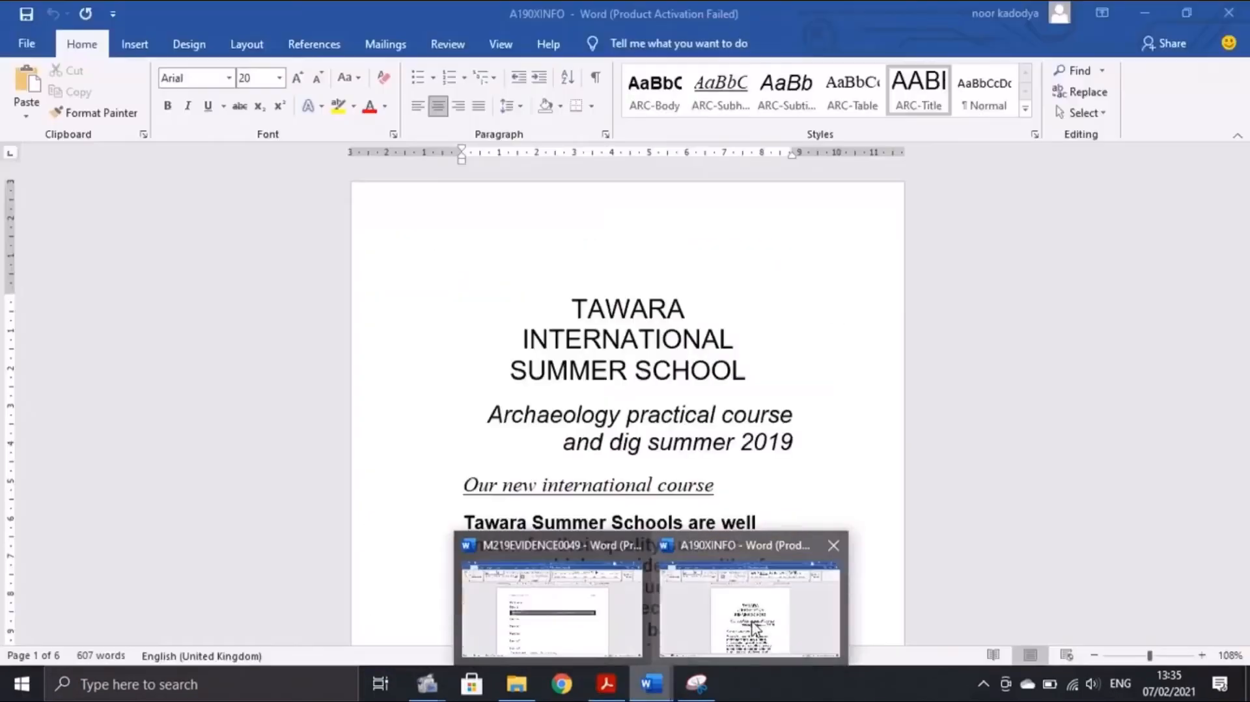
{"action": "left_click", "coordinate": [736, 595]}
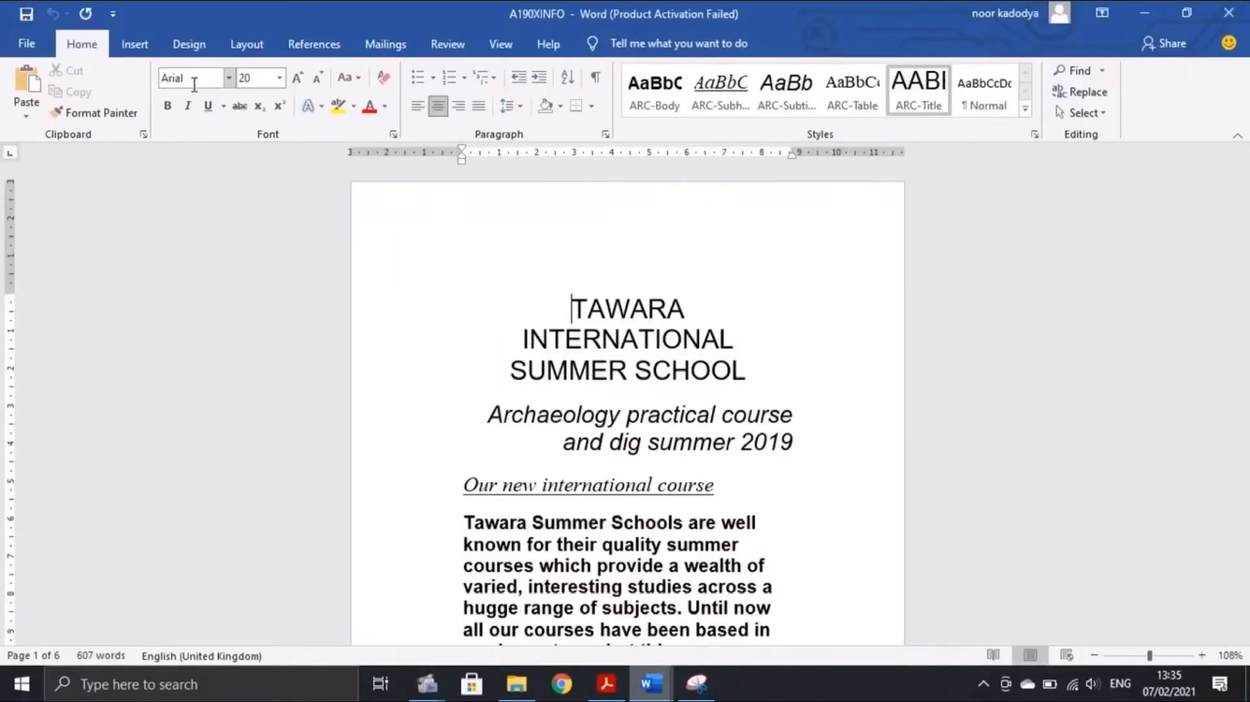
{"action": "left_click", "coordinate": [247, 43]}
{"action": "left_click", "coordinate": [129, 119]}
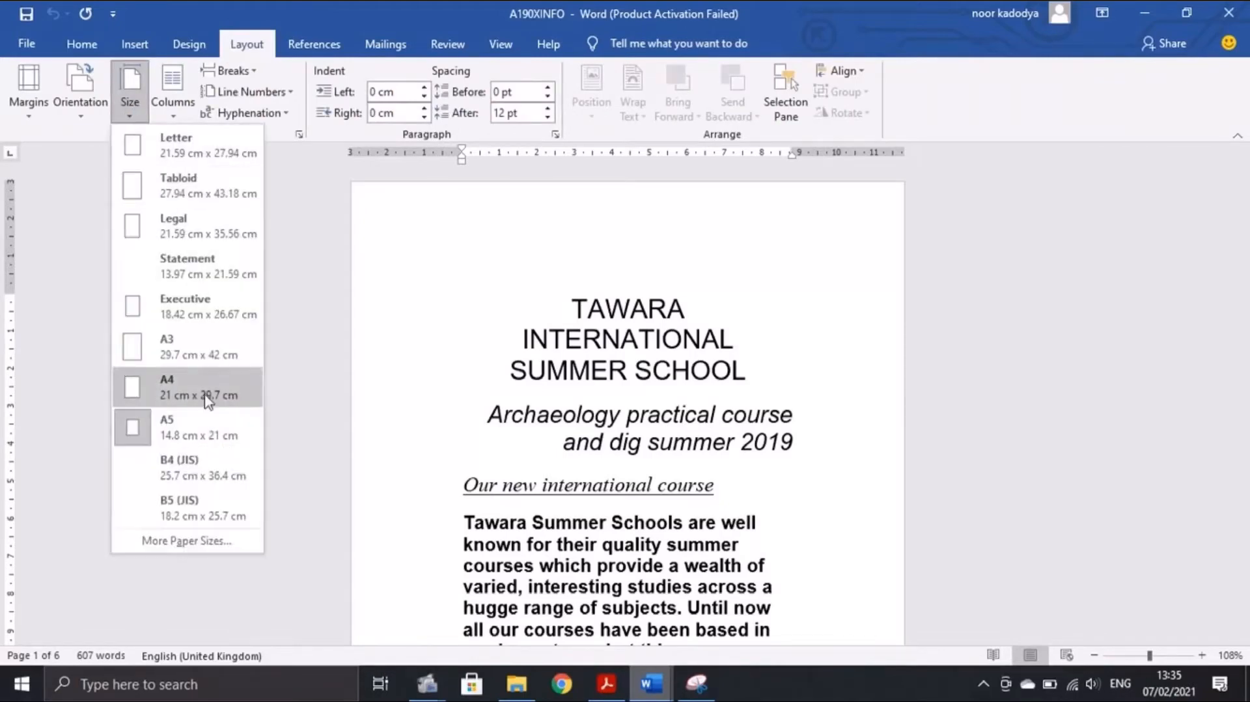
{"action": "left_click", "coordinate": [182, 552]}
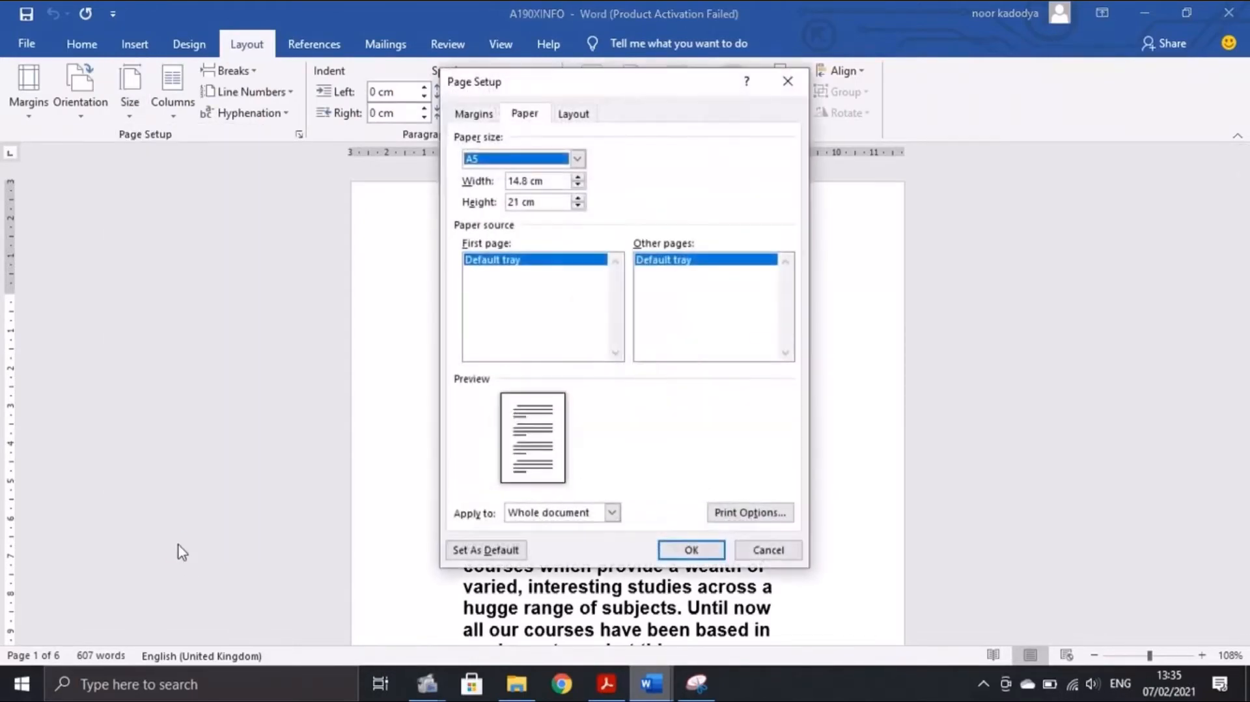
{"action": "left_click", "coordinate": [576, 158]}
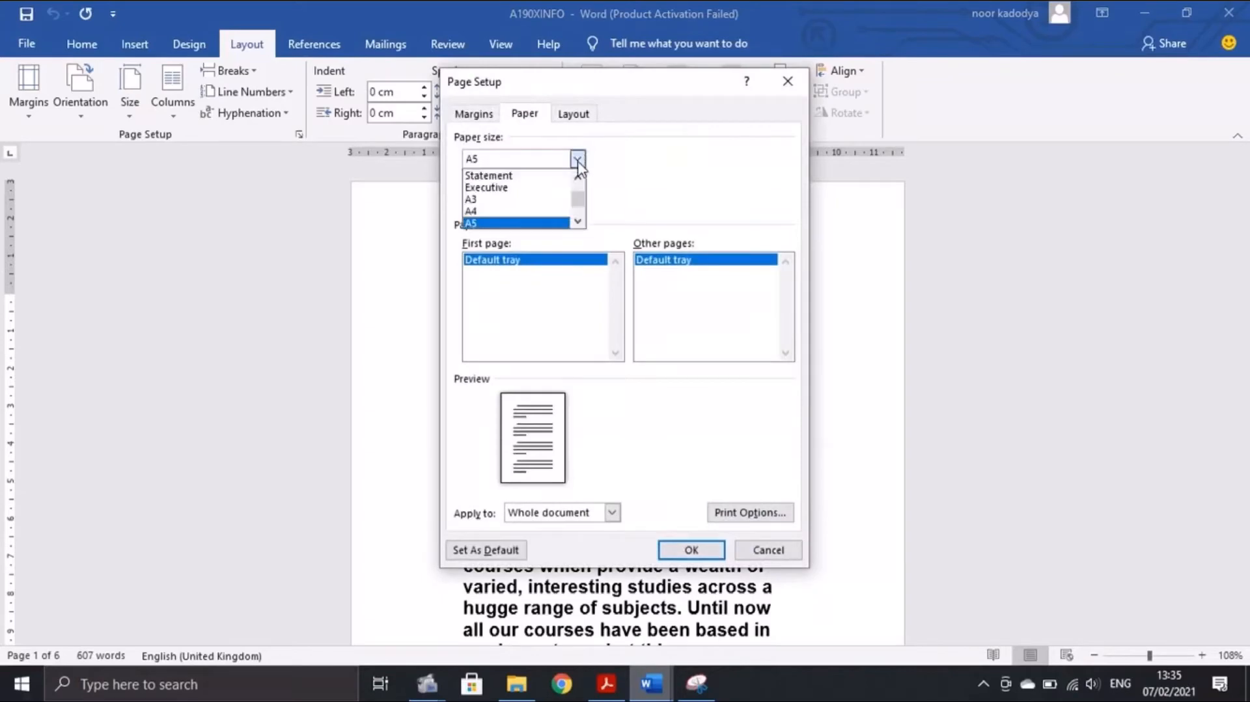
{"action": "left_click", "coordinate": [516, 211]}
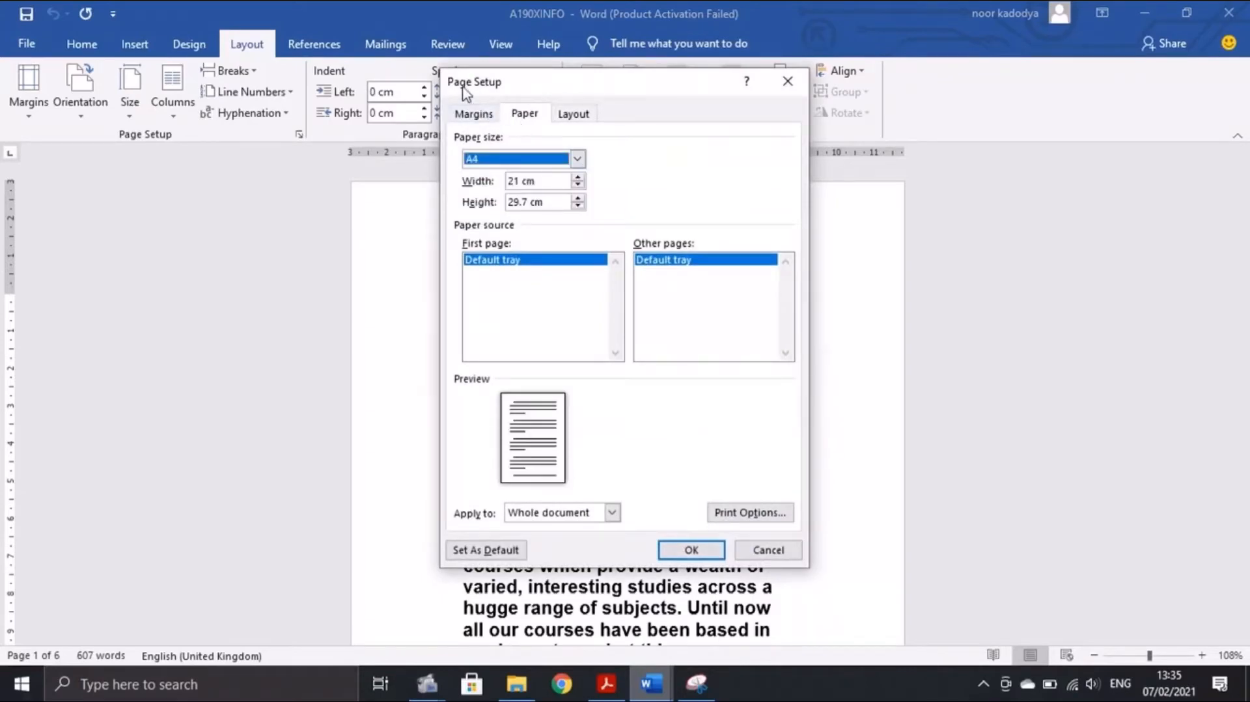
{"action": "left_click", "coordinate": [692, 549]}
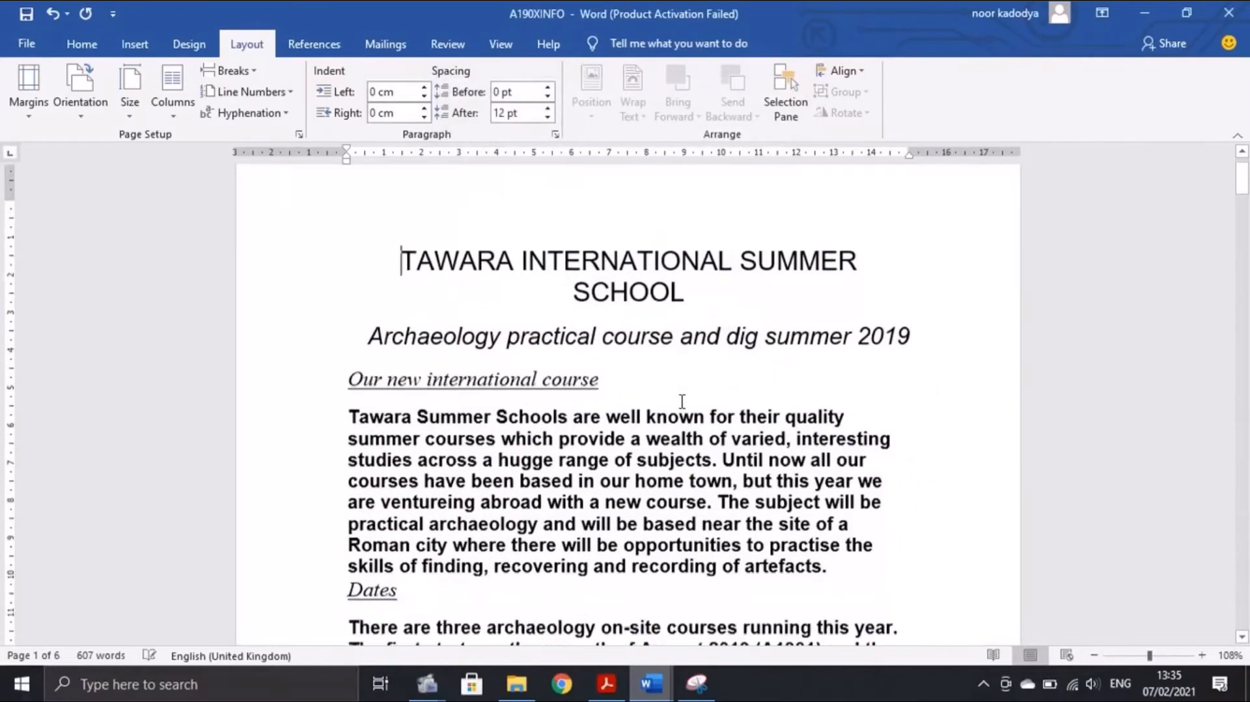
{"action": "left_click", "coordinate": [606, 684]}
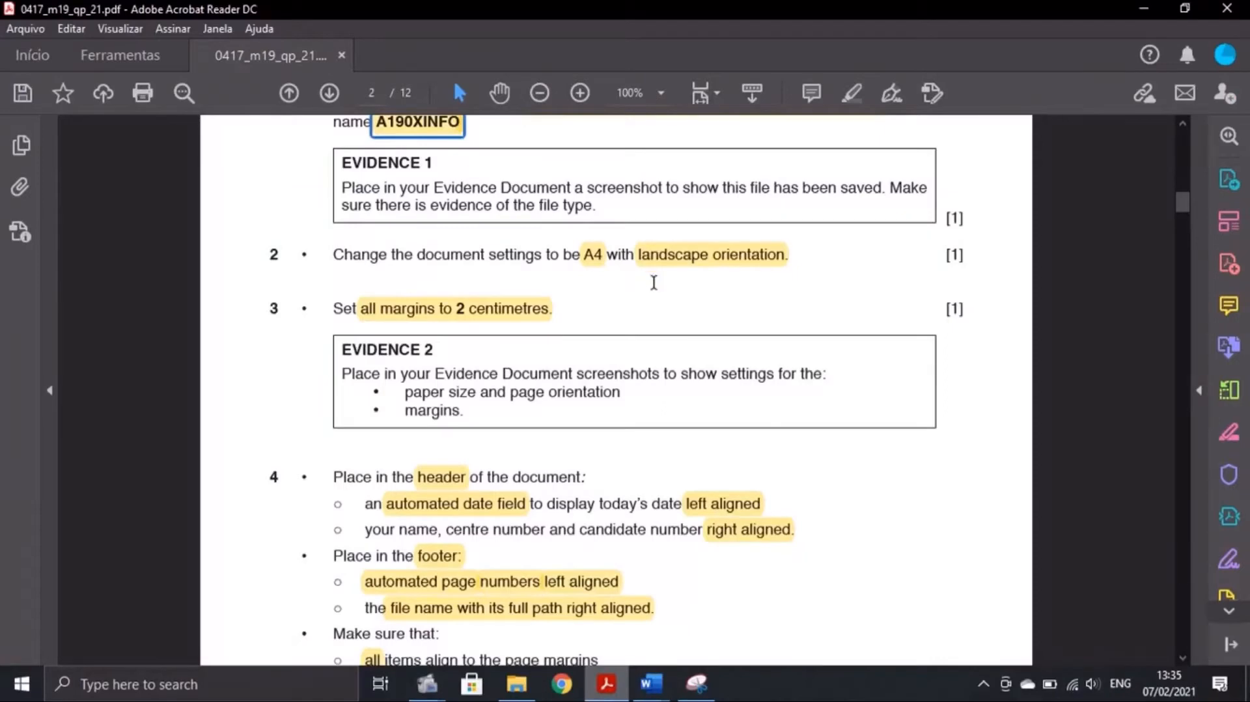
Switch A190XINFO to landscape orientation through Page Setup, then go back to the exam PDF
{"action": "mouse_move", "coordinate": [651, 683]}
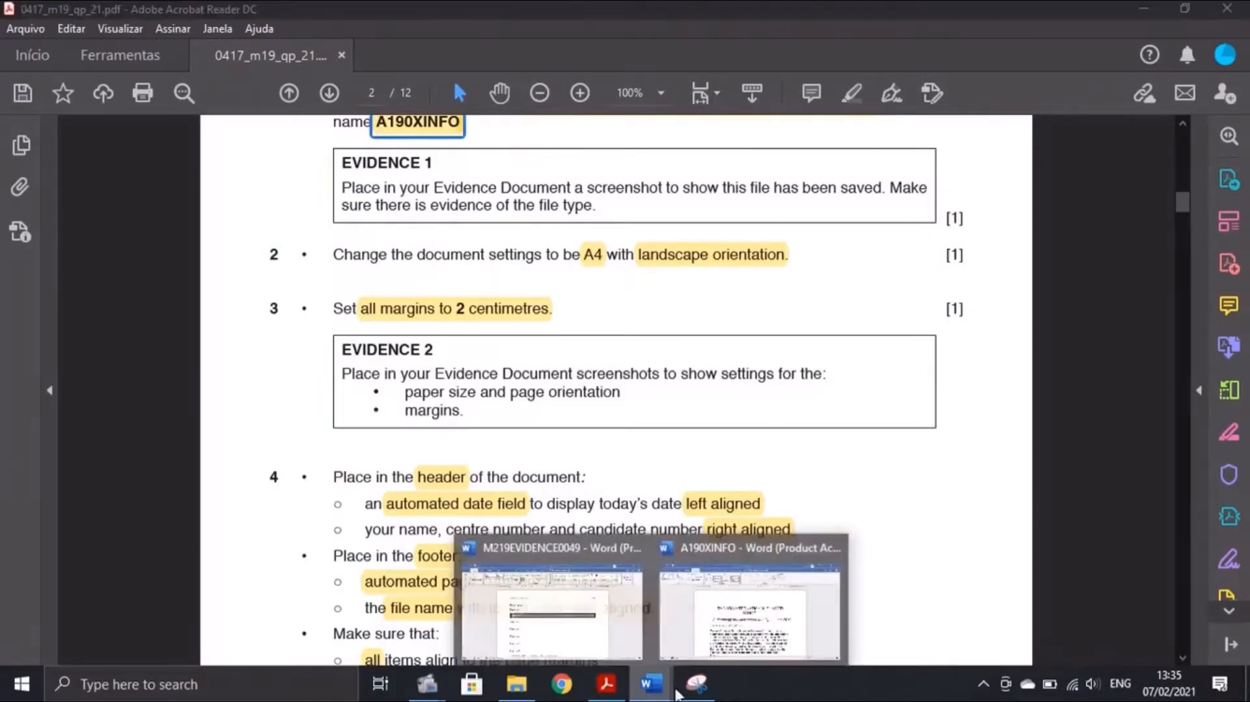
{"action": "left_click", "coordinate": [722, 612]}
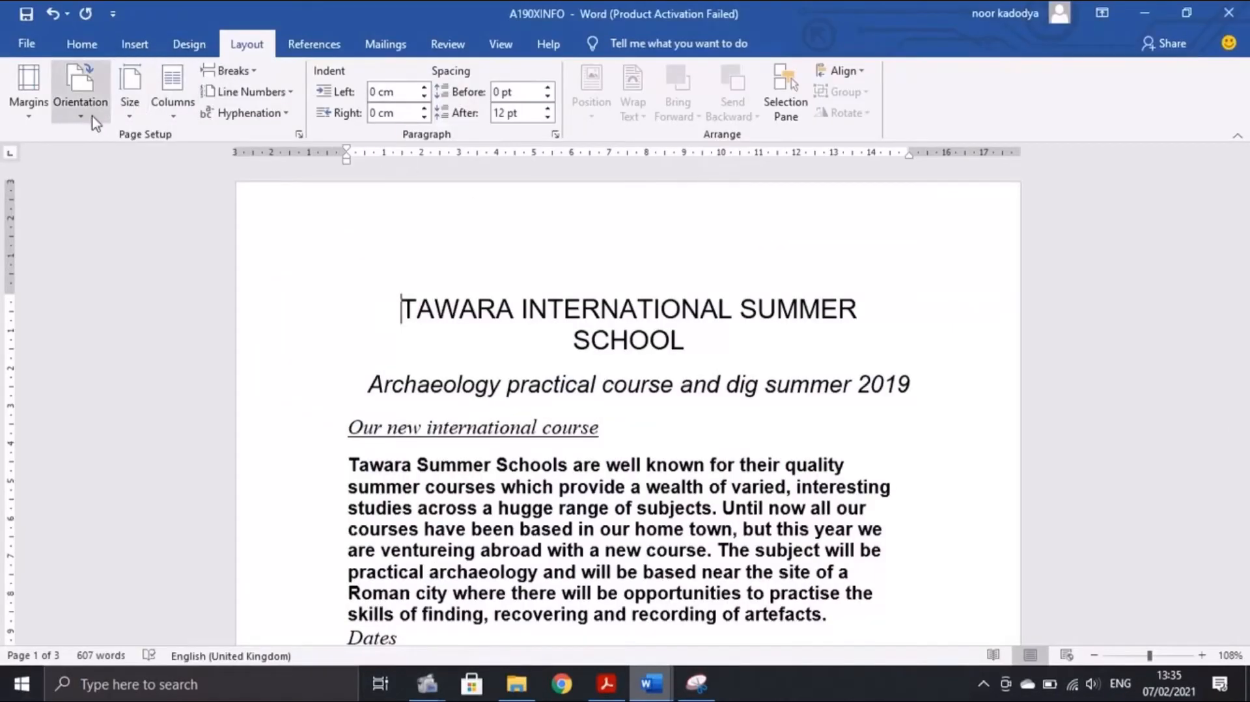
{"action": "left_click", "coordinate": [80, 94]}
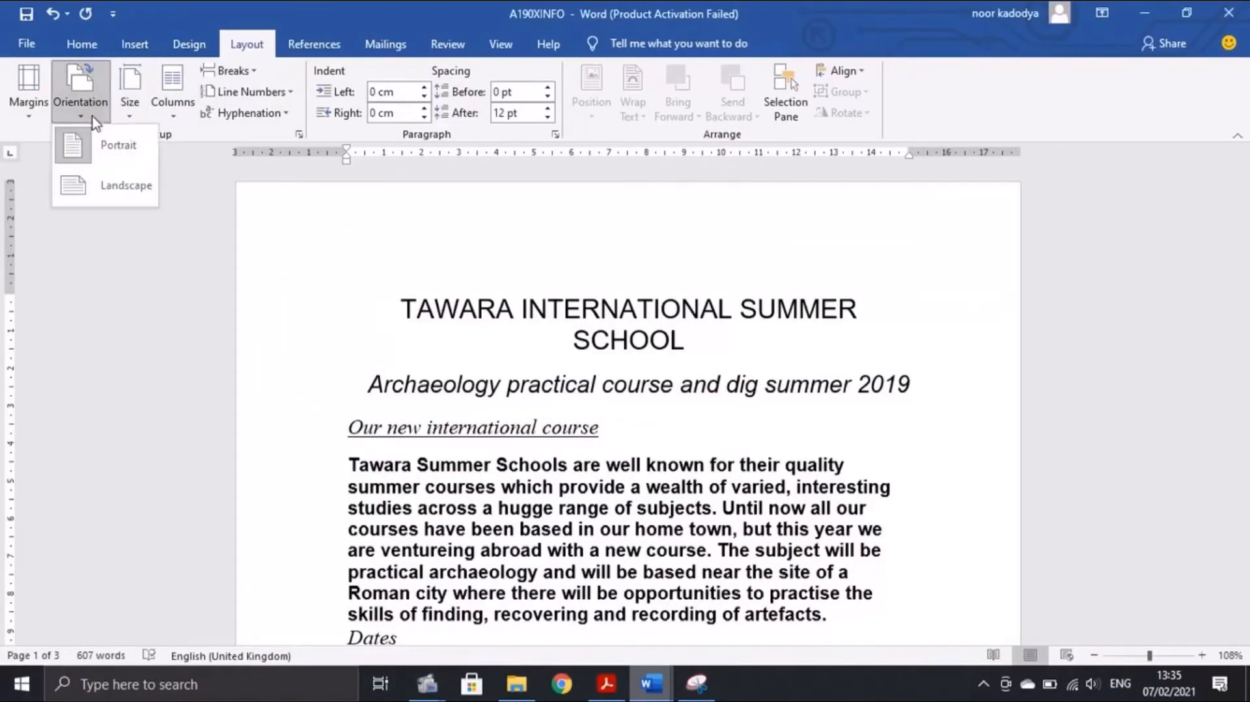
{"action": "left_click", "coordinate": [298, 135]}
{"action": "left_click", "coordinate": [493, 114]}
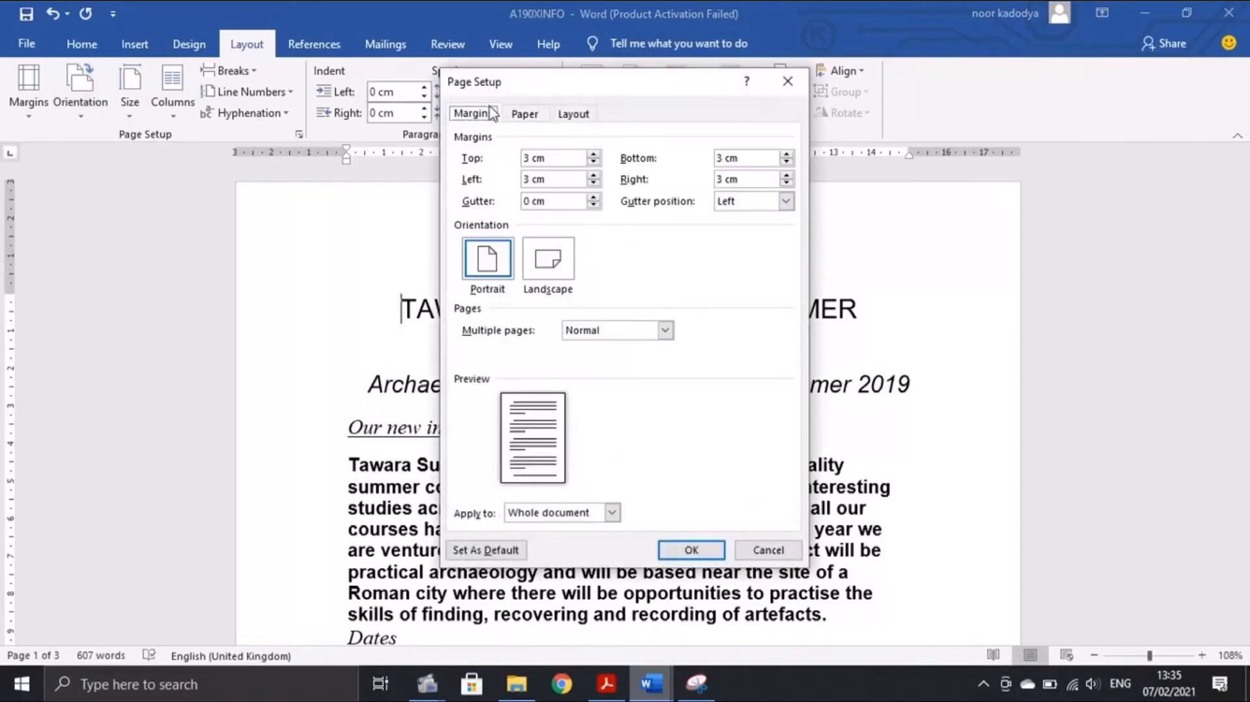
{"action": "left_click", "coordinate": [556, 260]}
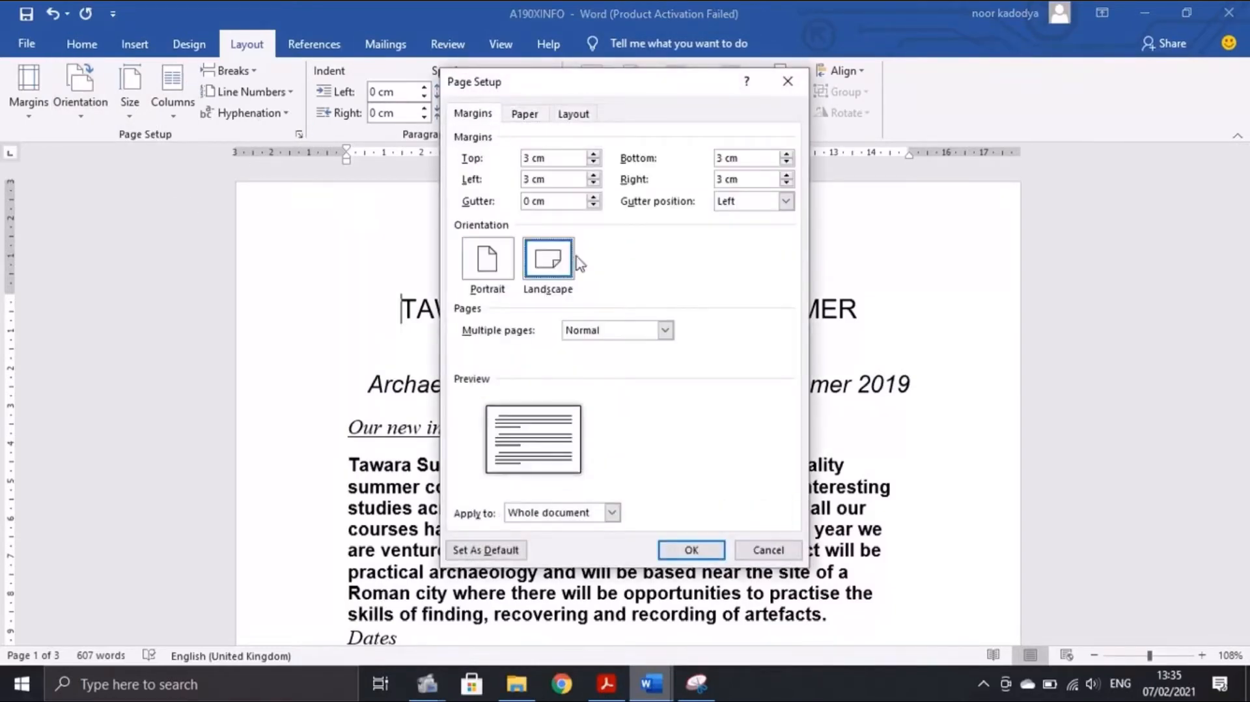
{"action": "left_click", "coordinate": [690, 550]}
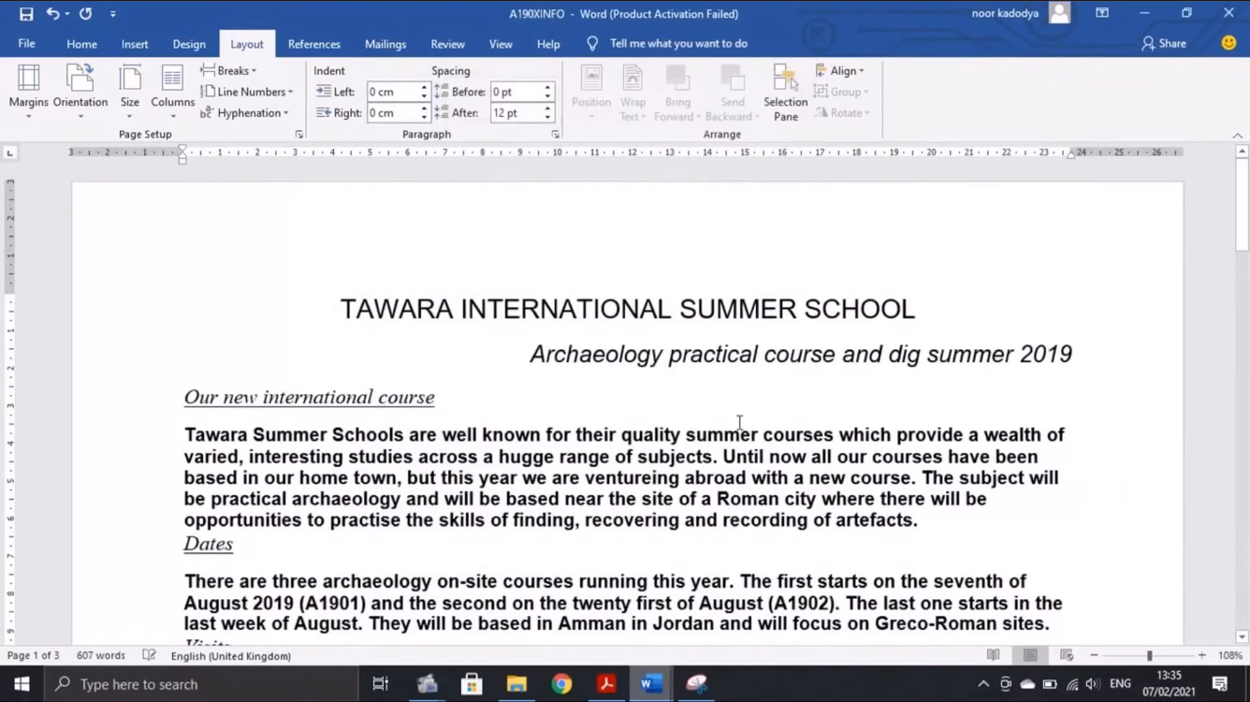
{"action": "left_click", "coordinate": [618, 690]}
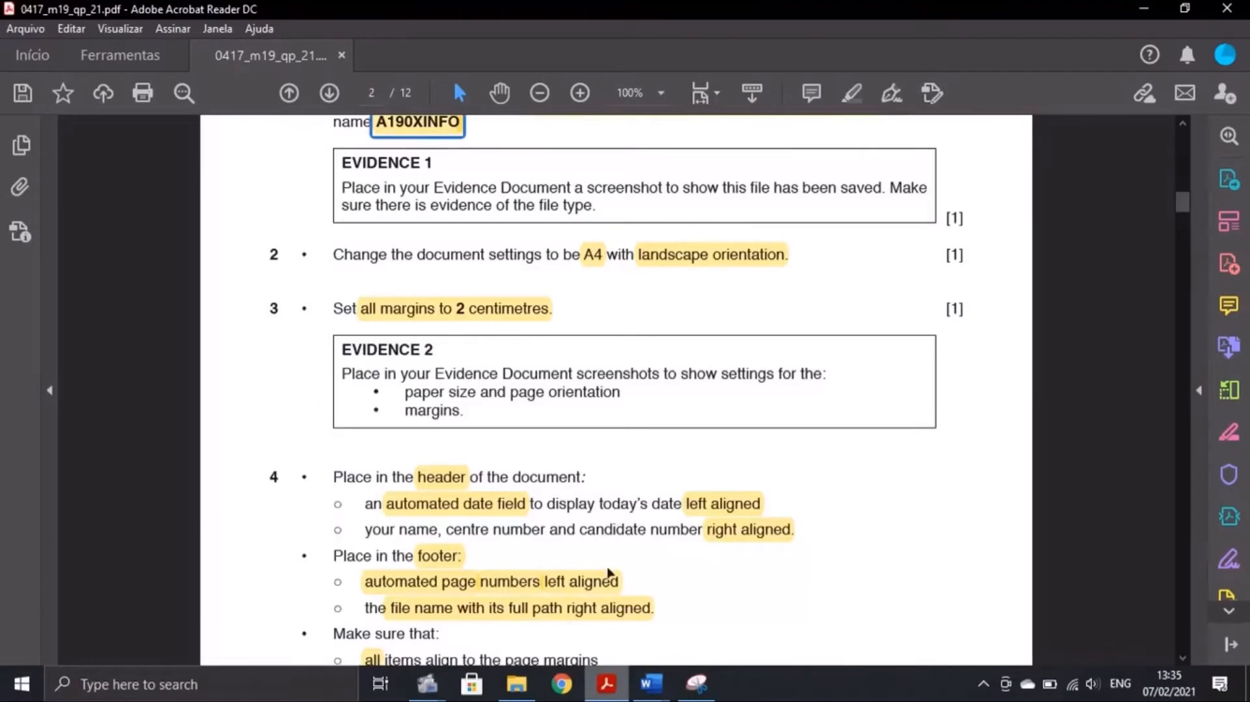
Set the top, left, bottom and right margins of A190XINFO to 2 cm, then return to the PDF
{"action": "mouse_move", "coordinate": [650, 683]}
{"action": "left_click", "coordinate": [823, 612]}
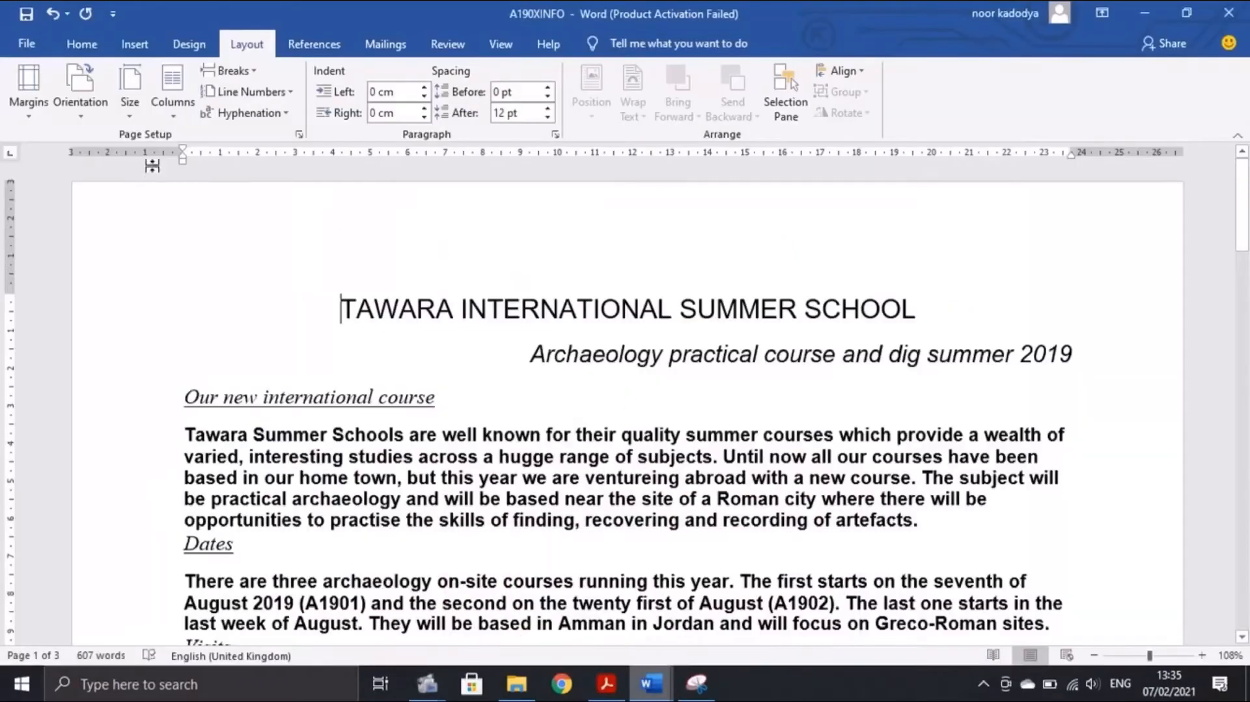
{"action": "left_click", "coordinate": [297, 136]}
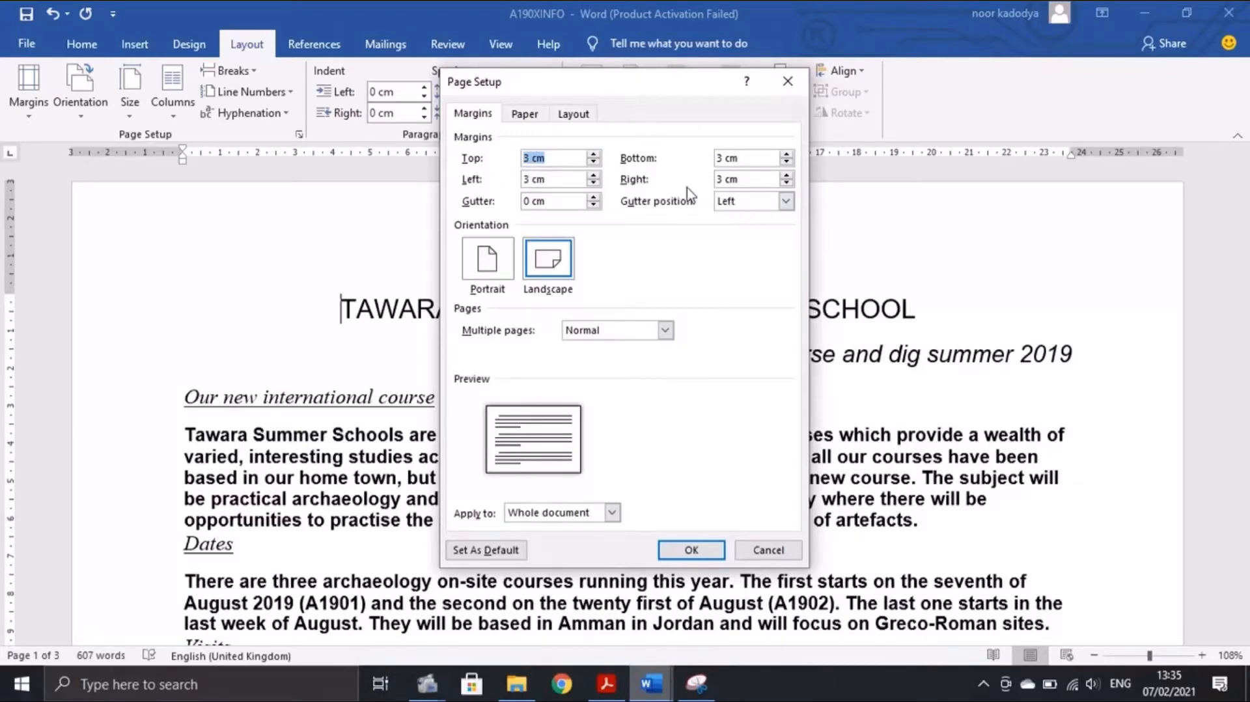
{"action": "left_click", "coordinate": [531, 157]}
{"action": "left_click", "coordinate": [530, 179]}
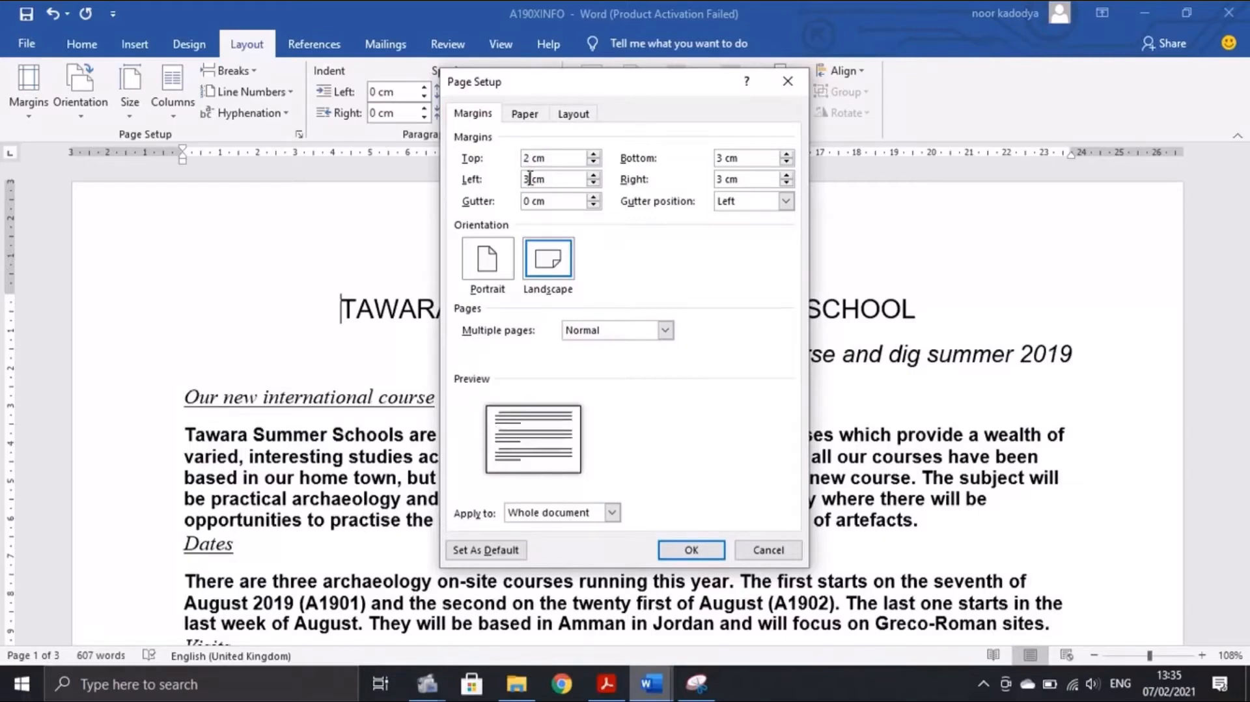
{"action": "left_click", "coordinate": [724, 157]}
{"action": "left_click", "coordinate": [726, 181]}
{"action": "left_click", "coordinate": [723, 181]}
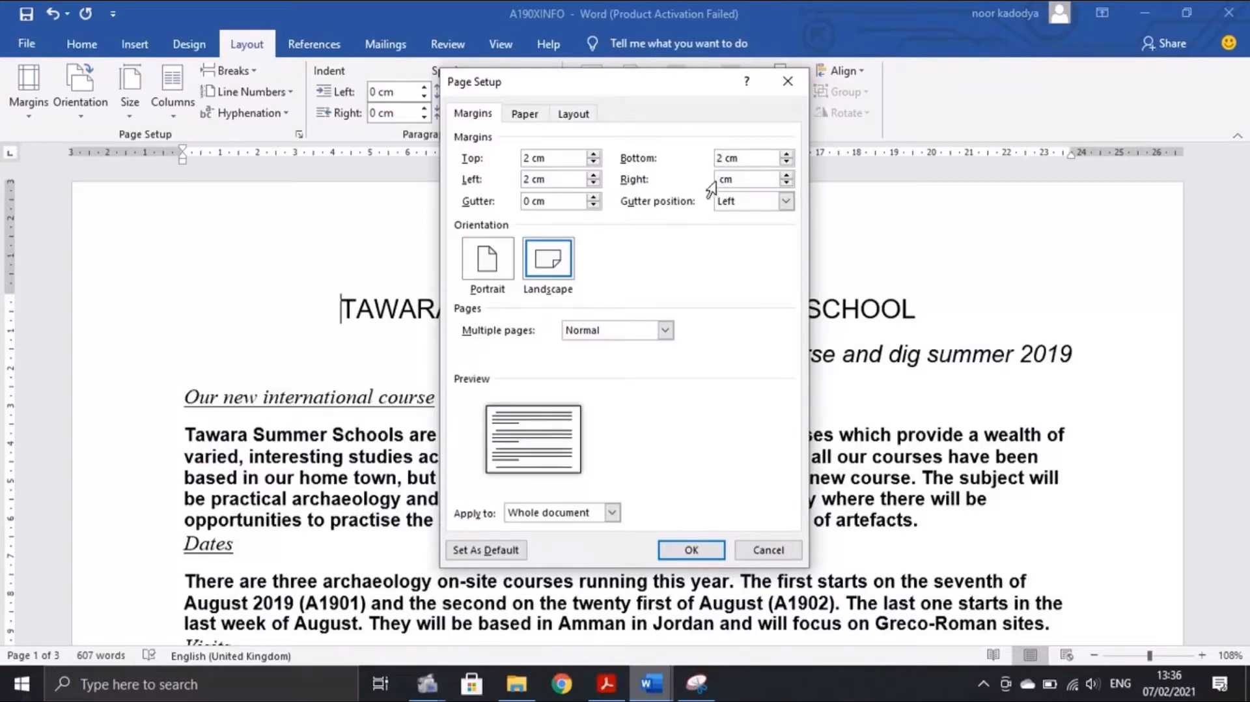
{"action": "type", "text": "2"}
{"action": "left_click", "coordinate": [691, 552]}
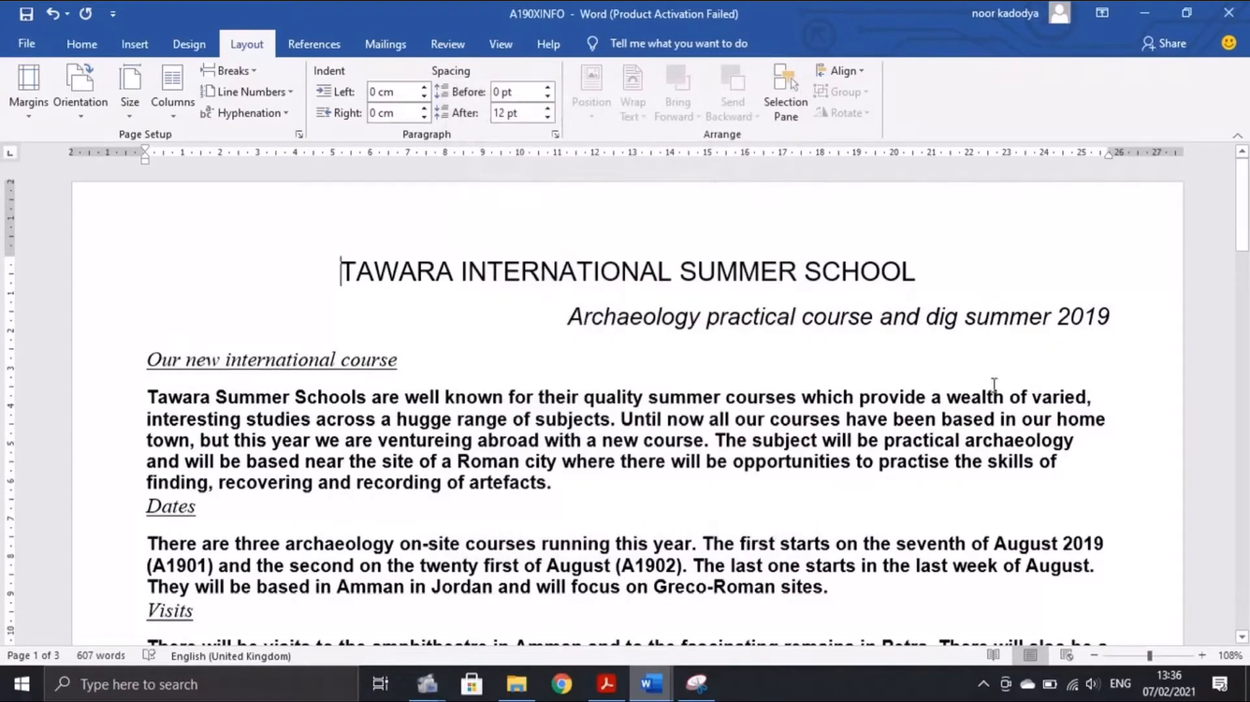
{"action": "left_click", "coordinate": [607, 684]}
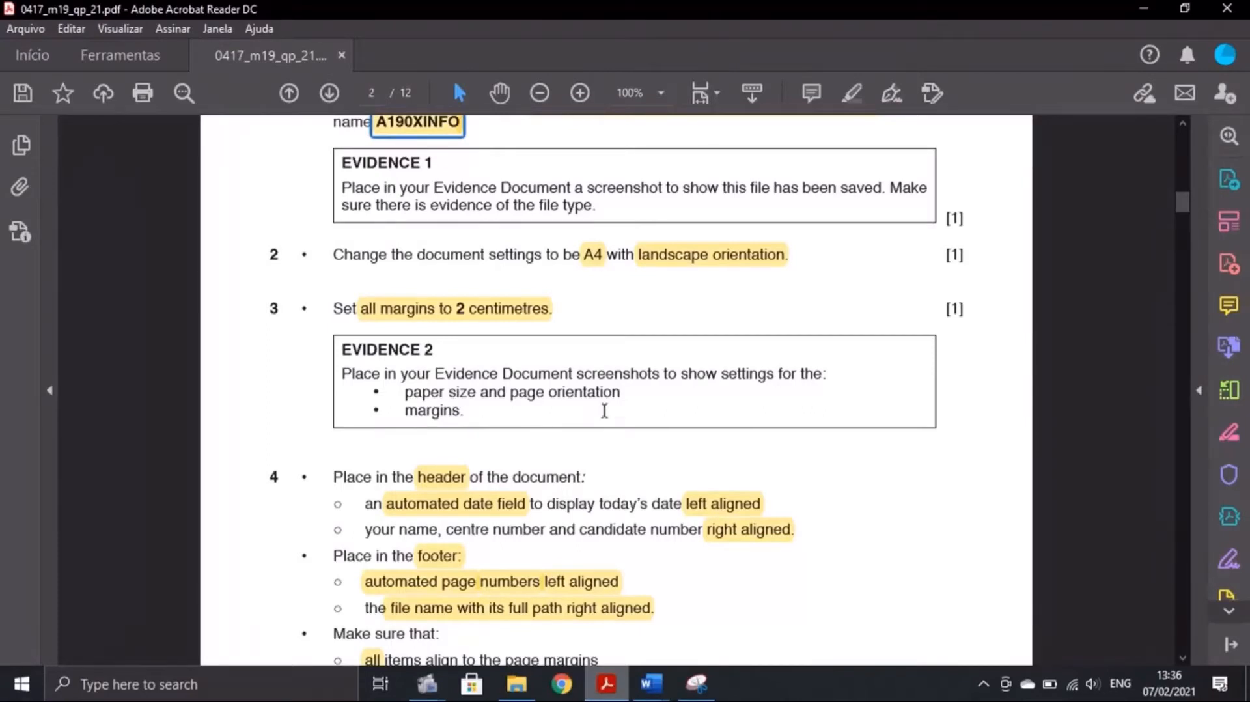
Zoom A190XINFO out to view the whole landscape page, reset to 100%, and reopen Page Setup
{"action": "left_click", "coordinate": [651, 684]}
{"action": "left_click", "coordinate": [751, 617]}
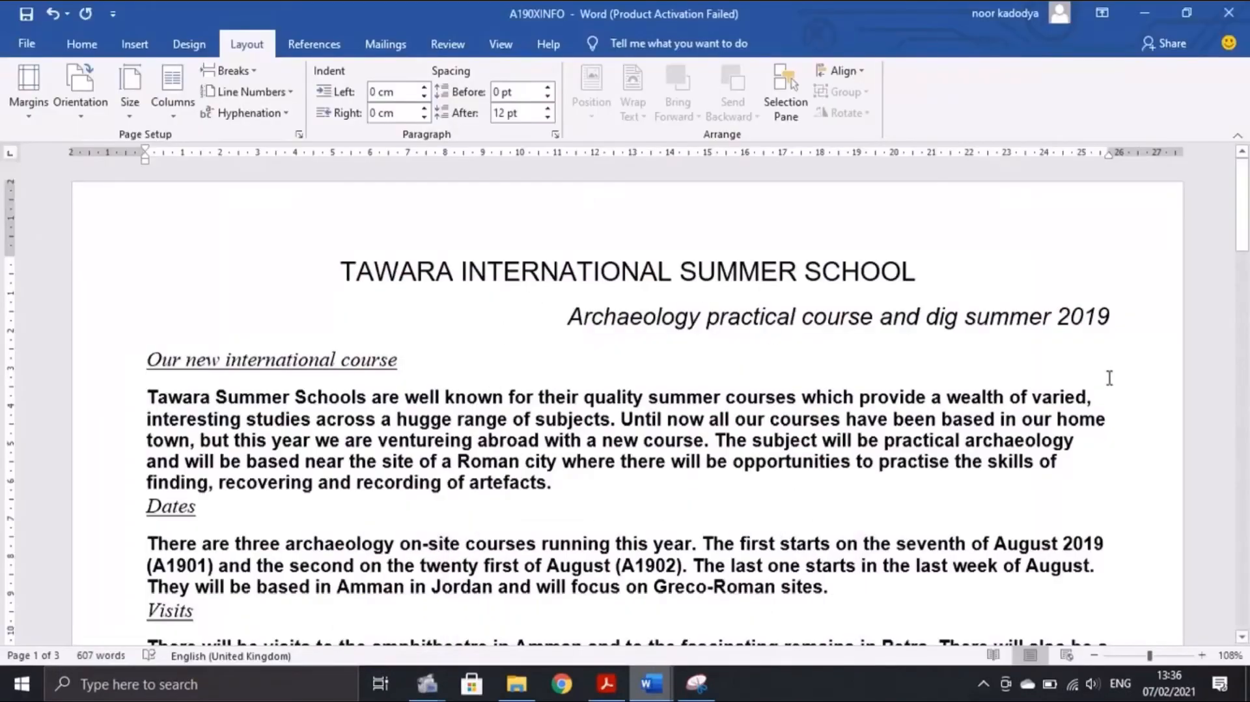
{"action": "left_click", "coordinate": [1094, 654]}
{"action": "left_click", "coordinate": [1094, 655]}
{"action": "left_click", "coordinate": [1094, 655]}
{"action": "left_click", "coordinate": [1094, 655]}
{"action": "left_click", "coordinate": [1094, 655]}
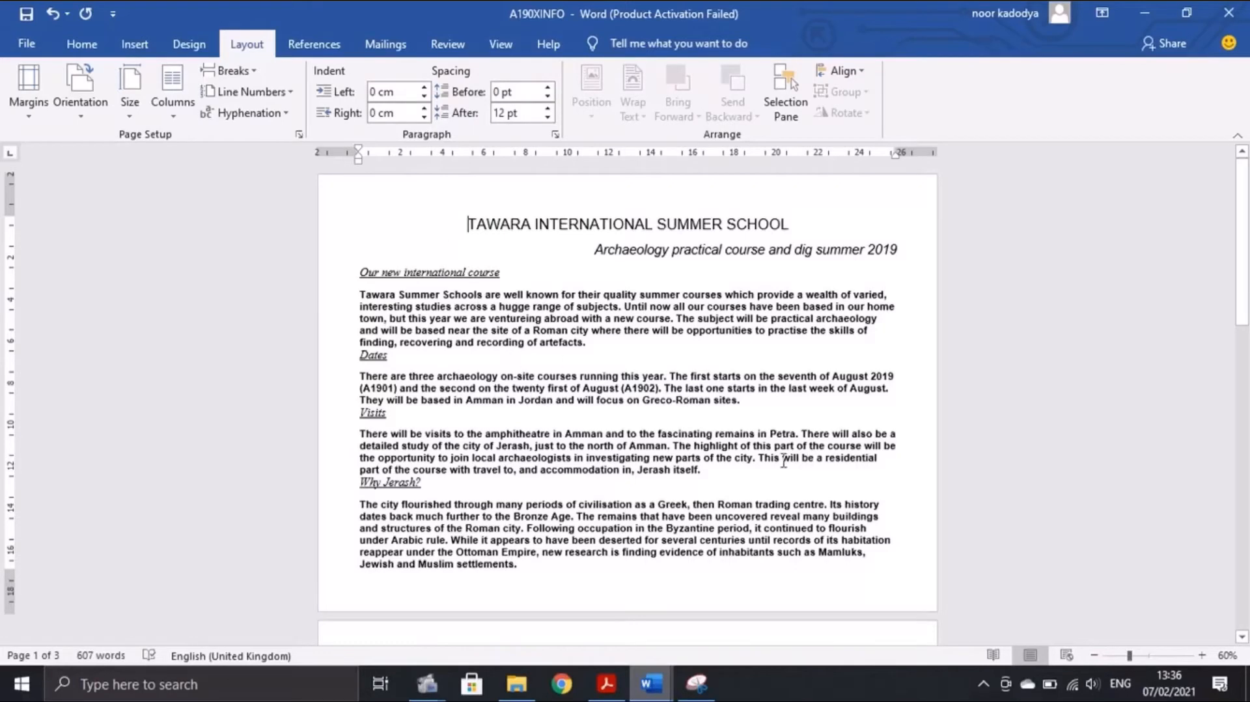
{"action": "left_click", "coordinate": [1148, 654]}
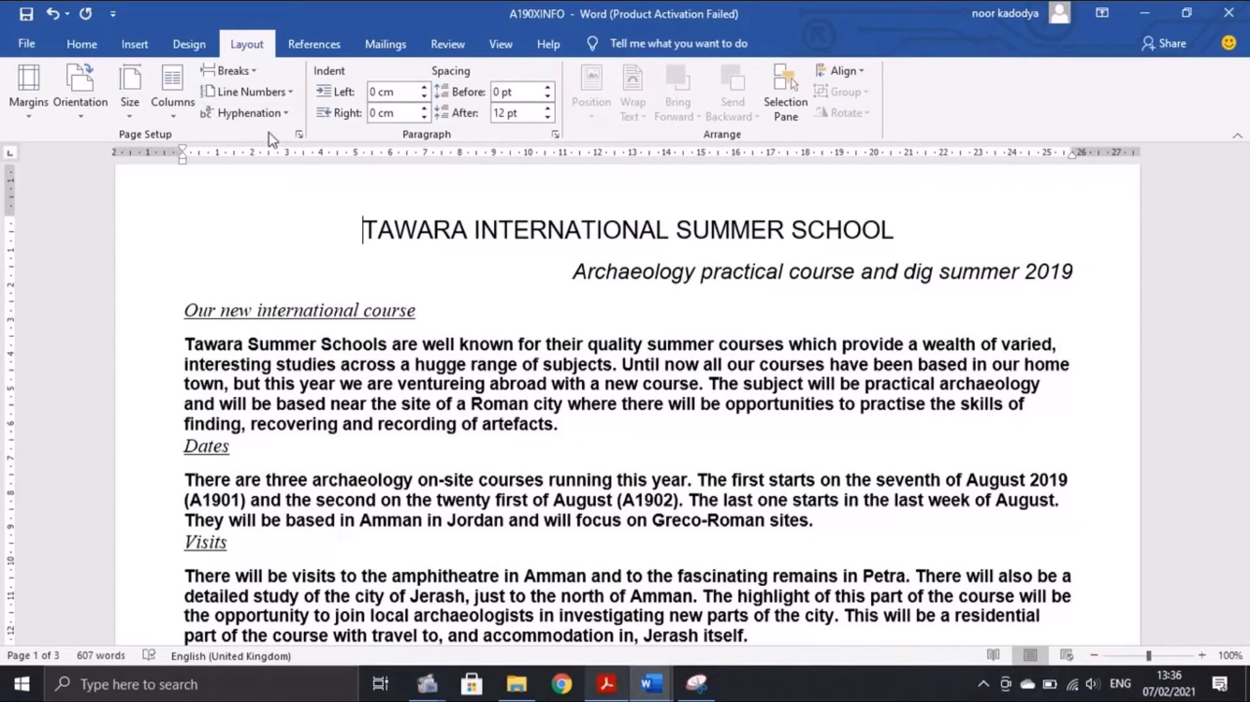
{"action": "left_click", "coordinate": [298, 135]}
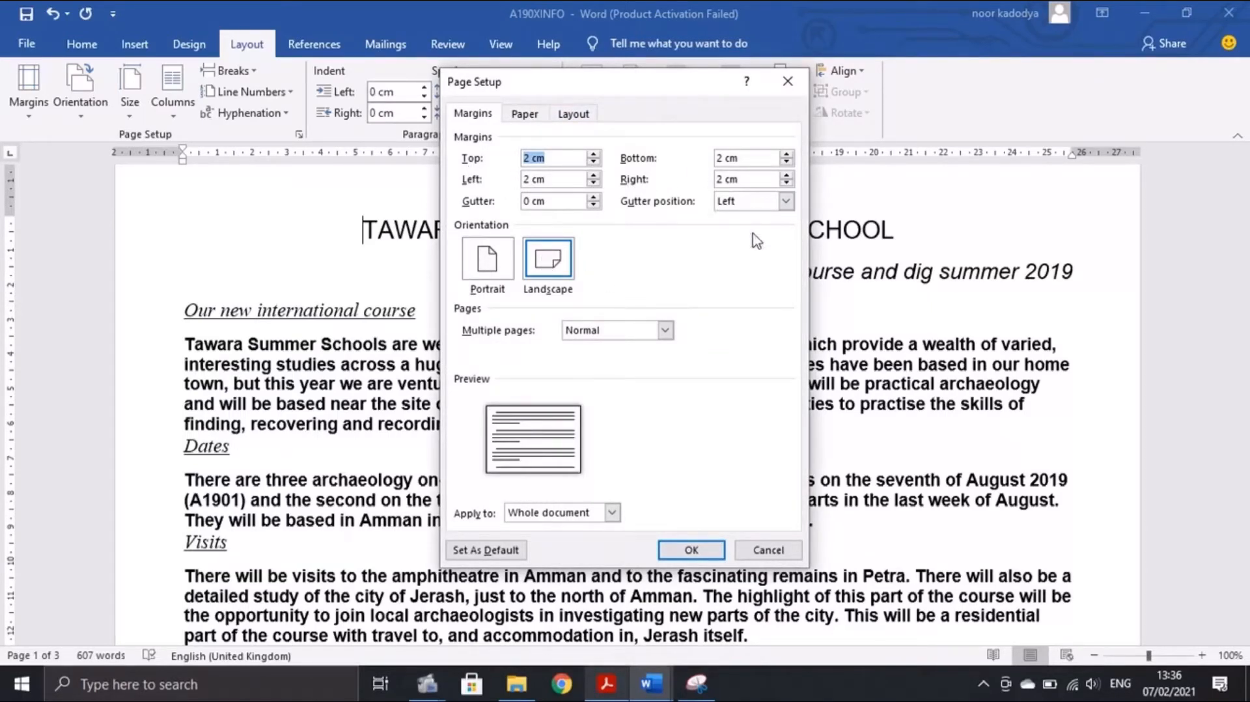
Confirm A4 is the paper size, then return to the Margins settings
{"action": "left_click", "coordinate": [520, 114]}
{"action": "left_click", "coordinate": [507, 162]}
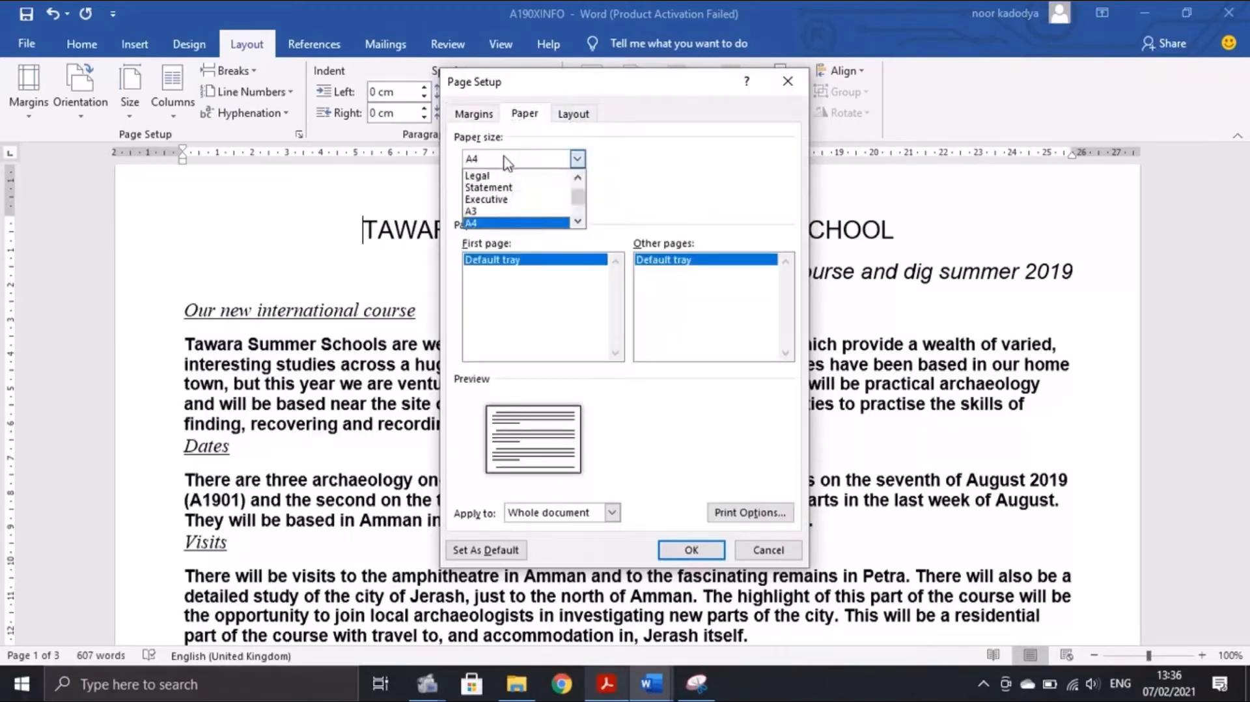
{"action": "left_click", "coordinate": [488, 163]}
{"action": "left_click", "coordinate": [474, 114]}
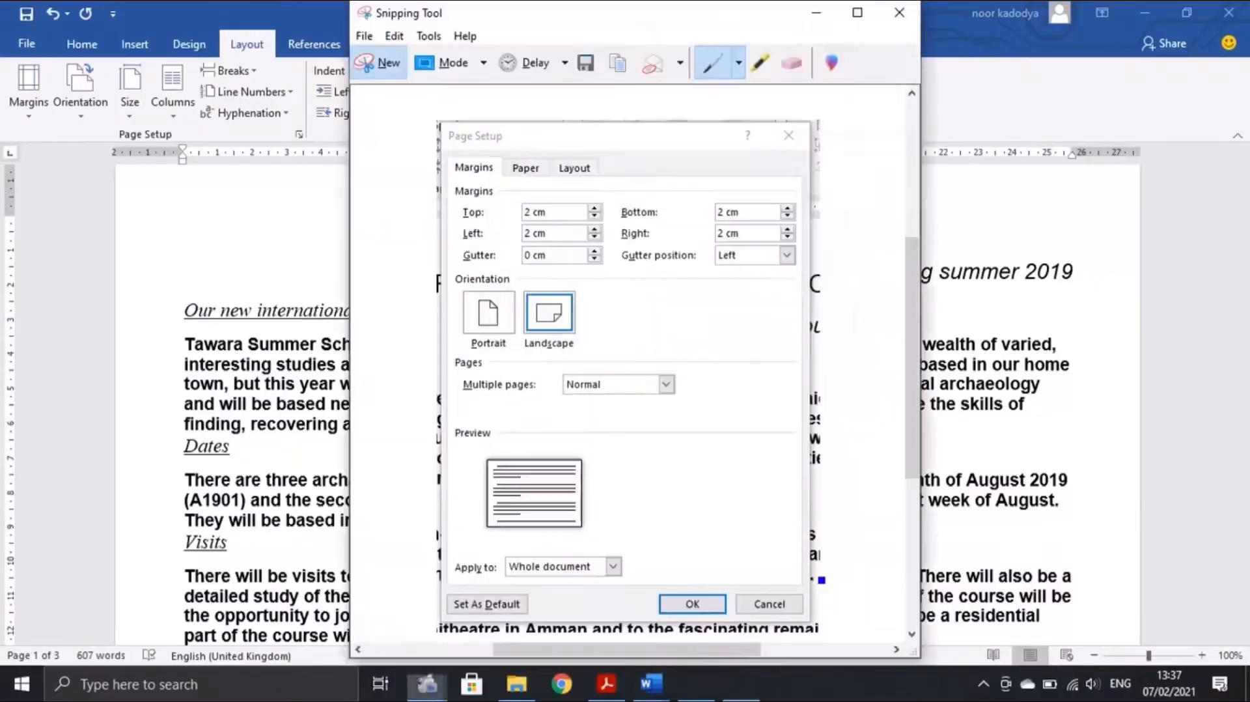
Snip the Page Setup dialog showing landscape and 2 cm margins, then close it and switch to the evidence document
{"action": "left_click", "coordinate": [384, 62]}
{"action": "left_click_drag", "start_coordinate": [437, 63], "coordinate": [808, 574]}
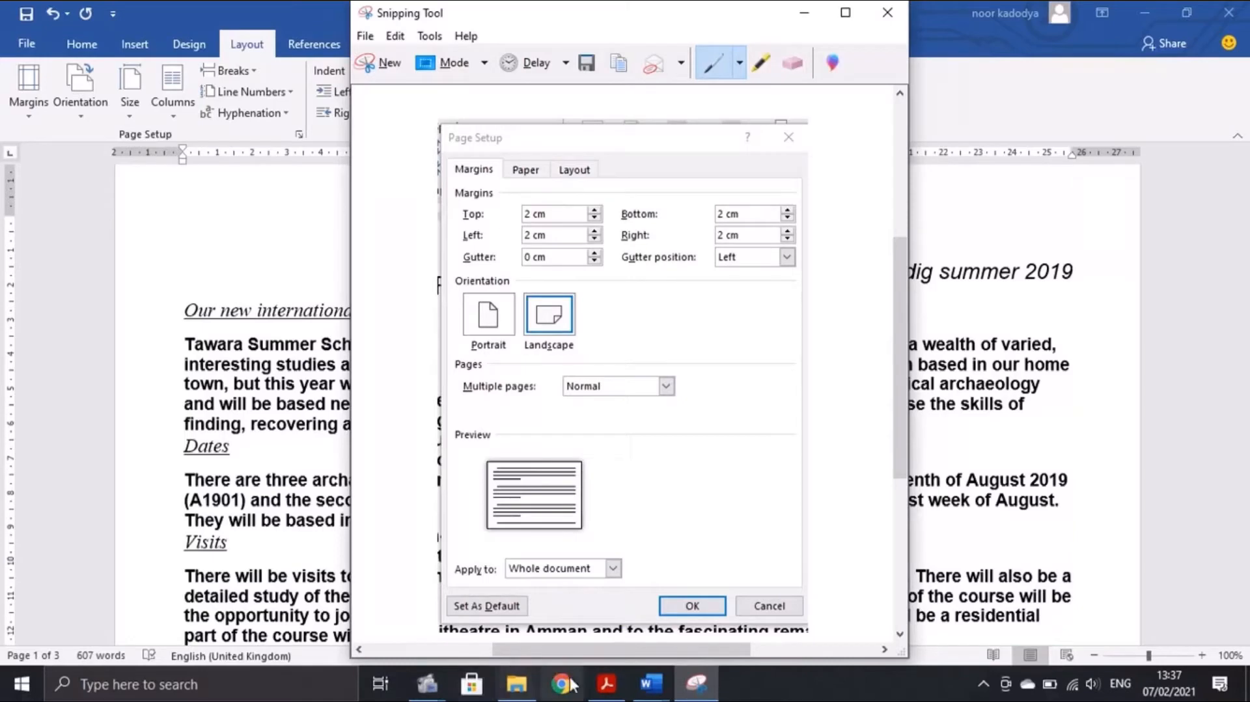
{"action": "left_click", "coordinate": [650, 683]}
{"action": "left_click", "coordinate": [748, 608]}
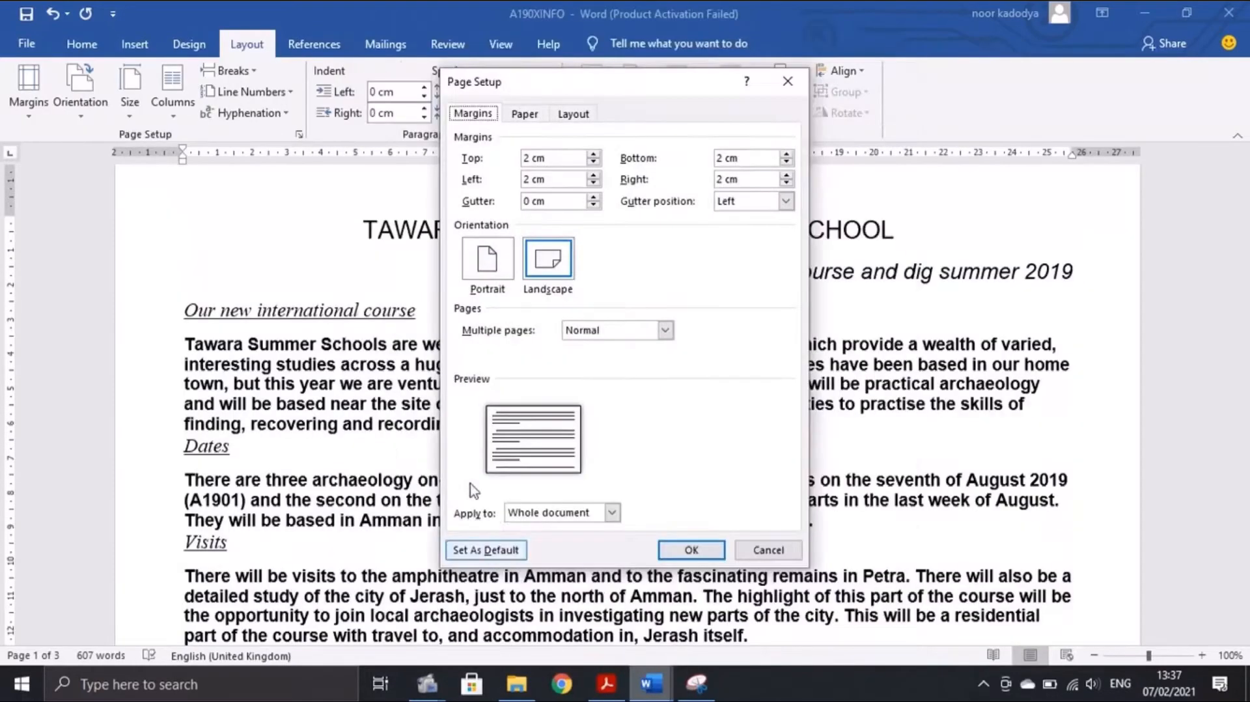
{"action": "left_click", "coordinate": [652, 683]}
{"action": "left_click", "coordinate": [572, 620]}
Paste the Page Setup screenshot on a new line under Evidence 2 and shrink it
{"action": "left_click", "coordinate": [423, 414]}
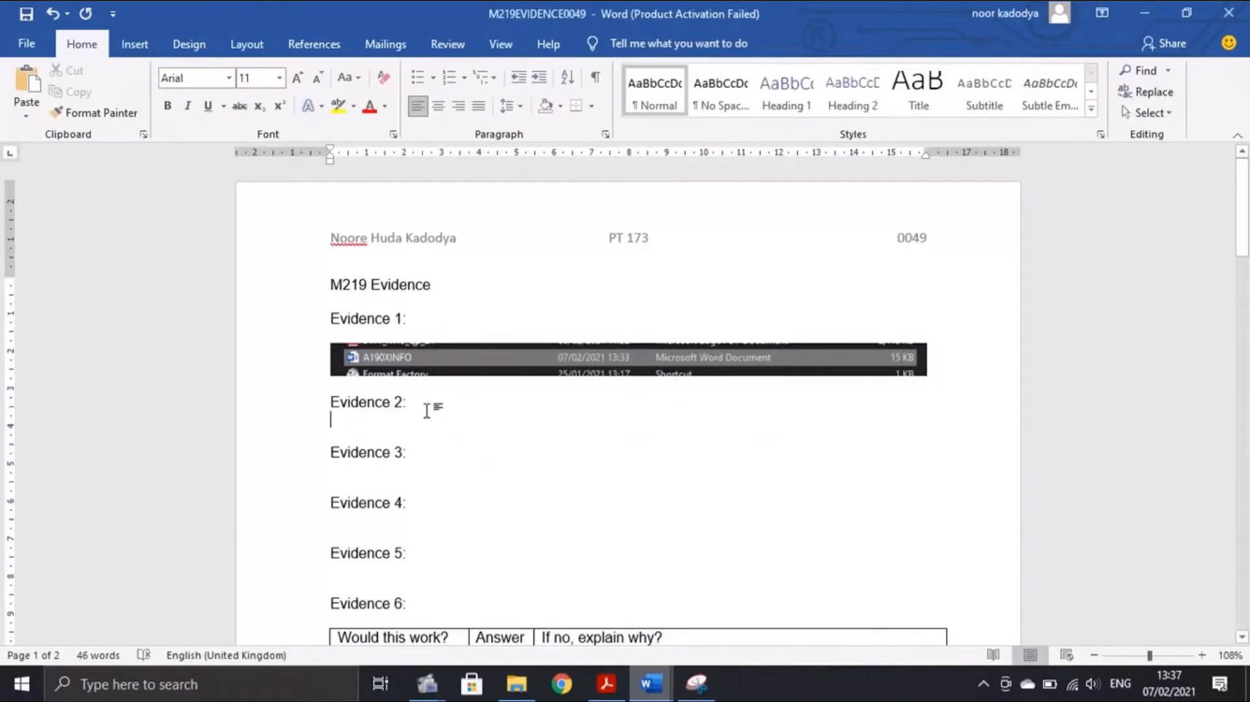
{"action": "key", "text": "Return"}
{"action": "key", "text": "ctrl+v"}
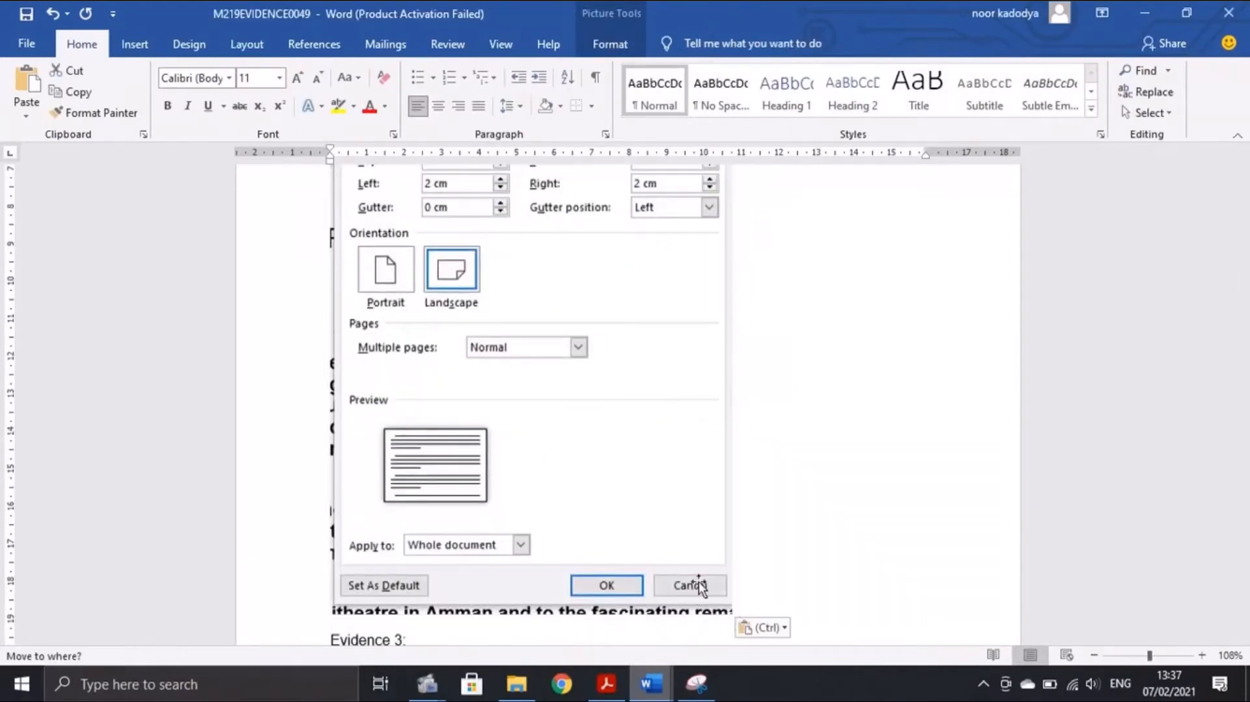
{"action": "left_click_drag", "start_coordinate": [732, 618], "coordinate": [605, 438]}
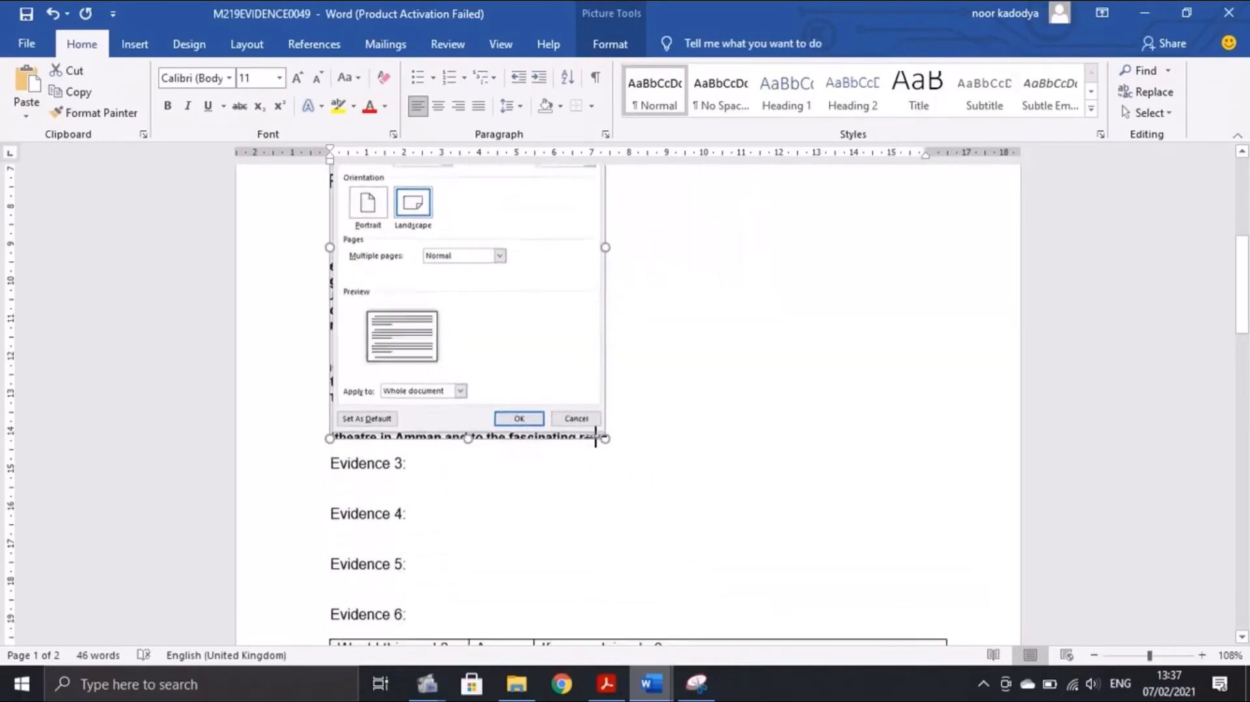
{"action": "scroll", "coordinate": [606, 438], "scroll_direction": "up", "scroll_amount": 3}
{"action": "left_click", "coordinate": [606, 683]}
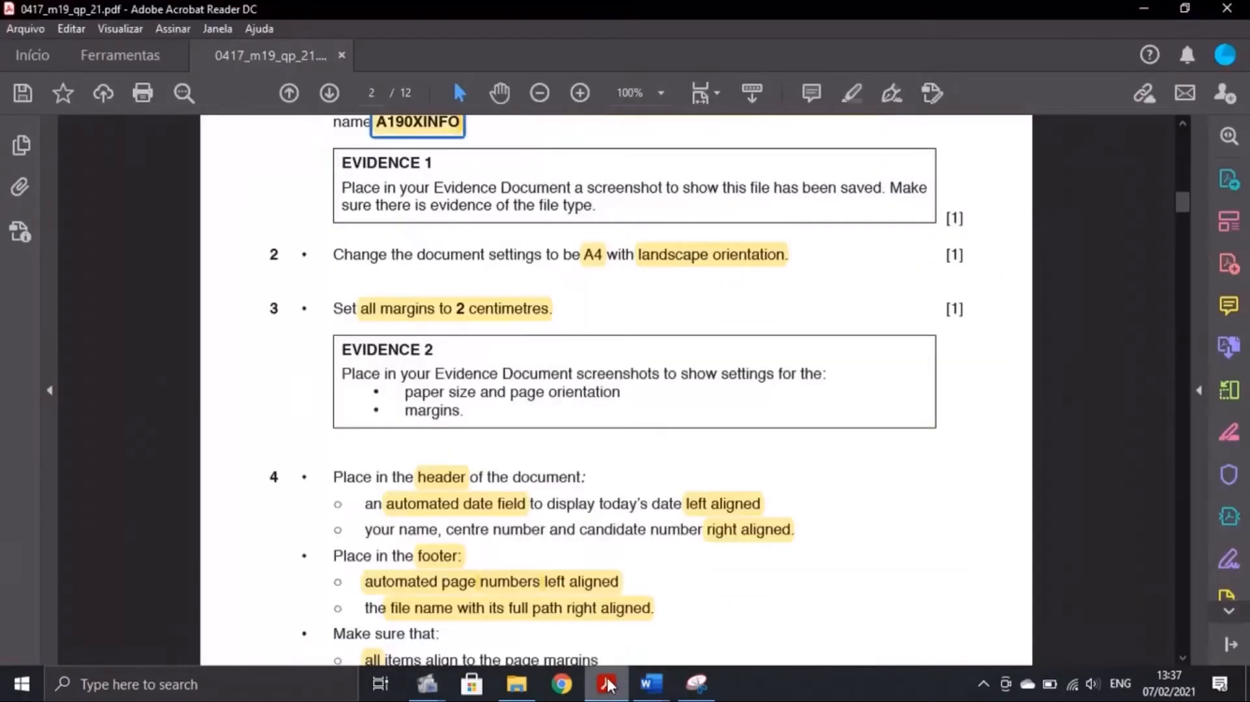
{"action": "mouse_move", "coordinate": [708, 663]}
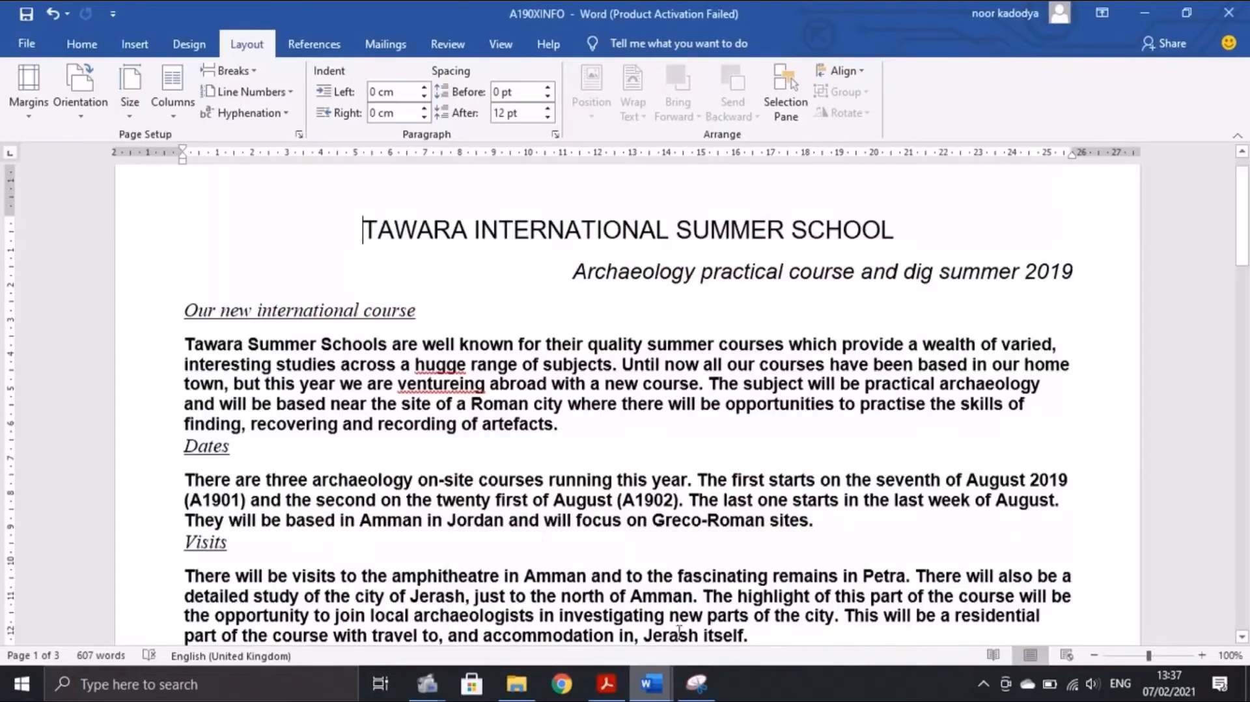
{"action": "left_click", "coordinate": [599, 568]}
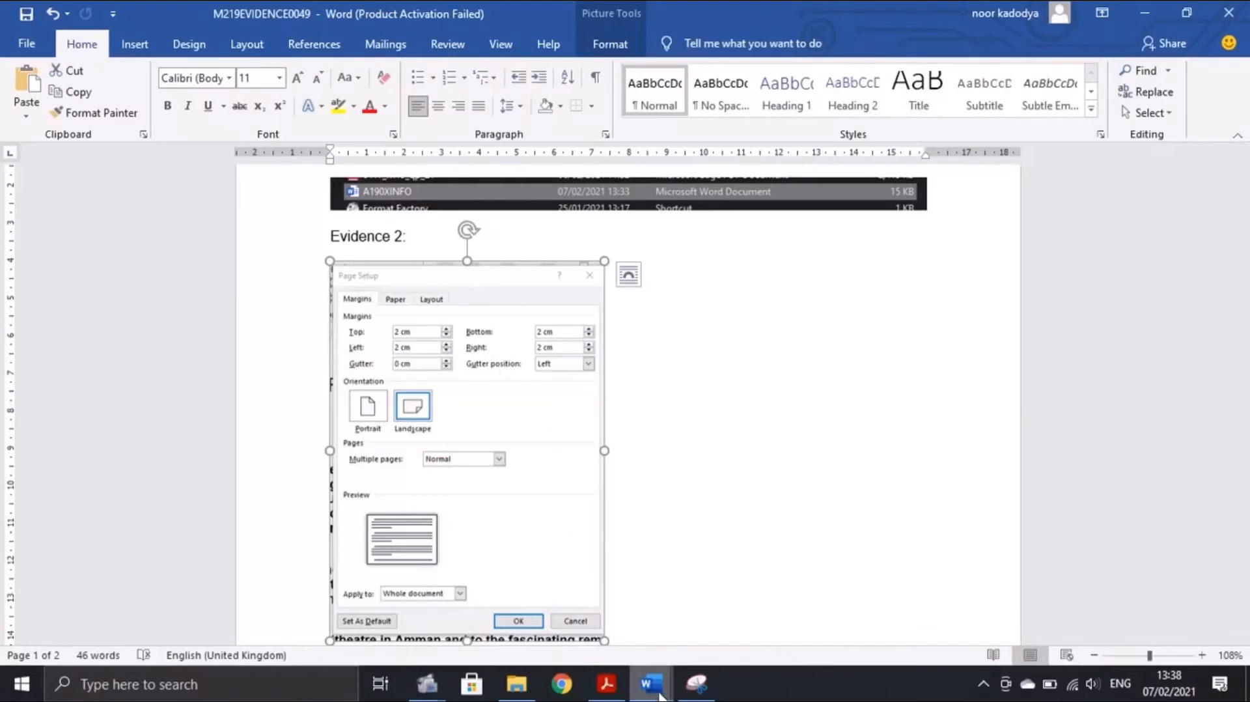
Snip the Page Setup Paper settings showing A4 size, then close Page Setup
{"action": "mouse_move", "coordinate": [651, 683]}
{"action": "left_click", "coordinate": [677, 625]}
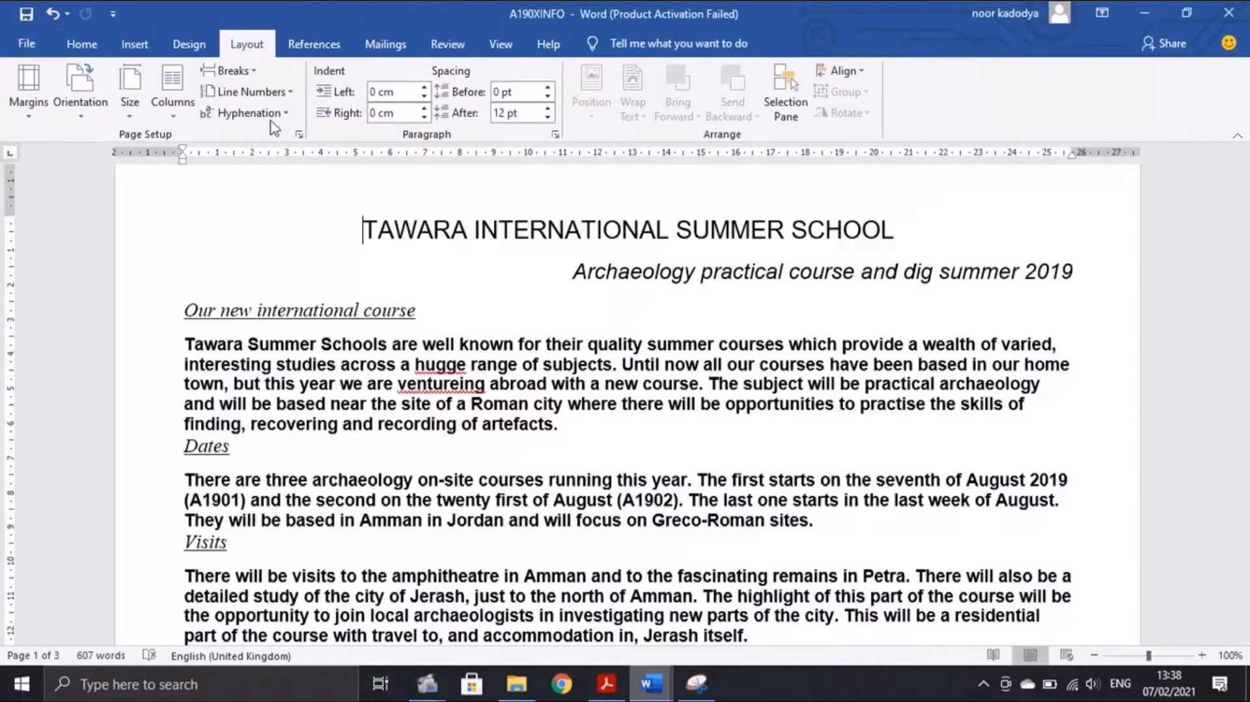
{"action": "left_click", "coordinate": [299, 135]}
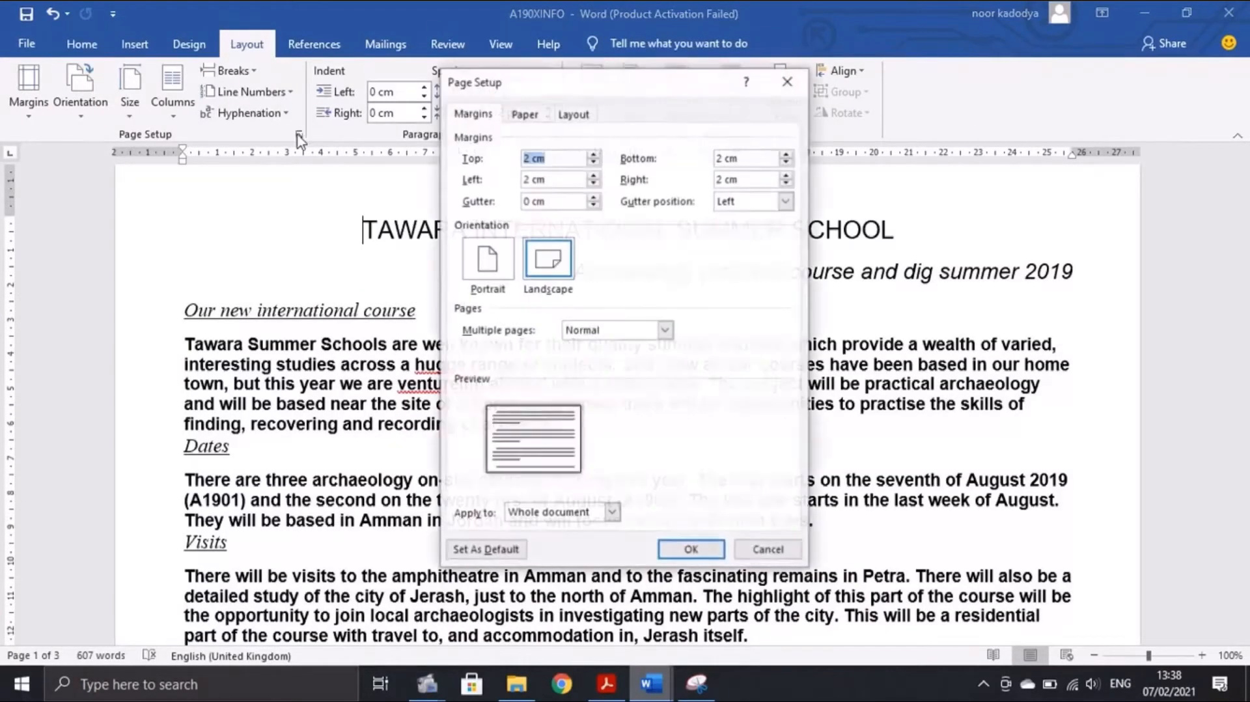
{"action": "left_click", "coordinate": [524, 116]}
{"action": "left_click", "coordinate": [509, 159]}
{"action": "left_click", "coordinate": [487, 161]}
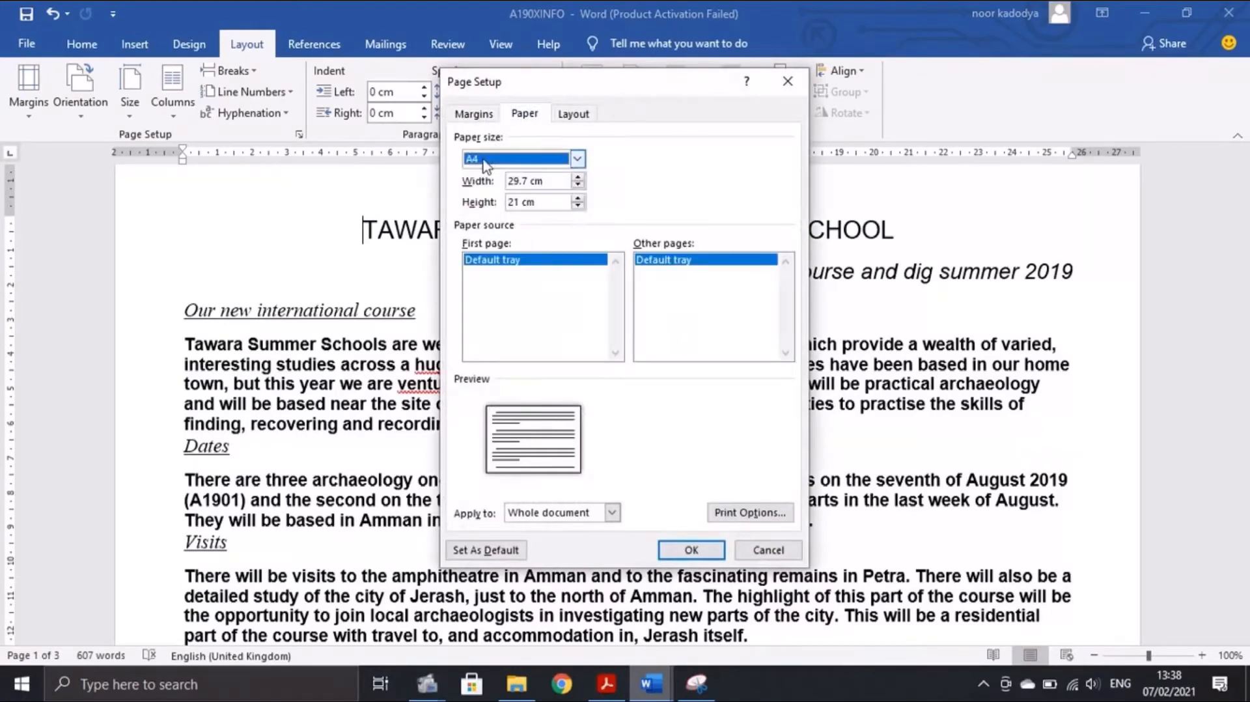
{"action": "left_click", "coordinate": [696, 684]}
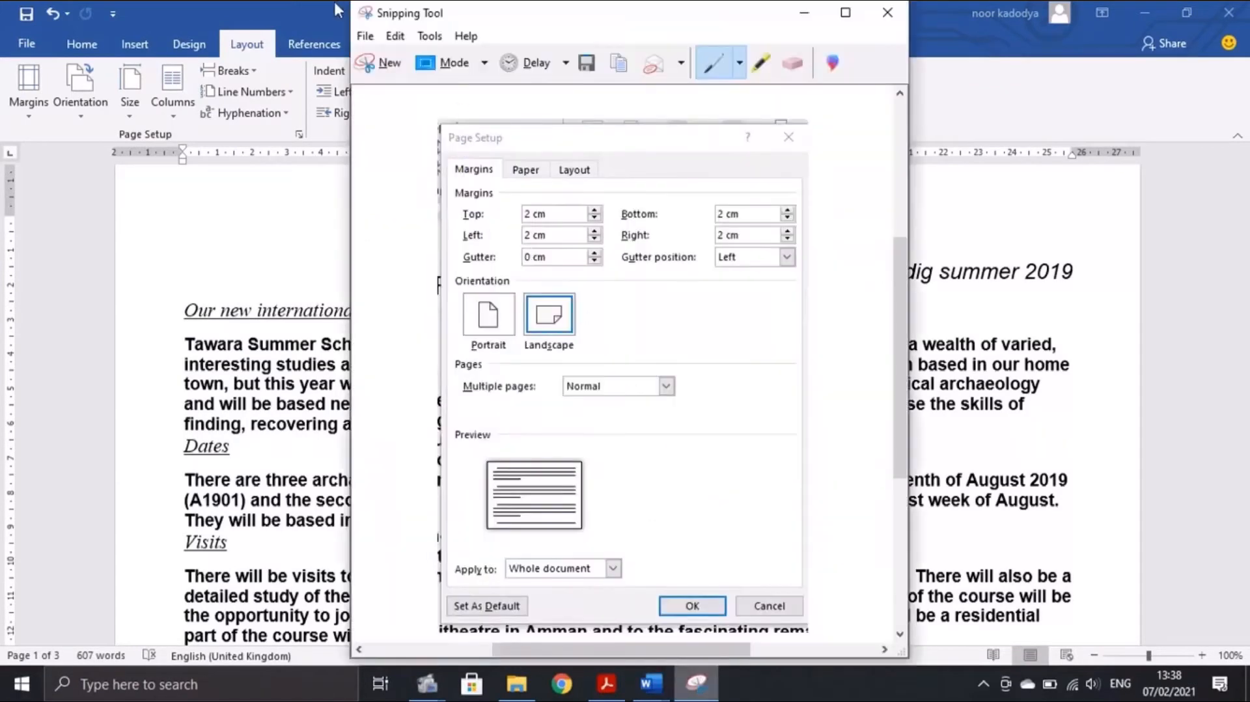
{"action": "left_click", "coordinate": [377, 63]}
{"action": "left_click_drag", "start_coordinate": [441, 61], "coordinate": [811, 568]}
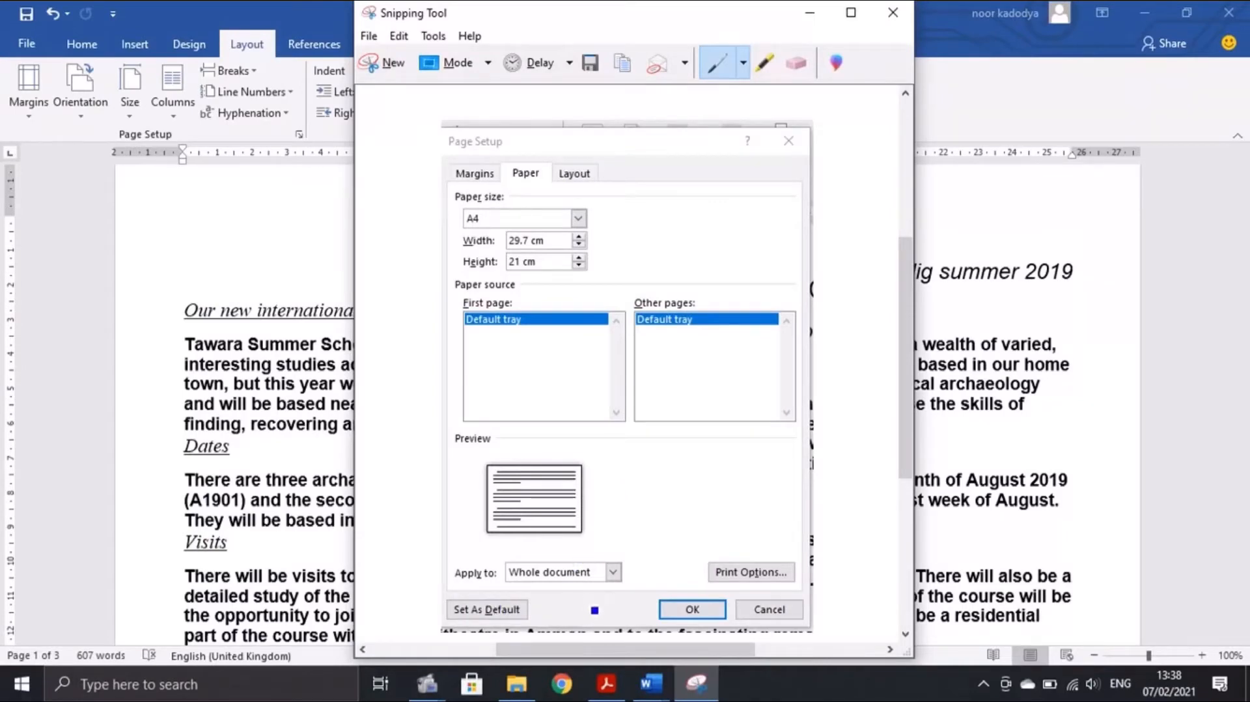
{"action": "mouse_move", "coordinate": [650, 683]}
{"action": "left_click", "coordinate": [587, 642]}
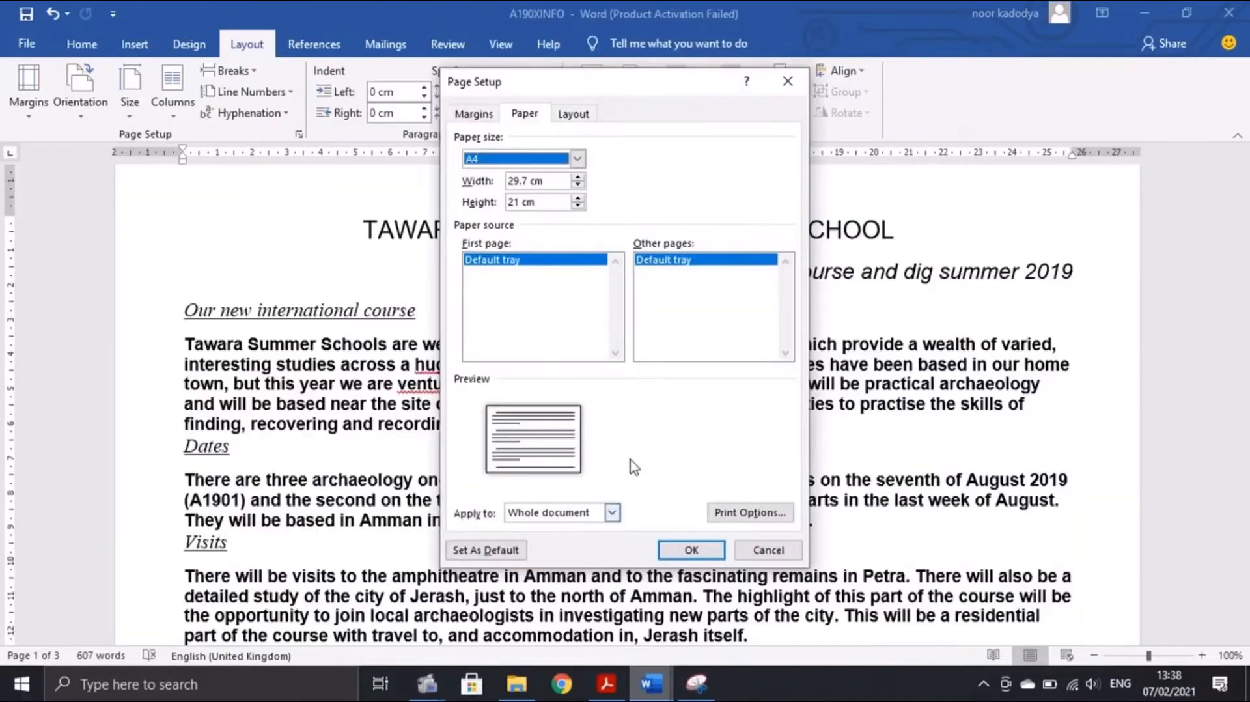
{"action": "left_click", "coordinate": [691, 549]}
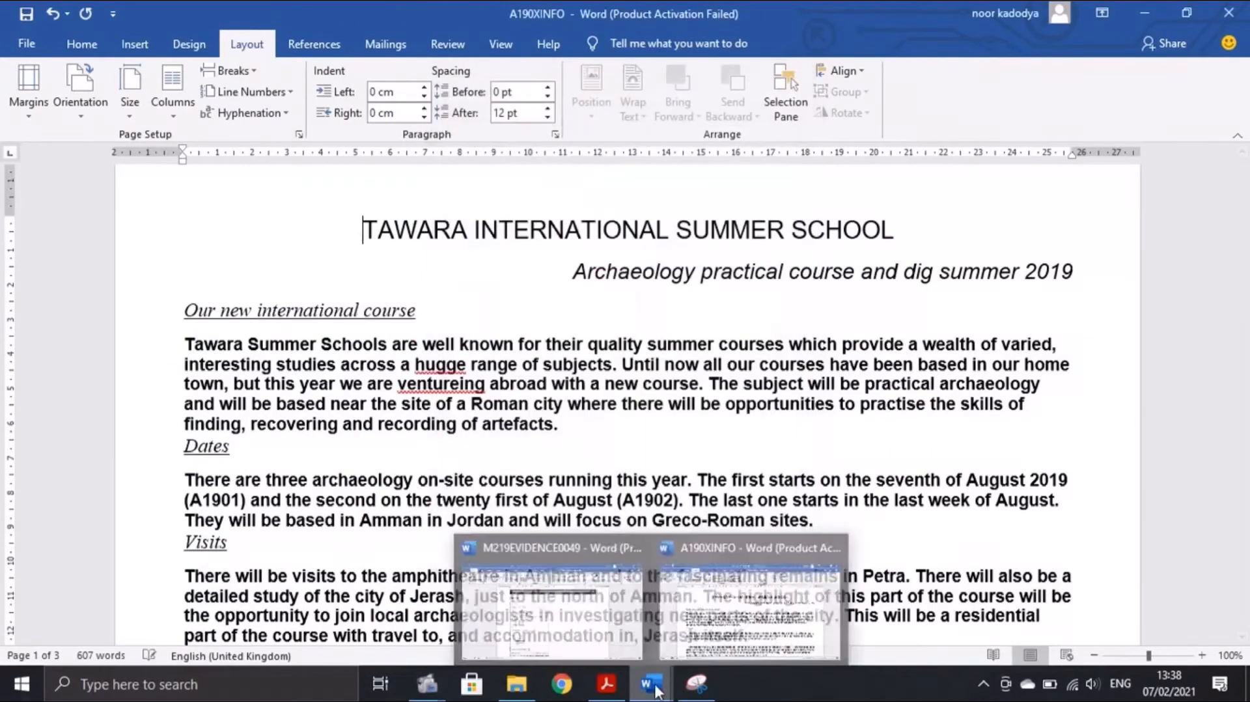
Paste the A4 screenshot under Evidence 2, shrink it beside the first, and view the exam's Task 4
{"action": "left_click", "coordinate": [599, 628]}
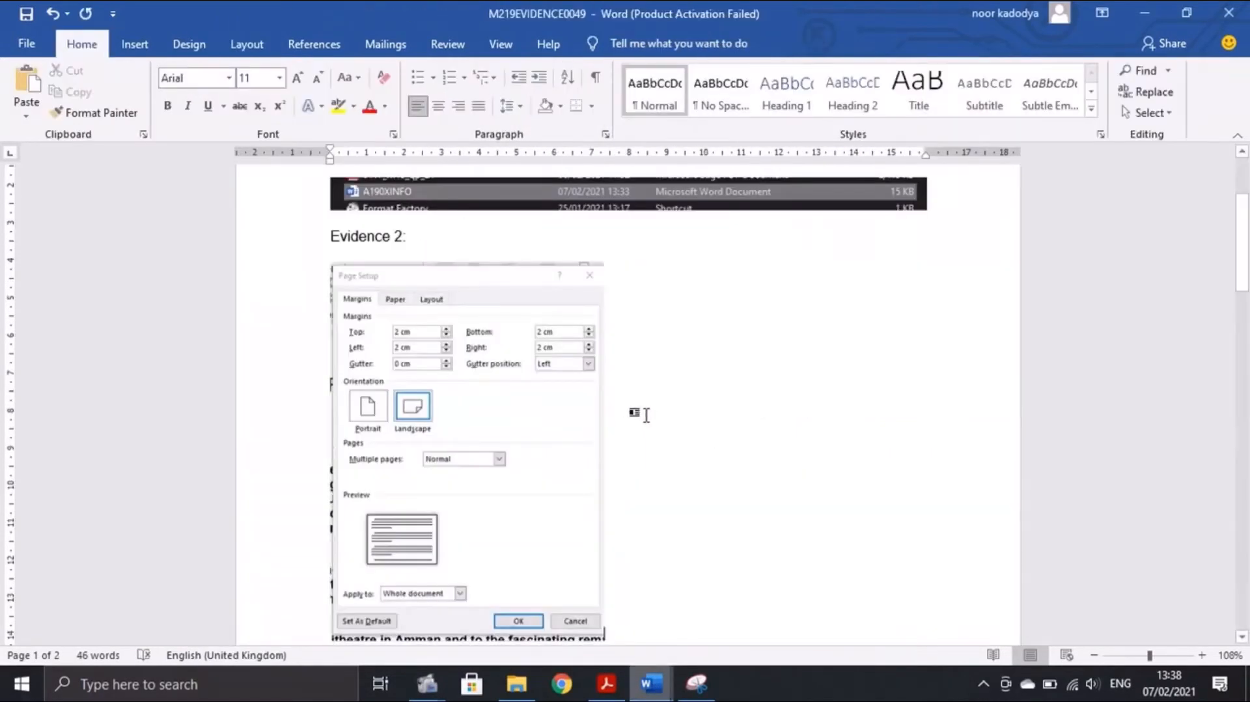
{"action": "key", "text": "ctrl+v"}
{"action": "left_click", "coordinate": [733, 605]}
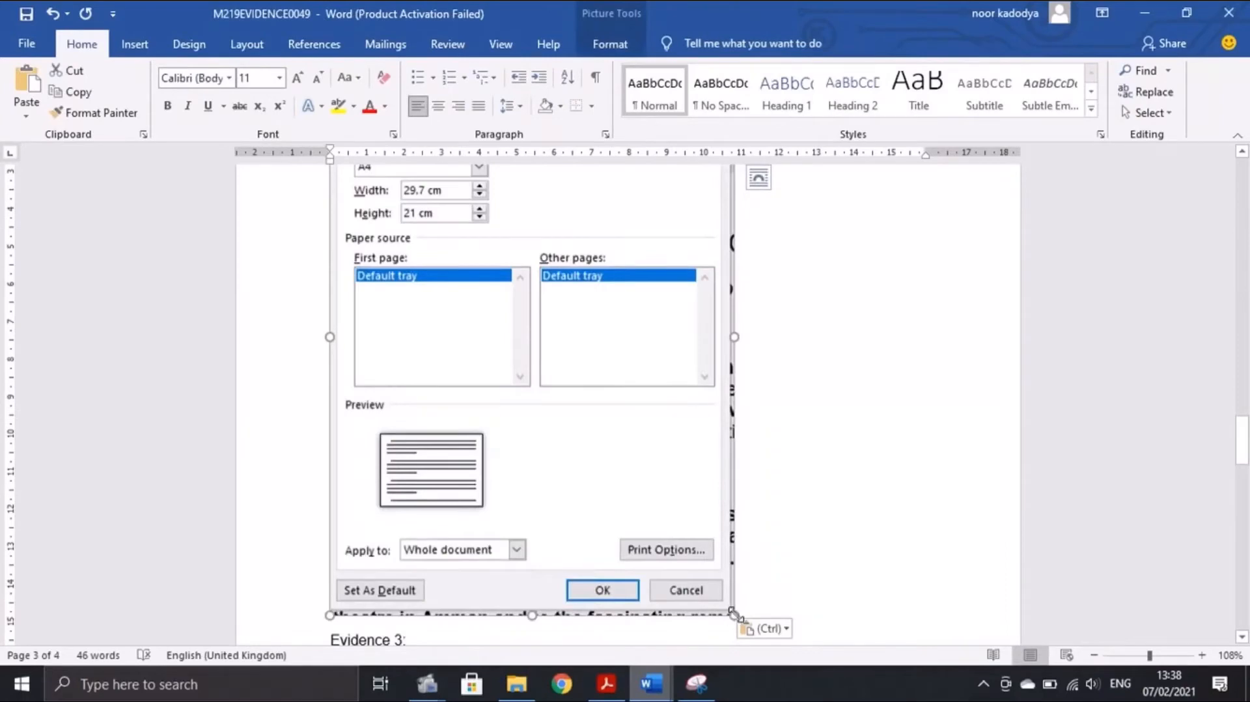
{"action": "left_click_drag", "start_coordinate": [734, 612], "coordinate": [600, 418]}
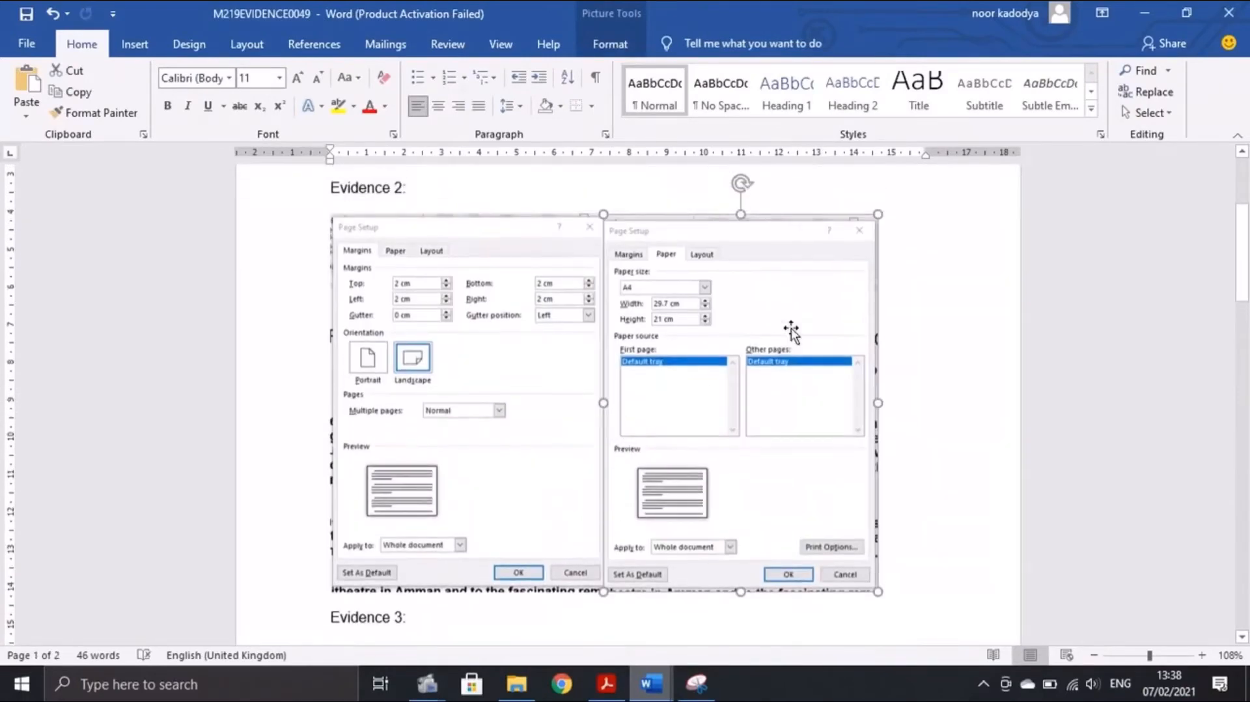
{"action": "left_click", "coordinate": [605, 684]}
{"action": "scroll", "coordinate": [507, 410], "scroll_direction": "down", "scroll_amount": 5}
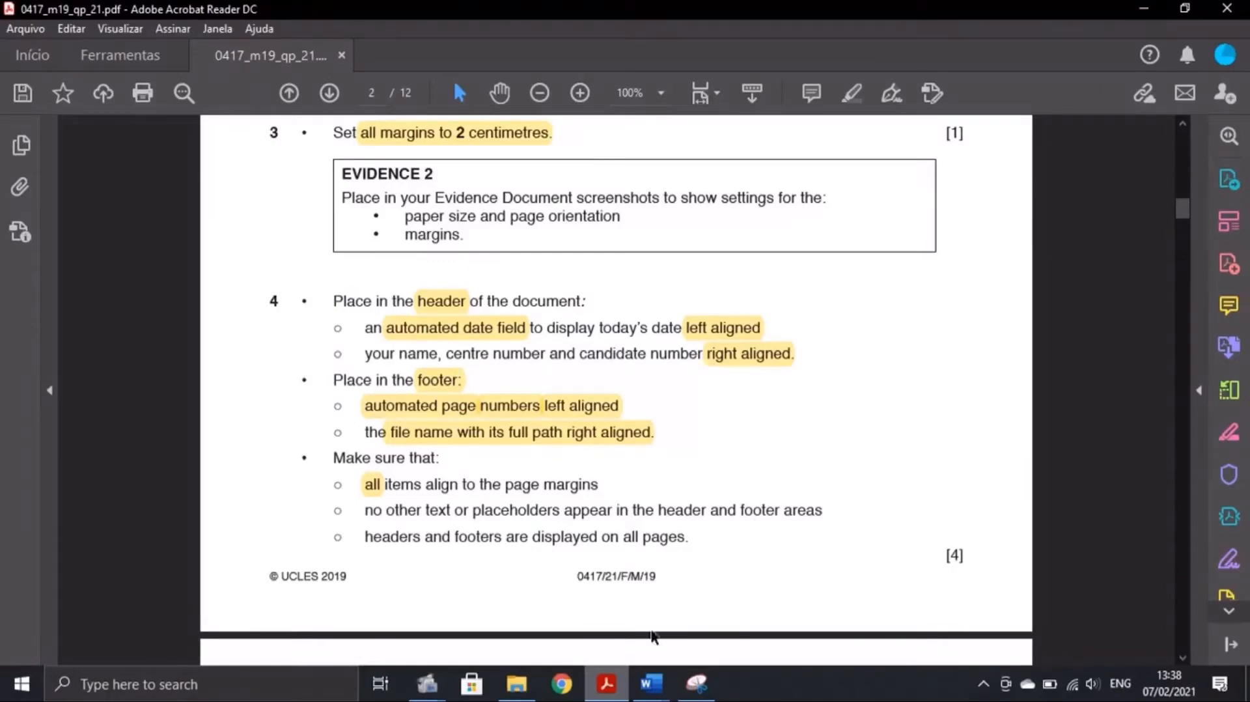
Add a Blank (Three Columns) header to the archaeology document
{"action": "left_click", "coordinate": [650, 683]}
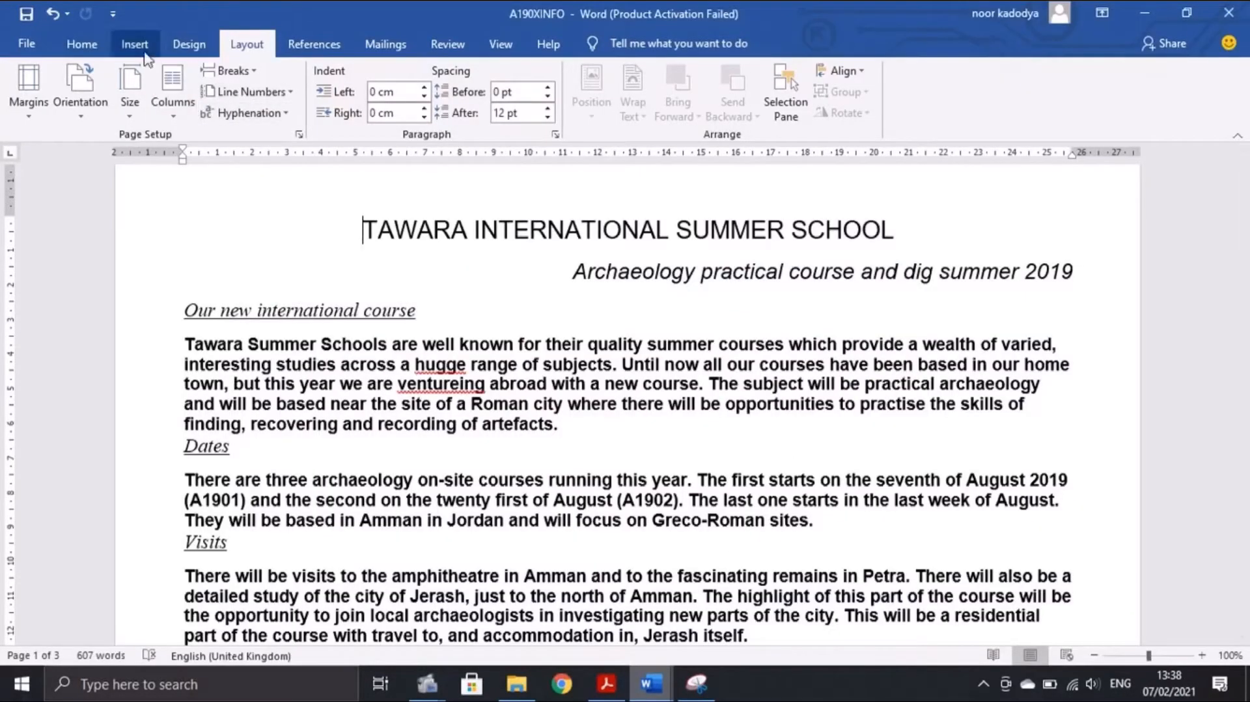
{"action": "left_click", "coordinate": [139, 46]}
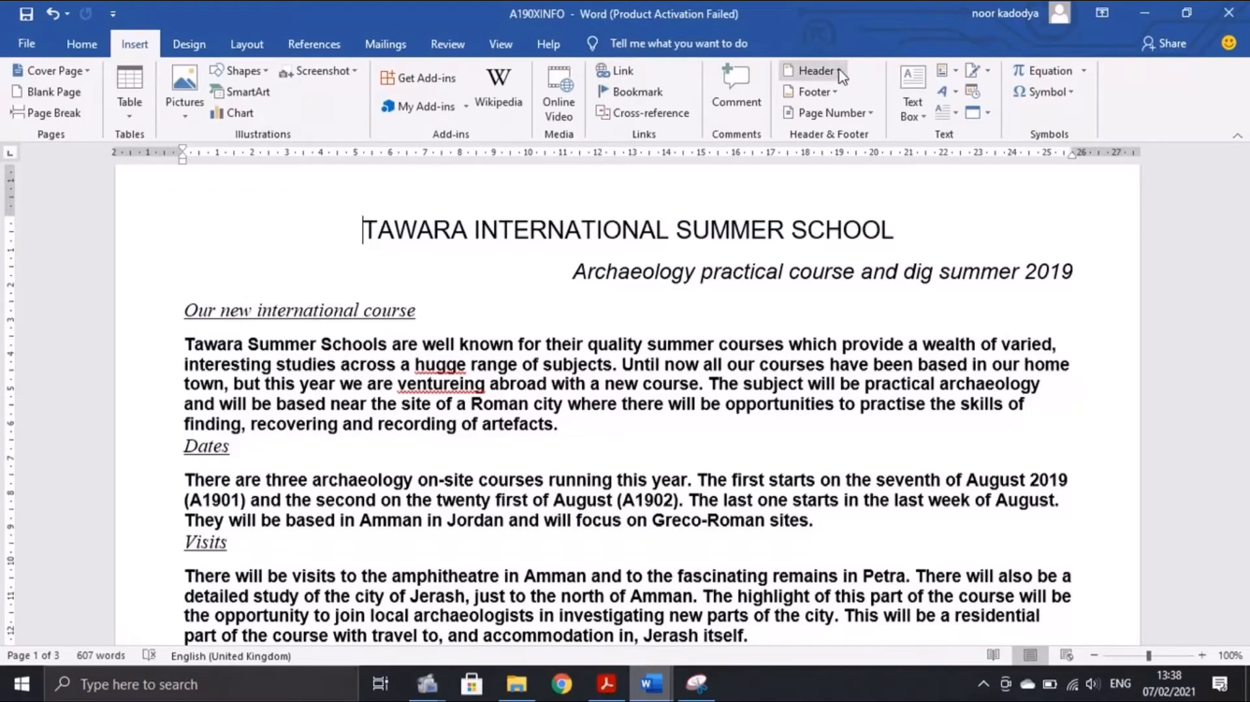
{"action": "left_click", "coordinate": [818, 70]}
{"action": "left_click", "coordinate": [855, 245]}
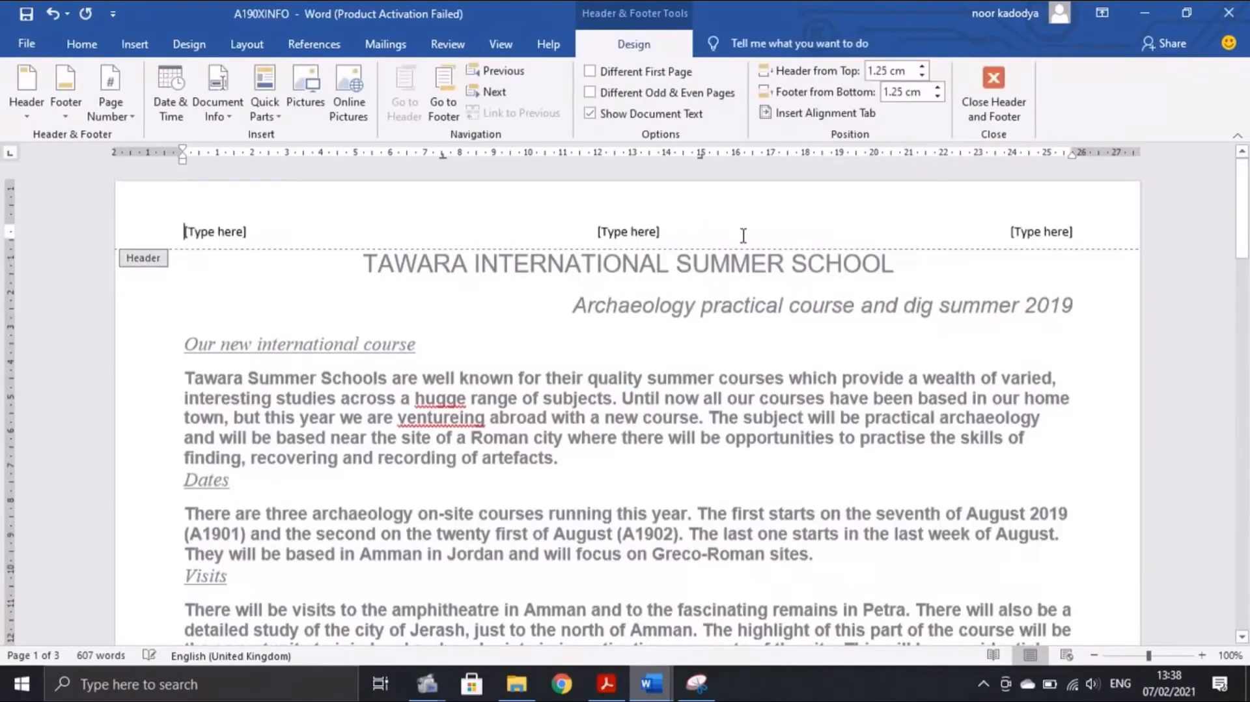
After checking the exam paper, select the left header placeholder and open Quick Parts
{"action": "left_click", "coordinate": [602, 690]}
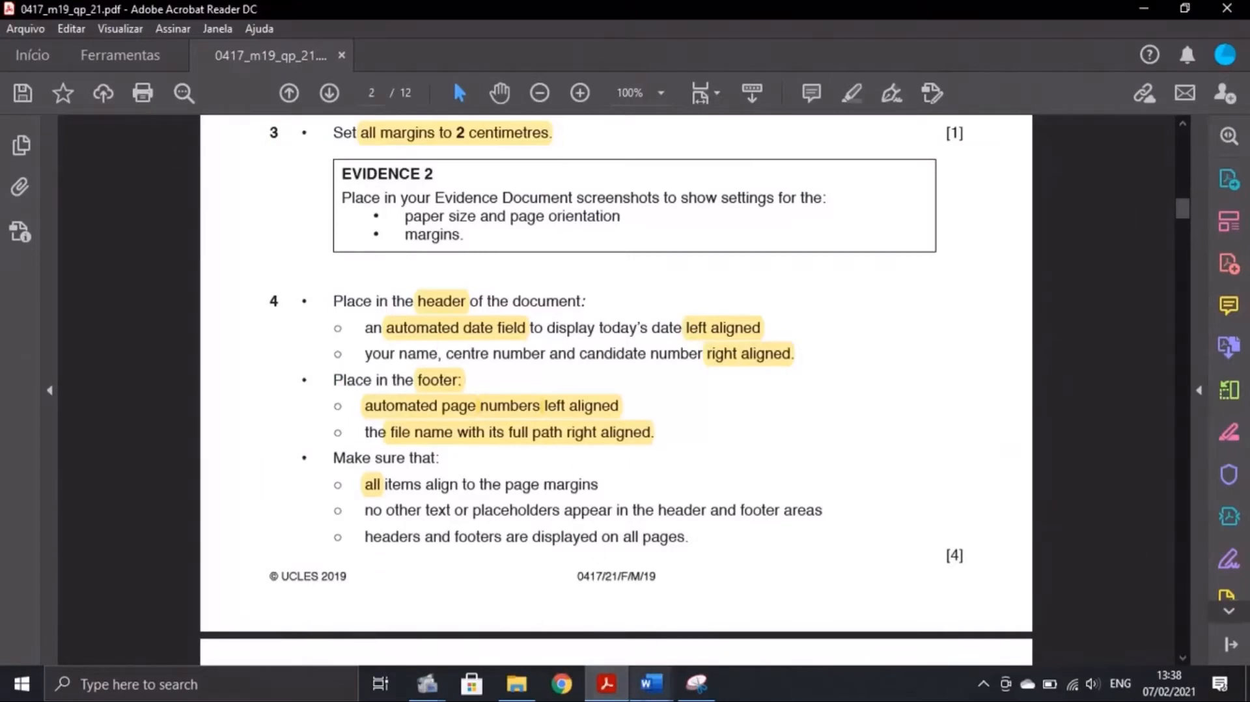
{"action": "mouse_move", "coordinate": [651, 683]}
{"action": "left_click", "coordinate": [753, 644]}
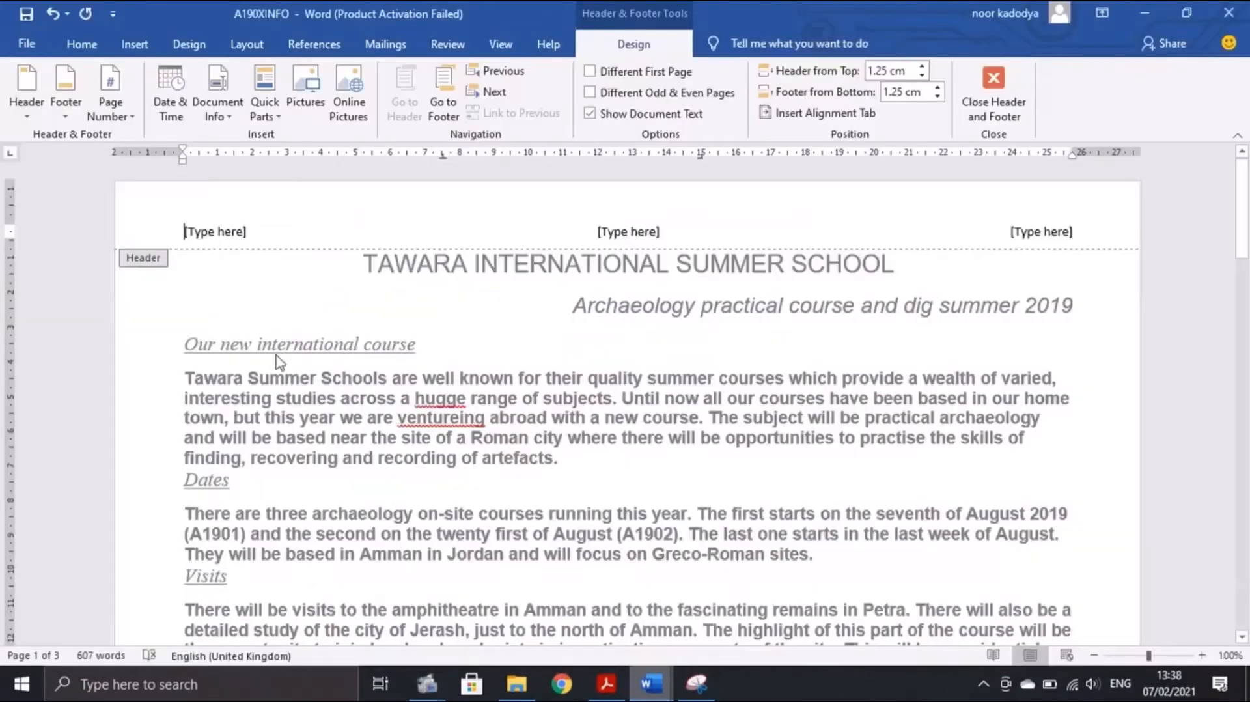
{"action": "left_click", "coordinate": [201, 233]}
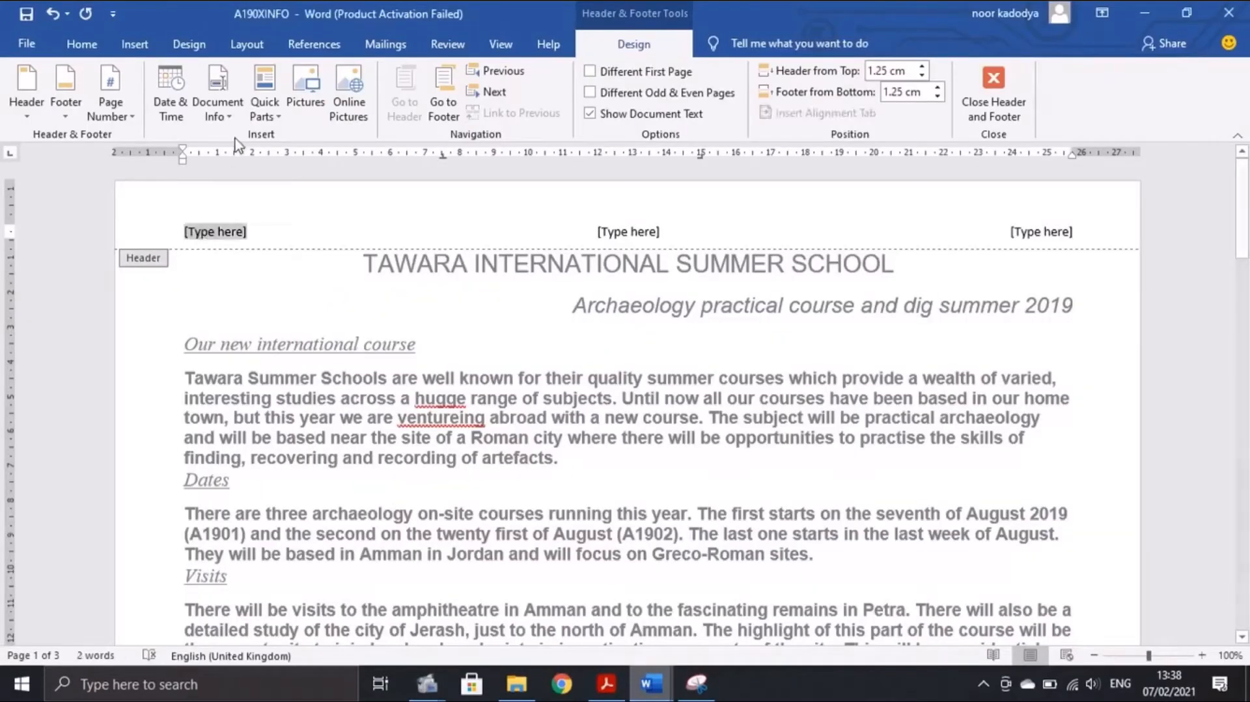
{"action": "left_click", "coordinate": [275, 105]}
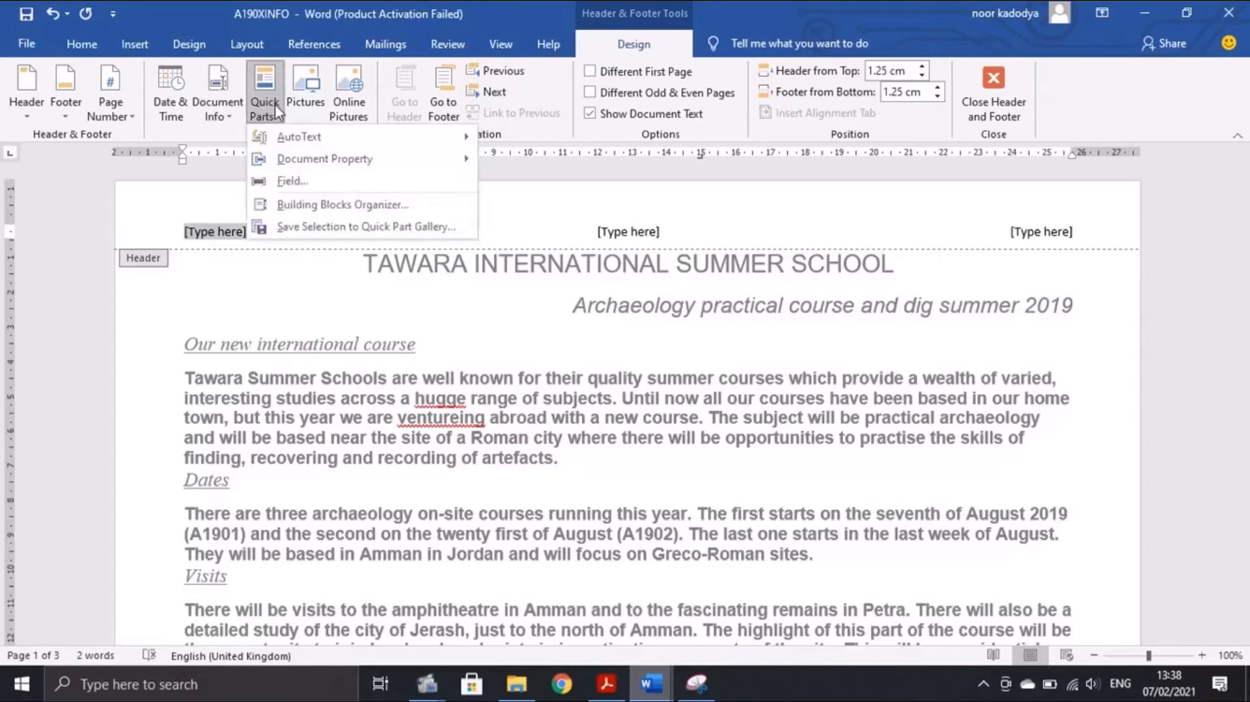
Choose the Date field type in the Field dialog, checking the exam paper's requirements
{"action": "left_click", "coordinate": [292, 181]}
{"action": "scroll", "coordinate": [380, 319], "scroll_direction": "down", "scroll_amount": 4}
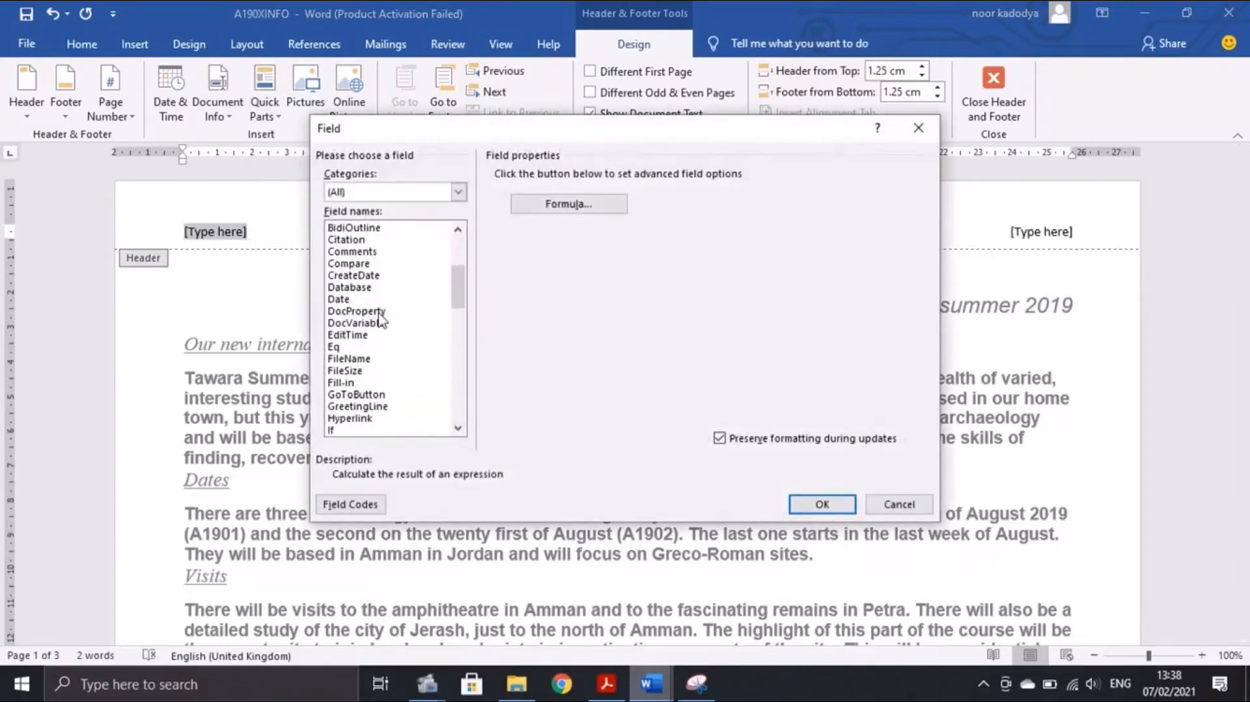
{"action": "left_click", "coordinate": [381, 298]}
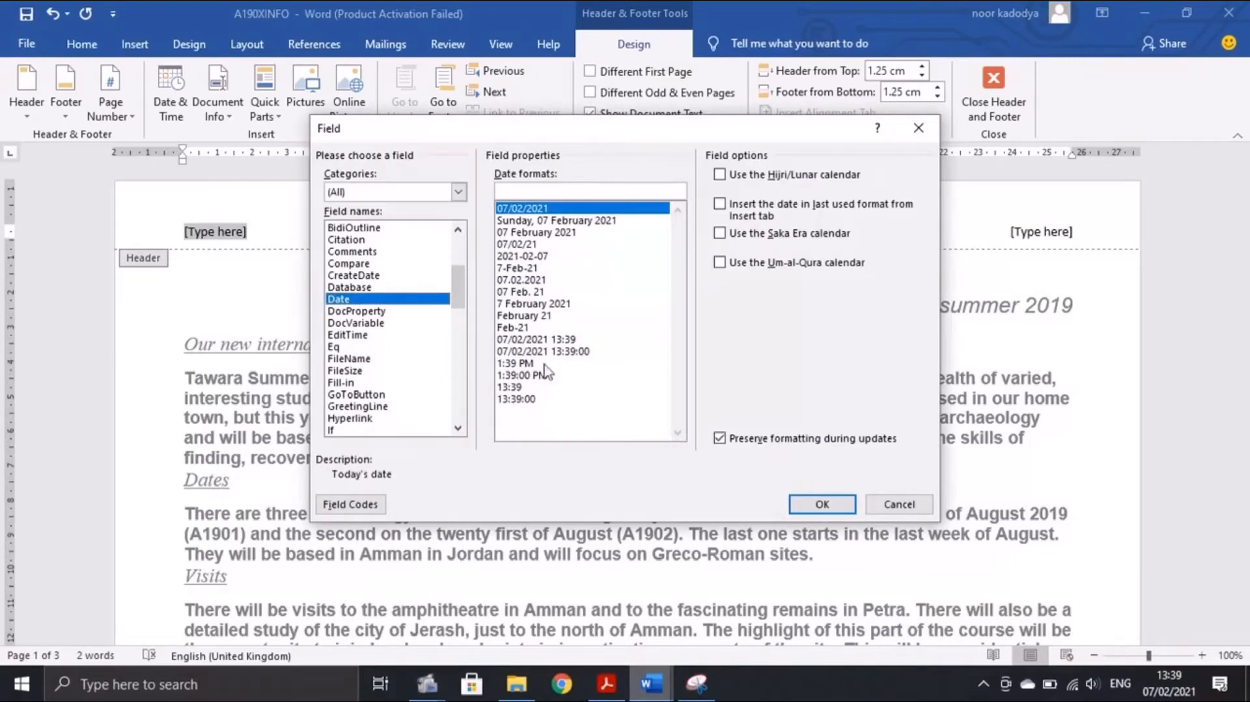
{"action": "left_click", "coordinate": [606, 680]}
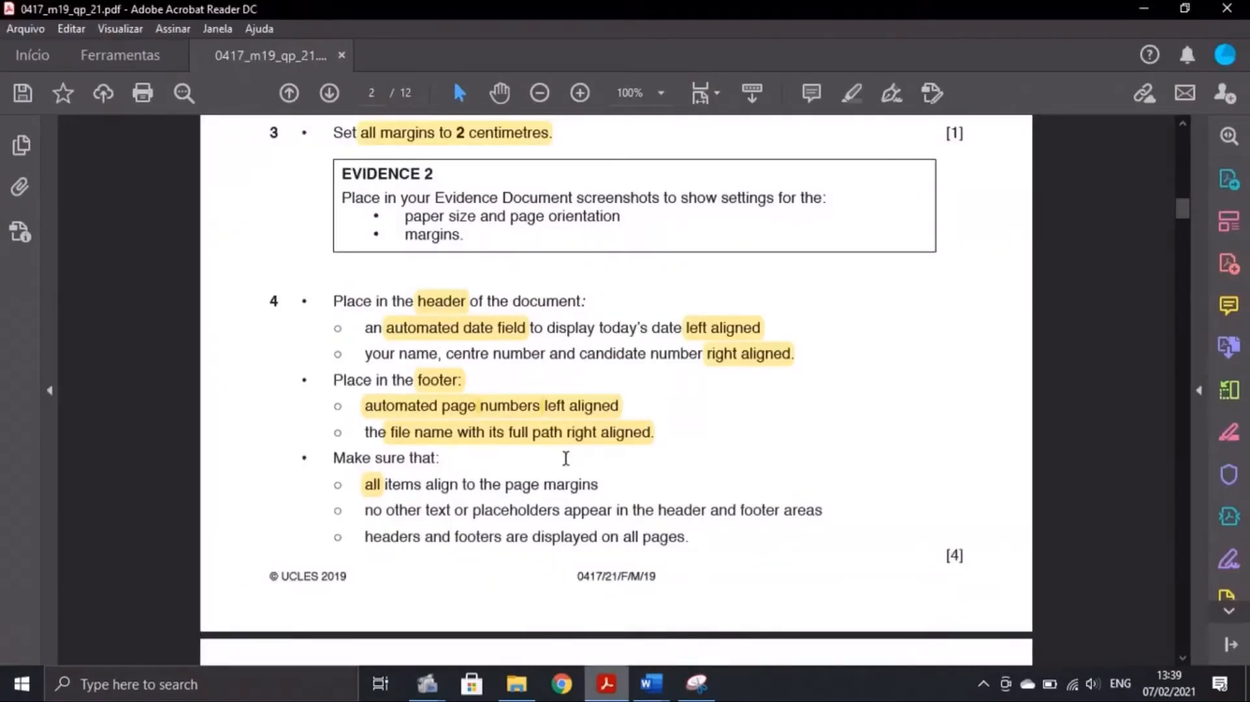
{"action": "mouse_move", "coordinate": [651, 682]}
{"action": "left_click", "coordinate": [716, 599]}
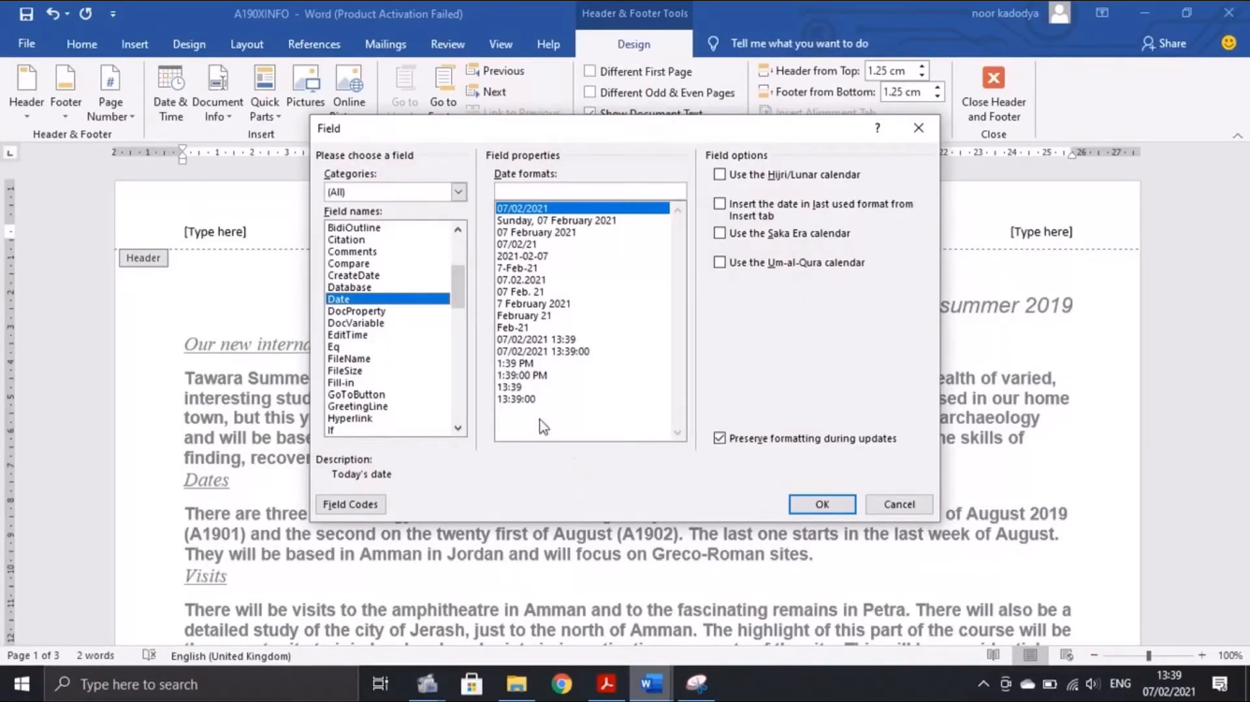
{"action": "left_click", "coordinate": [600, 693]}
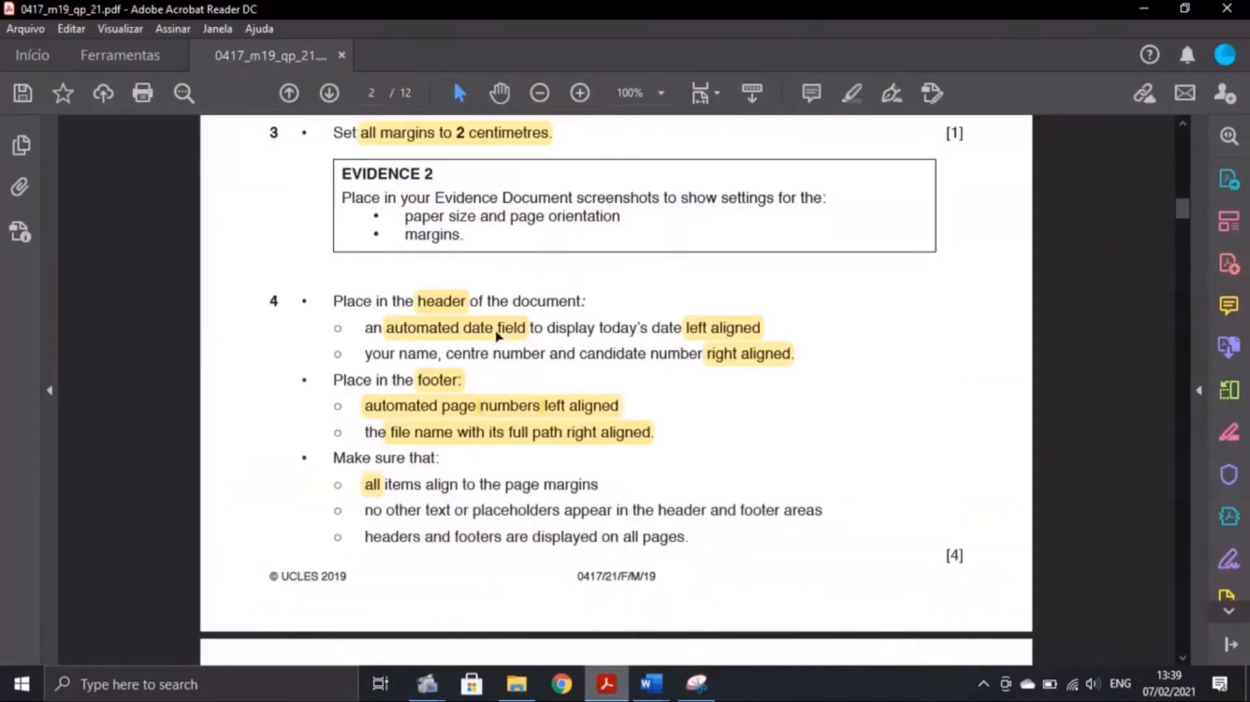
{"action": "mouse_move", "coordinate": [651, 683]}
{"action": "left_click", "coordinate": [735, 618]}
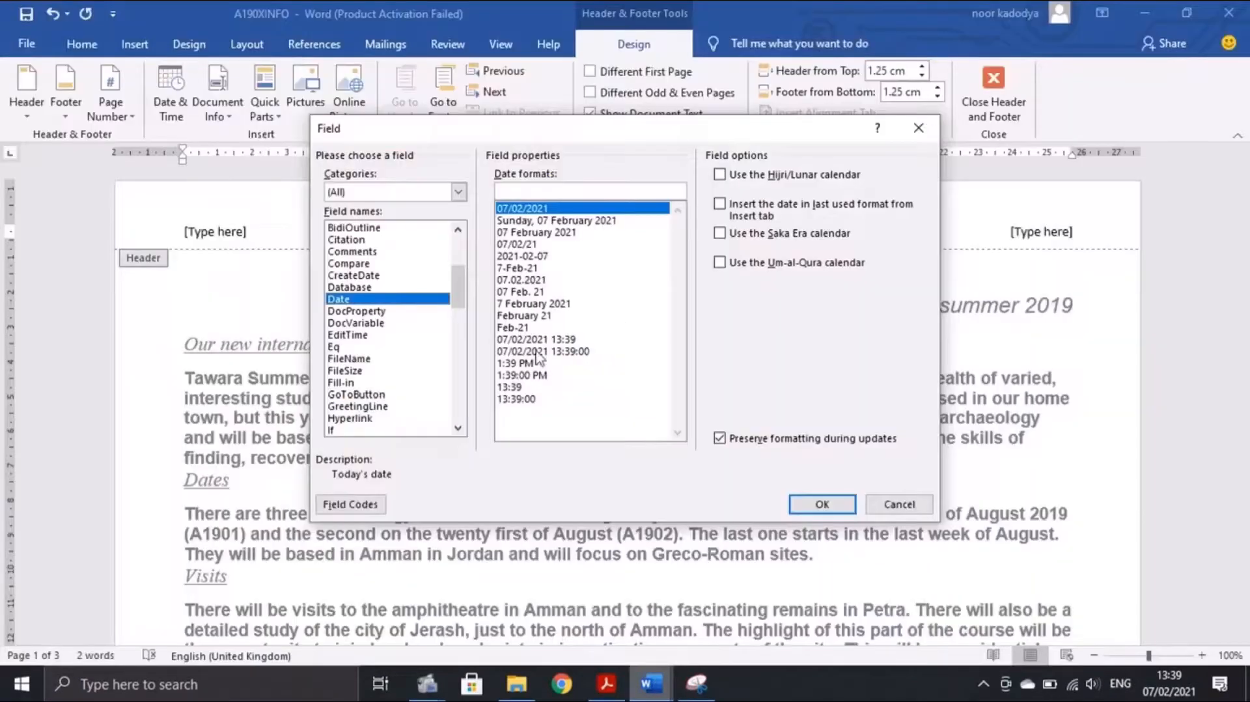
Insert the date field in dd/MM/yyyy format, showing 07/02/2021 at the header's left
{"action": "left_click", "coordinate": [535, 210]}
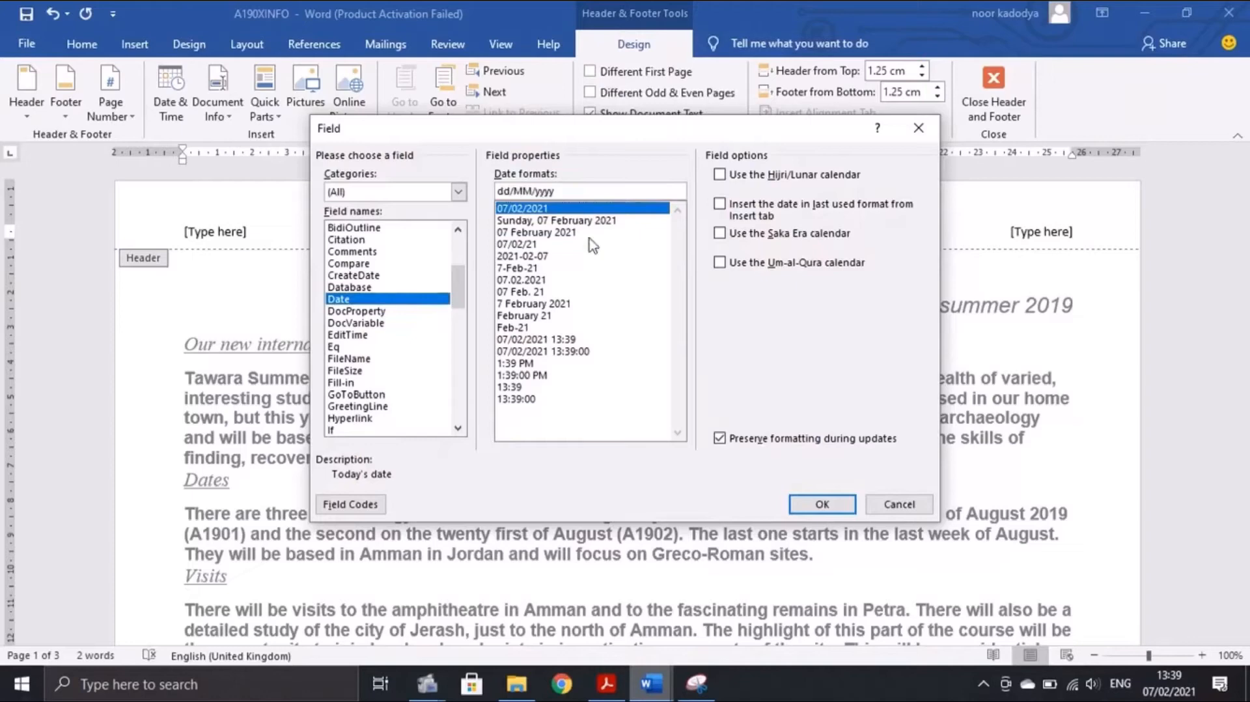
{"action": "left_click", "coordinate": [827, 505]}
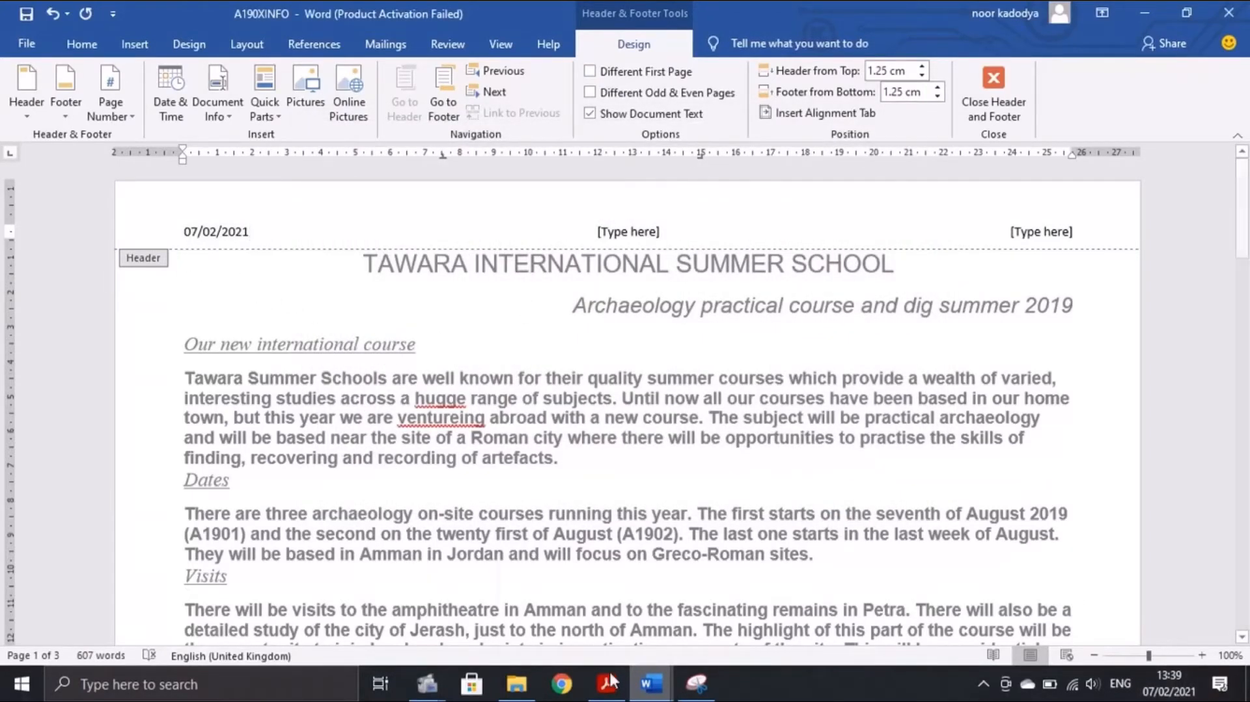
{"action": "mouse_move", "coordinate": [610, 683]}
{"action": "left_click", "coordinate": [578, 603]}
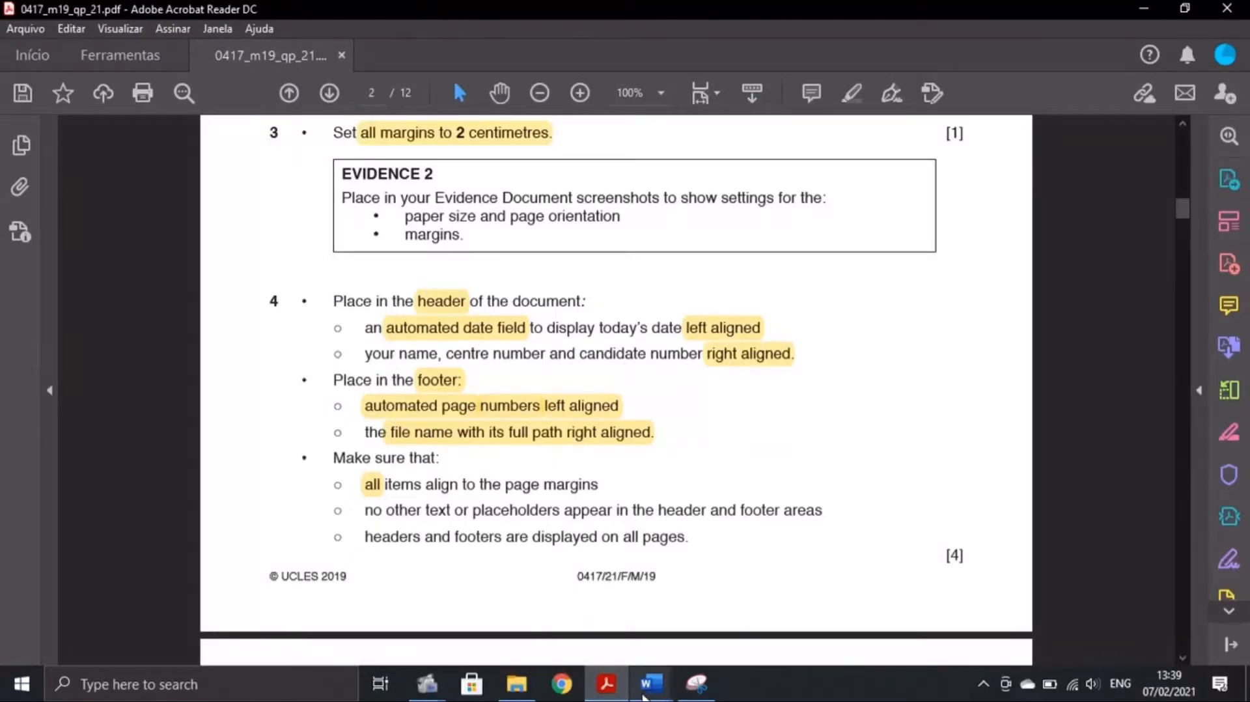
{"action": "mouse_move", "coordinate": [648, 683]}
{"action": "left_click", "coordinate": [804, 596]}
Type the candidate's name, centre and candidate numbers at right, clear the middle placeholder, close the header
{"action": "left_click", "coordinate": [1069, 232]}
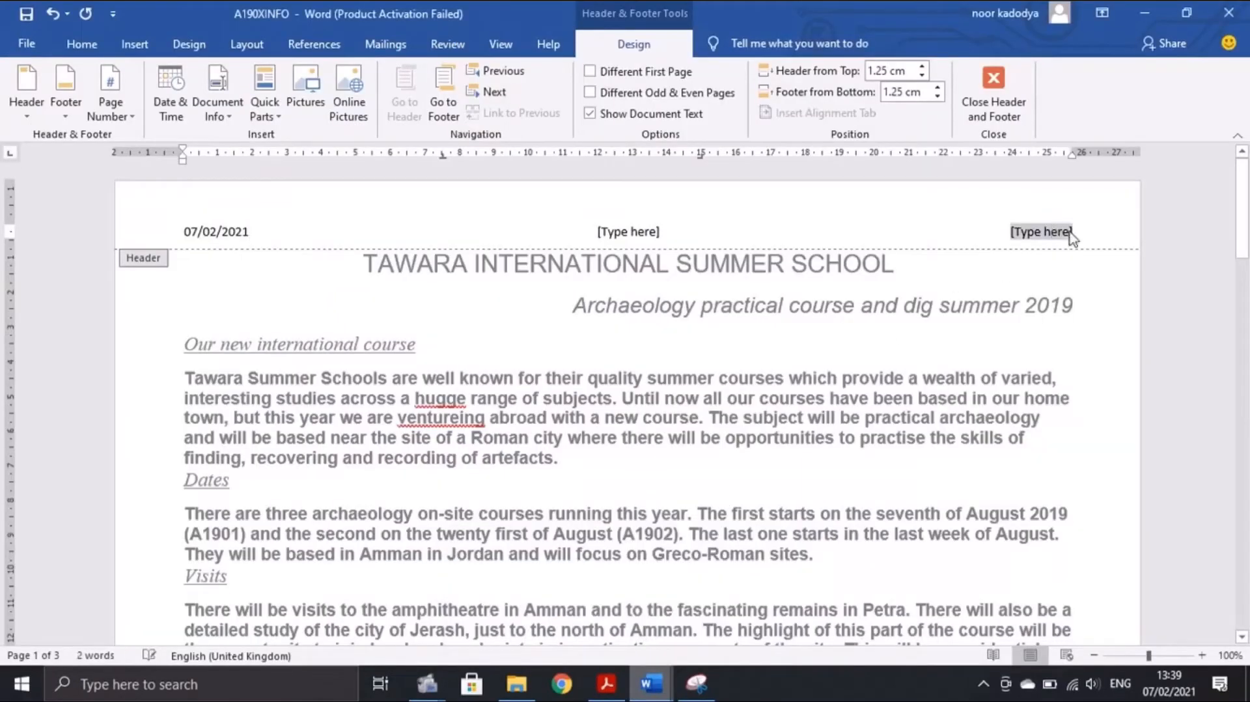
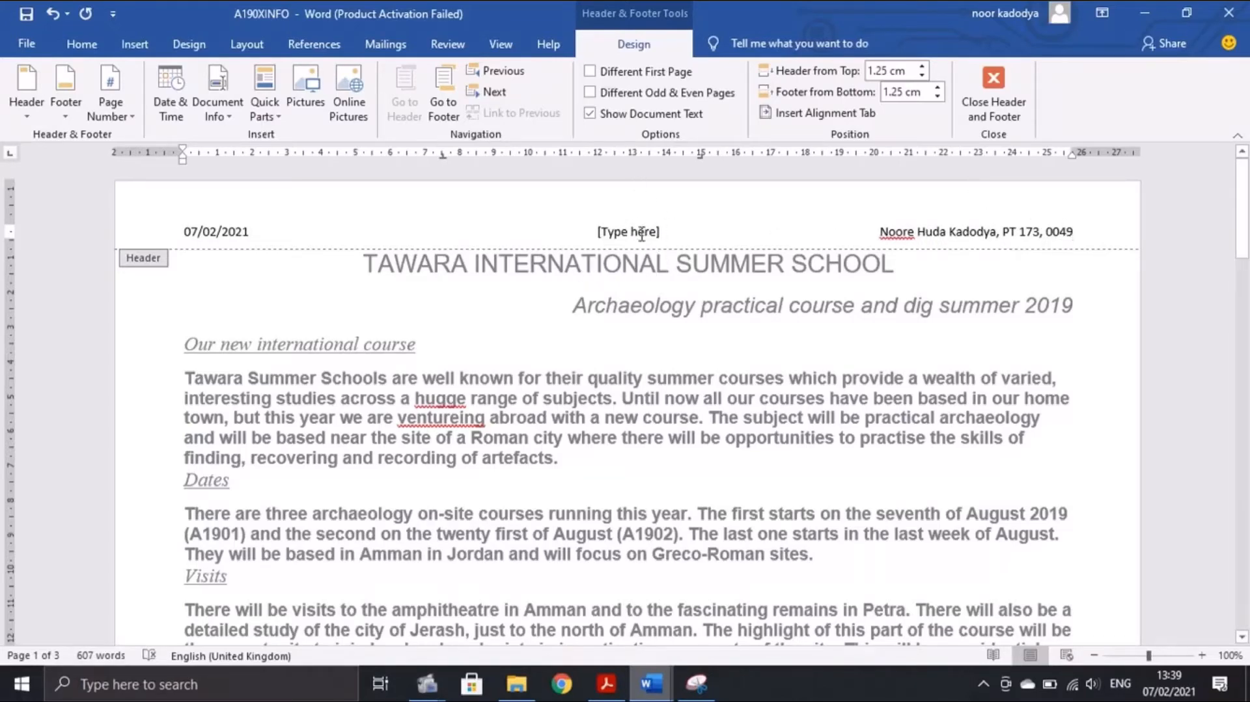
{"action": "left_click", "coordinate": [595, 234]}
{"action": "key", "text": "BackSpace"}
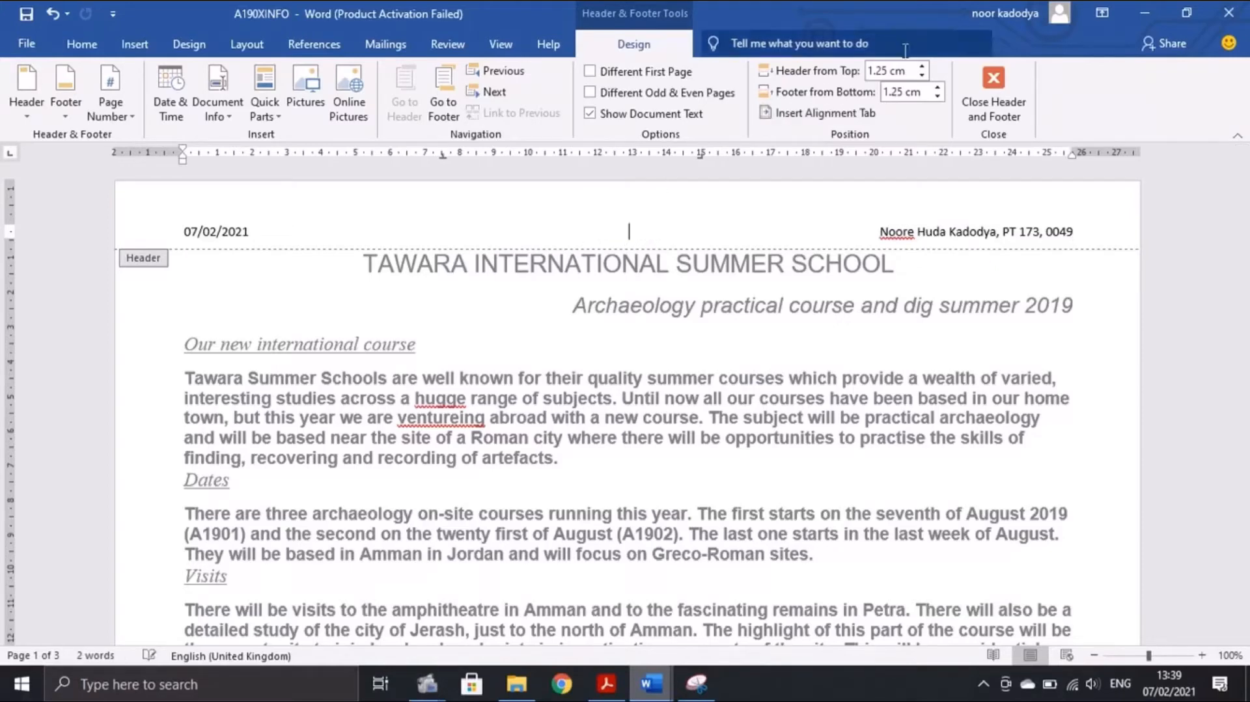
{"action": "left_click", "coordinate": [992, 82]}
Add a Blank (Three Columns) footer after checking the exam paper's footer requirements
{"action": "mouse_move", "coordinate": [606, 684]}
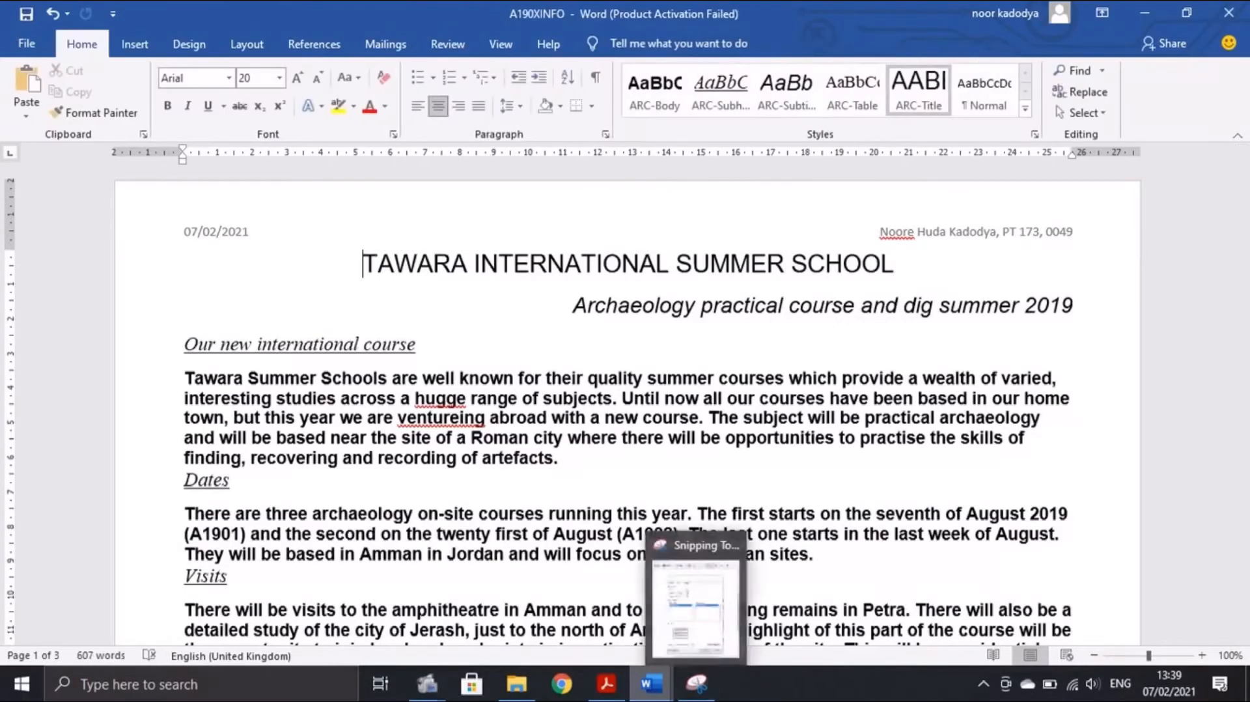
{"action": "left_click", "coordinate": [561, 646]}
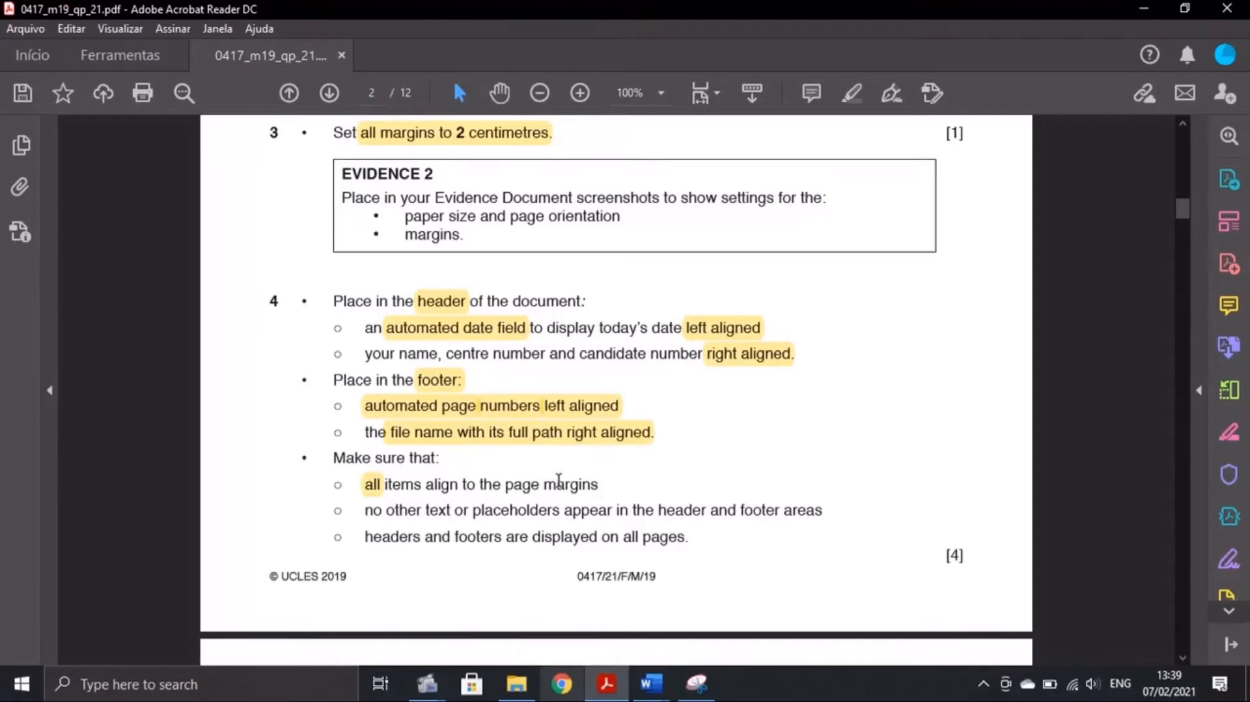
{"action": "mouse_move", "coordinate": [651, 682]}
{"action": "left_click", "coordinate": [749, 606]}
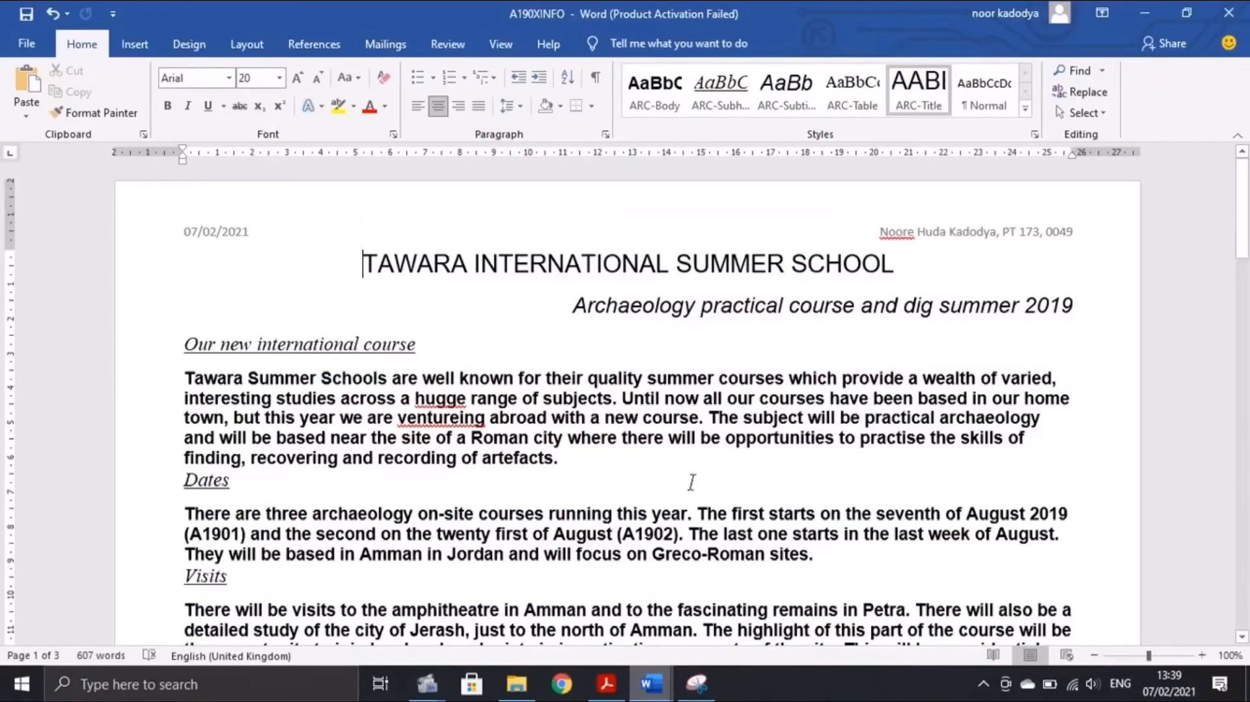
{"action": "left_click", "coordinate": [124, 42]}
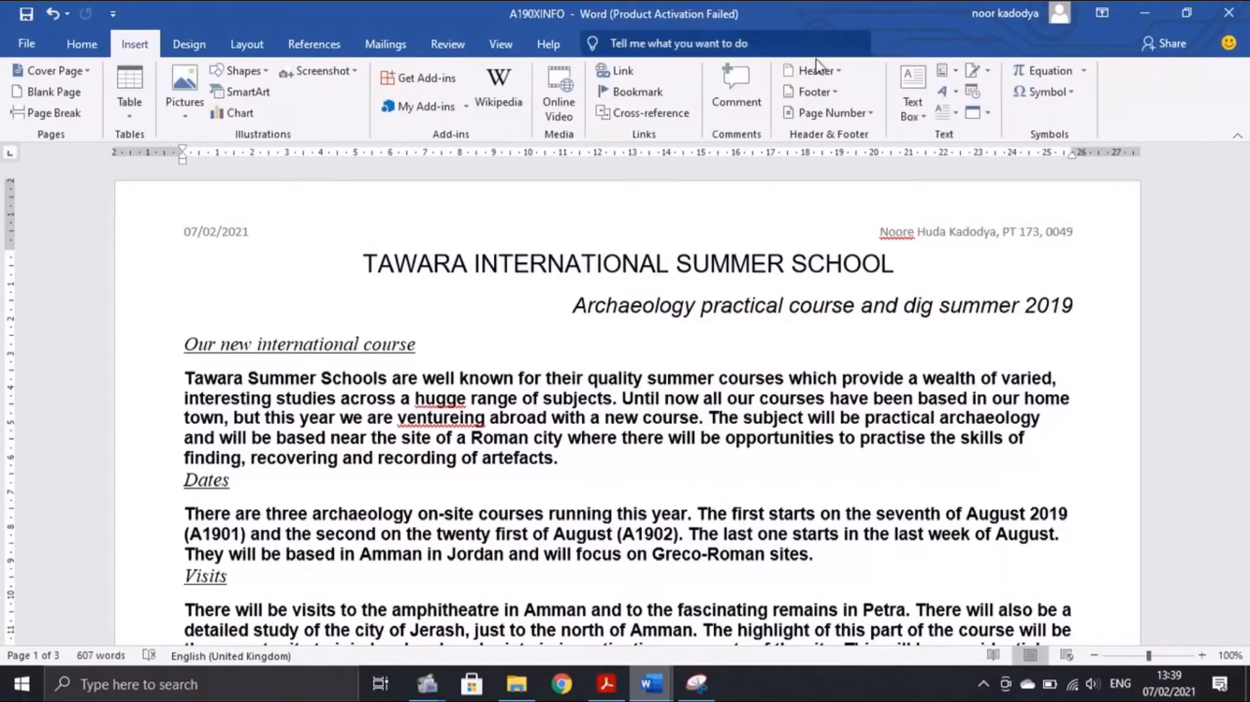
{"action": "left_click", "coordinate": [830, 94]}
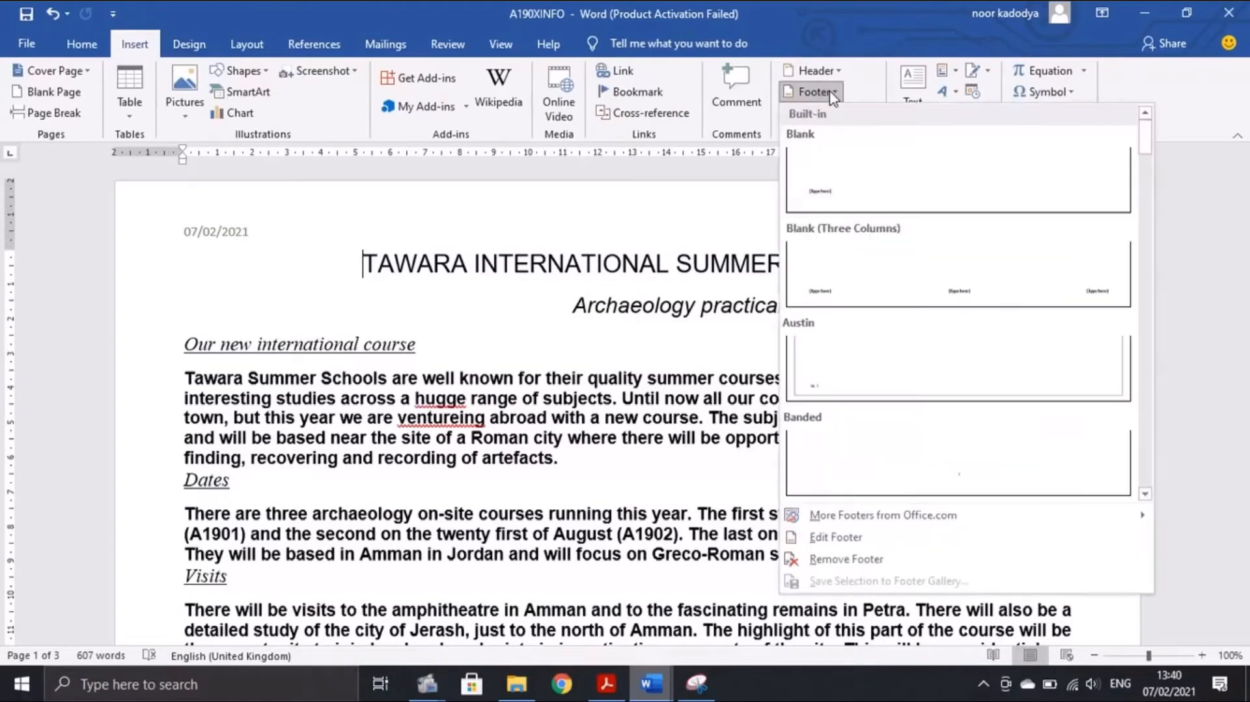
{"action": "left_click", "coordinate": [856, 260]}
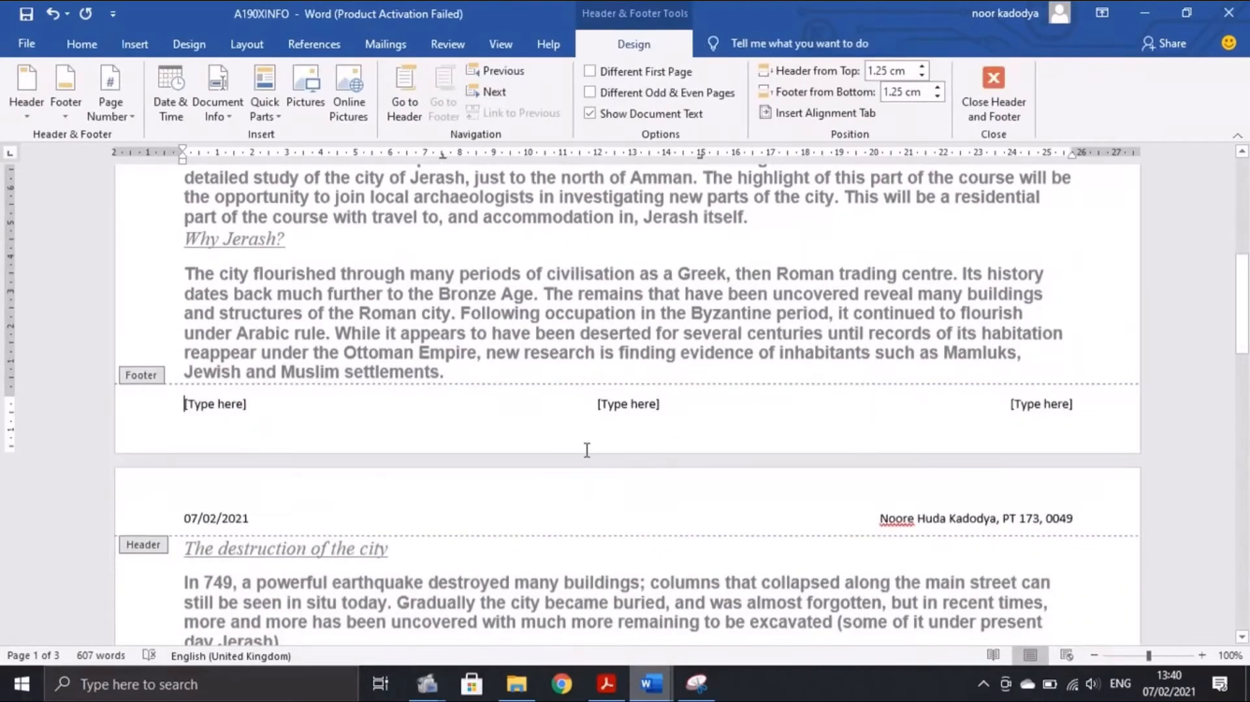
{"action": "left_click", "coordinate": [606, 686]}
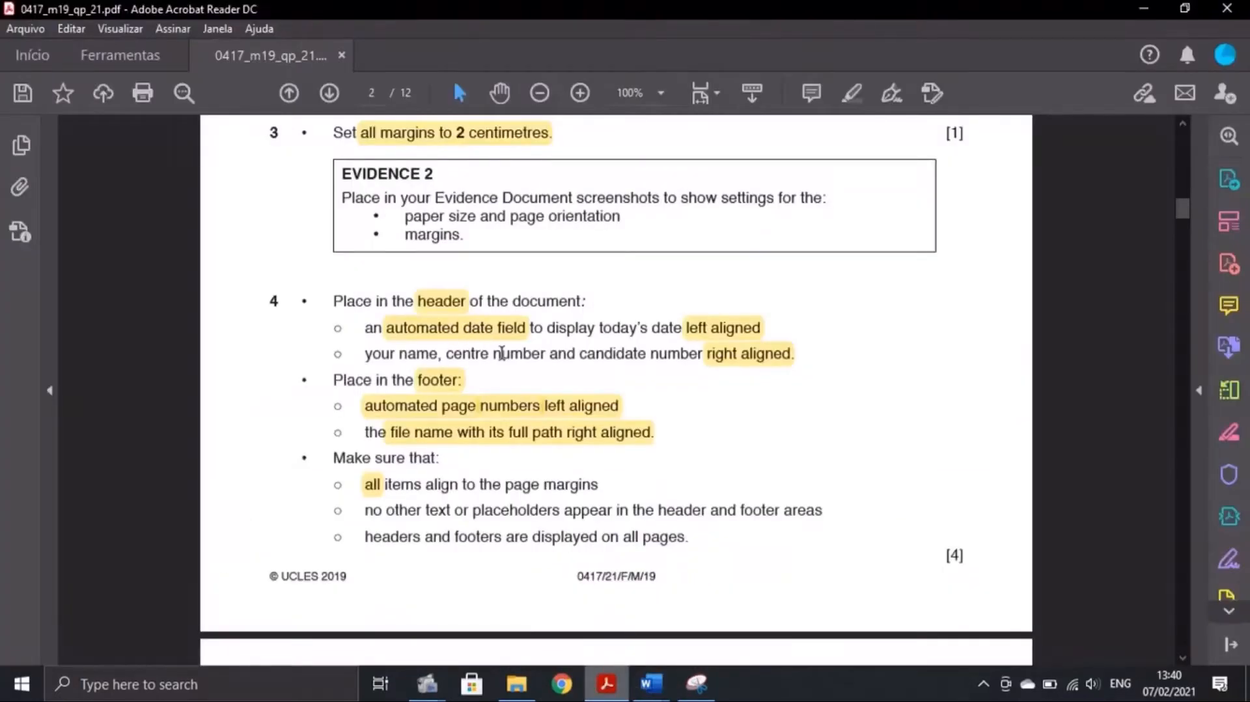
{"action": "left_click", "coordinate": [651, 683]}
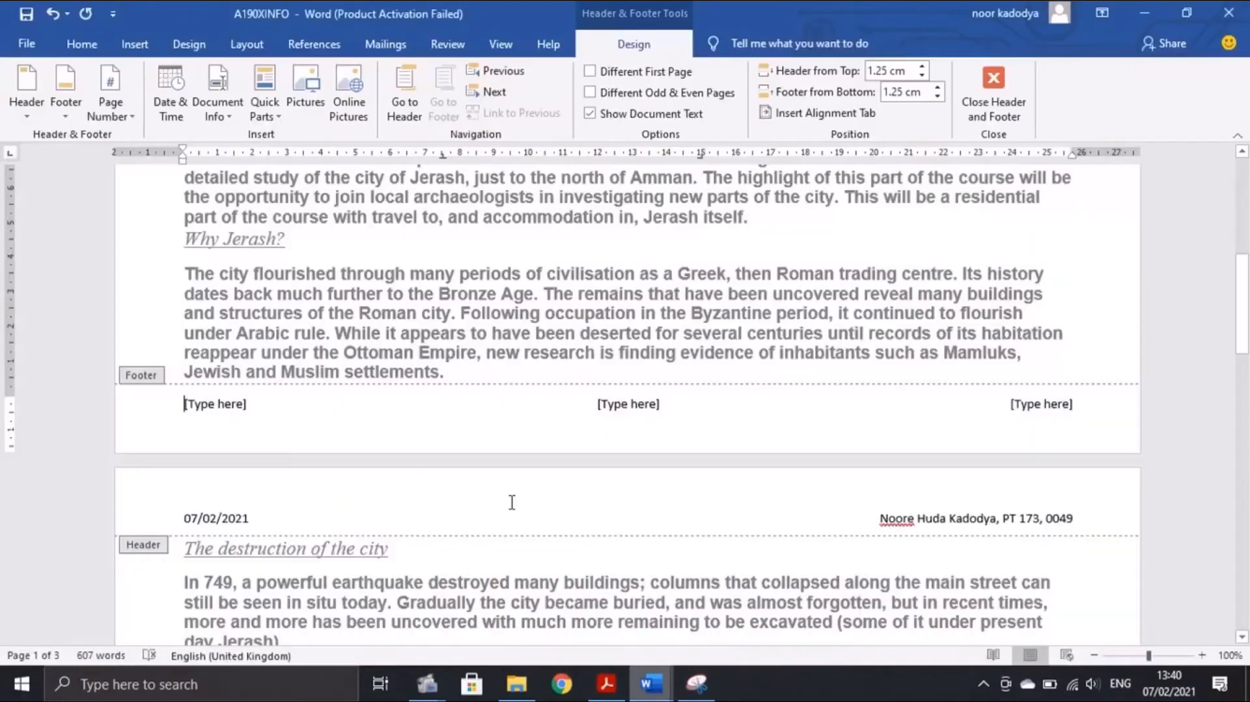
Insert a plain page number in the left footer section
{"action": "left_click", "coordinate": [225, 405]}
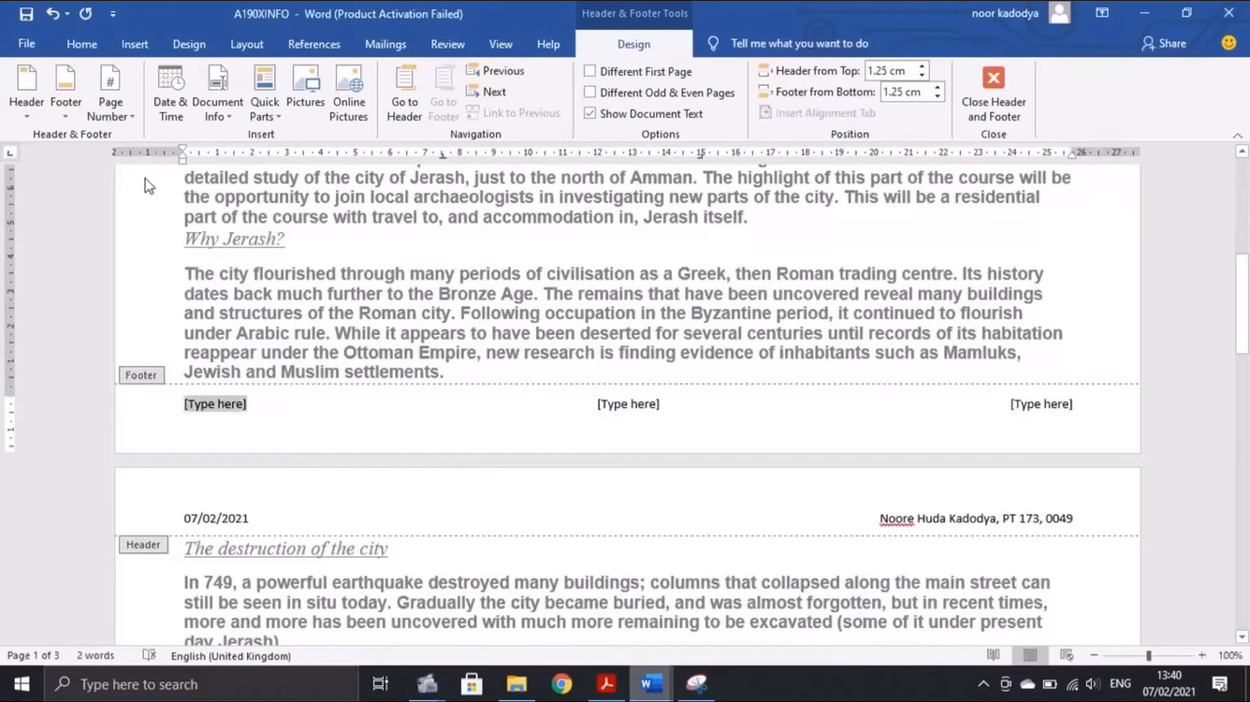
{"action": "left_click", "coordinate": [110, 110]}
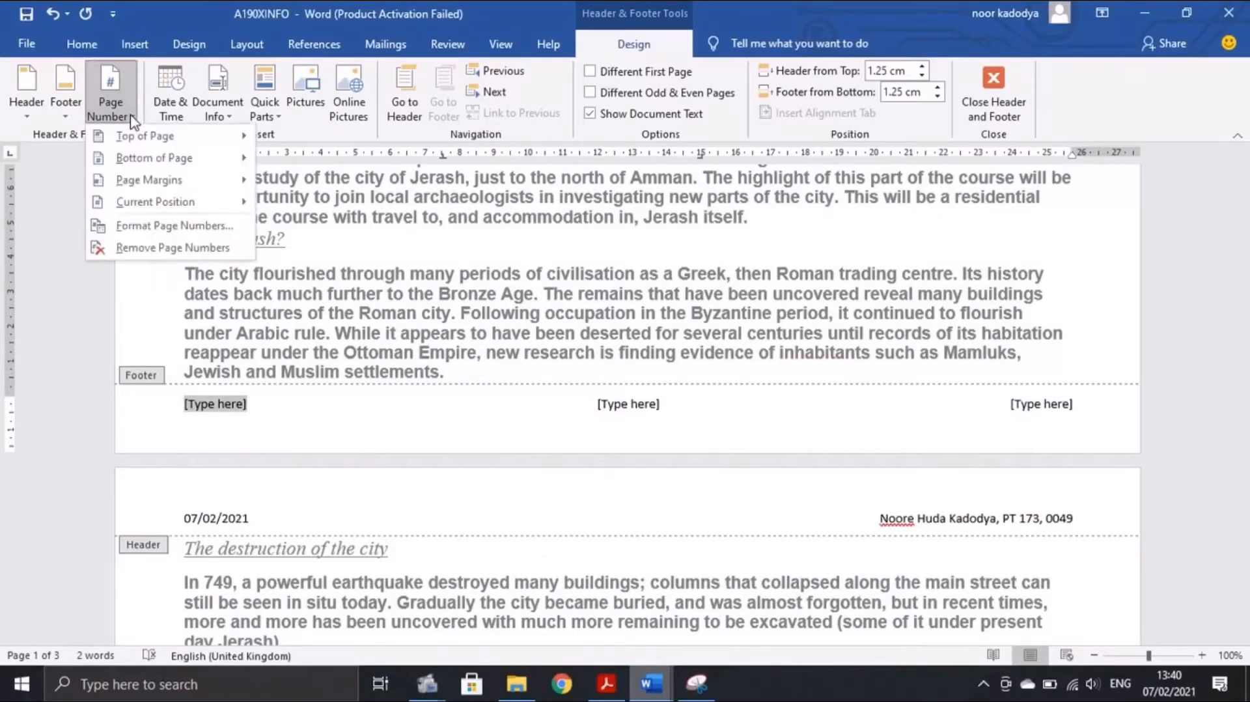
{"action": "mouse_move", "coordinate": [159, 208]}
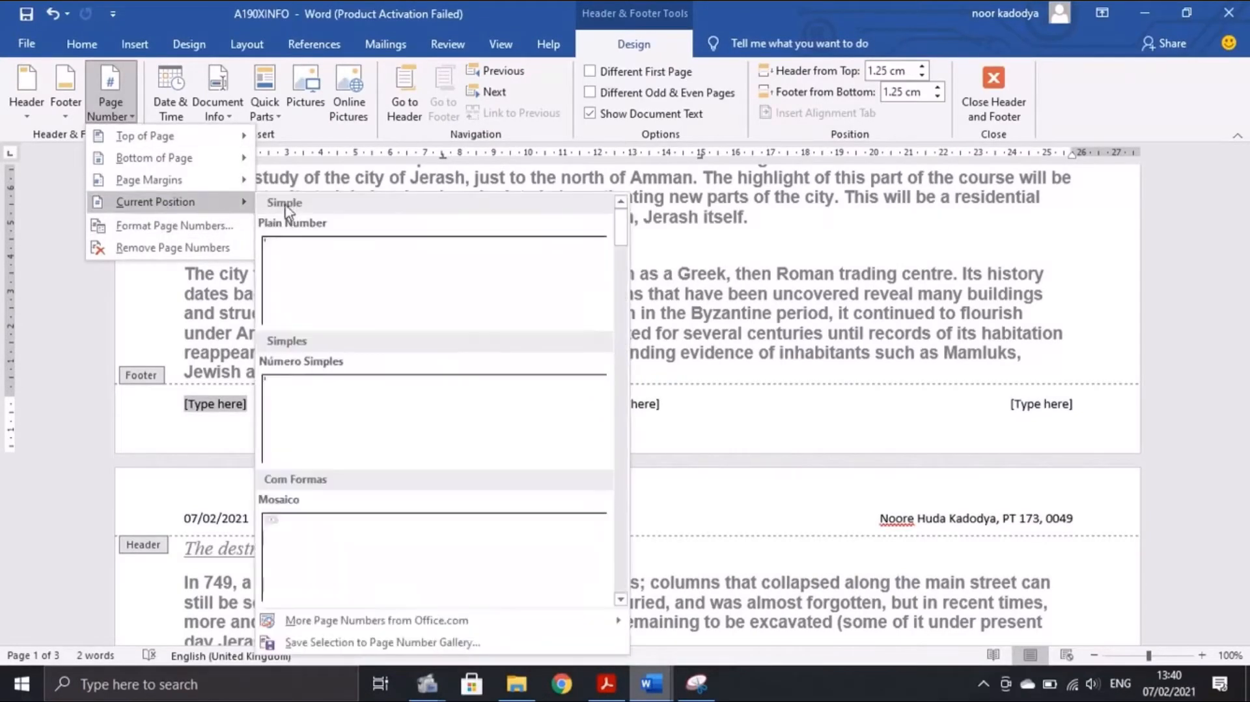
{"action": "left_click", "coordinate": [376, 286]}
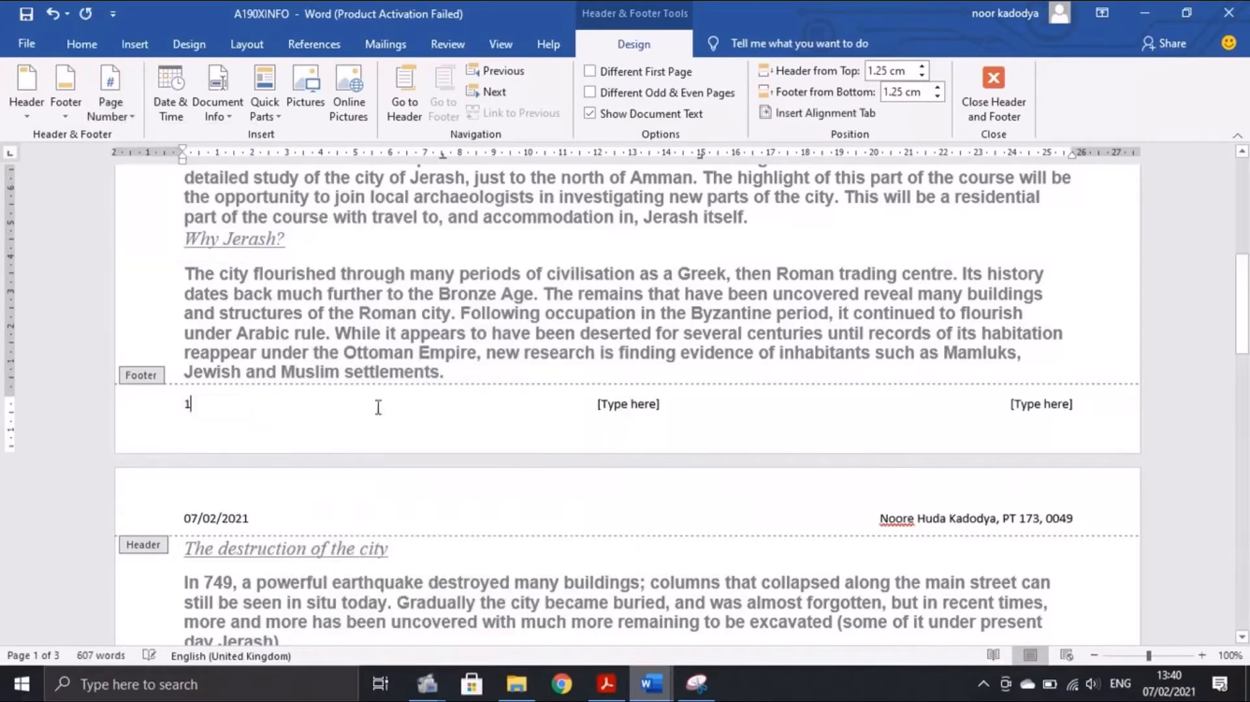
Insert the File Path field in the right footer, delete the centre placeholder, and close the footer
{"action": "left_click", "coordinate": [606, 683]}
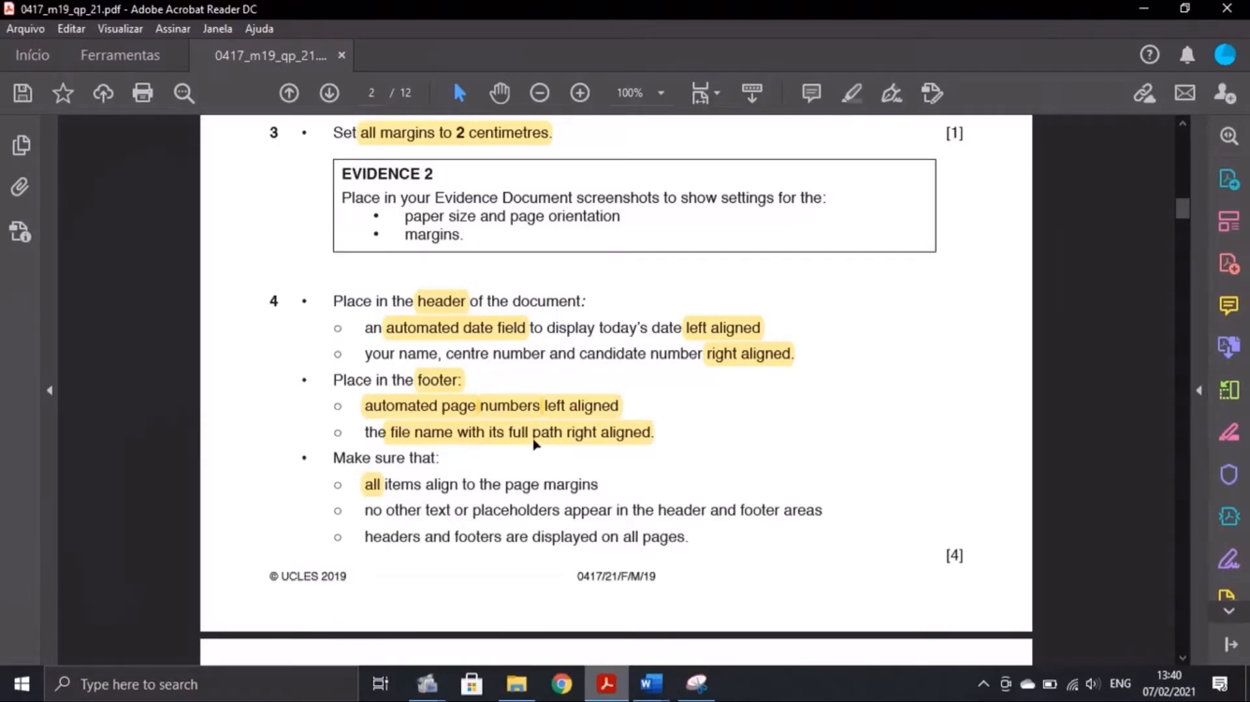
{"action": "left_click", "coordinate": [754, 612]}
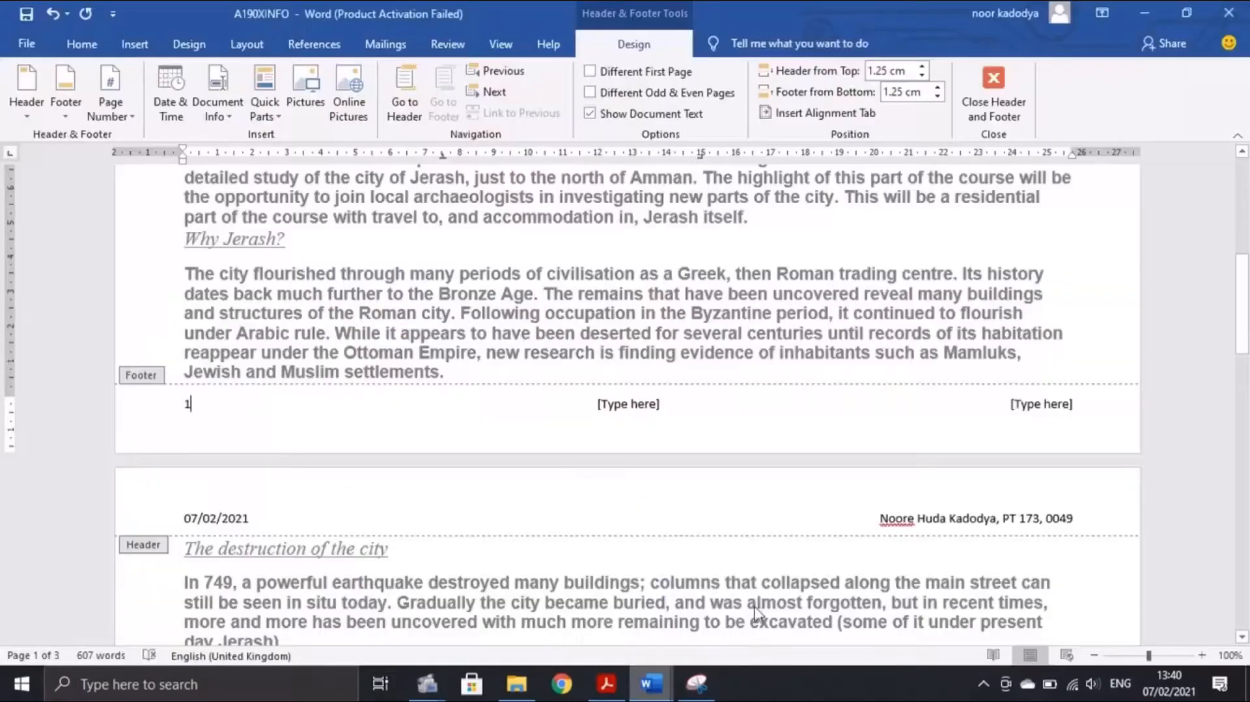
{"action": "left_click", "coordinate": [1044, 407]}
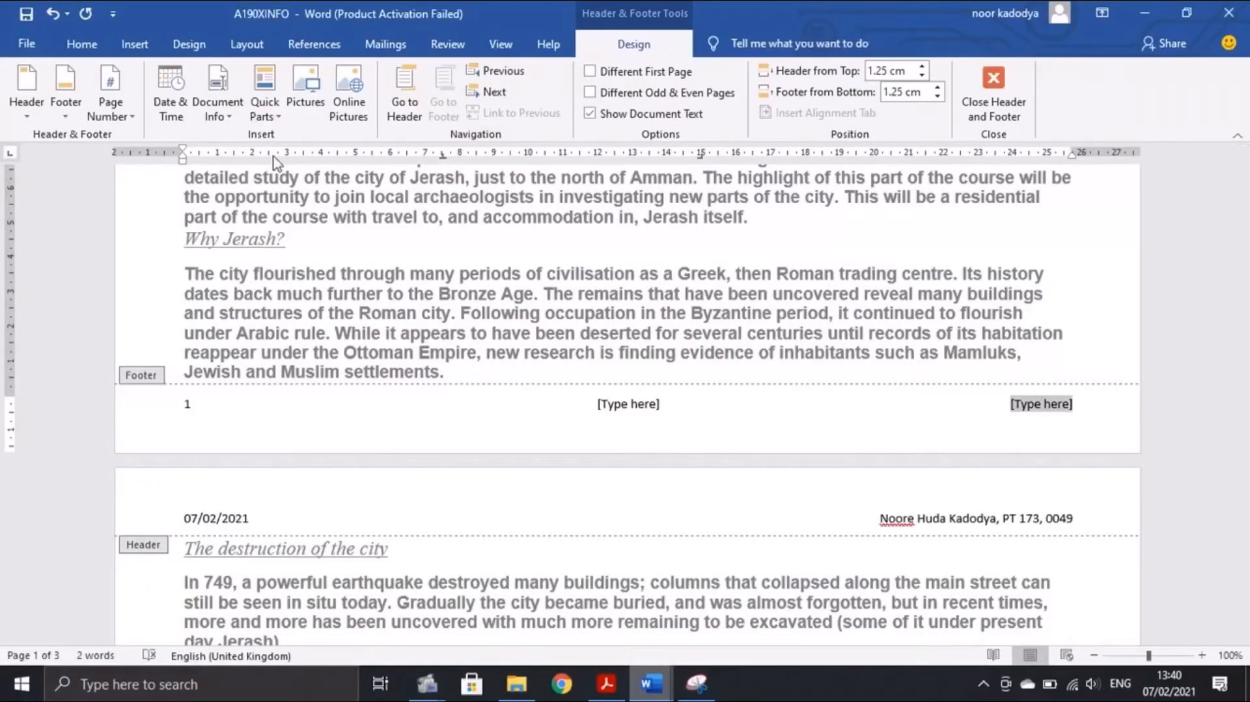
{"action": "left_click", "coordinate": [225, 124]}
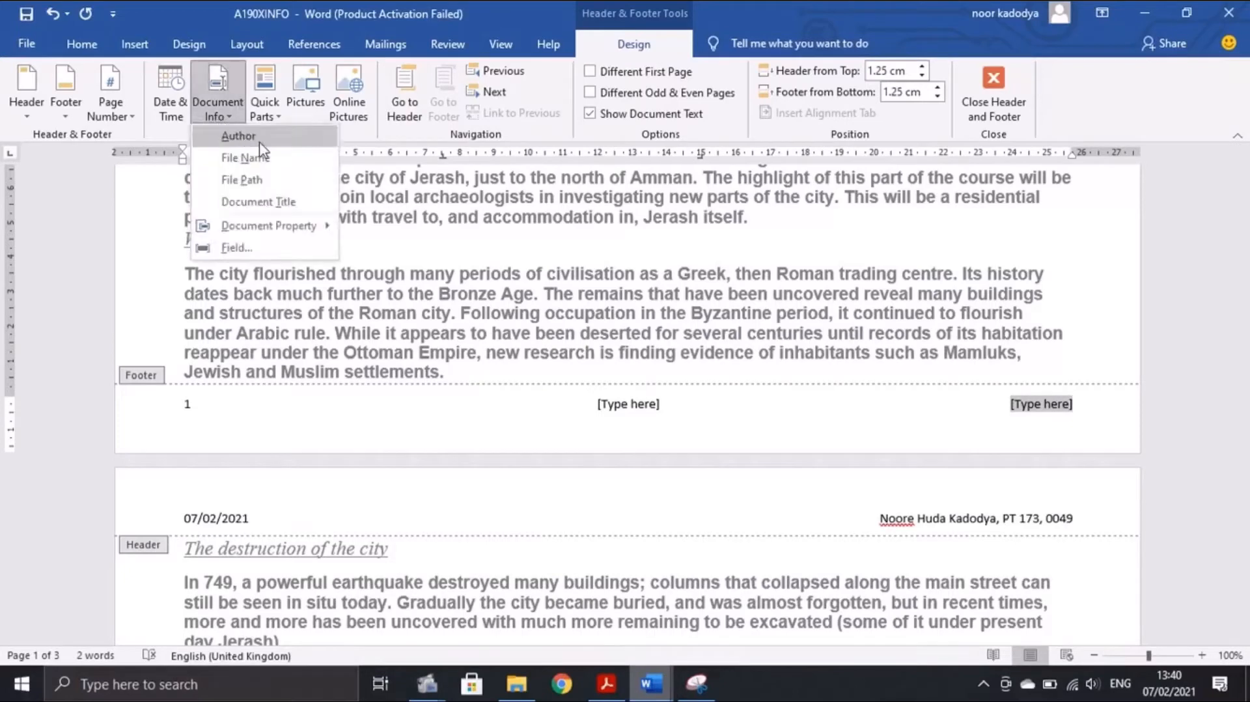
{"action": "left_click", "coordinate": [291, 184]}
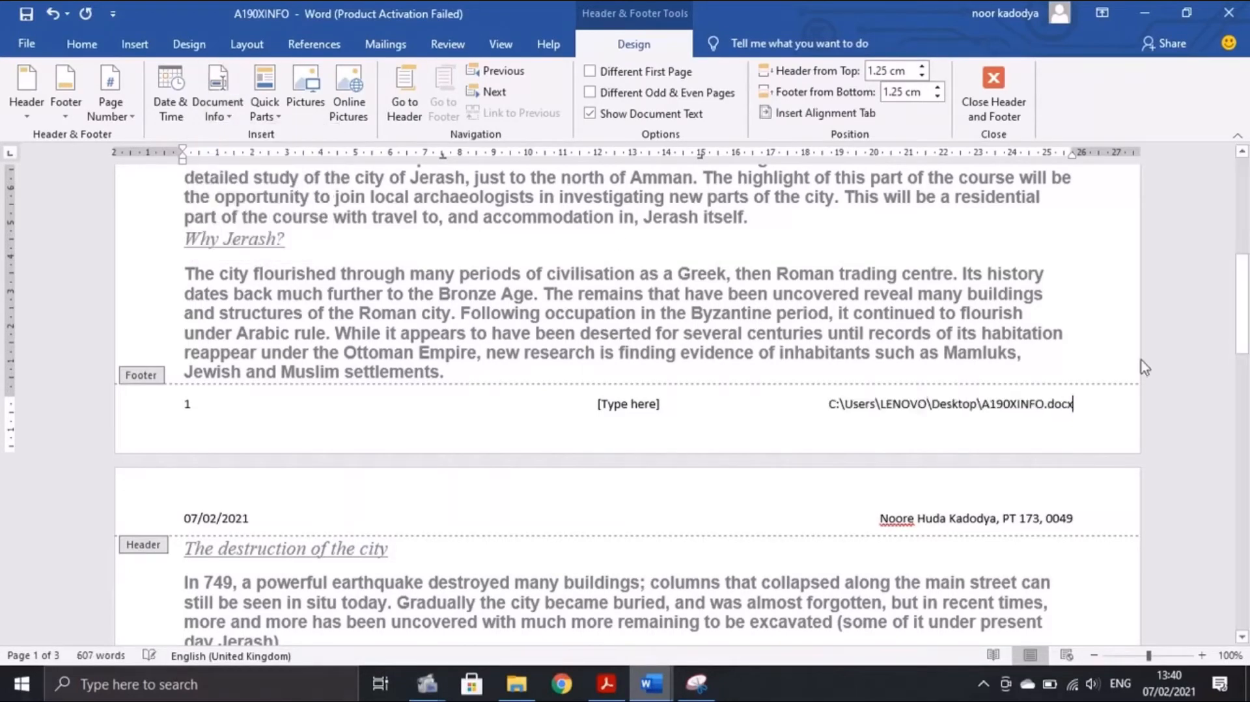
{"action": "left_click_drag", "start_coordinate": [984, 405], "coordinate": [1058, 405]}
{"action": "left_click", "coordinate": [632, 404]}
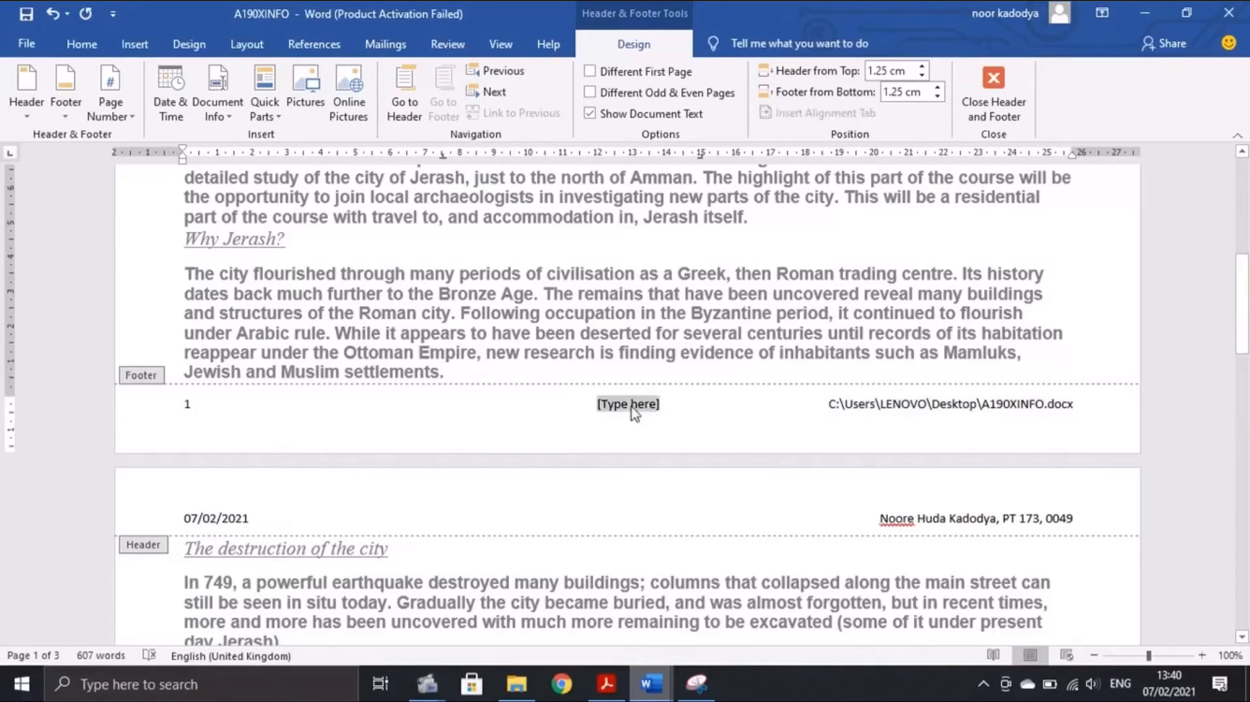
{"action": "key", "text": "Delete"}
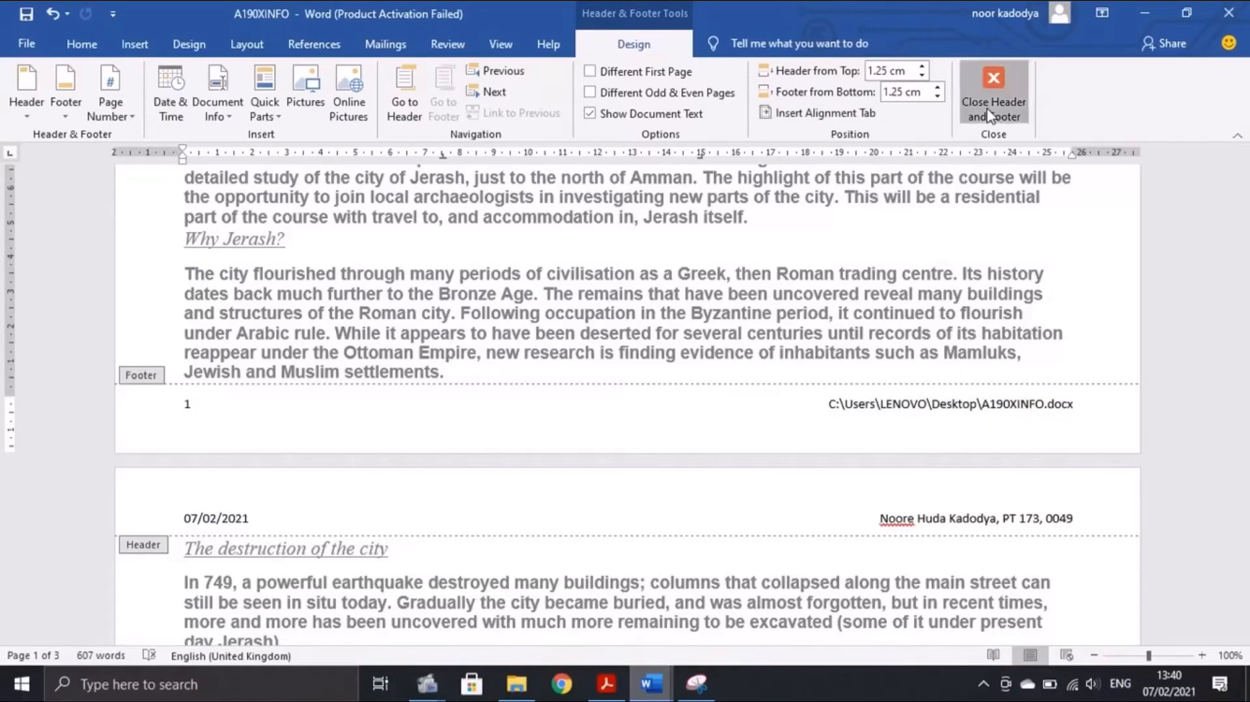
{"action": "left_click", "coordinate": [993, 98]}
{"action": "left_click", "coordinate": [604, 680]}
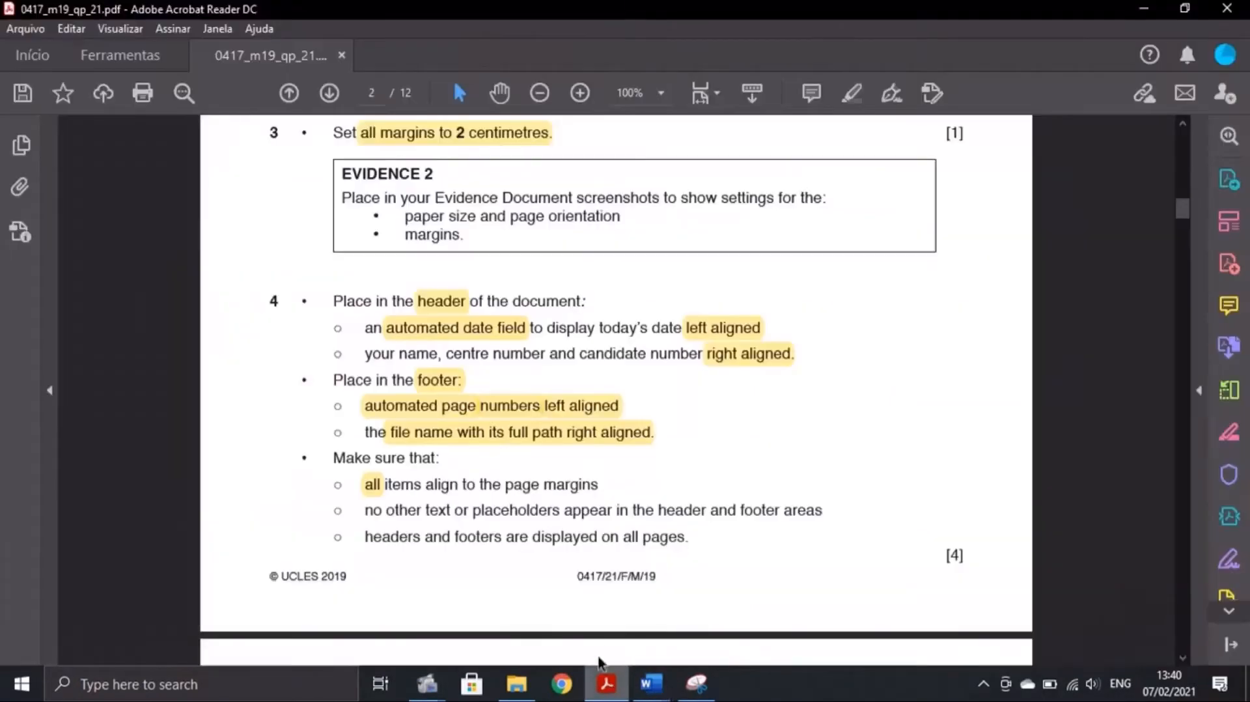
{"action": "scroll", "coordinate": [532, 563], "scroll_direction": "down", "scroll_amount": 3}
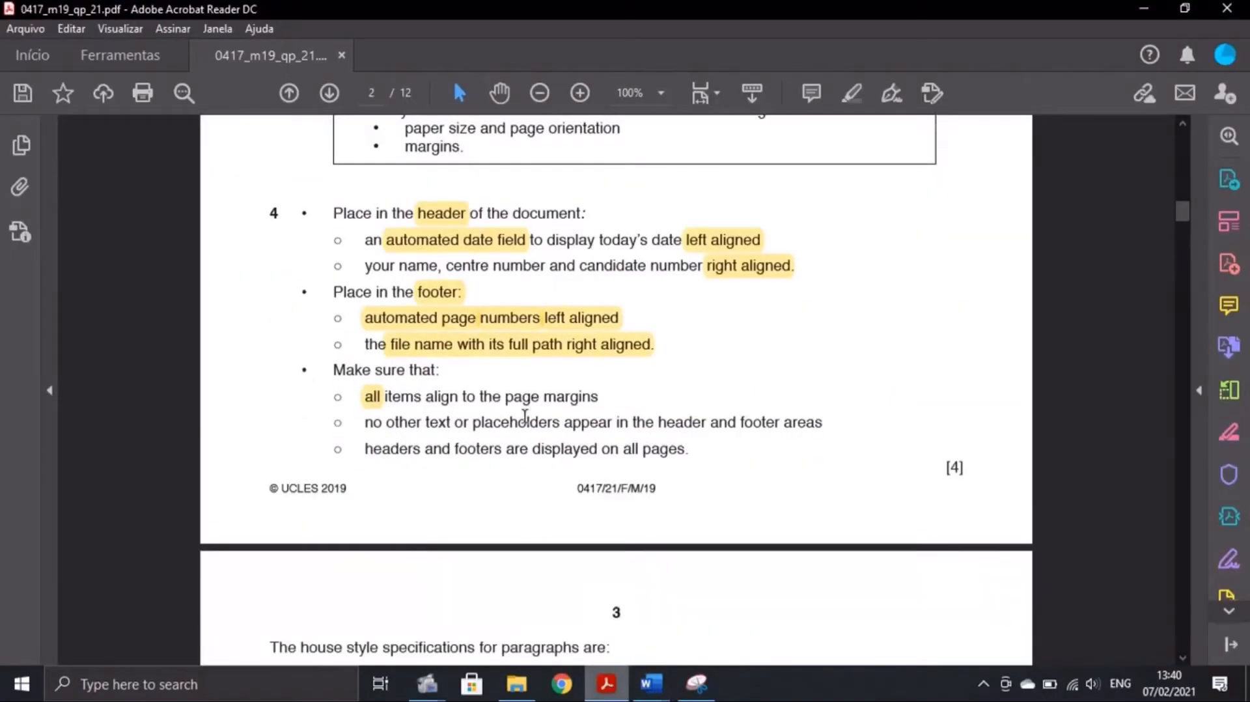
{"action": "left_click", "coordinate": [650, 682]}
{"action": "left_click", "coordinate": [566, 608]}
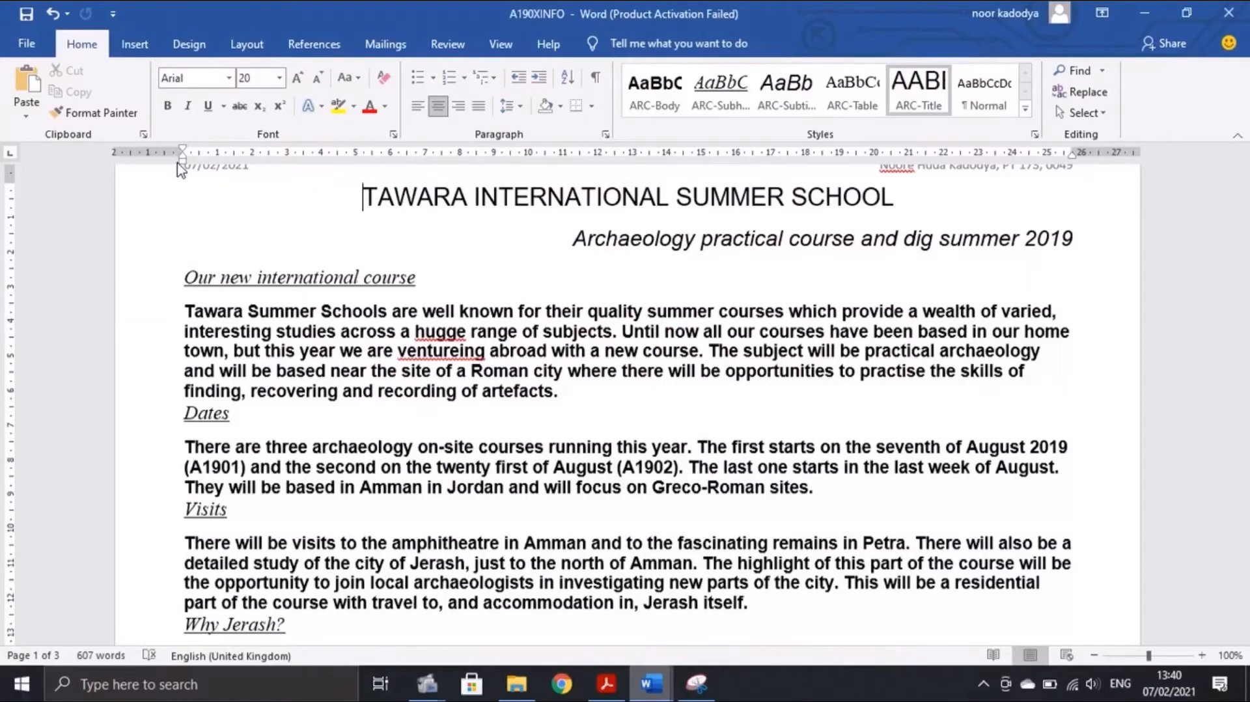
{"action": "left_click_drag", "start_coordinate": [183, 163], "coordinate": [183, 163]}
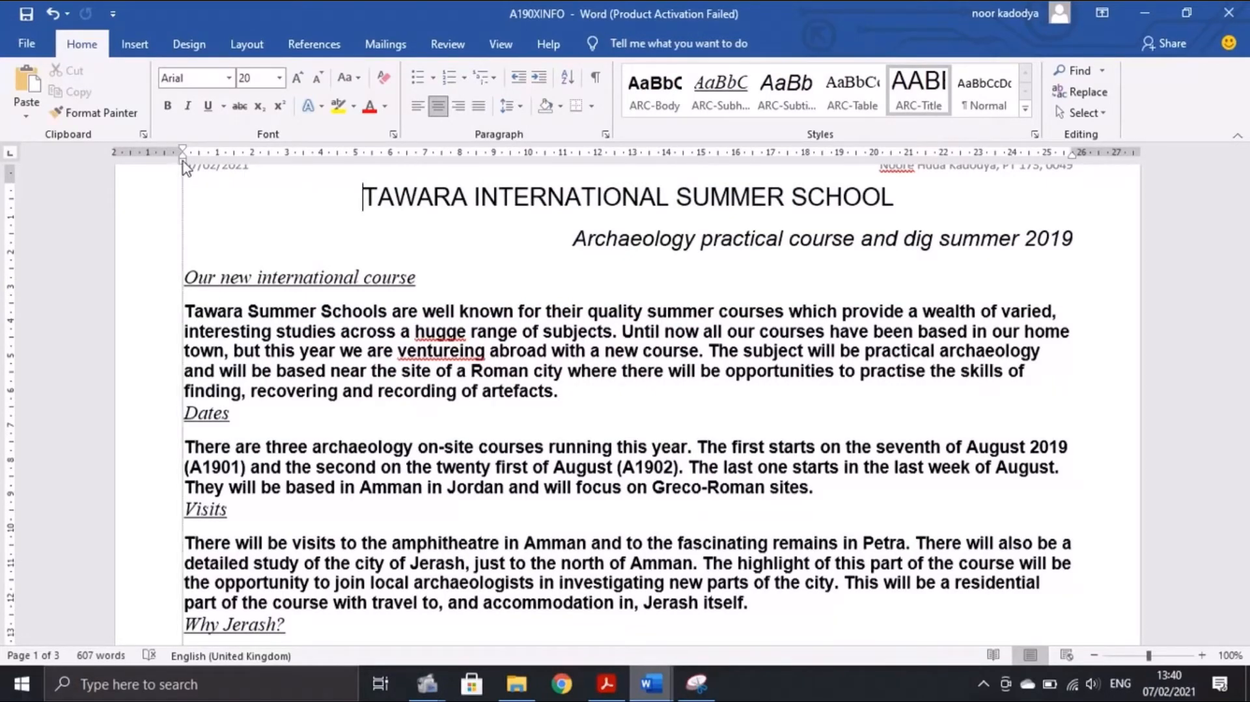
{"action": "scroll", "coordinate": [183, 164], "scroll_direction": "down", "scroll_amount": 10}
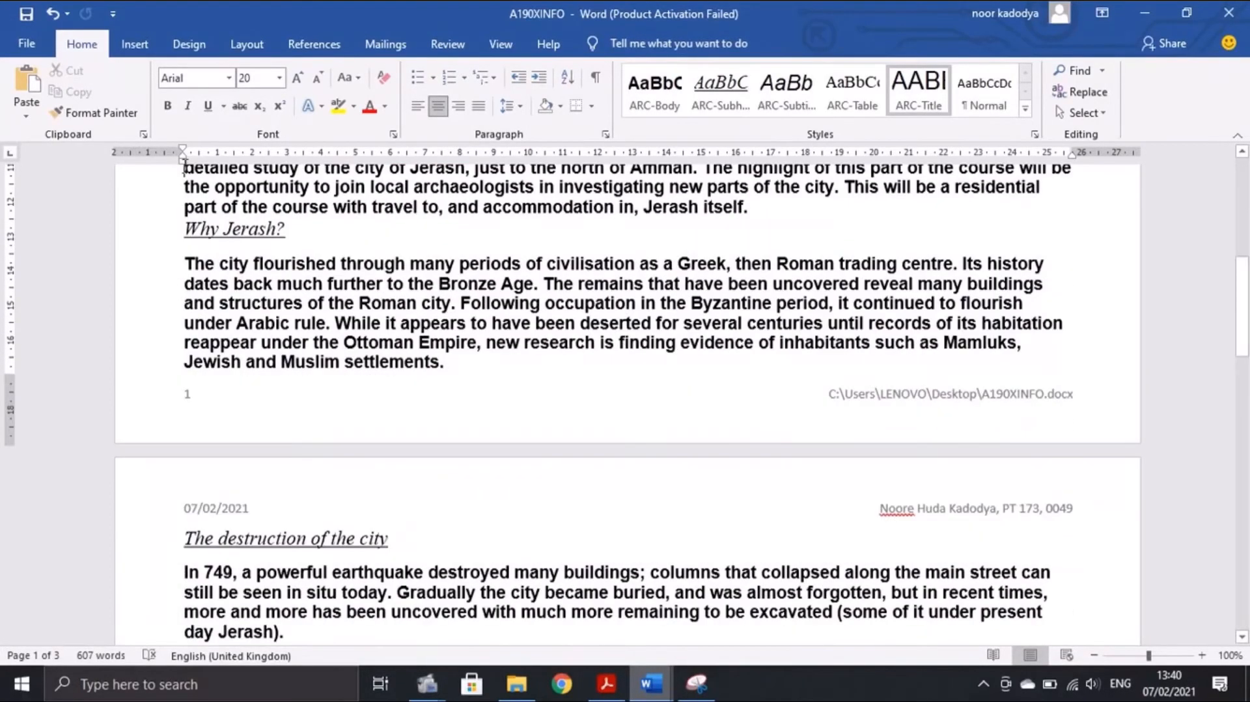
{"action": "left_click", "coordinate": [181, 167]}
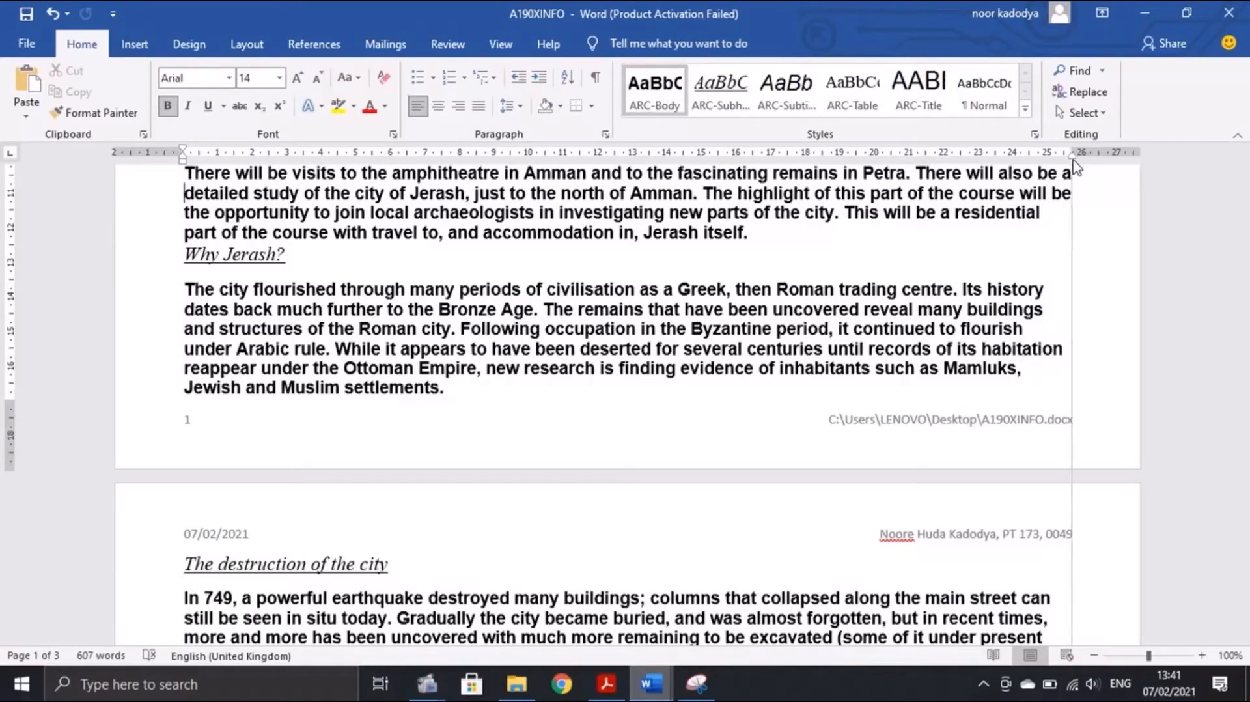
{"action": "scroll", "coordinate": [332, 358], "scroll_direction": "up", "scroll_amount": 6}
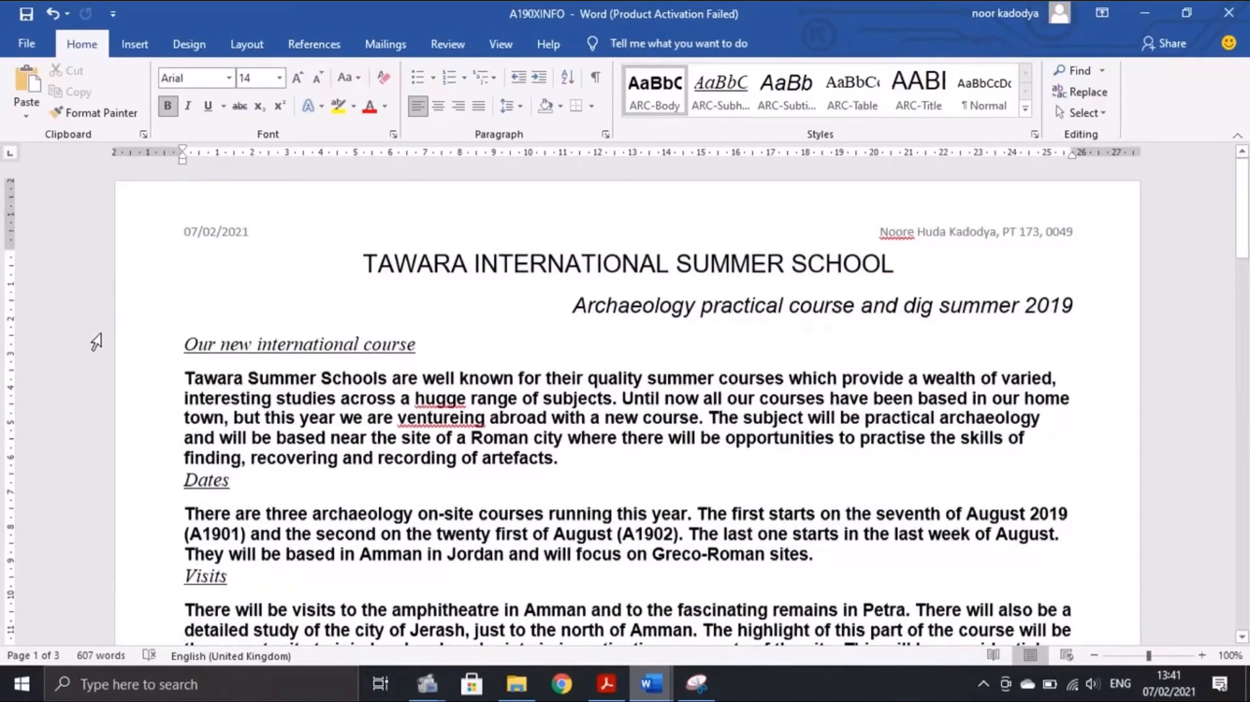
{"action": "scroll", "coordinate": [131, 450], "scroll_direction": "down", "scroll_amount": 4}
{"action": "scroll", "coordinate": [131, 450], "scroll_direction": "down", "scroll_amount": 2}
{"action": "scroll", "coordinate": [481, 391], "scroll_direction": "up", "scroll_amount": 5}
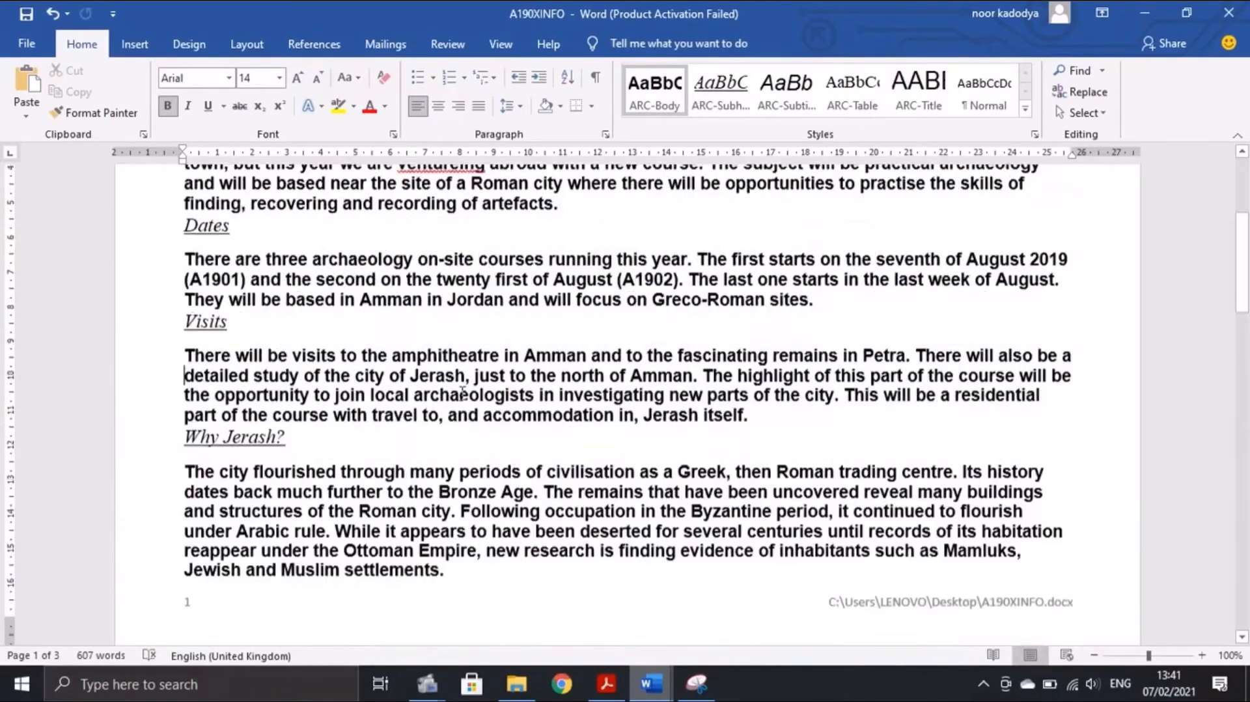
{"action": "scroll", "coordinate": [523, 350], "scroll_direction": "up", "scroll_amount": 2}
{"action": "left_click", "coordinate": [606, 683]}
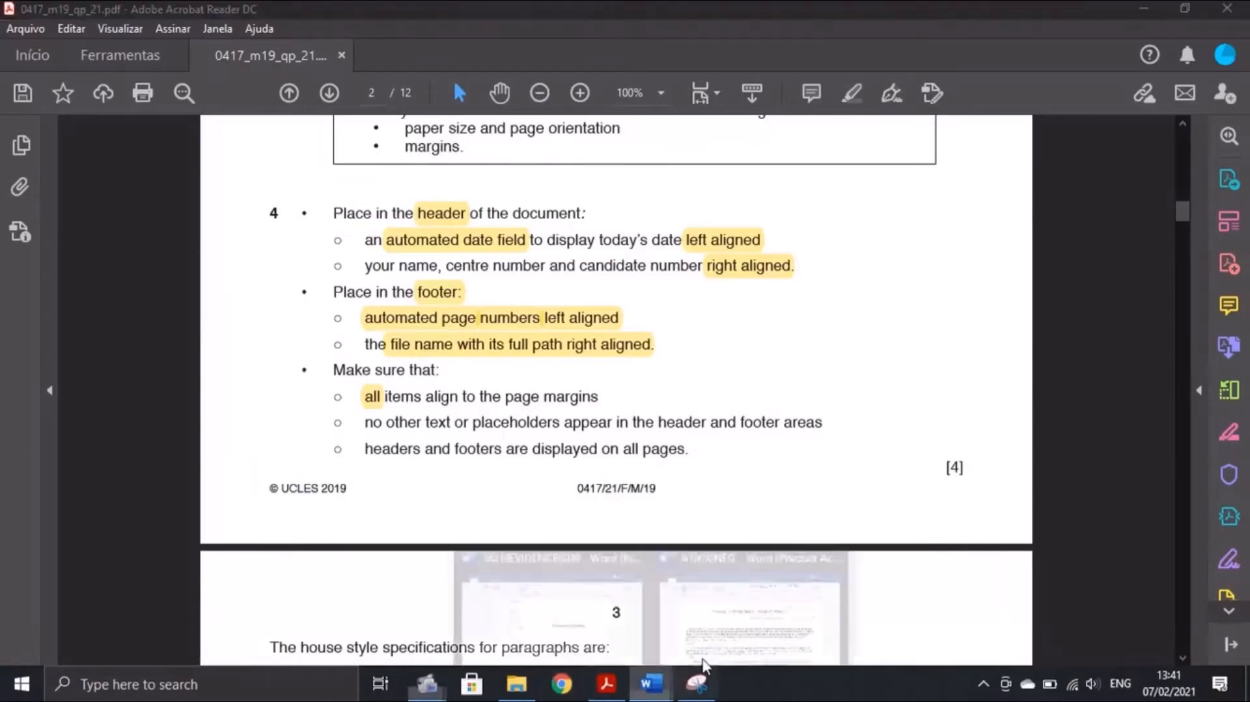
{"action": "left_click", "coordinate": [671, 681]}
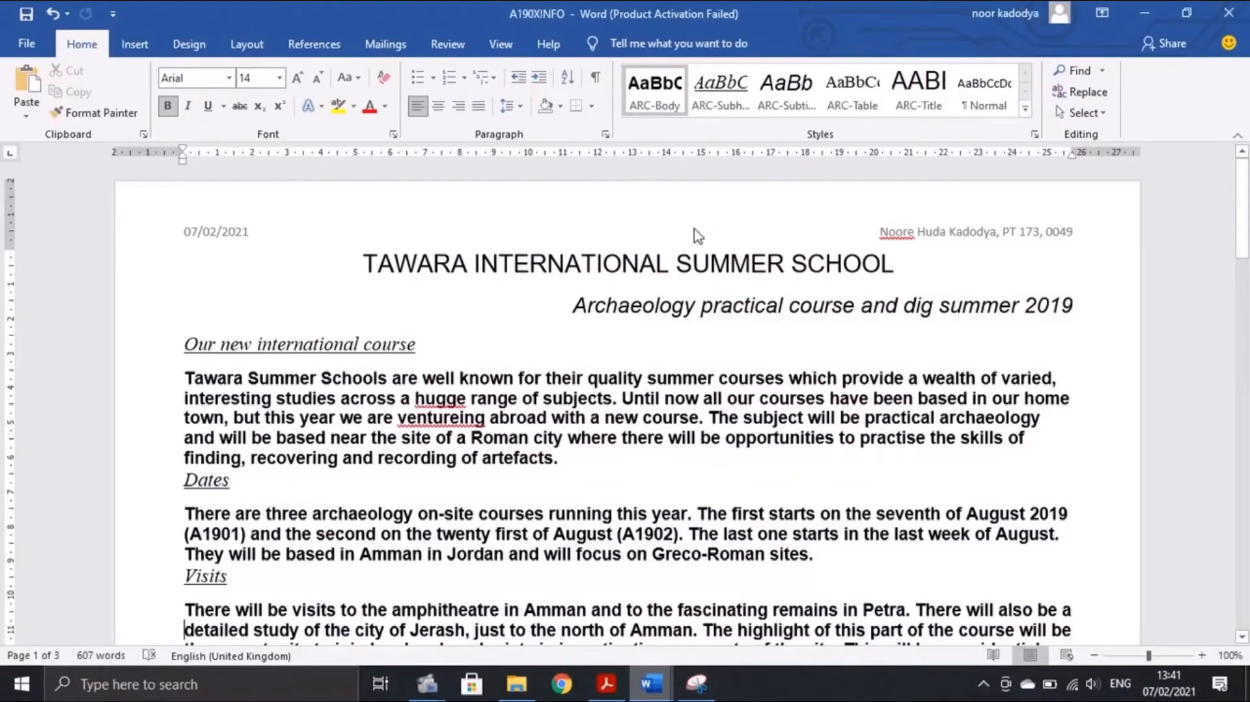
{"action": "scroll", "coordinate": [697, 235], "scroll_direction": "down", "scroll_amount": 12}
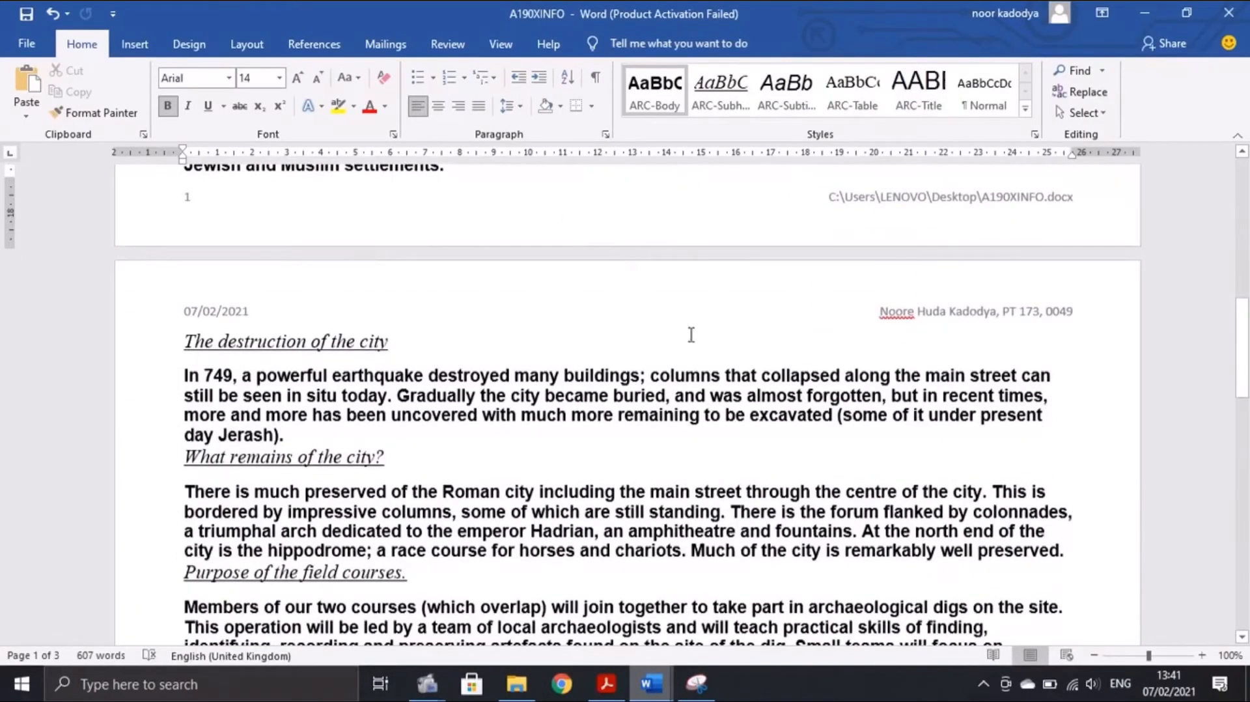
{"action": "scroll", "coordinate": [691, 335], "scroll_direction": "down", "scroll_amount": 2}
{"action": "scroll", "coordinate": [691, 391], "scroll_direction": "up", "scroll_amount": 4}
{"action": "mouse_move", "coordinate": [607, 684]}
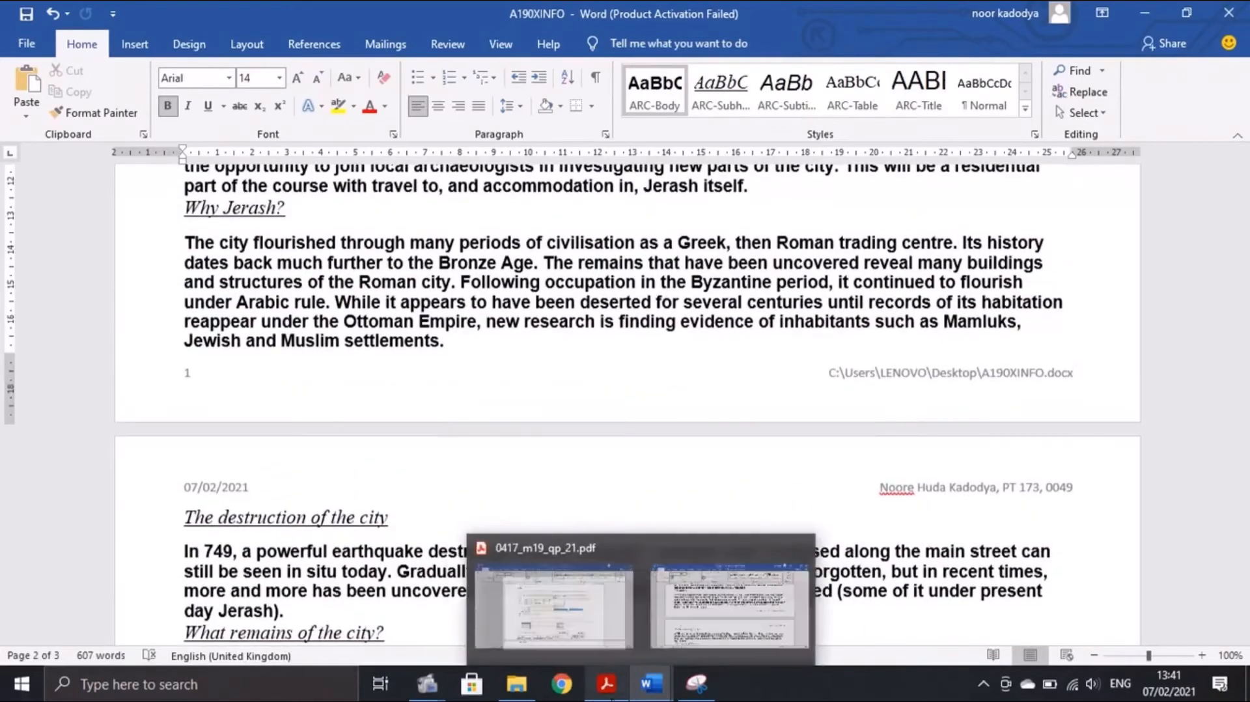
{"action": "left_click", "coordinate": [553, 605]}
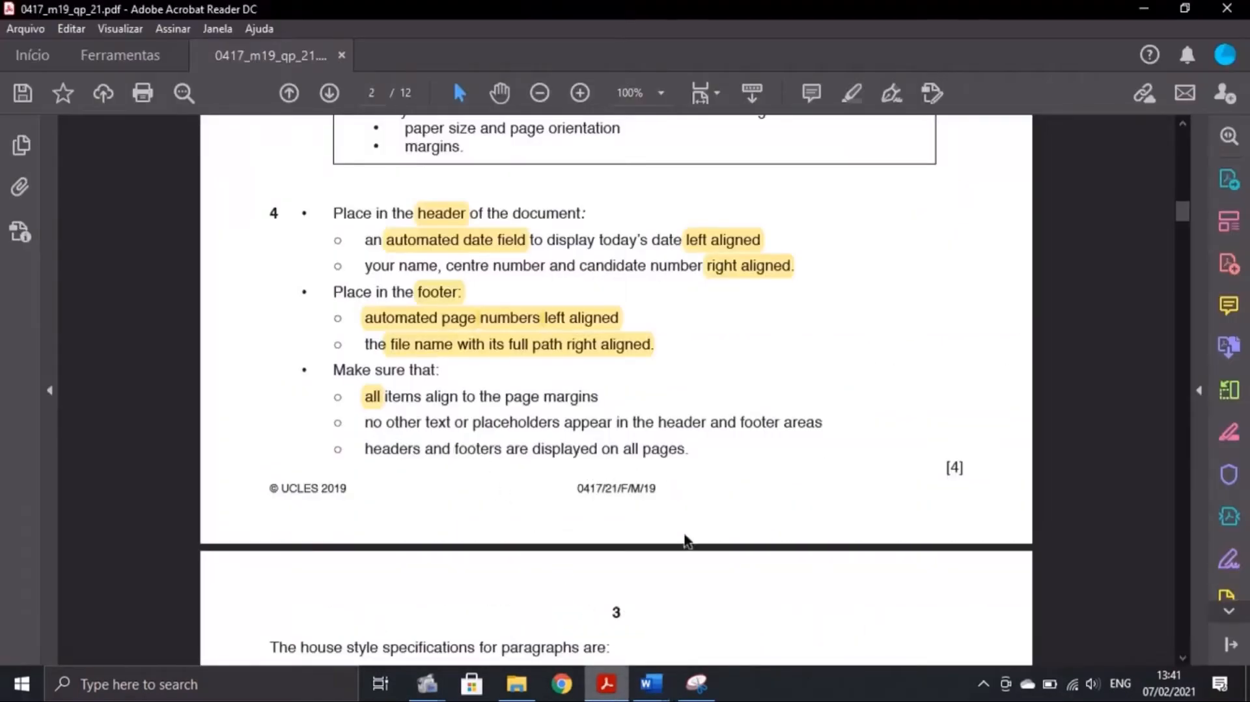
{"action": "mouse_move", "coordinate": [650, 683]}
{"action": "left_click", "coordinate": [742, 641]}
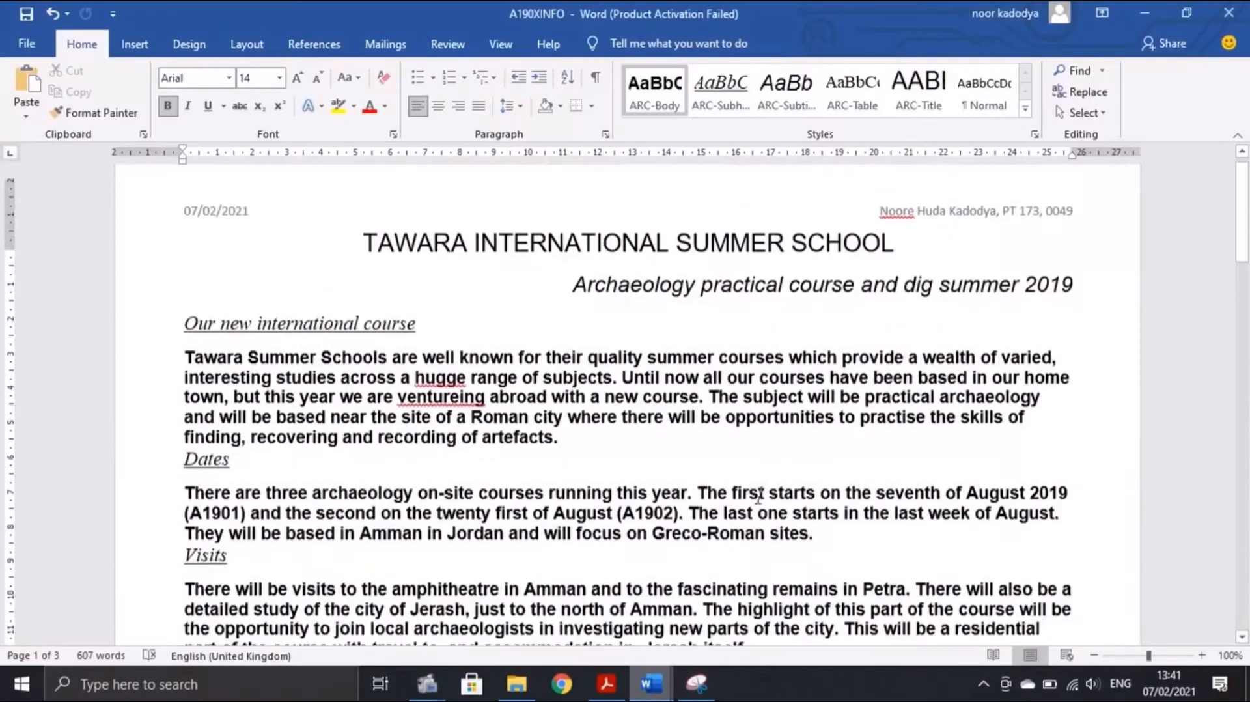
{"action": "scroll", "coordinate": [1201, 480], "scroll_direction": "down", "scroll_amount": 7}
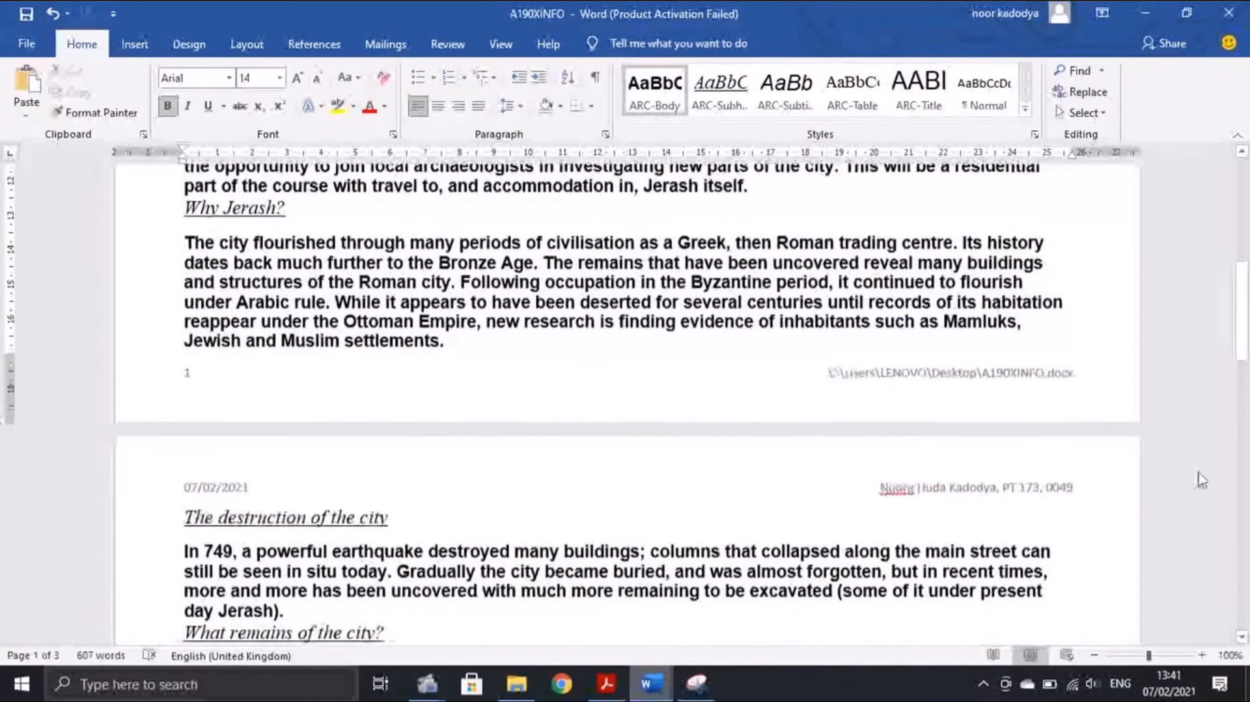
{"action": "scroll", "coordinate": [1201, 479], "scroll_direction": "down", "scroll_amount": 11}
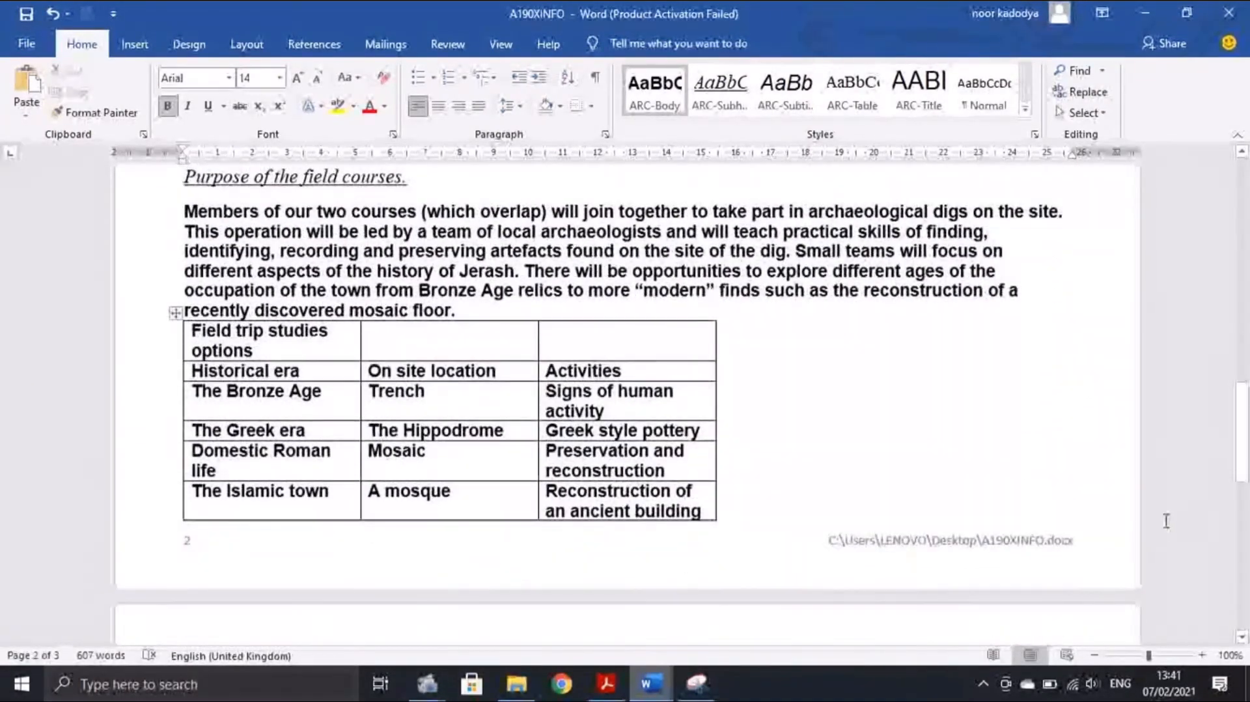
{"action": "scroll", "coordinate": [1164, 521], "scroll_direction": "down", "scroll_amount": 5}
{"action": "scroll", "coordinate": [1054, 387], "scroll_direction": "up", "scroll_amount": 7}
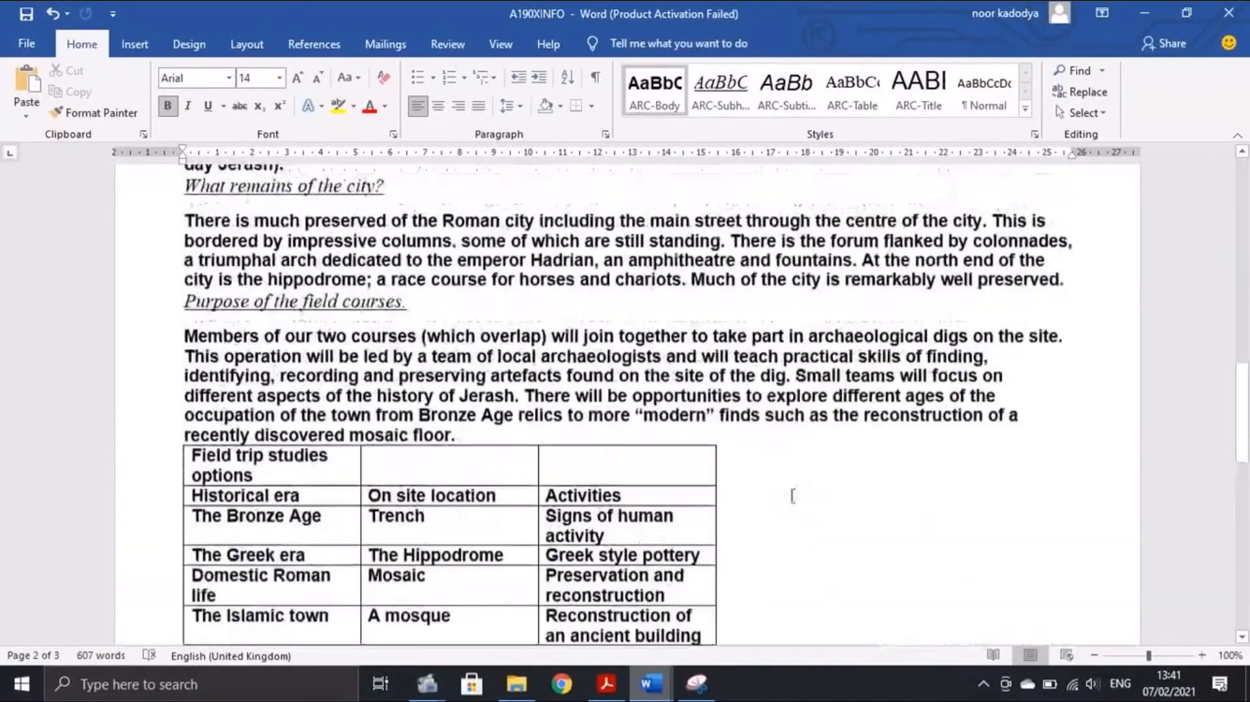
{"action": "scroll", "coordinate": [792, 494], "scroll_direction": "up", "scroll_amount": 15}
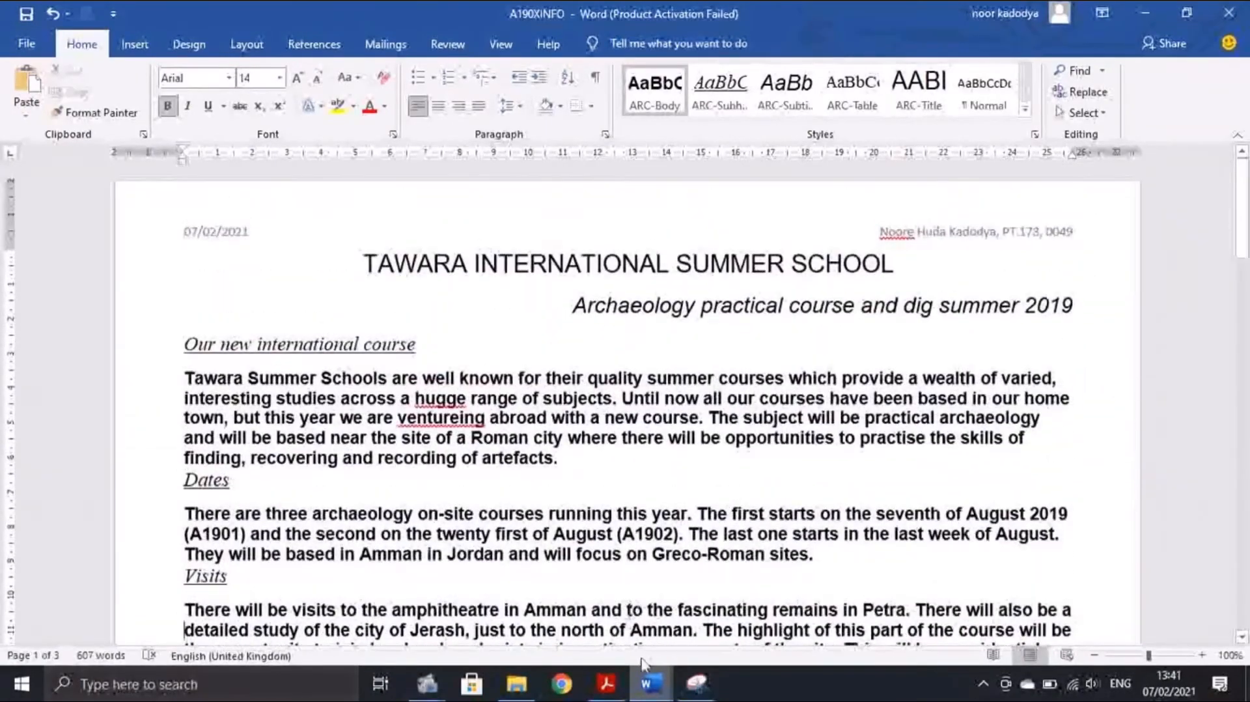
{"action": "left_click", "coordinate": [606, 684]}
Scroll the PDF down to the ARC house style table and question 5
{"action": "scroll", "coordinate": [584, 312], "scroll_direction": "down", "scroll_amount": 8}
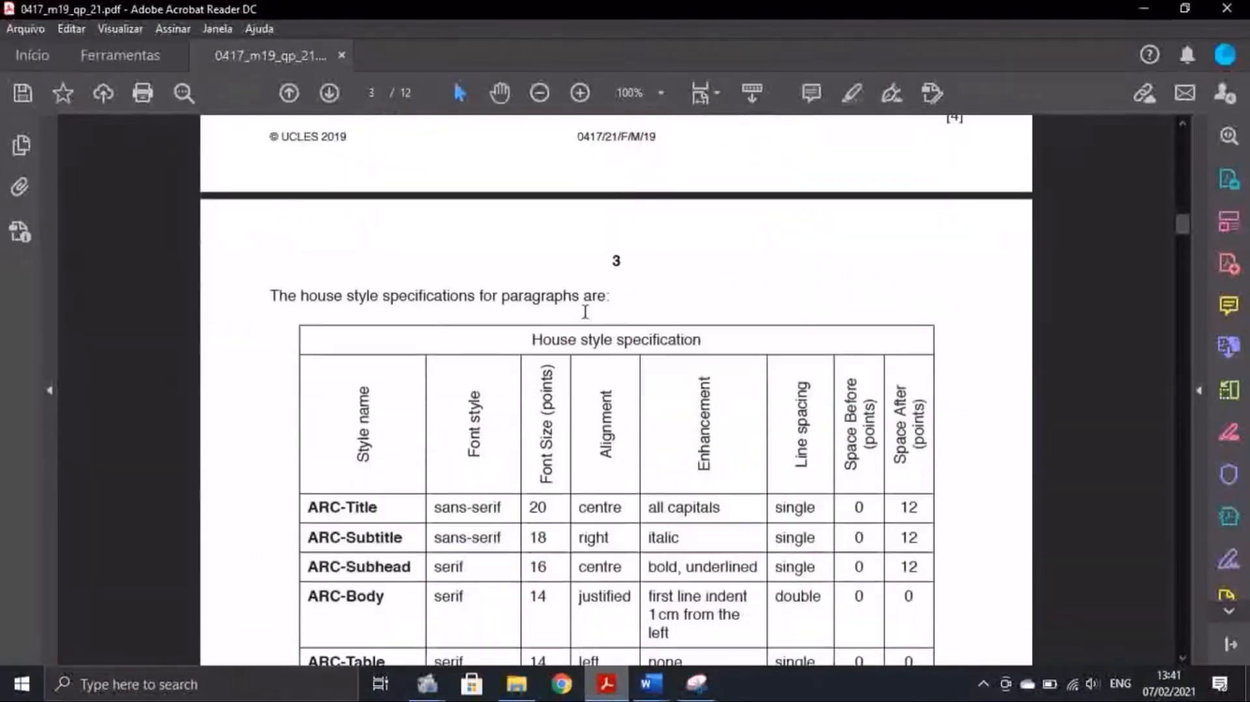
{"action": "scroll", "coordinate": [572, 309], "scroll_direction": "down", "scroll_amount": 1}
{"action": "scroll", "coordinate": [430, 270], "scroll_direction": "down", "scroll_amount": 1}
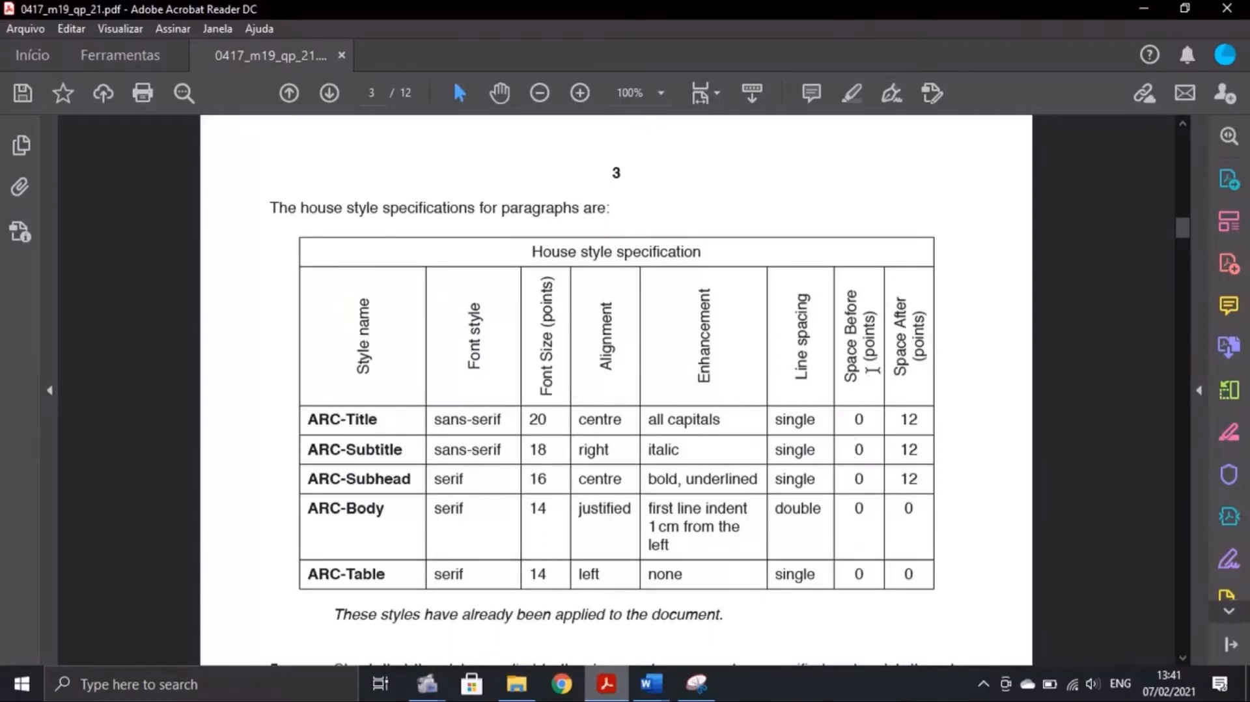
{"action": "scroll", "coordinate": [475, 449], "scroll_direction": "down", "scroll_amount": 3}
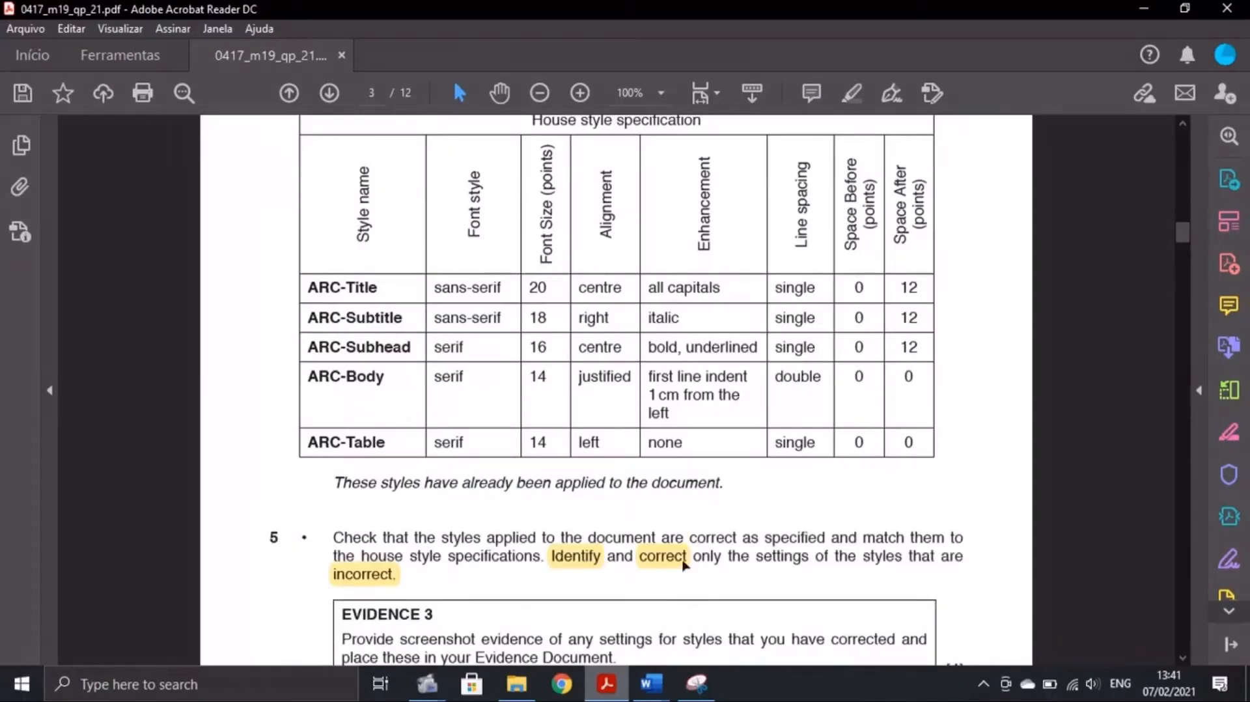
Bring the A190XINFO archaeology document in Word back to the front
{"action": "left_click", "coordinate": [696, 683]}
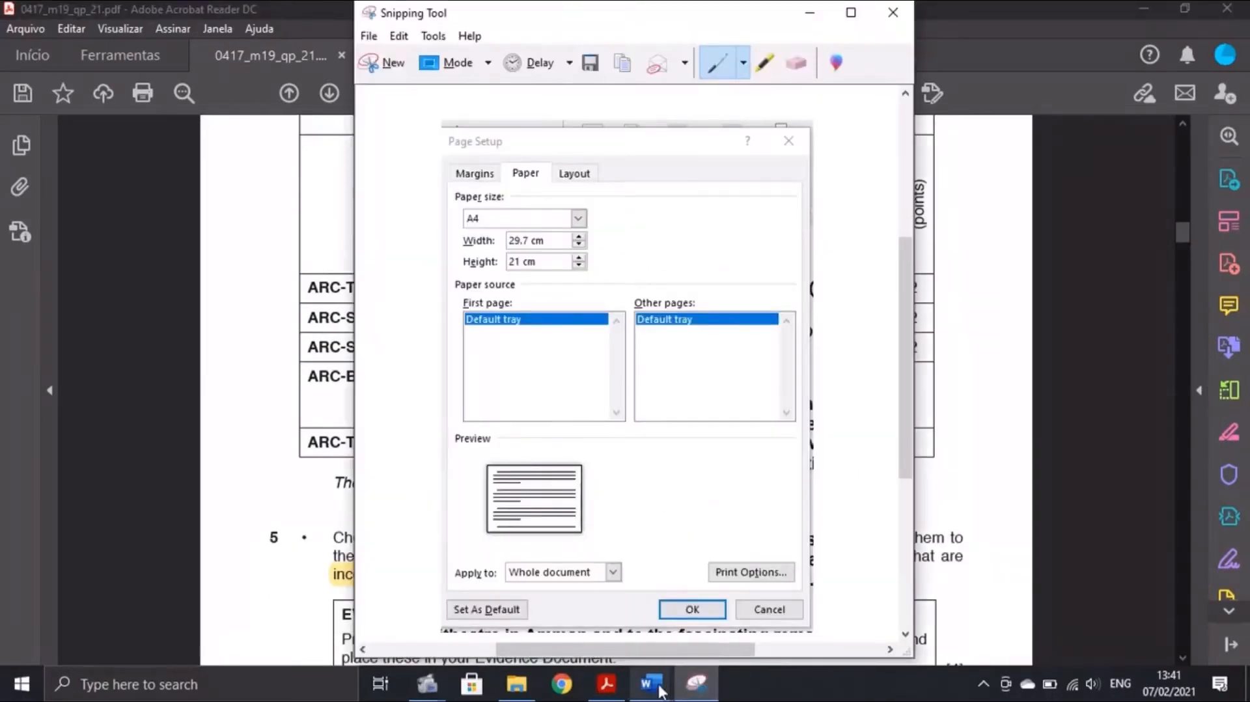
{"action": "mouse_move", "coordinate": [661, 689]}
{"action": "left_click", "coordinate": [742, 598]}
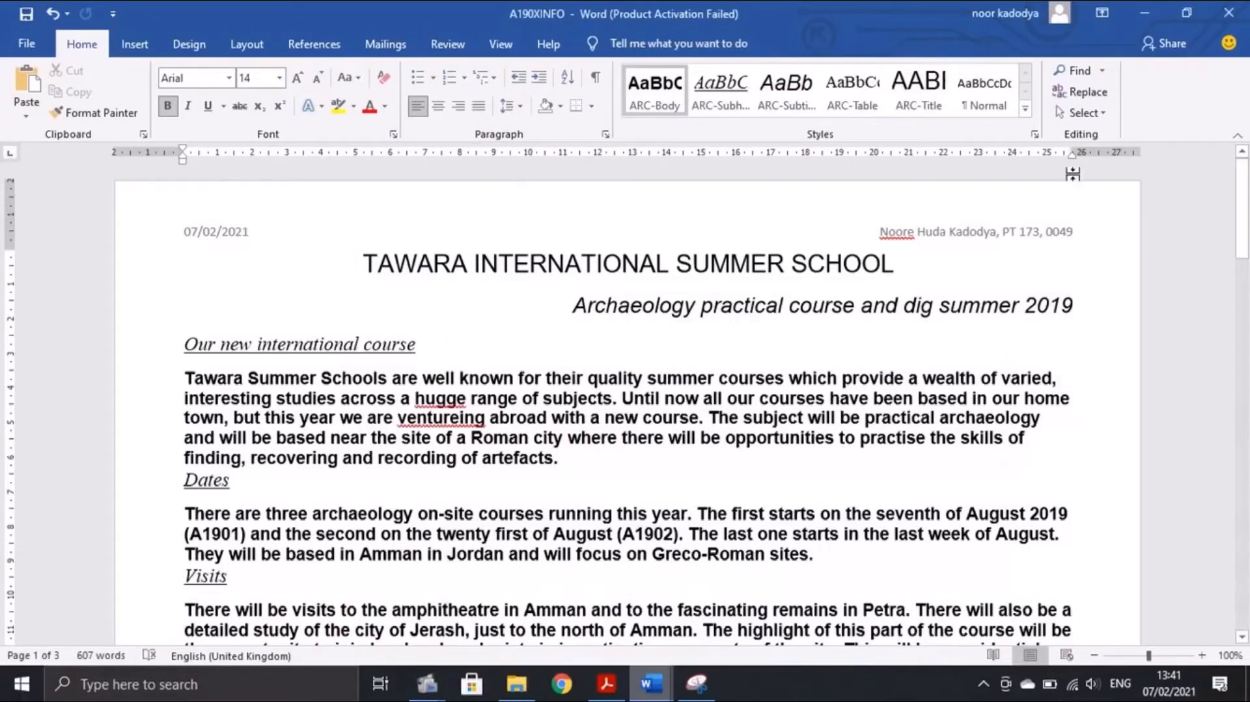
Open the document's style list, compare it with the specification PDF, then close it
{"action": "left_click", "coordinate": [1034, 134]}
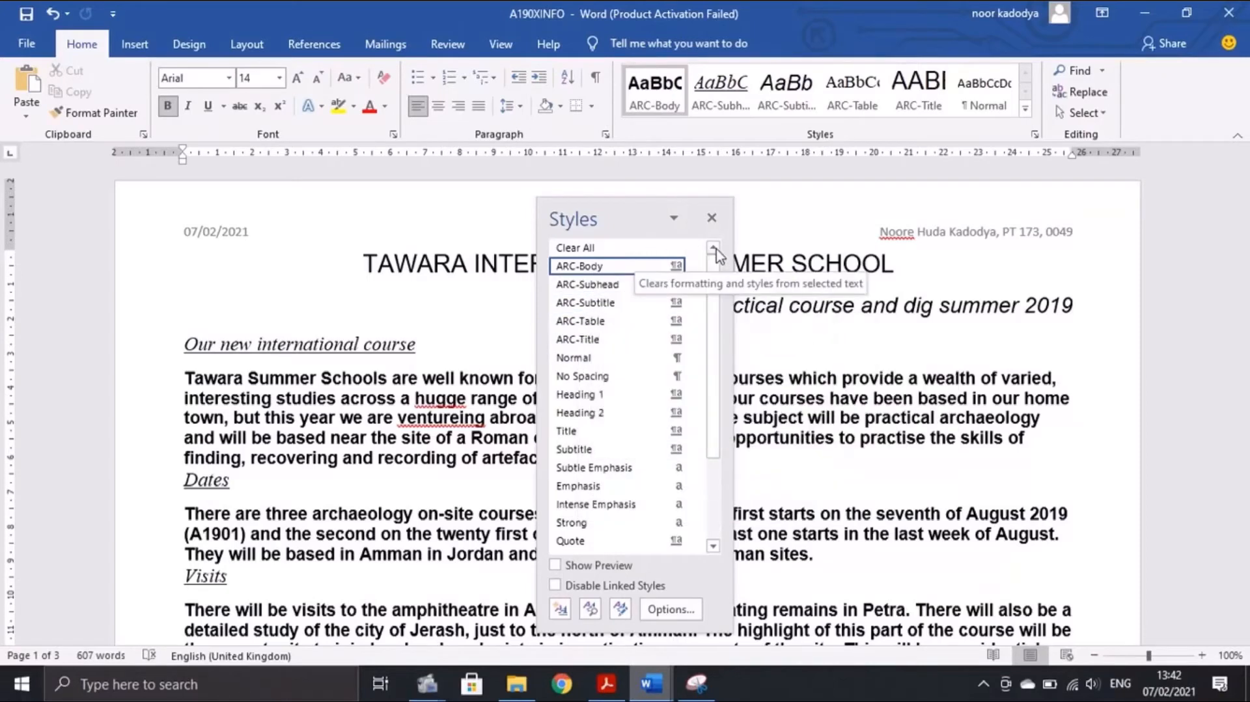
{"action": "left_click", "coordinate": [606, 683]}
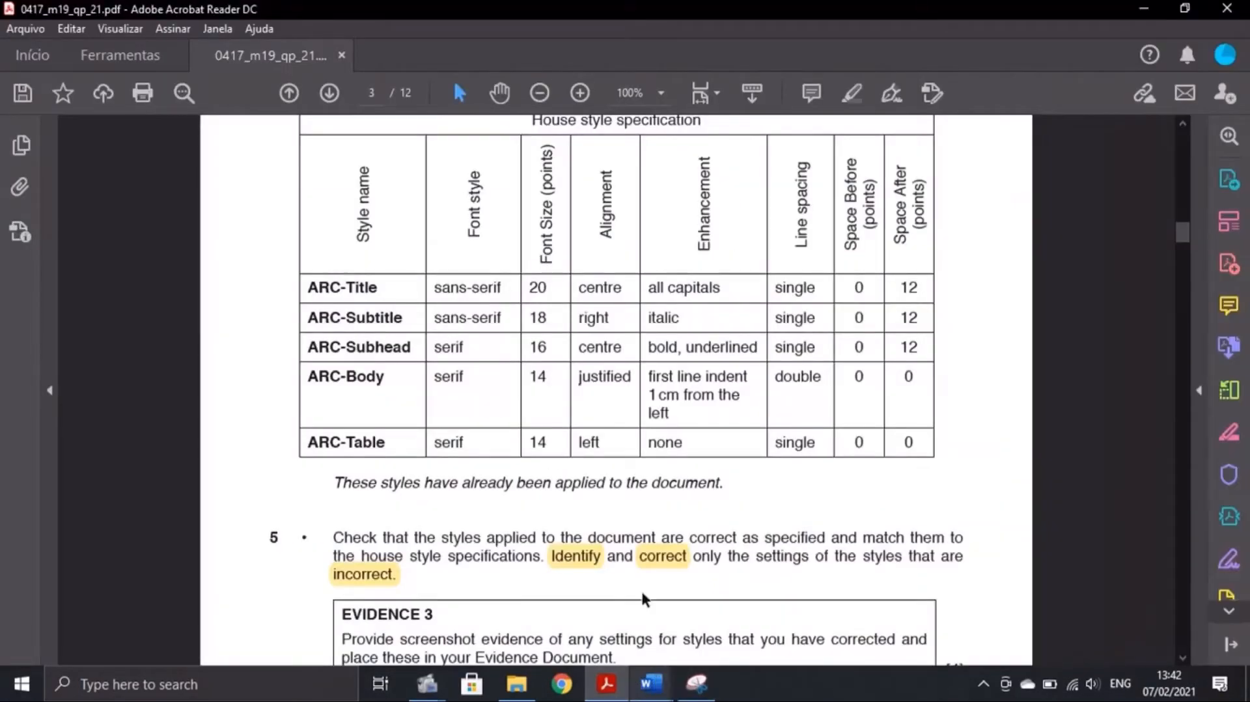
{"action": "left_click", "coordinate": [659, 683]}
{"action": "left_click", "coordinate": [674, 593]}
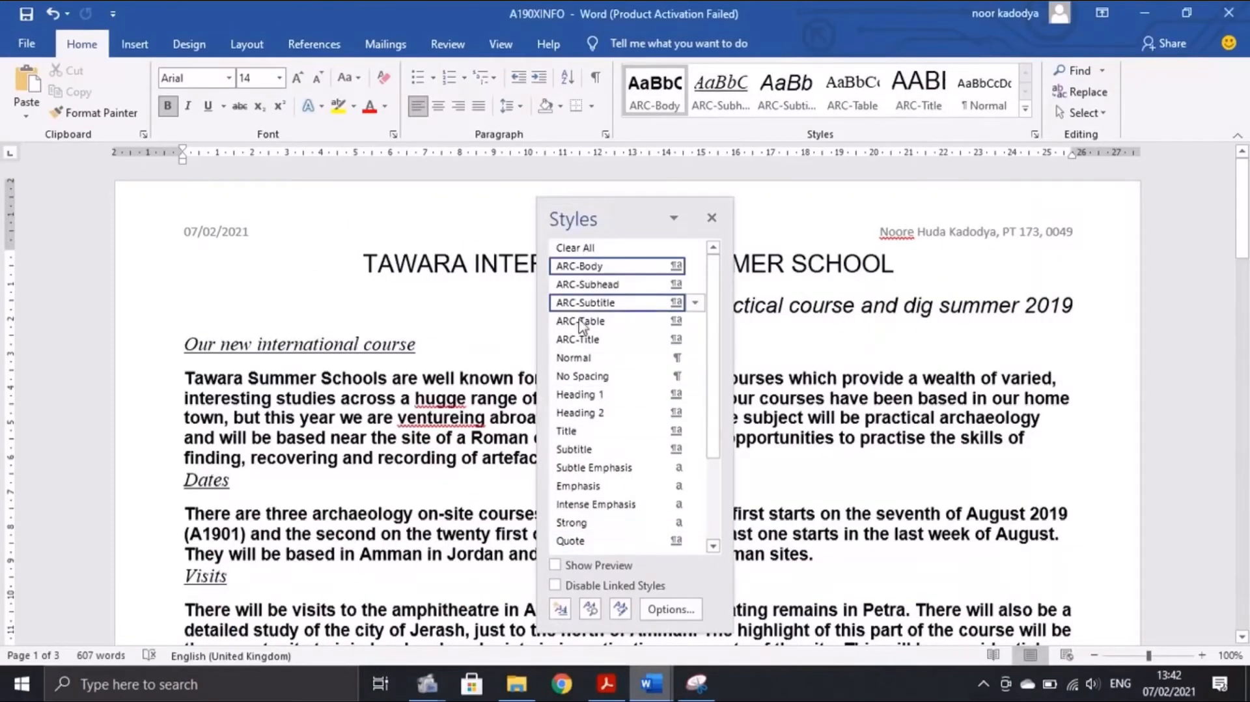
{"action": "left_click", "coordinate": [711, 217]}
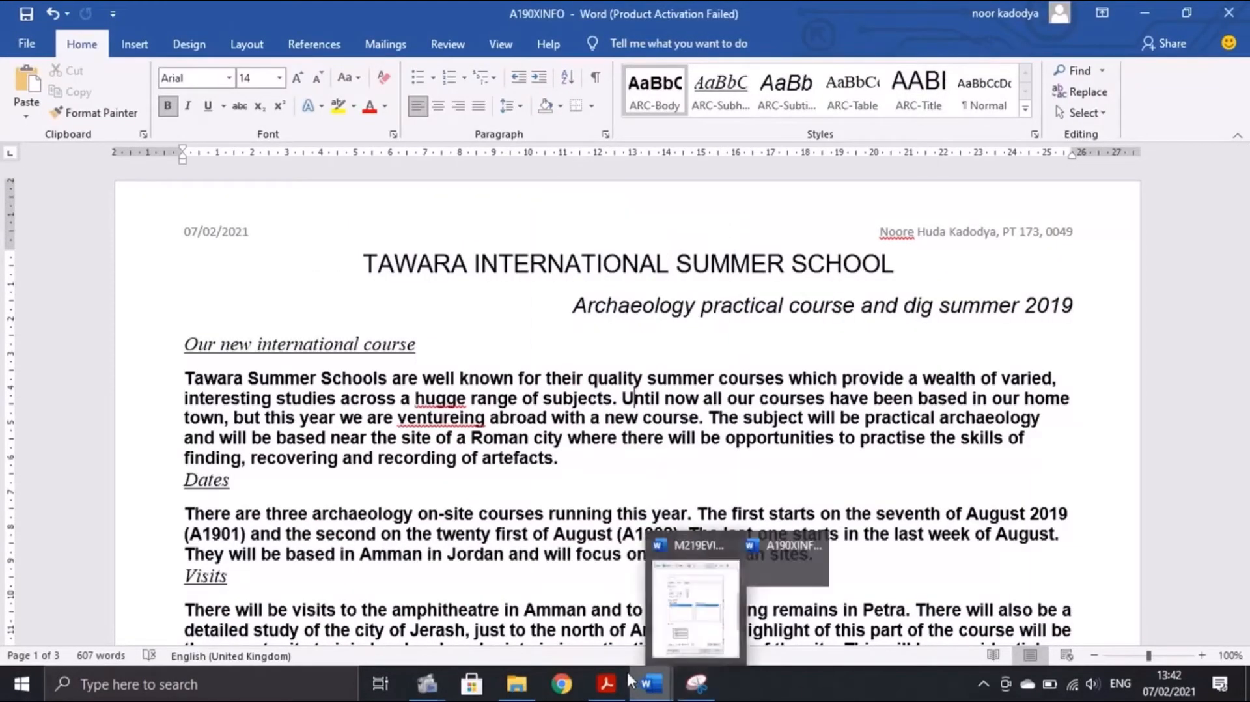
Read through the house style specification in the Acrobat PDF
{"action": "left_click", "coordinate": [605, 683]}
{"action": "scroll", "coordinate": [519, 480], "scroll_direction": "down", "scroll_amount": 3}
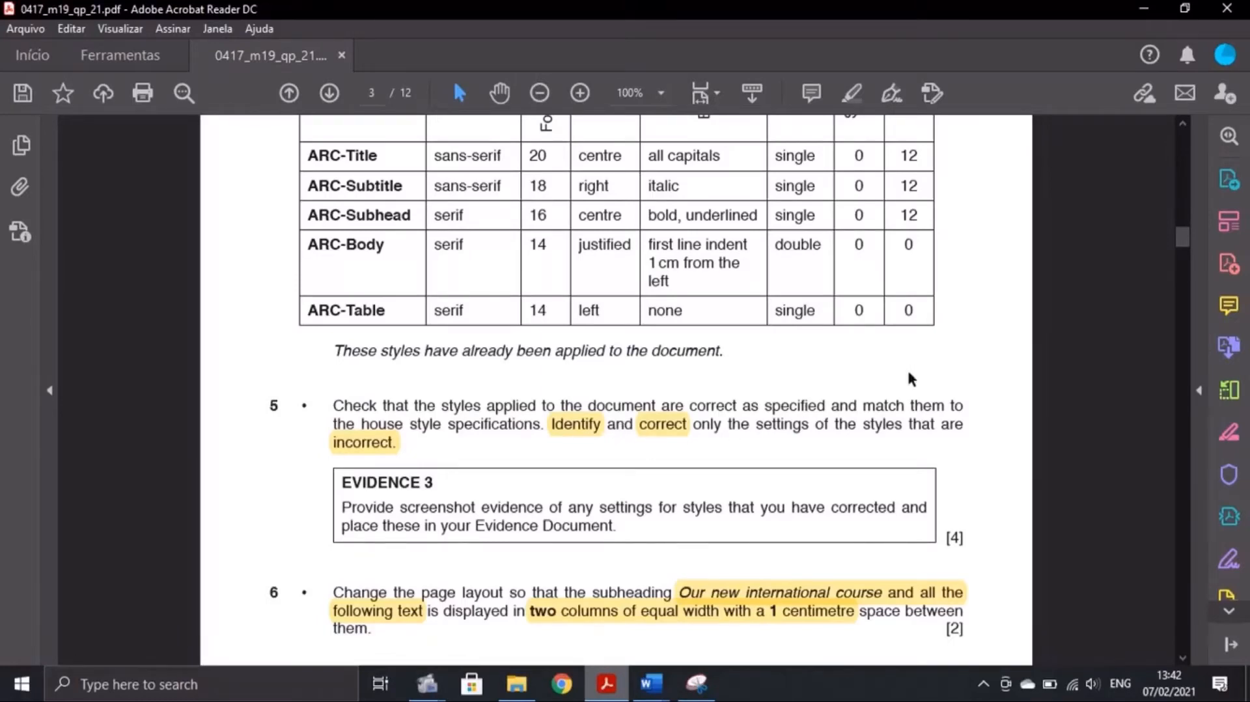
{"action": "scroll", "coordinate": [534, 354], "scroll_direction": "up", "scroll_amount": 1}
{"action": "scroll", "coordinate": [586, 404], "scroll_direction": "down", "scroll_amount": 2}
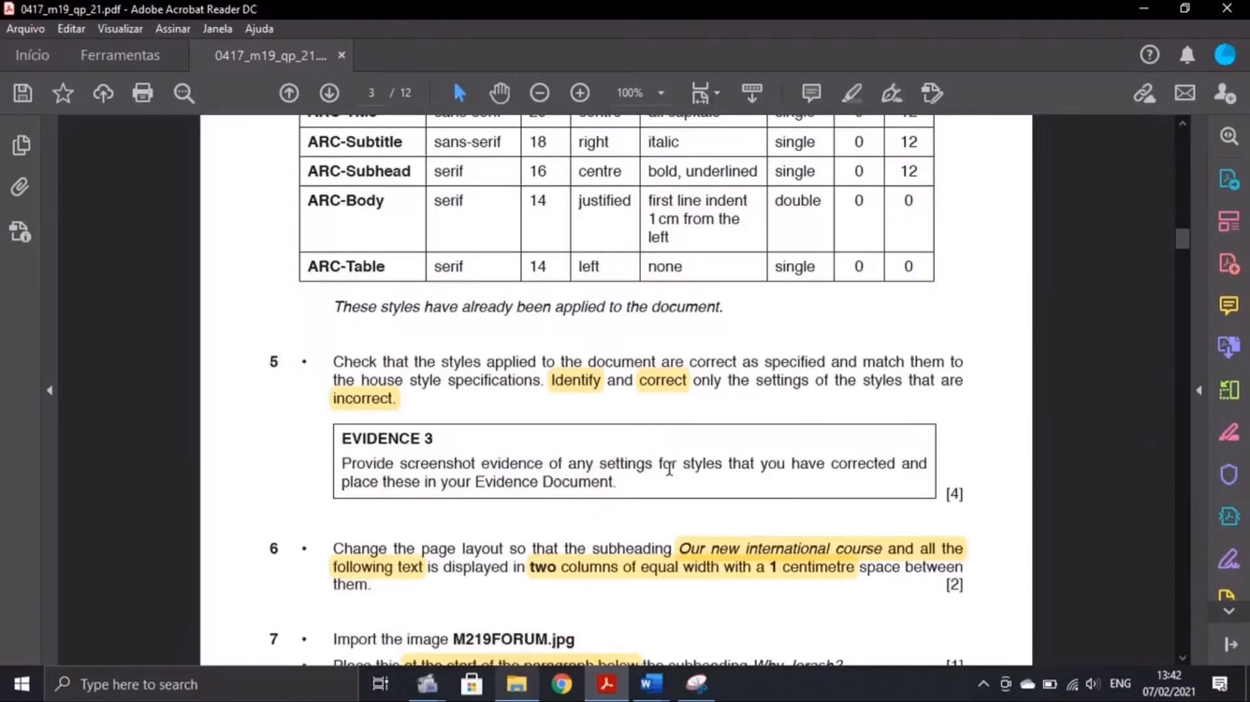
{"action": "scroll", "coordinate": [826, 431], "scroll_direction": "up", "scroll_amount": 2}
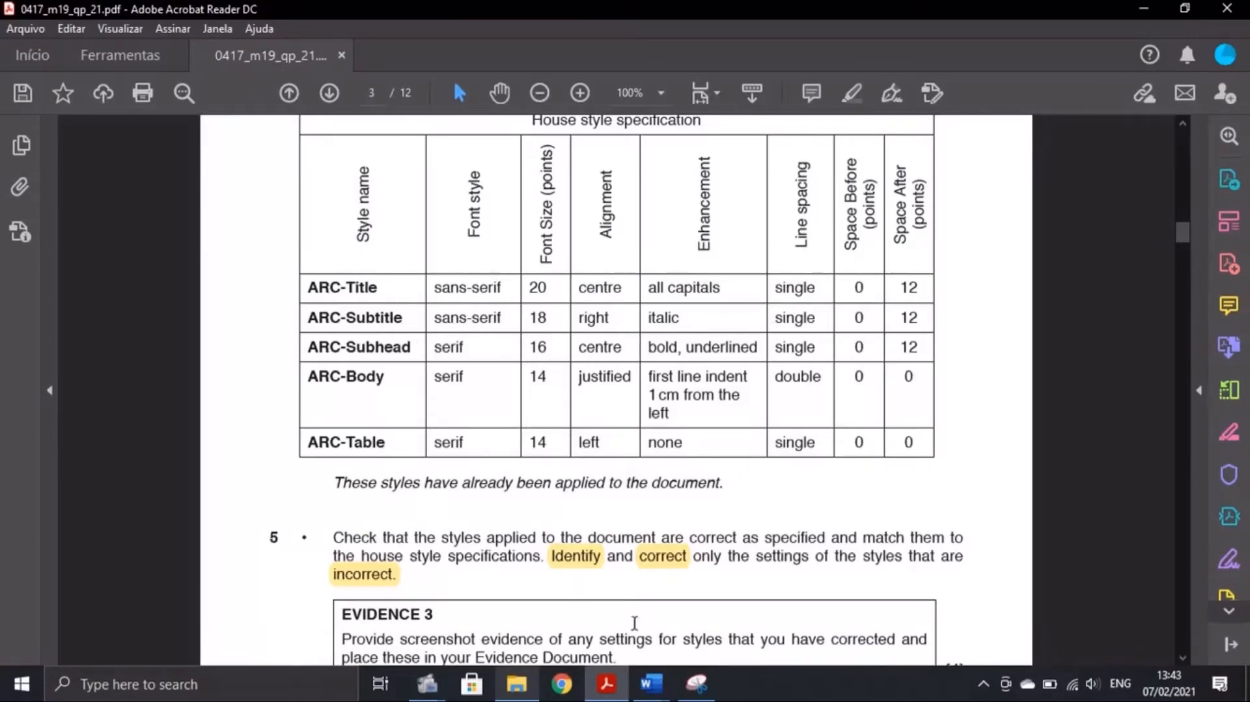
Return to A190XINFO and open the Styles pane listing the ARC styles
{"action": "left_click", "coordinate": [646, 688]}
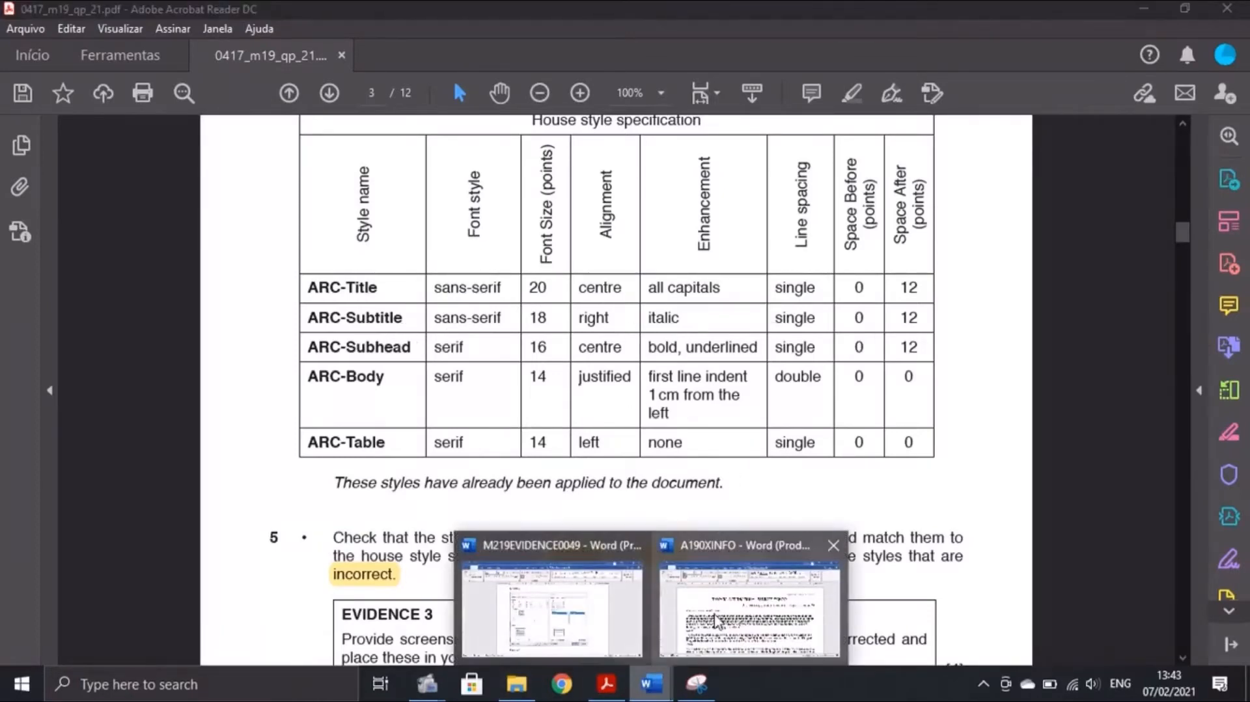
{"action": "left_click", "coordinate": [716, 622]}
{"action": "left_click", "coordinate": [1034, 134]}
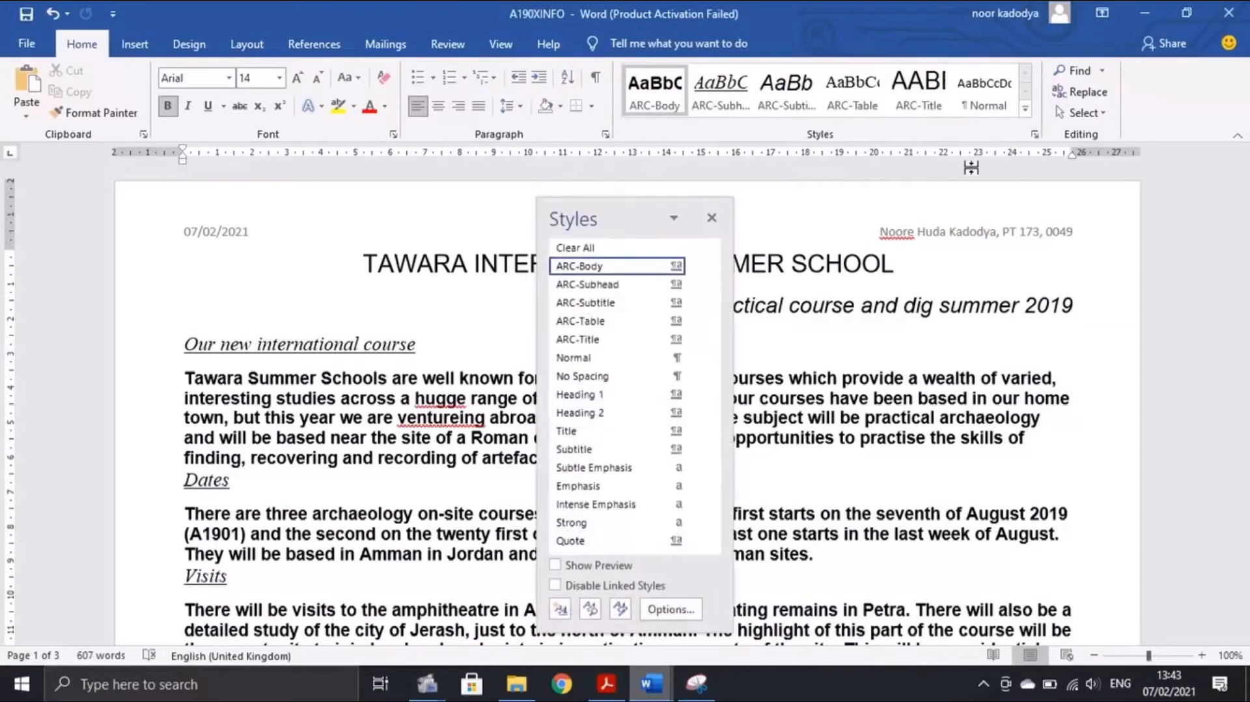
{"action": "right_click", "coordinate": [613, 339]}
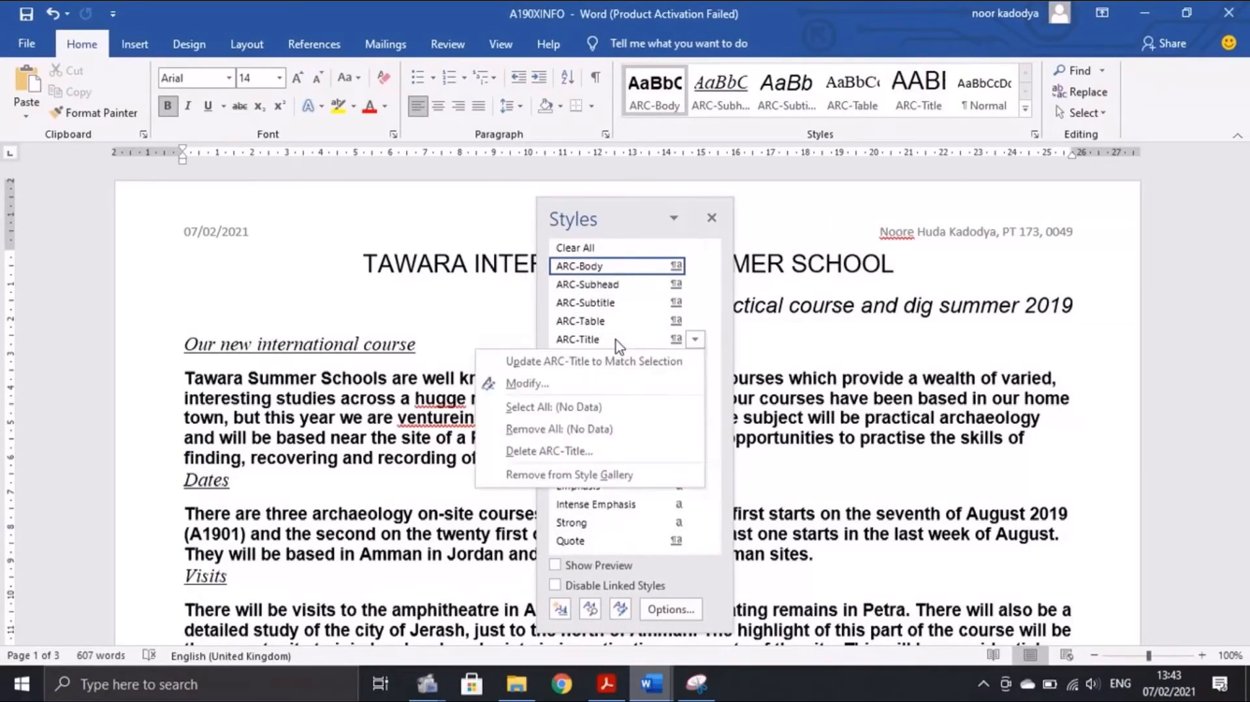
{"action": "left_click", "coordinate": [586, 383]}
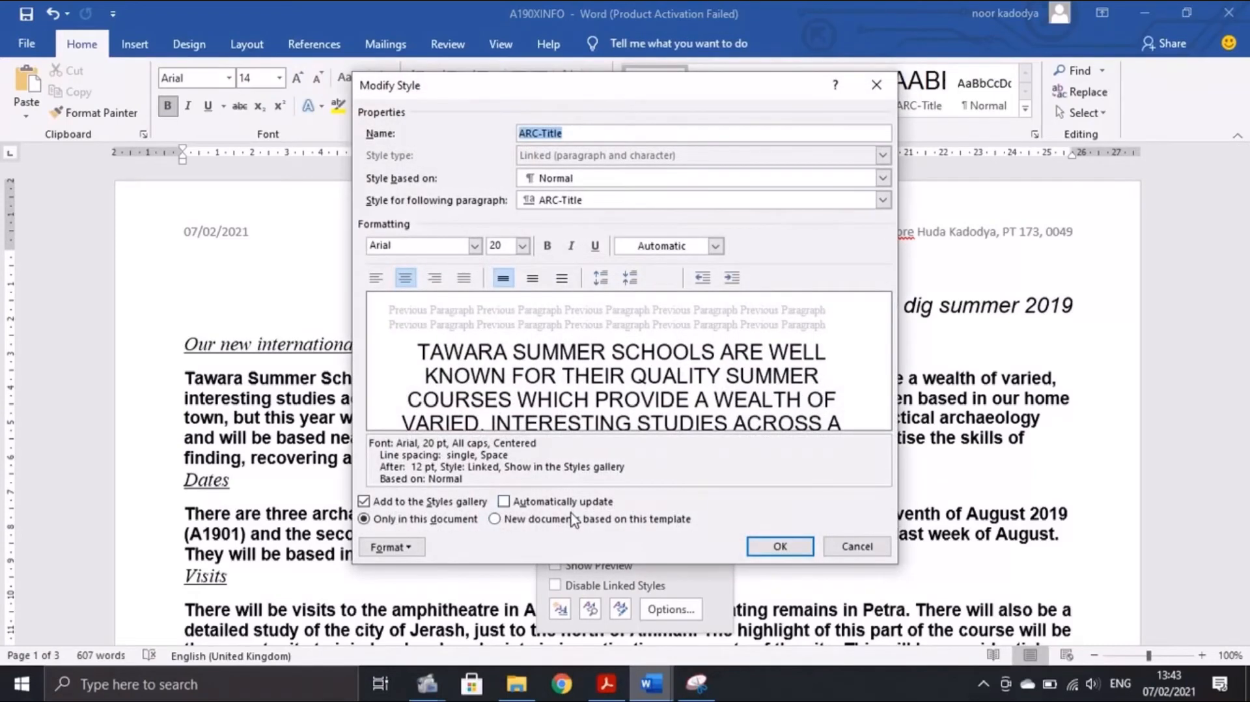
{"action": "left_click", "coordinate": [610, 665]}
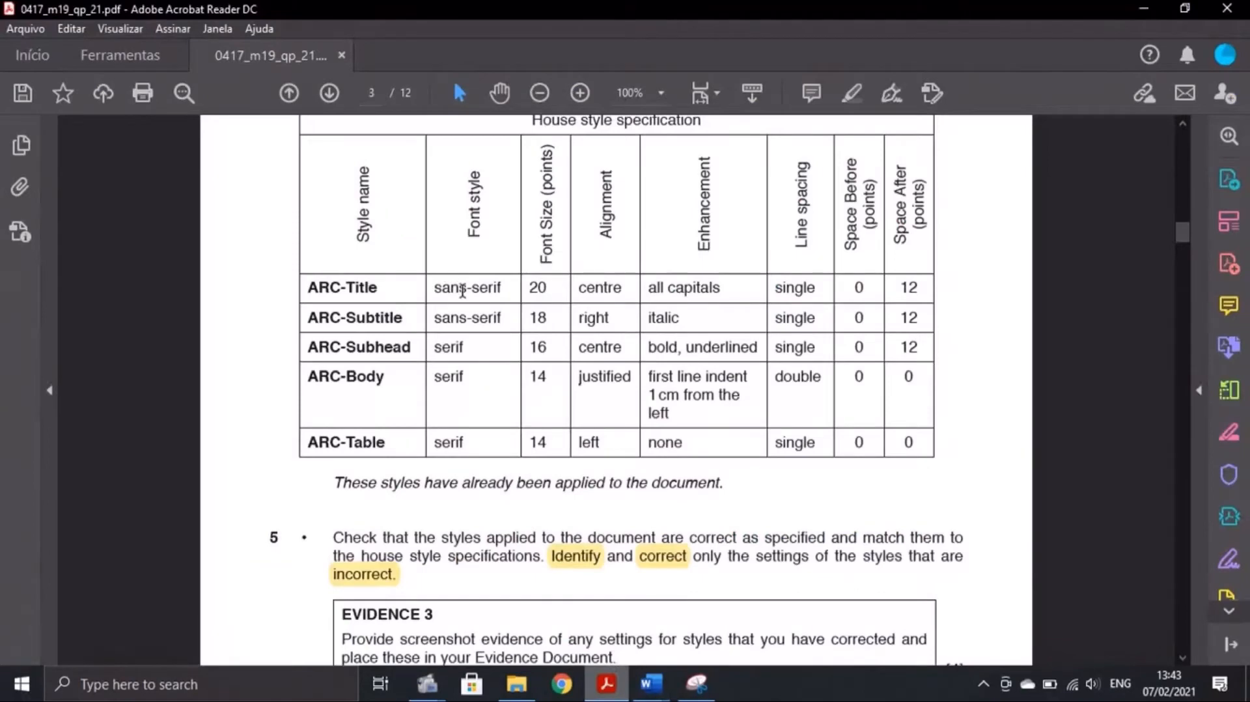
{"action": "left_click", "coordinate": [651, 683]}
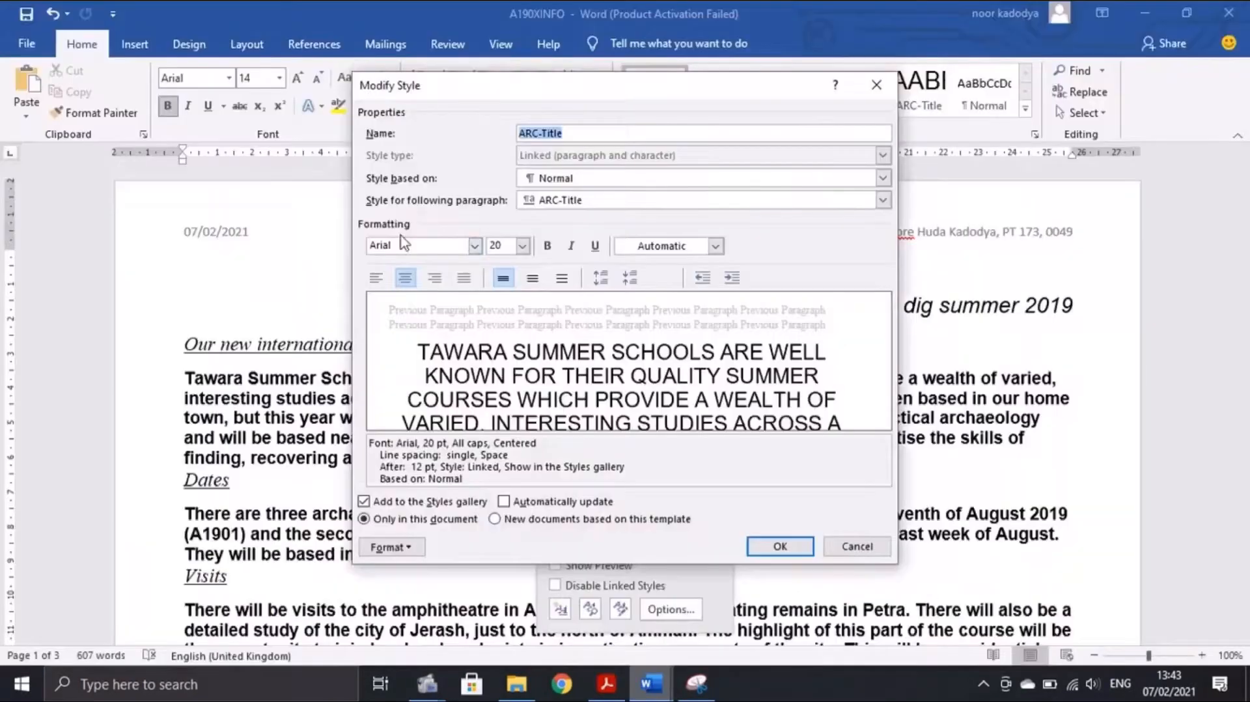
{"action": "left_click", "coordinate": [405, 245]}
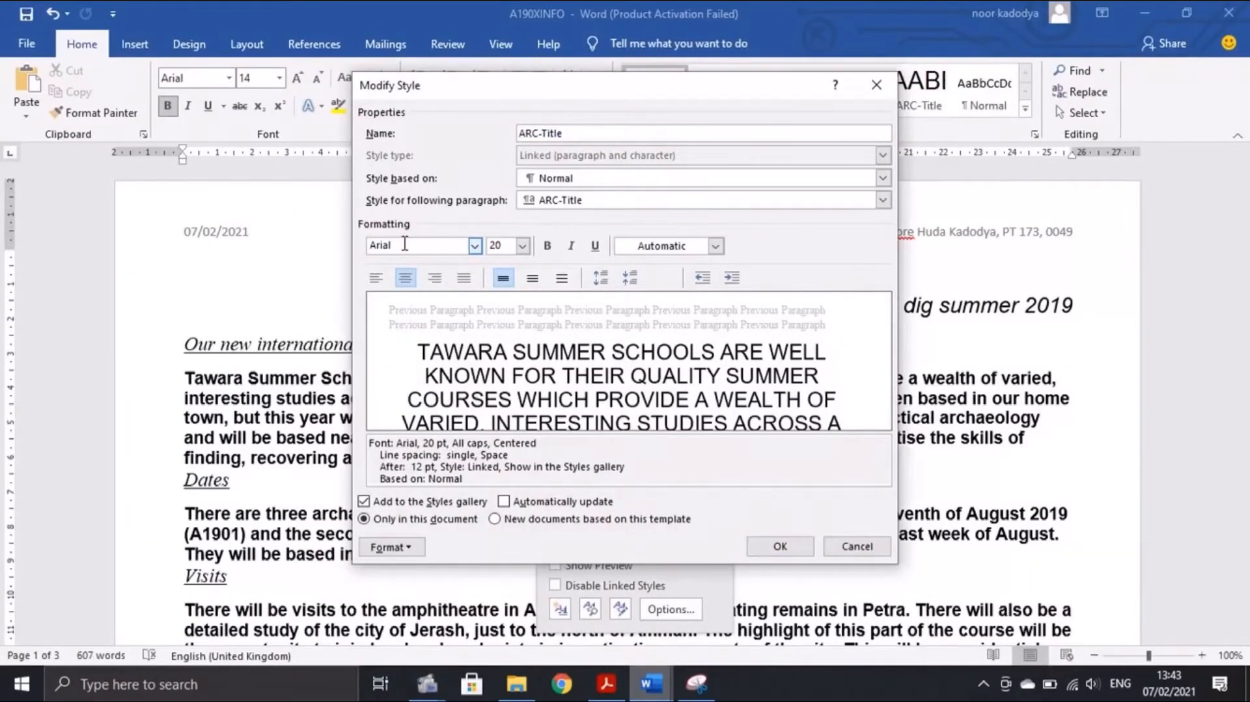
{"action": "left_click", "coordinate": [607, 683]}
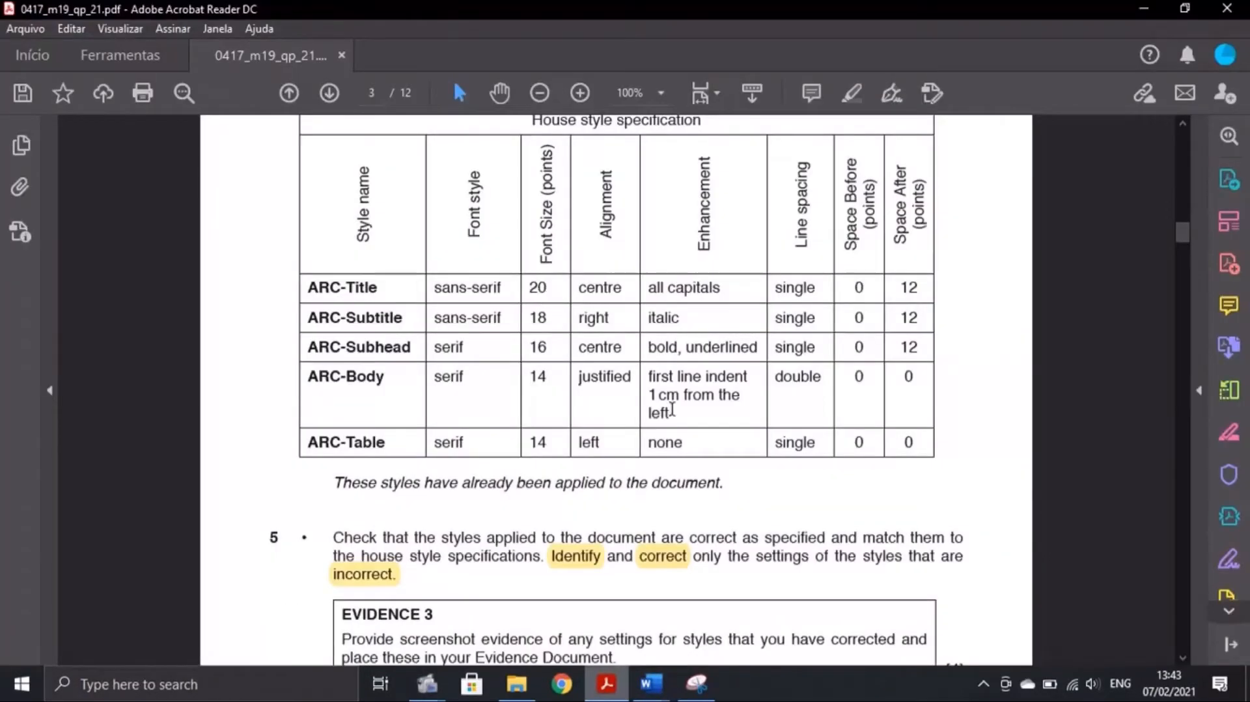
{"action": "left_click", "coordinate": [656, 685]}
{"action": "left_click", "coordinate": [716, 611]}
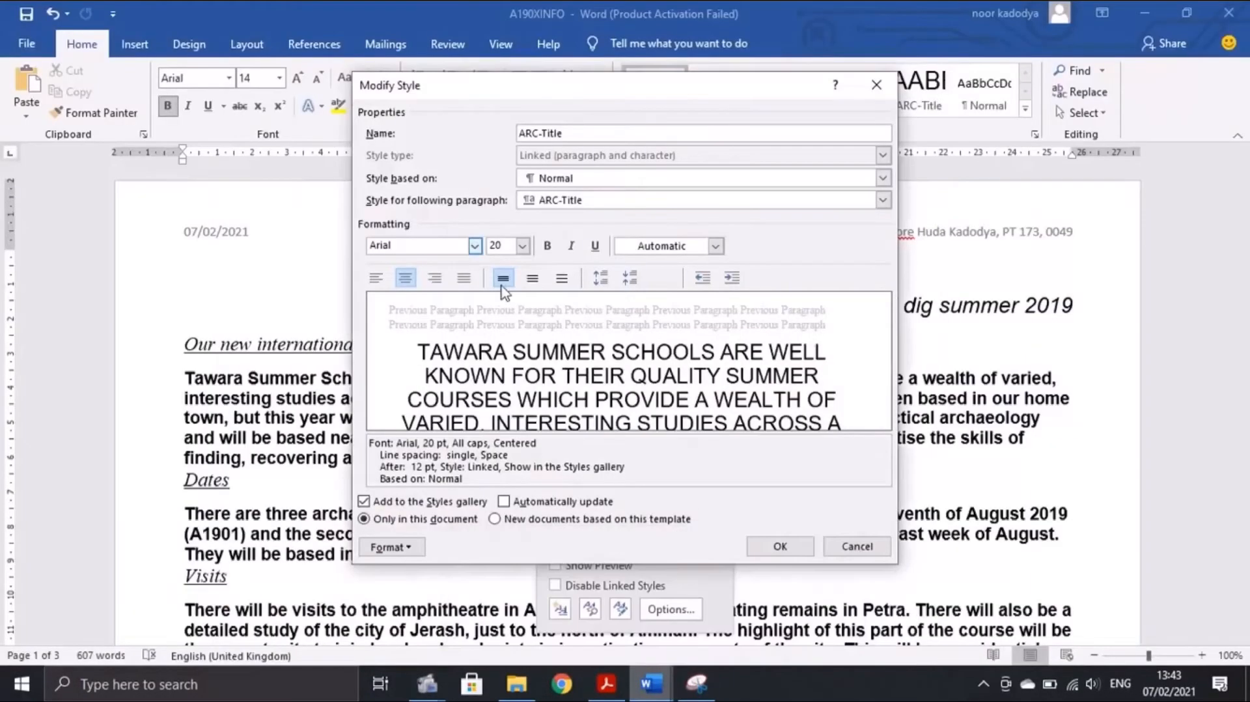
{"action": "left_click", "coordinate": [608, 680]}
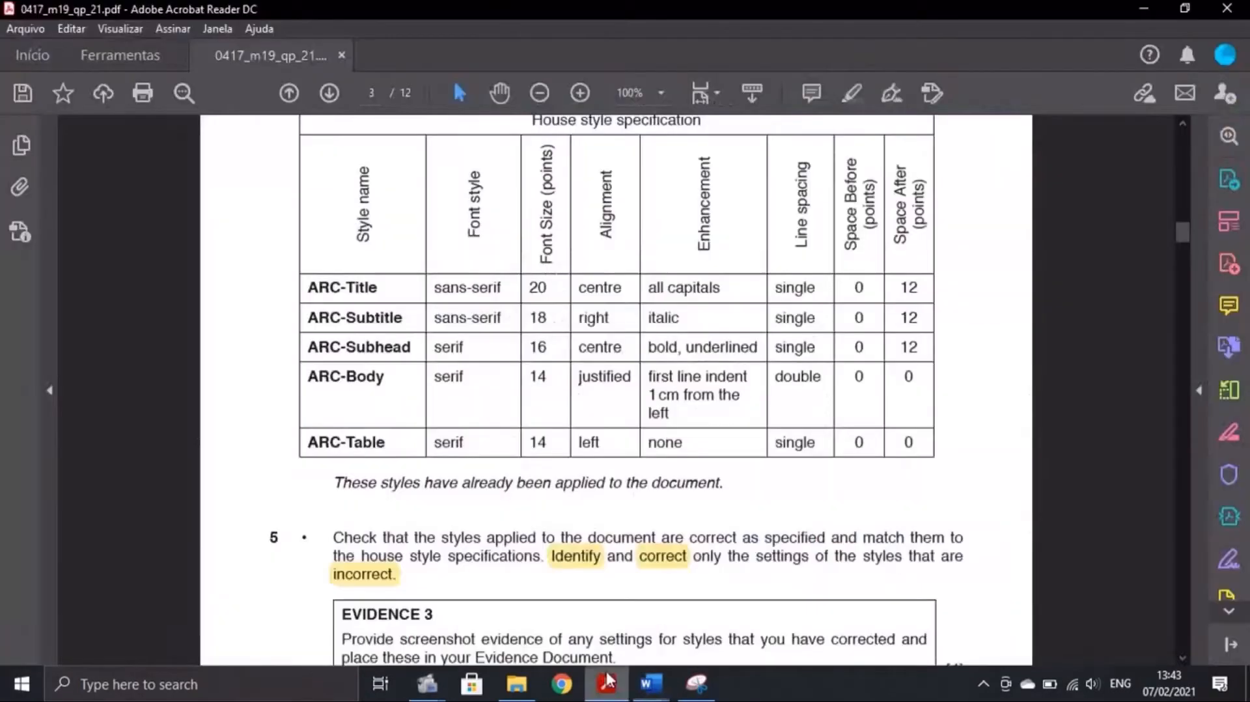
{"action": "left_click", "coordinate": [650, 683]}
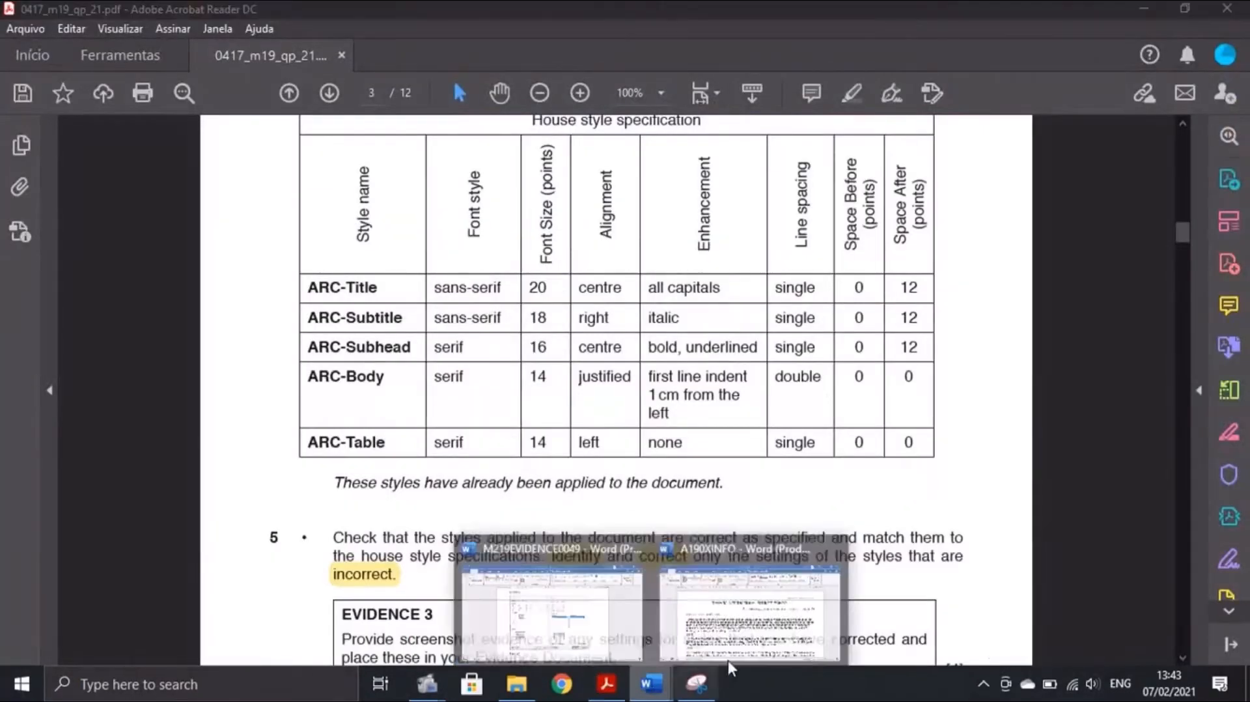
{"action": "left_click", "coordinate": [727, 660]}
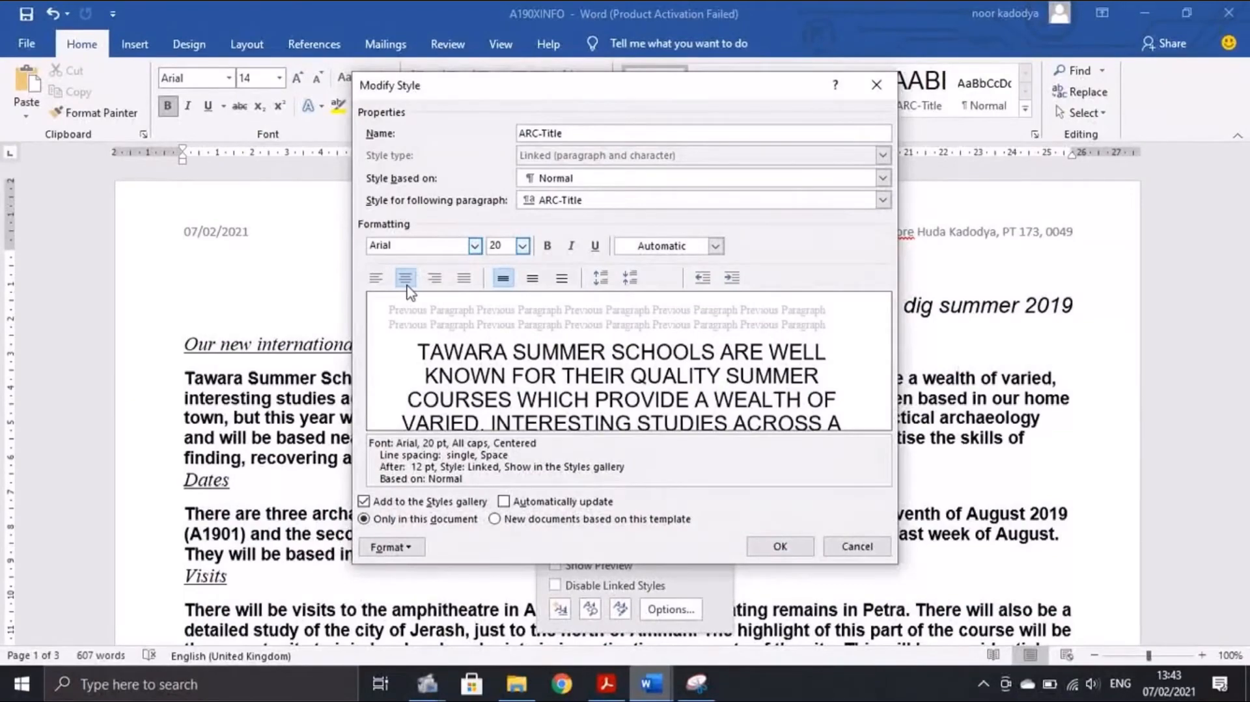
{"action": "left_click", "coordinate": [606, 682]}
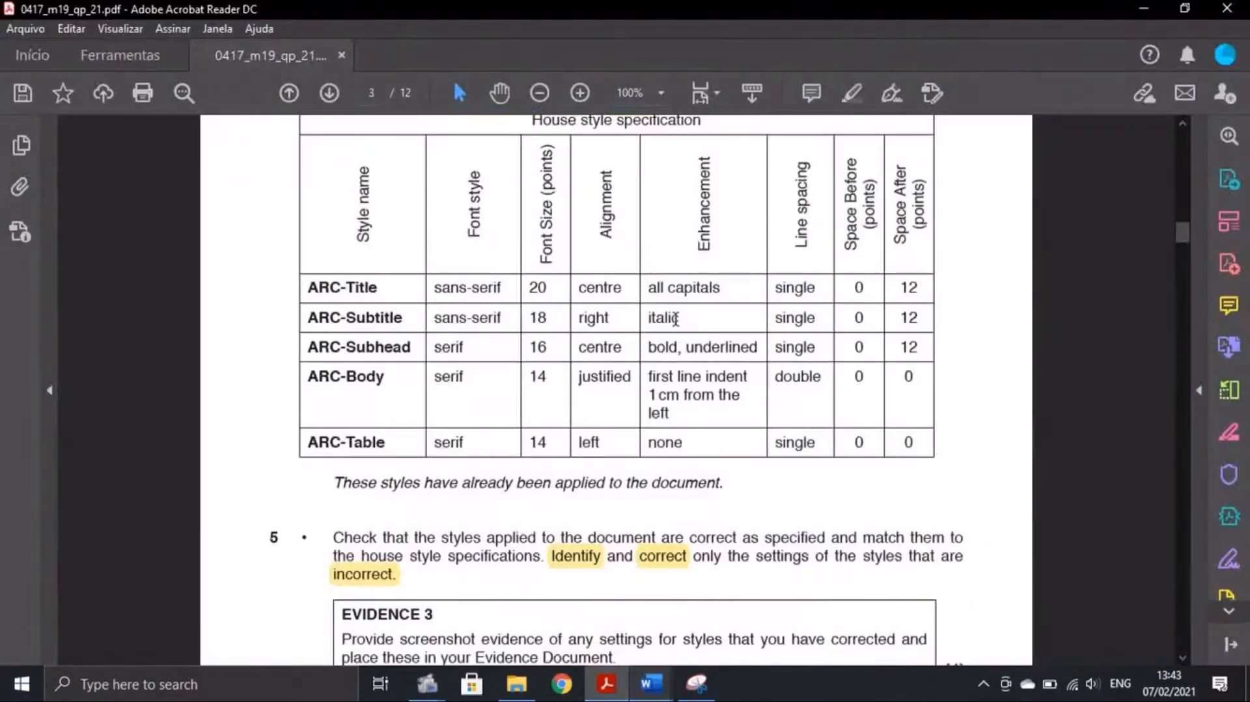
{"action": "left_click", "coordinate": [654, 693]}
{"action": "left_click", "coordinate": [730, 641]}
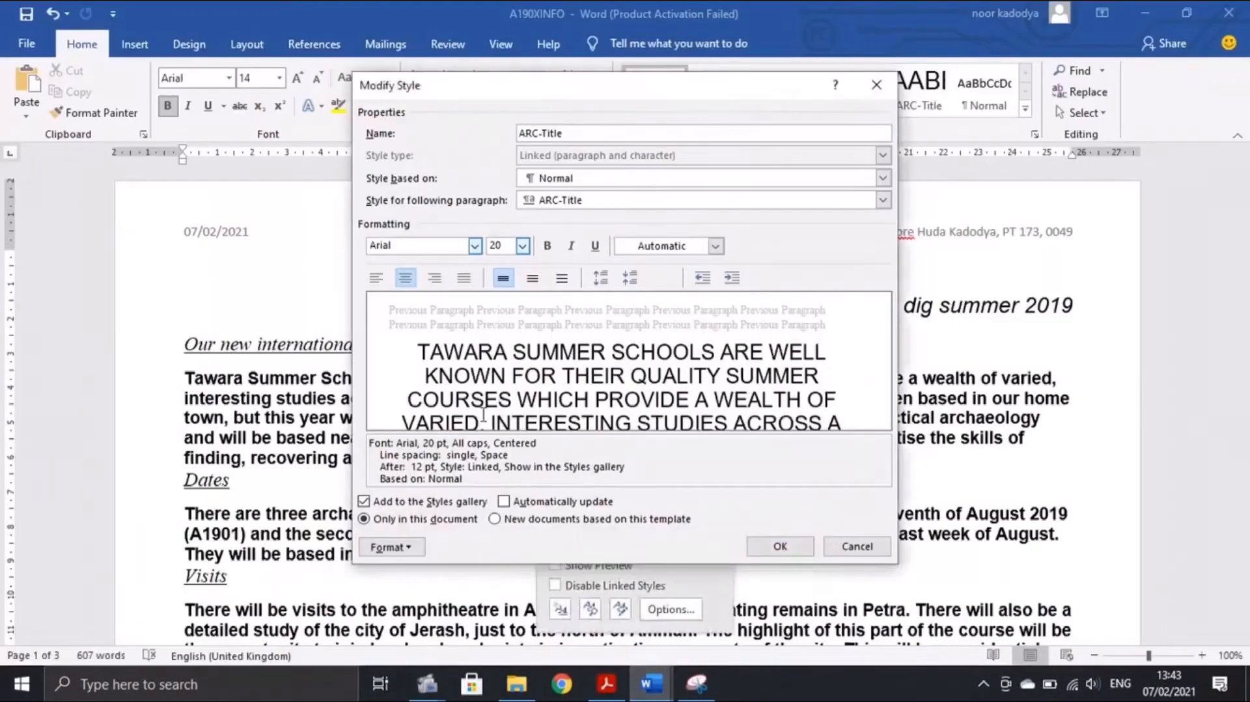
{"action": "left_click", "coordinate": [410, 548]}
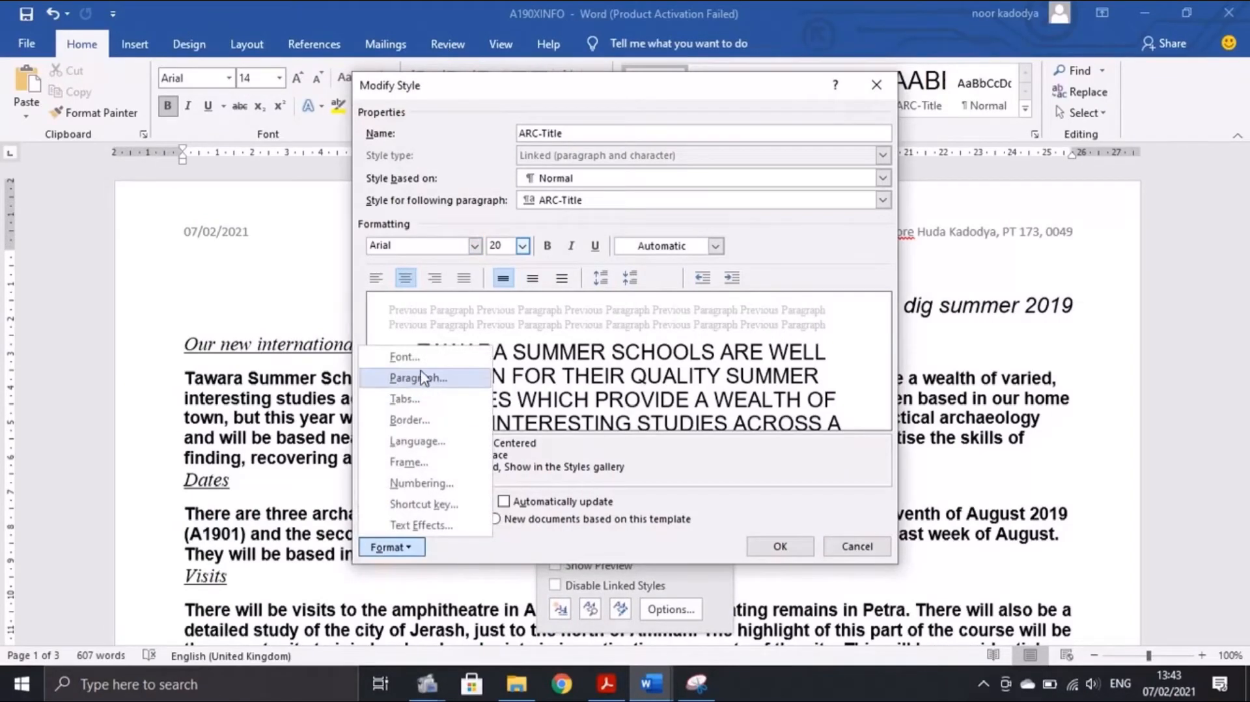
{"action": "left_click", "coordinate": [412, 359]}
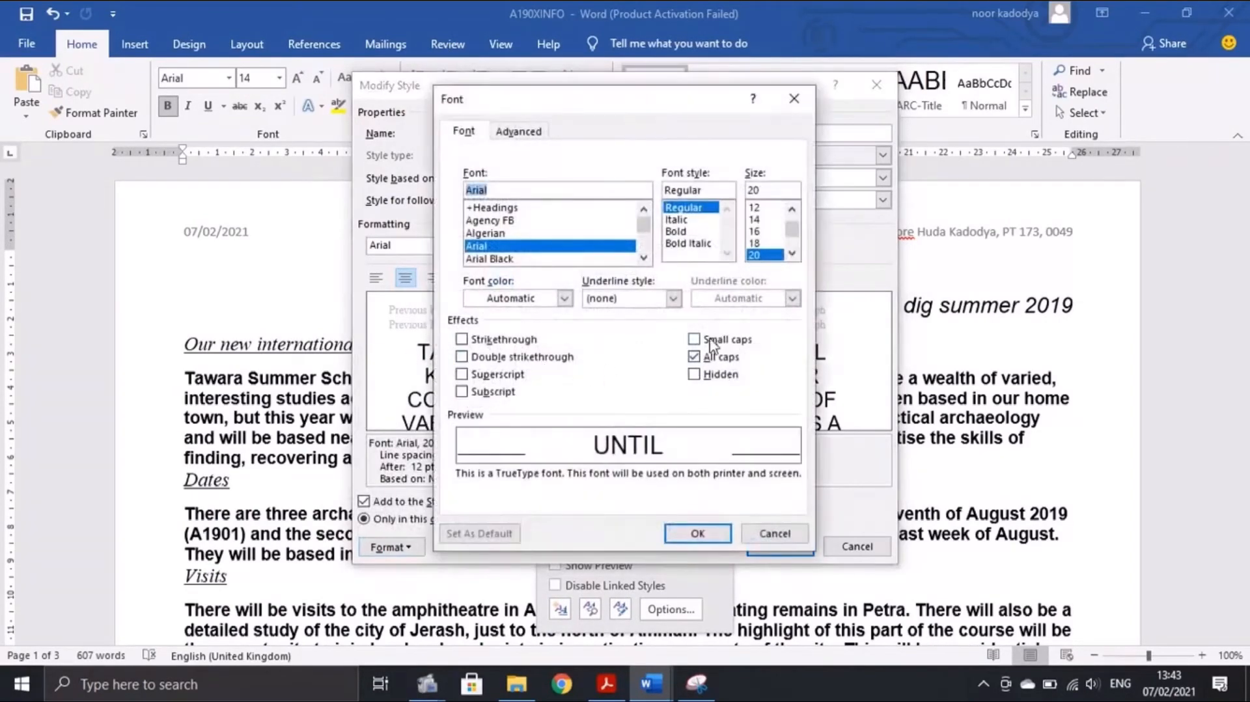
{"action": "left_click", "coordinate": [697, 533]}
{"action": "left_click", "coordinate": [607, 684]}
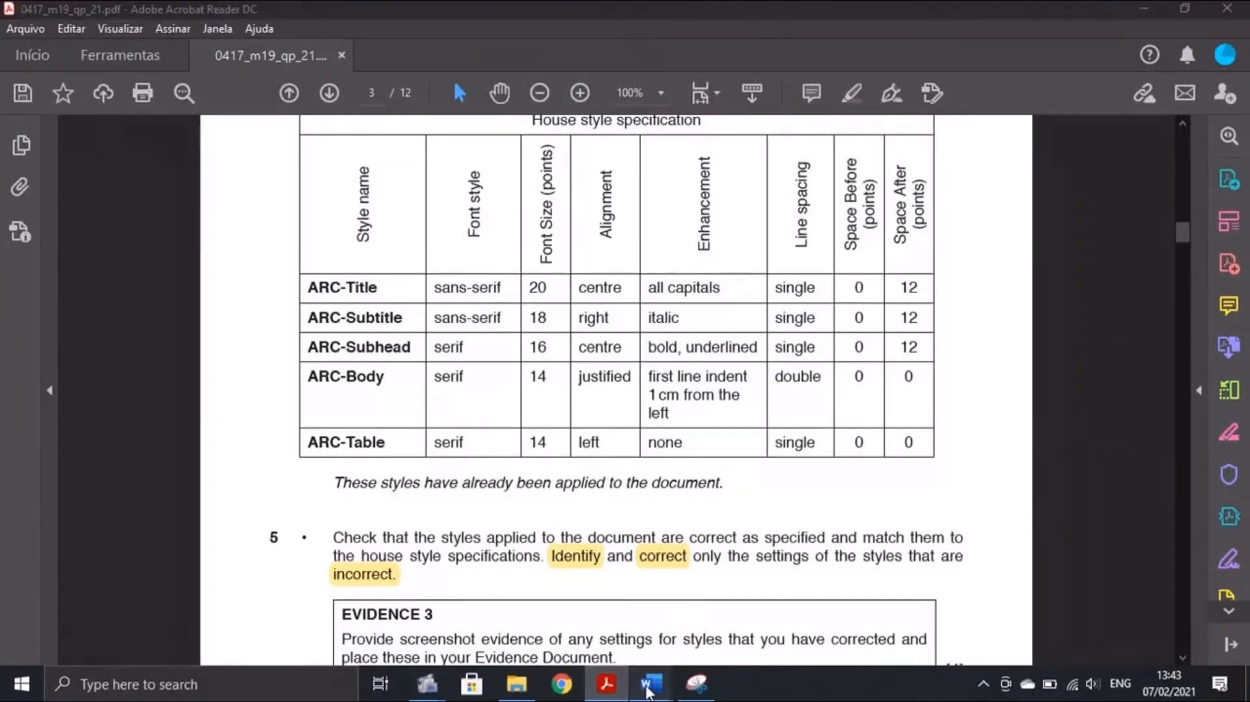
{"action": "mouse_move", "coordinate": [651, 683]}
{"action": "left_click", "coordinate": [726, 605]}
{"action": "left_click", "coordinate": [417, 548]}
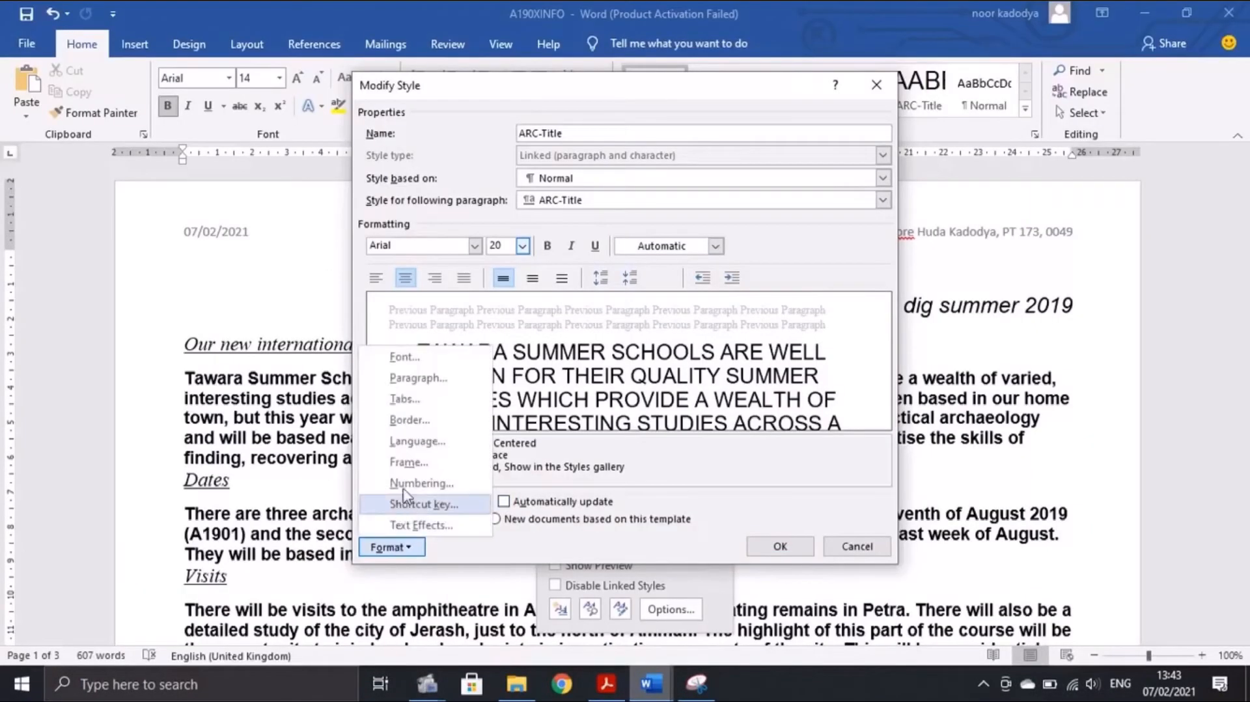
{"action": "left_click", "coordinate": [416, 377]}
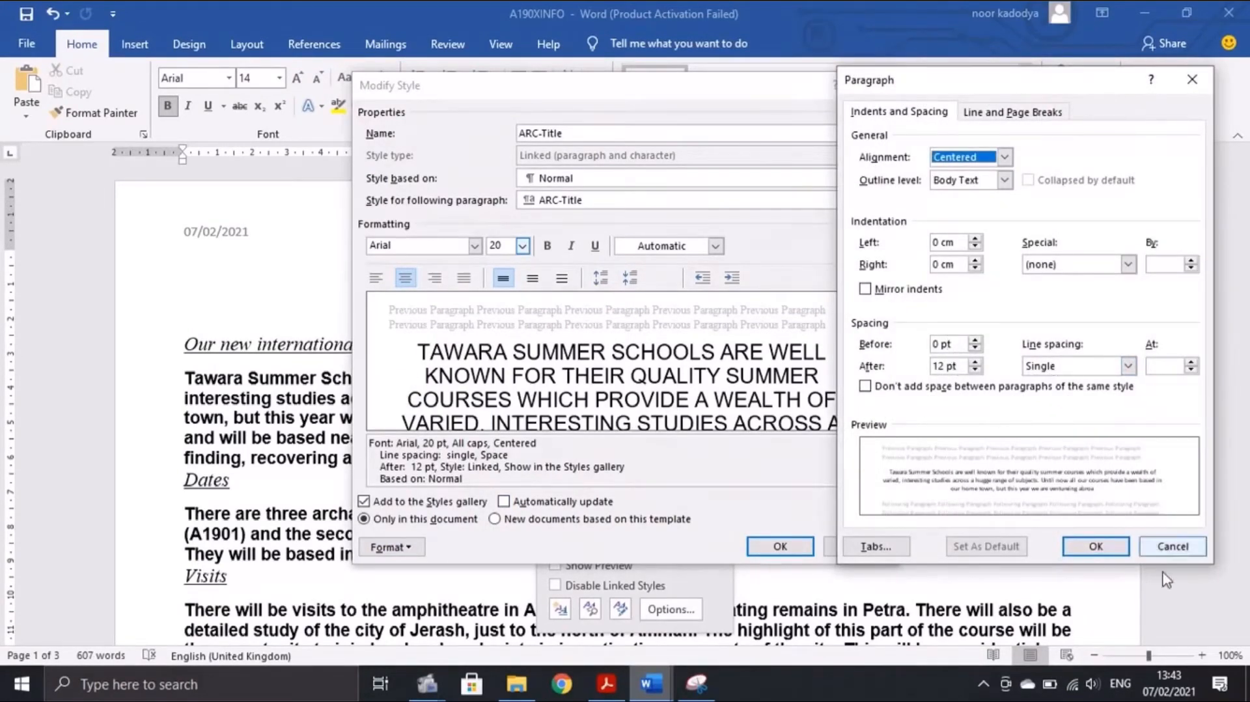
{"action": "left_click", "coordinate": [1106, 550]}
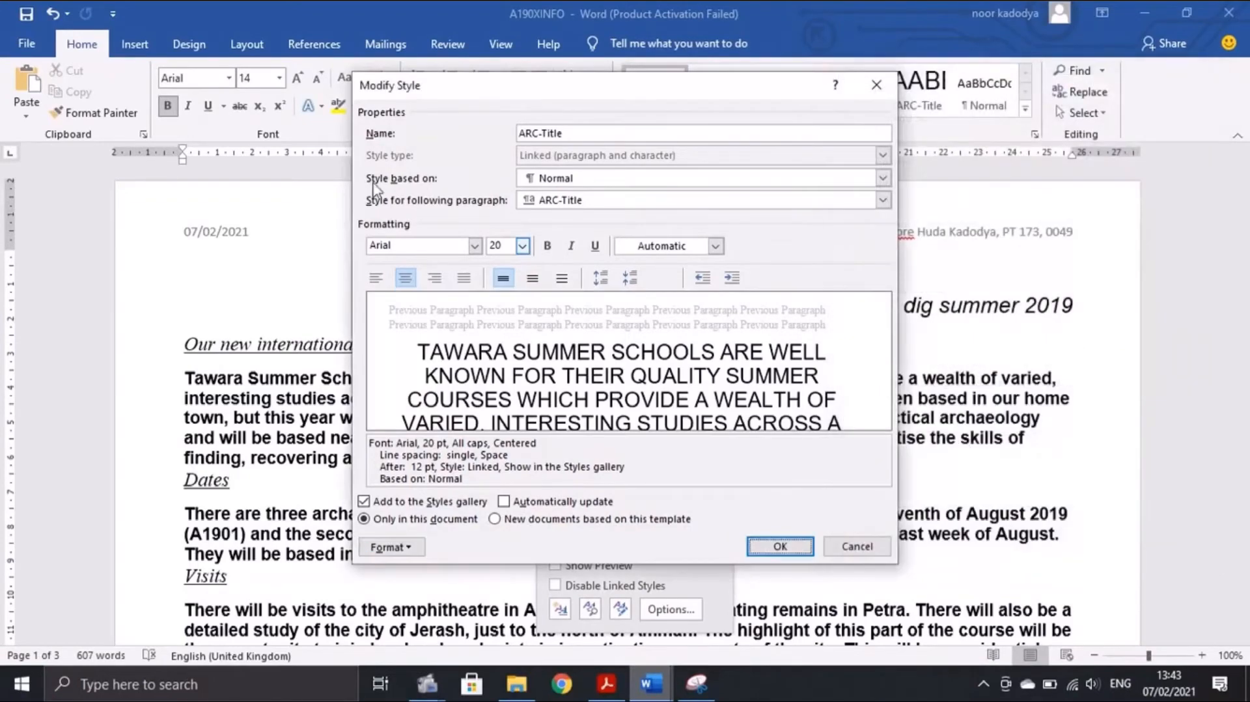
{"action": "left_click", "coordinate": [779, 546]}
Highlight ARC-Title in the PDF house style table as checked
{"action": "left_click", "coordinate": [606, 683]}
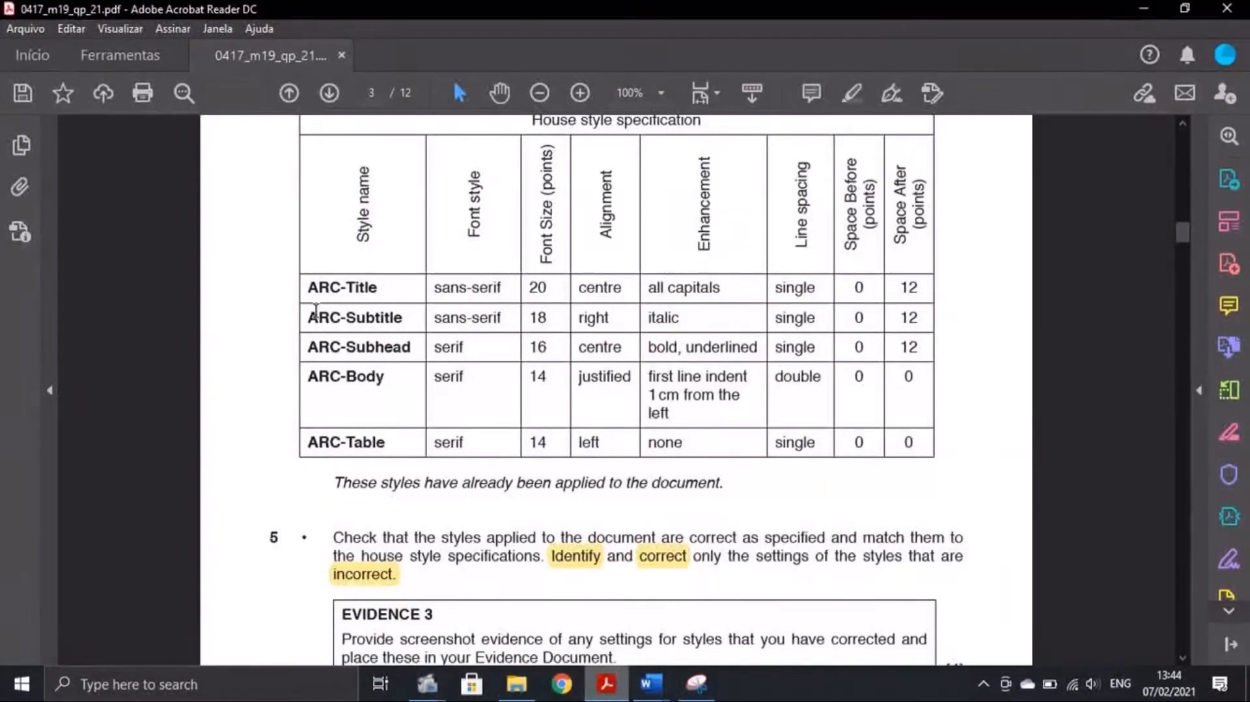
{"action": "left_click_drag", "start_coordinate": [302, 287], "coordinate": [379, 287]}
{"action": "left_click", "coordinate": [851, 93]}
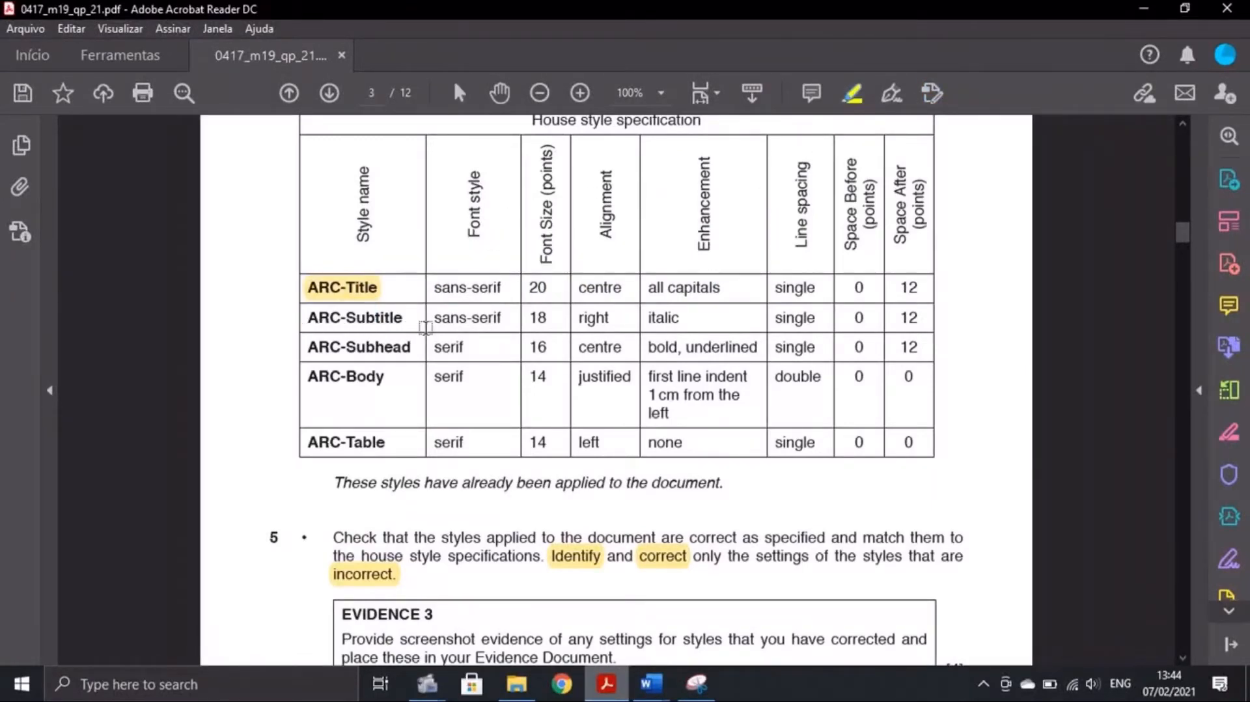
Return to A190XINFO in Word and bring up the ARC-Subtitle style's options
{"action": "left_click", "coordinate": [651, 683]}
{"action": "left_click", "coordinate": [766, 655]}
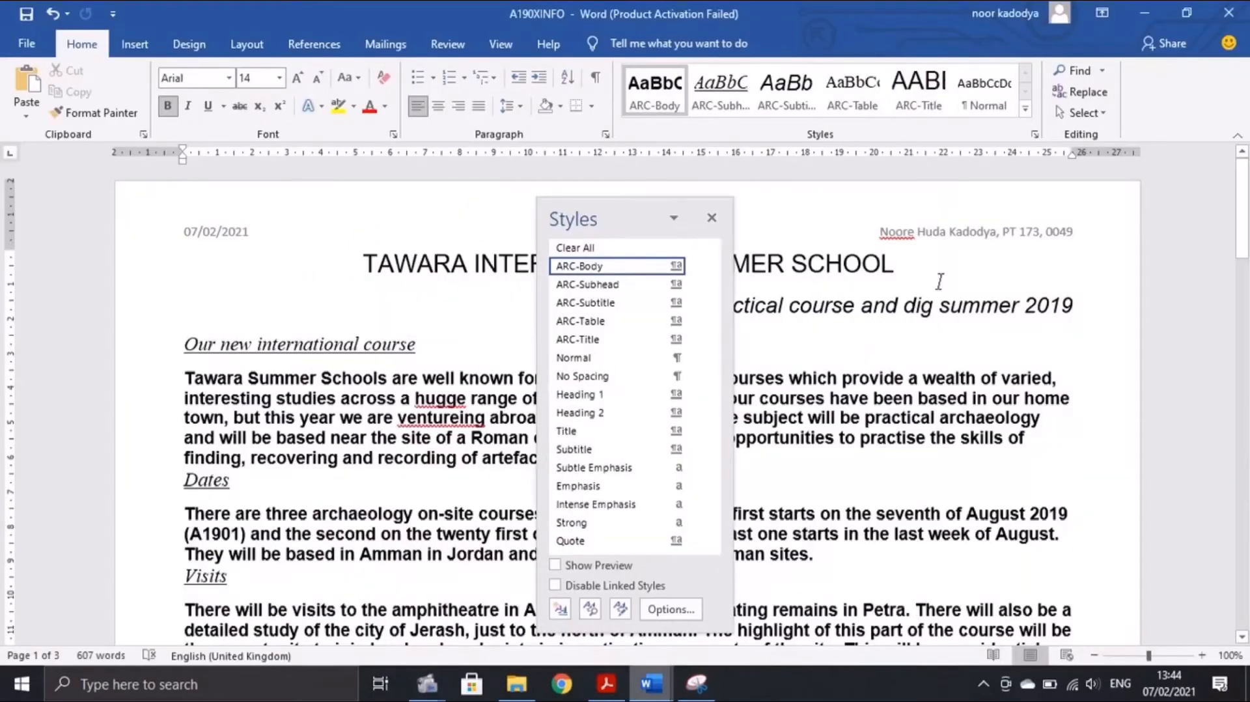
{"action": "right_click", "coordinate": [609, 304]}
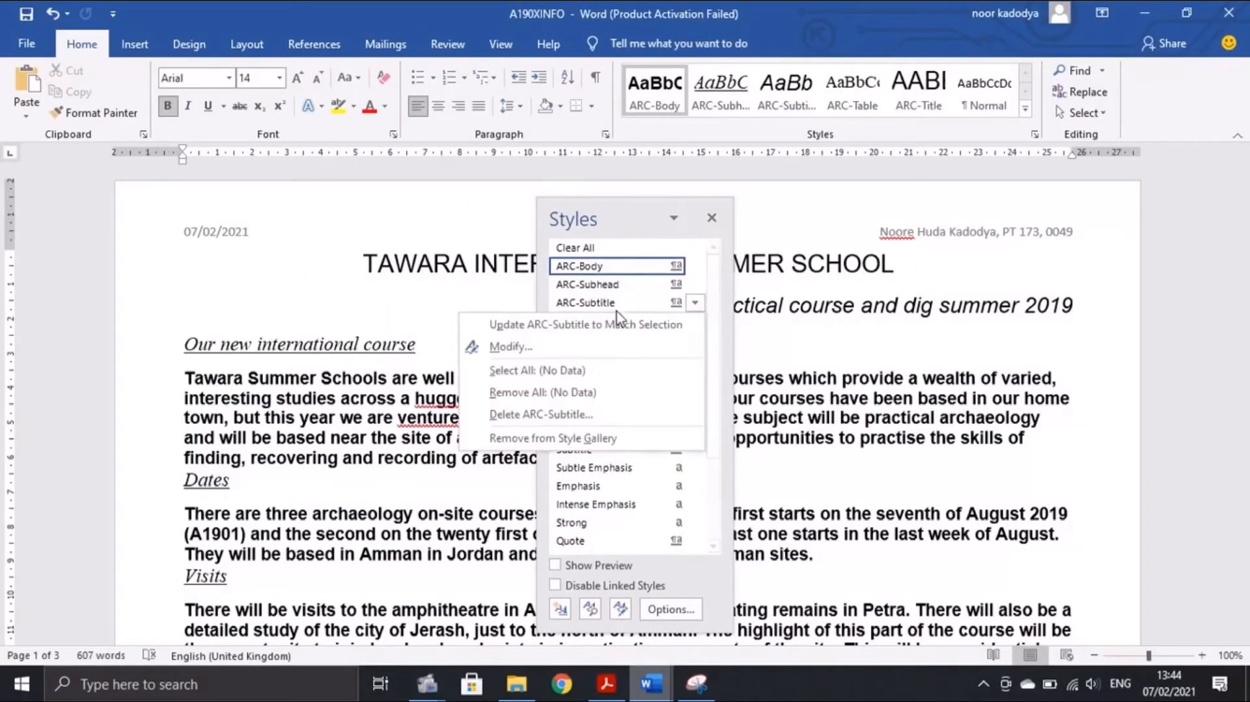
{"action": "left_click", "coordinate": [585, 343]}
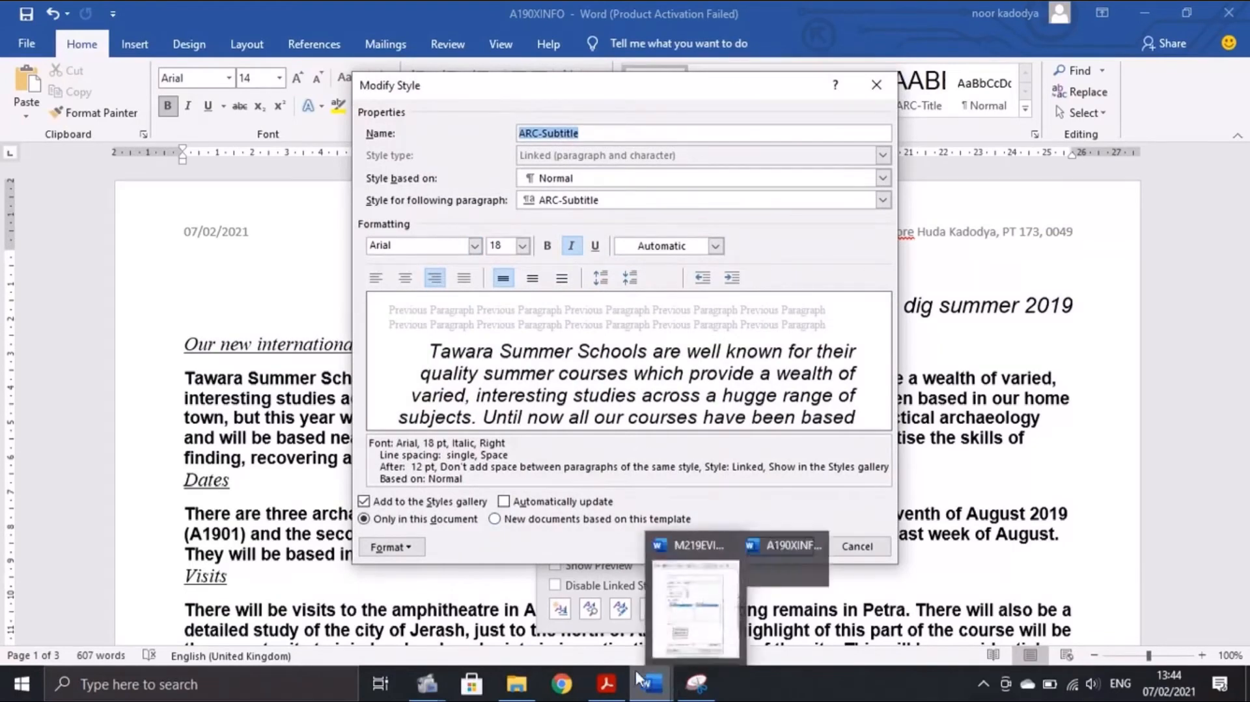
{"action": "left_click", "coordinate": [606, 683]}
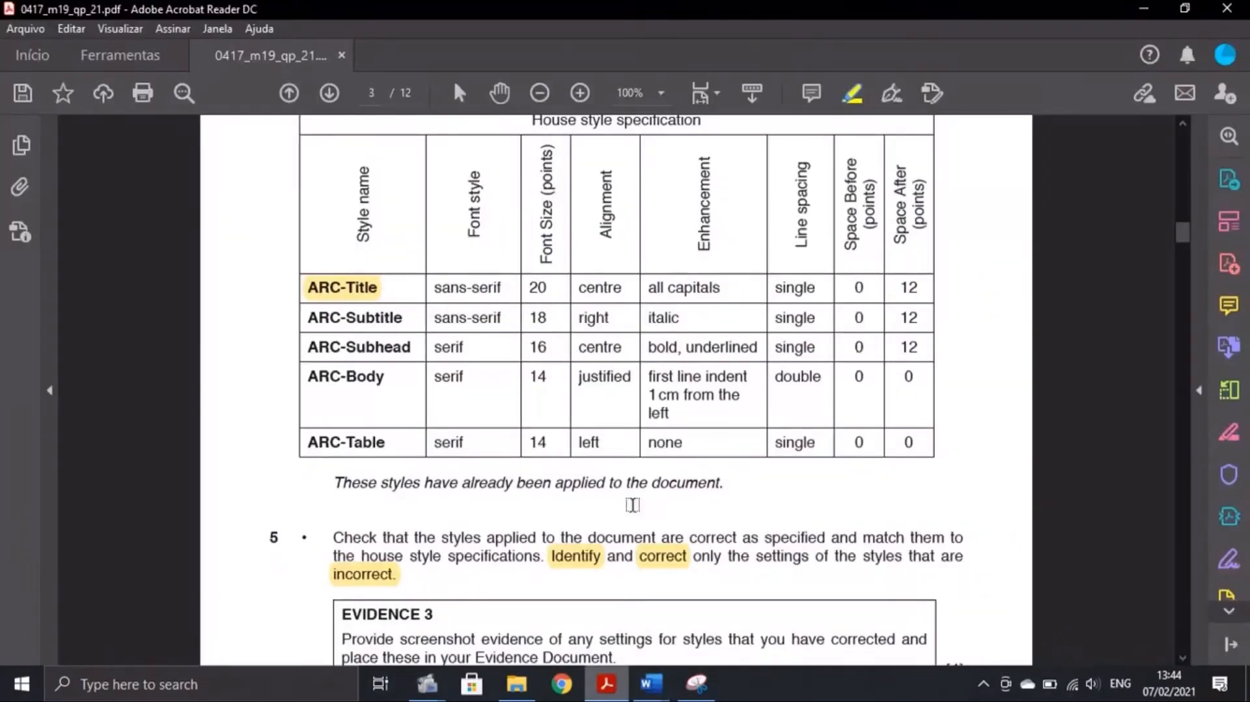
{"action": "mouse_move", "coordinate": [651, 682]}
{"action": "left_click", "coordinate": [728, 639]}
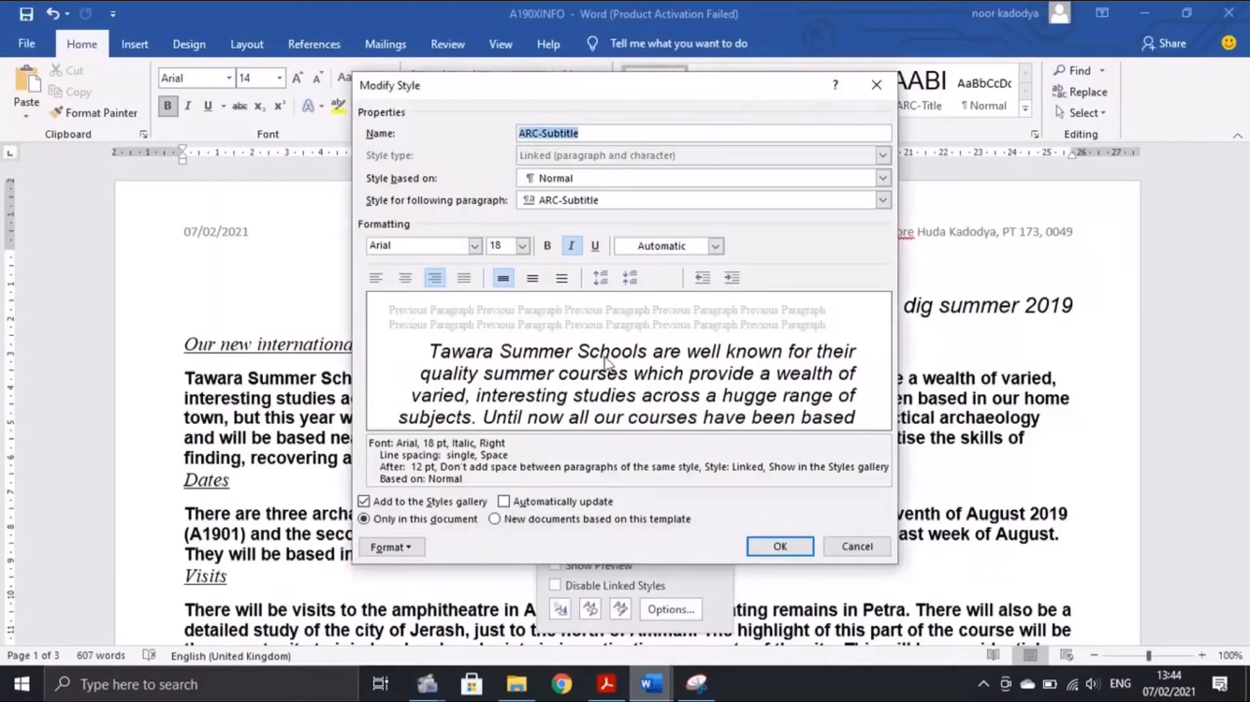
{"action": "left_click", "coordinate": [605, 684]}
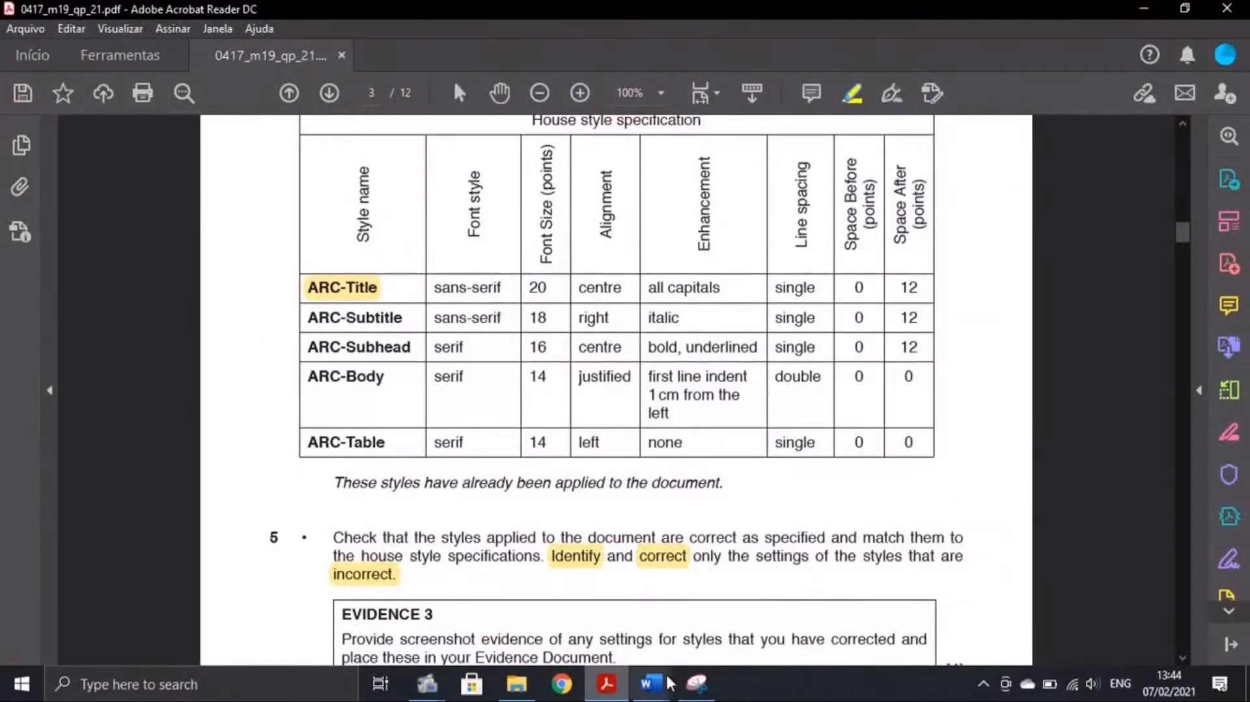
{"action": "mouse_move", "coordinate": [651, 682]}
{"action": "left_click", "coordinate": [728, 639]}
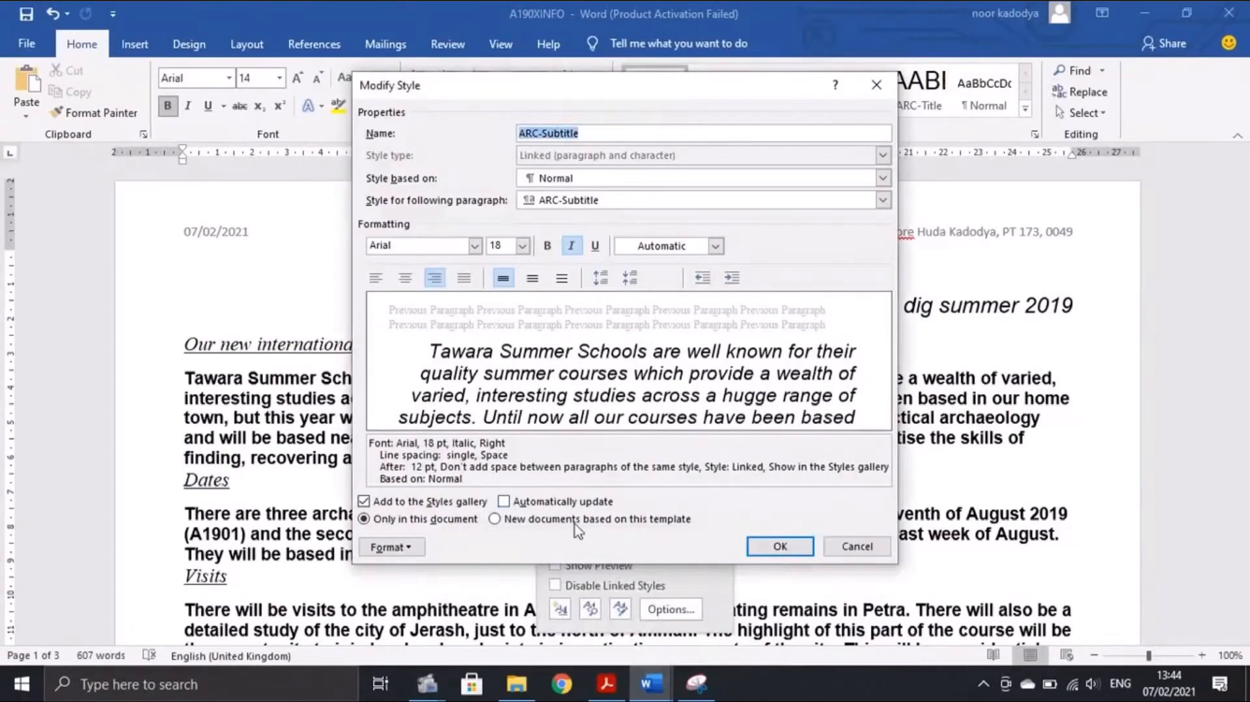
{"action": "left_click", "coordinate": [606, 684]}
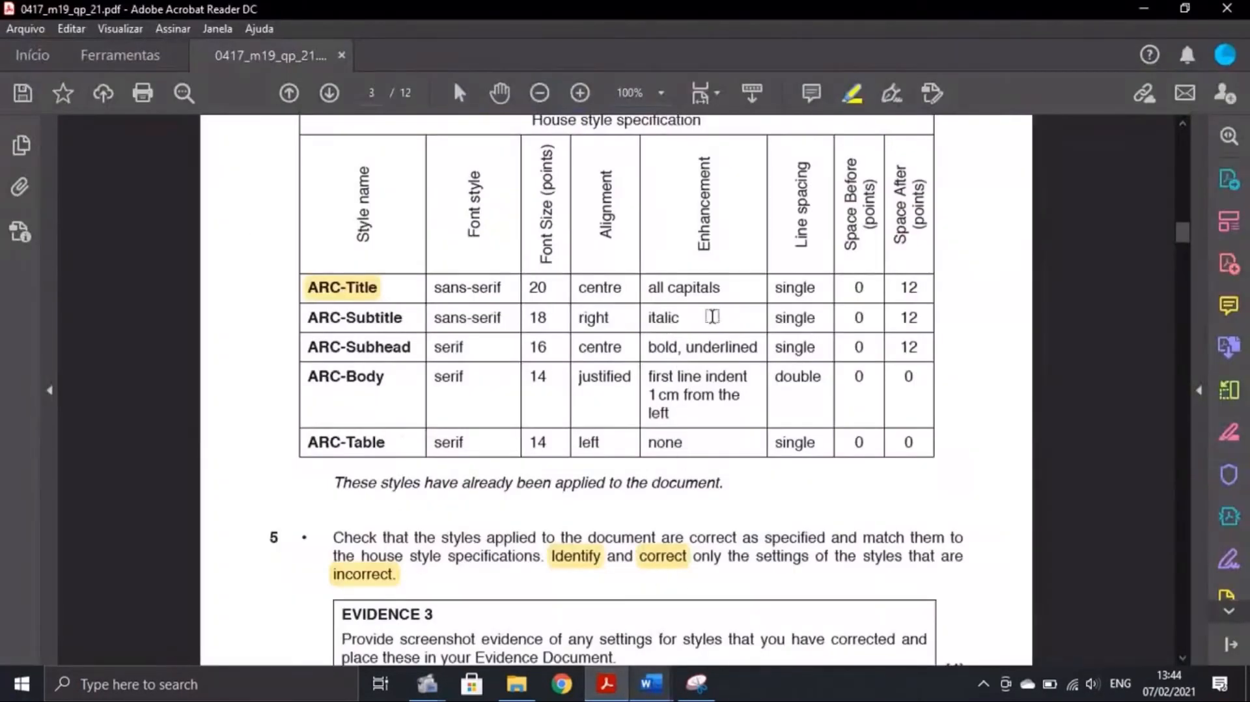
{"action": "mouse_move", "coordinate": [651, 682]}
{"action": "left_click", "coordinate": [728, 631]}
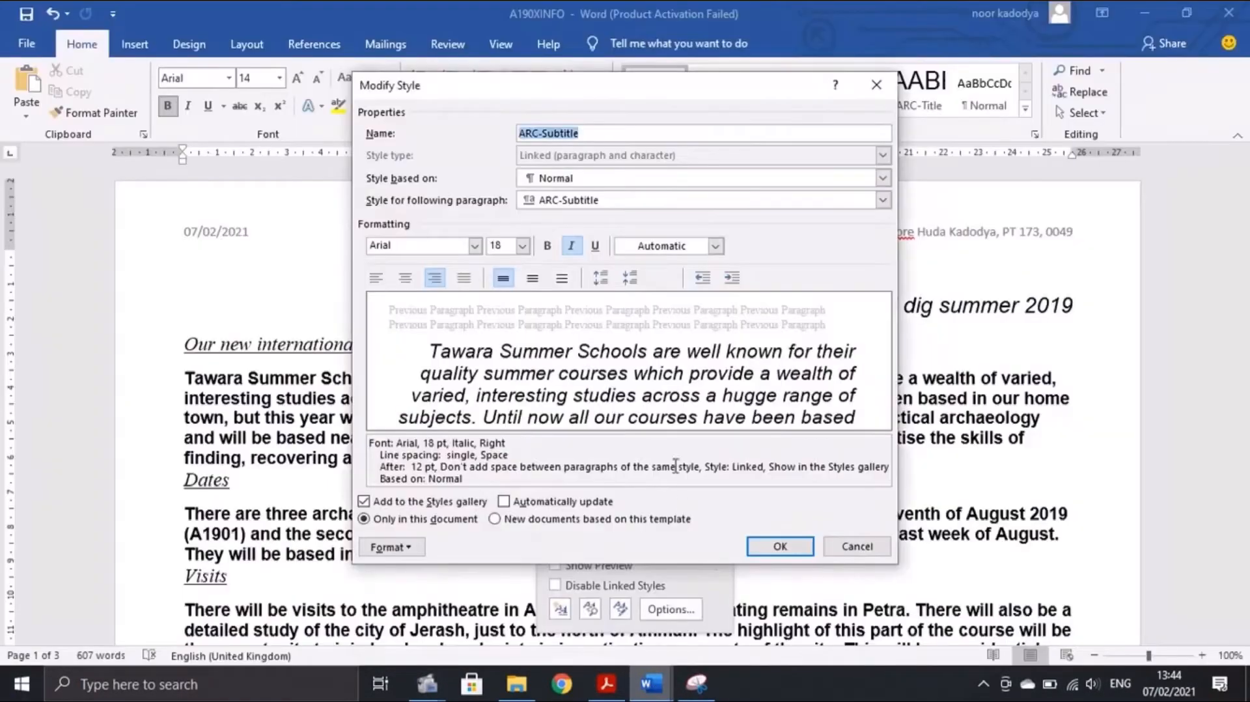
{"action": "left_click", "coordinate": [621, 683]}
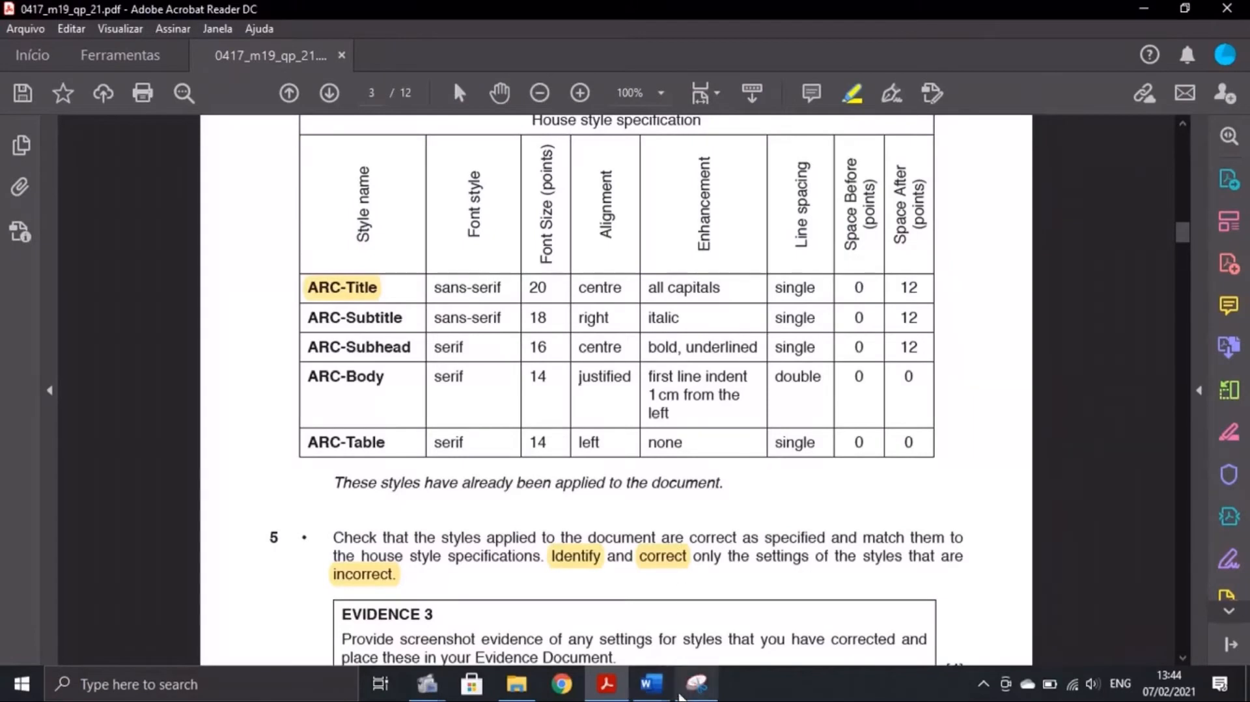
{"action": "left_click", "coordinate": [674, 574]}
{"action": "left_click", "coordinate": [393, 547]}
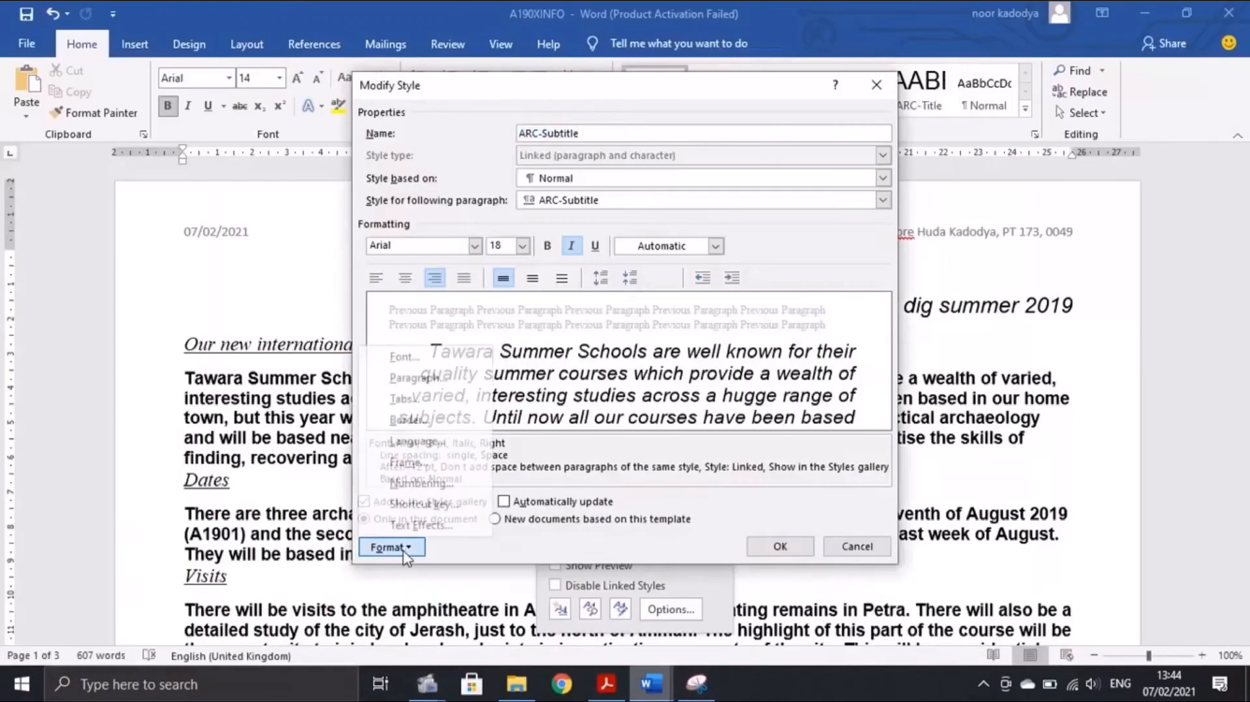
{"action": "left_click", "coordinate": [415, 383]}
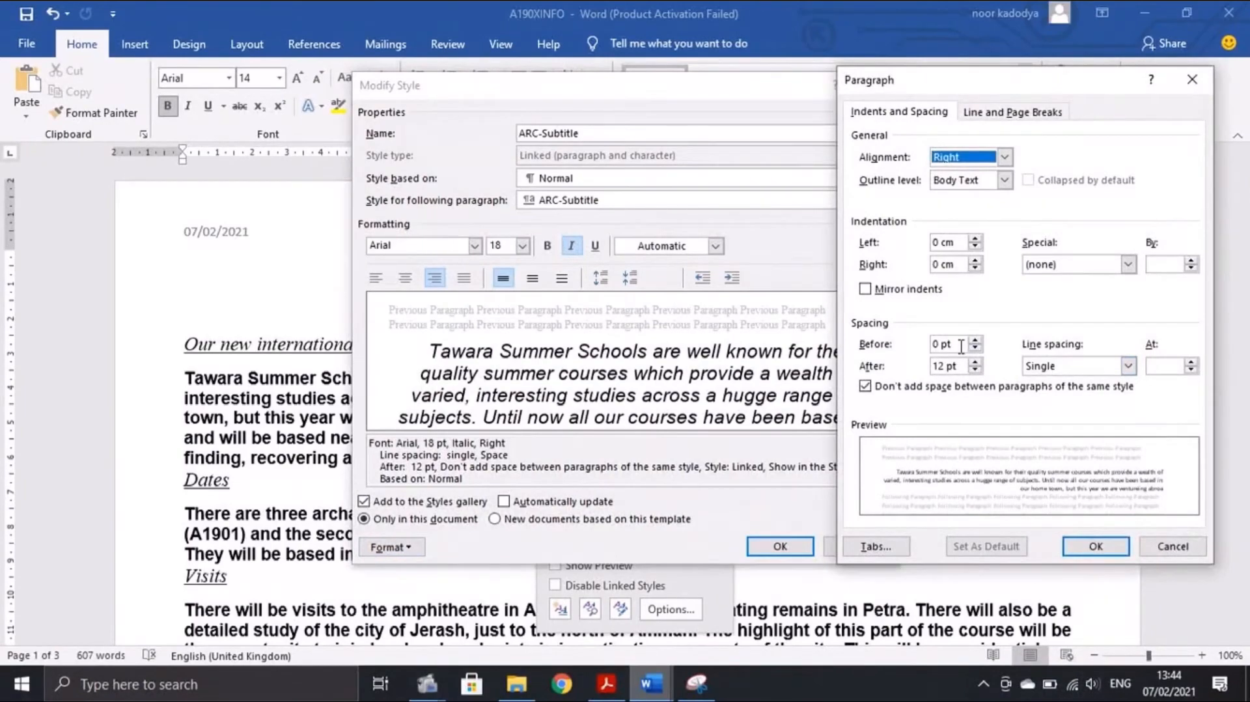
{"action": "left_click", "coordinate": [1097, 547]}
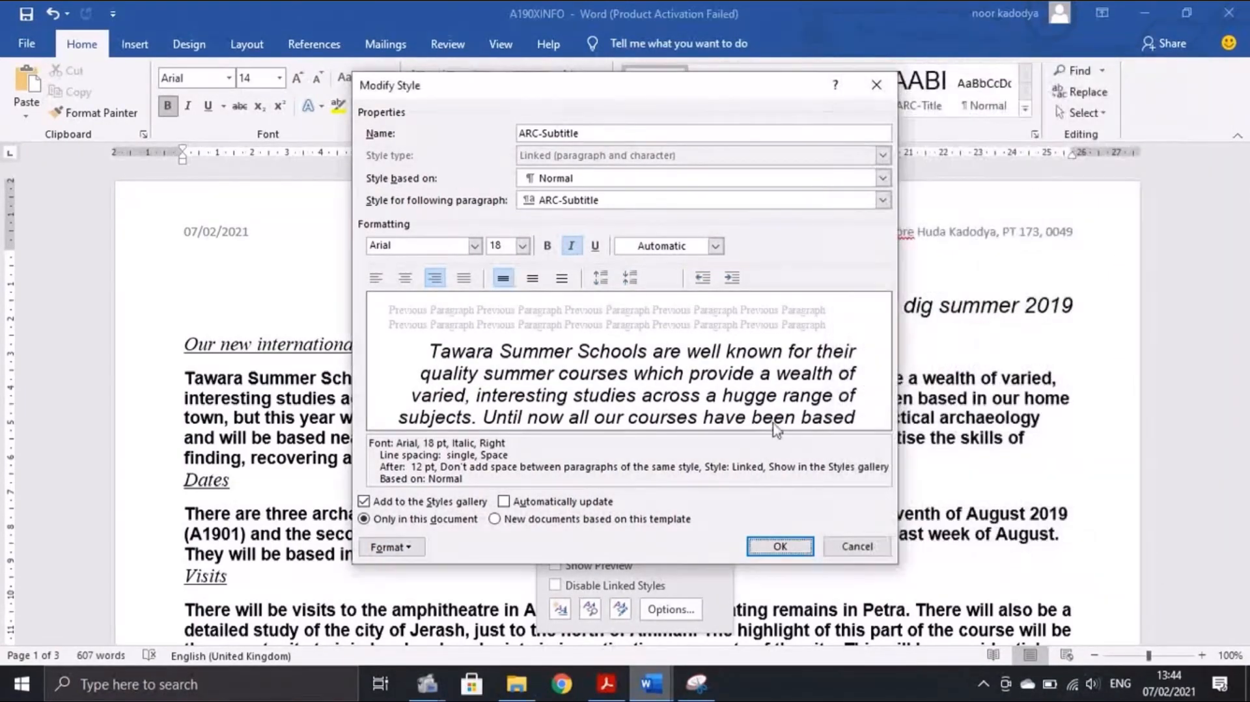
{"action": "left_click", "coordinate": [779, 547]}
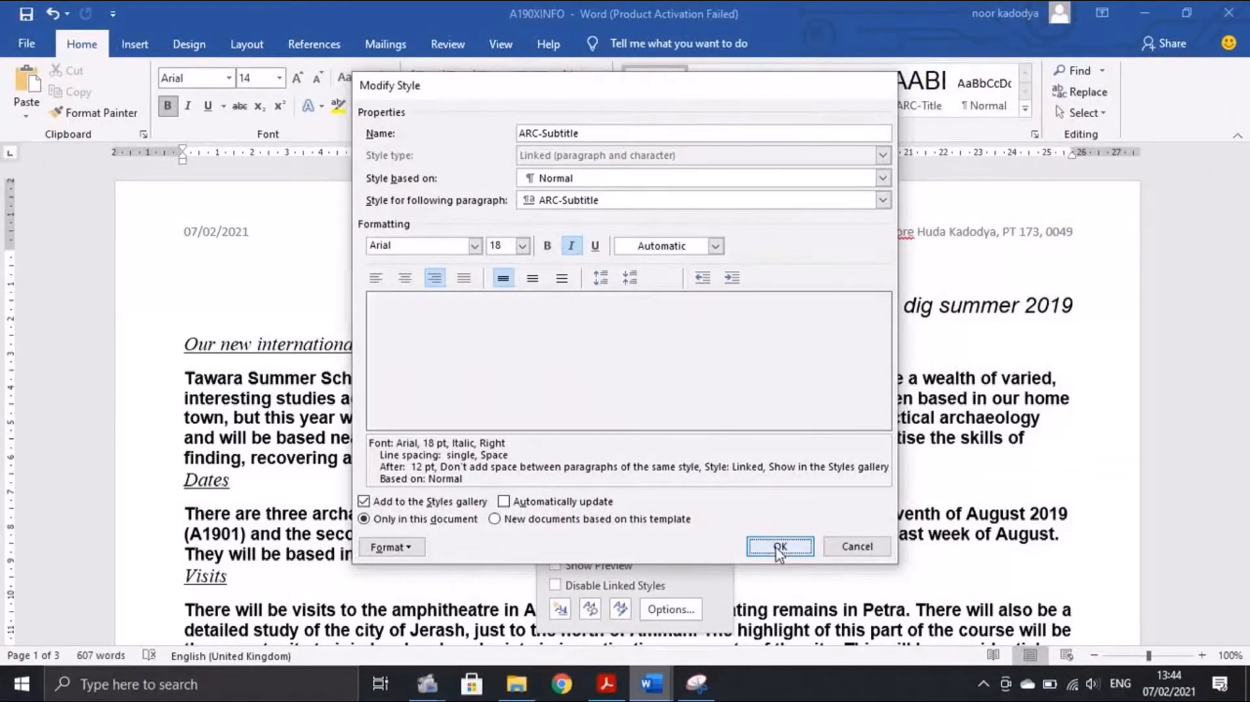
{"action": "left_click", "coordinate": [606, 683]}
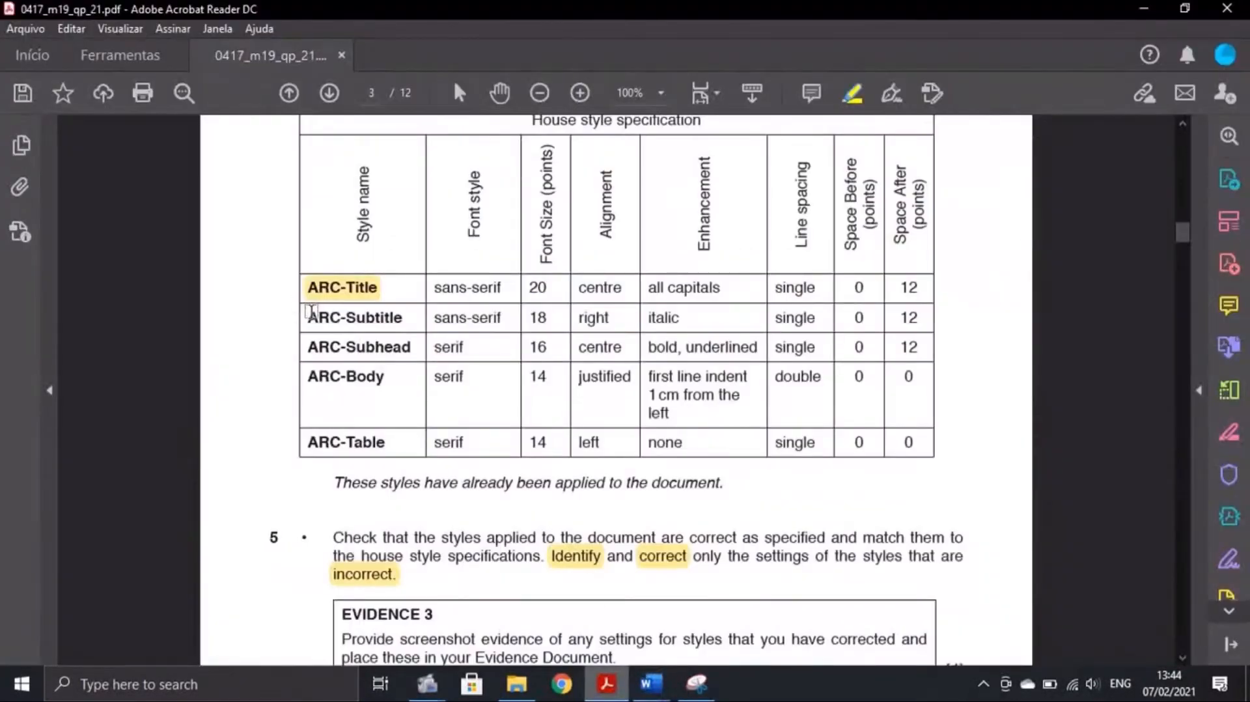
Highlight ARC-Subtitle yellow in the PDF table, then bring up ARC-Subhead's options in Word
{"action": "left_click_drag", "start_coordinate": [307, 317], "coordinate": [416, 317]}
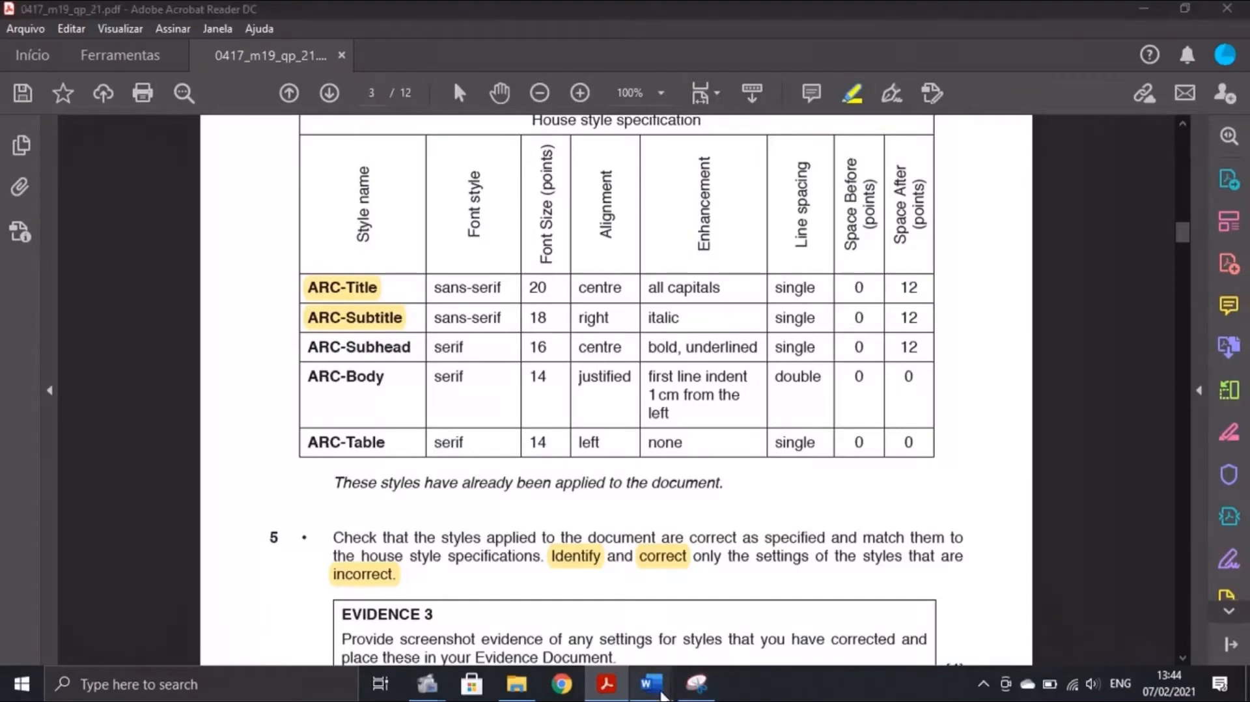
{"action": "left_click", "coordinate": [650, 683]}
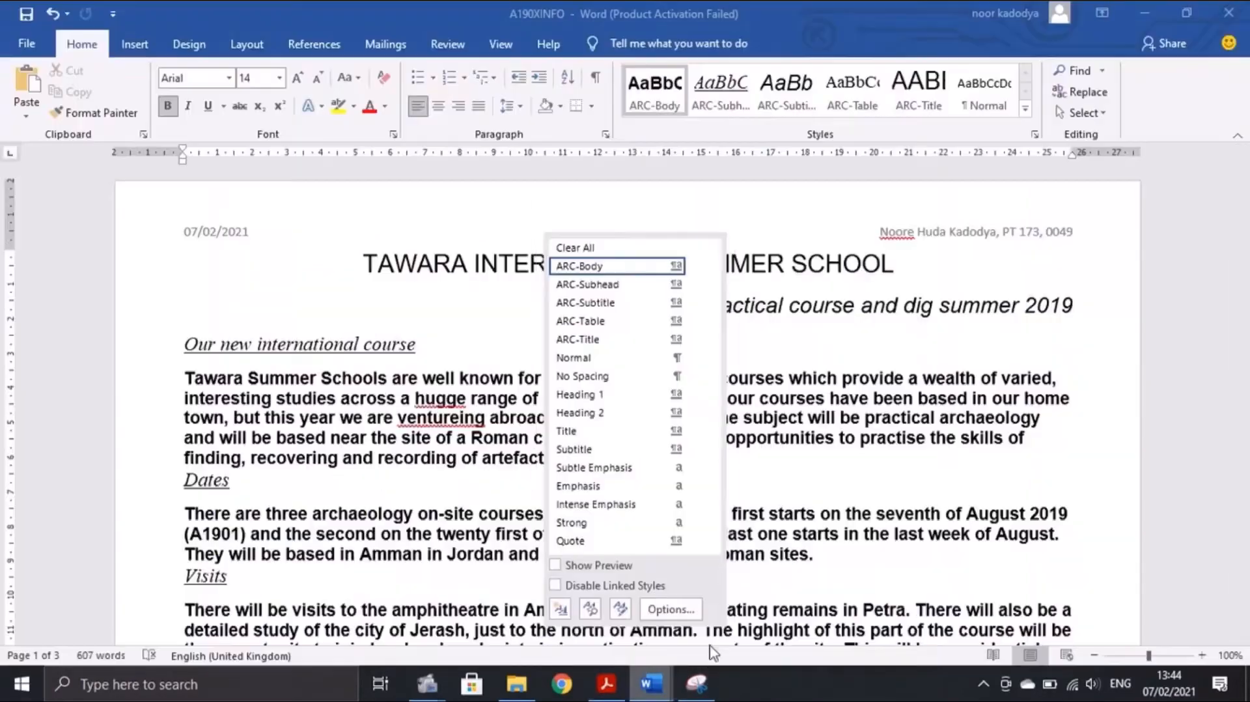
{"action": "right_click", "coordinate": [584, 291]}
Open the ARC-Subhead style settings and compare them against the house style table
{"action": "left_click", "coordinate": [581, 408]}
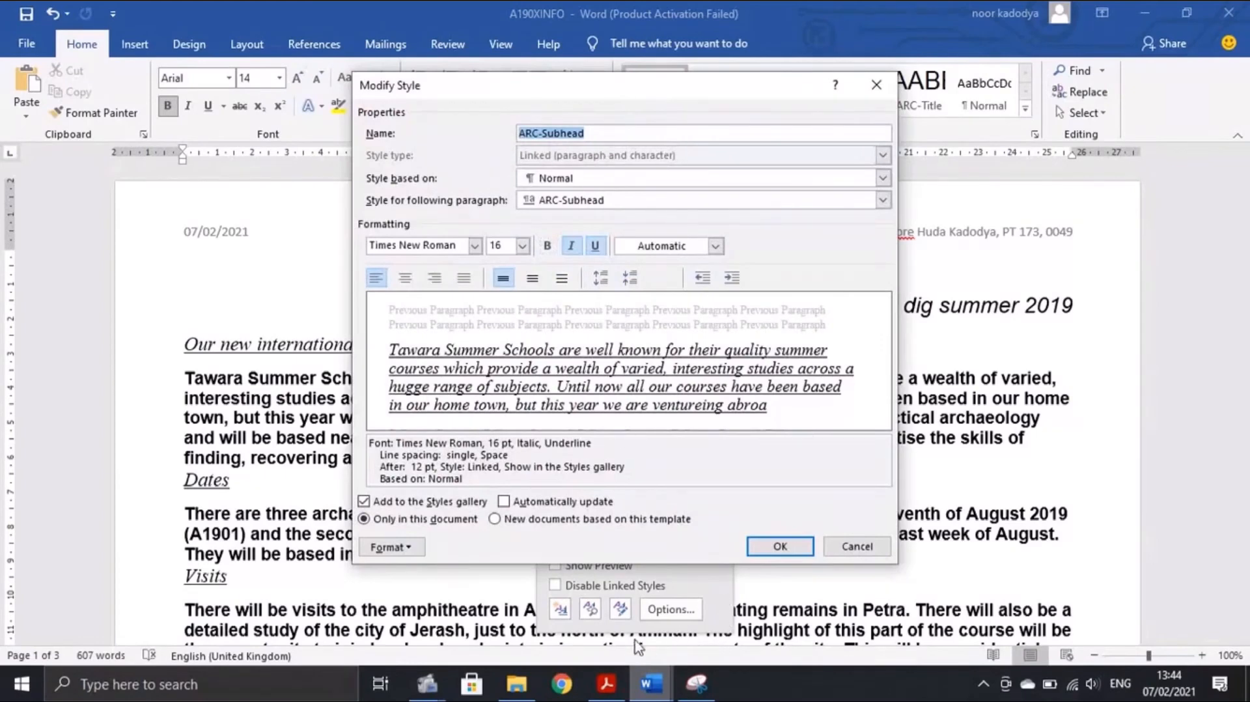
{"action": "left_click", "coordinate": [606, 682]}
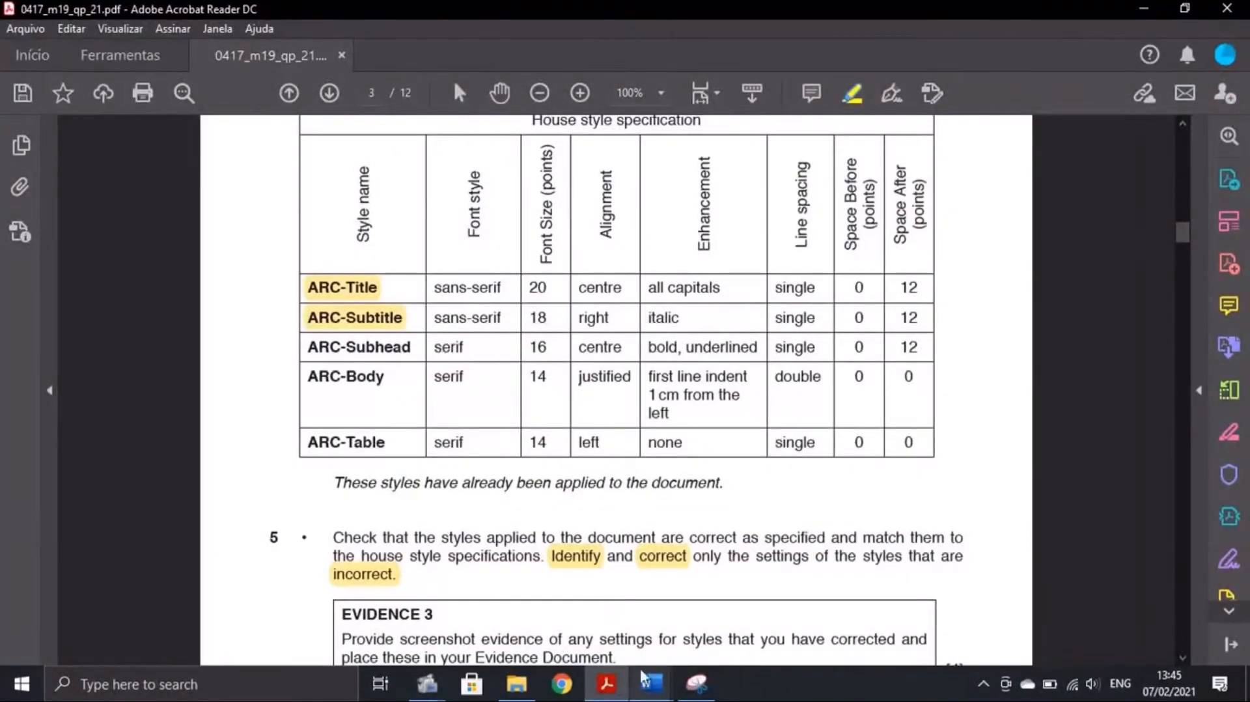
{"action": "left_click", "coordinate": [664, 683]}
{"action": "left_click", "coordinate": [749, 608]}
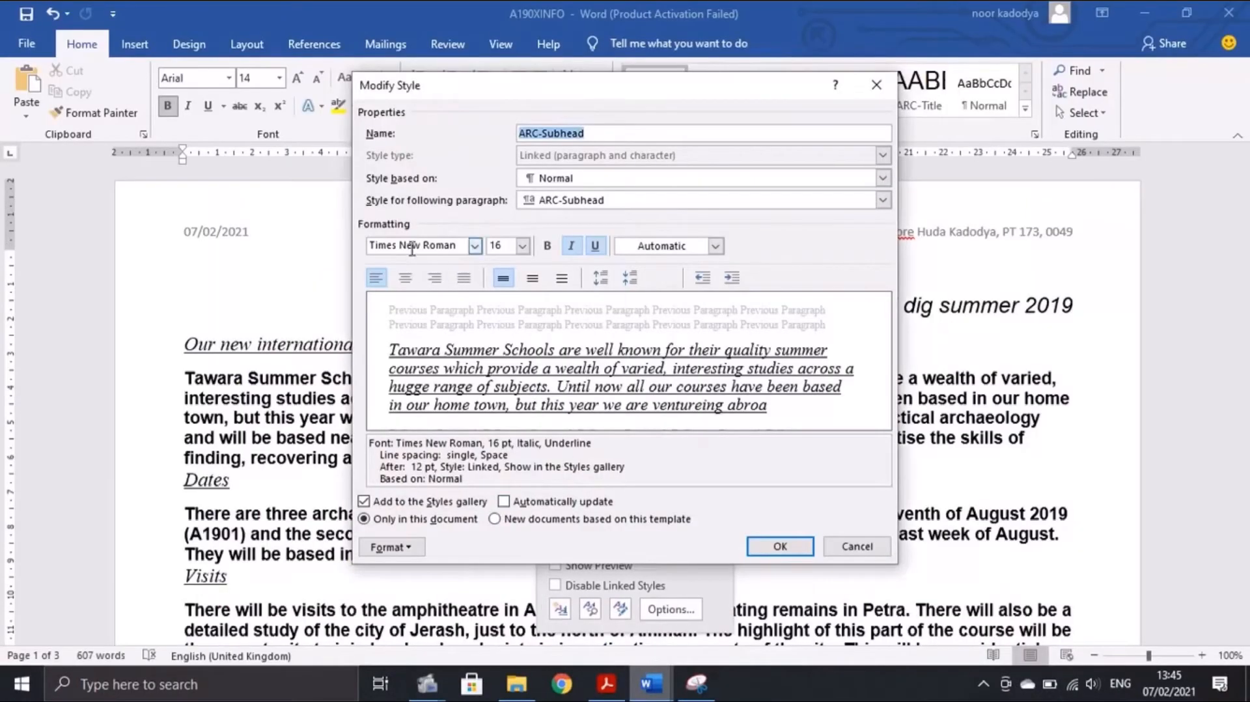
{"action": "left_click", "coordinate": [606, 682]}
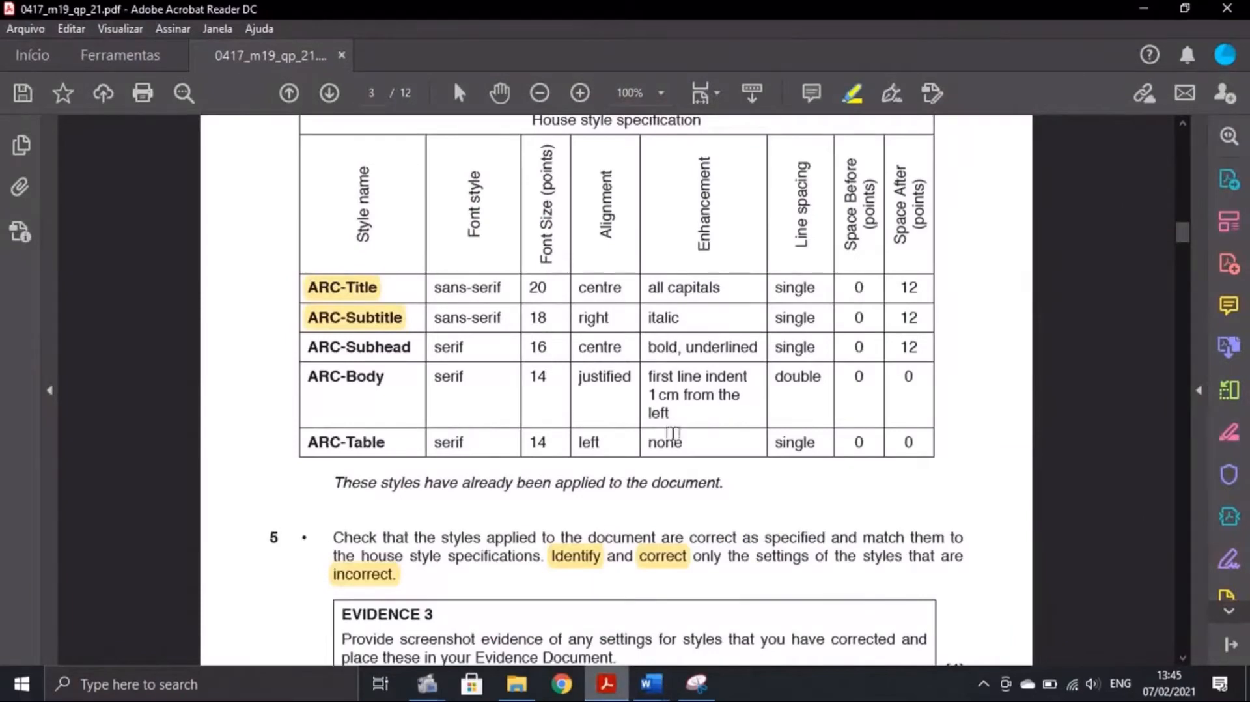
{"action": "left_click", "coordinate": [654, 689]}
{"action": "left_click", "coordinate": [700, 610]}
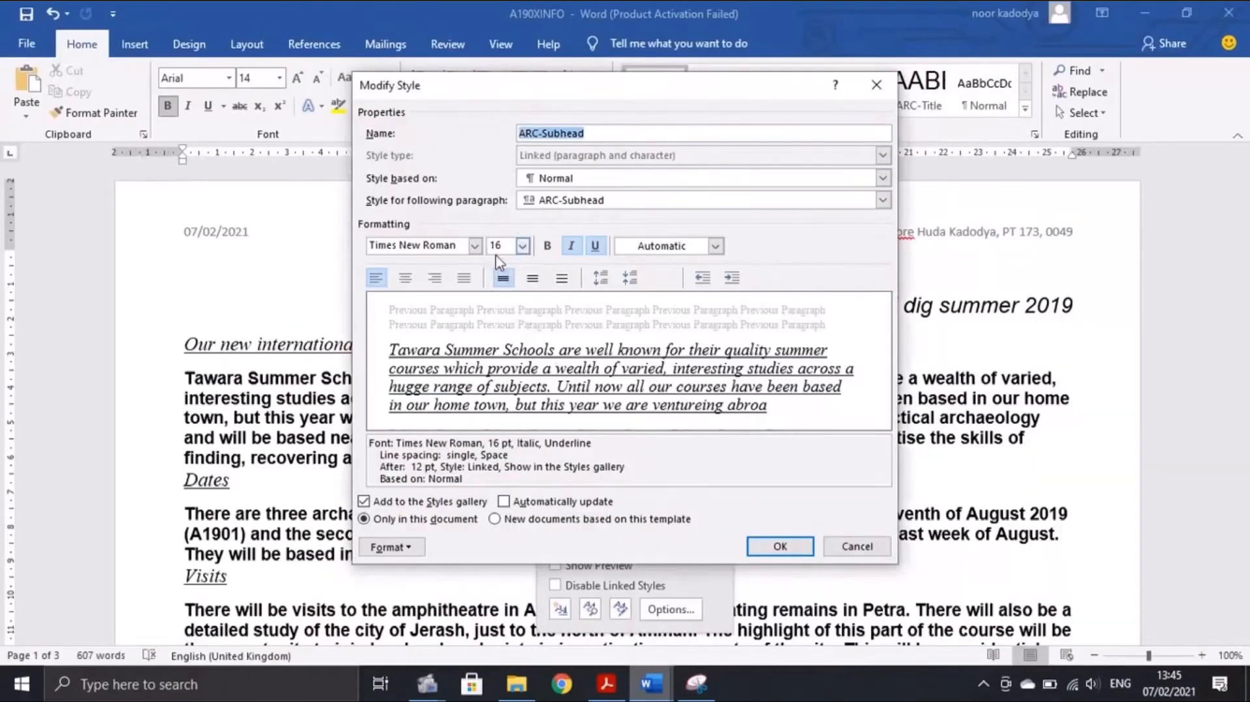
Set ARC-Subhead to centred alignment, then recheck the house style table
{"action": "left_click", "coordinate": [628, 589]}
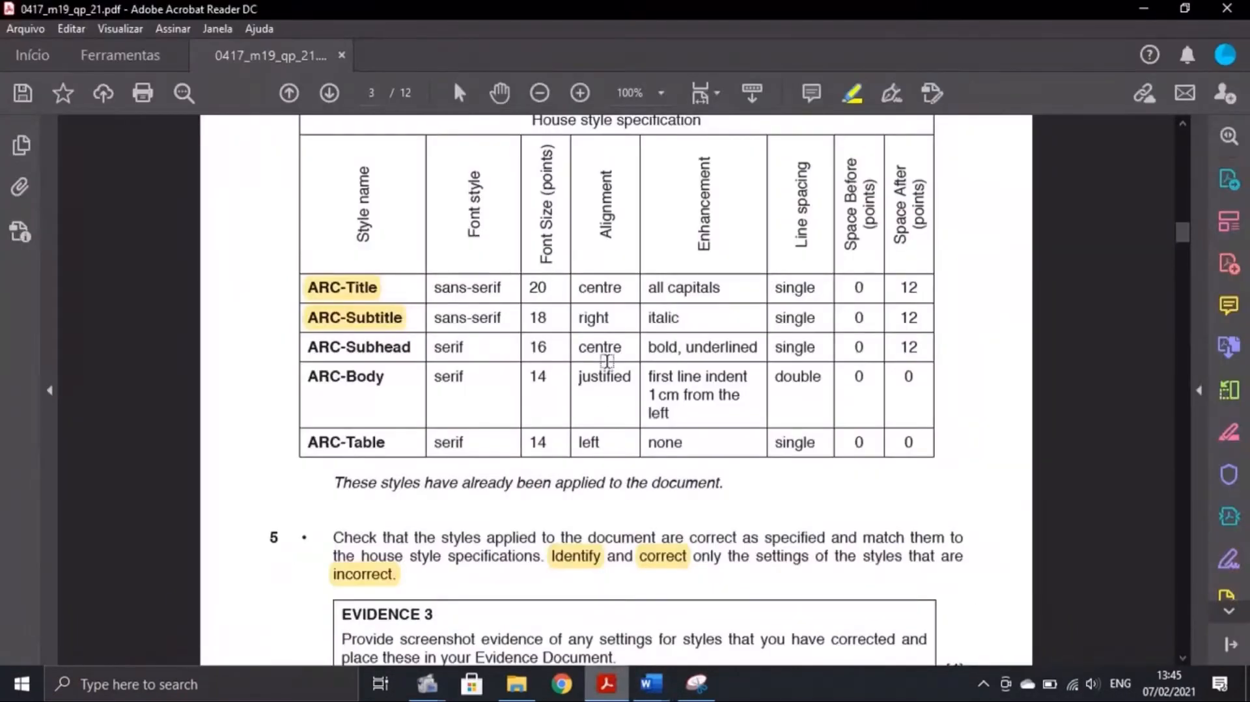
{"action": "left_click", "coordinate": [651, 683]}
{"action": "left_click", "coordinate": [715, 615]}
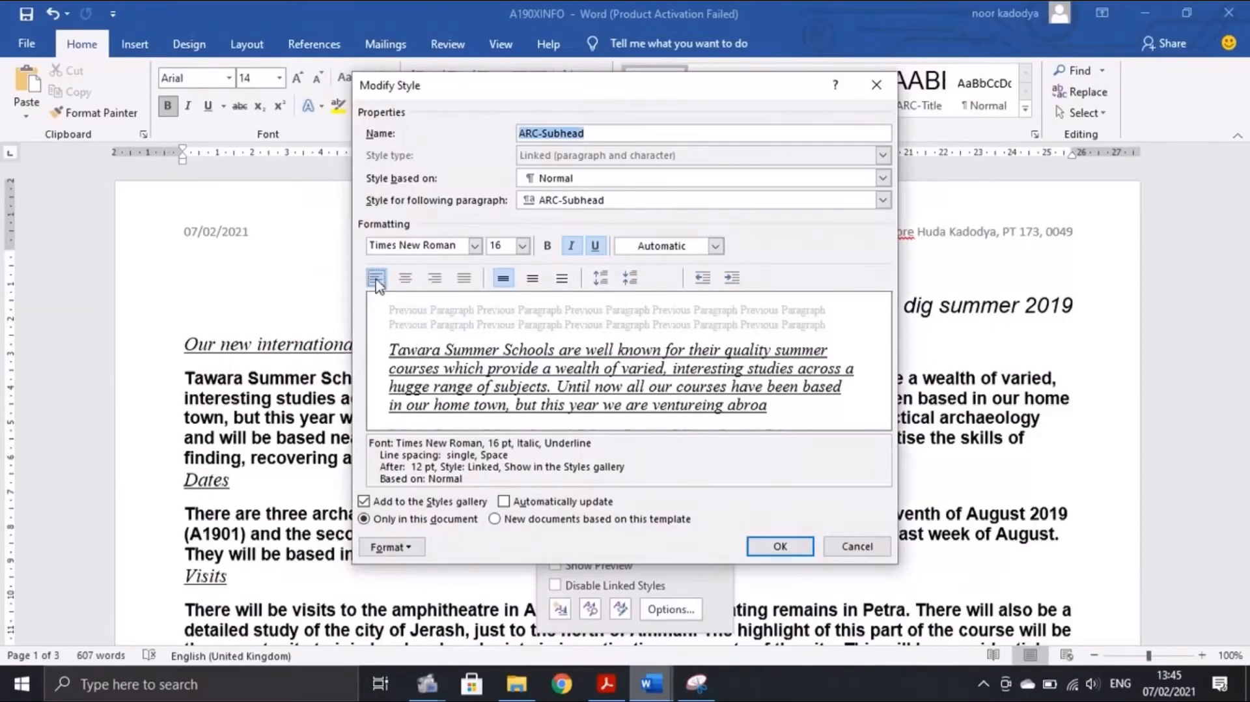
{"action": "left_click", "coordinate": [404, 278]}
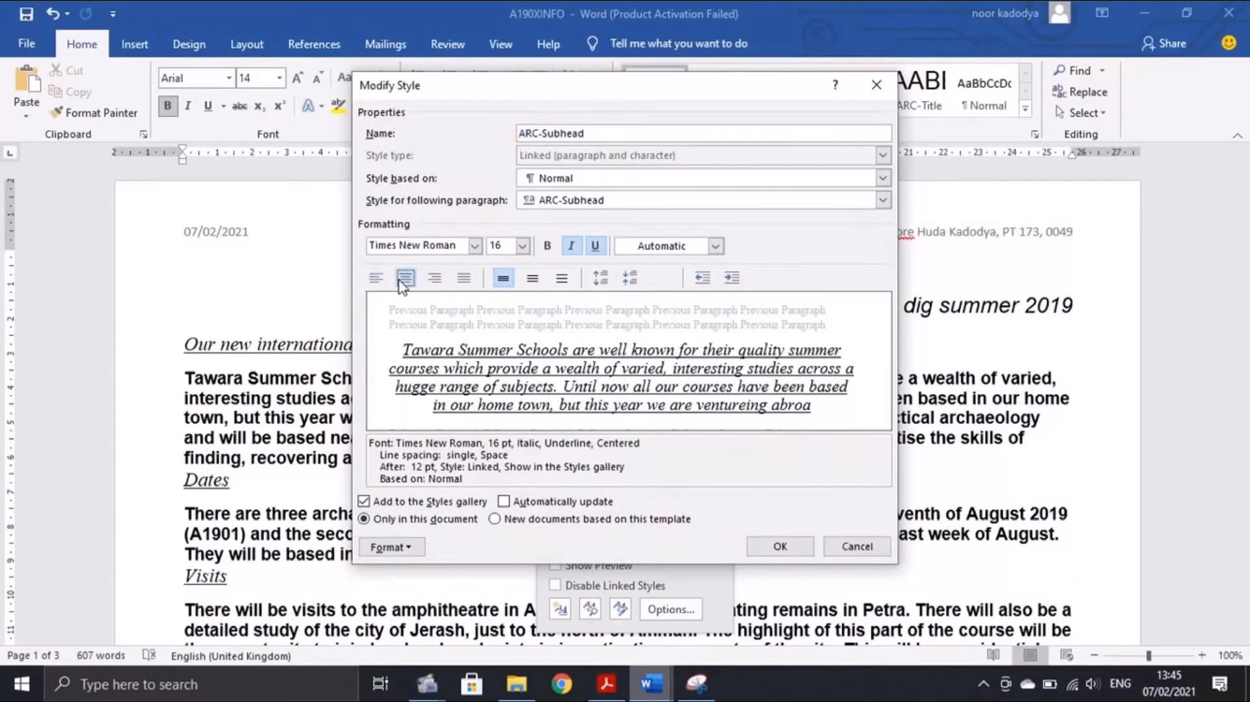
{"action": "left_click", "coordinate": [606, 683]}
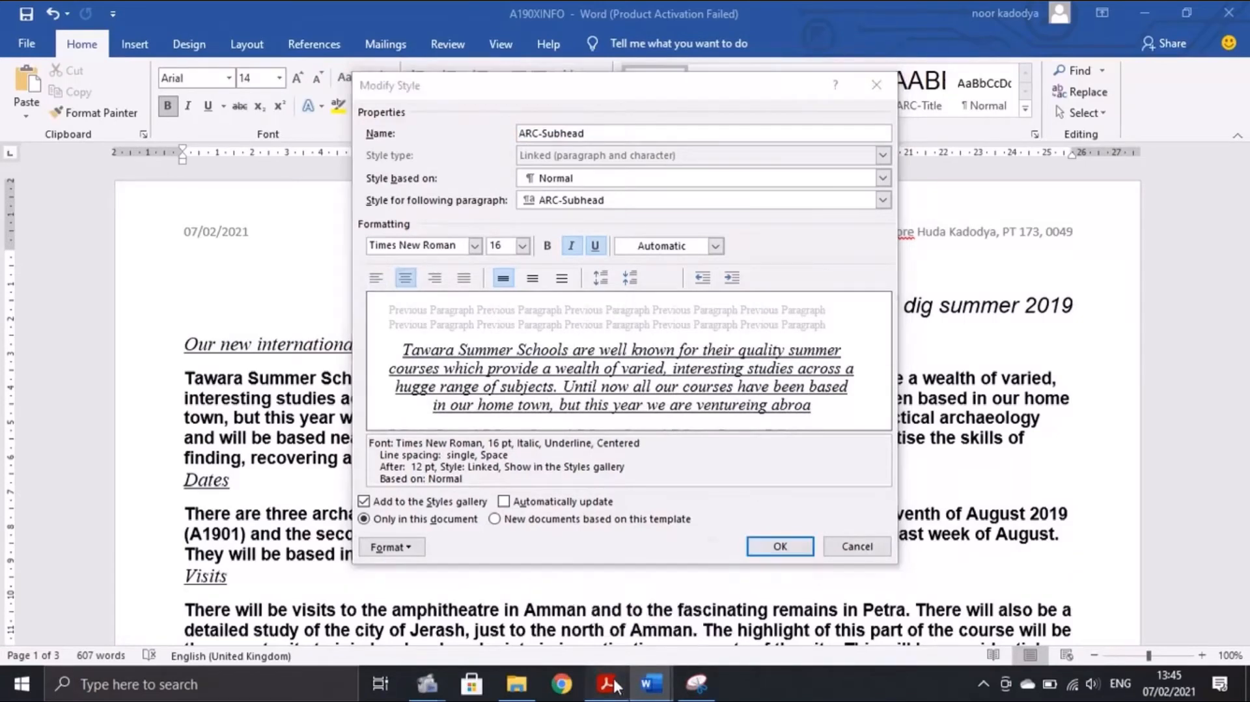
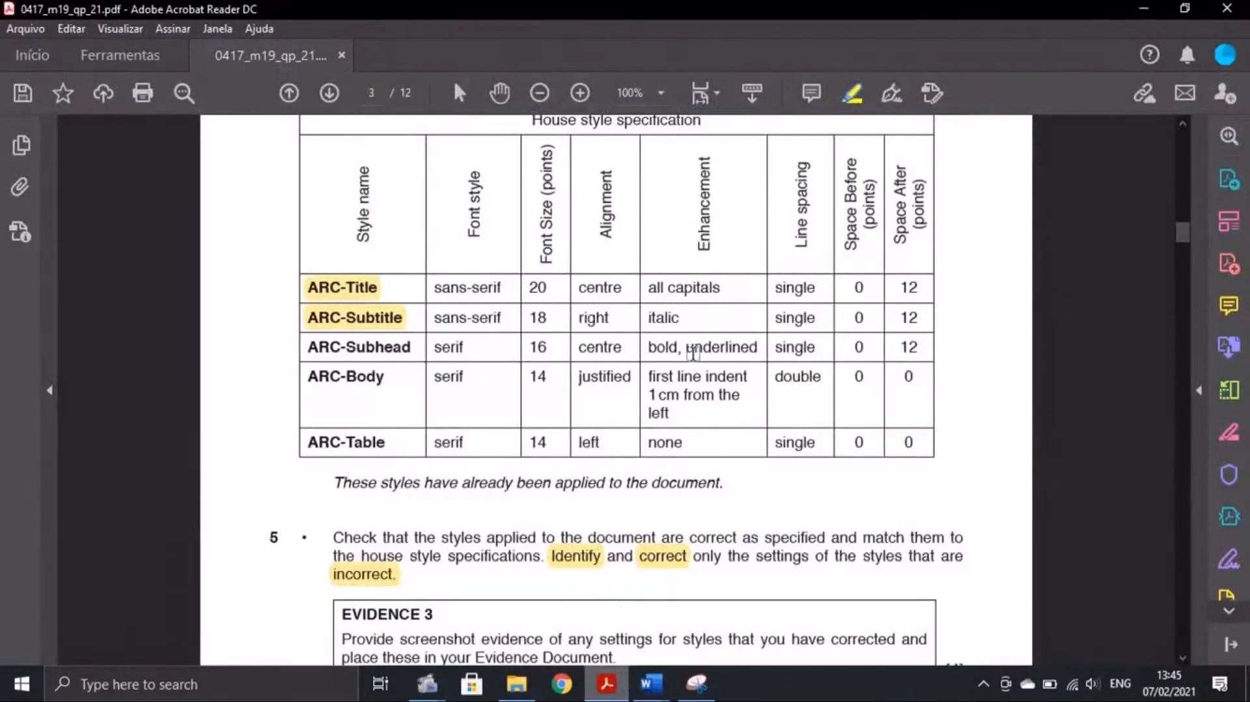
Make the ARC-Subhead style bold and turn off its italic
{"action": "left_click", "coordinate": [650, 683]}
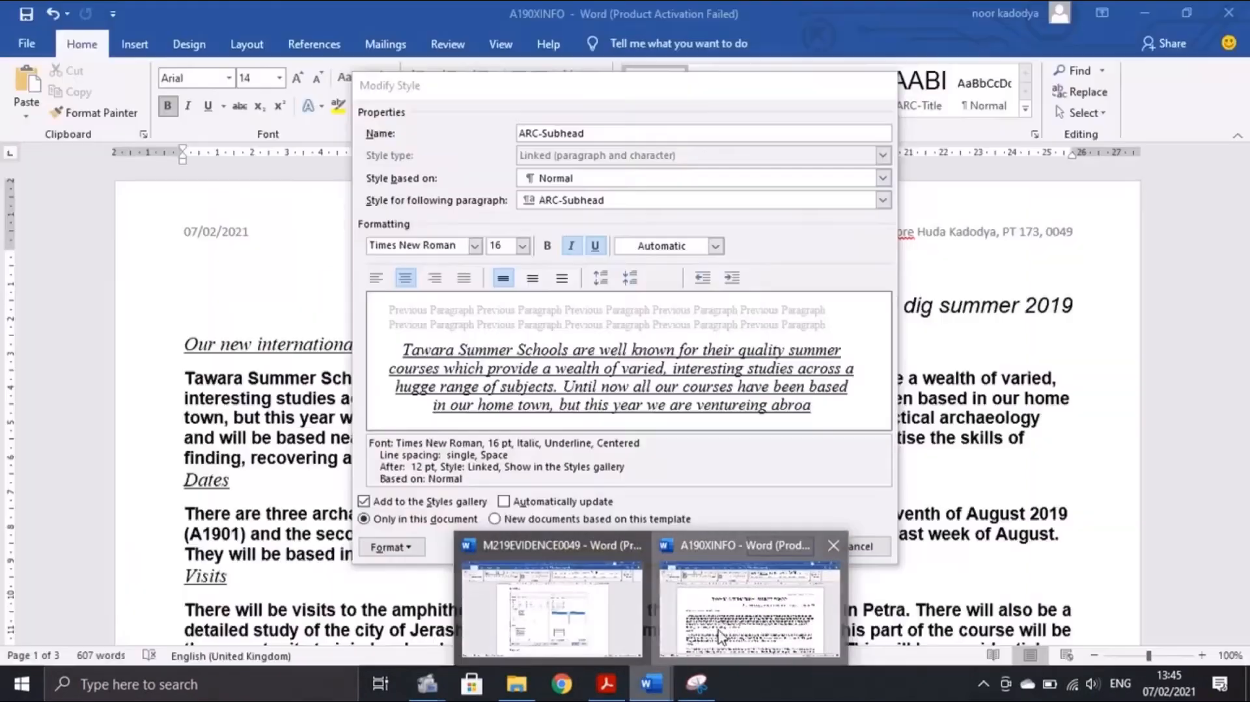
{"action": "left_click", "coordinate": [548, 246]}
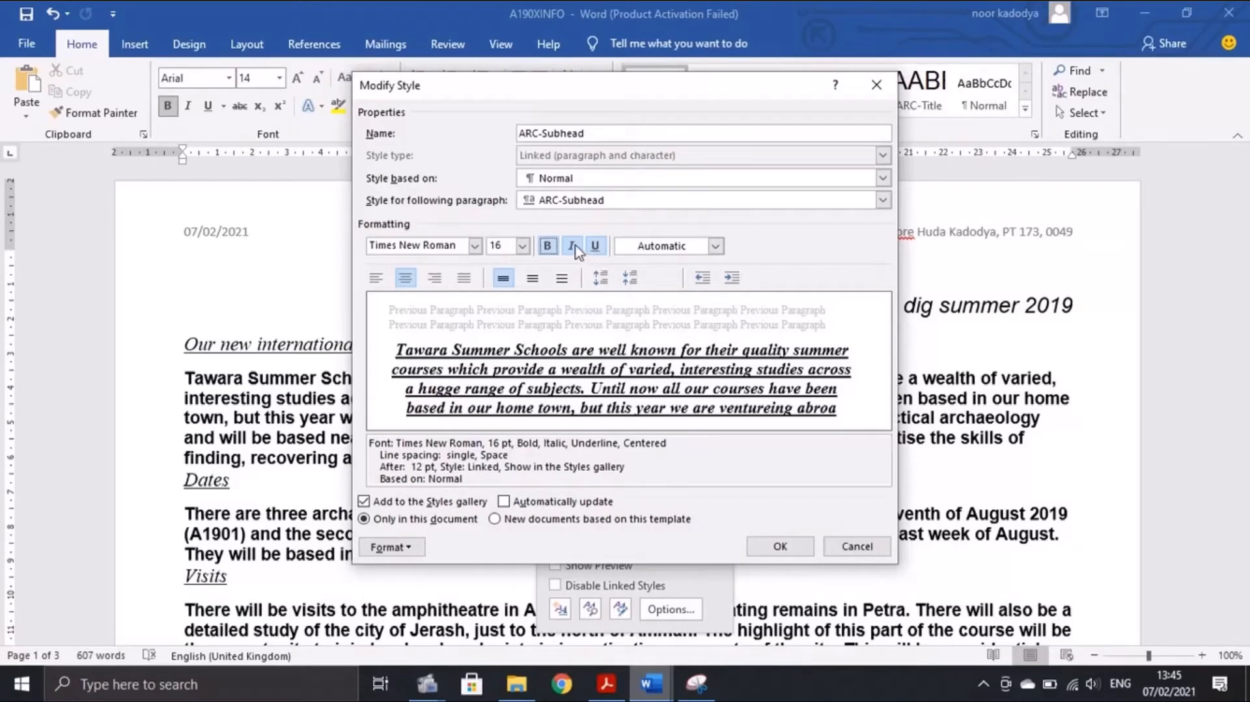
{"action": "left_click", "coordinate": [573, 247]}
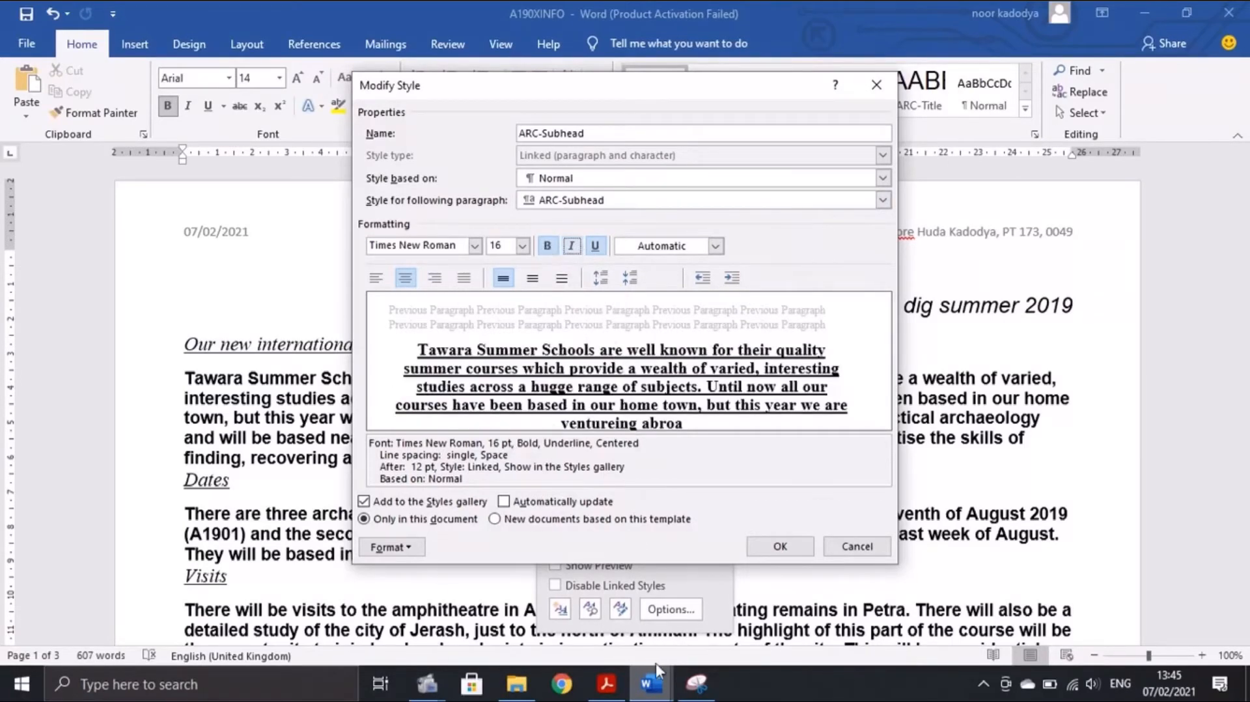
Open ARC-Subhead's paragraph settings and compare its spacing with the specification PDF
{"action": "left_click", "coordinate": [607, 683]}
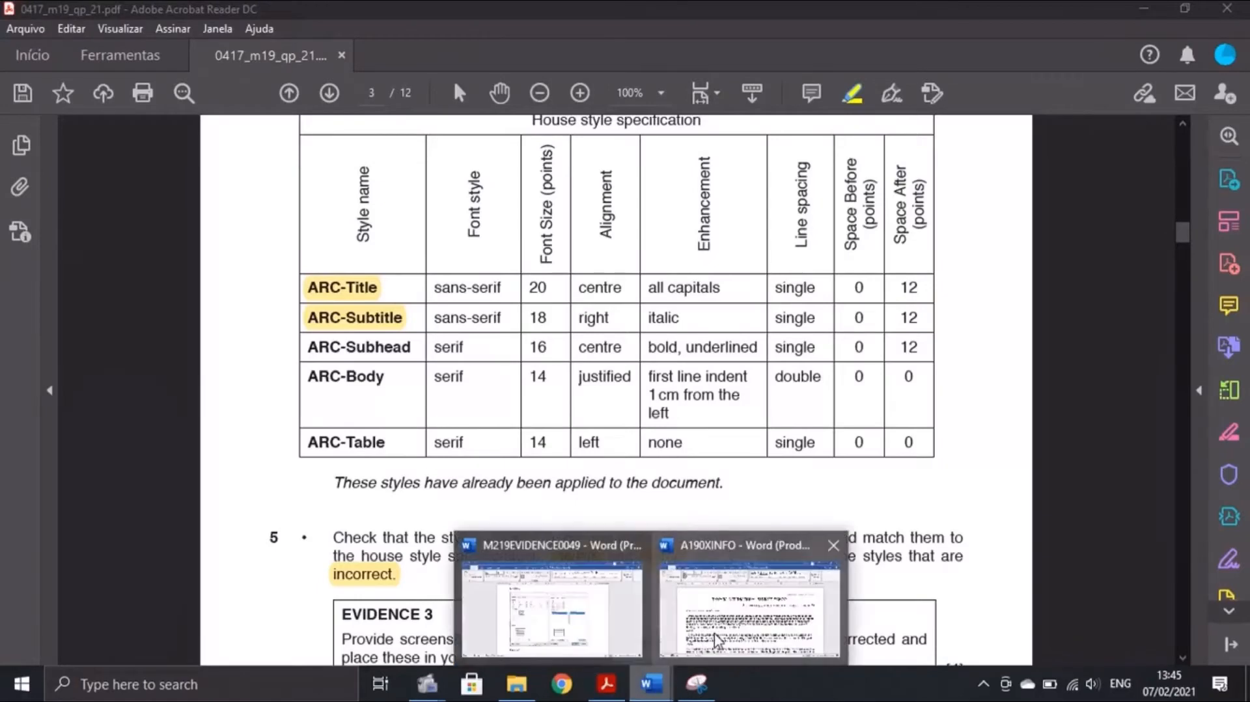
{"action": "left_click", "coordinate": [549, 519]}
{"action": "left_click", "coordinate": [391, 548]}
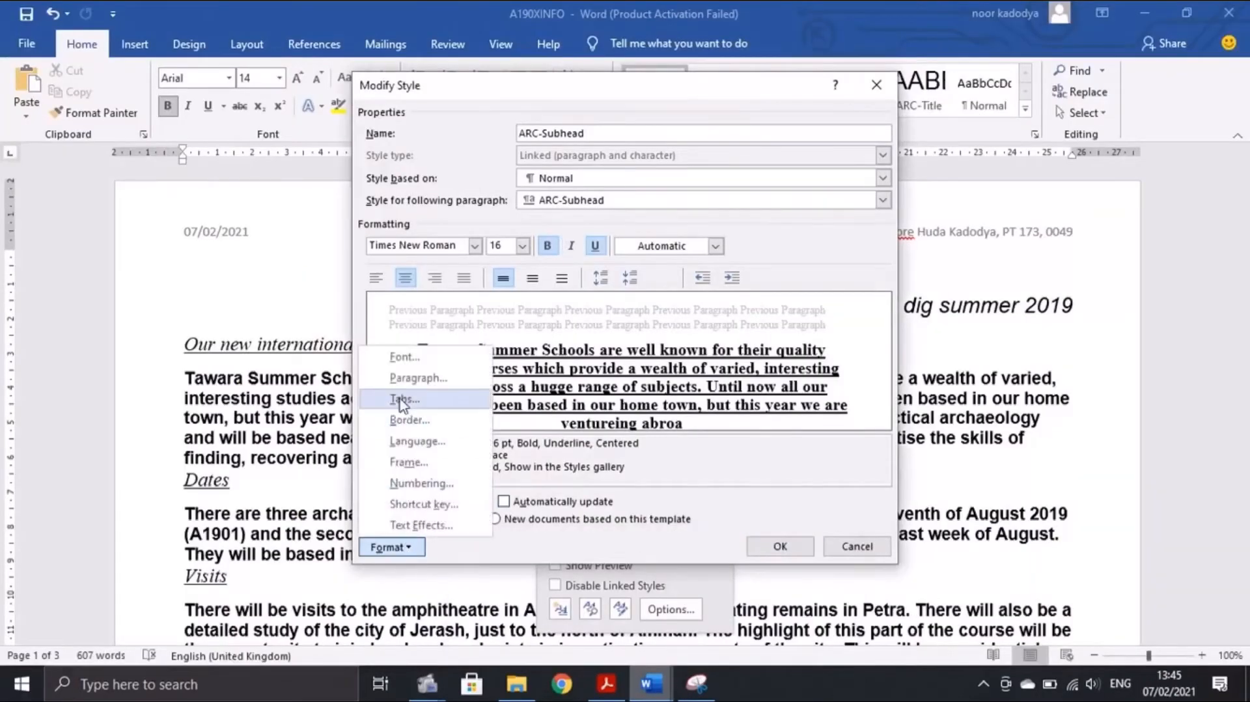
{"action": "left_click", "coordinate": [397, 377]}
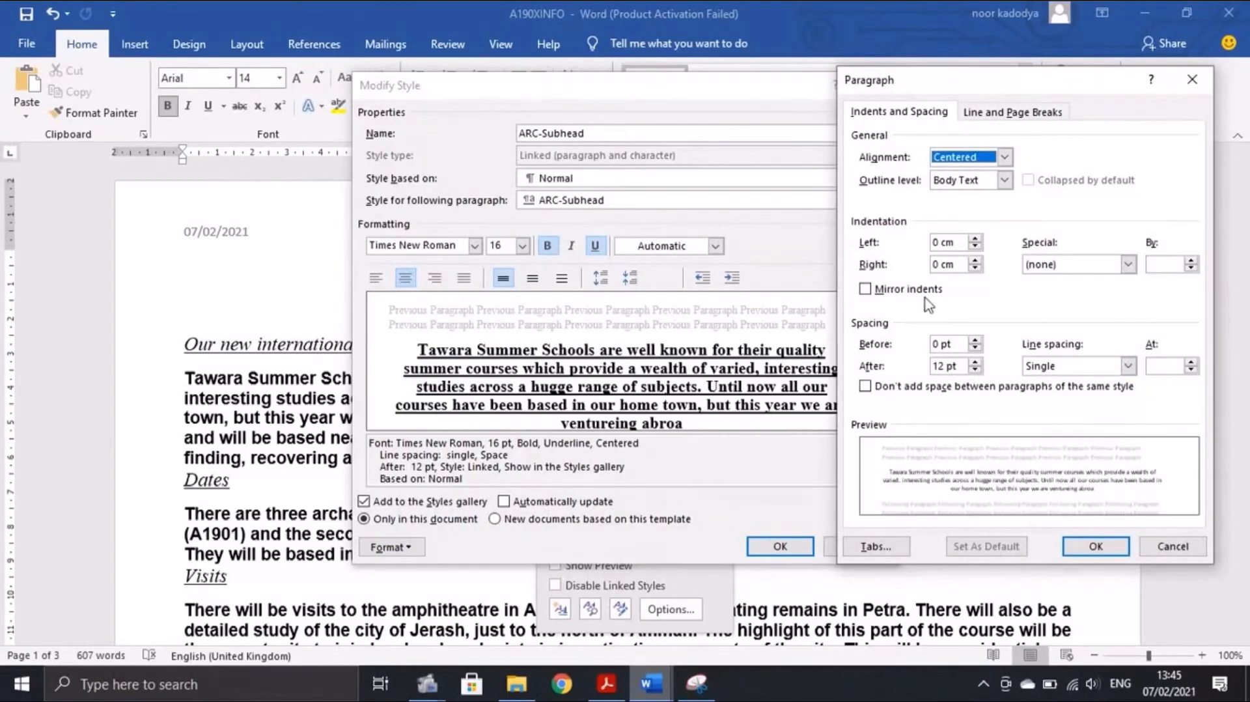
{"action": "left_click", "coordinate": [606, 683]}
{"action": "scroll", "coordinate": [497, 534], "scroll_direction": "down", "scroll_amount": 3}
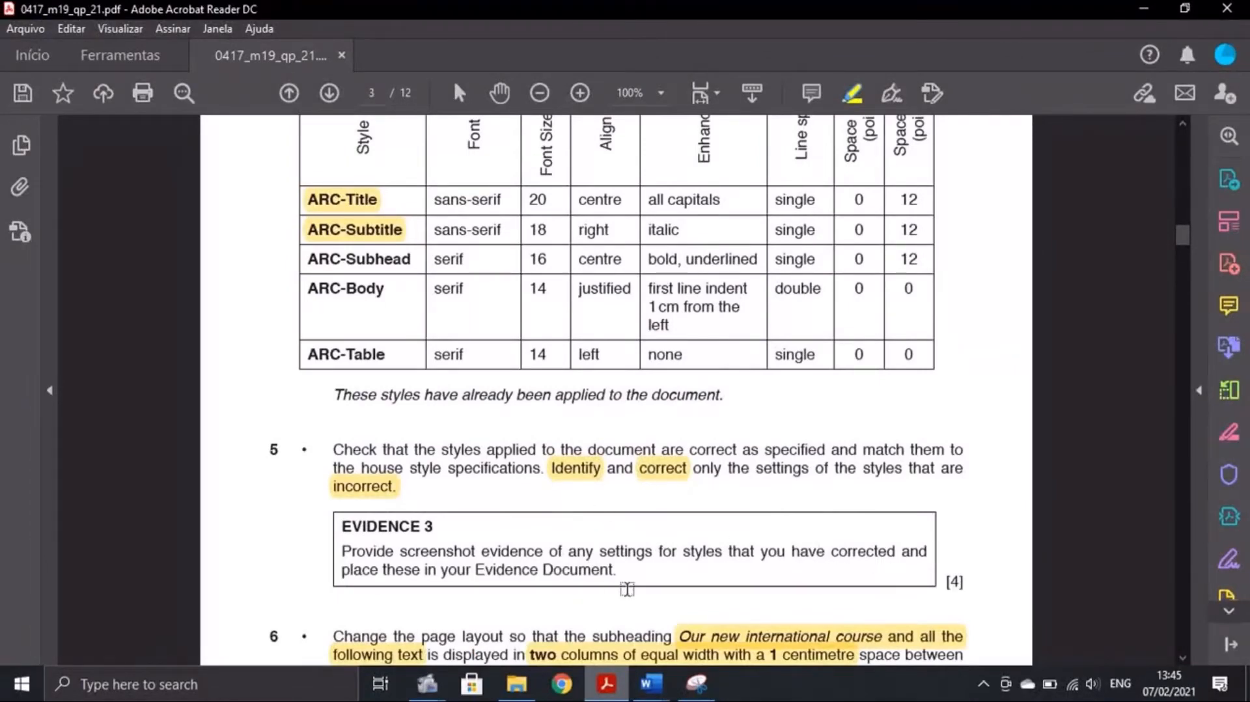
Capture both ARC-Subhead style dialogs in a new Snipping Tool screenshot
{"action": "scroll", "coordinate": [628, 590], "scroll_direction": "up", "scroll_amount": 3}
{"action": "left_click", "coordinate": [693, 683]}
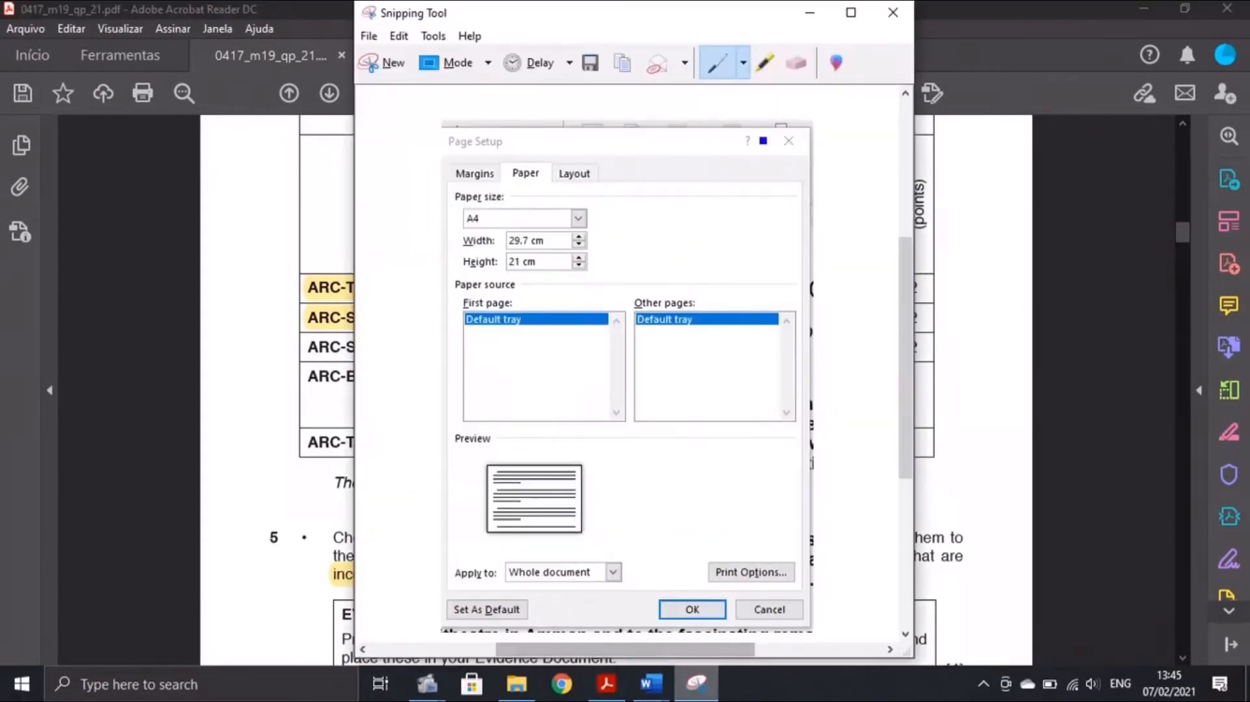
{"action": "mouse_move", "coordinate": [651, 683]}
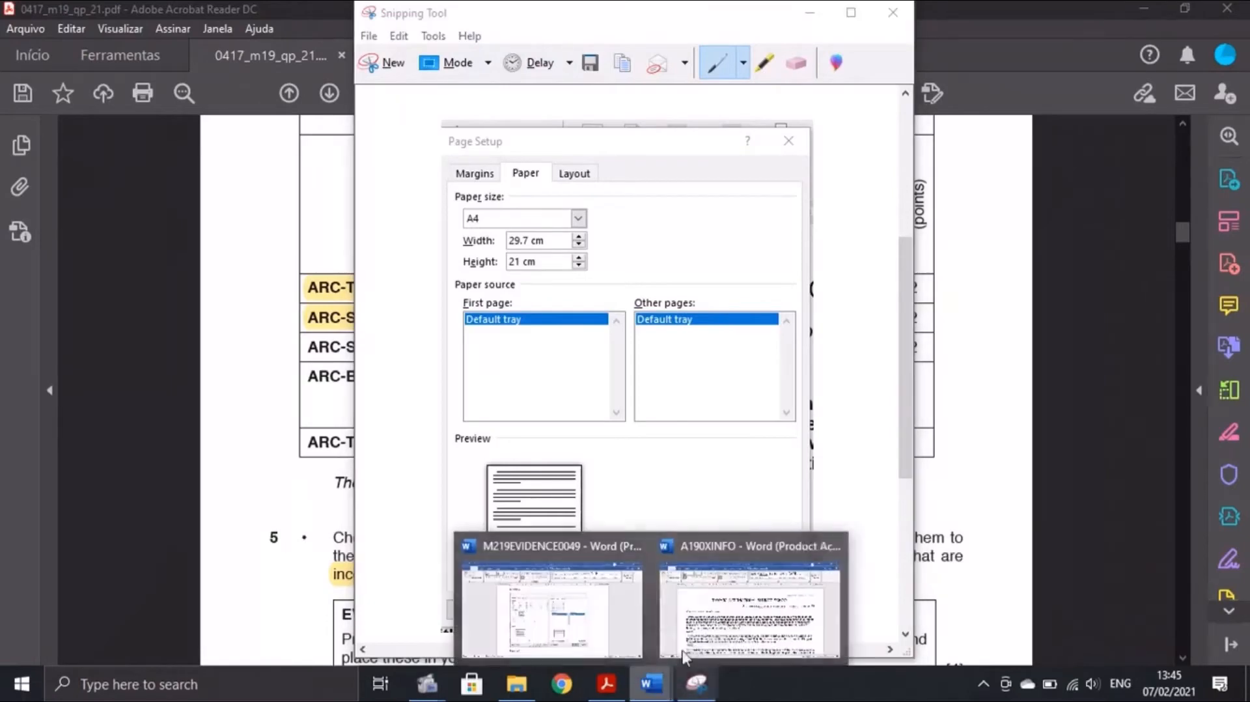
{"action": "left_click", "coordinate": [768, 618]}
{"action": "left_click", "coordinate": [698, 691]}
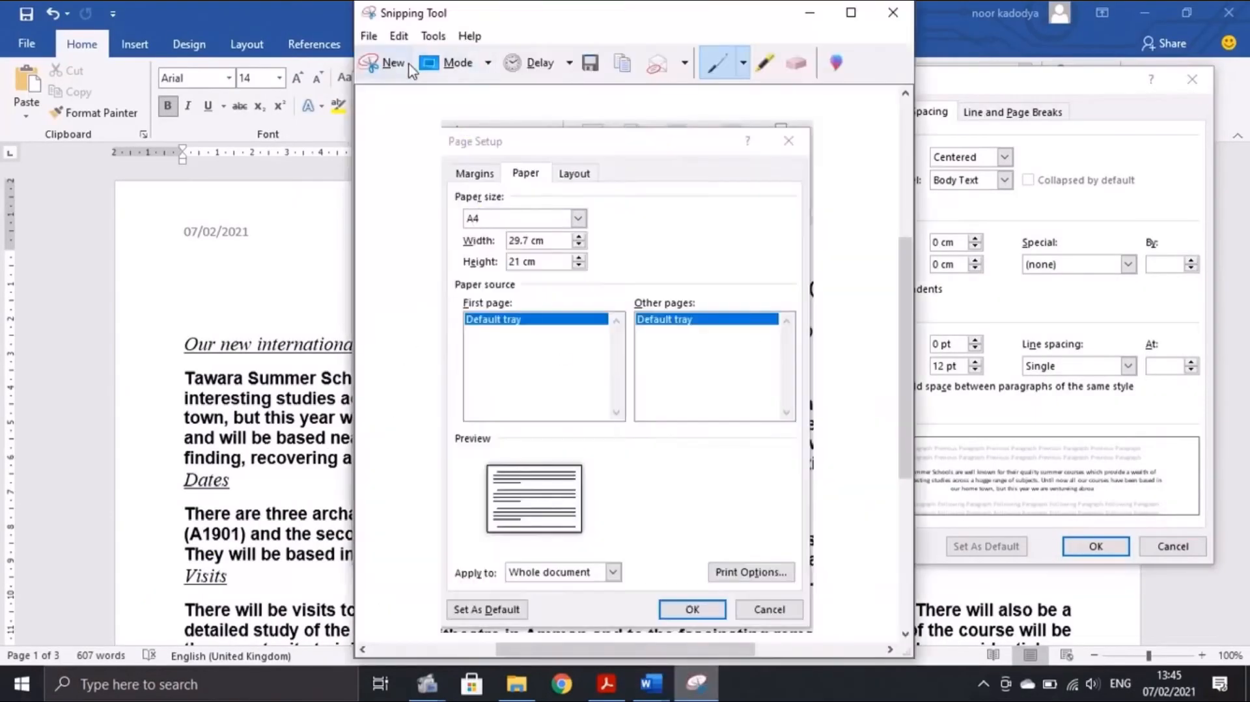
{"action": "left_click", "coordinate": [383, 63]}
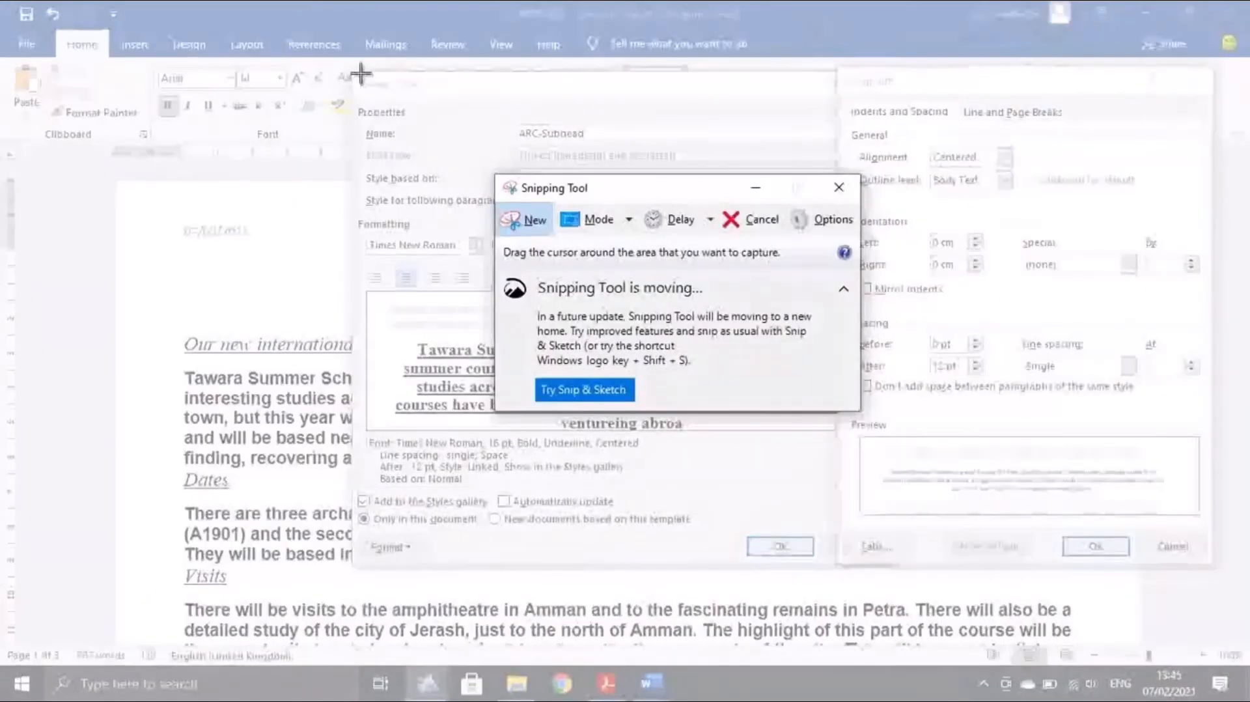
{"action": "left_click_drag", "start_coordinate": [360, 74], "coordinate": [1222, 574]}
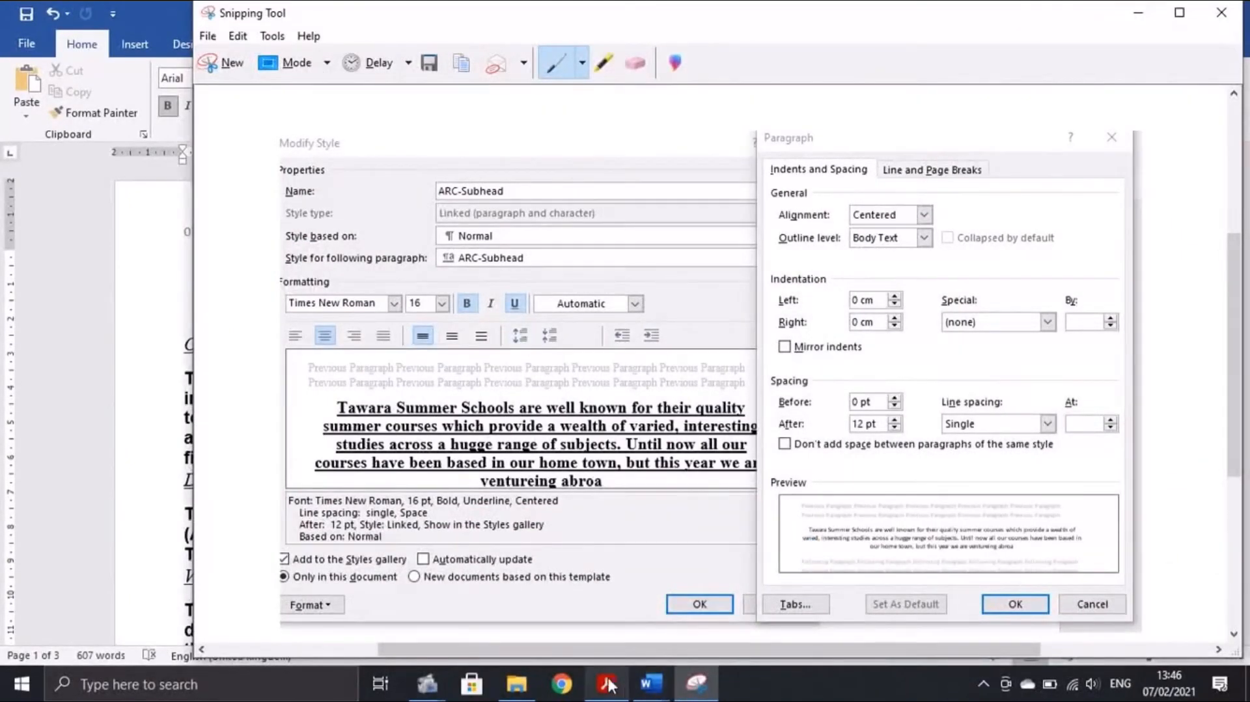
Close the Paragraph dialog and apply the ARC-Subhead style changes
{"action": "left_click", "coordinate": [651, 684]}
{"action": "left_click", "coordinate": [605, 646]}
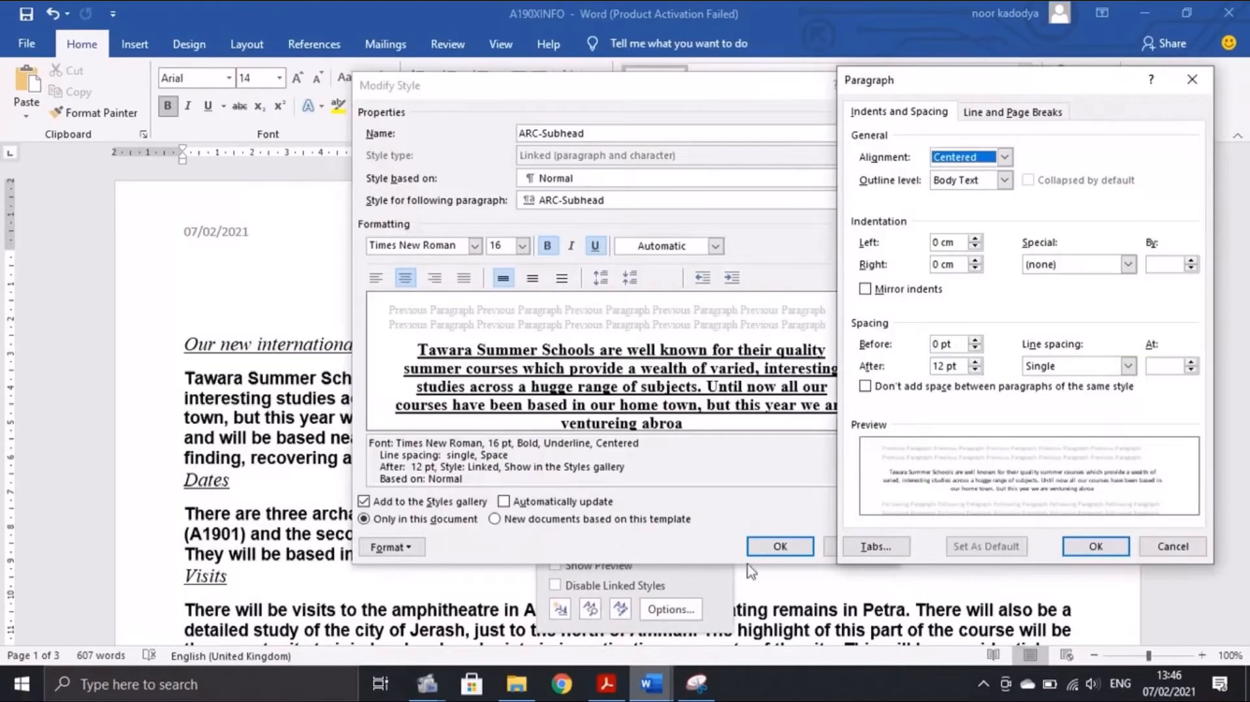
{"action": "key", "text": "Return"}
{"action": "left_click", "coordinate": [779, 546]}
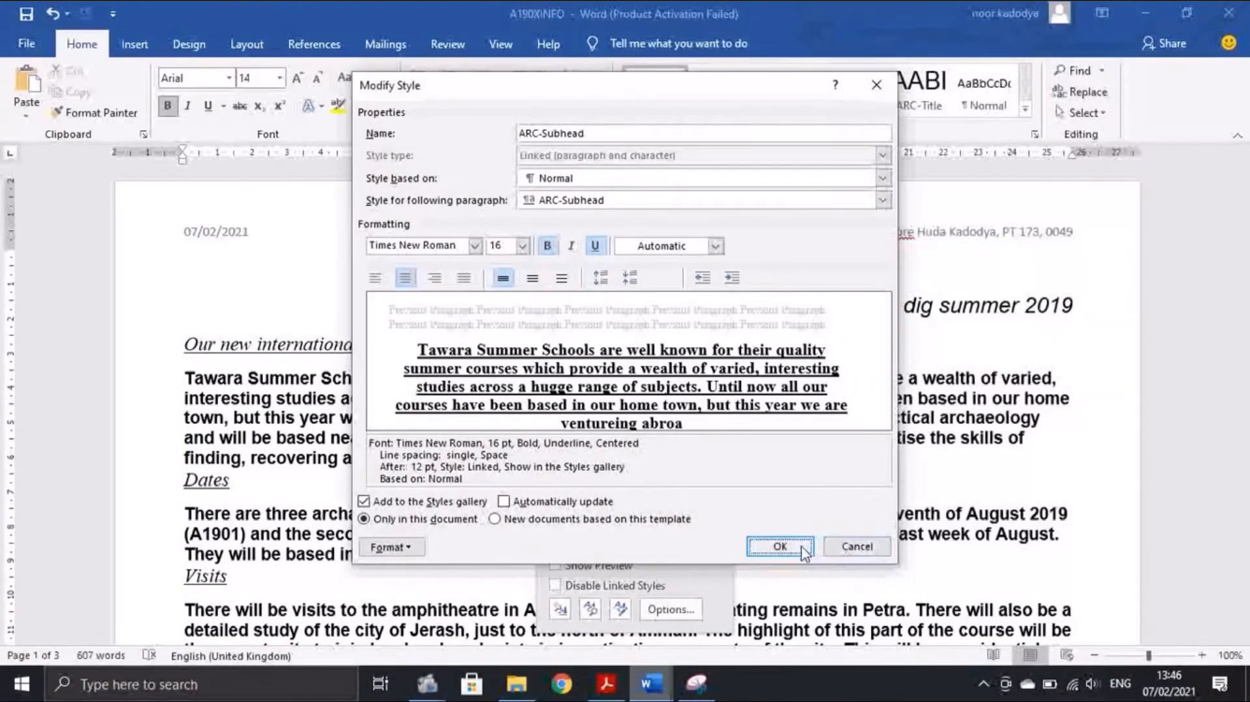
{"action": "left_click", "coordinate": [651, 683]}
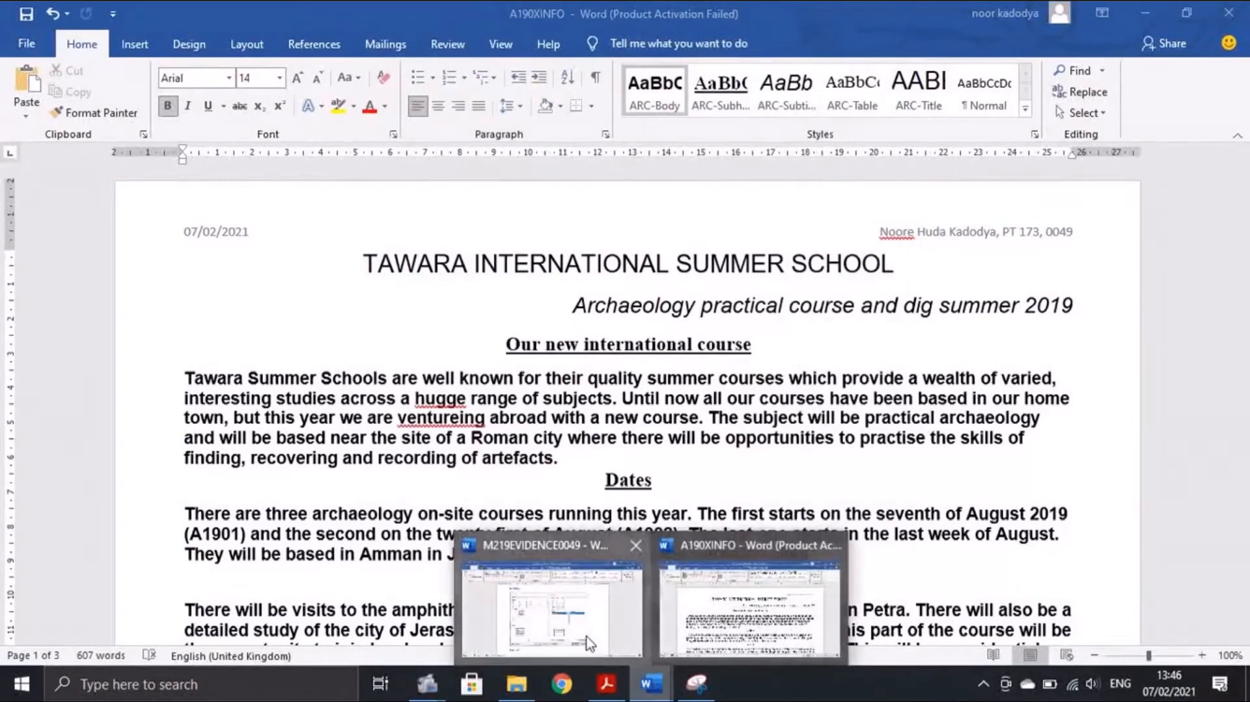
Paste the ARC-Subhead settings screenshot on a new line under Evidence 3, slightly shrunk
{"action": "left_click", "coordinate": [550, 641]}
{"action": "scroll", "coordinate": [405, 531], "scroll_direction": "down", "scroll_amount": 3}
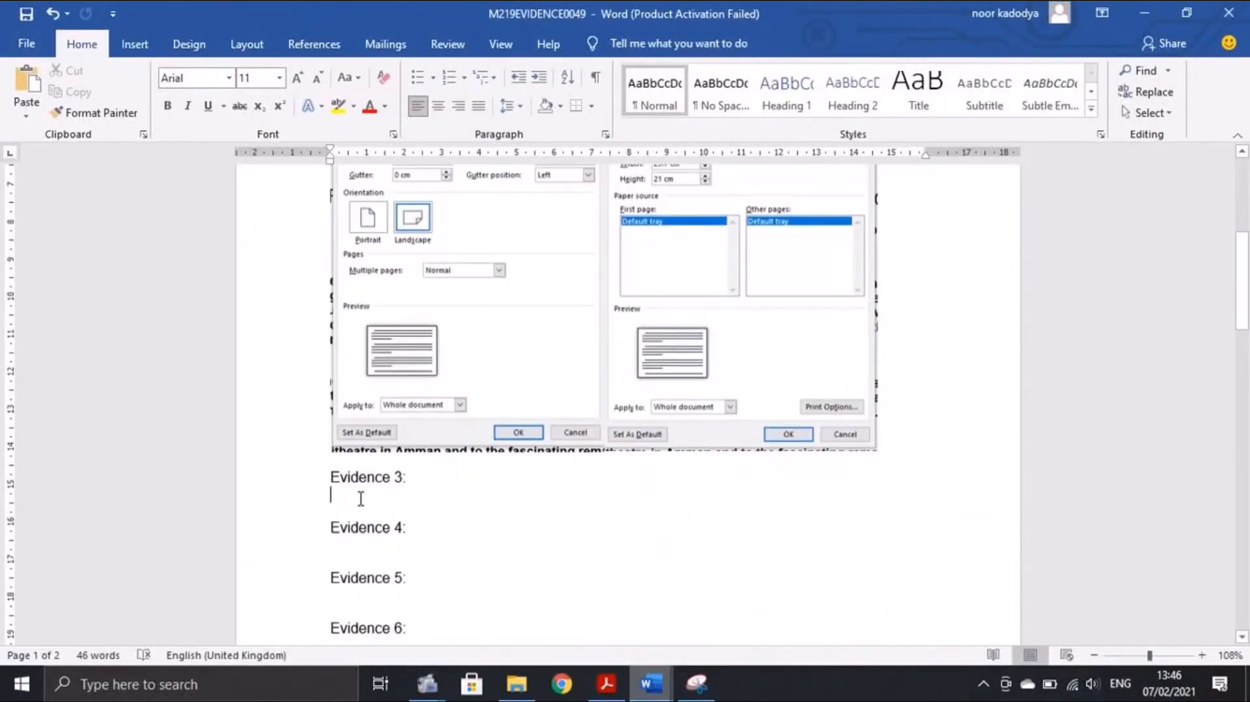
{"action": "key", "text": "Return"}
{"action": "key", "text": "ctrl+v"}
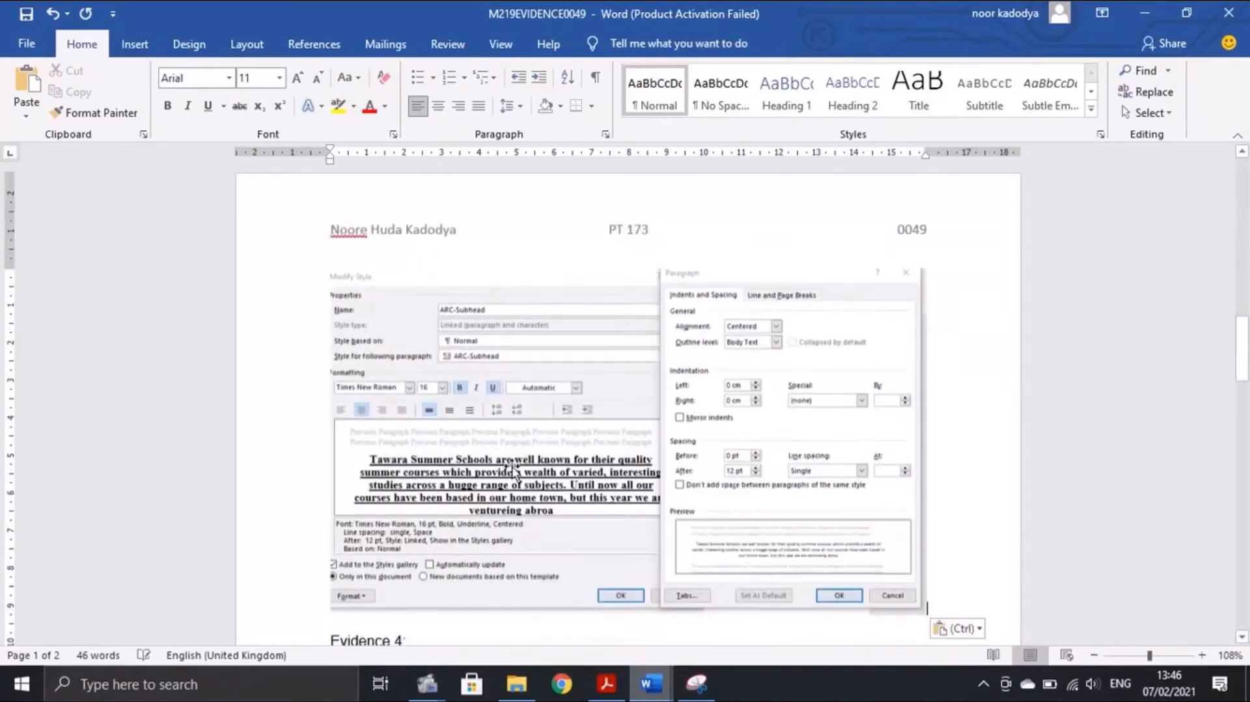
{"action": "left_click", "coordinate": [899, 601]}
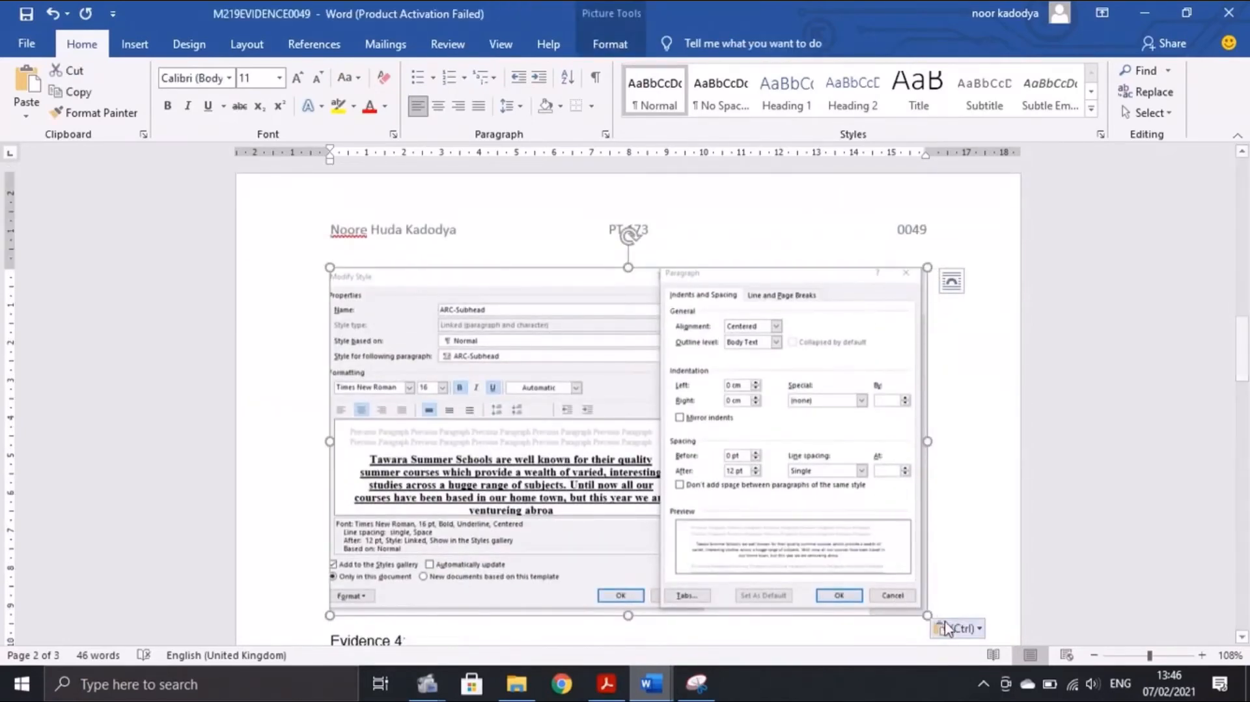
{"action": "left_click_drag", "start_coordinate": [926, 613], "coordinate": [851, 548]}
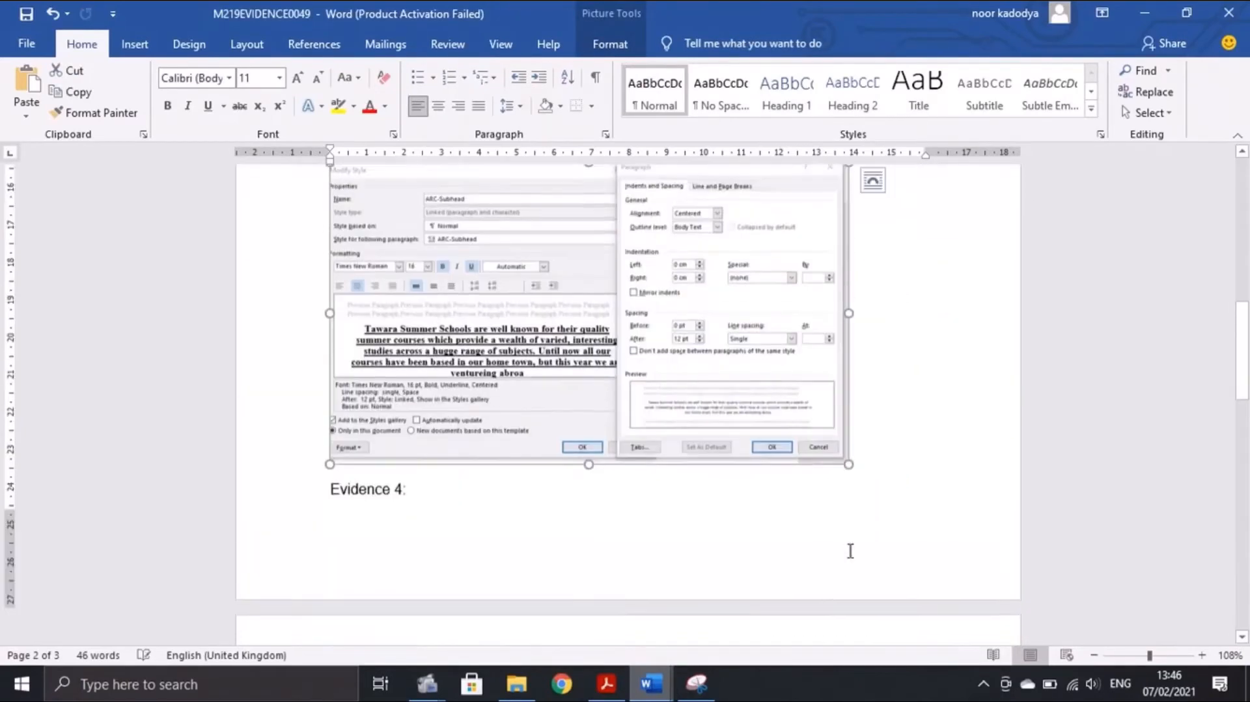
{"action": "left_click", "coordinate": [610, 684]}
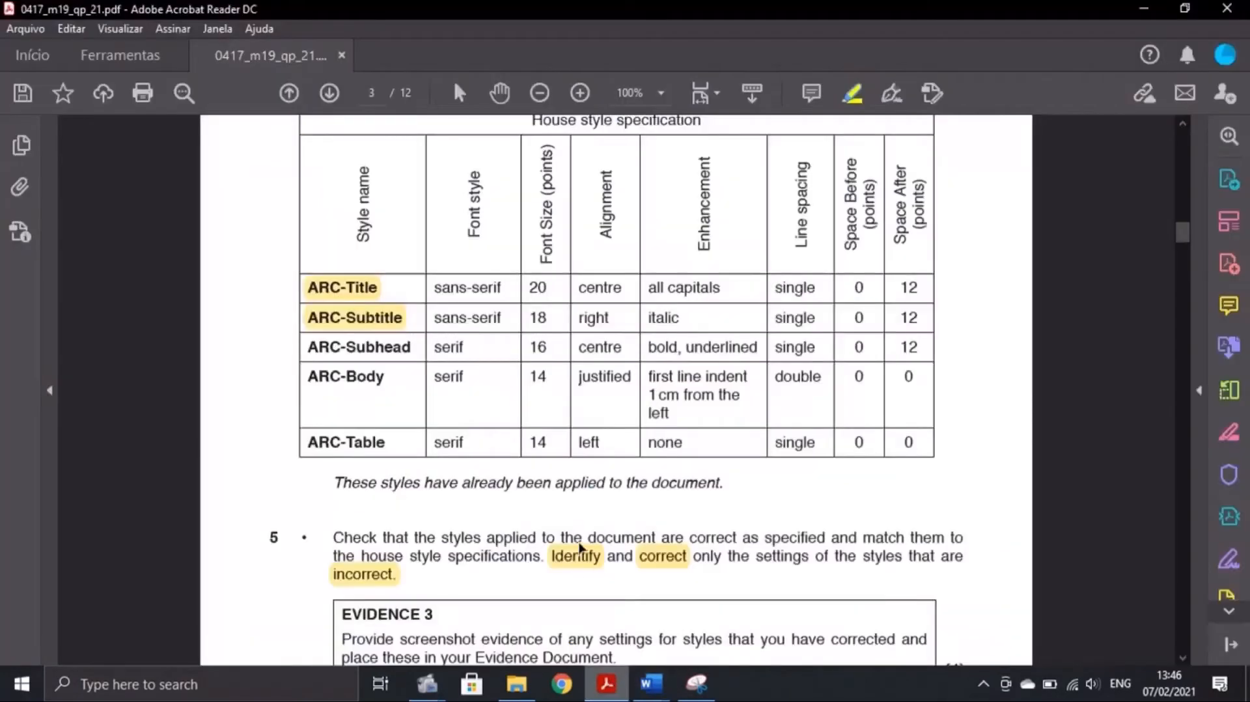
Highlight ARC-Subhead as checked in the PDF specification table
{"action": "scroll", "coordinate": [521, 482], "scroll_direction": "down", "scroll_amount": 1}
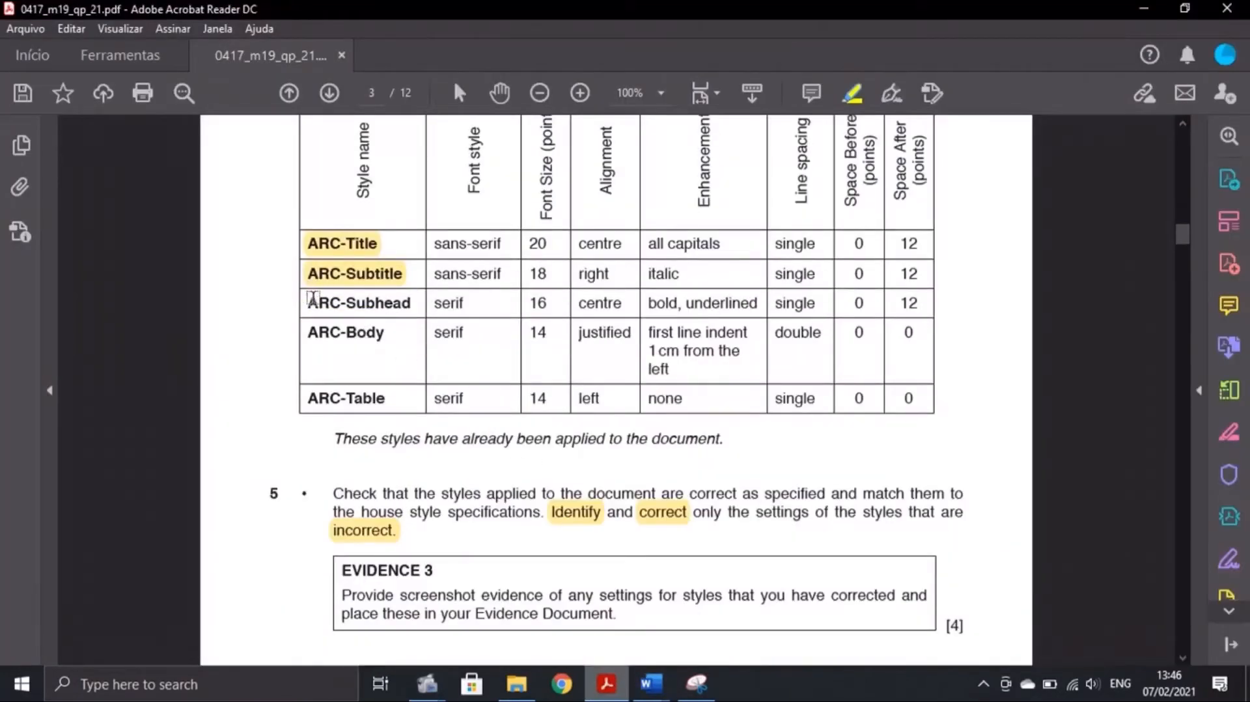
{"action": "left_click_drag", "start_coordinate": [312, 301], "coordinate": [420, 311]}
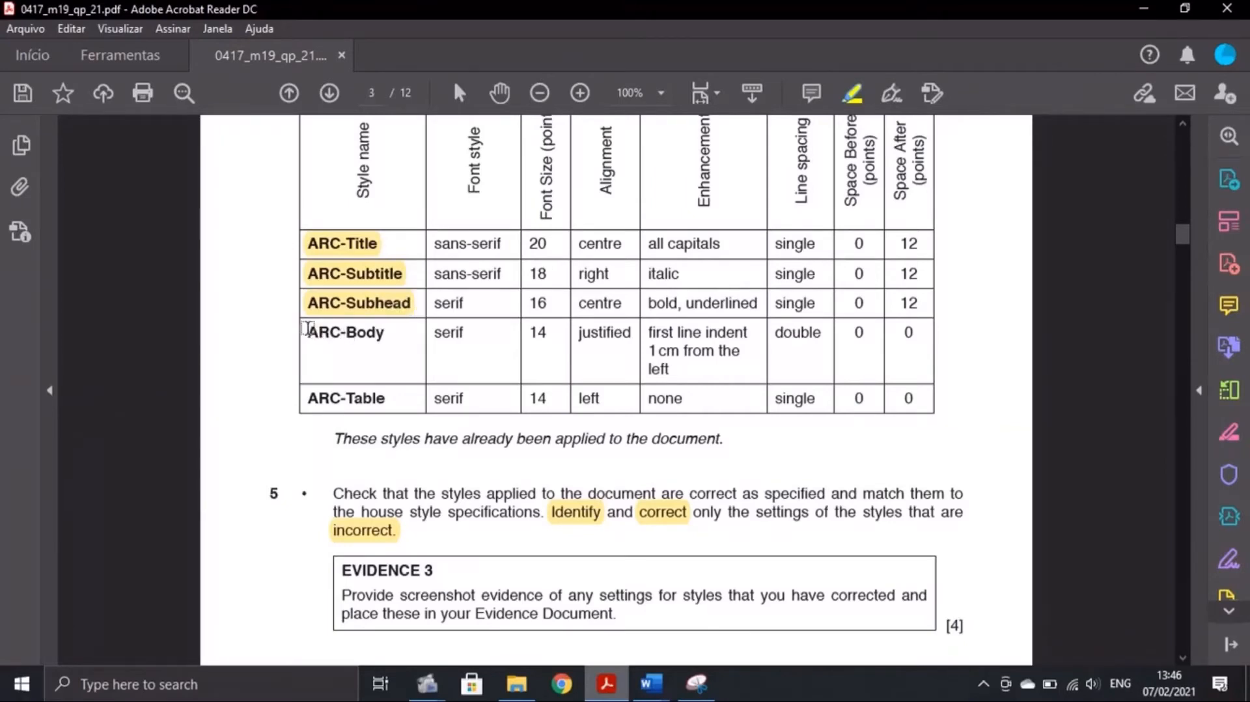
{"action": "mouse_move", "coordinate": [651, 684]}
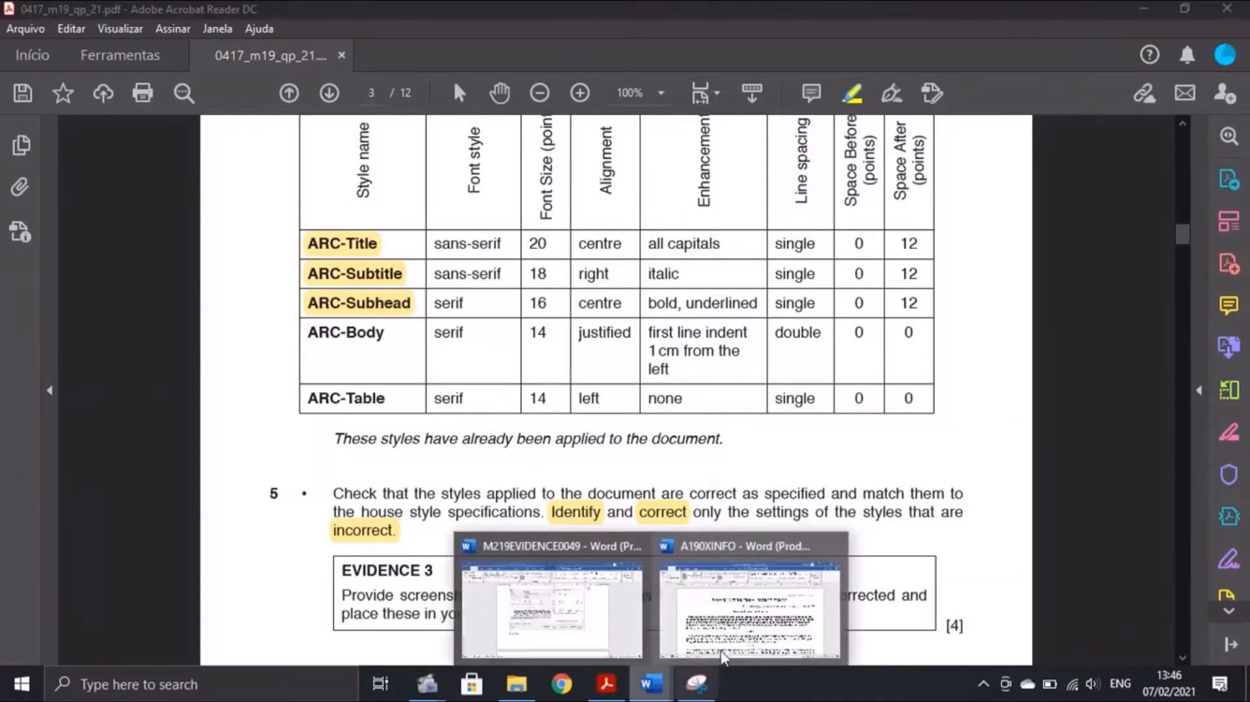
{"action": "left_click", "coordinate": [755, 599]}
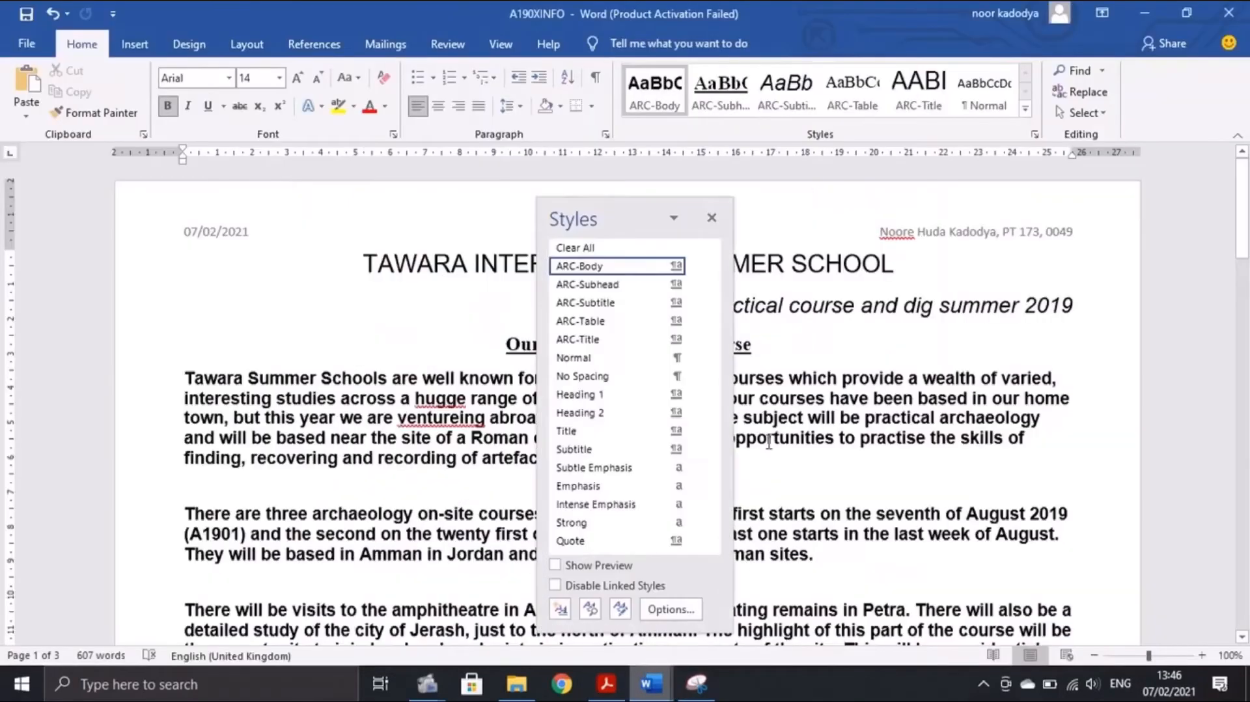
Open the ARC-Body style's Modify Style dialog and compare it with the PDF requirements
{"action": "right_click", "coordinate": [584, 269]}
{"action": "left_click", "coordinate": [552, 312]}
{"action": "left_click", "coordinate": [613, 677]}
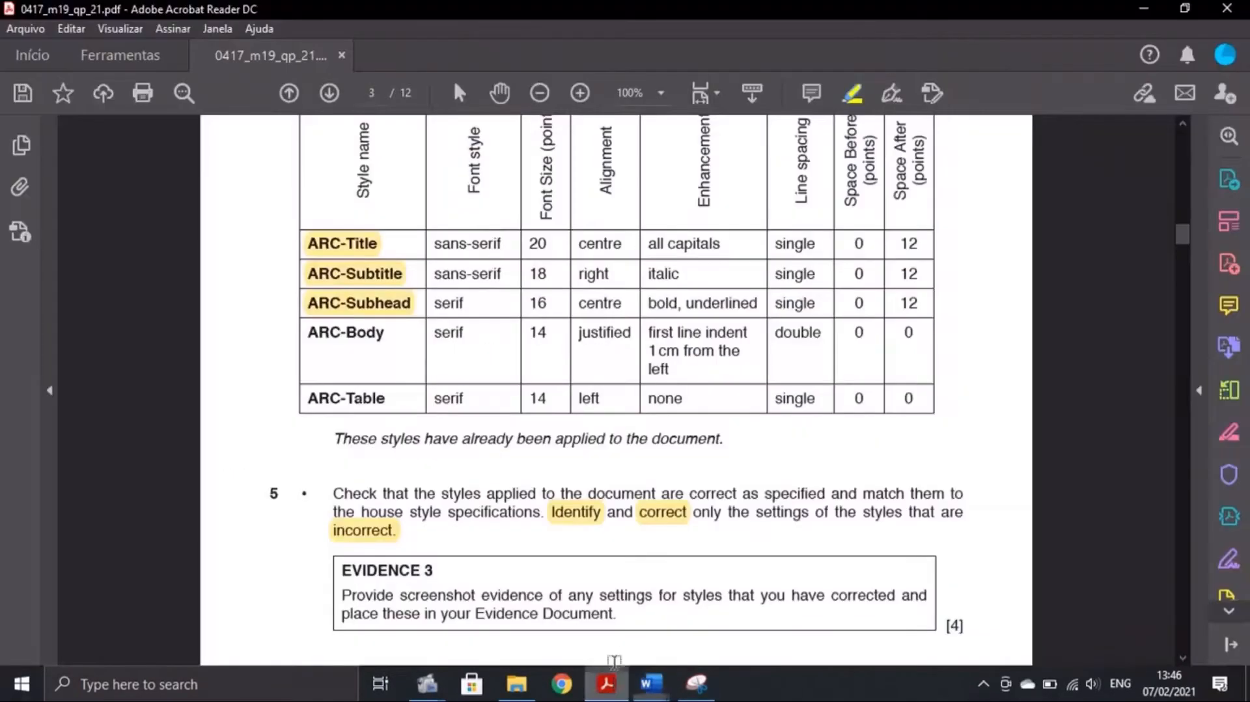
{"action": "left_click", "coordinate": [650, 683]}
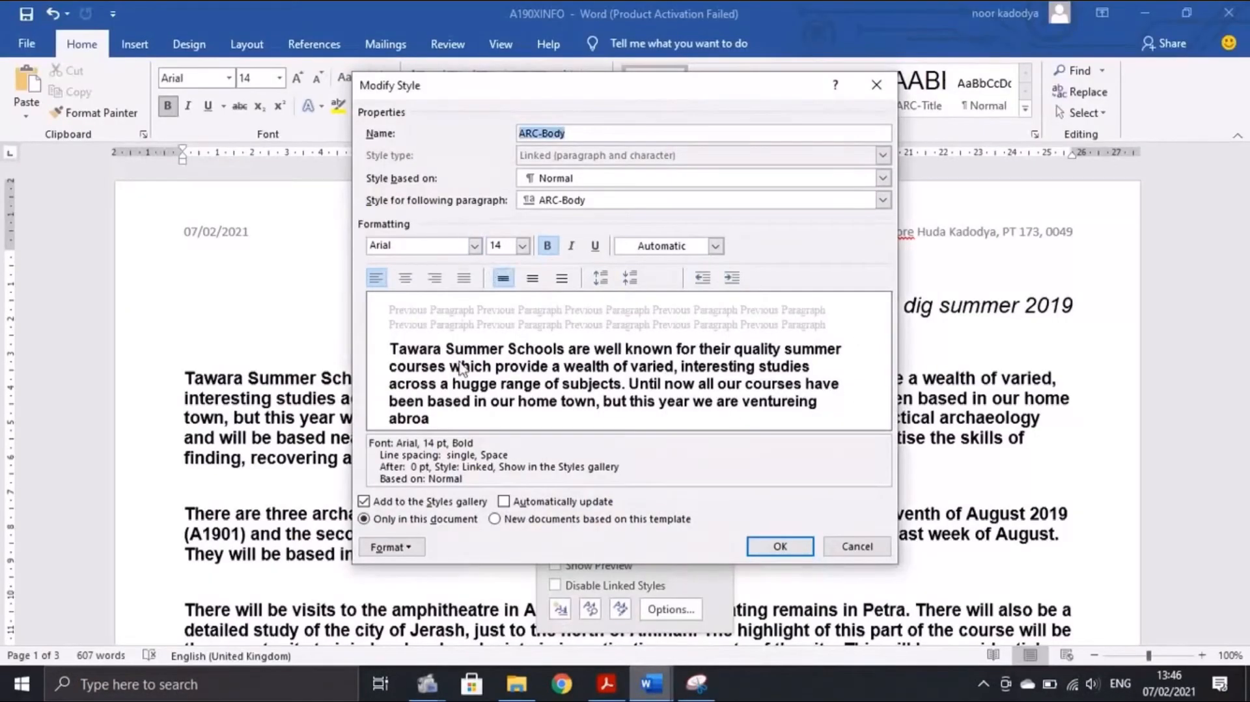
Change the ARC-Body style font from Arial to Times New Roman
{"action": "left_click", "coordinate": [461, 241]}
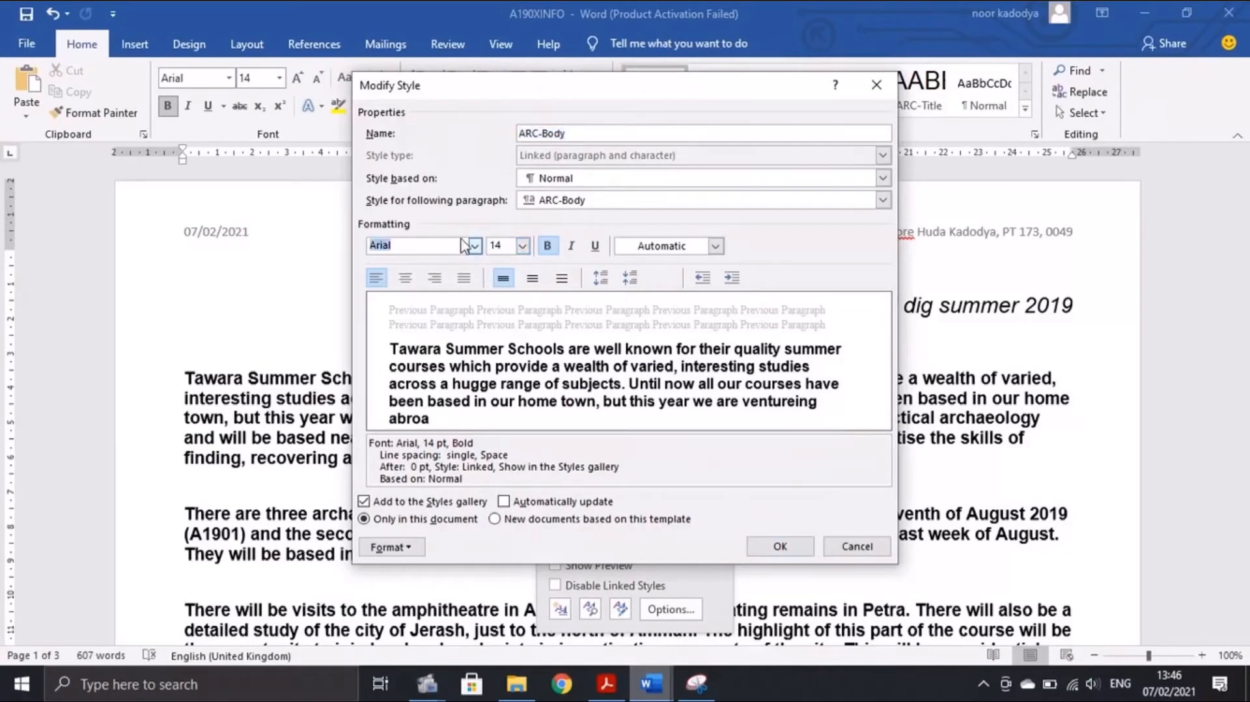
{"action": "left_click", "coordinate": [488, 250]}
{"action": "left_click", "coordinate": [476, 247]}
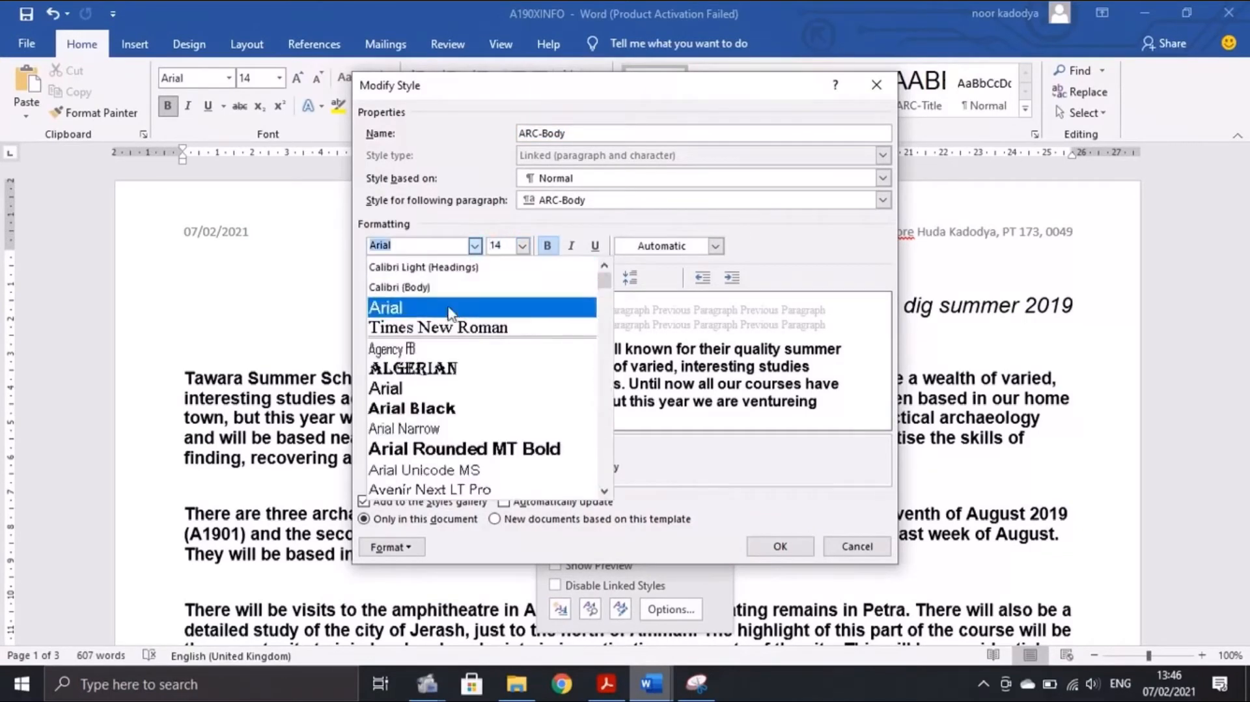
{"action": "left_click", "coordinate": [456, 333]}
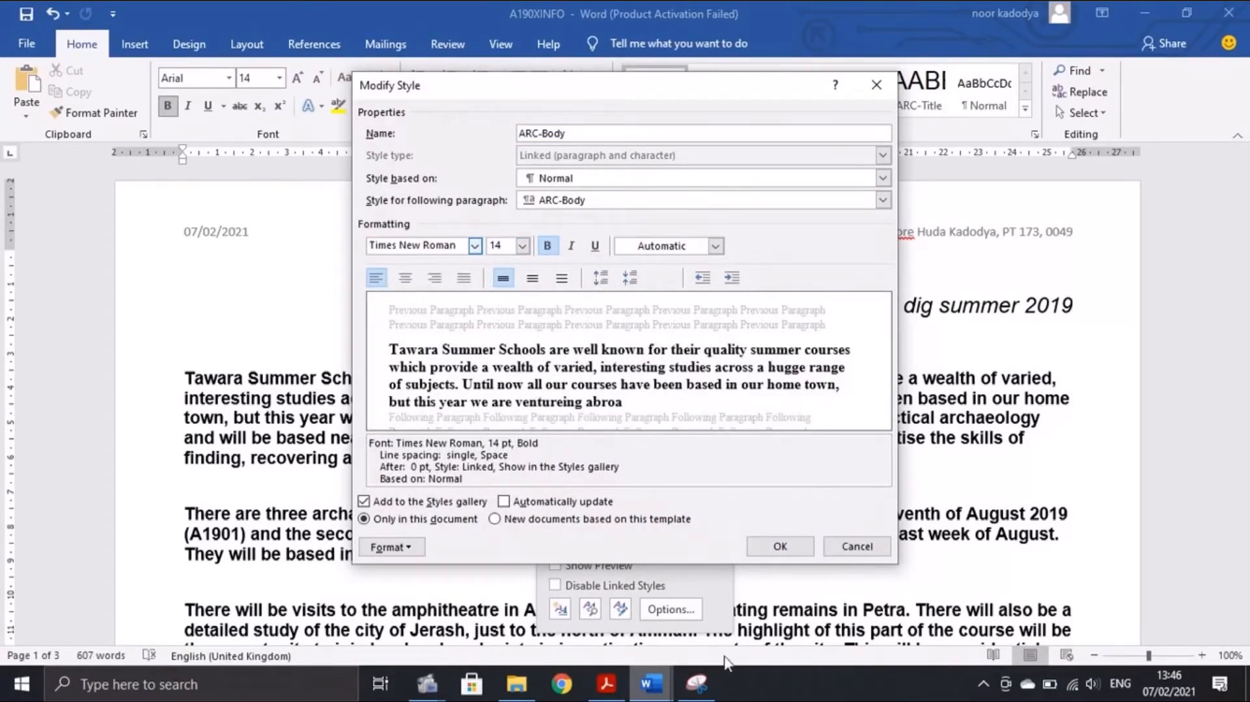
{"action": "left_click", "coordinate": [609, 684]}
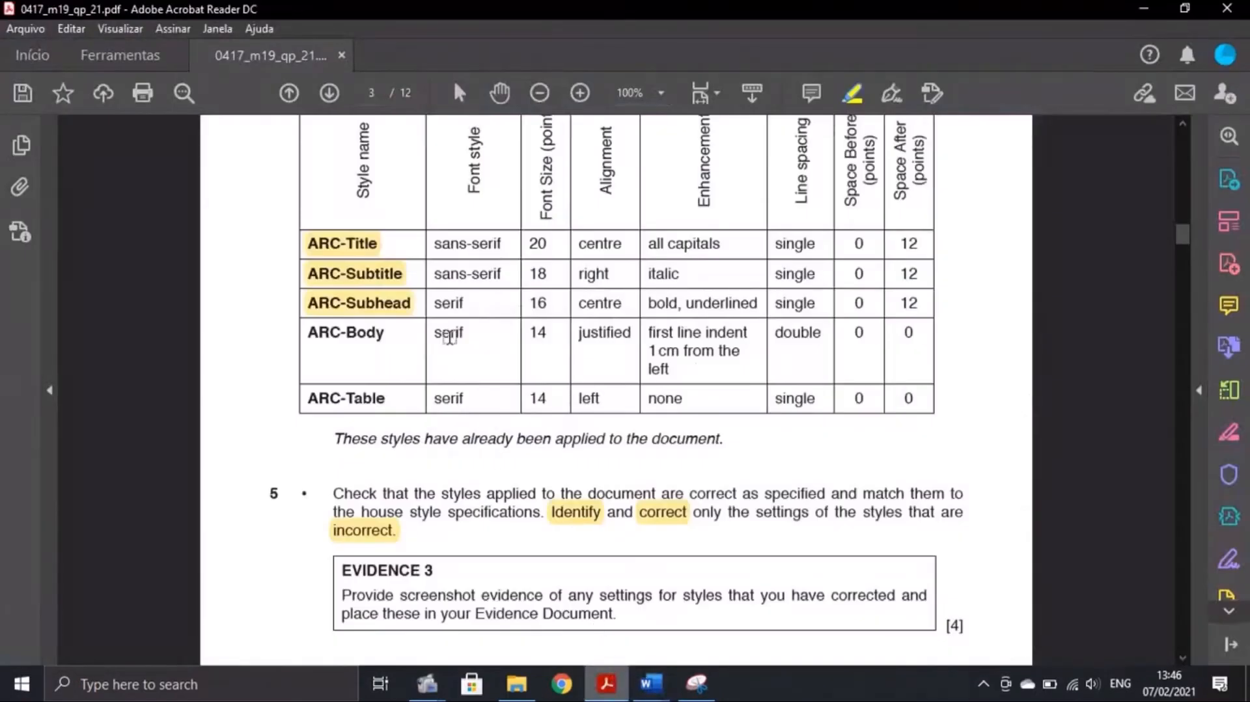
{"action": "mouse_move", "coordinate": [651, 682]}
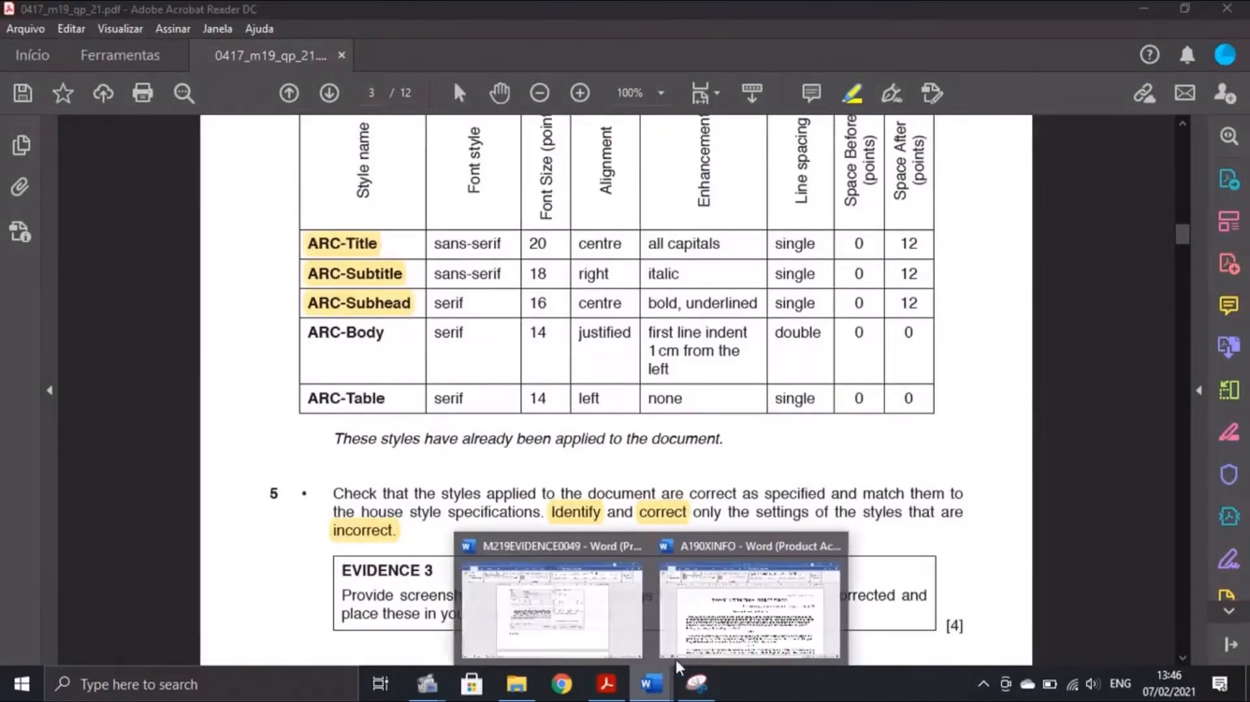
{"action": "left_click", "coordinate": [675, 658]}
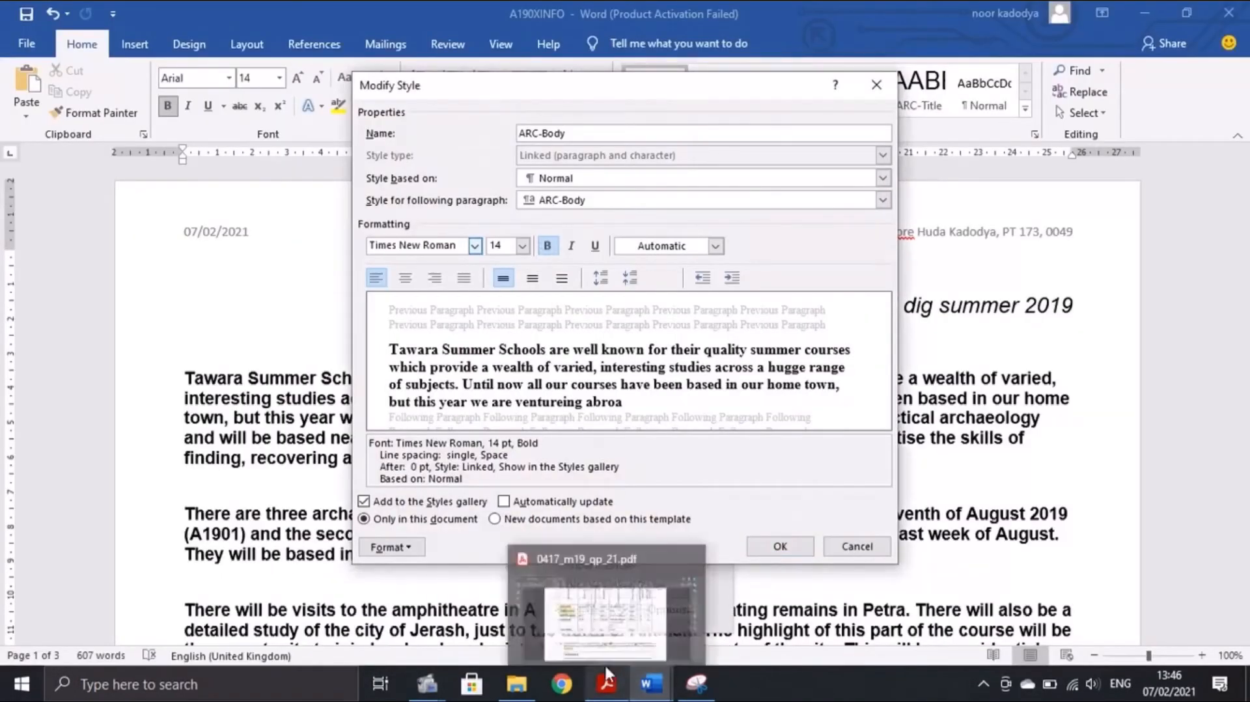
Set ARC-Body to justified alignment, checking it against the specification table
{"action": "left_click", "coordinate": [605, 682]}
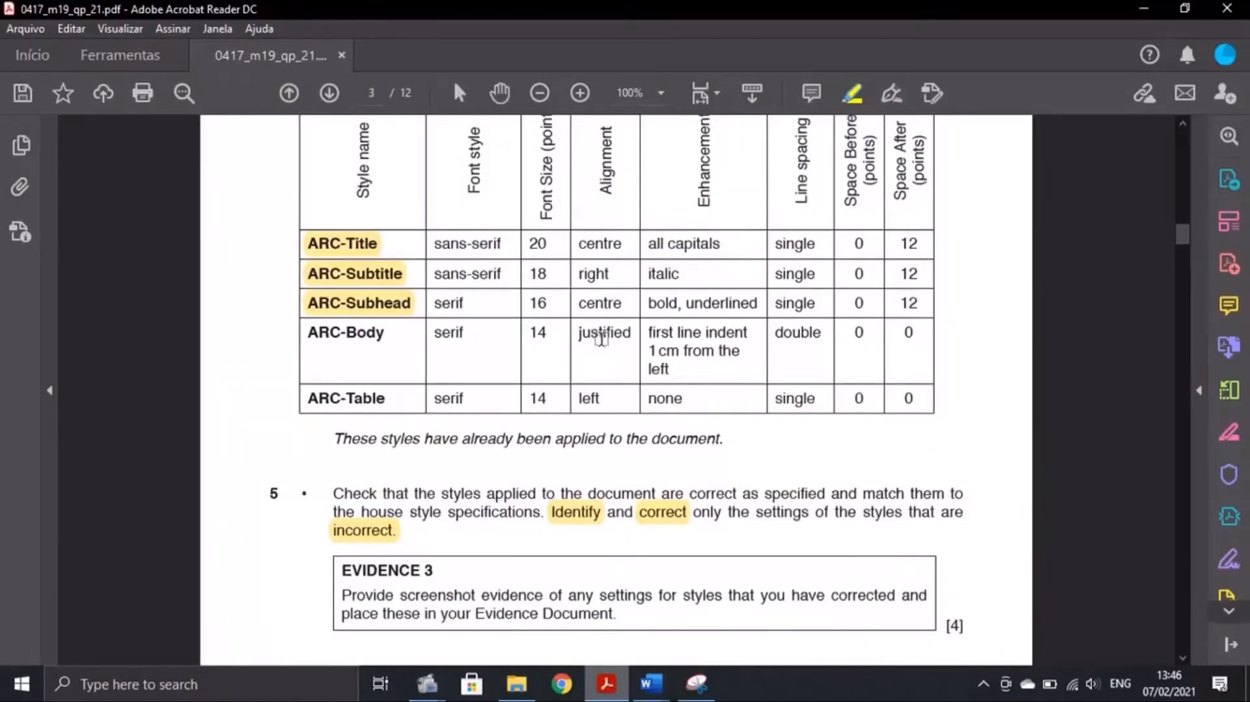
{"action": "mouse_move", "coordinate": [650, 682]}
{"action": "left_click", "coordinate": [690, 618]}
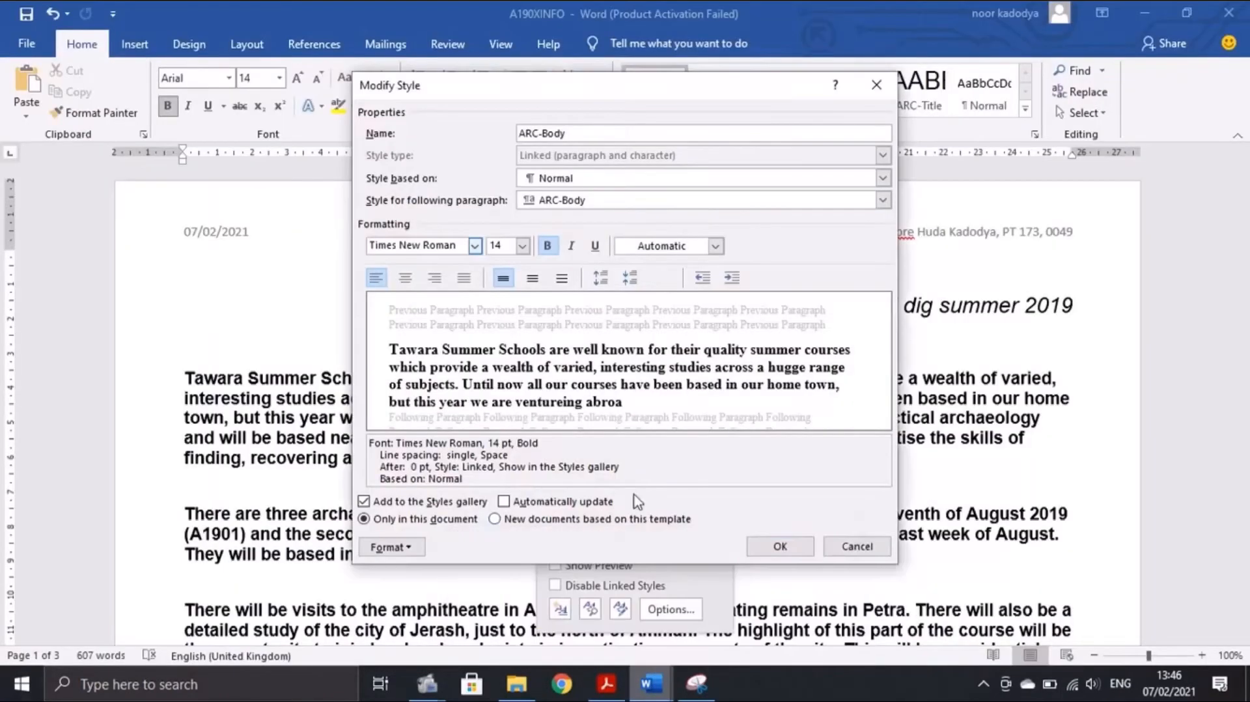
{"action": "left_click", "coordinate": [463, 278]}
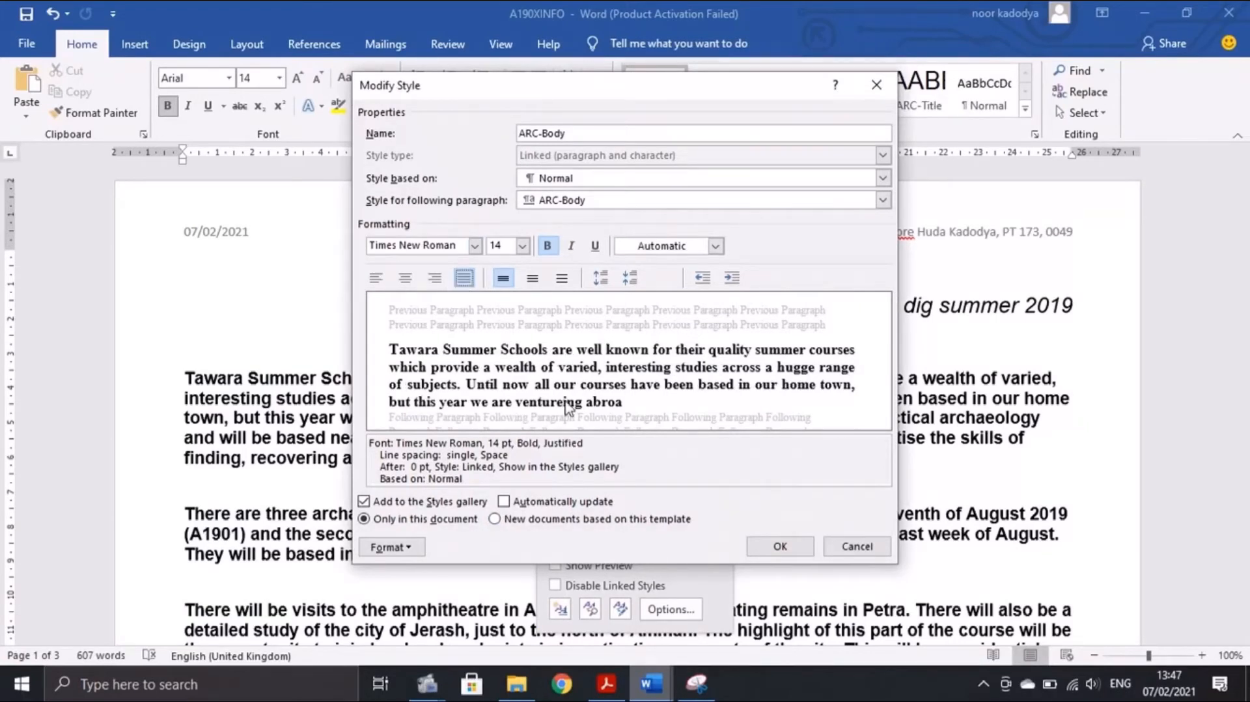
{"action": "left_click", "coordinate": [606, 682]}
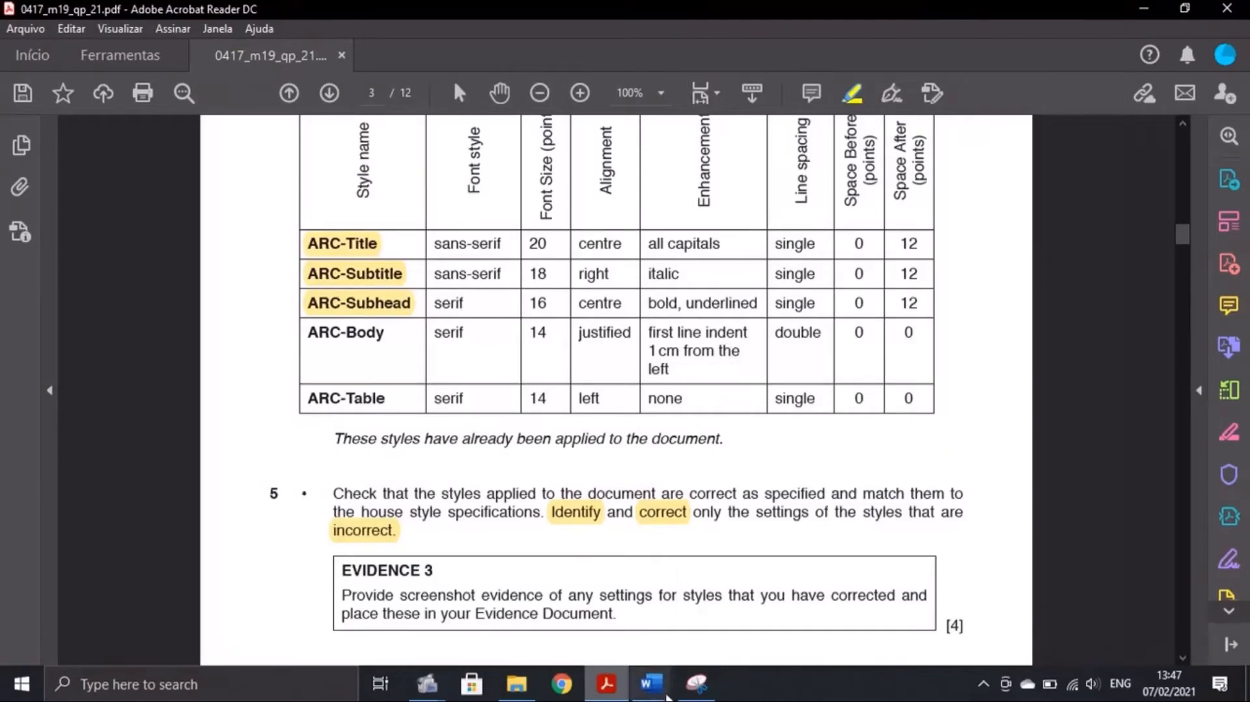
{"action": "mouse_move", "coordinate": [651, 682]}
{"action": "left_click", "coordinate": [683, 658]}
{"action": "left_click", "coordinate": [395, 547]}
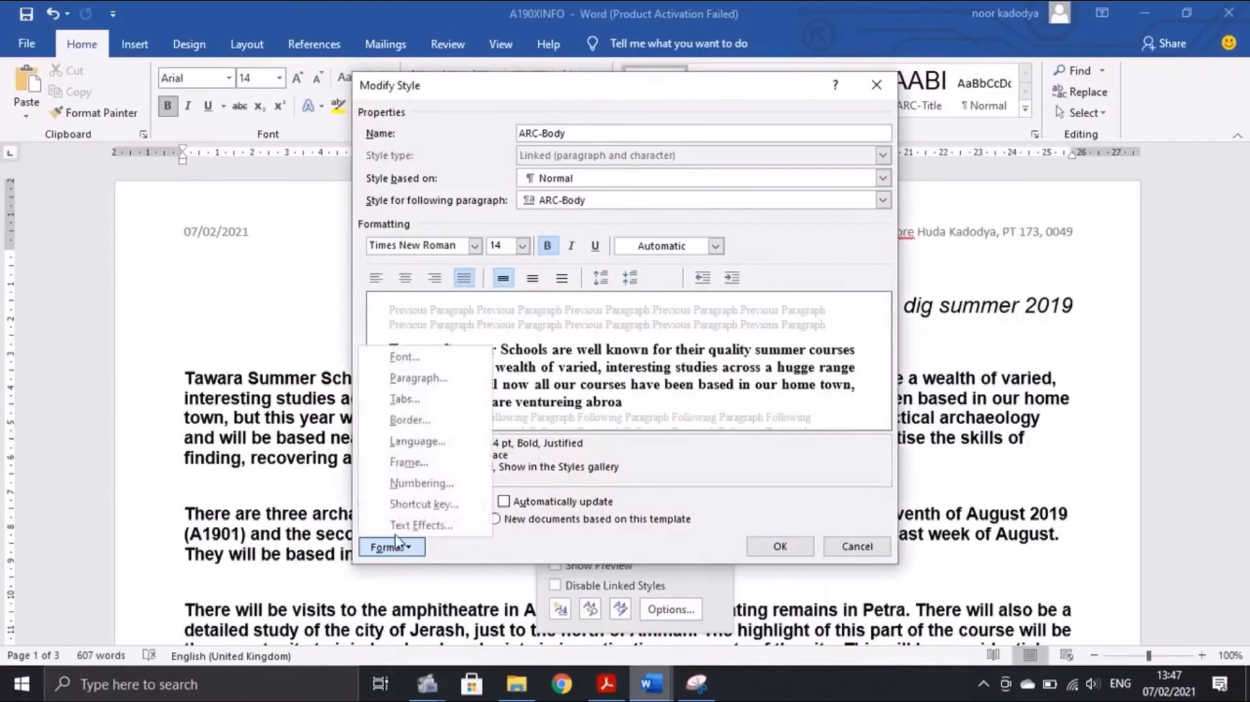
Give ARC-Body a first-line indent and a 1 cm left indent
{"action": "left_click", "coordinate": [412, 383]}
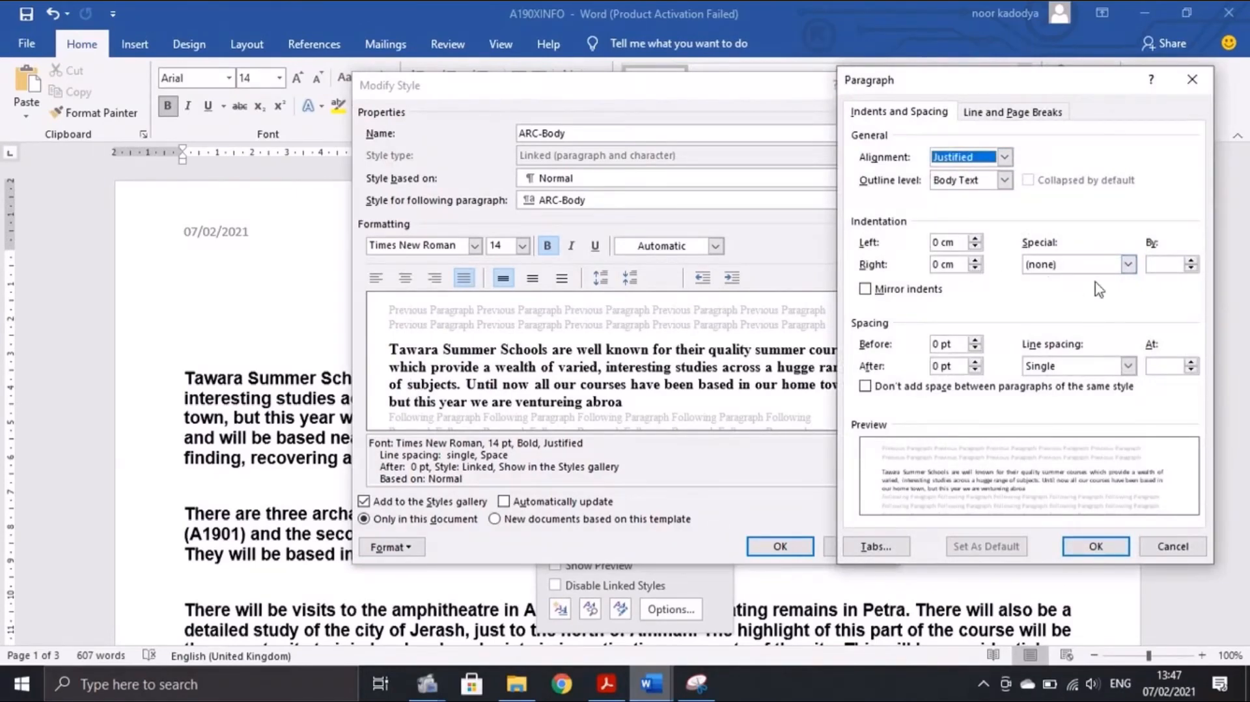
{"action": "left_click", "coordinate": [748, 572]}
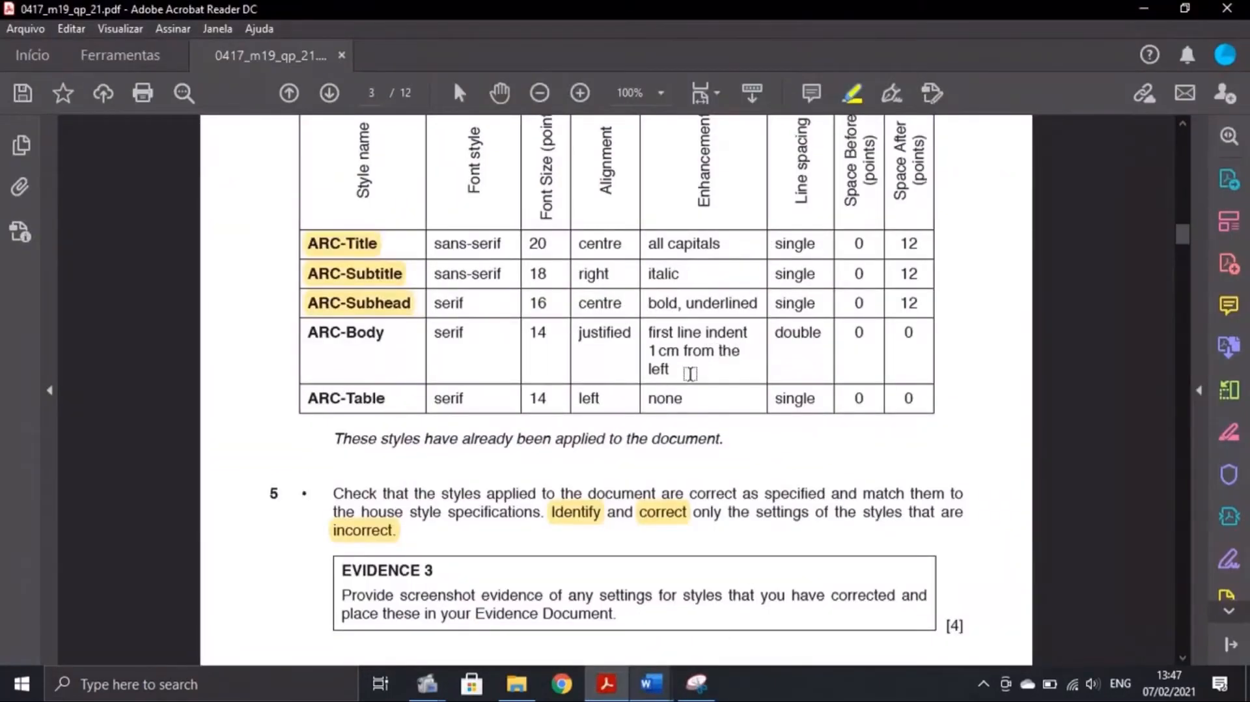
{"action": "mouse_move", "coordinate": [651, 682]}
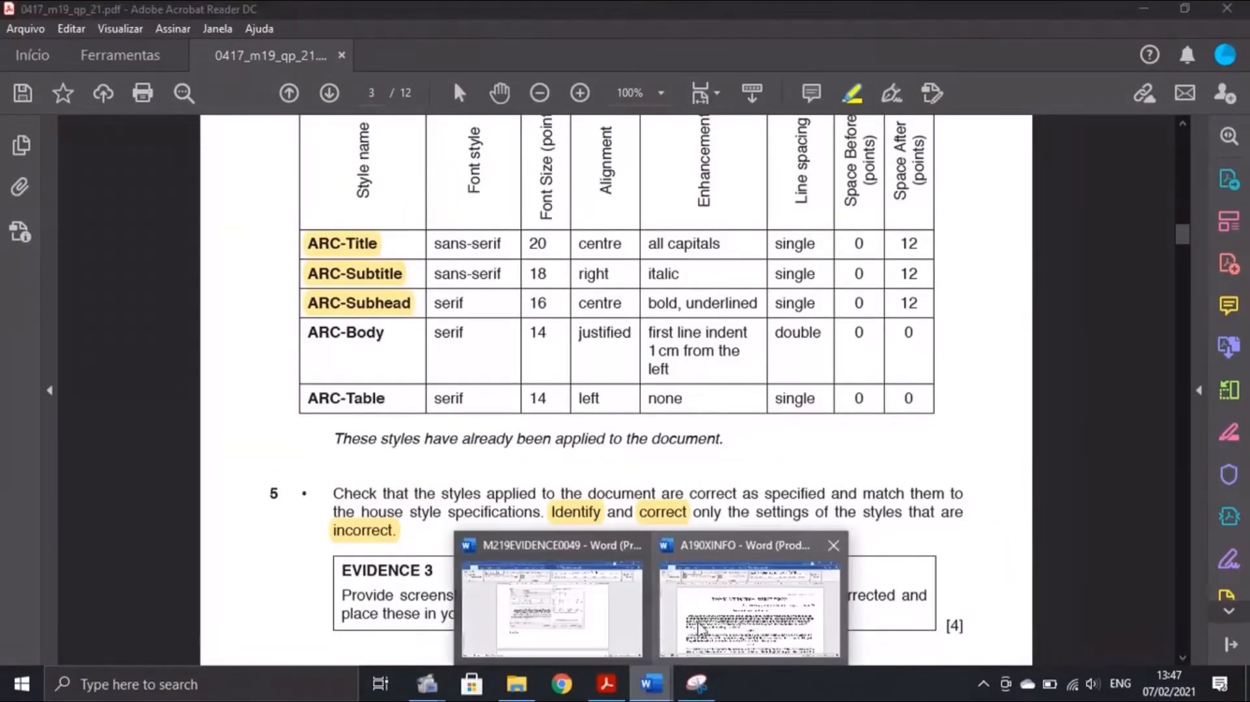
{"action": "left_click", "coordinate": [724, 622]}
{"action": "left_click", "coordinate": [1128, 264]}
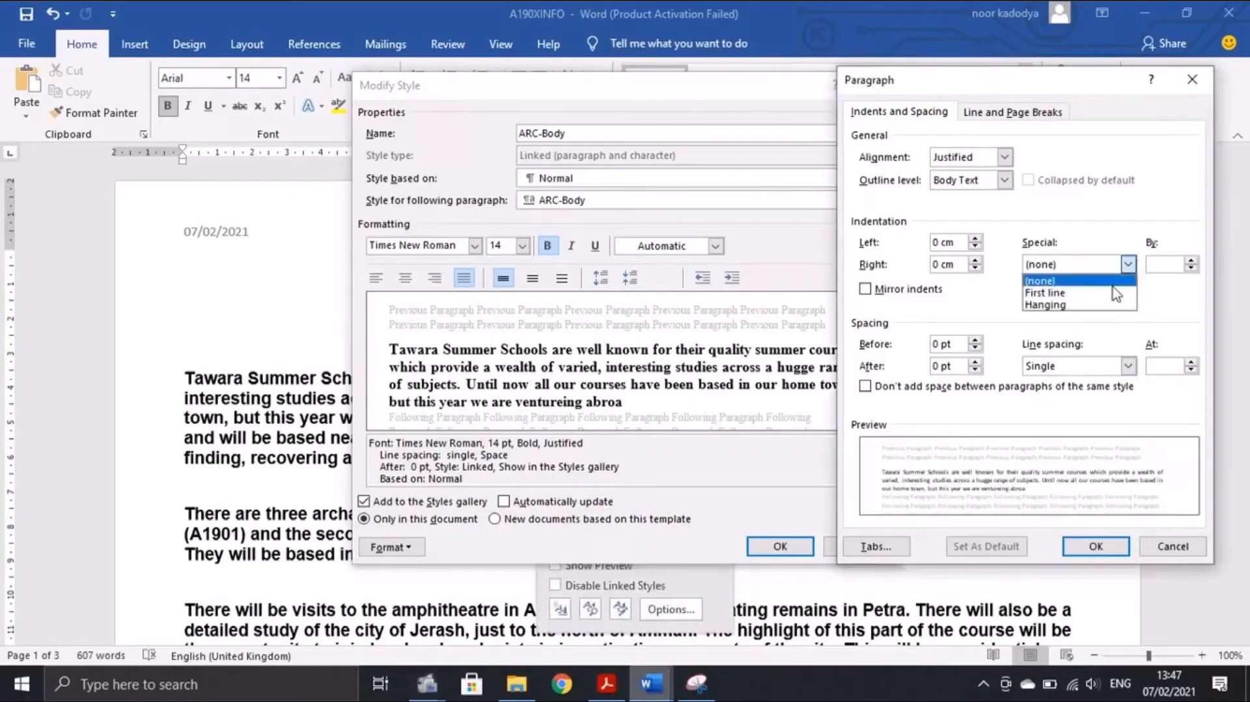
{"action": "left_click", "coordinate": [1106, 291]}
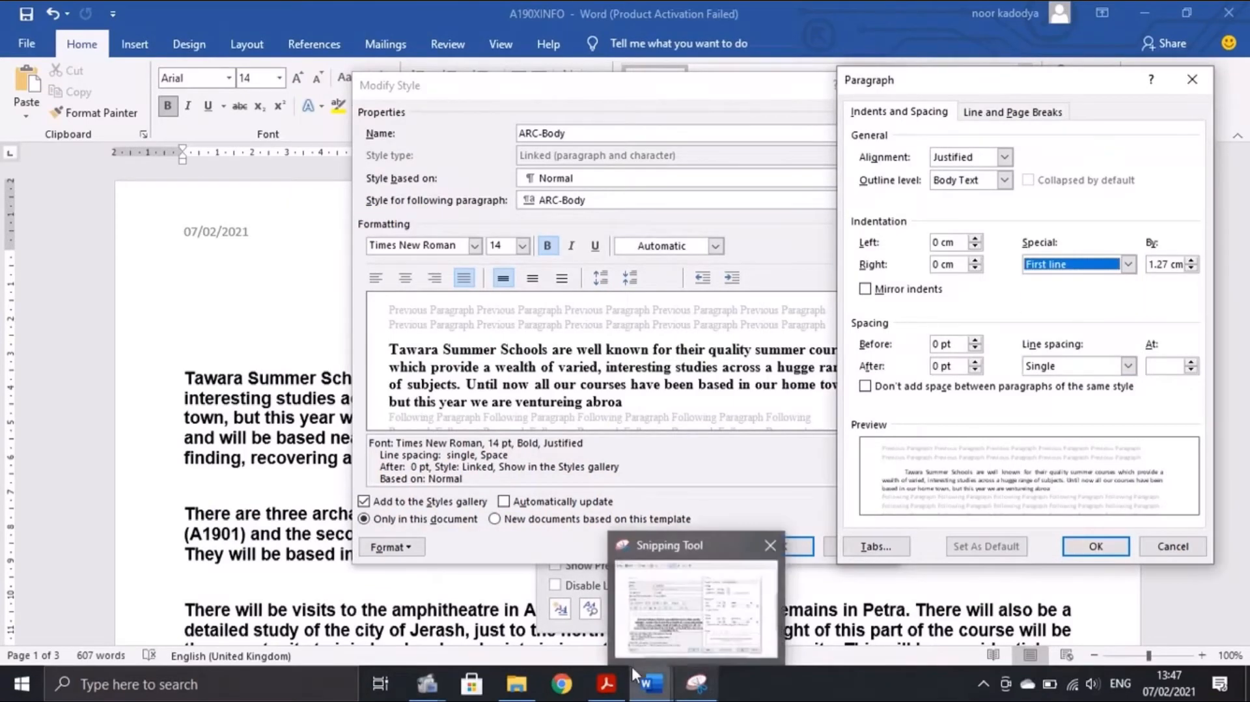
{"action": "left_click", "coordinate": [606, 682]}
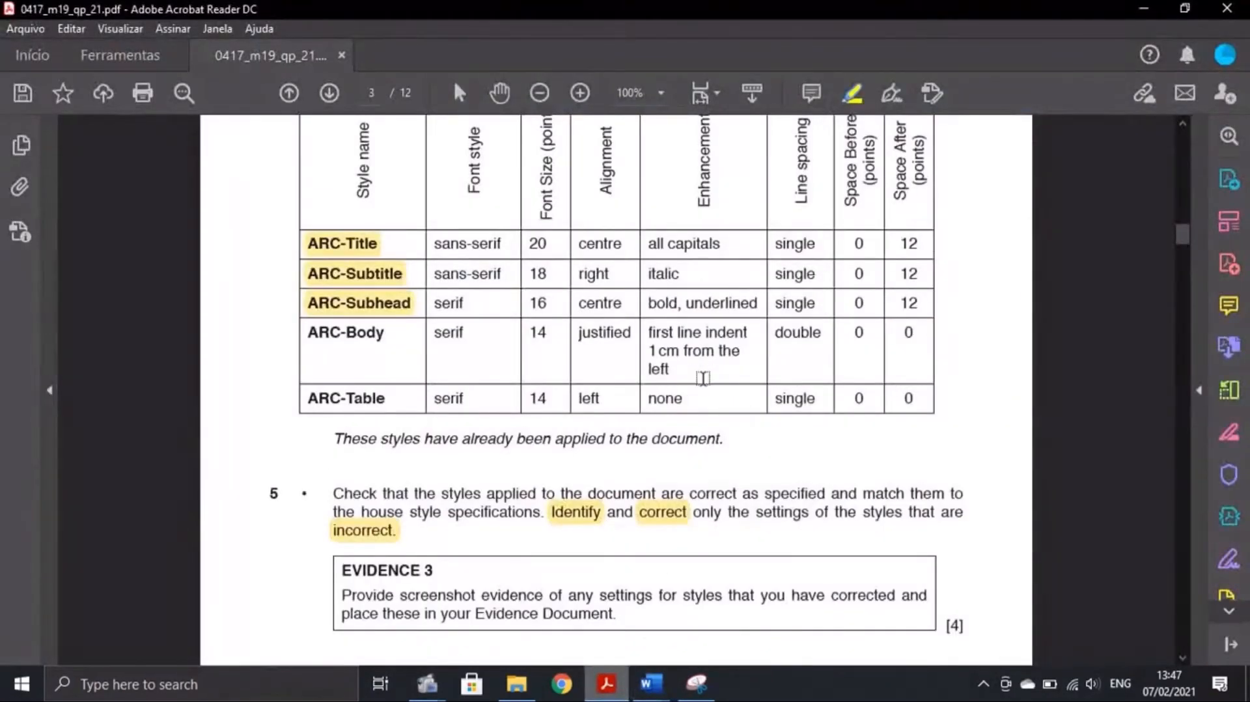
{"action": "left_click_drag", "start_coordinate": [654, 686], "coordinate": [848, 639]}
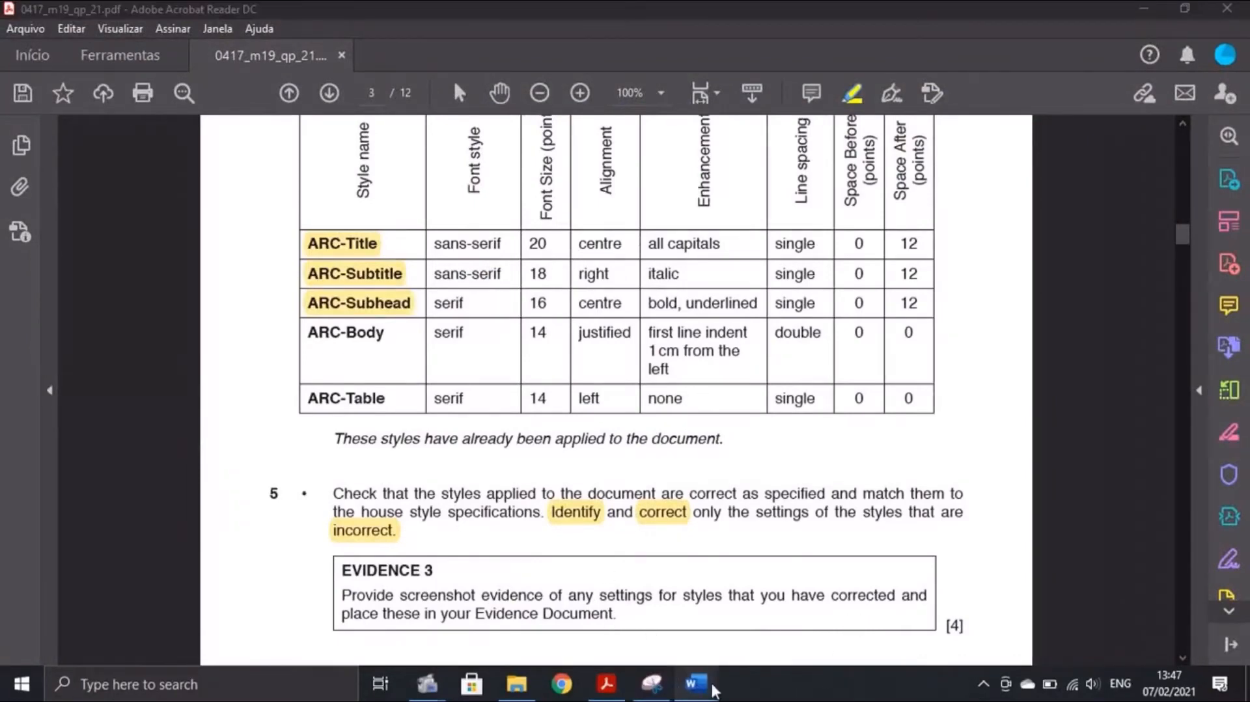
{"action": "mouse_move", "coordinate": [709, 688]}
{"action": "left_click", "coordinate": [795, 626]}
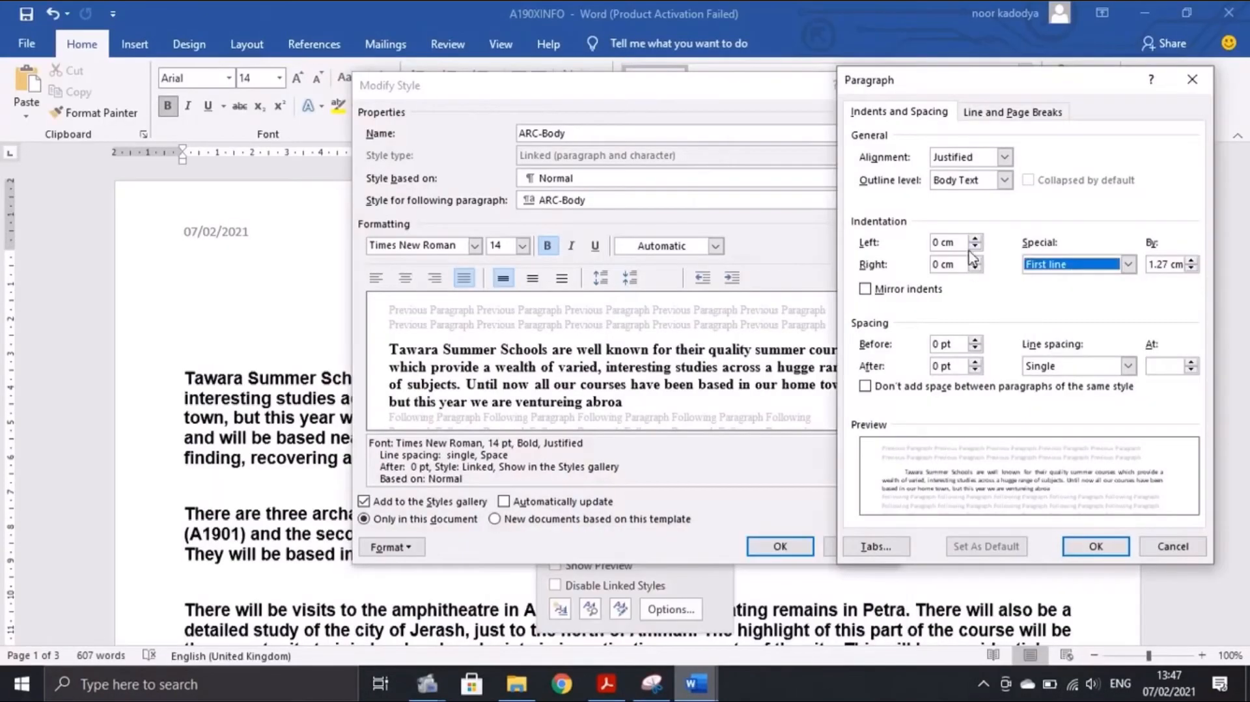
{"action": "left_click", "coordinate": [939, 241]}
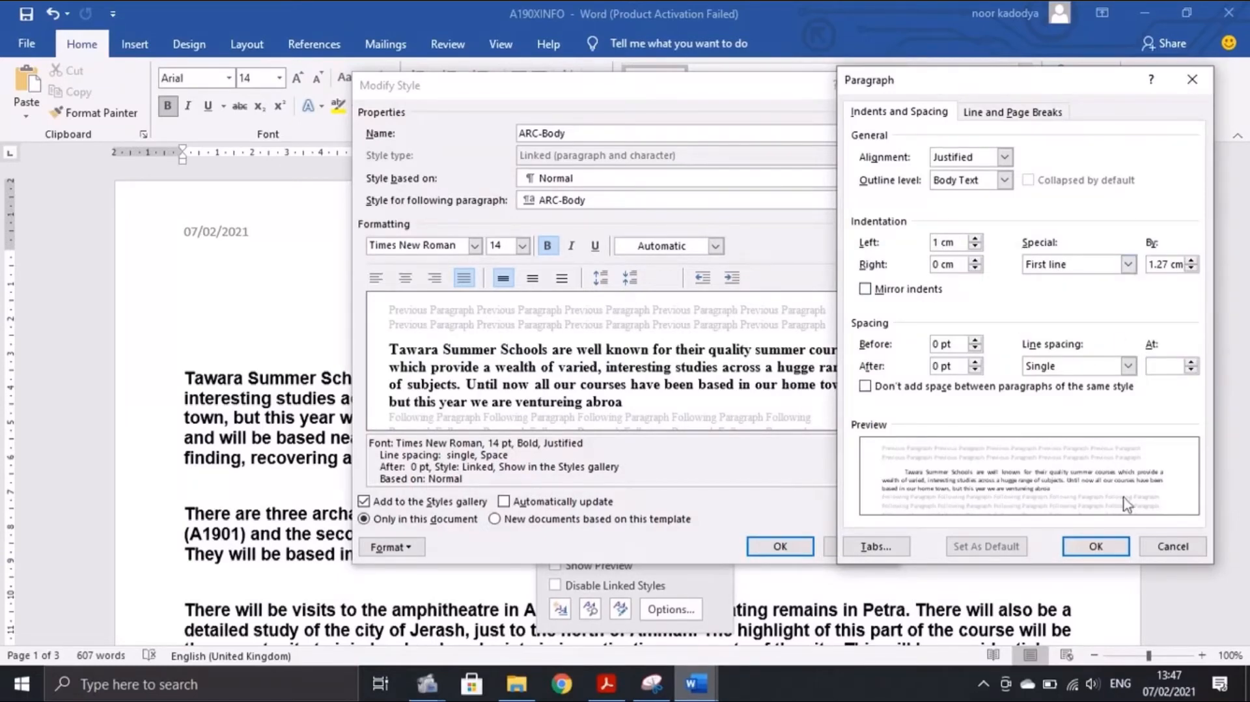
Set ARC-Body's line spacing to Double and confirm the paragraph settings
{"action": "left_click", "coordinate": [606, 683]}
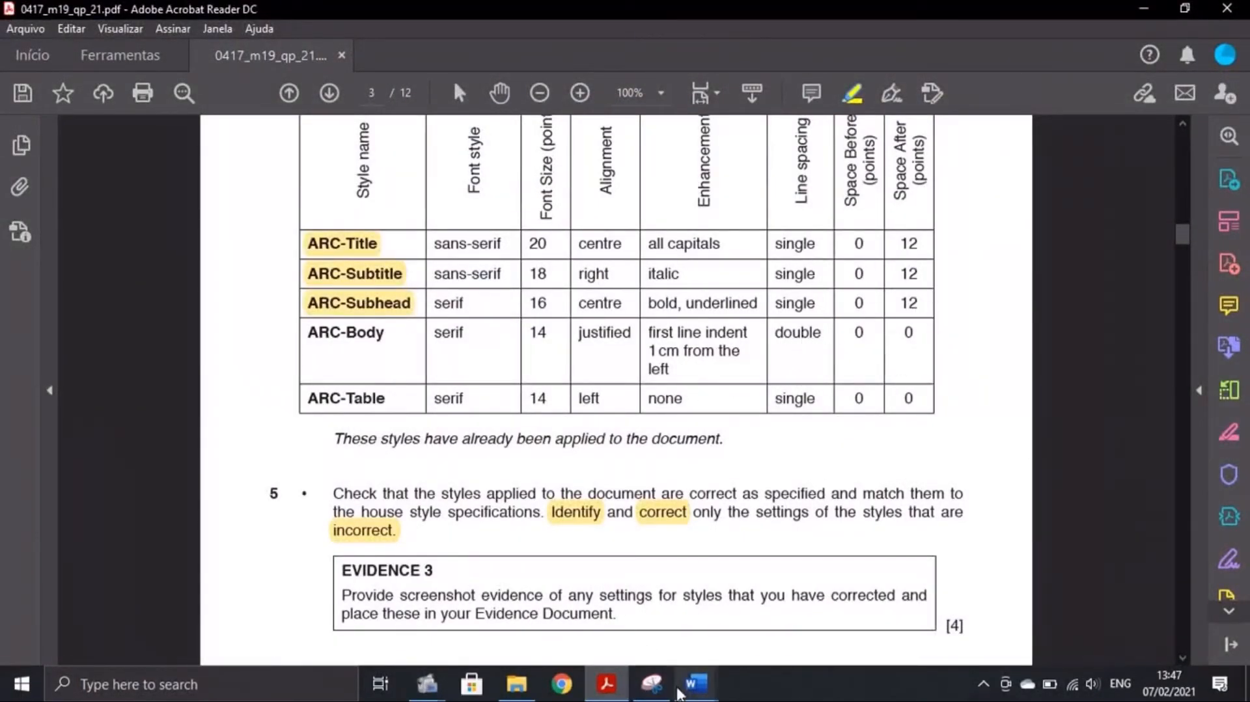
{"action": "mouse_move", "coordinate": [695, 689]}
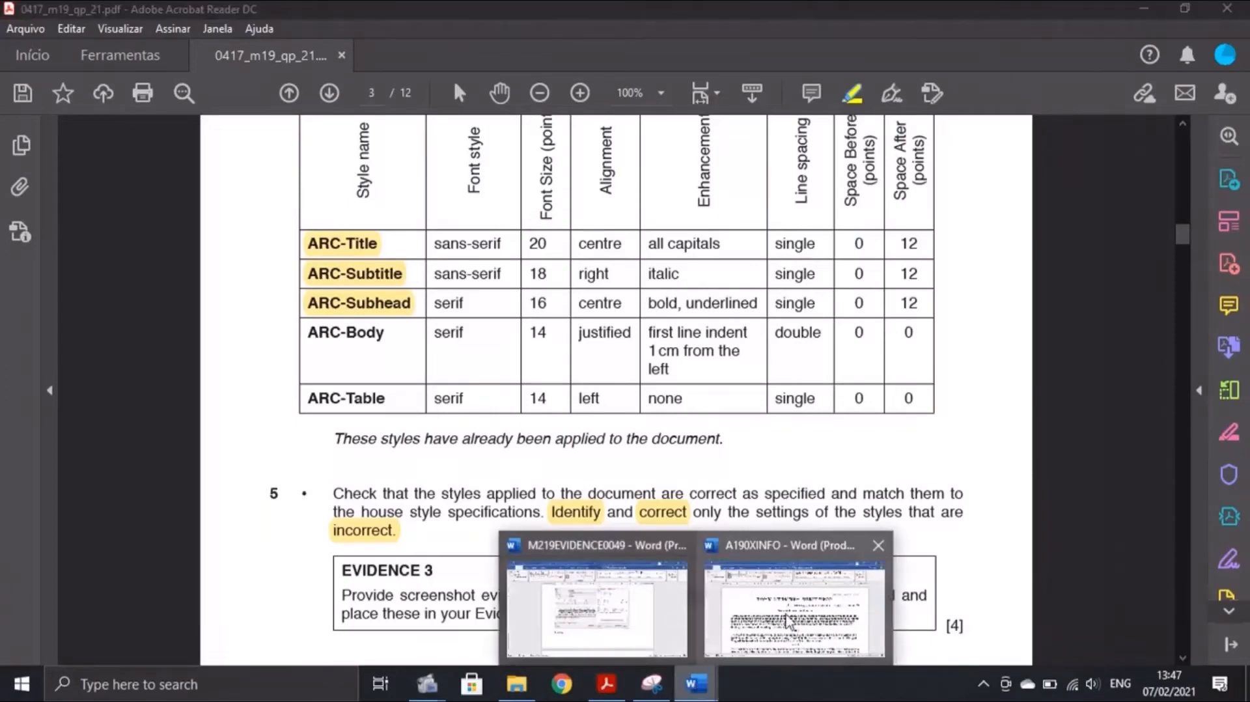
{"action": "left_click", "coordinate": [818, 634]}
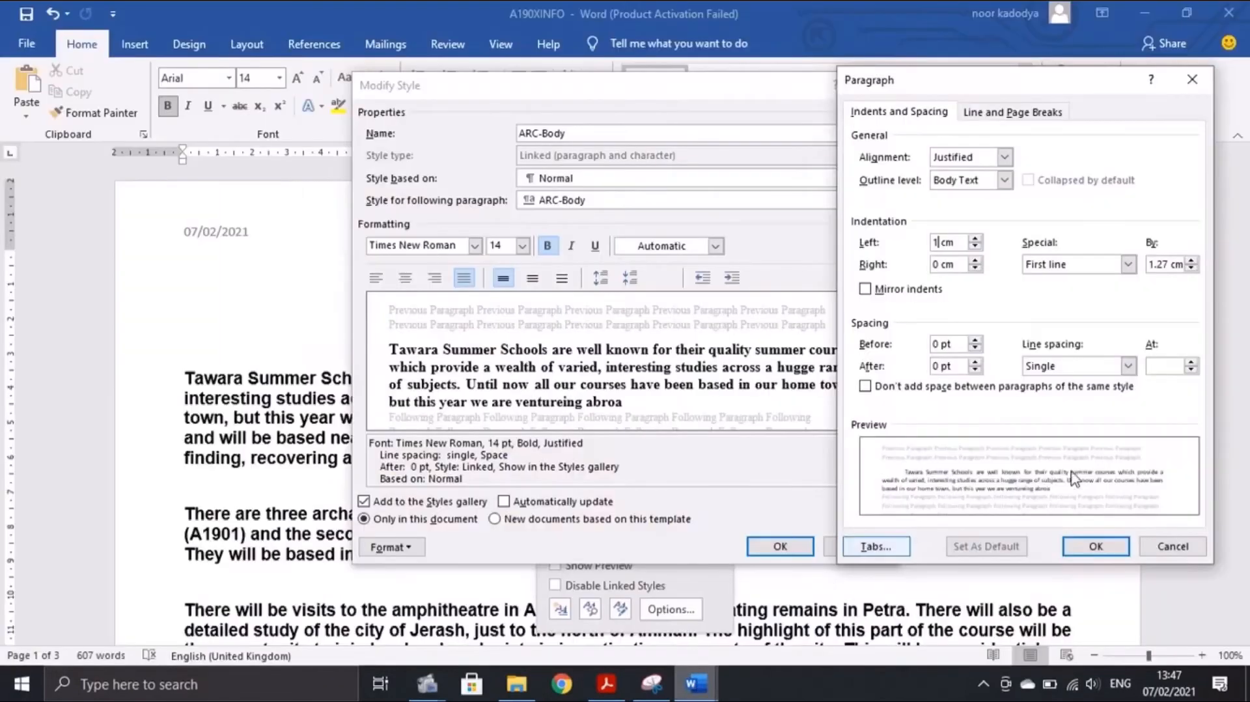
{"action": "left_click", "coordinate": [1127, 366]}
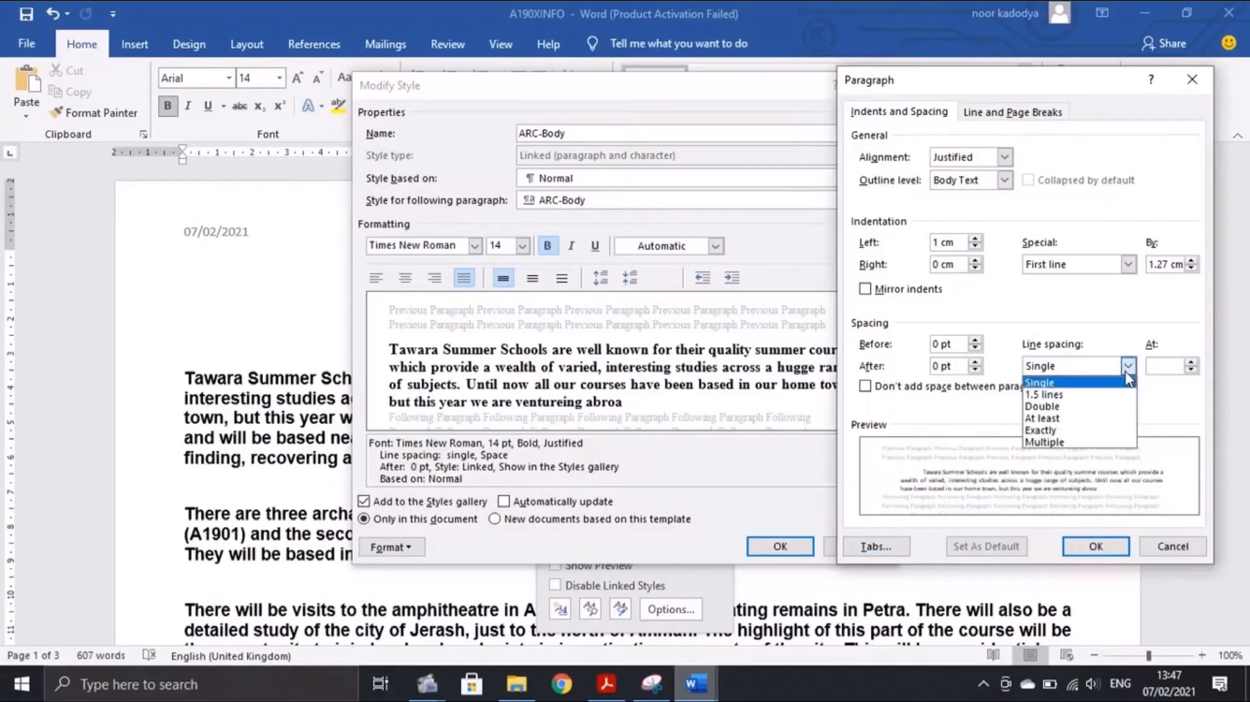
{"action": "left_click", "coordinate": [1041, 406]}
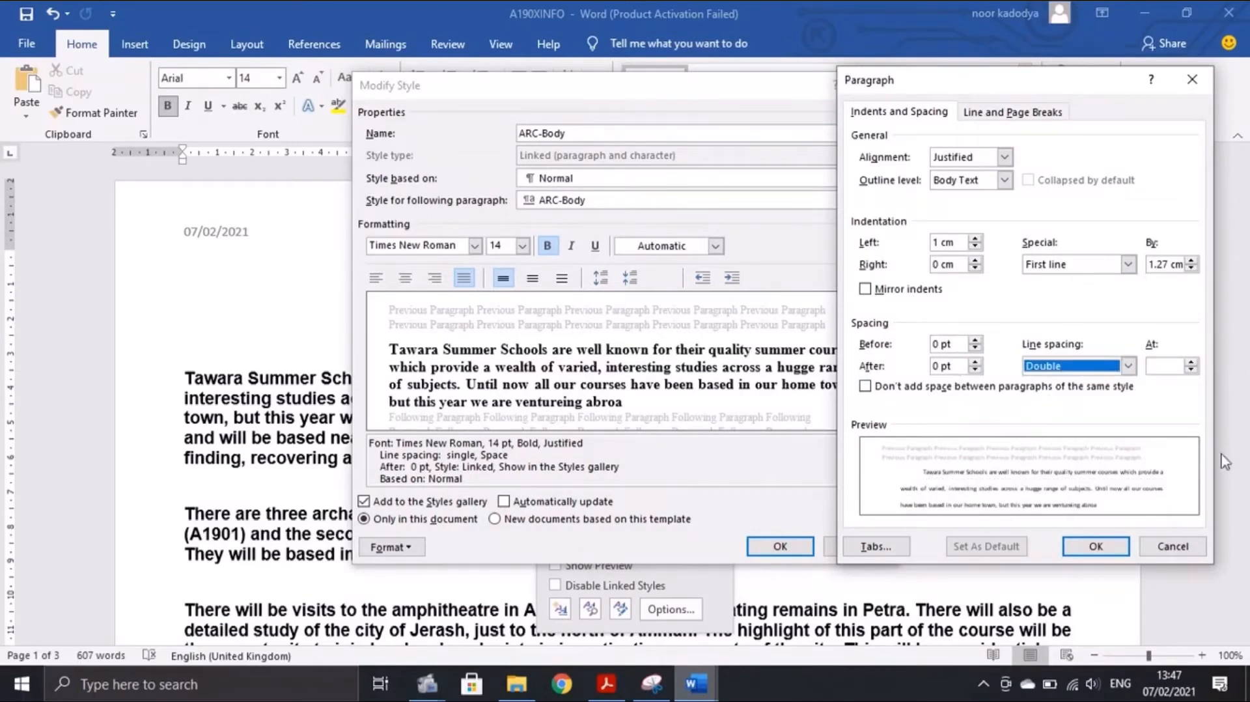
{"action": "left_click", "coordinate": [1105, 545]}
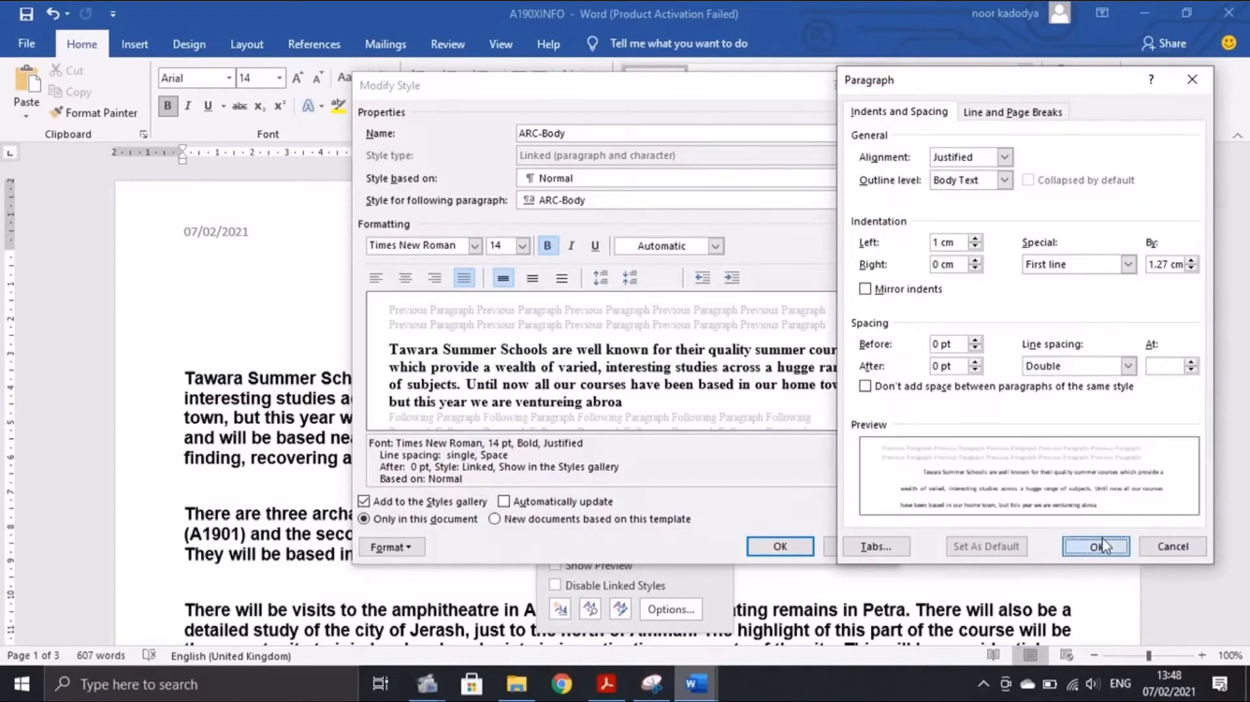
Remove bold from ARC-Body and compare it with the PDF table
{"action": "left_click", "coordinate": [547, 245]}
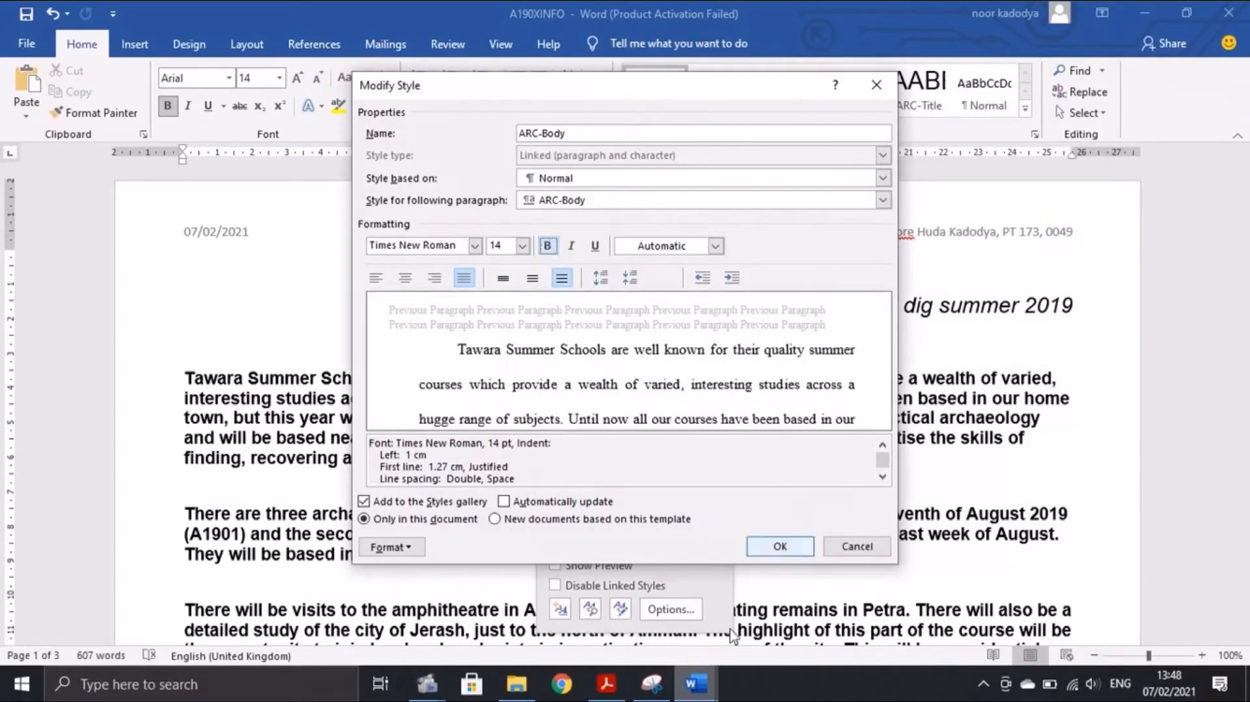
{"action": "left_click", "coordinate": [607, 684]}
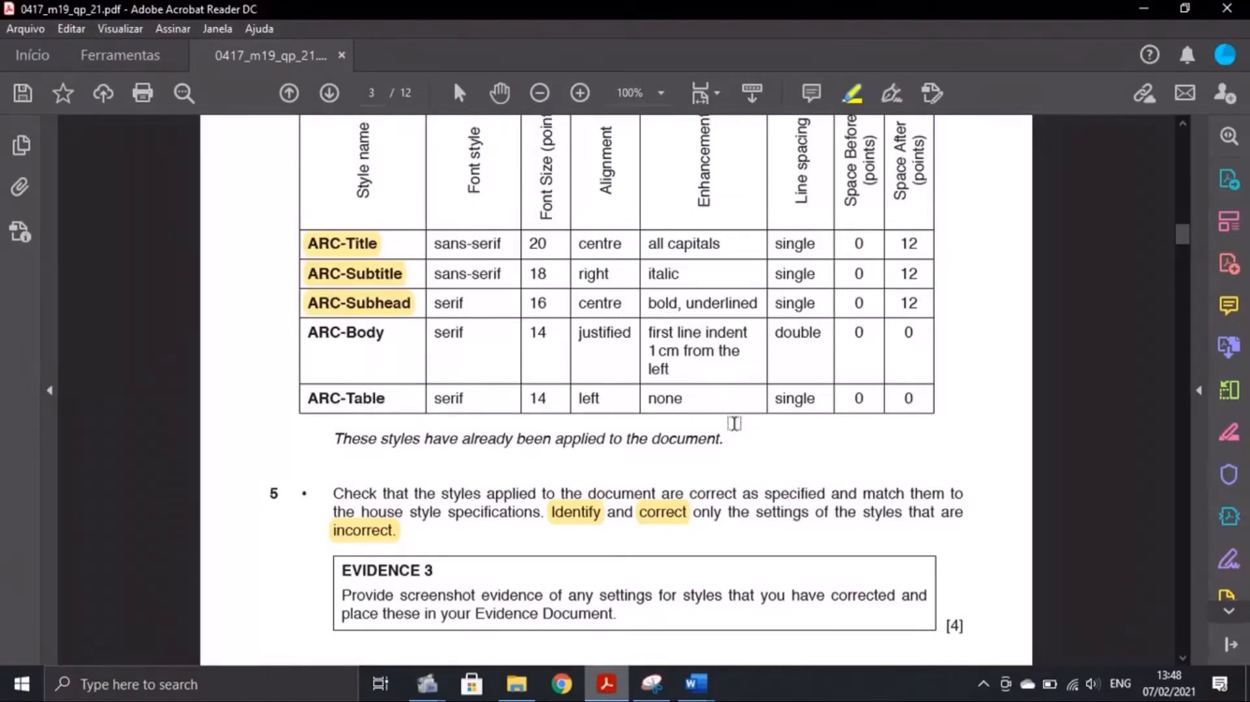
{"action": "left_click", "coordinate": [695, 683]}
Capture the ARC-Body style and paragraph settings in a new screenshot
{"action": "left_click", "coordinate": [768, 628]}
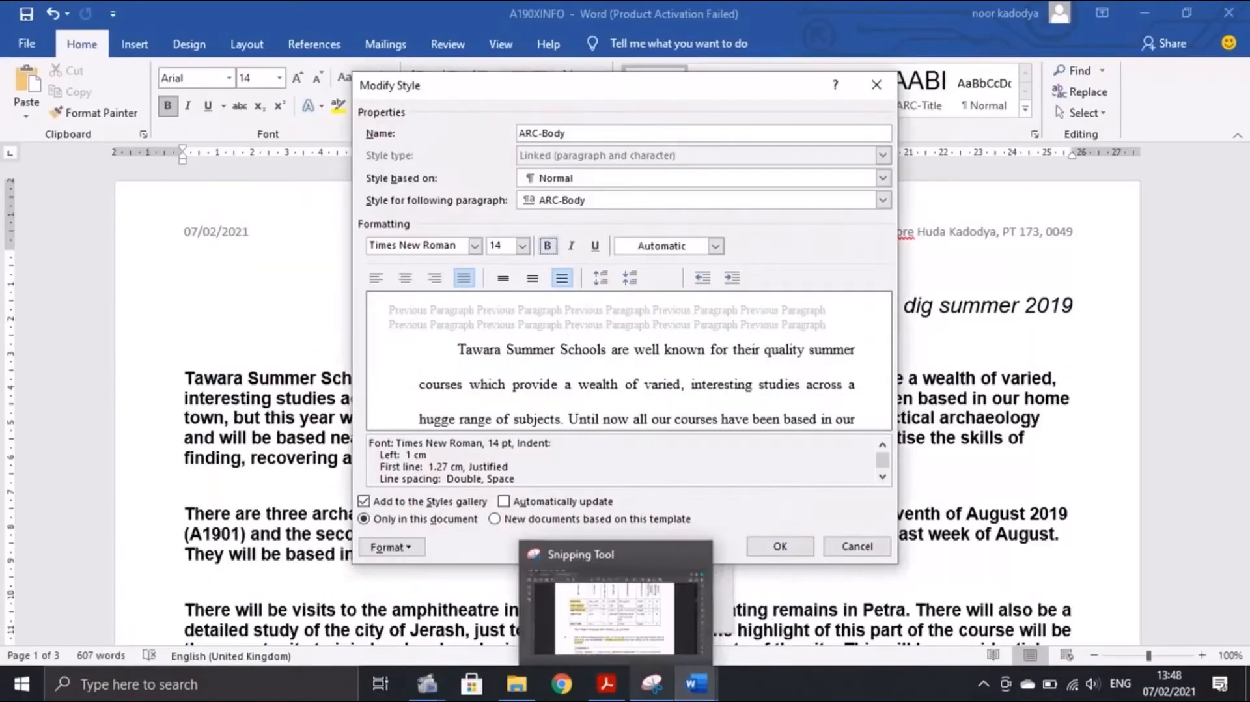
{"action": "left_click", "coordinate": [391, 547]}
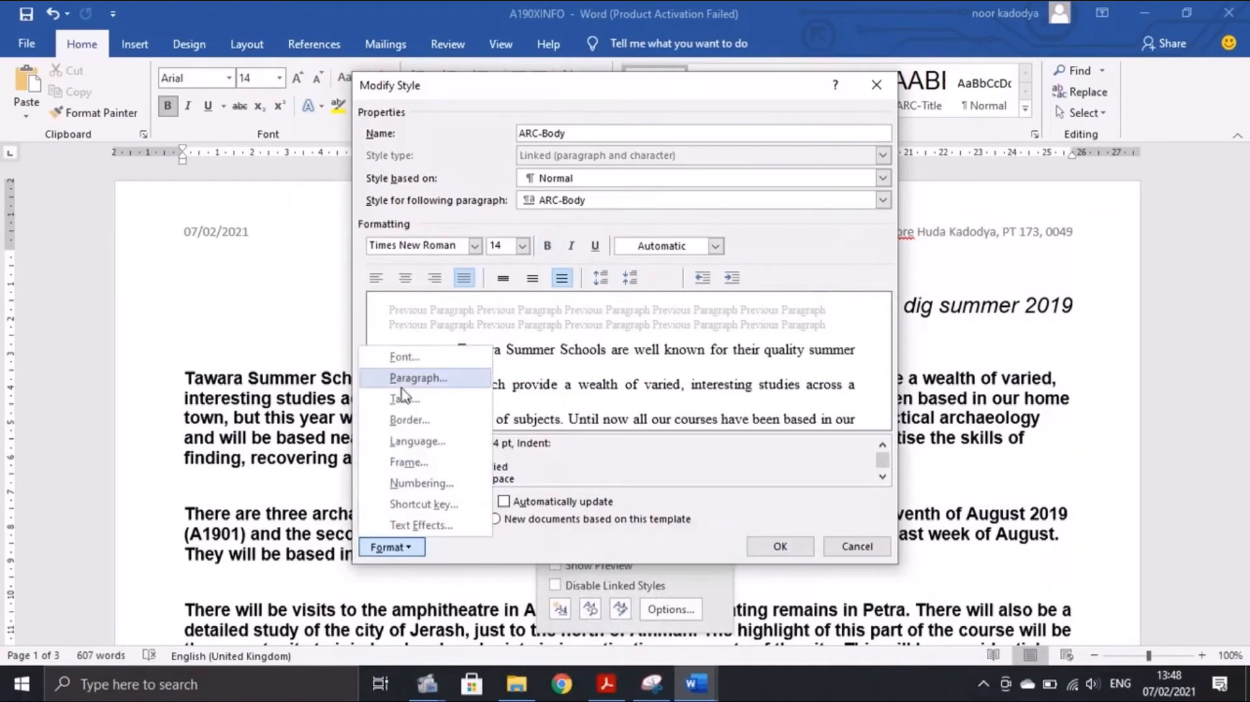
{"action": "left_click", "coordinate": [417, 378]}
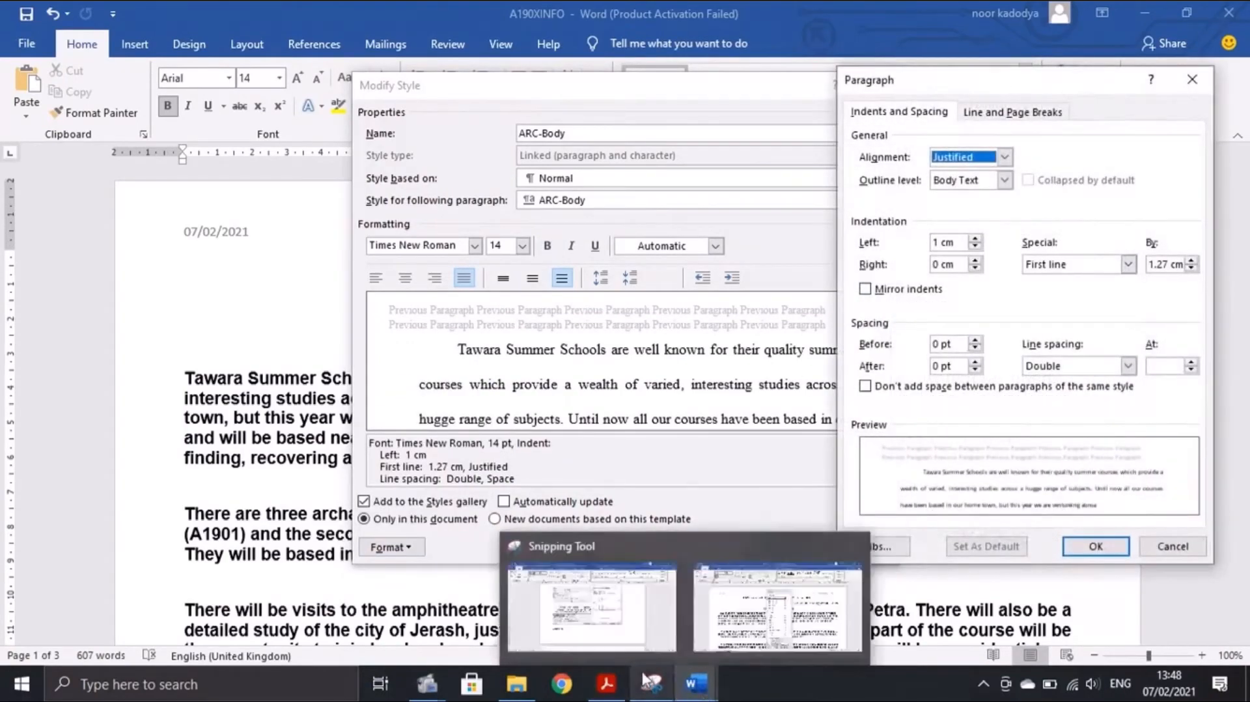
{"action": "left_click", "coordinate": [653, 687]}
{"action": "left_click", "coordinate": [231, 62]}
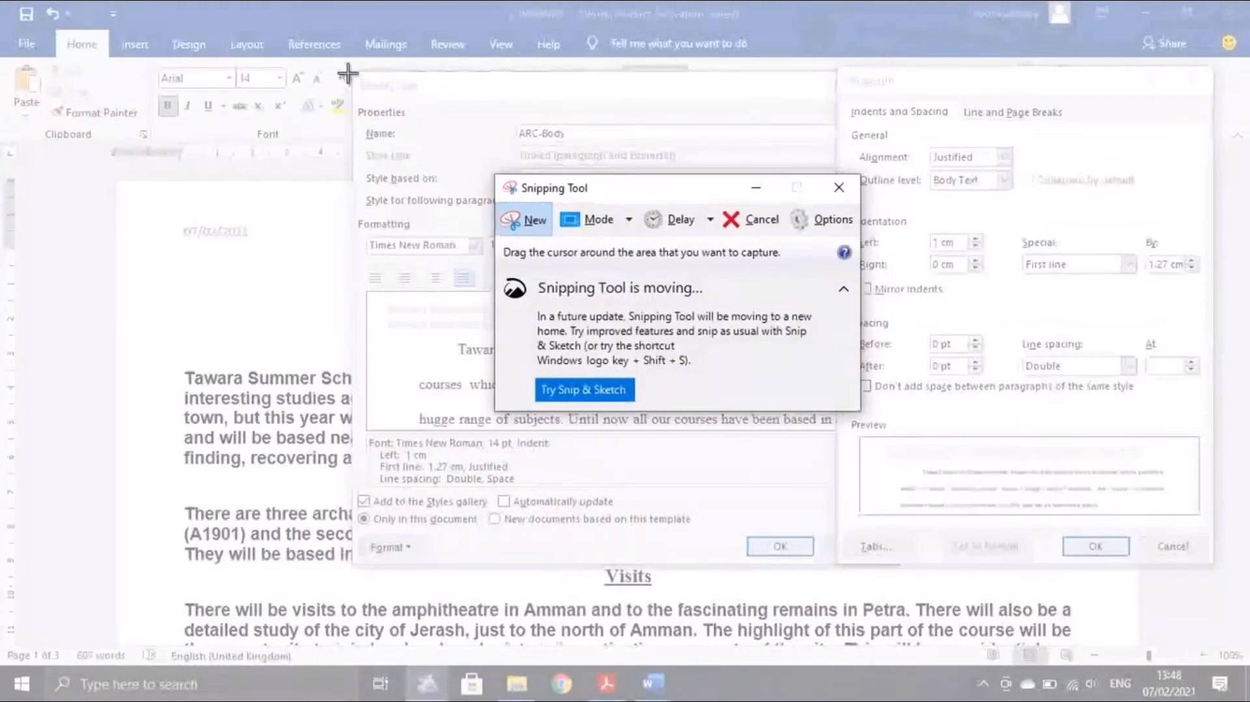
{"action": "left_click_drag", "start_coordinate": [350, 74], "coordinate": [1226, 573]}
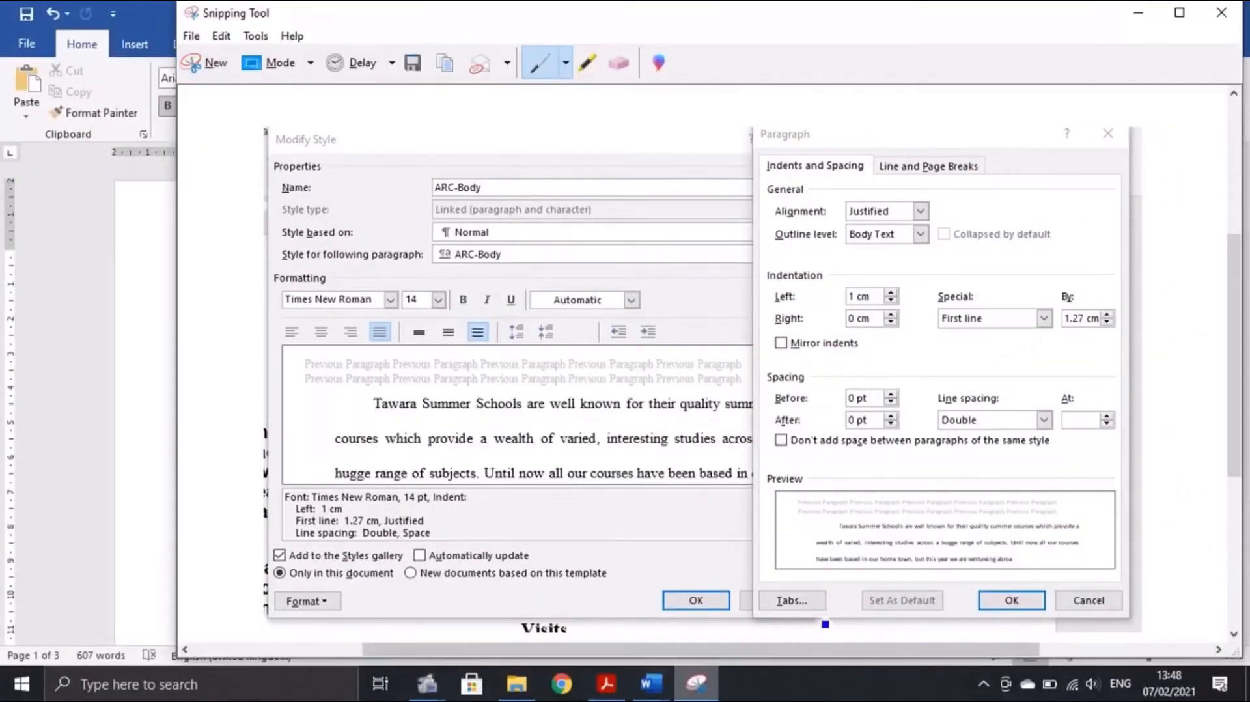
Close the dialogs, applying the modified ARC-Body style
{"action": "left_click", "coordinate": [1137, 13]}
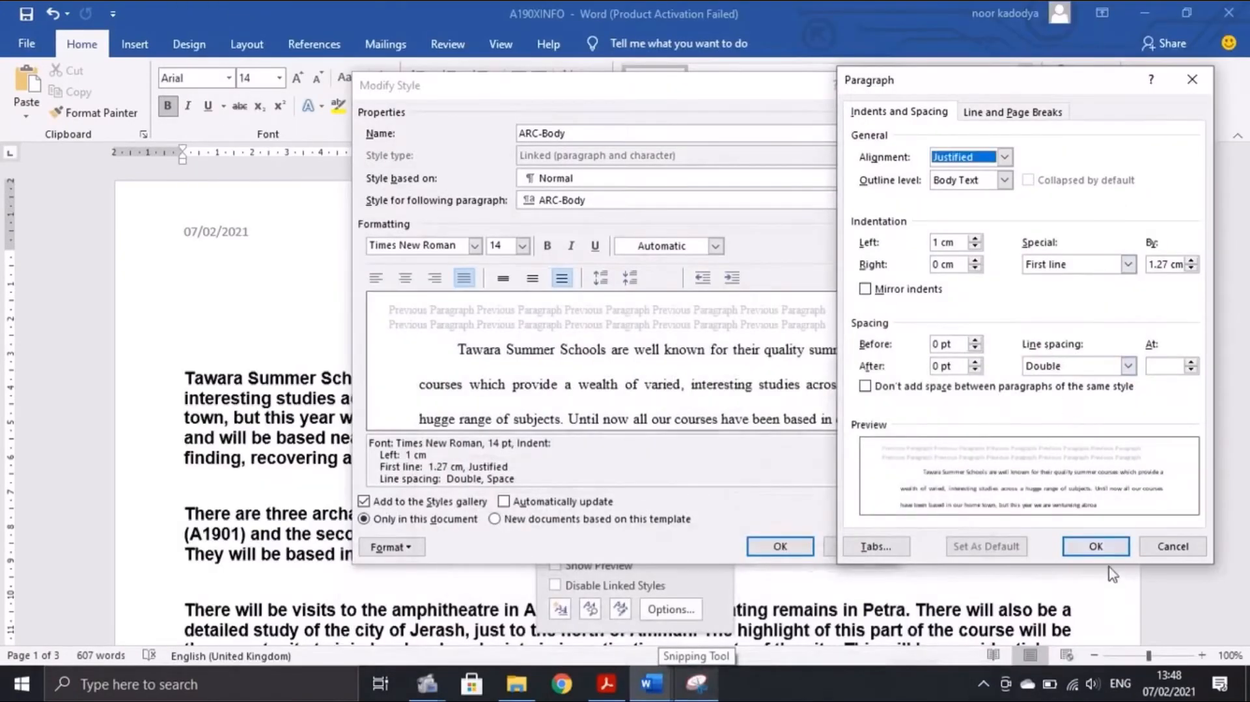
{"action": "left_click", "coordinate": [1098, 547]}
{"action": "left_click", "coordinate": [801, 548]}
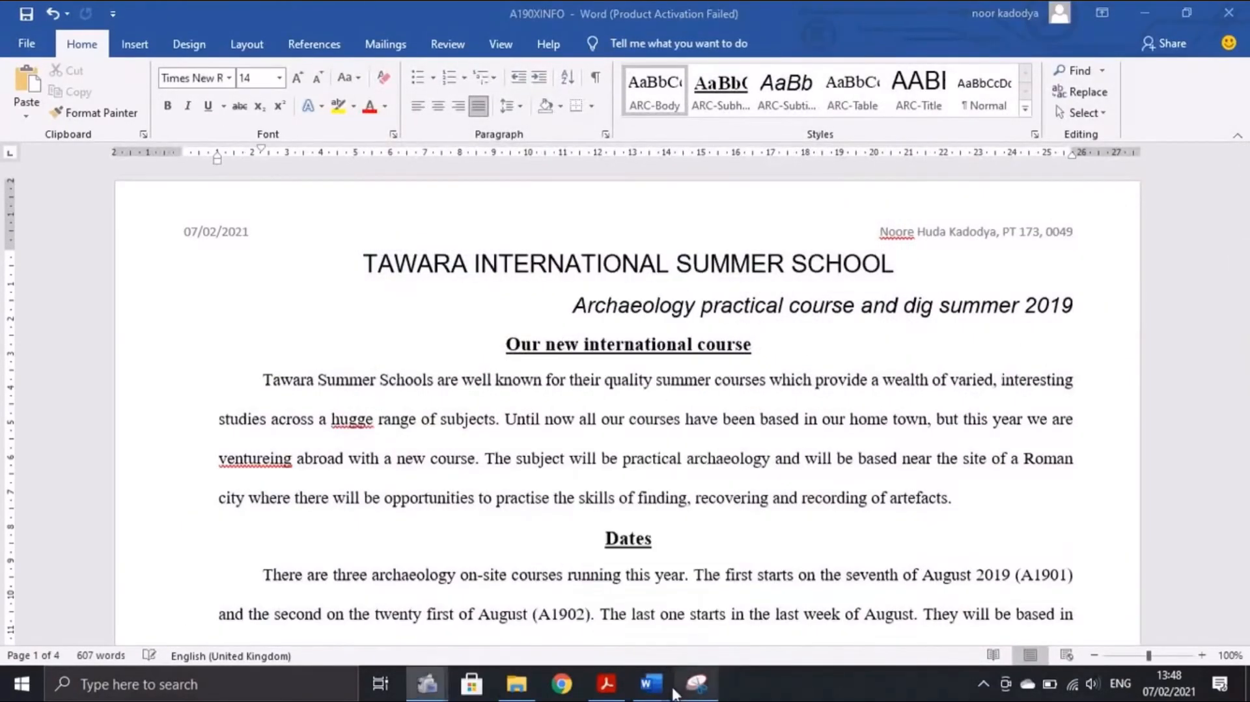
{"action": "mouse_move", "coordinate": [650, 683]}
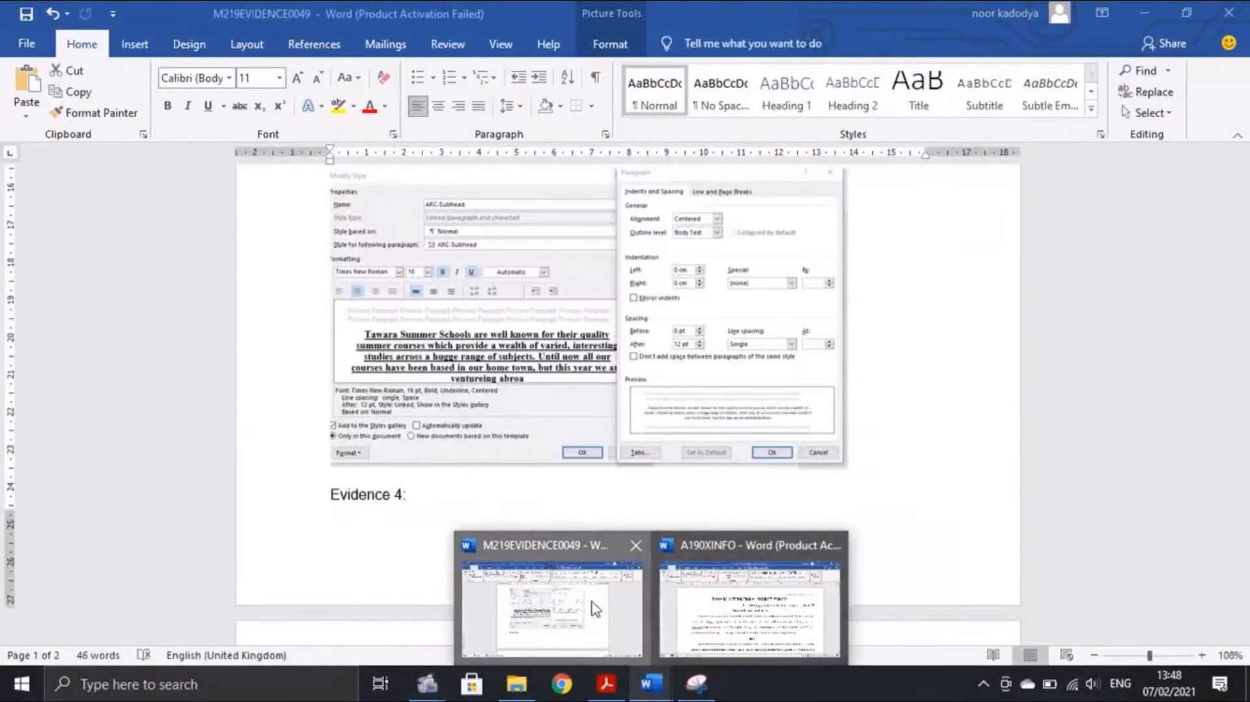
Paste the ARC-Body screenshot after the ARC-Subhead one in M219EVIDENCE0049 and shrink it
{"action": "left_click", "coordinate": [625, 658]}
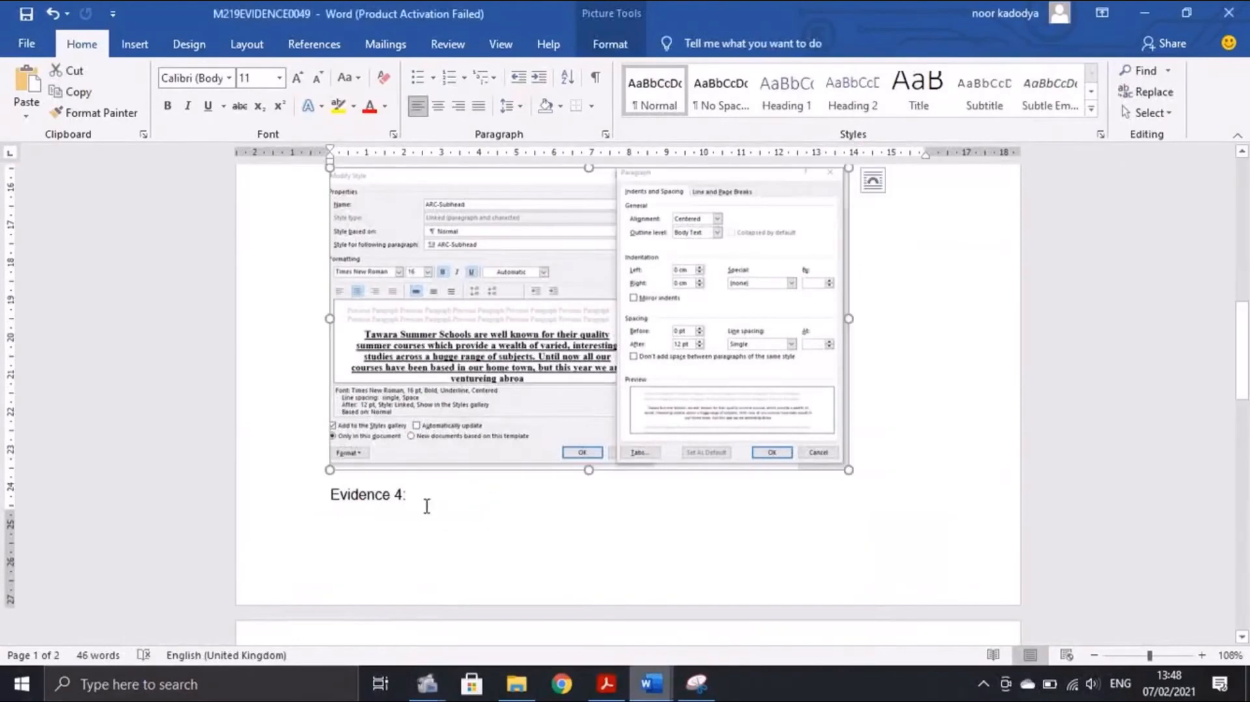
{"action": "left_click", "coordinate": [913, 421]}
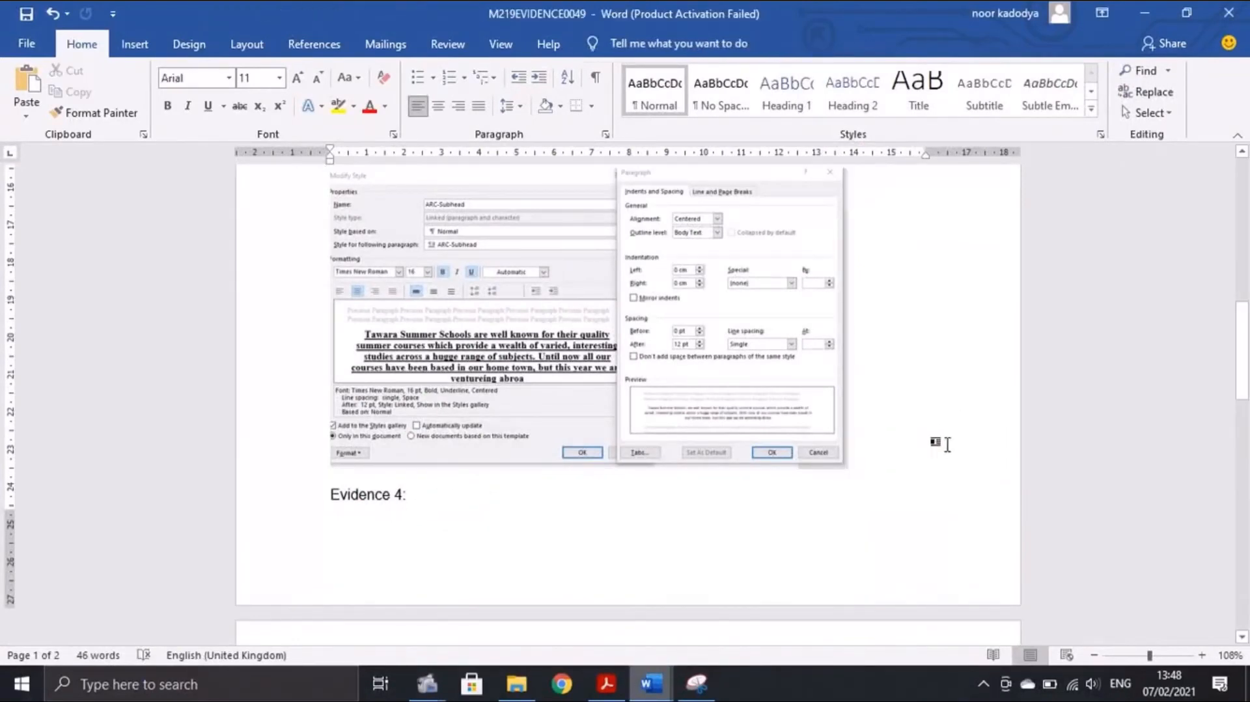
{"action": "key", "text": "ctrl+v"}
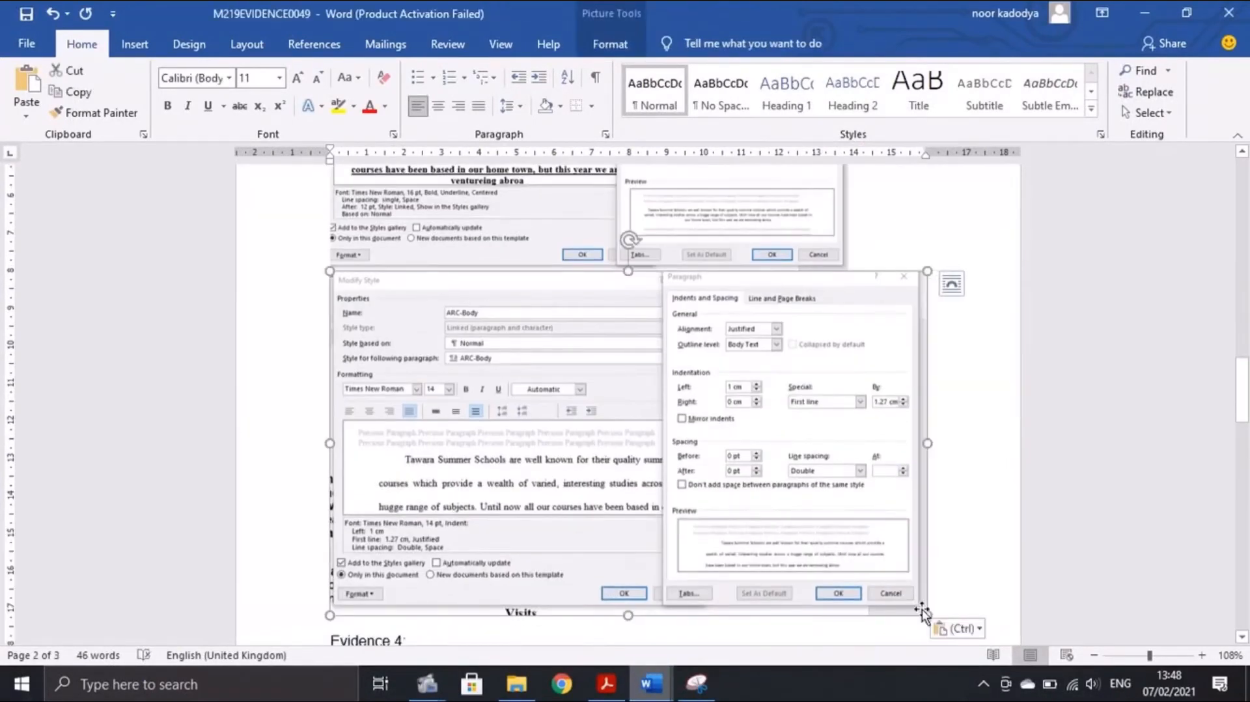
{"action": "left_click_drag", "start_coordinate": [924, 613], "coordinate": [847, 569]}
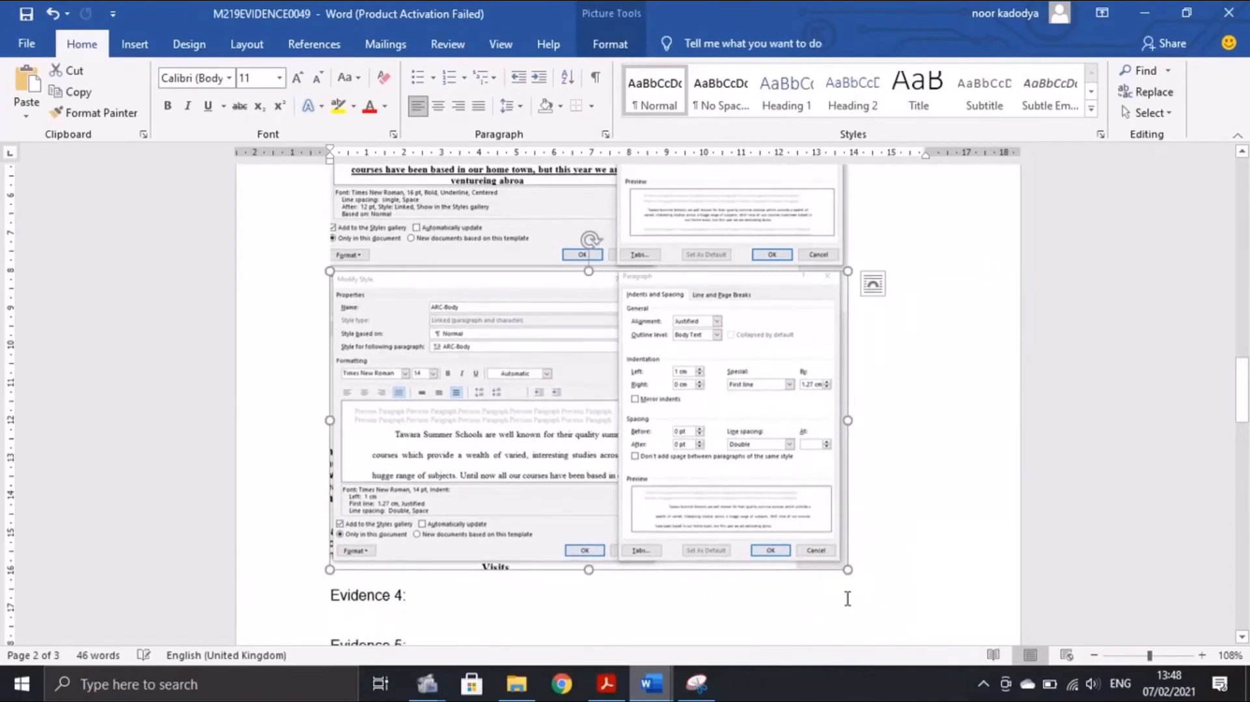
{"action": "mouse_move", "coordinate": [603, 683]}
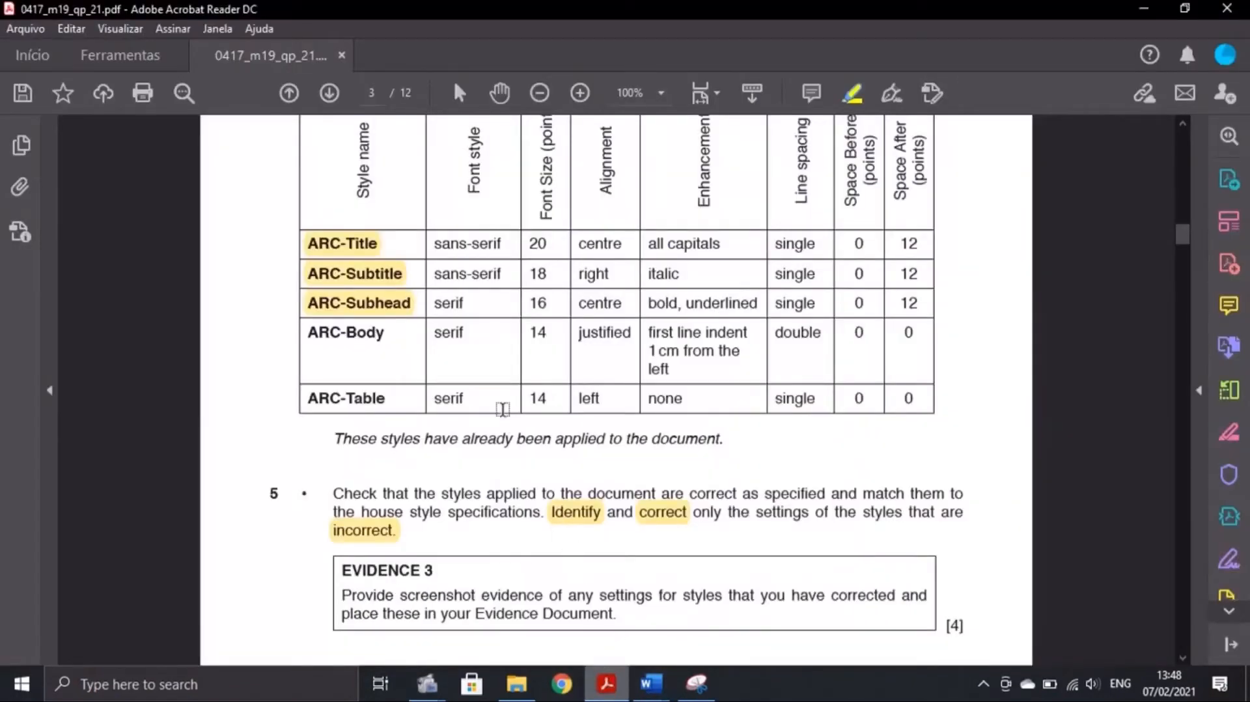
Highlight ARC-Body as checked in the exam's style table
{"action": "left_click_drag", "start_coordinate": [302, 332], "coordinate": [402, 352]}
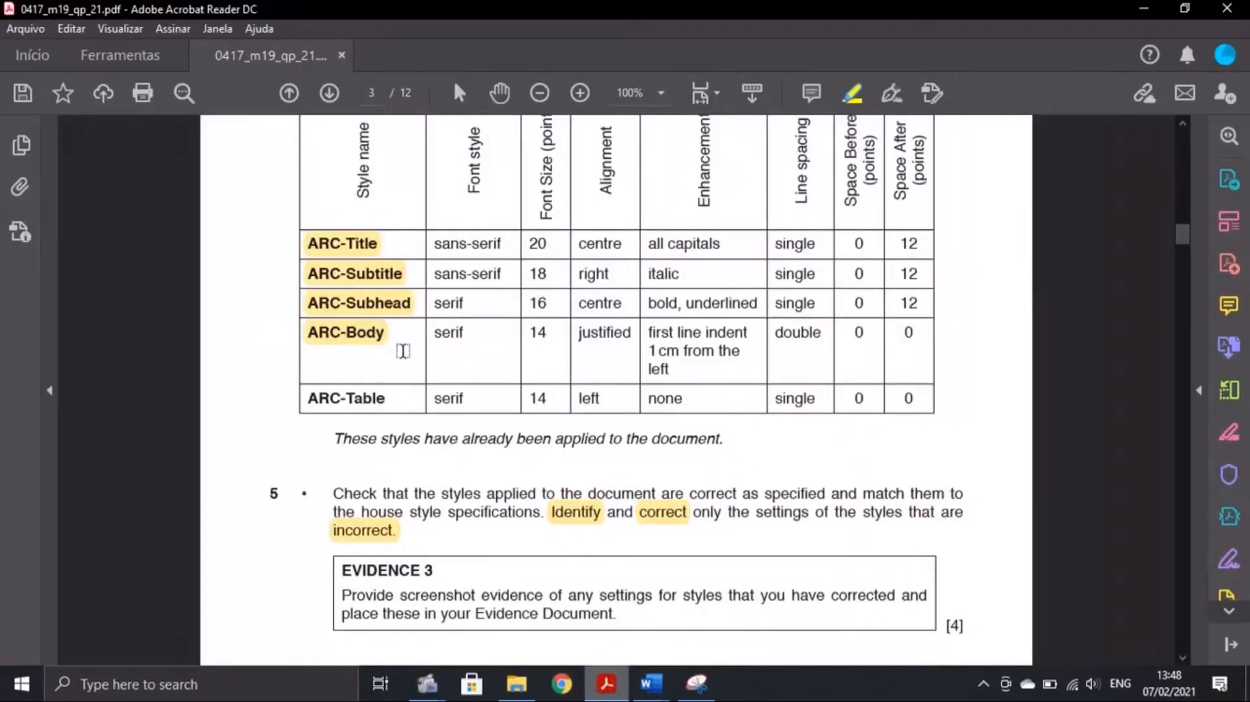
{"action": "left_click", "coordinate": [650, 683]}
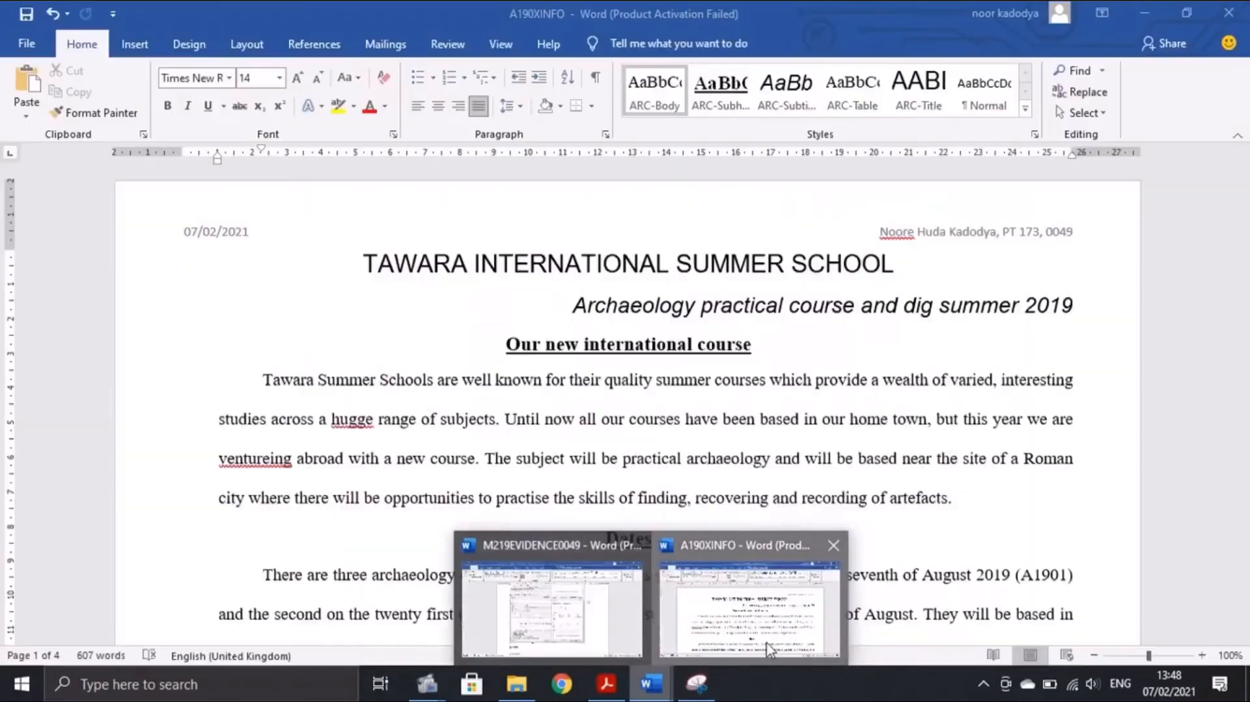
{"action": "left_click", "coordinate": [722, 609]}
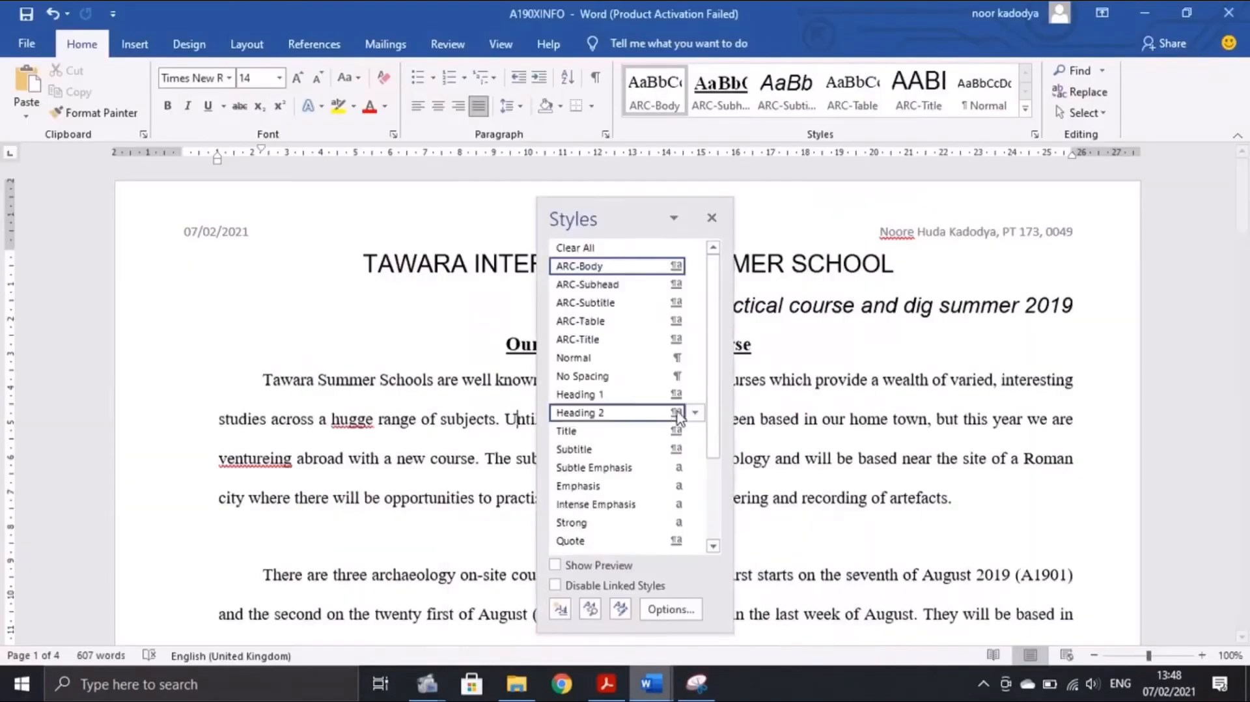
Open the ARC-Table style settings and compare them with the exam's style table
{"action": "right_click", "coordinate": [593, 325]}
{"action": "left_click", "coordinate": [492, 364]}
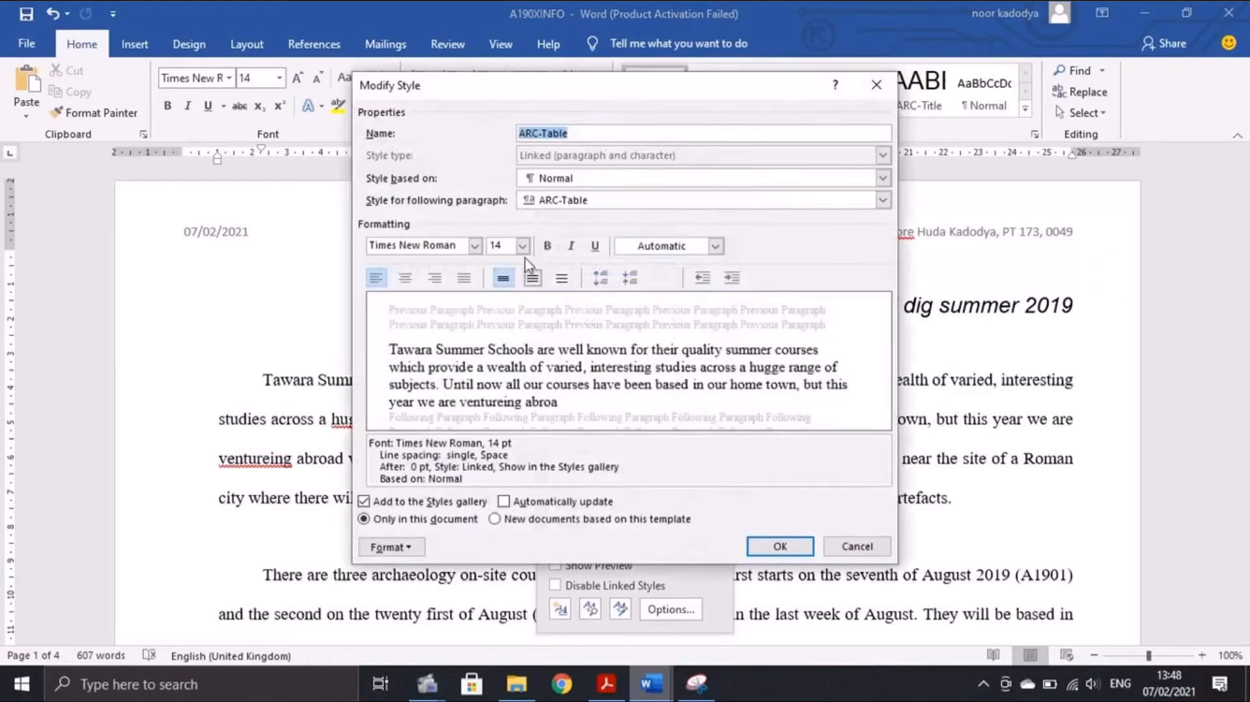
{"action": "left_click", "coordinate": [617, 682]}
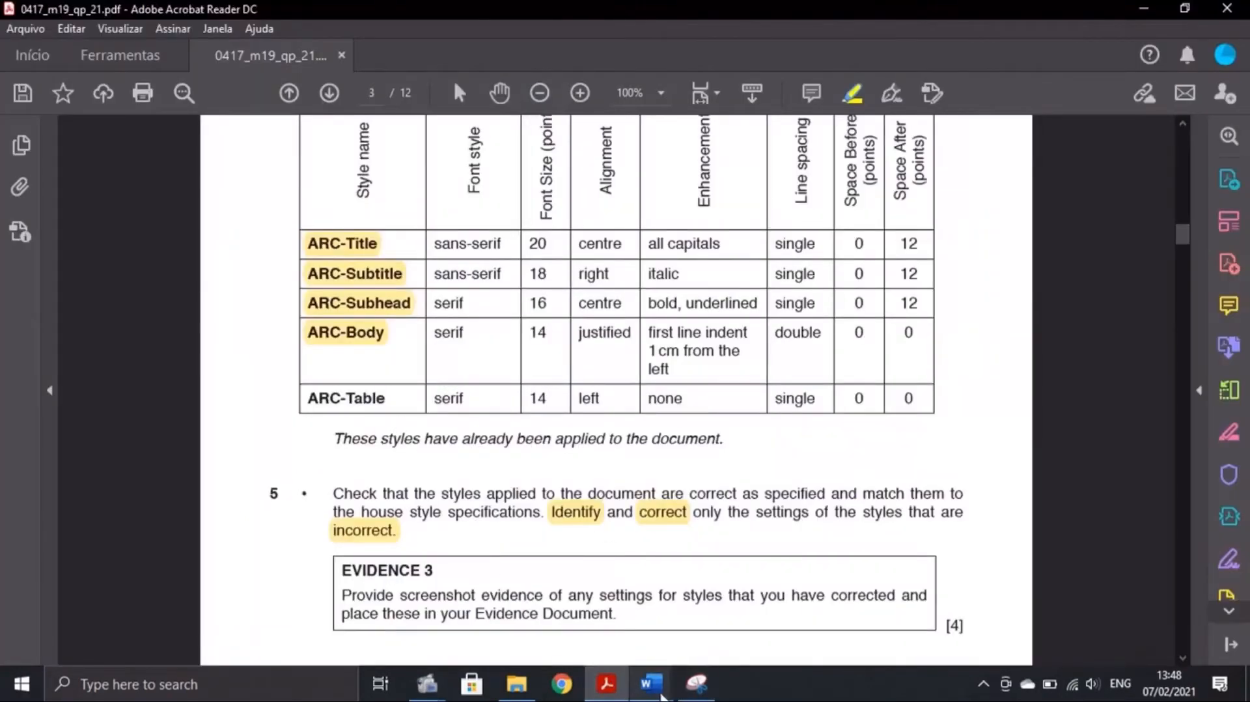
{"action": "mouse_move", "coordinate": [651, 682]}
{"action": "left_click", "coordinate": [735, 634]}
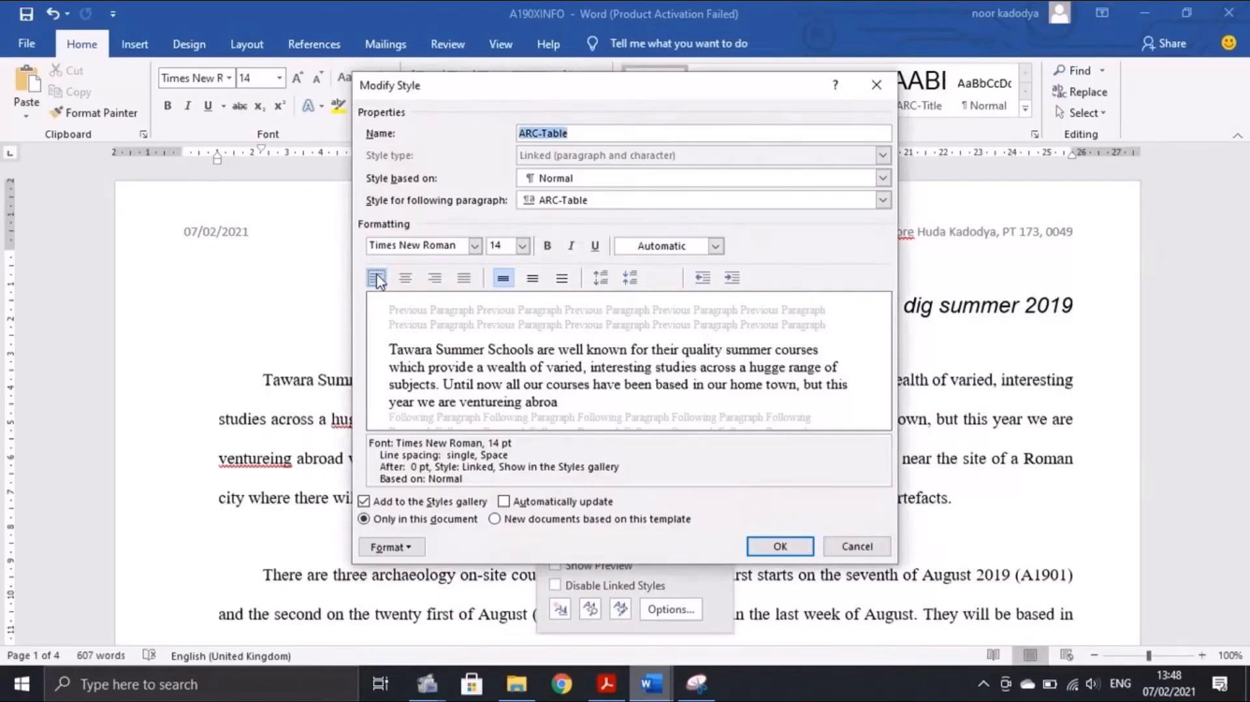
{"action": "left_click", "coordinate": [607, 682]}
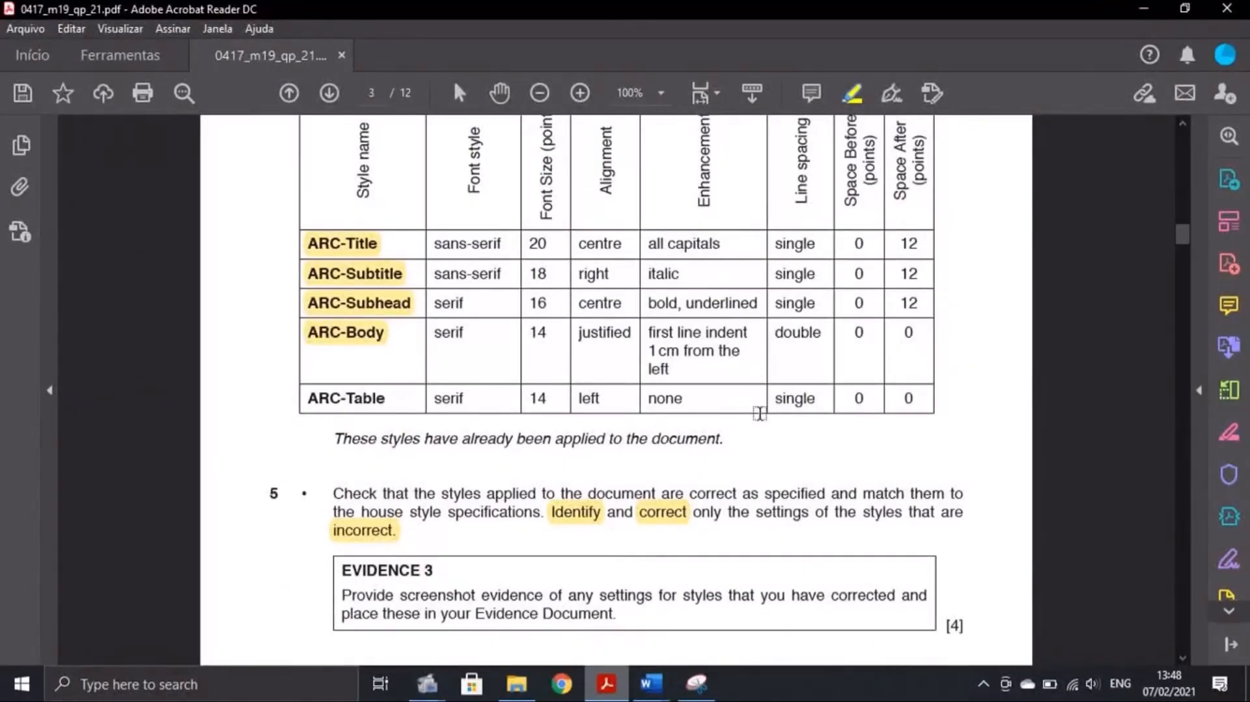
{"action": "left_click", "coordinate": [651, 682]}
{"action": "left_click", "coordinate": [718, 623]}
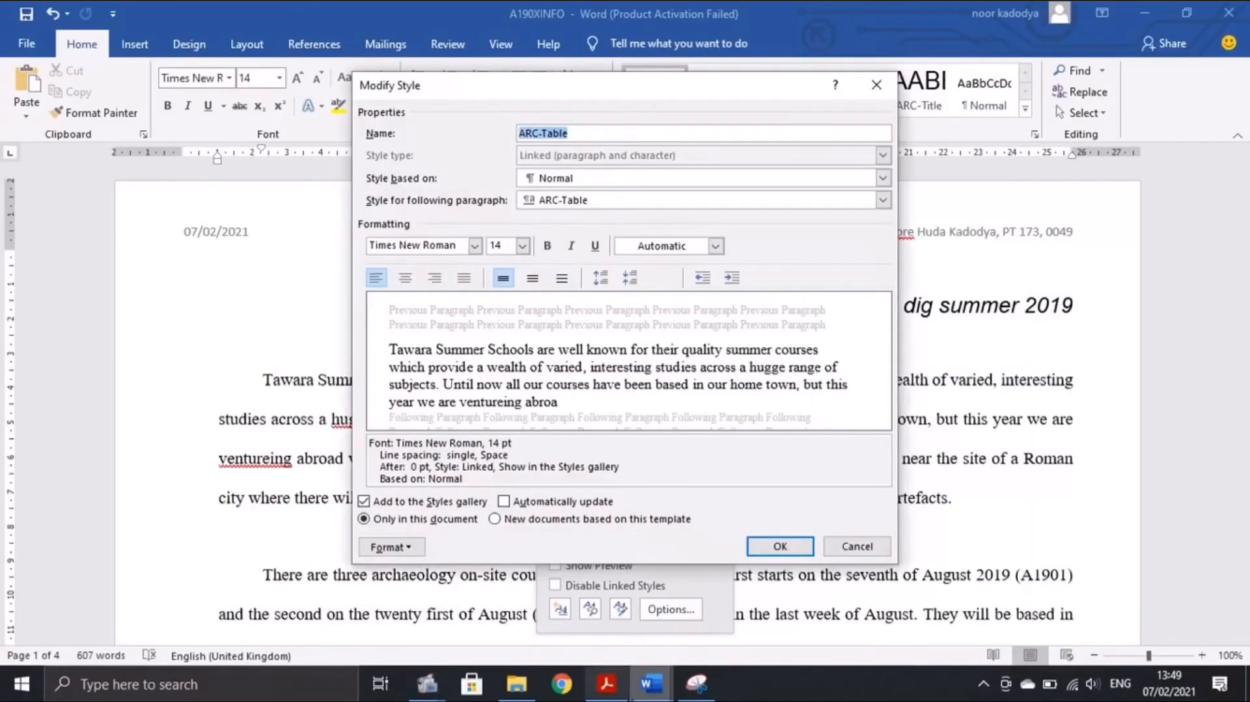
{"action": "left_click", "coordinate": [673, 516]}
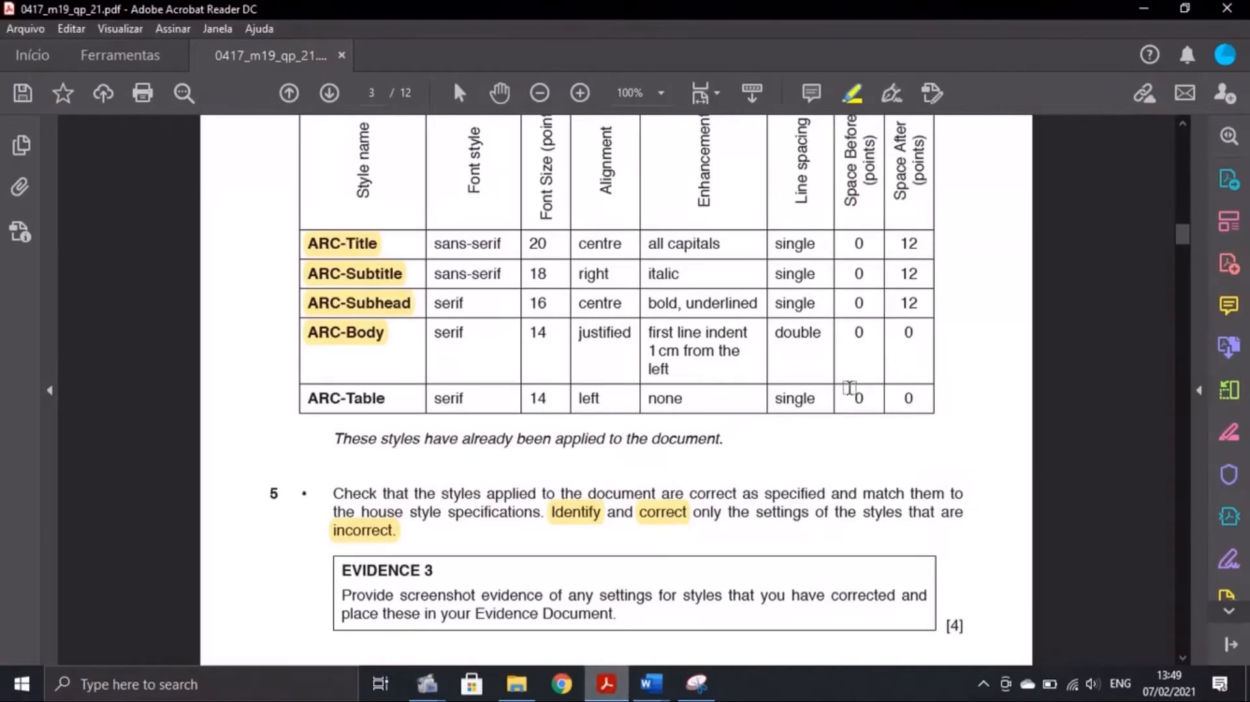
{"action": "left_click", "coordinate": [651, 682]}
{"action": "left_click", "coordinate": [735, 643]}
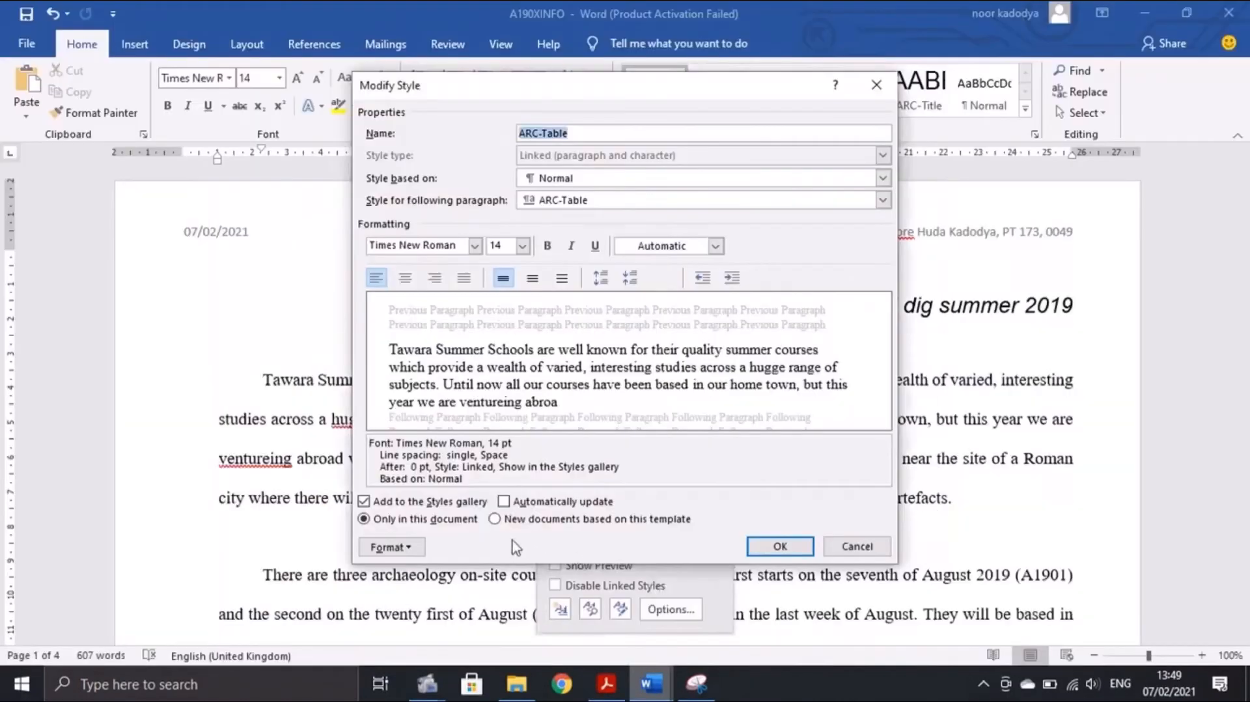
Confirm ARC-Table's single spacing with 0 pt before and after, closing it unchanged
{"action": "left_click", "coordinate": [391, 547]}
{"action": "left_click", "coordinate": [416, 377]}
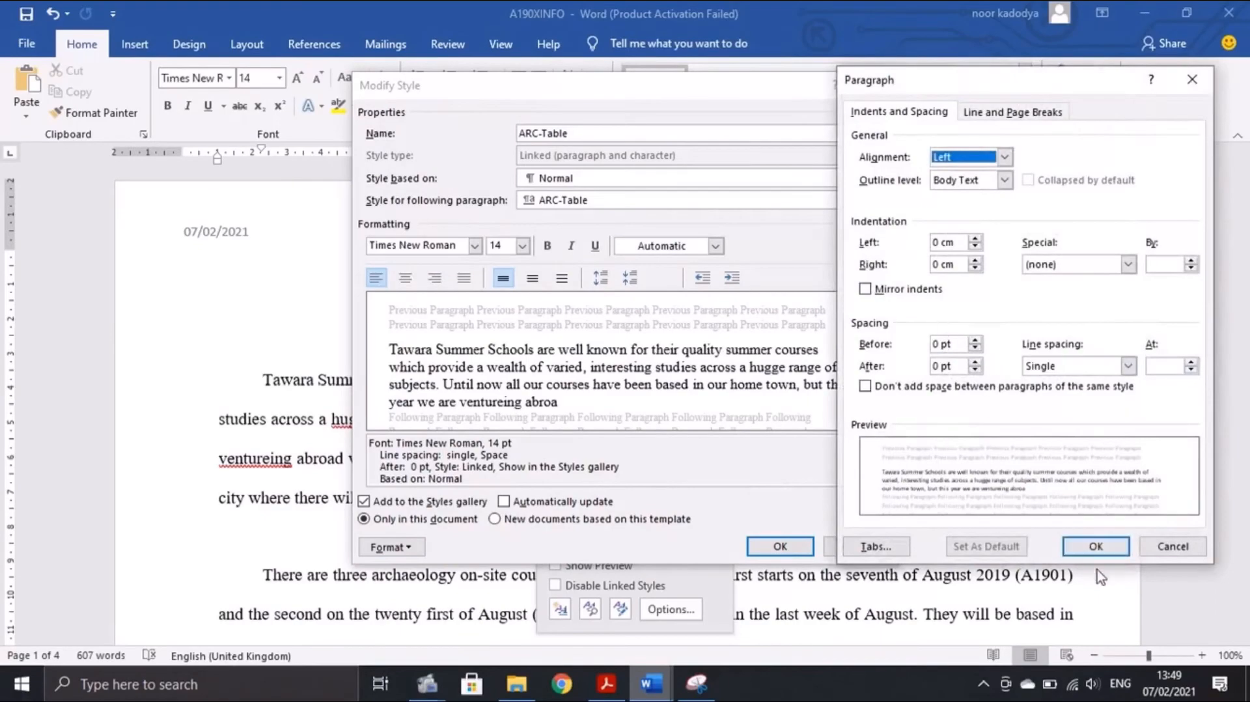
{"action": "left_click", "coordinate": [1095, 547]}
{"action": "left_click", "coordinate": [799, 548]}
Scroll the exam PDF to read task 6's two-equal-columns instruction
{"action": "mouse_move", "coordinate": [696, 682]}
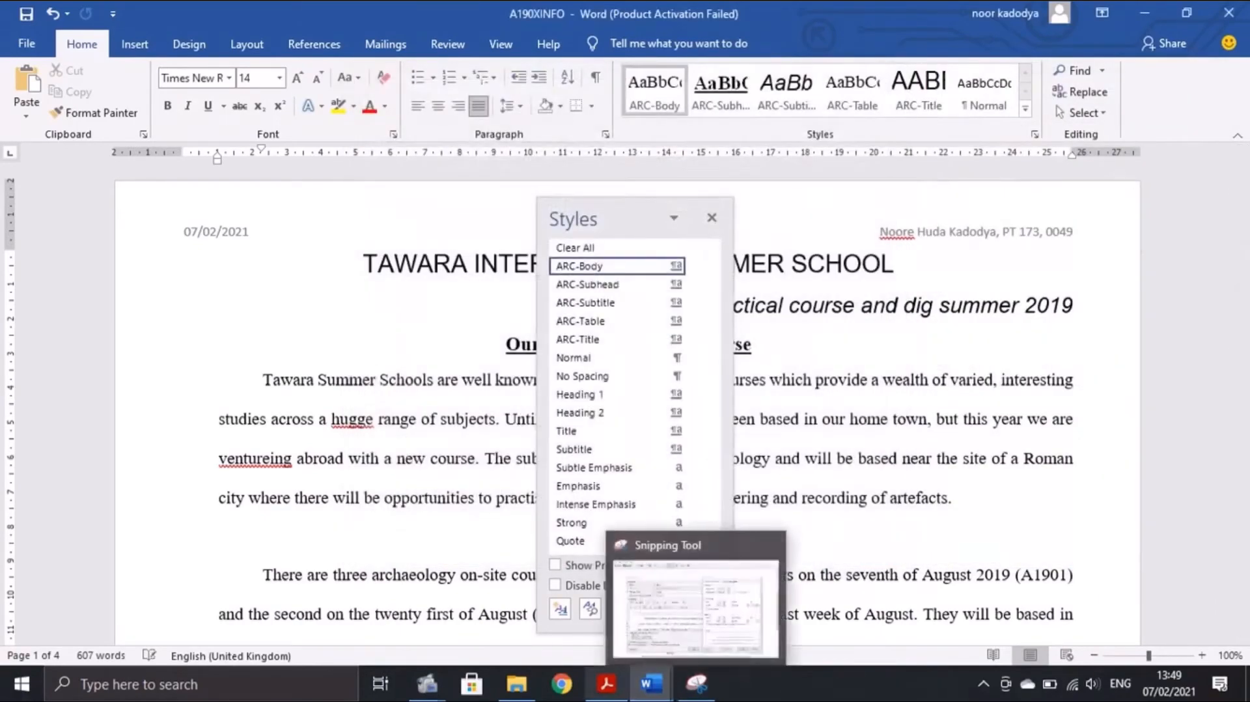
{"action": "mouse_move", "coordinate": [606, 682]}
{"action": "left_click", "coordinate": [596, 566]}
{"action": "scroll", "coordinate": [553, 488], "scroll_direction": "down", "scroll_amount": 5}
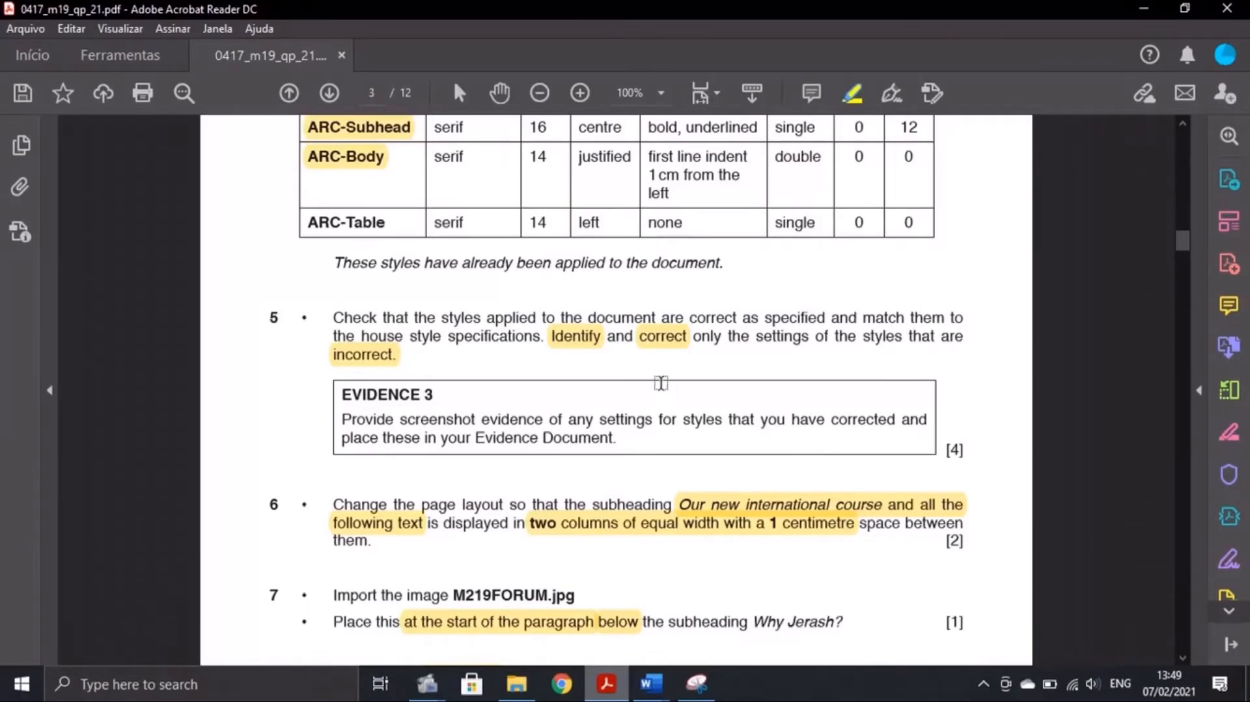
{"action": "scroll", "coordinate": [661, 382], "scroll_direction": "down", "scroll_amount": 5}
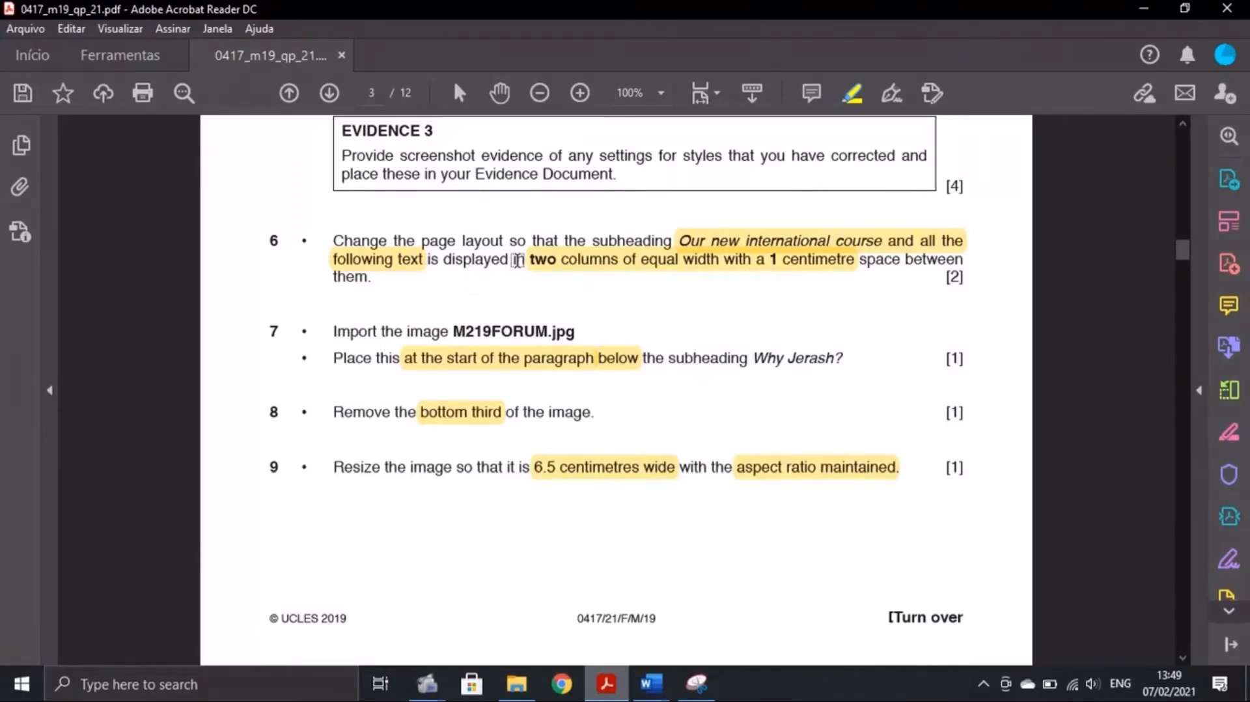
Close the Styles pane and select all text from 'Our new international course' onward
{"action": "left_click", "coordinate": [654, 683]}
{"action": "left_click", "coordinate": [768, 609]}
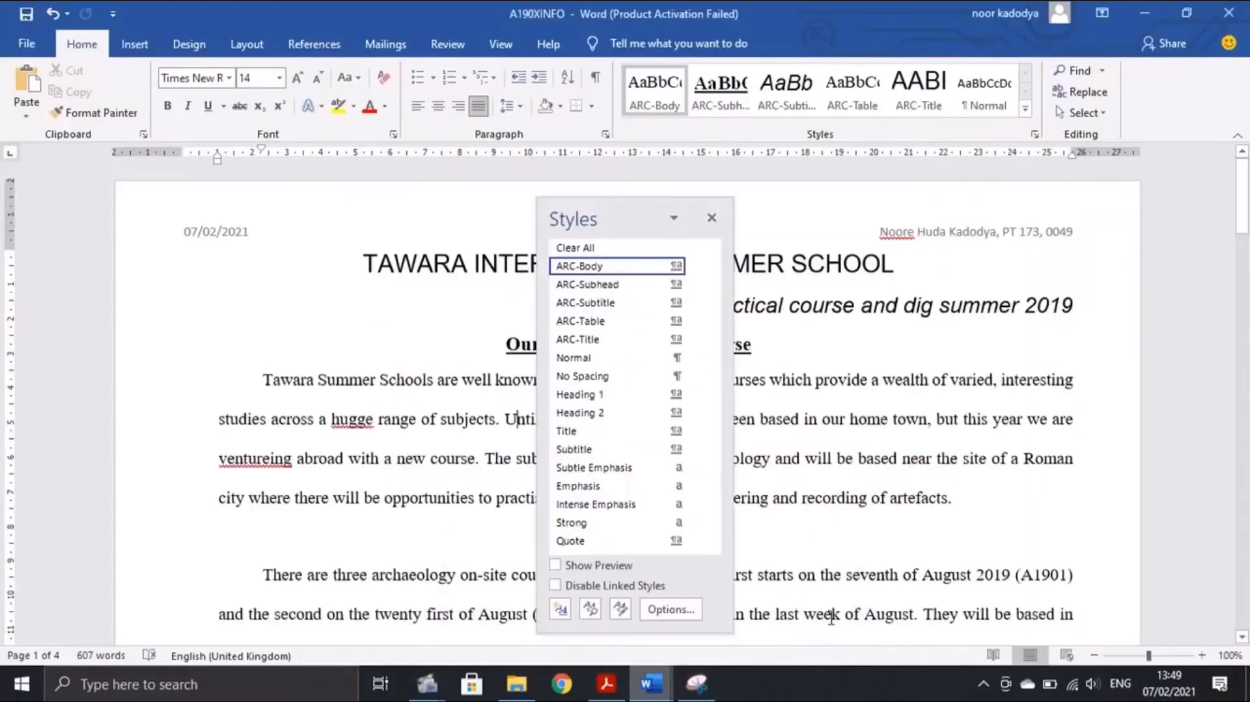
{"action": "left_click", "coordinate": [711, 218]}
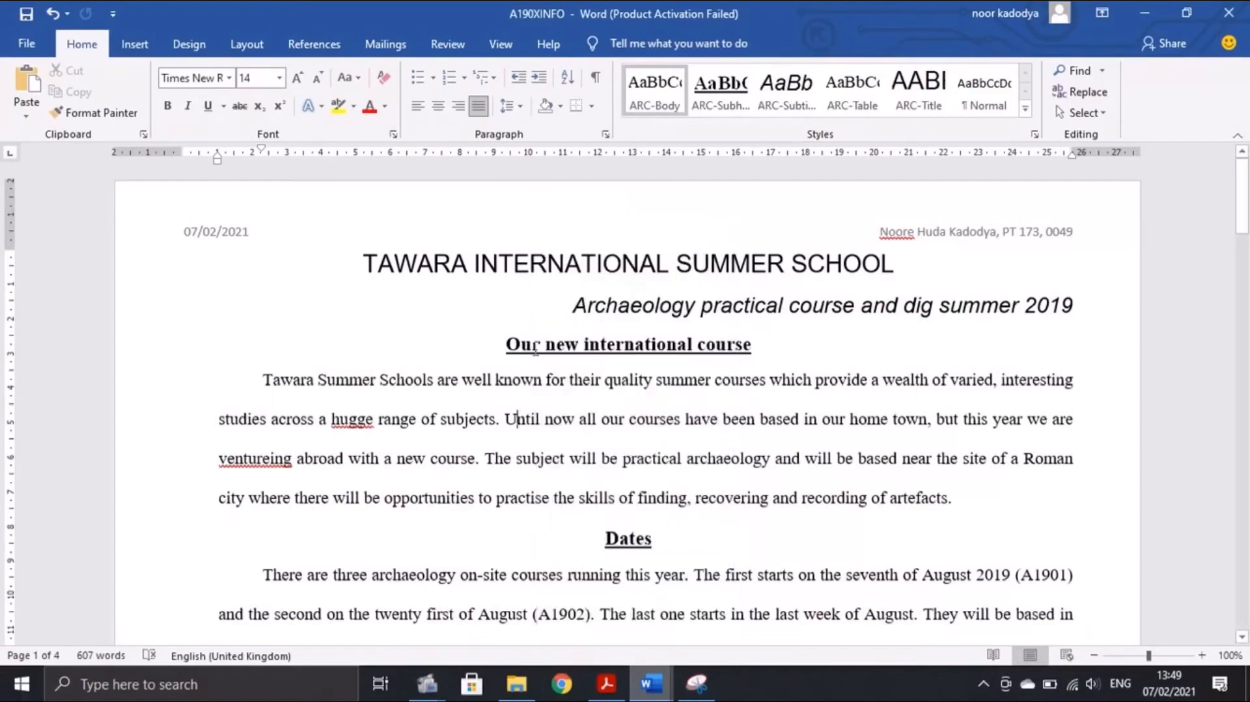
{"action": "left_click_drag", "start_coordinate": [507, 335], "coordinate": [772, 480]}
{"action": "scroll", "coordinate": [625, 508], "scroll_direction": "up", "scroll_amount": 5}
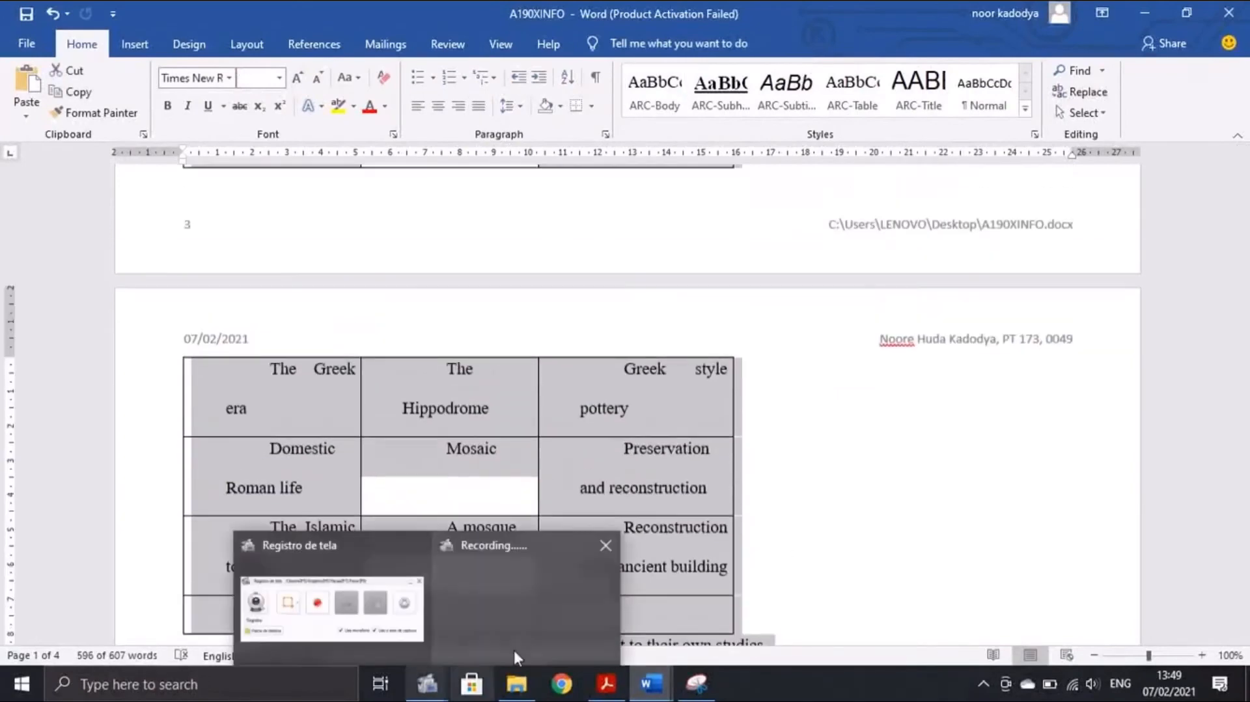
{"action": "left_click", "coordinate": [605, 682]}
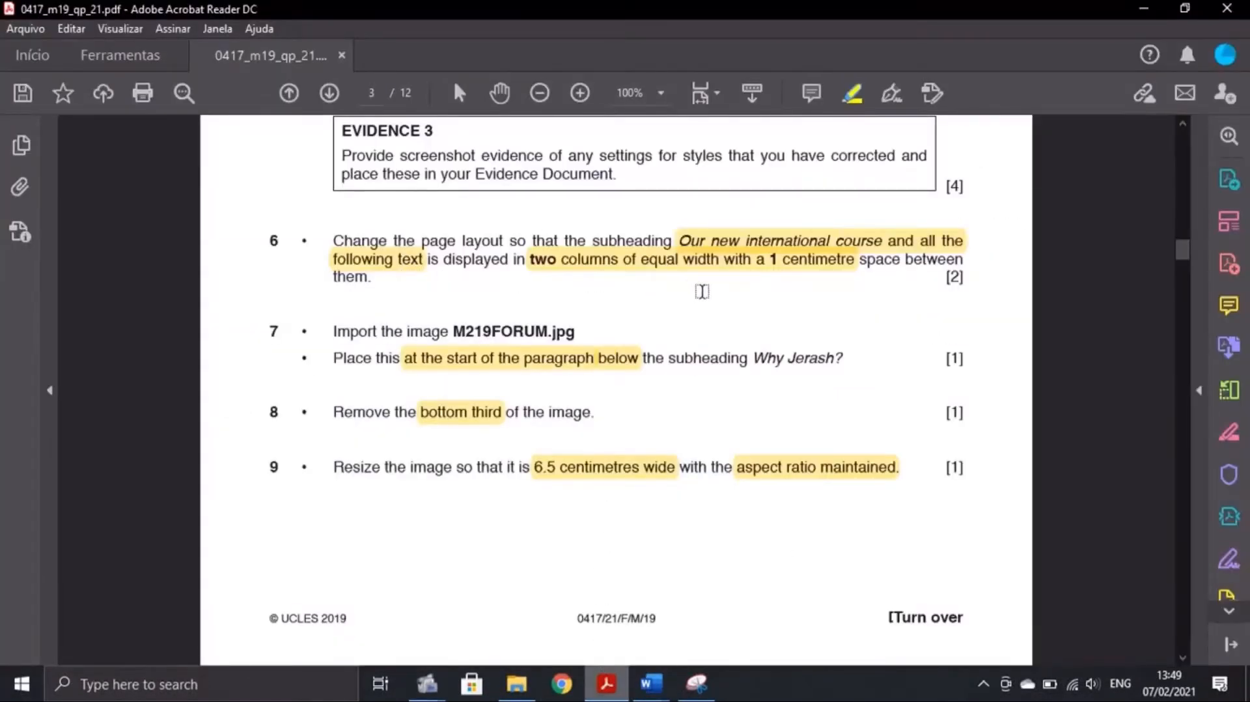
{"action": "mouse_move", "coordinate": [651, 682]}
{"action": "left_click", "coordinate": [748, 599]}
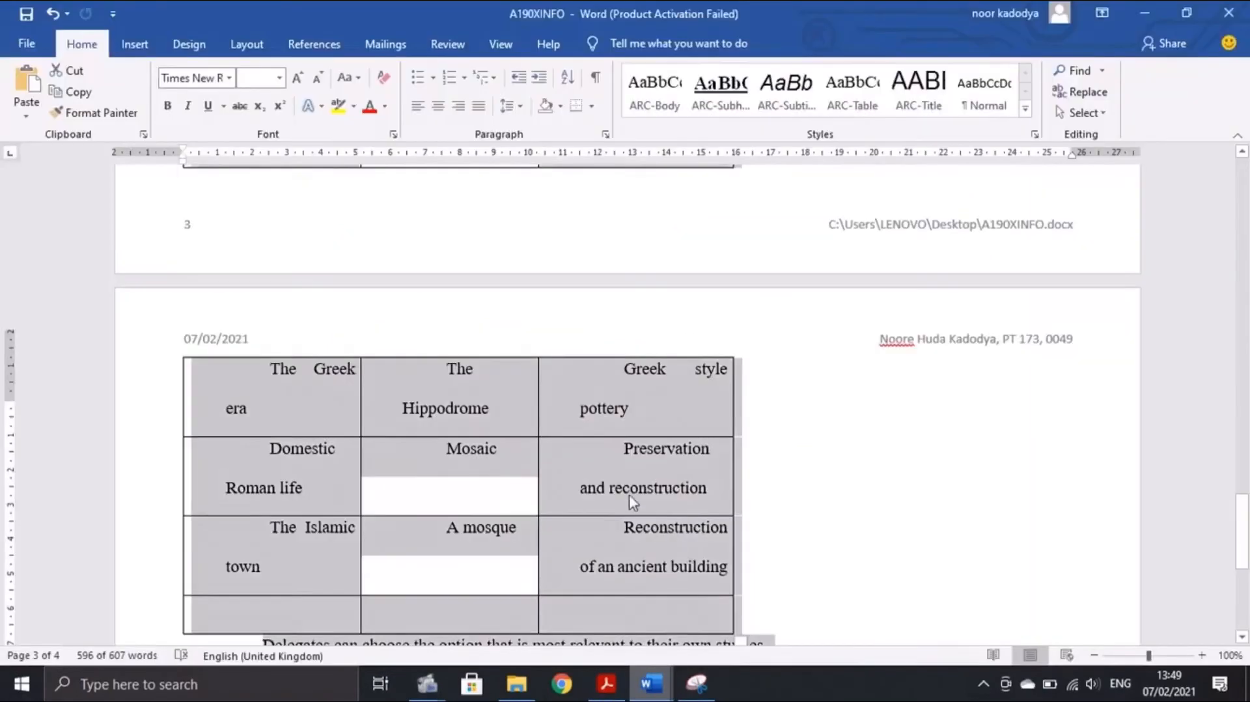
Format the selected text as two equal-width columns with 1 cm spacing
{"action": "left_click", "coordinate": [247, 43]}
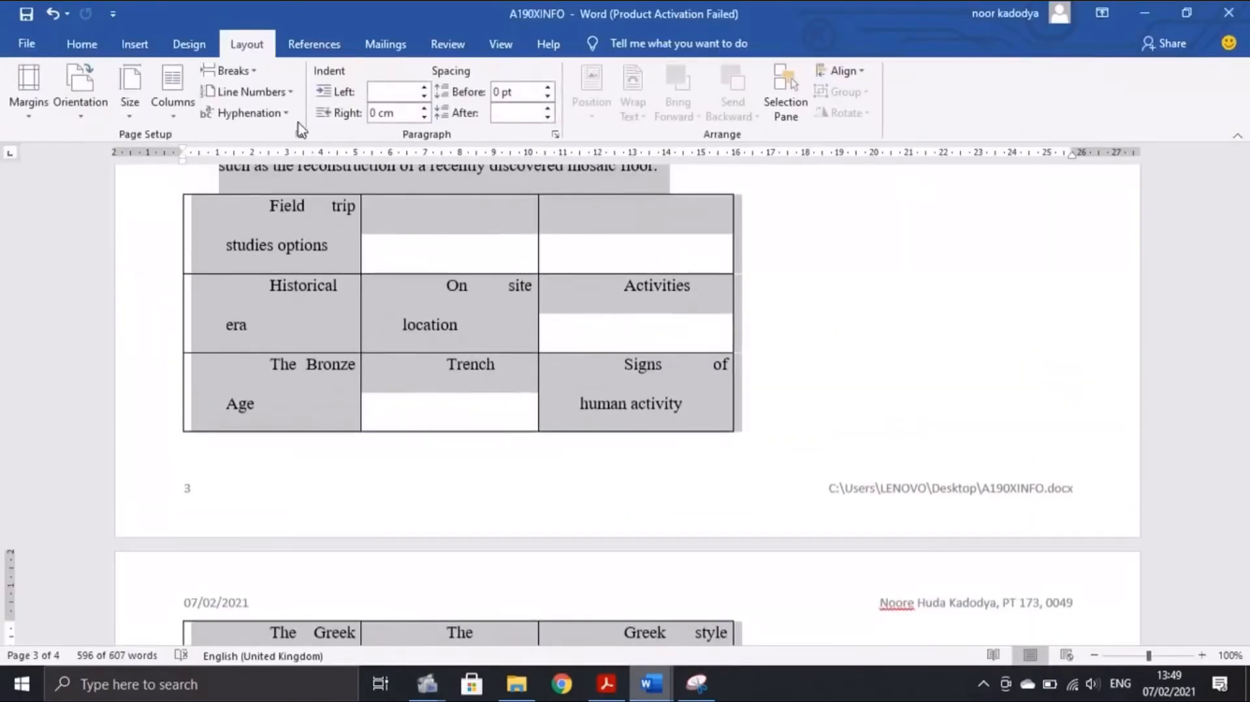
{"action": "left_click", "coordinate": [175, 123]}
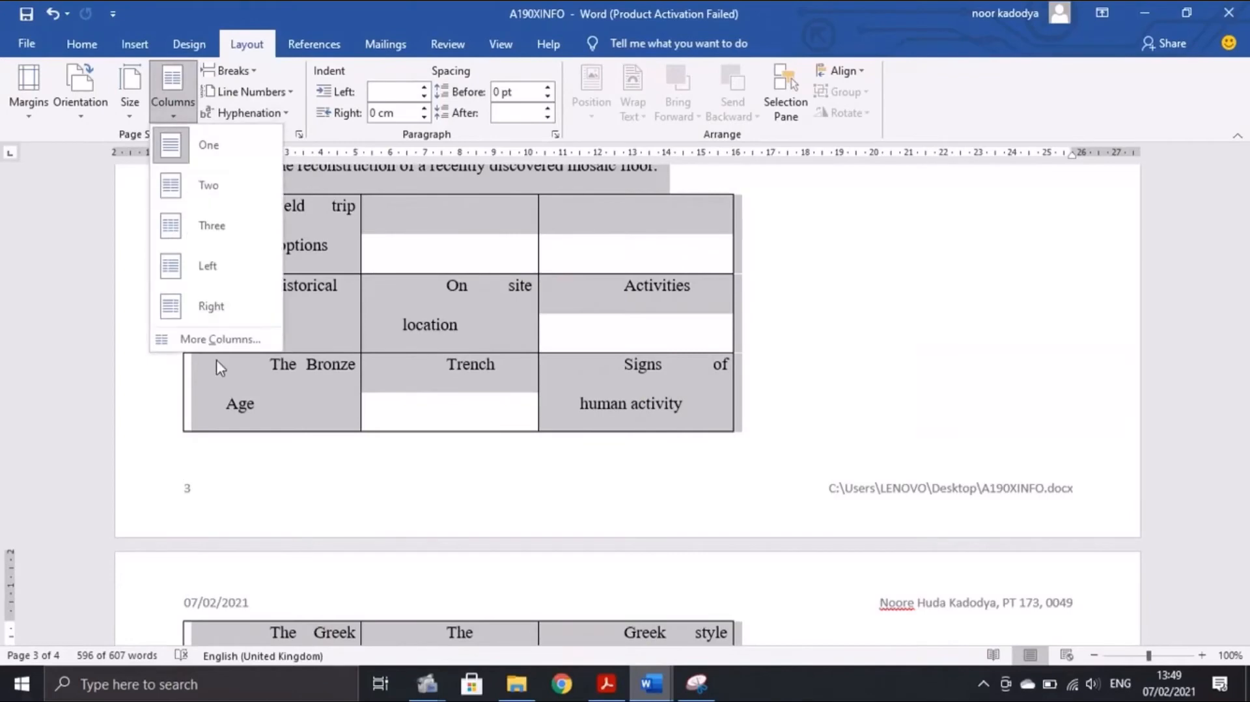
{"action": "left_click", "coordinate": [216, 339]}
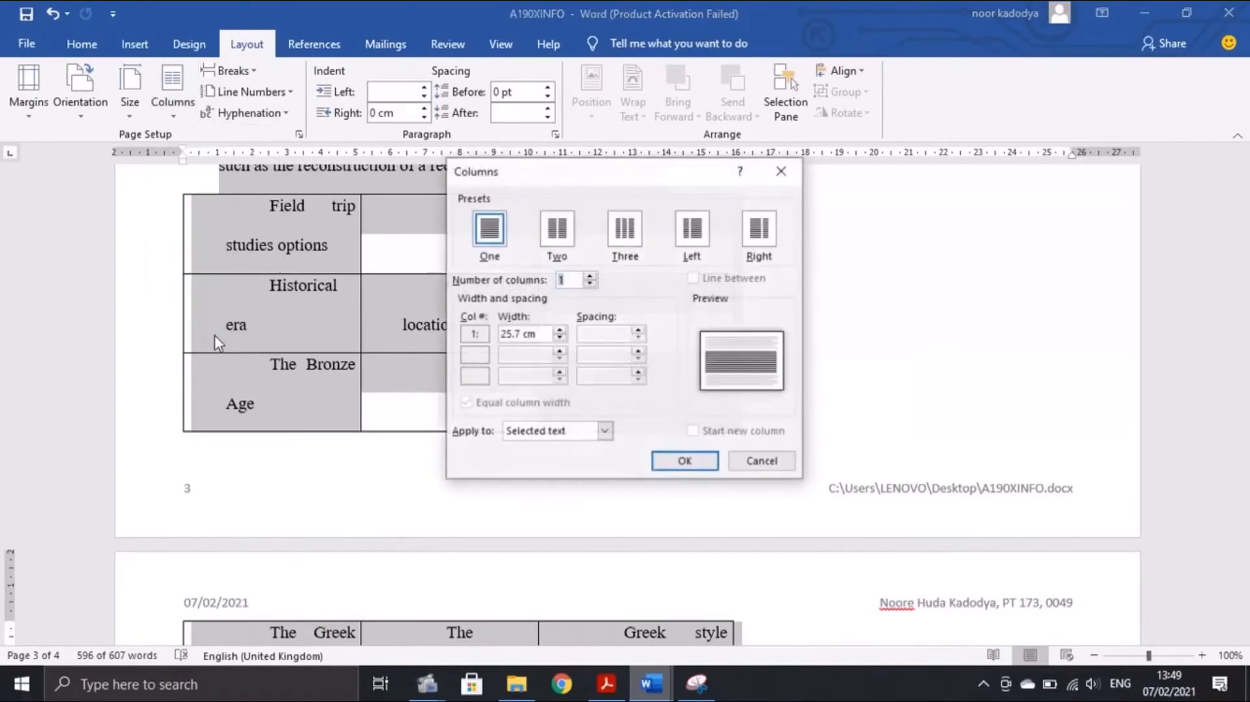
{"action": "left_click", "coordinate": [556, 231]}
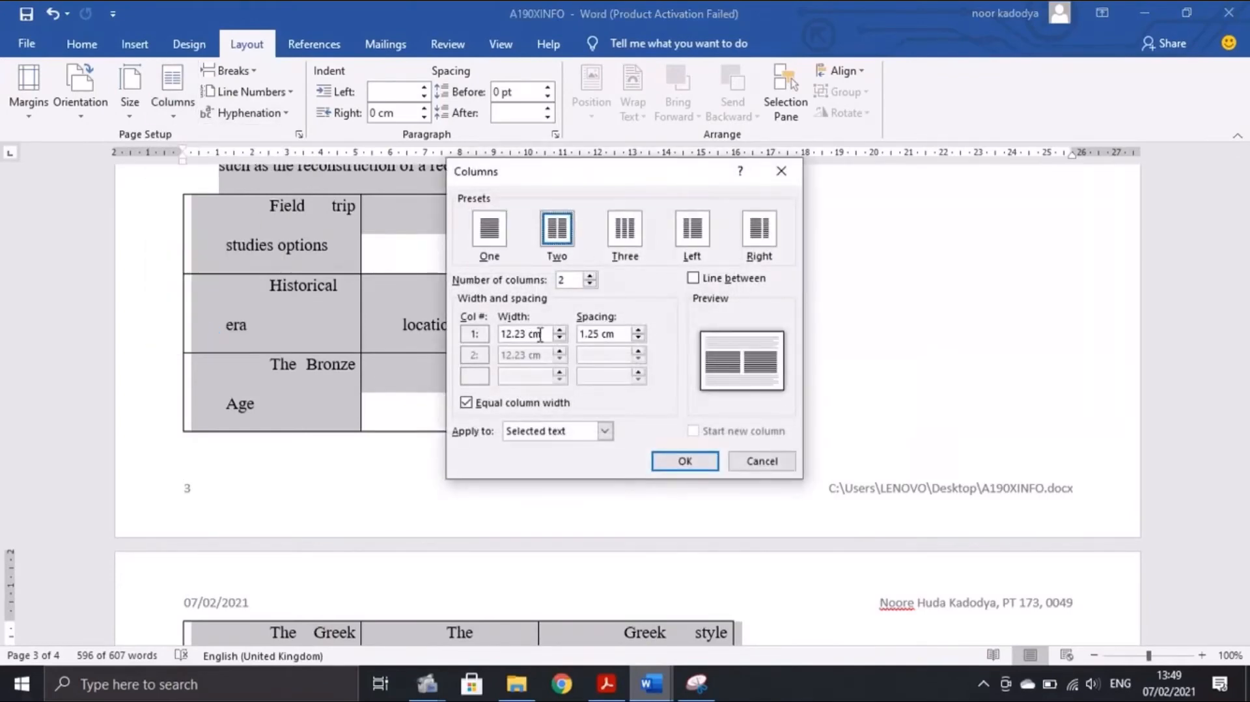
{"action": "left_click", "coordinate": [601, 336]}
{"action": "left_click", "coordinate": [608, 682]}
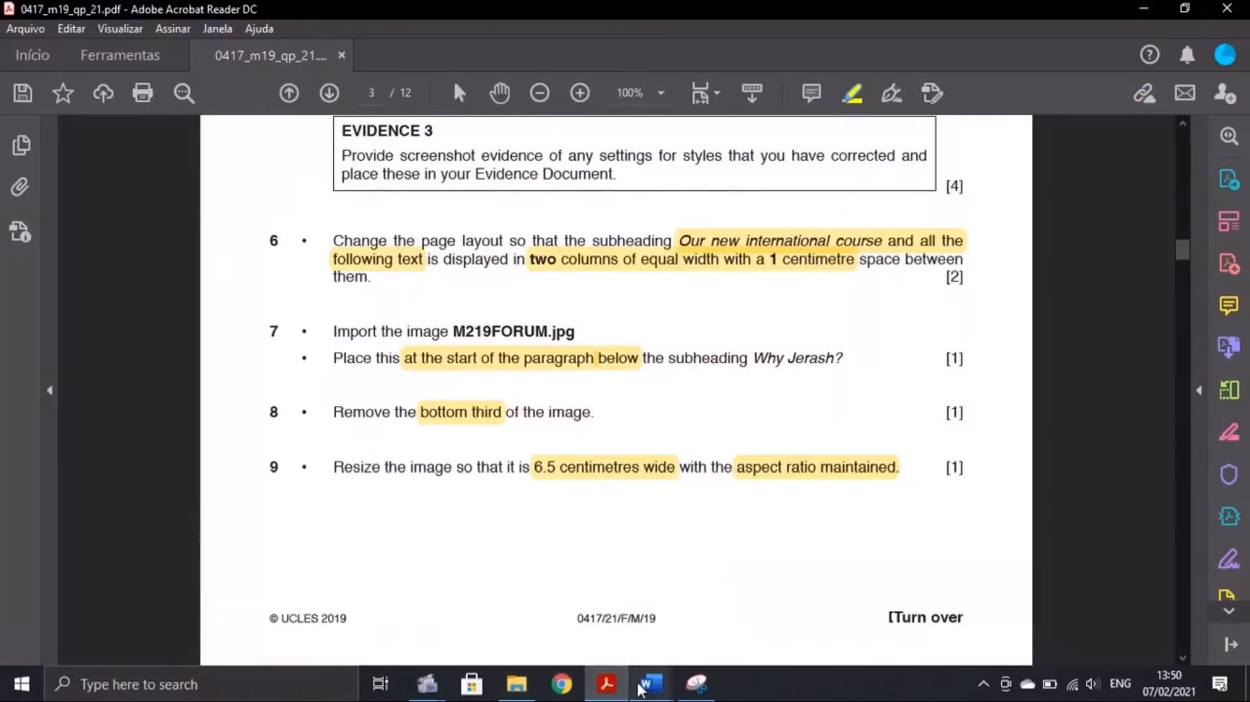
{"action": "mouse_move", "coordinate": [651, 682]}
{"action": "left_click", "coordinate": [718, 568]}
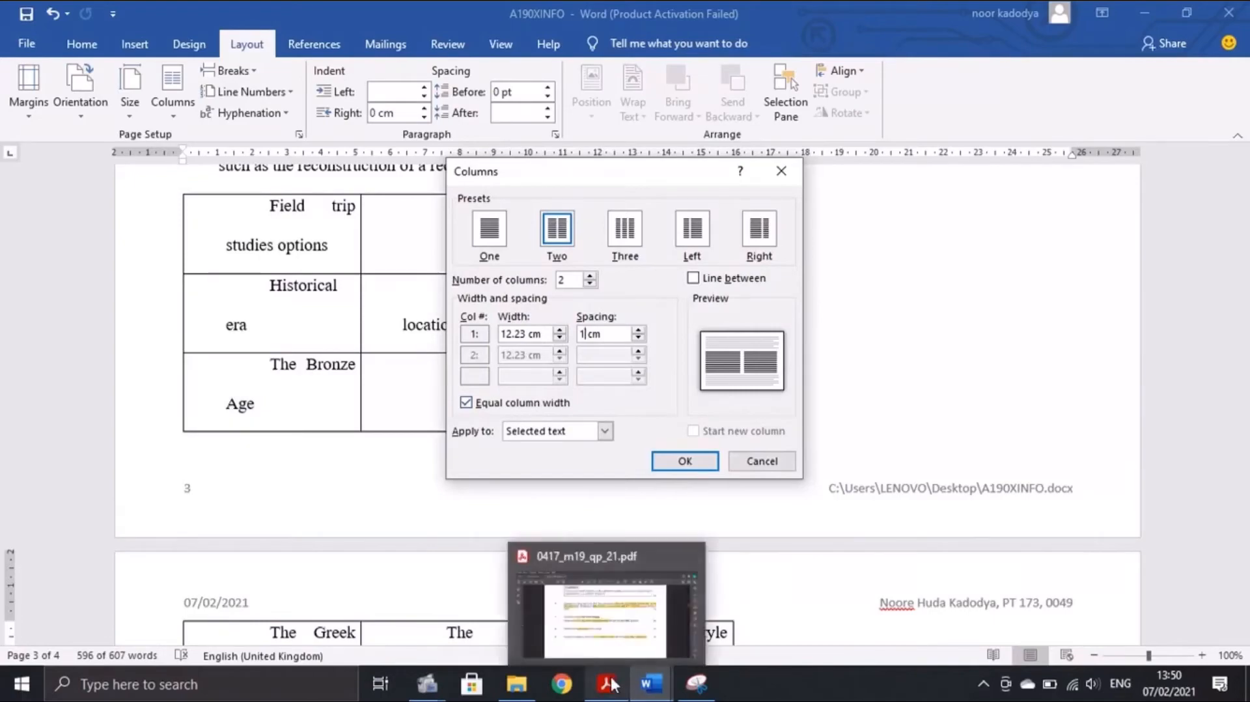
{"action": "left_click", "coordinate": [683, 460]}
{"action": "scroll", "coordinate": [699, 472], "scroll_direction": "up", "scroll_amount": 10}
{"action": "scroll", "coordinate": [701, 473], "scroll_direction": "up", "scroll_amount": 15}
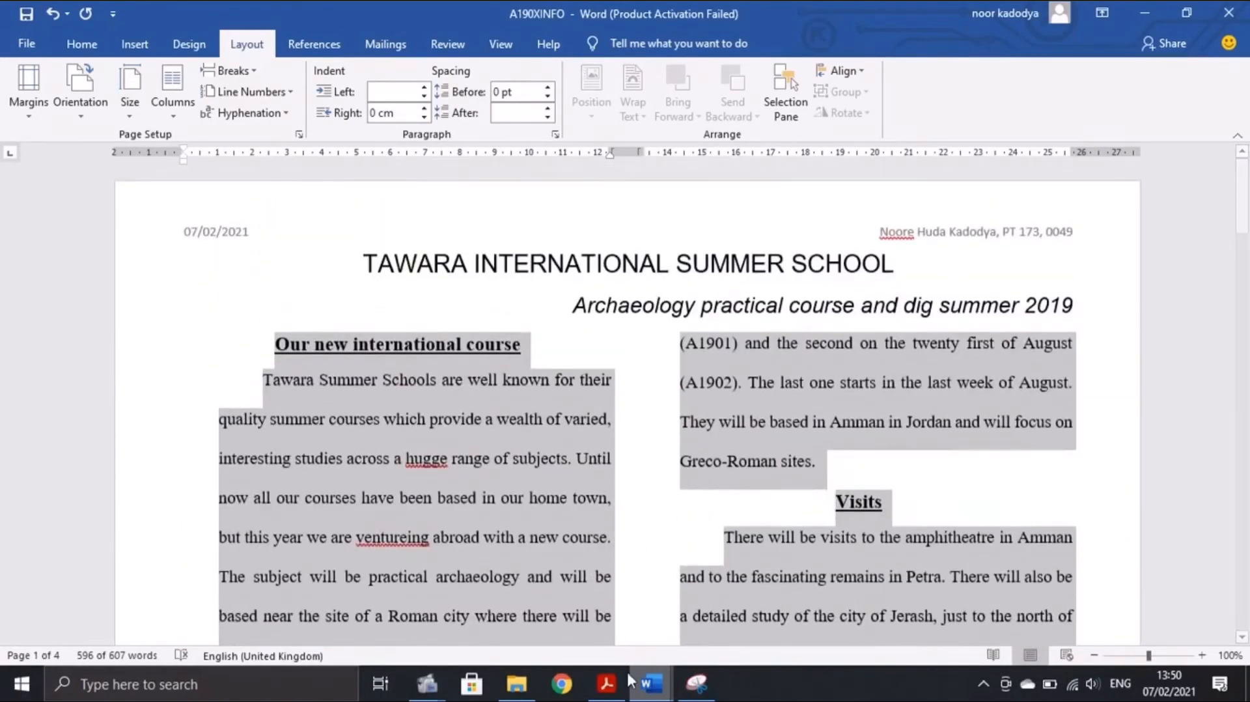
{"action": "left_click", "coordinate": [606, 683]}
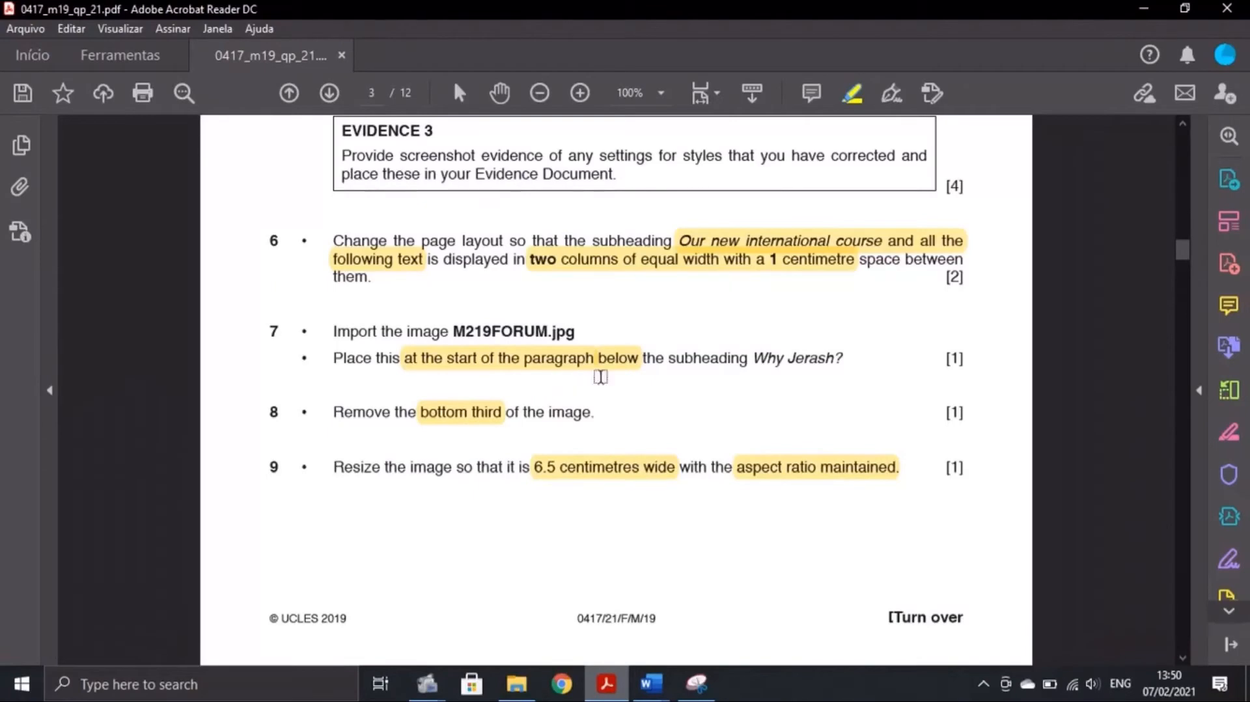
In A190XINFO, search the document to jump to the Why Jerash? heading on page 2
{"action": "left_click", "coordinate": [650, 682]}
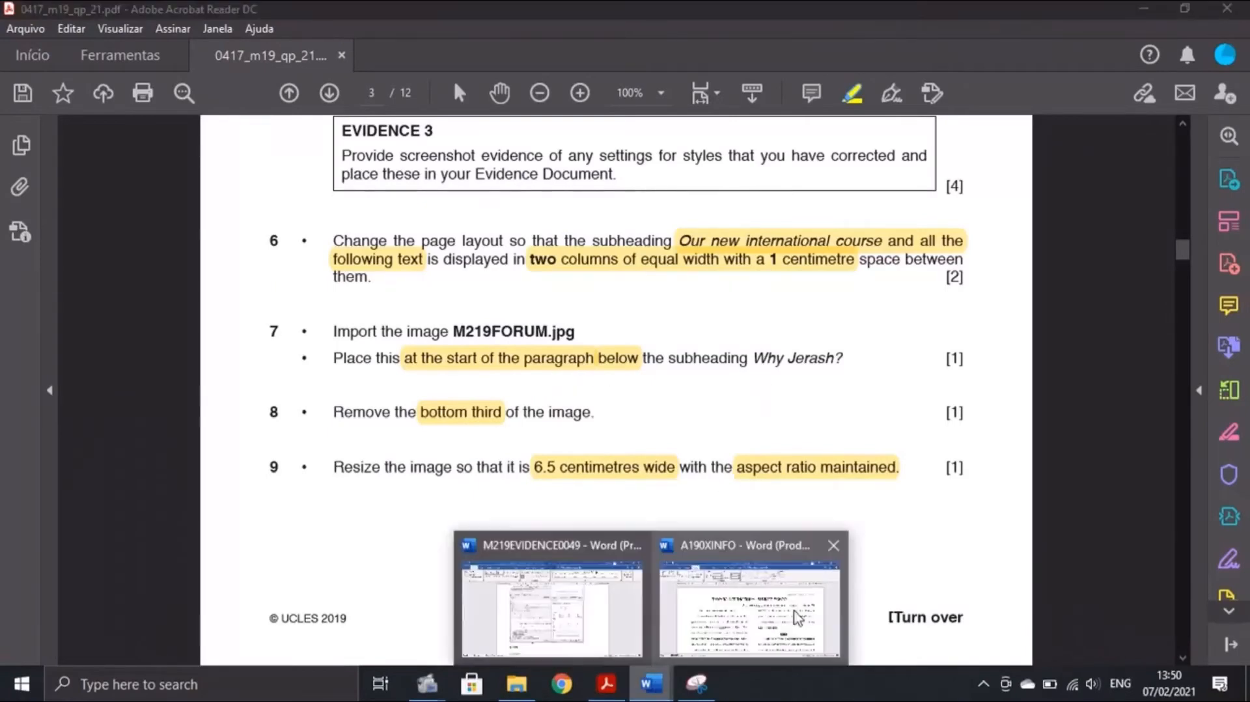
{"action": "left_click", "coordinate": [797, 617]}
{"action": "left_click", "coordinate": [82, 44]}
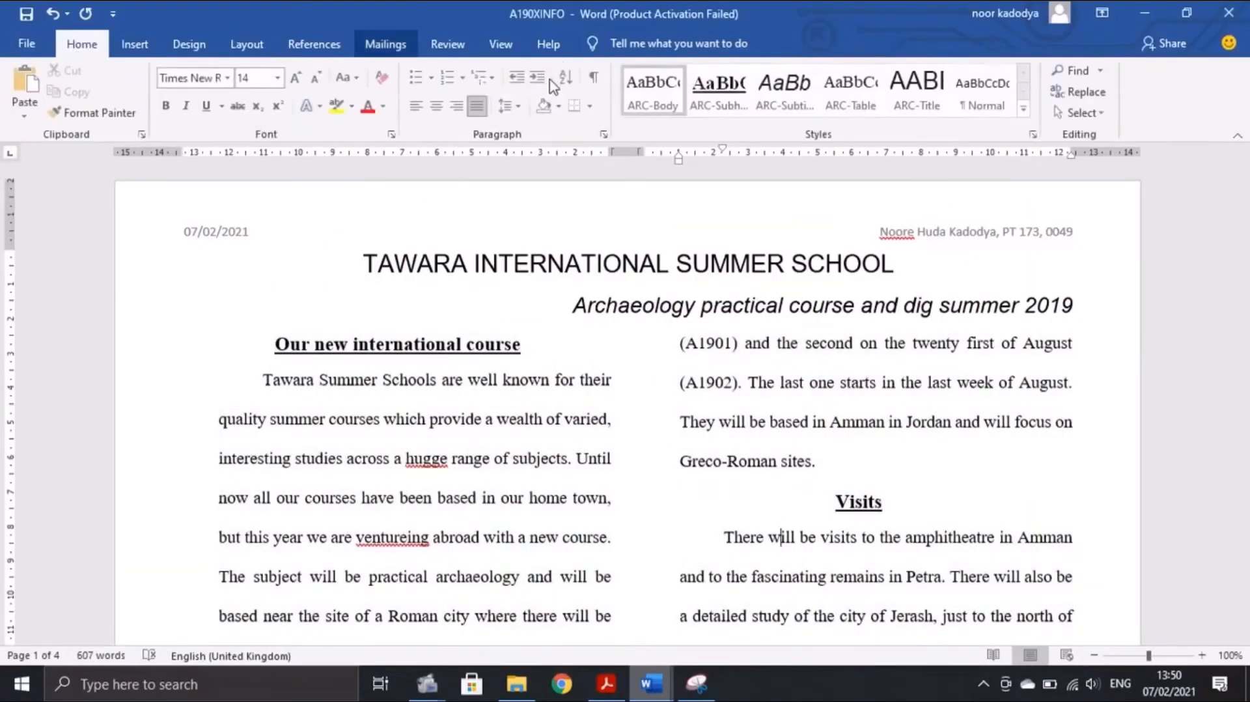
{"action": "left_click", "coordinate": [1075, 70]}
{"action": "type", "text": "e"}
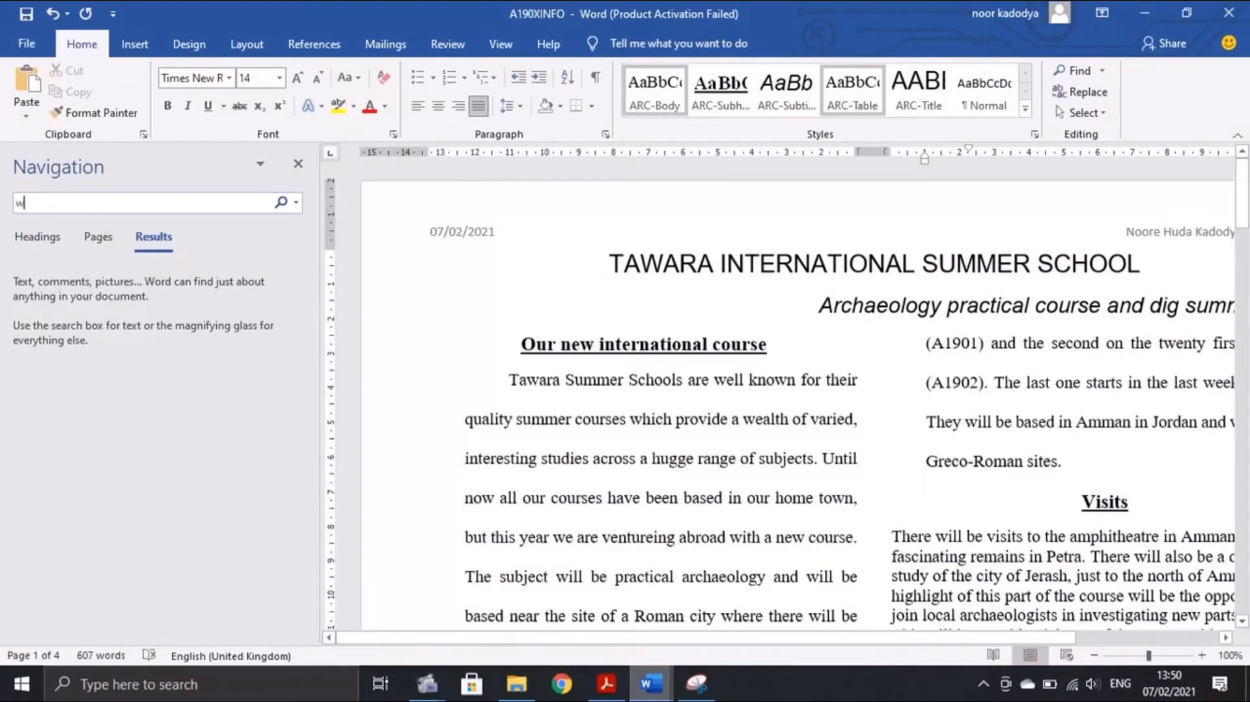
{"action": "scroll", "coordinate": [553, 156], "scroll_direction": "down", "scroll_amount": 2}
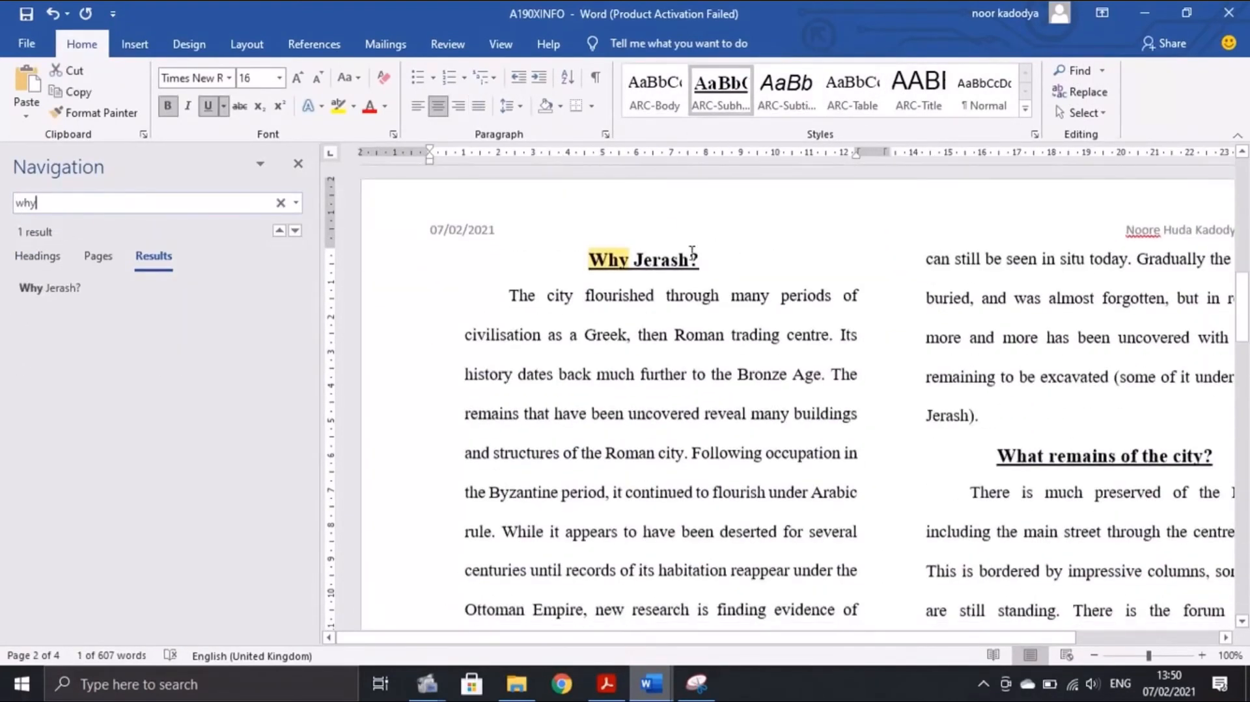
{"action": "left_click", "coordinate": [297, 164]}
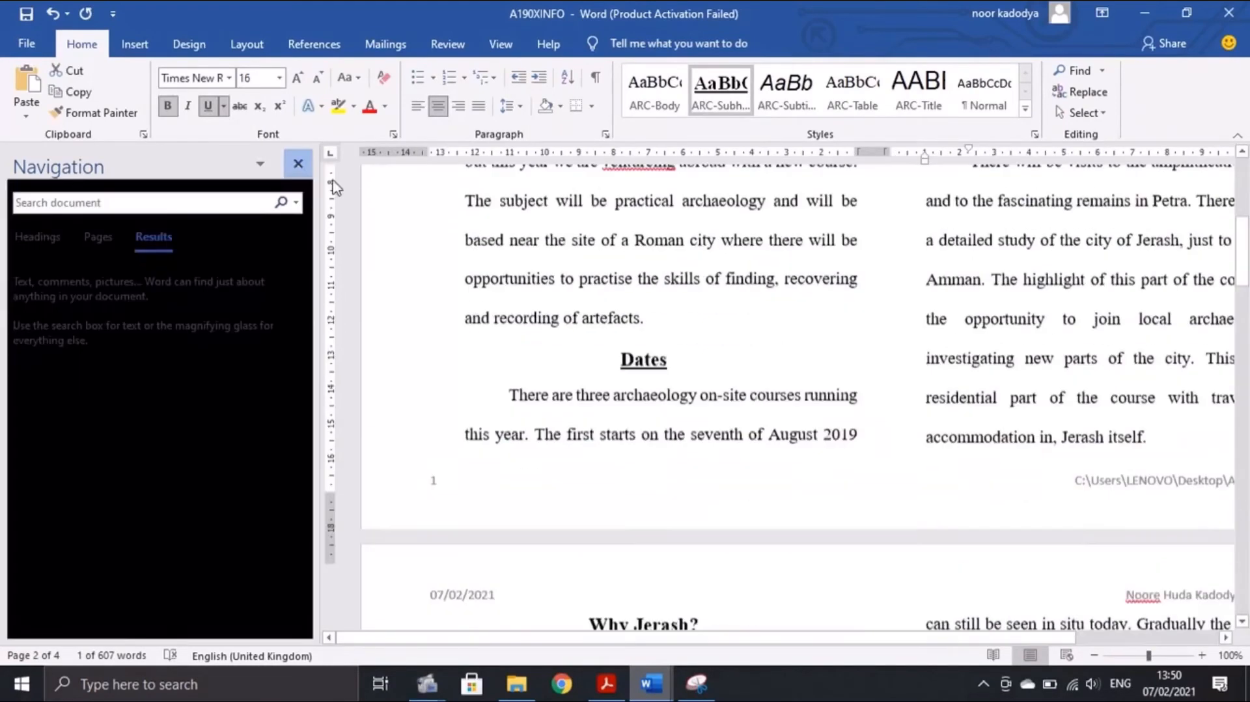
{"action": "scroll", "coordinate": [494, 351], "scroll_direction": "down", "scroll_amount": 5}
{"action": "left_click", "coordinate": [449, 267]}
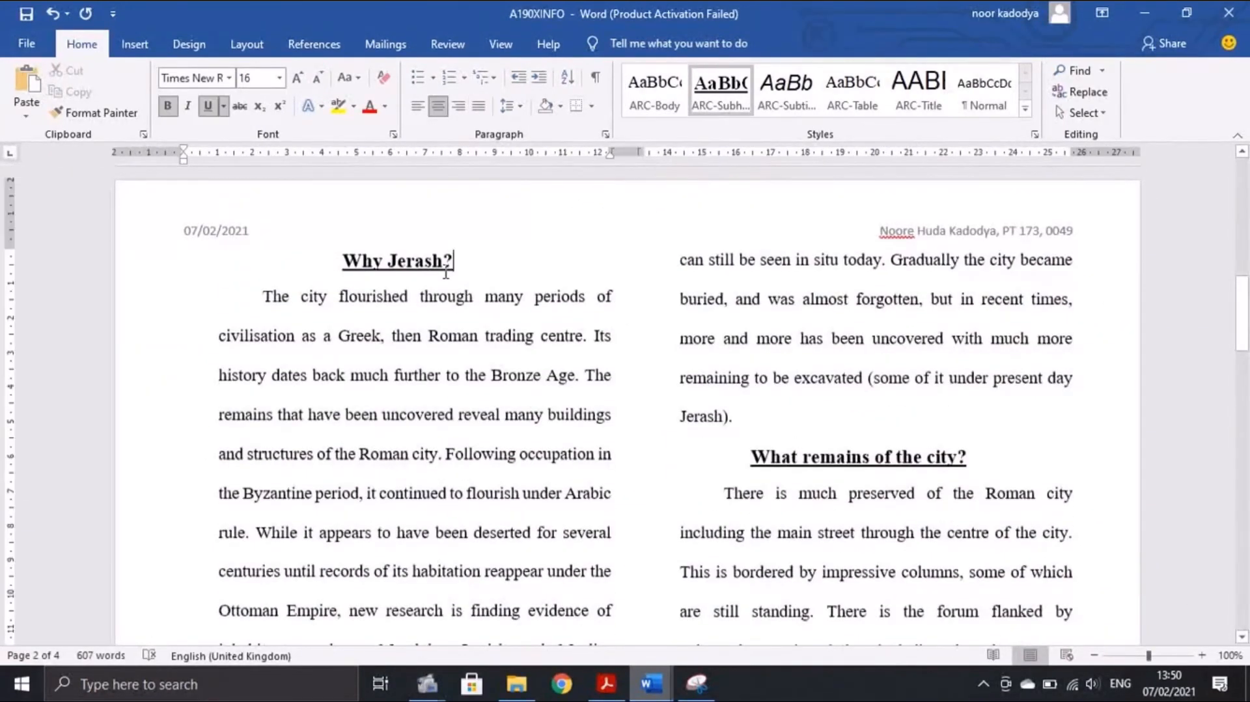
Read the image task in the exam paper, then place the cursor before 'The' below Why Jerash?
{"action": "left_click", "coordinate": [602, 681]}
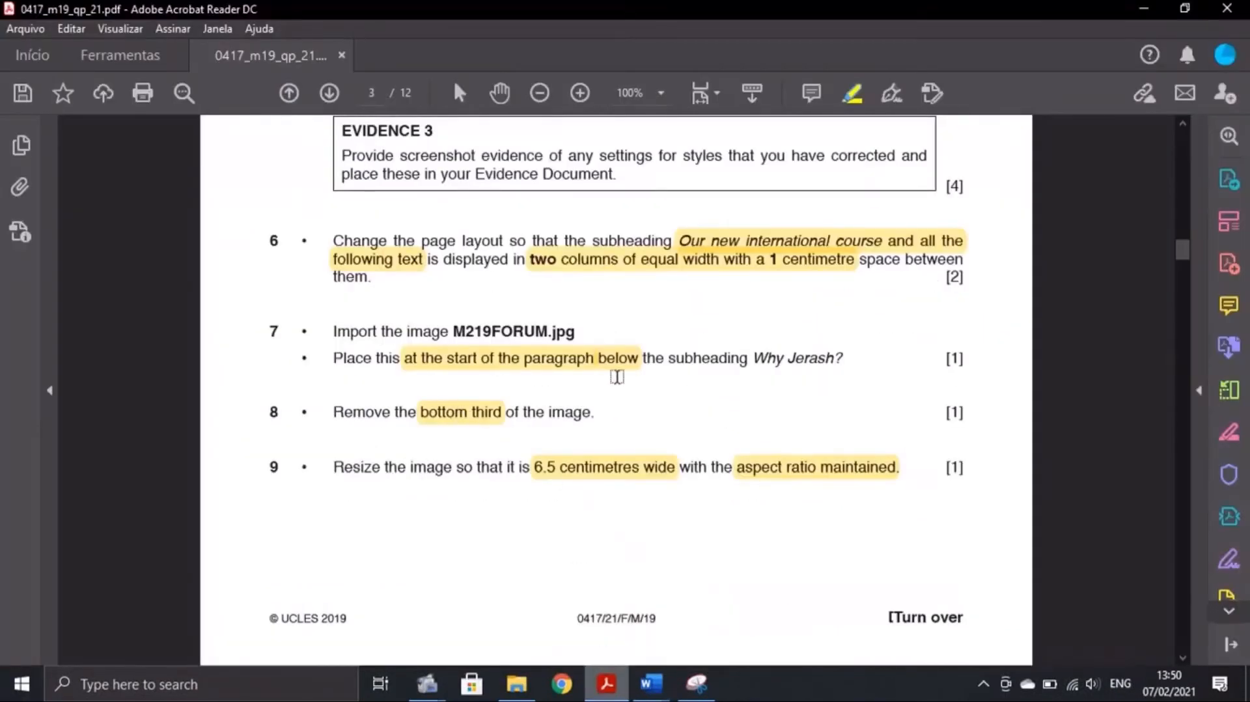
{"action": "left_click", "coordinate": [653, 695]}
{"action": "left_click", "coordinate": [775, 612]}
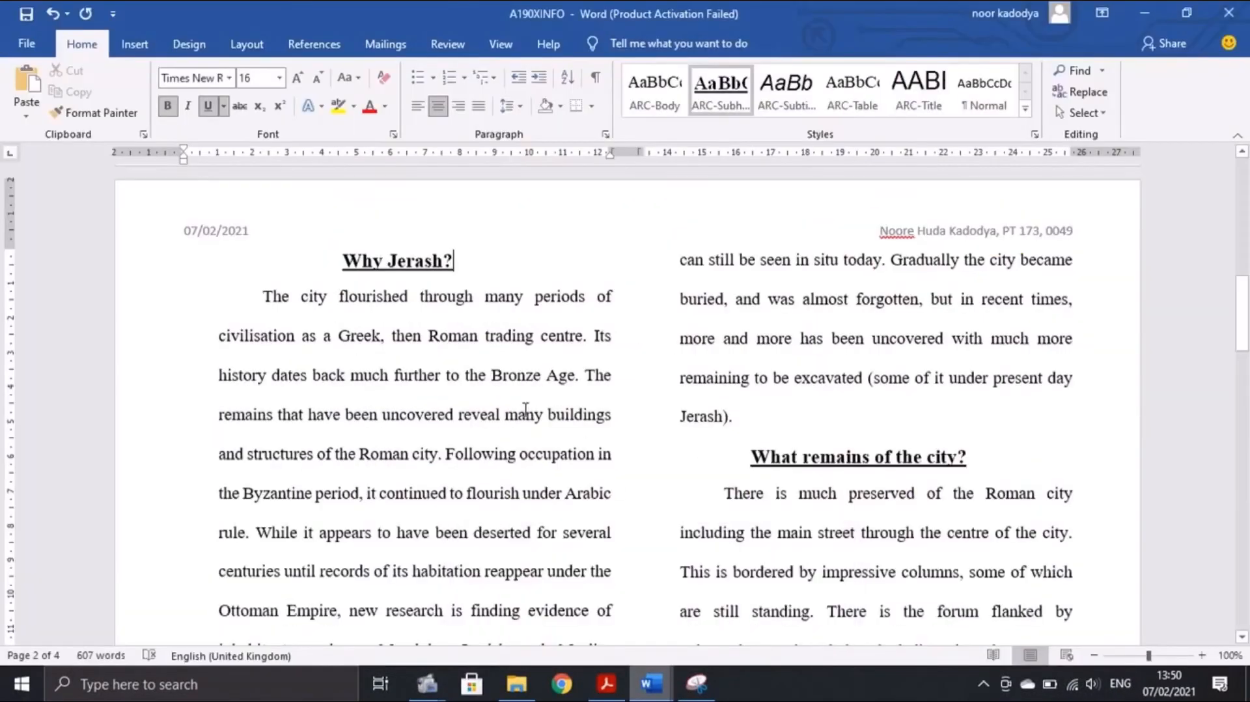
{"action": "left_click", "coordinate": [253, 297]}
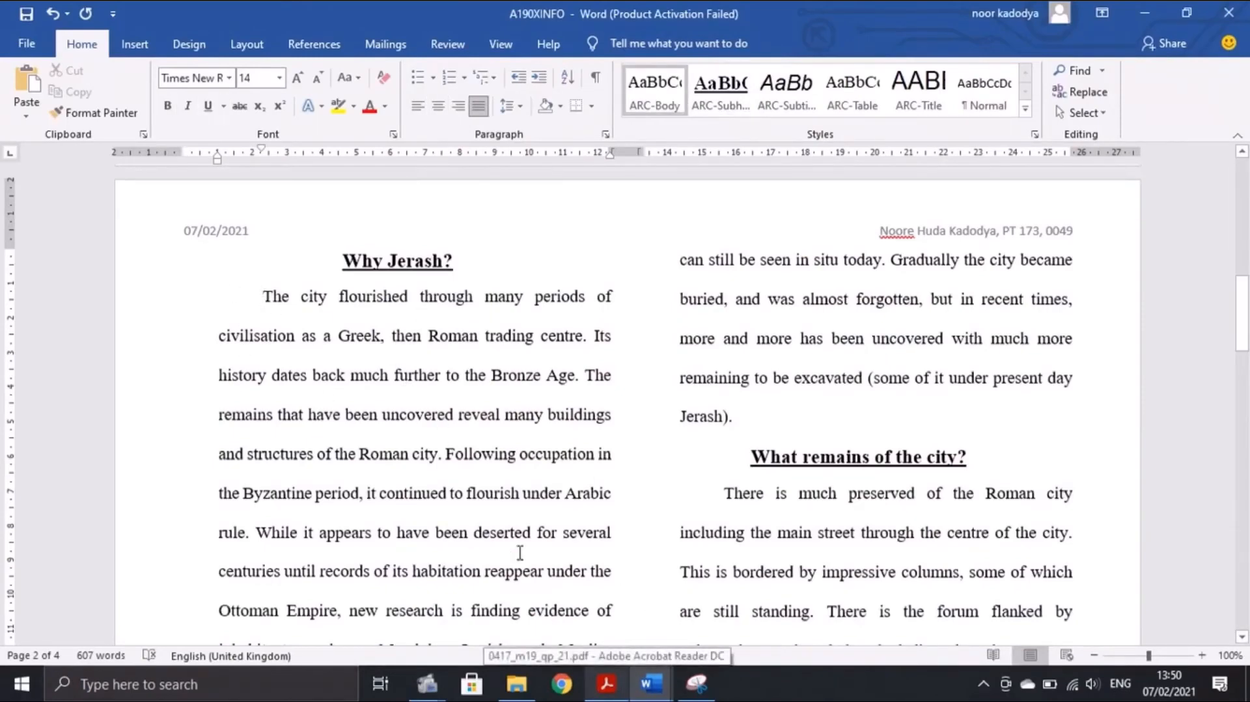
{"action": "left_click", "coordinate": [606, 684]}
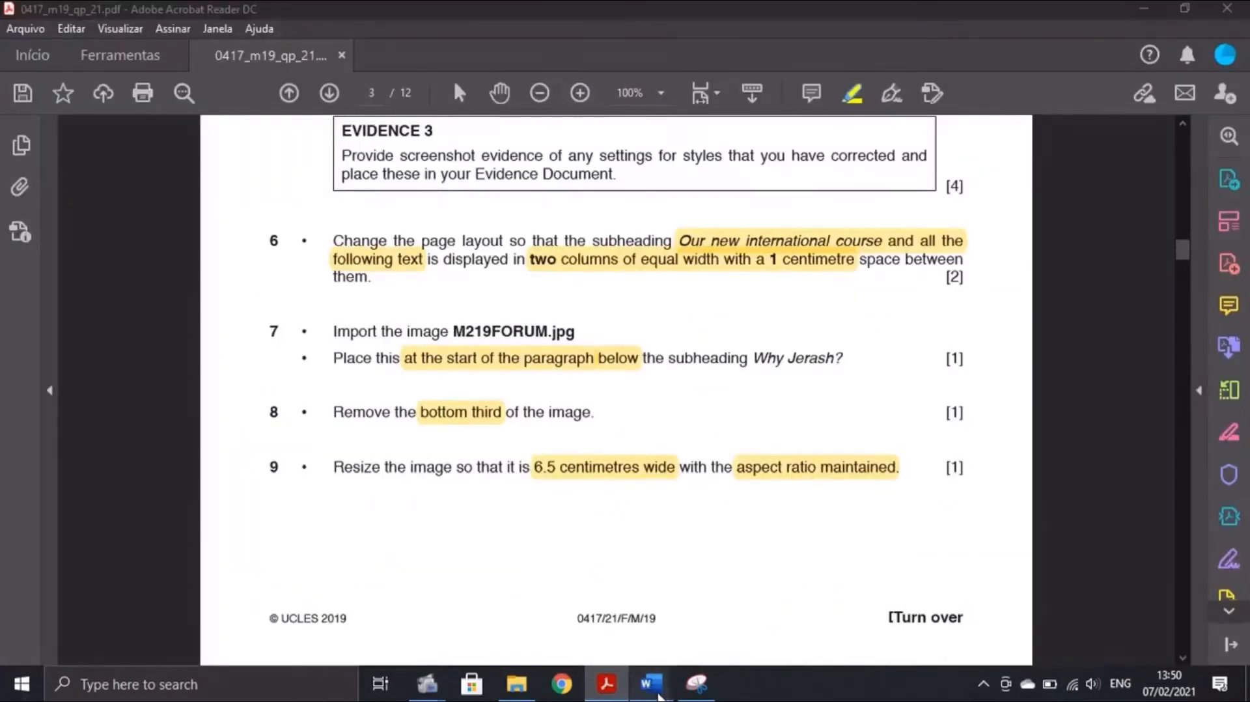
{"action": "mouse_move", "coordinate": [650, 684]}
{"action": "left_click", "coordinate": [768, 644]}
Insert M219FORUM from the Desktop SF folder at the start of the Why Jerash? paragraph
{"action": "left_click", "coordinate": [134, 51]}
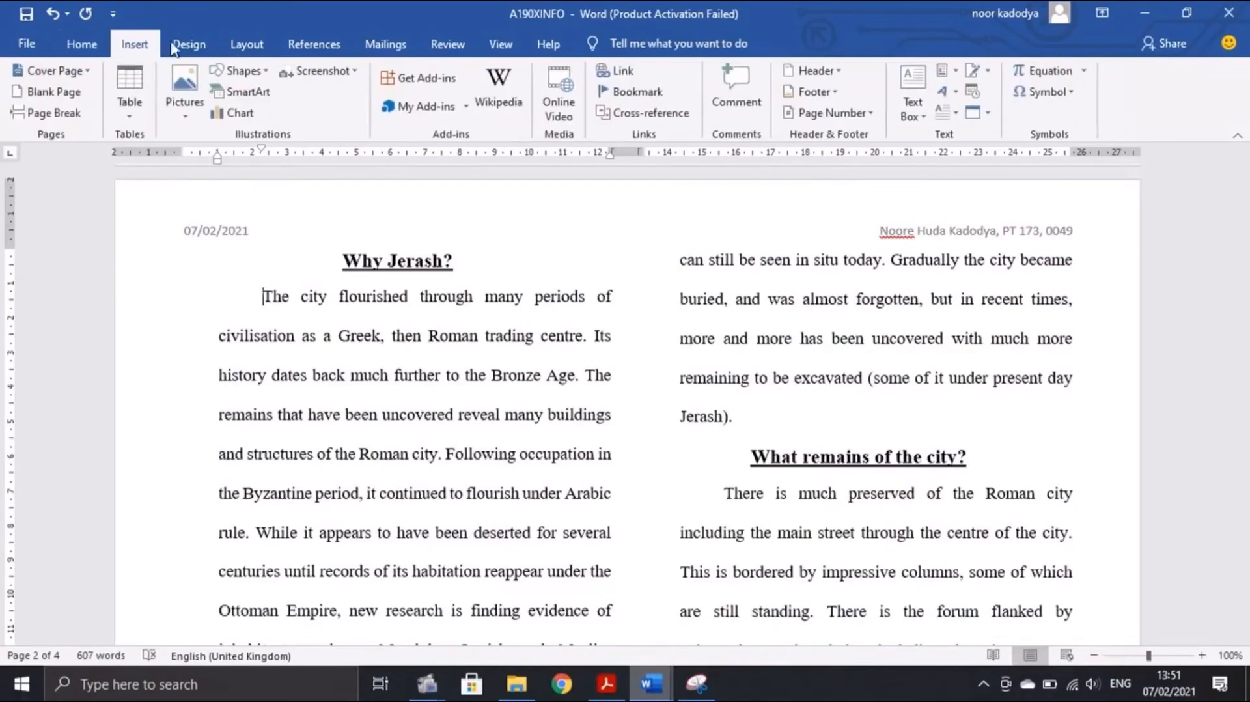
{"action": "left_click", "coordinate": [184, 117]}
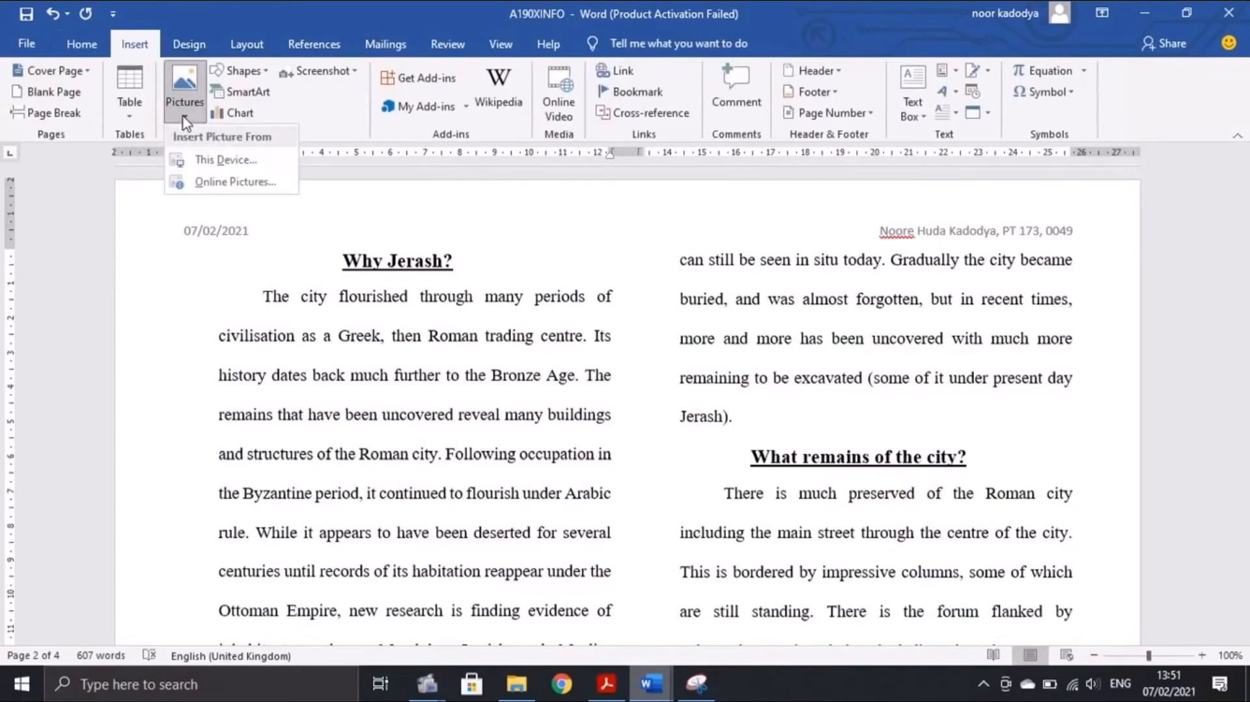
{"action": "left_click", "coordinate": [225, 163]}
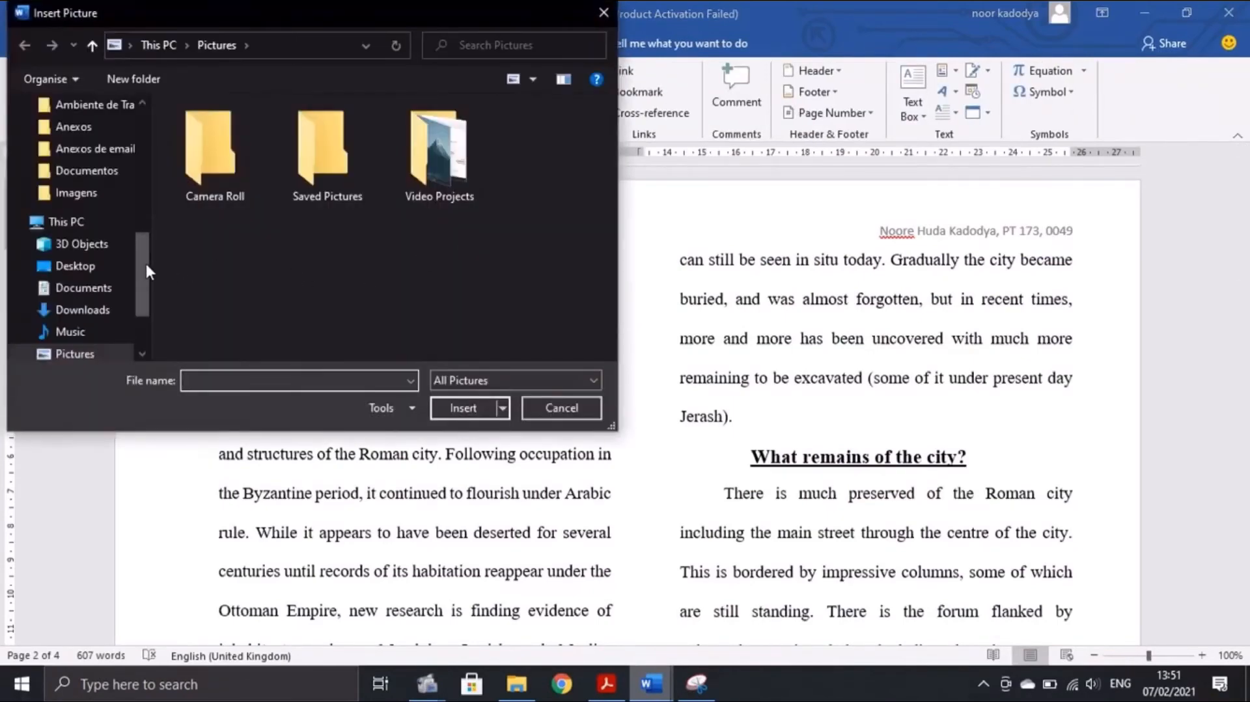
{"action": "scroll", "coordinate": [120, 195], "scroll_direction": "up", "scroll_amount": 6}
{"action": "scroll", "coordinate": [91, 294], "scroll_direction": "down", "scroll_amount": 1}
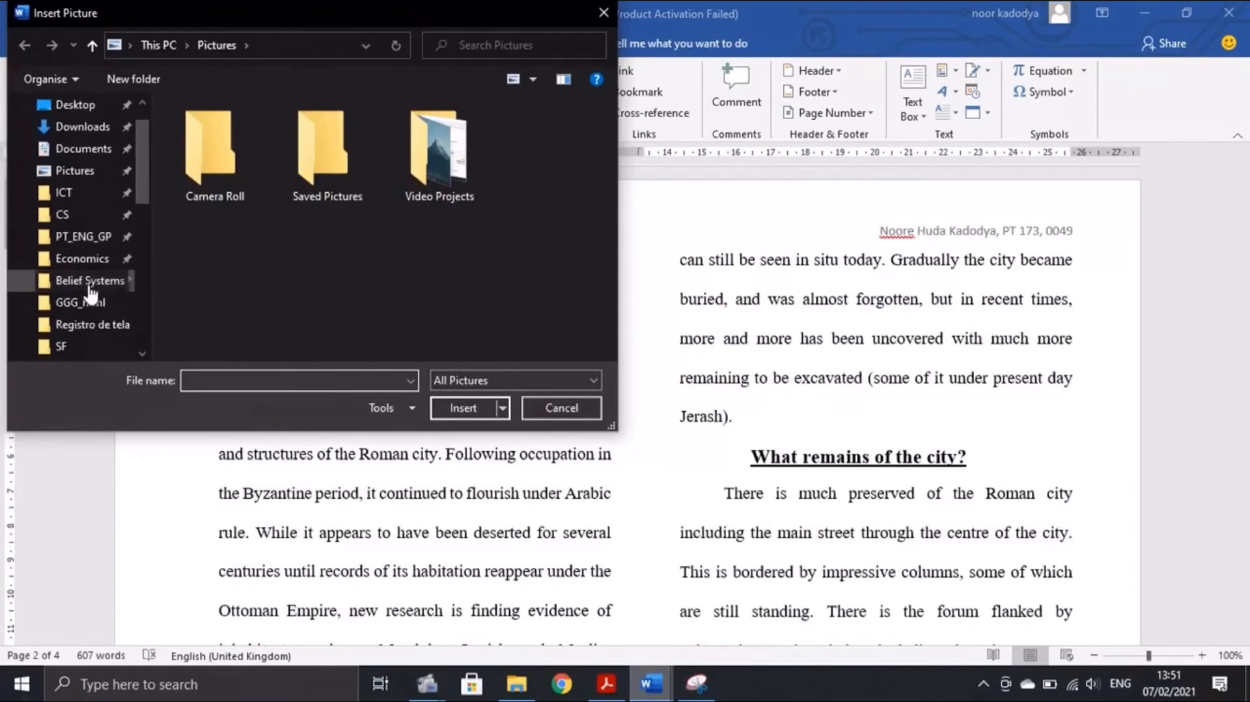
{"action": "left_click", "coordinate": [71, 343]}
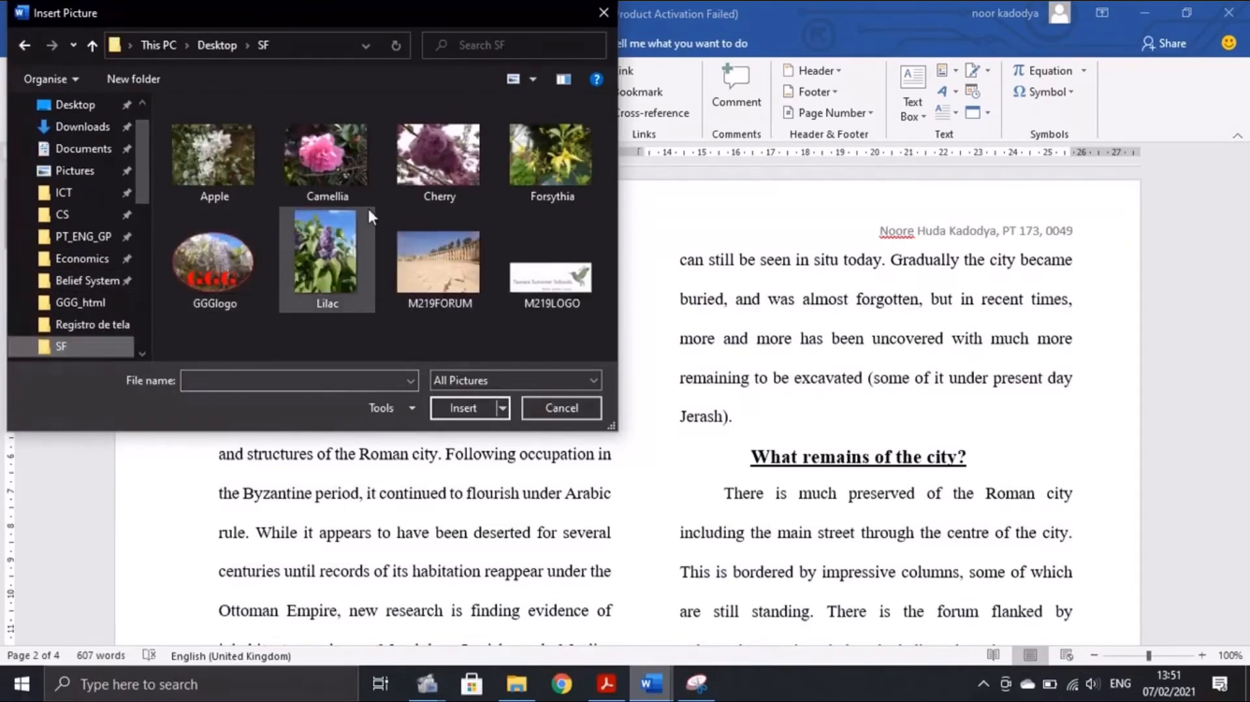
{"action": "left_click", "coordinate": [431, 296]}
{"action": "left_click", "coordinate": [462, 408]}
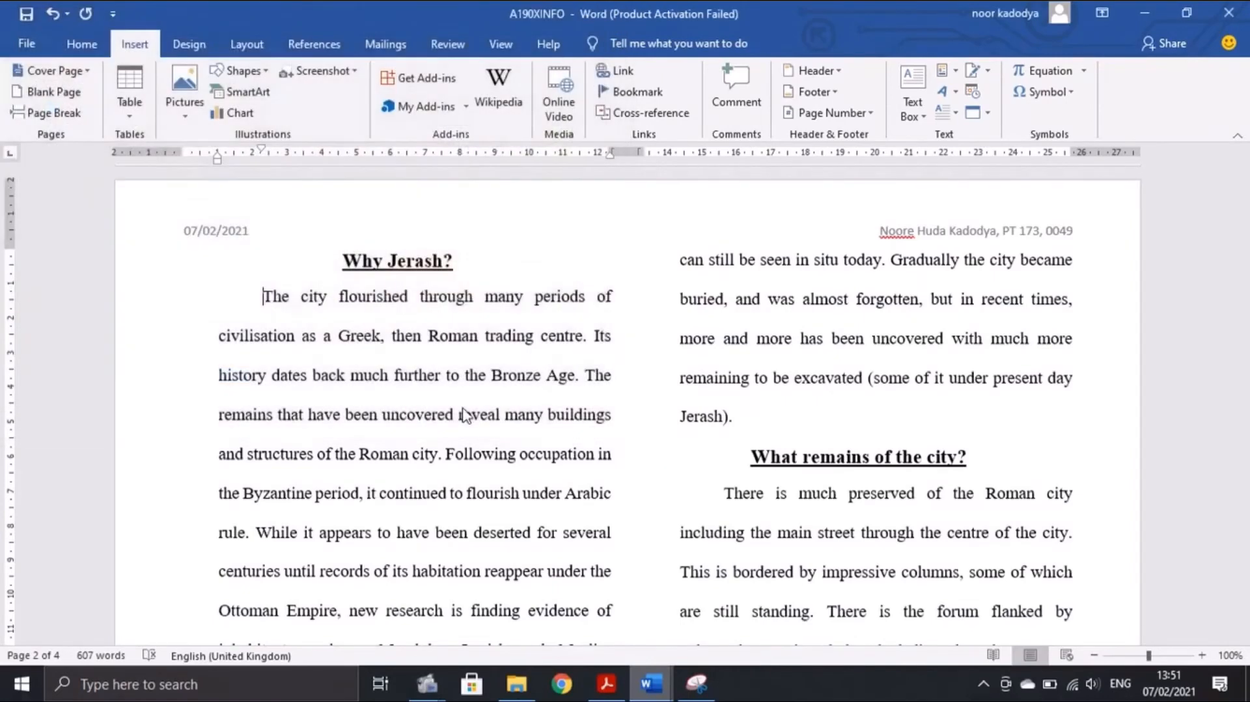
{"action": "left_click", "coordinate": [606, 683]}
{"action": "scroll", "coordinate": [418, 423], "scroll_direction": "down", "scroll_amount": 1}
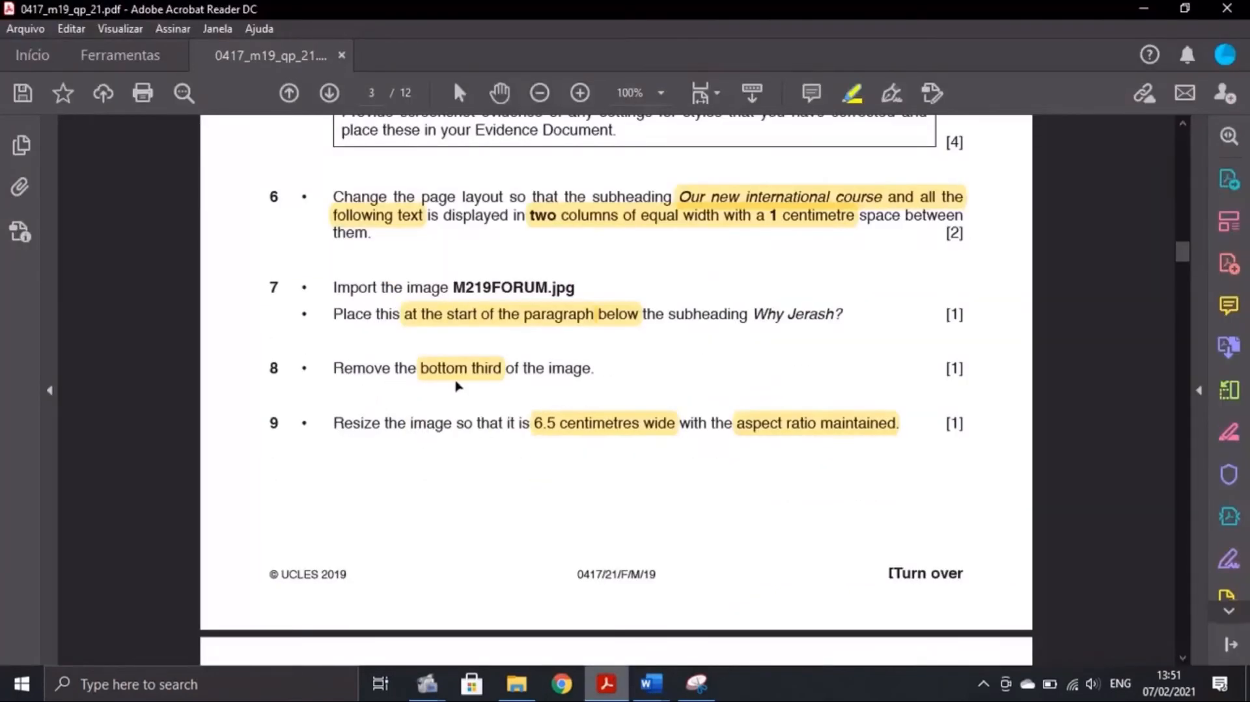
Crop the bottom third off the M219FORUM picture, taking its height from 9.26 cm to 6.19 cm
{"action": "left_click", "coordinate": [646, 684]}
{"action": "left_click", "coordinate": [740, 612]}
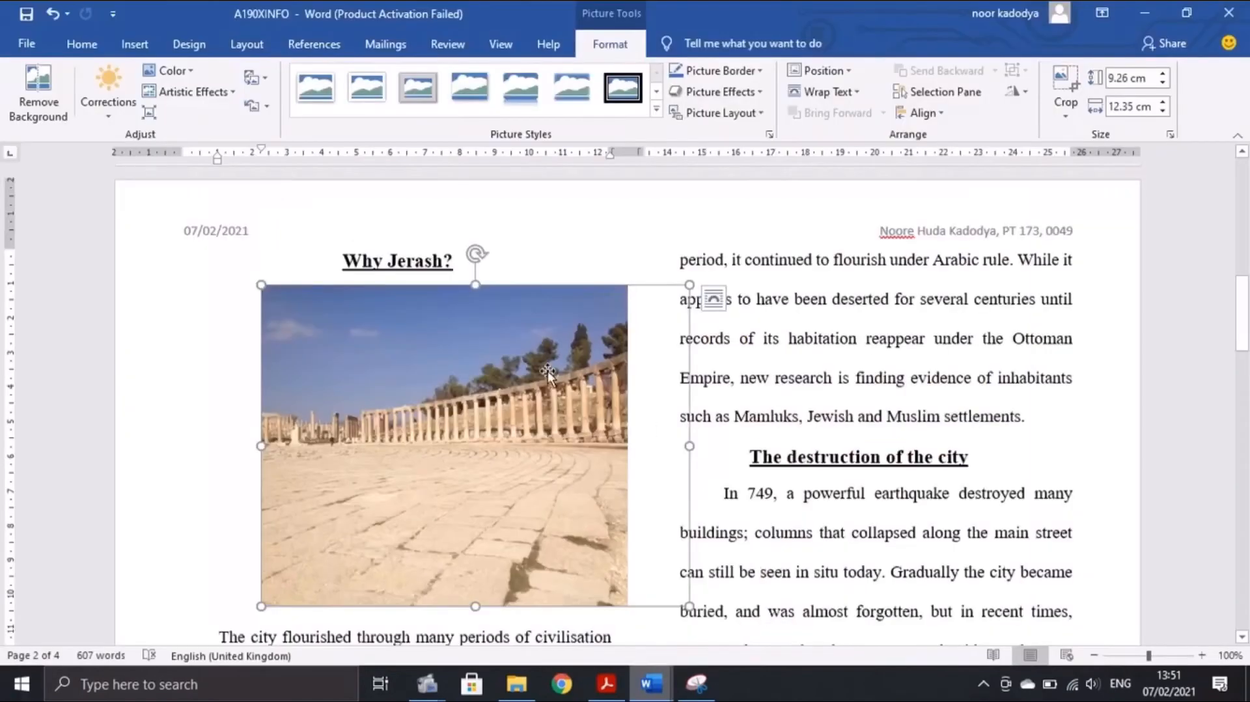
{"action": "left_click", "coordinate": [1061, 81]}
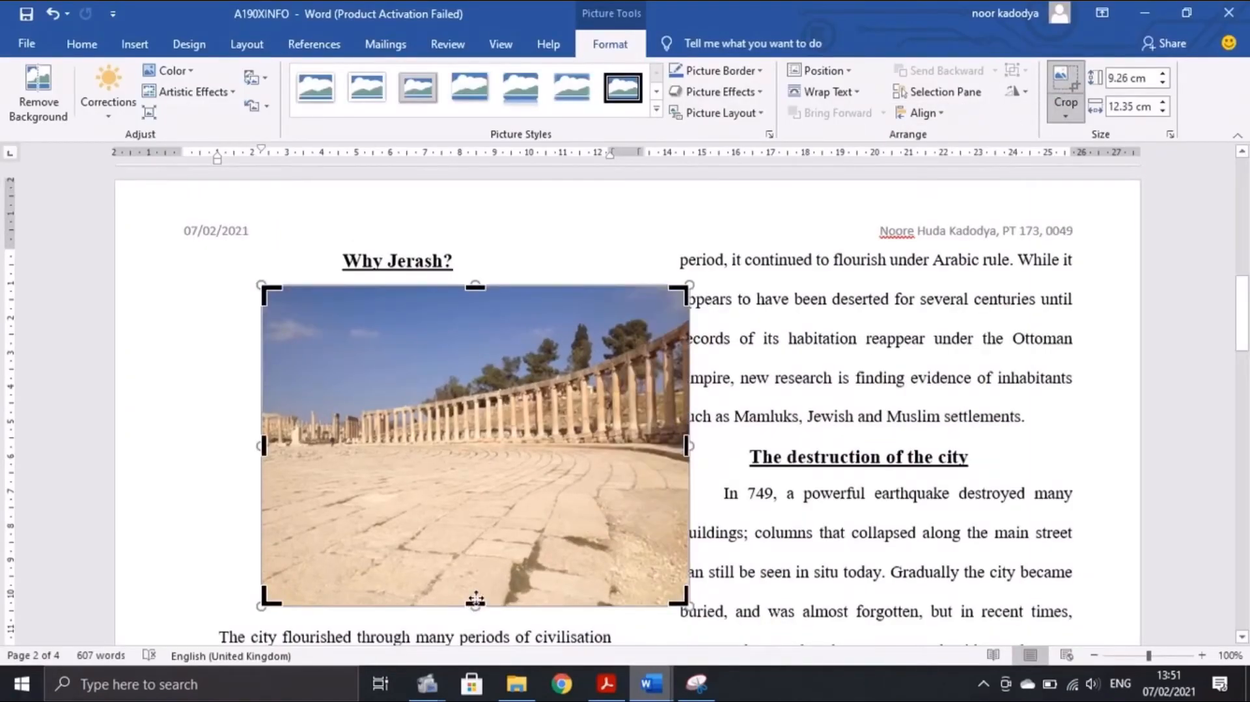
{"action": "left_click_drag", "start_coordinate": [475, 604], "coordinate": [472, 500]}
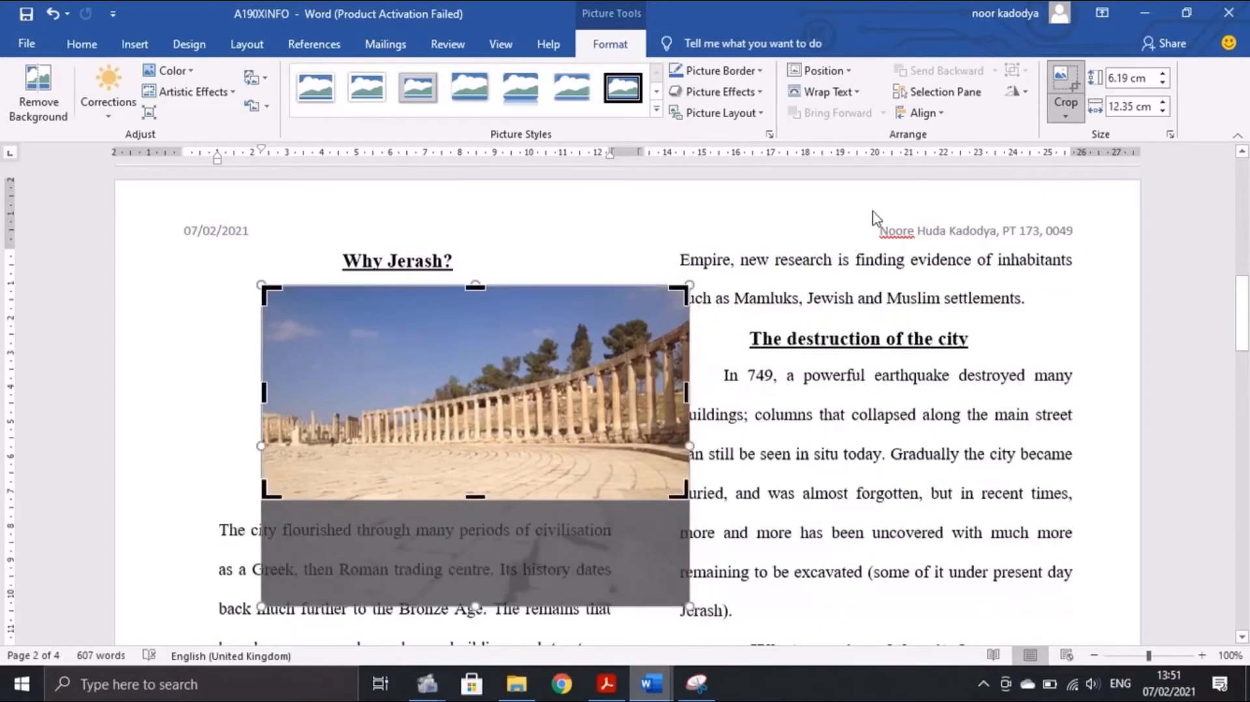
{"action": "left_click", "coordinate": [1062, 85]}
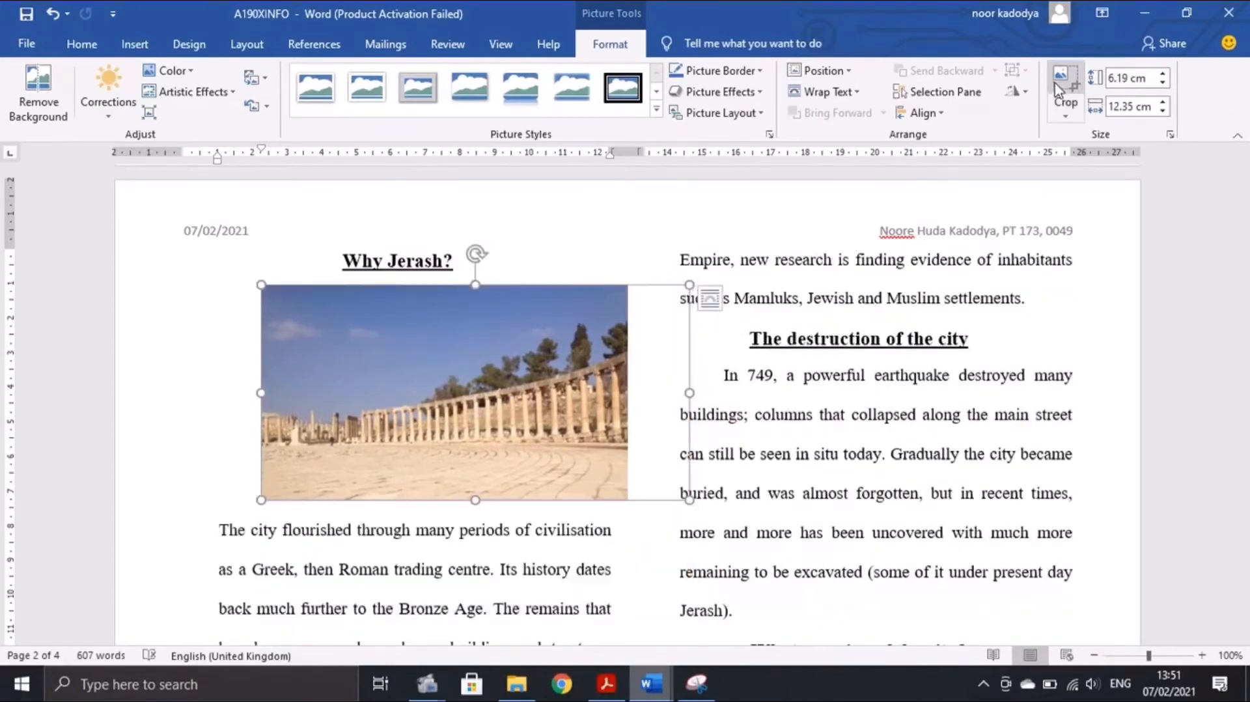
{"action": "left_click", "coordinate": [602, 680]}
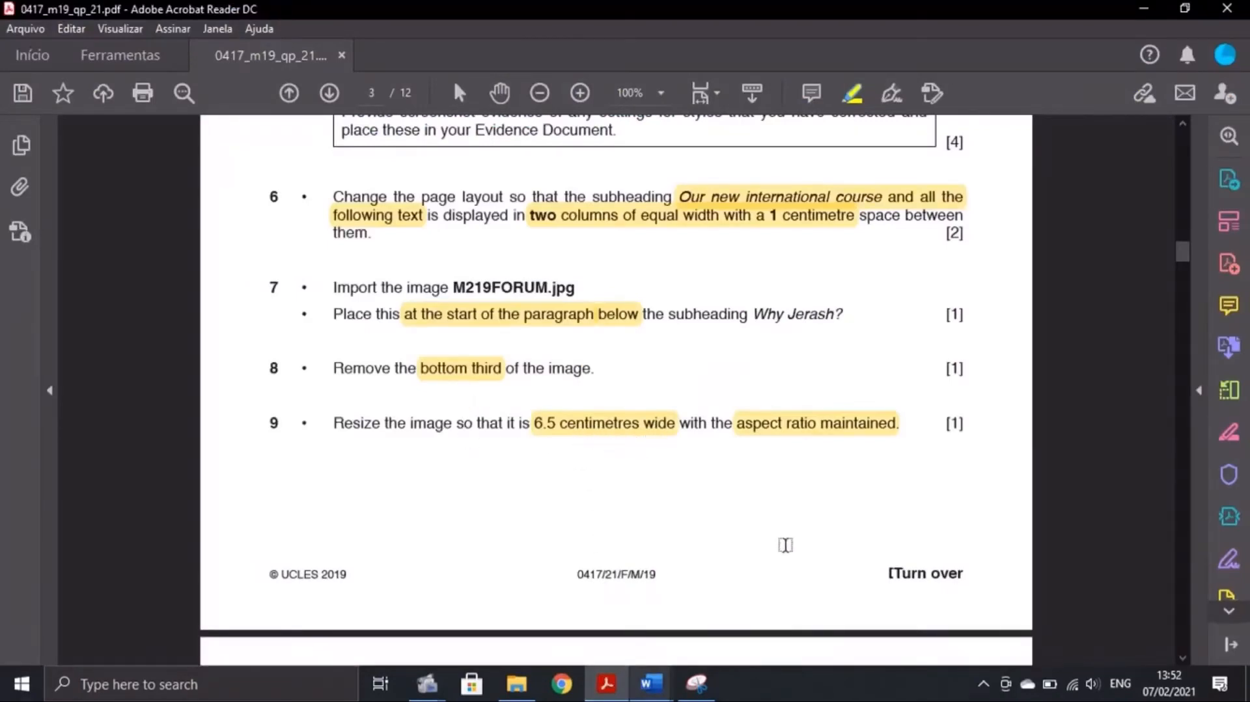
{"action": "mouse_move", "coordinate": [673, 684]}
{"action": "left_click", "coordinate": [773, 598]}
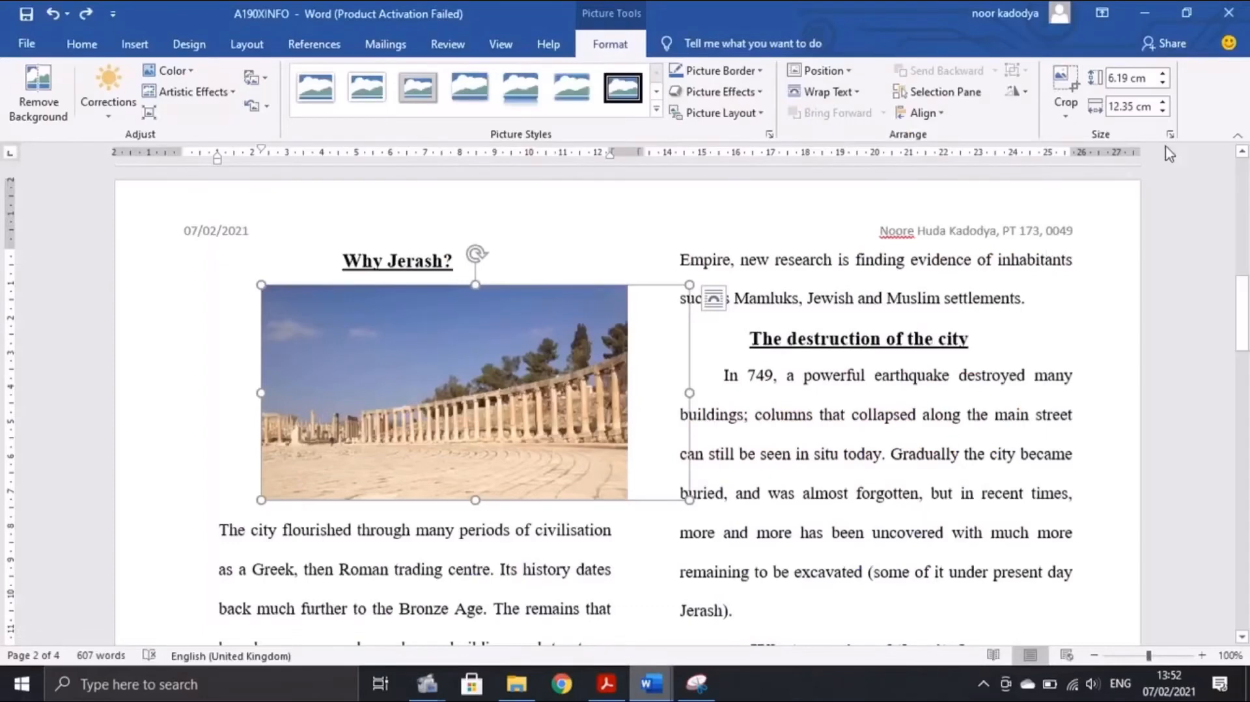
Set the forum picture's width to 6.5 cm, giving 3.26 cm height with aspect ratio locked
{"action": "left_click", "coordinate": [1137, 104]}
{"action": "left_click", "coordinate": [1134, 104]}
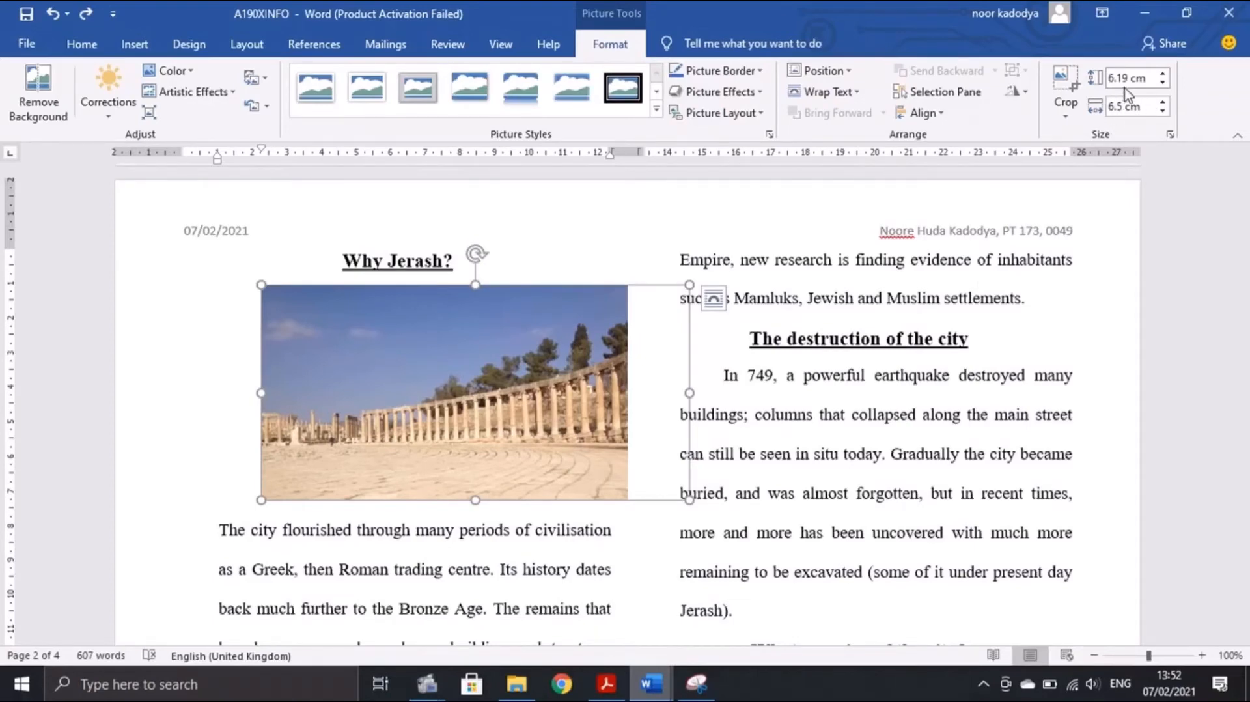
{"action": "left_click", "coordinate": [1170, 134]}
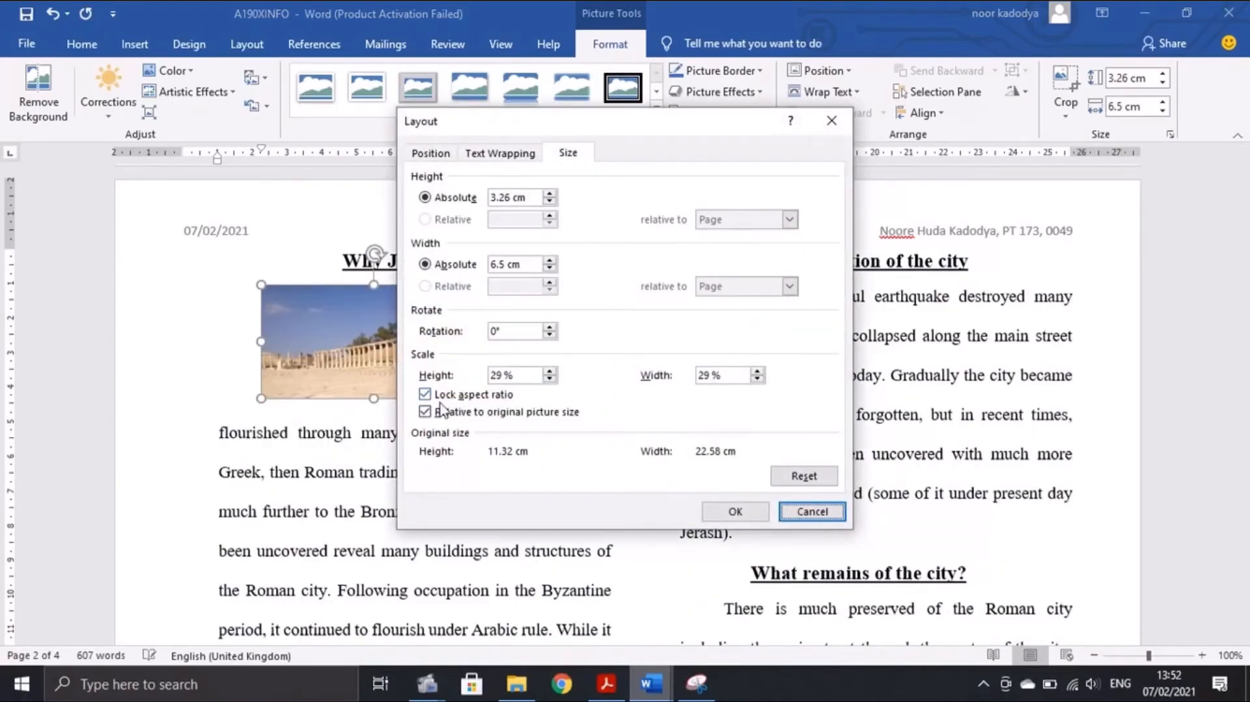
{"action": "left_click", "coordinate": [792, 514]}
{"action": "key", "text": "alt+Tab"}
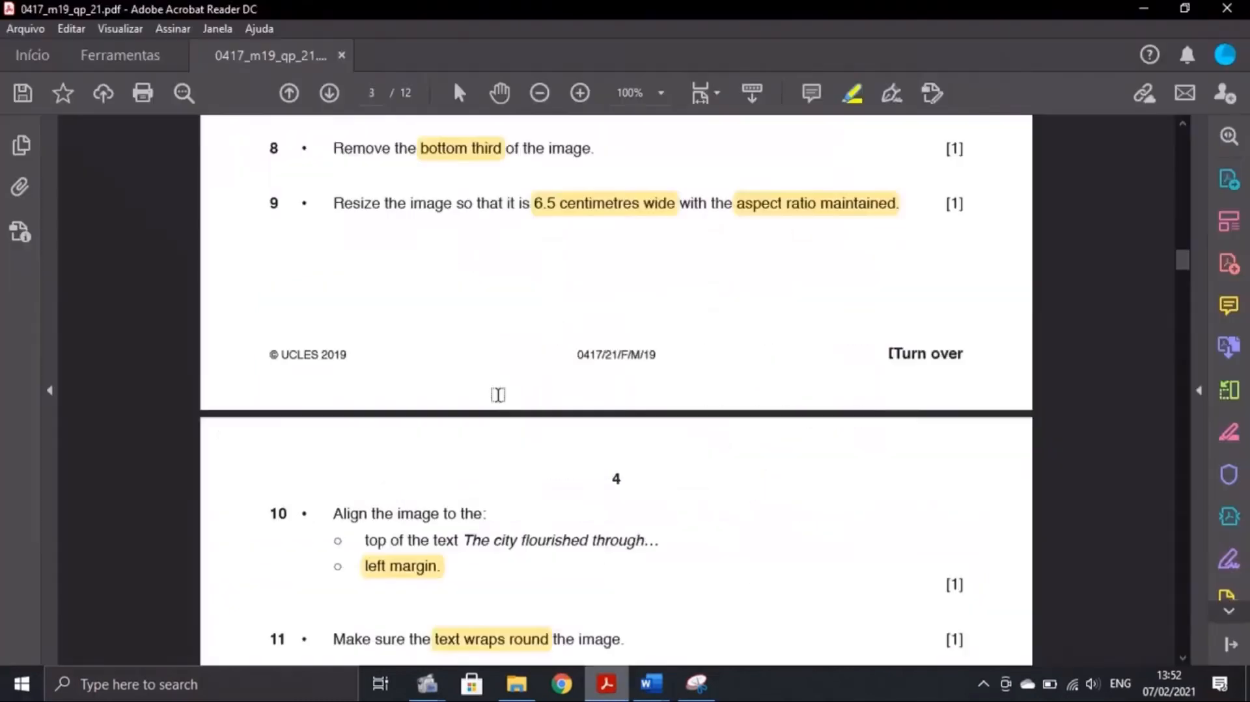
{"action": "scroll", "coordinate": [496, 394], "scroll_direction": "down", "scroll_amount": 3}
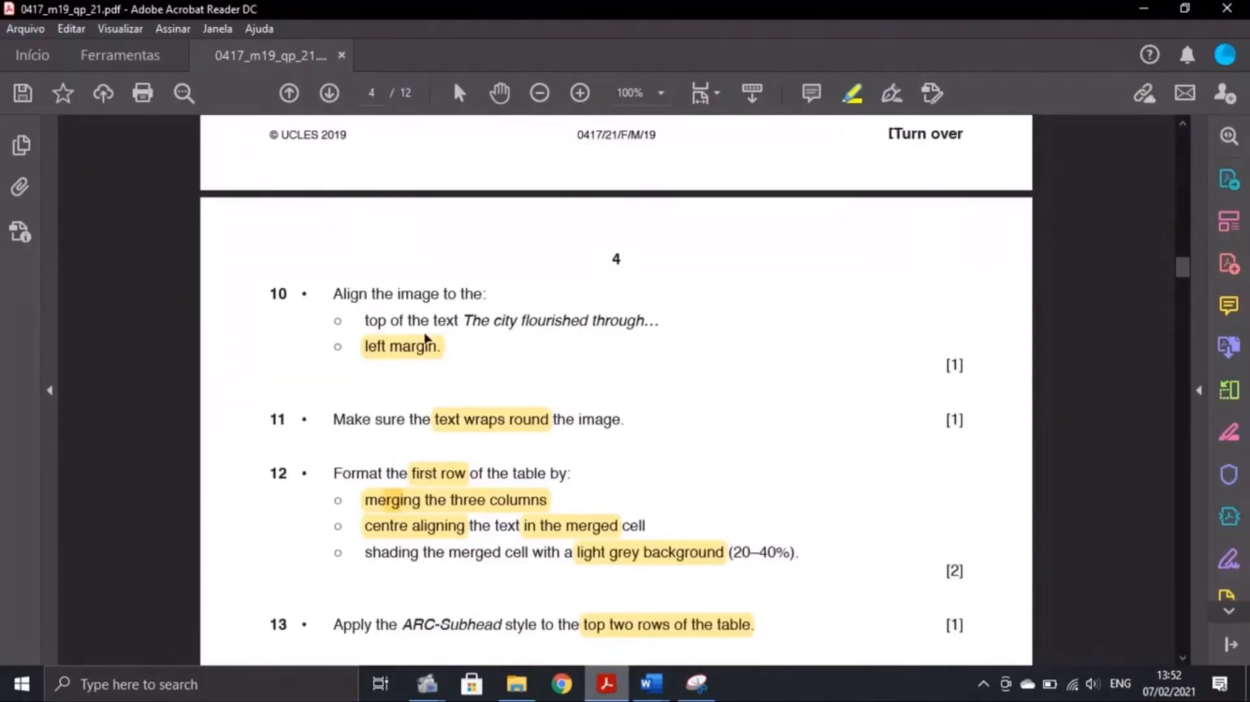
{"action": "left_click", "coordinate": [651, 683]}
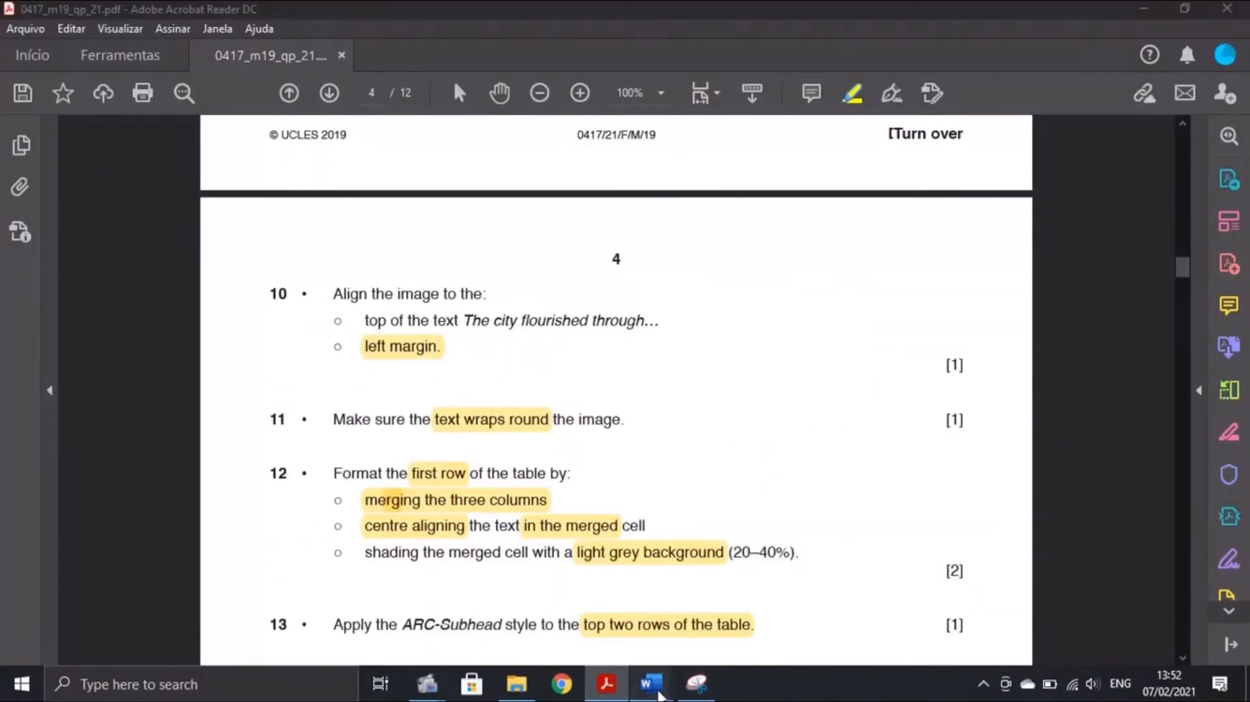
{"action": "left_click", "coordinate": [713, 608]}
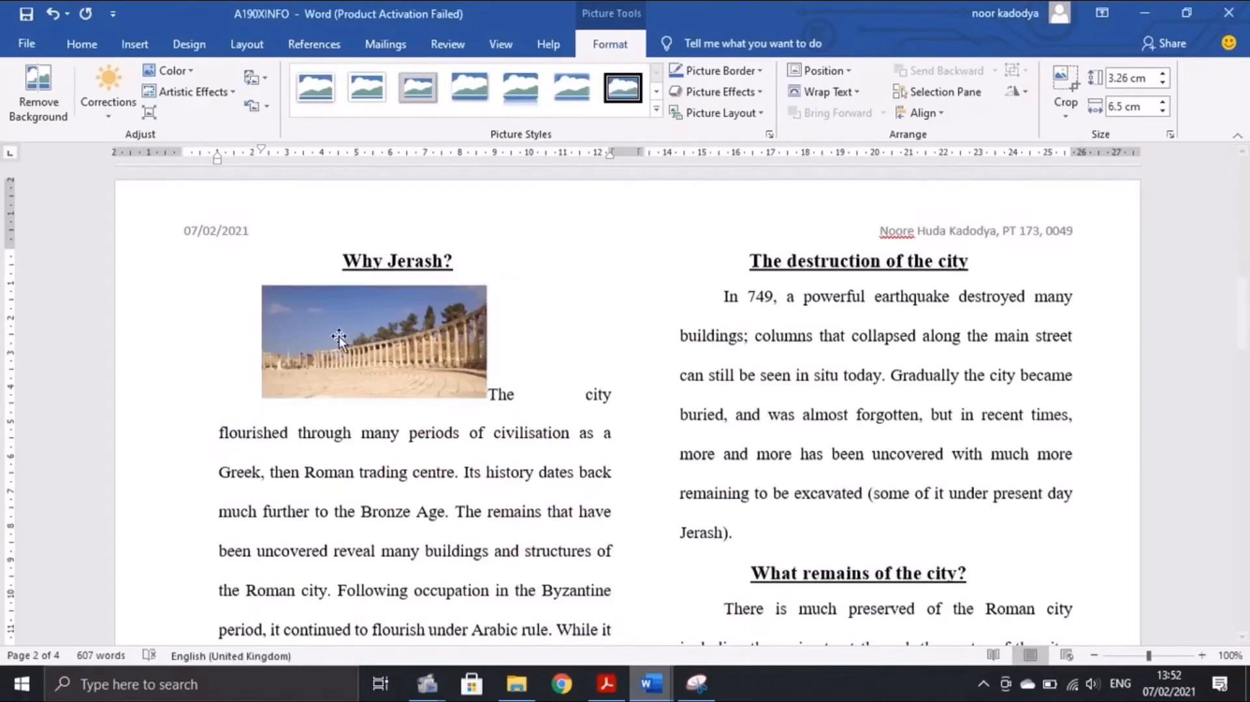
Set the Jerash picture's text wrapping to Tight
{"action": "left_click", "coordinate": [607, 682]}
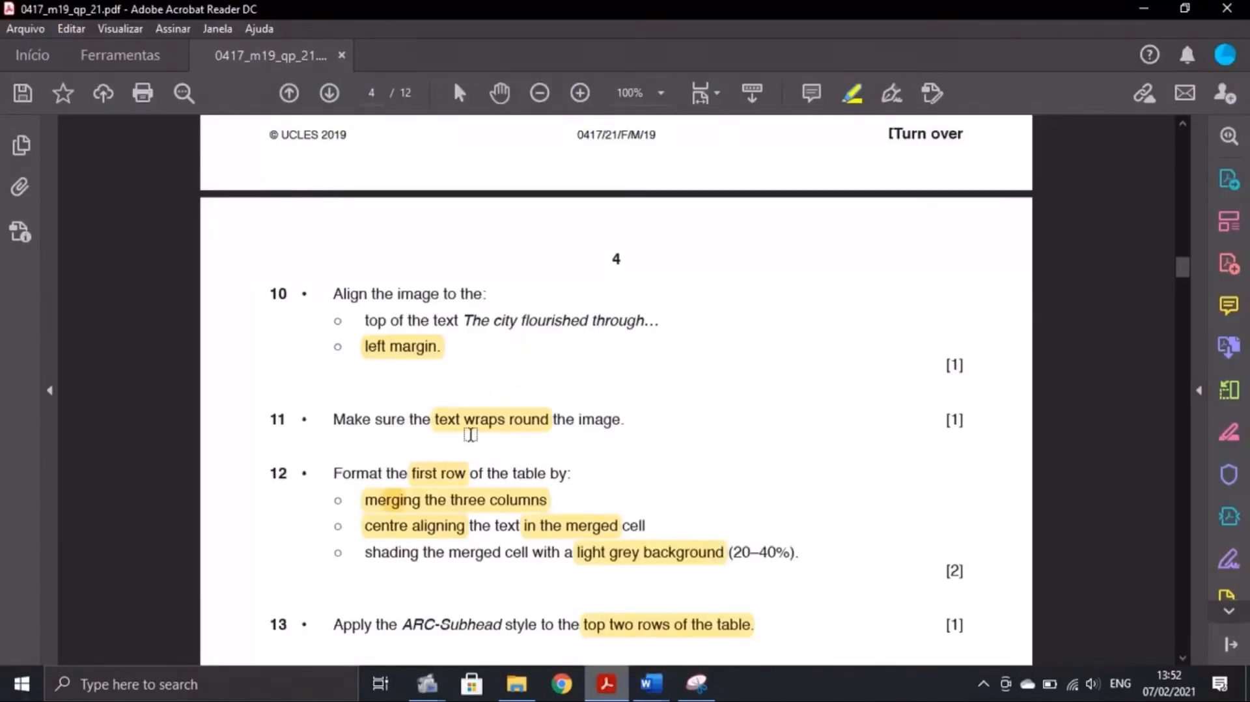
{"action": "left_click", "coordinate": [651, 682]}
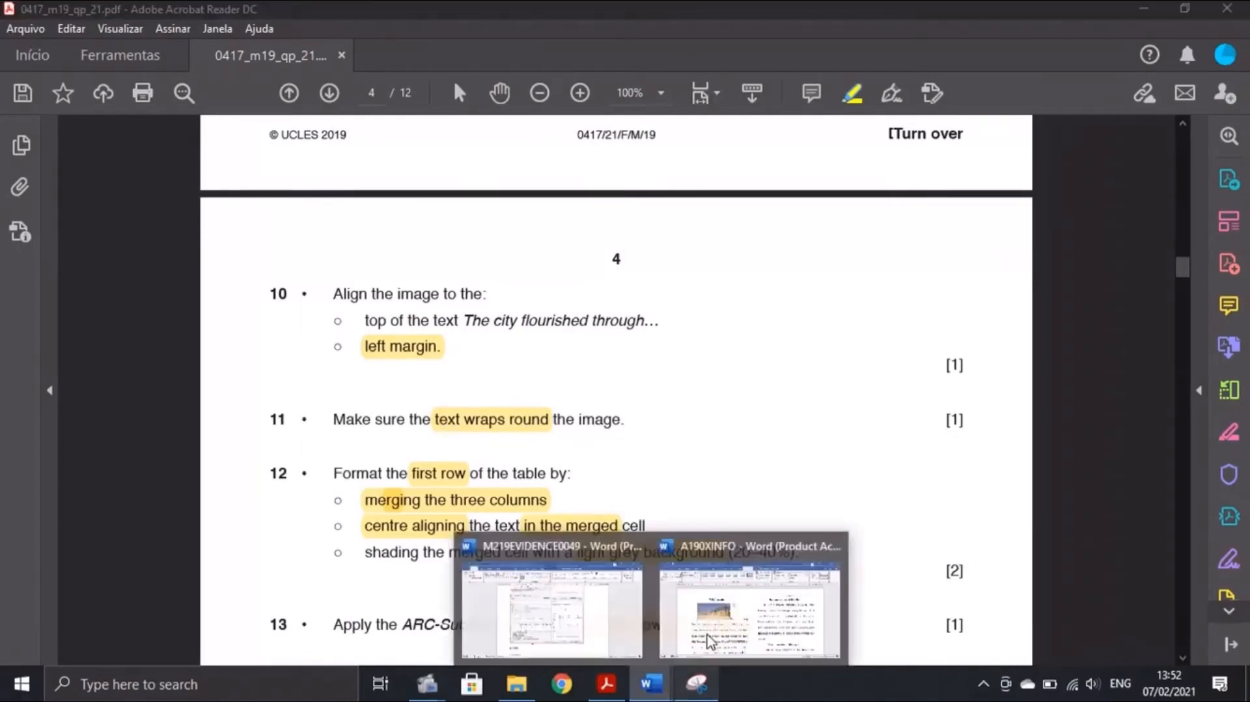
{"action": "left_click", "coordinate": [714, 608]}
{"action": "left_click", "coordinate": [509, 305]}
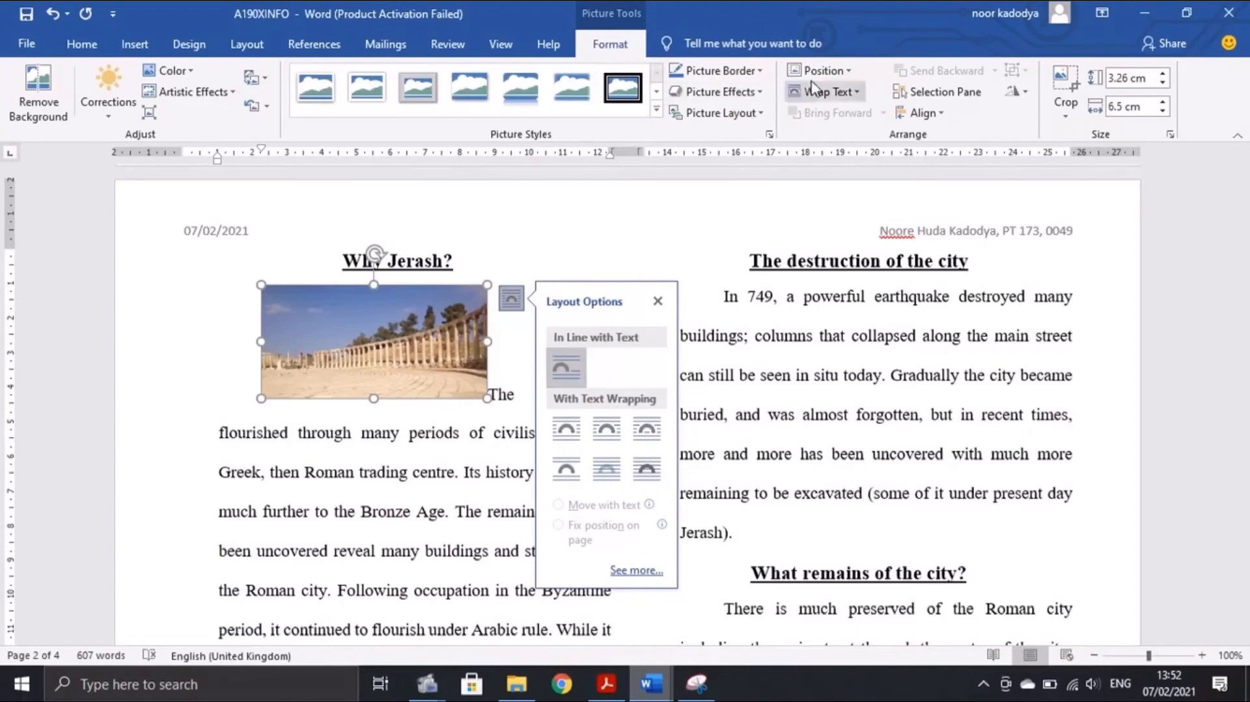
{"action": "left_click", "coordinate": [852, 96]}
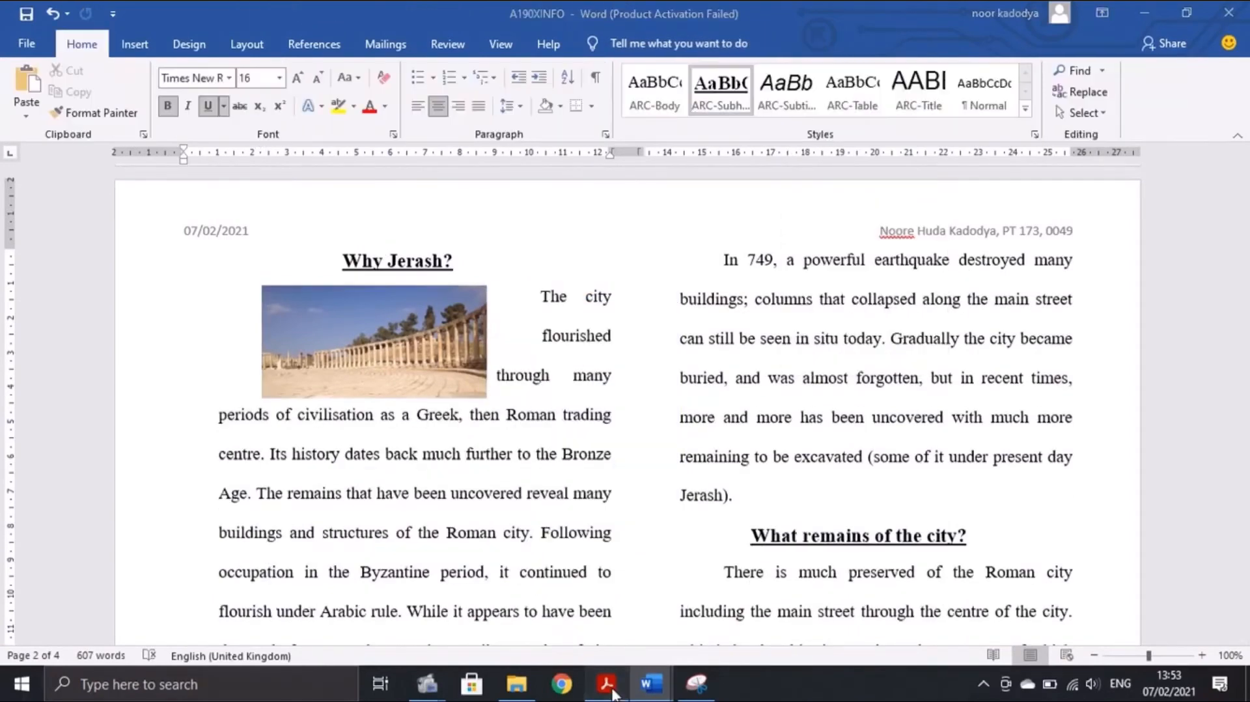
{"action": "left_click", "coordinate": [611, 687]}
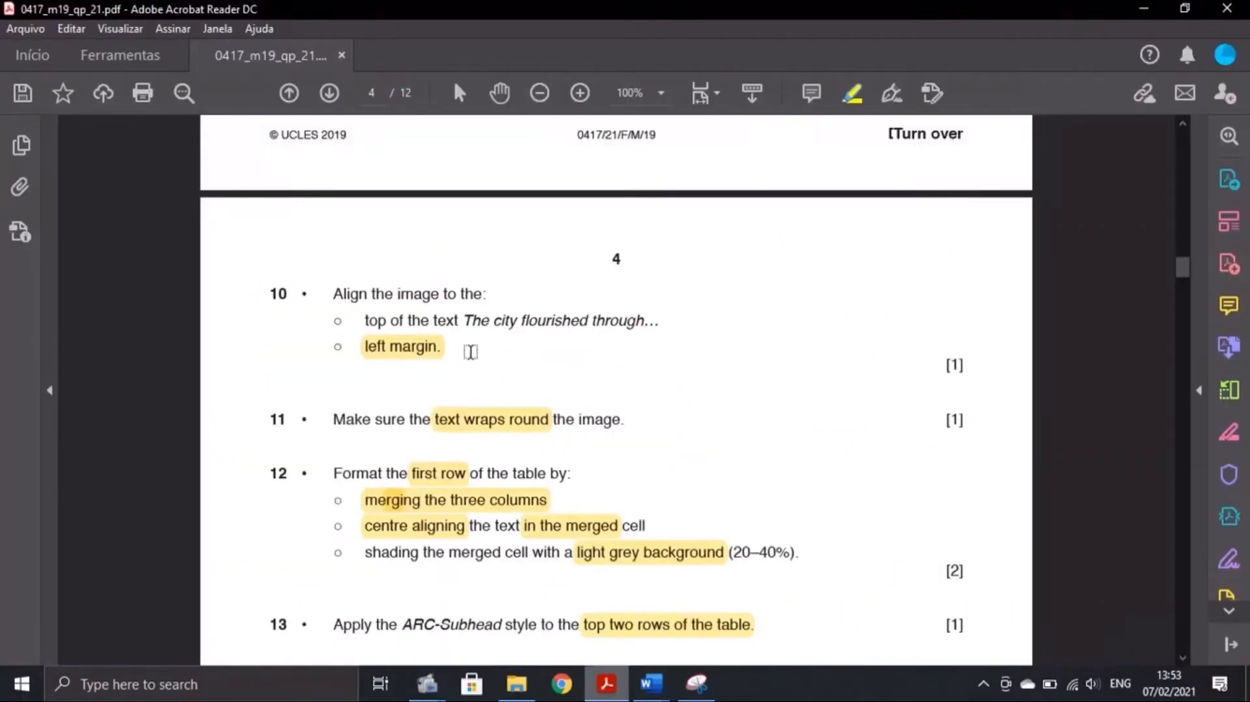
{"action": "mouse_move", "coordinate": [651, 684]}
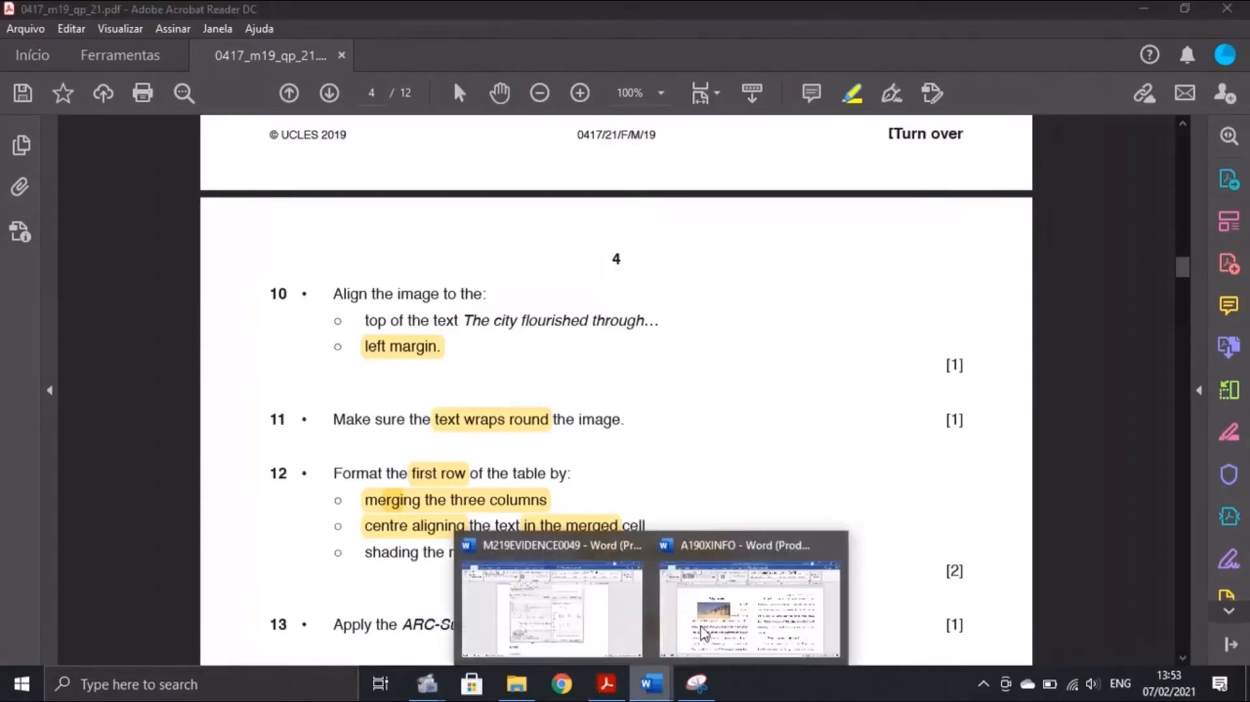
{"action": "left_click", "coordinate": [753, 615]}
Drag the Jerash picture to the left margin, level with the top of 'The city flourished…'
{"action": "left_click", "coordinate": [385, 343]}
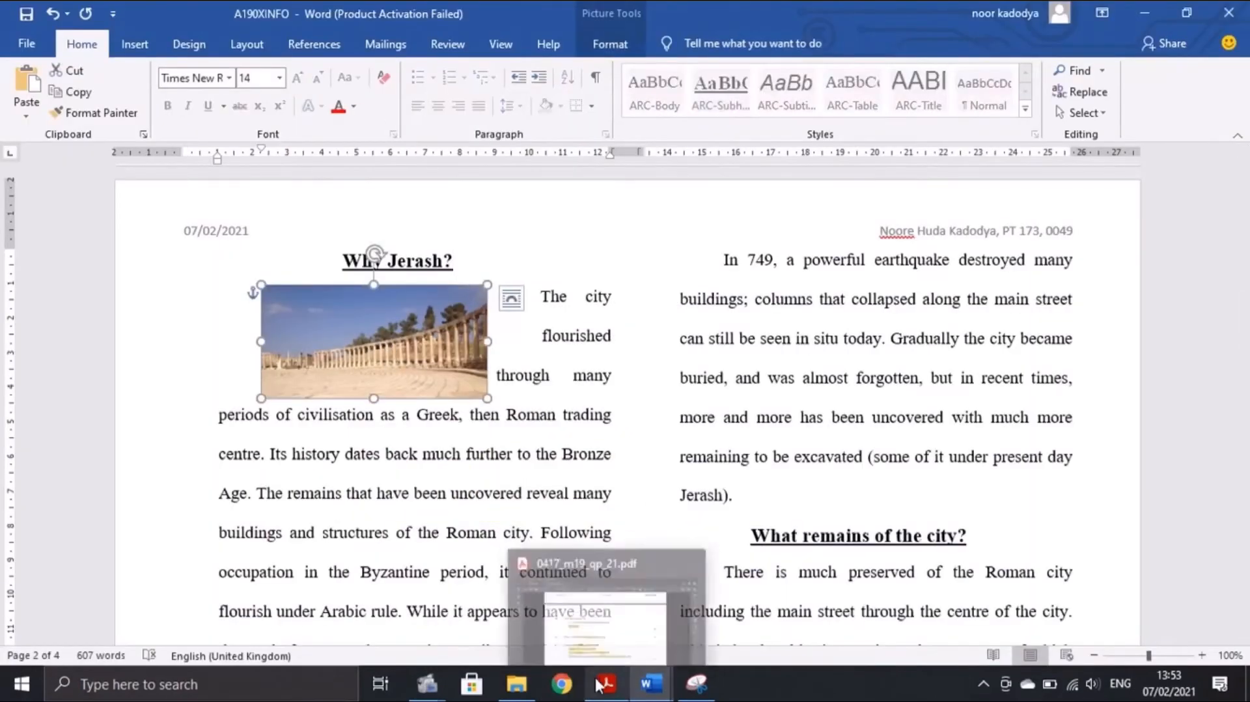
{"action": "left_click", "coordinate": [560, 605]}
{"action": "mouse_move", "coordinate": [651, 684]}
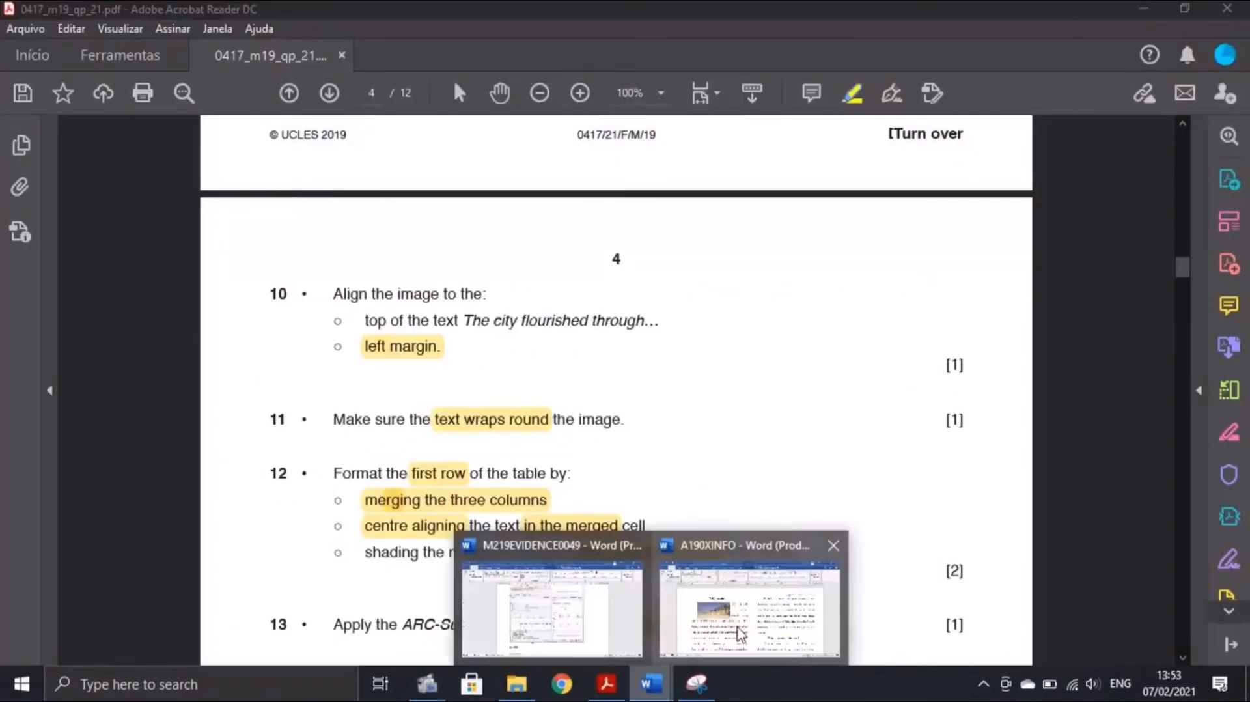
{"action": "left_click", "coordinate": [753, 615]}
{"action": "left_click_drag", "start_coordinate": [354, 337], "coordinate": [316, 339]}
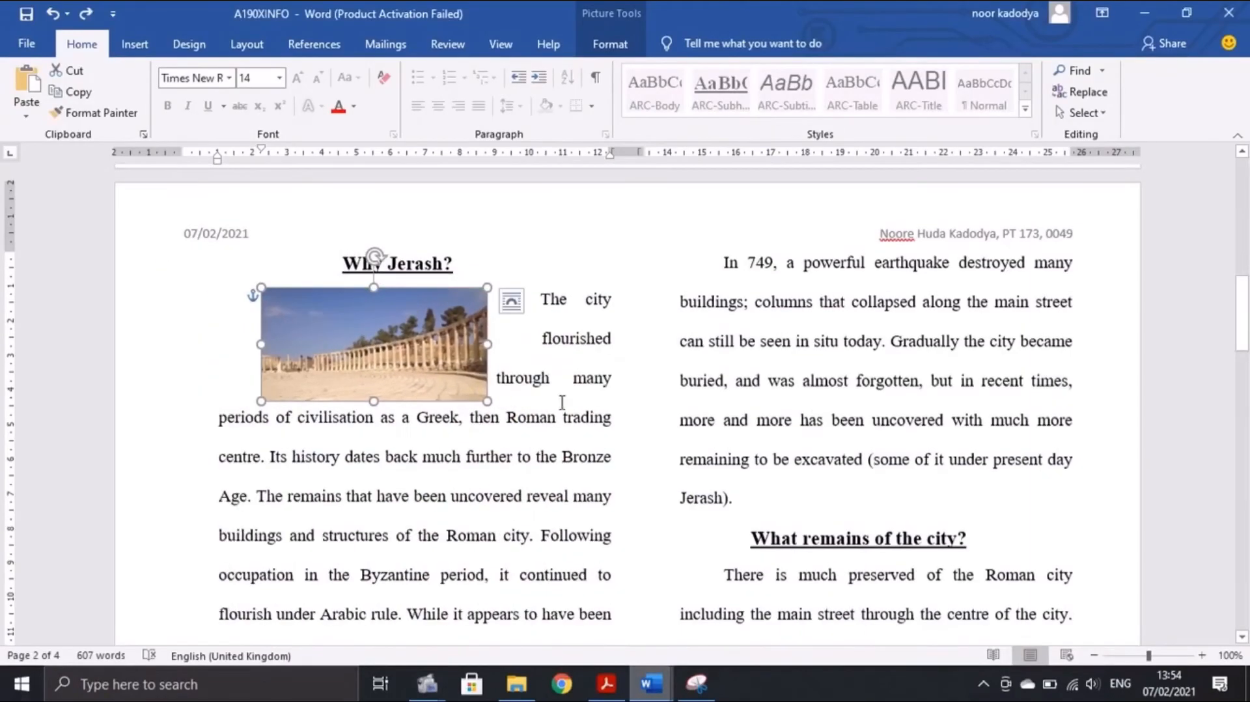
{"action": "left_click_drag", "start_coordinate": [414, 336], "coordinate": [332, 330]}
{"action": "left_click", "coordinate": [606, 683]}
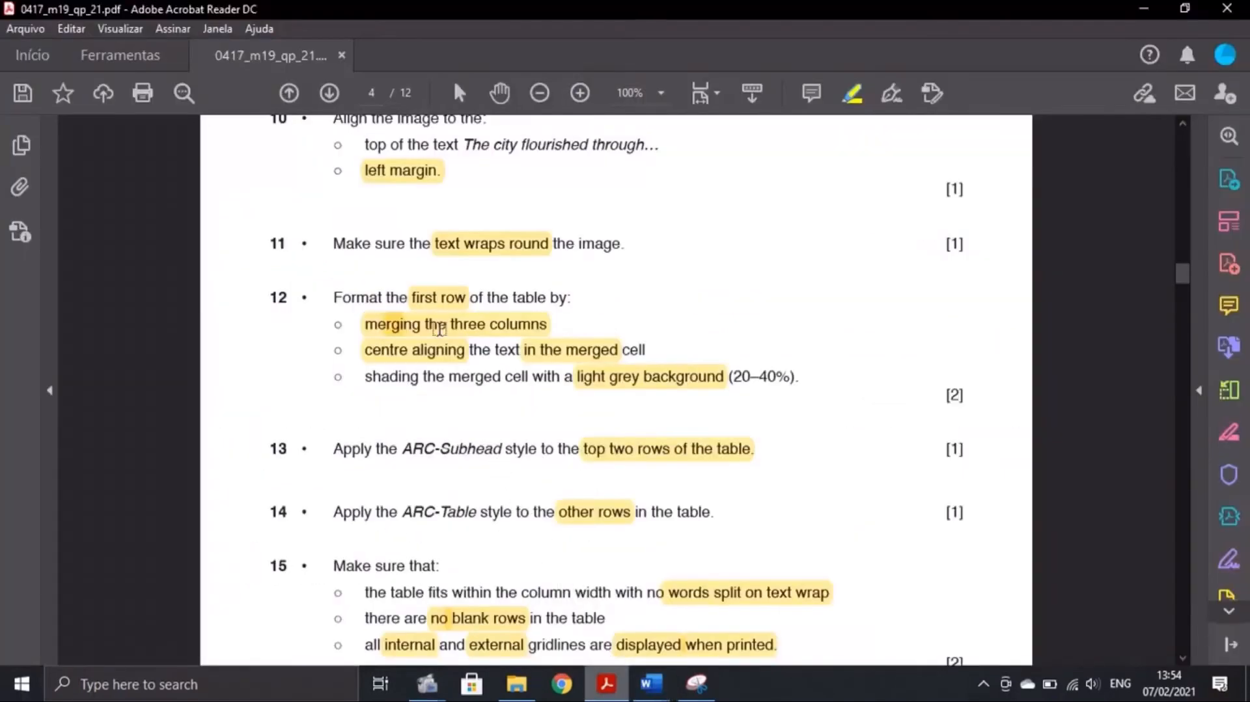
{"action": "scroll", "coordinate": [439, 329], "scroll_direction": "up", "scroll_amount": 3}
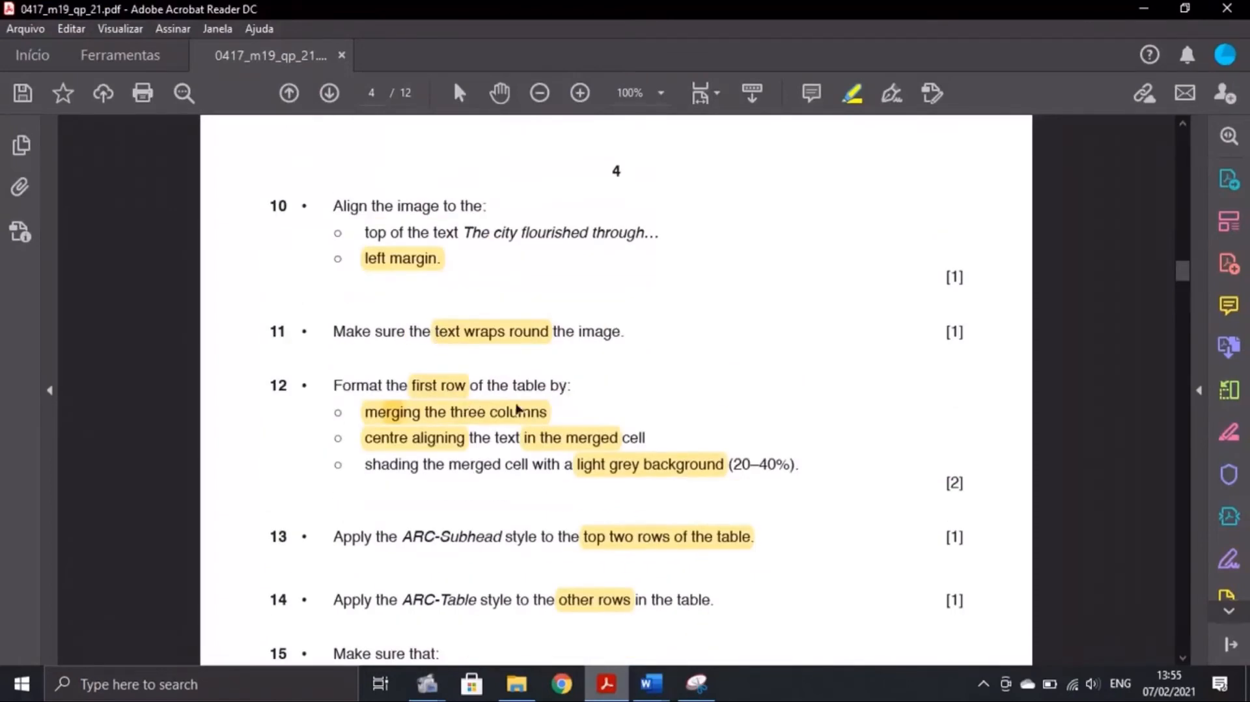
{"action": "left_click", "coordinate": [651, 683]}
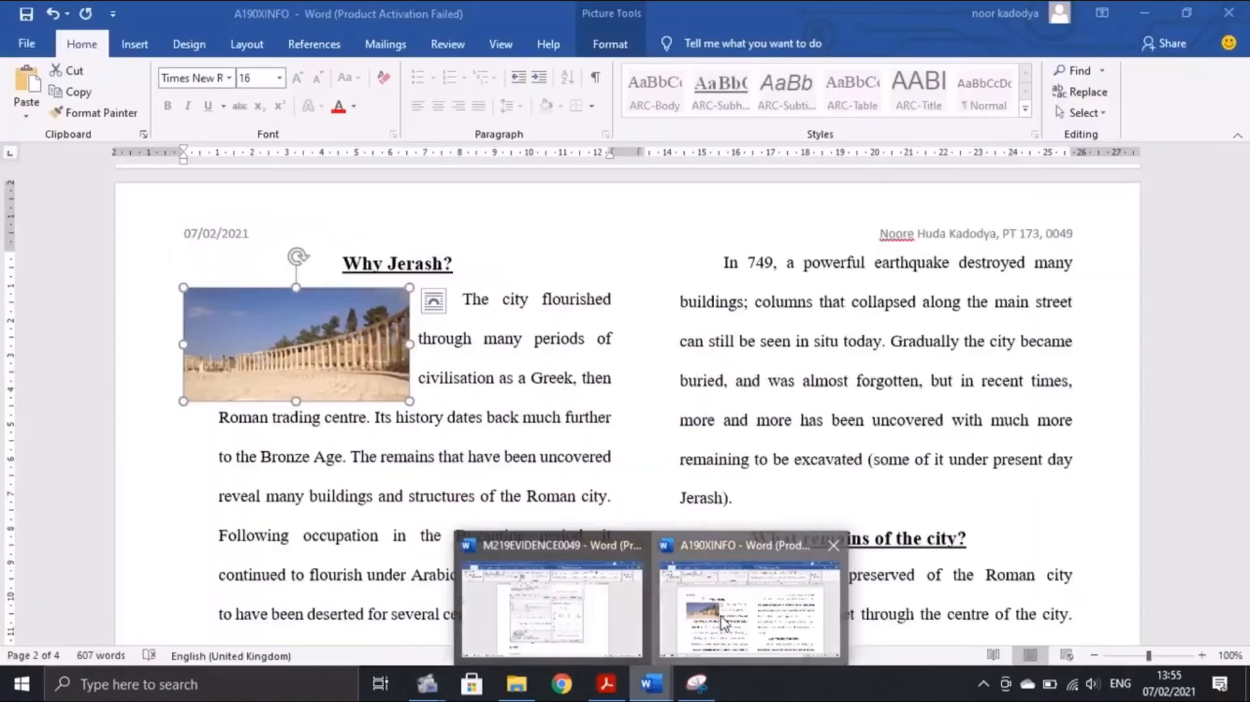
Merge the three cells of the table's first row into one 'Field trip studies options' cell
{"action": "left_click", "coordinate": [728, 573]}
{"action": "scroll", "coordinate": [750, 468], "scroll_direction": "up", "scroll_amount": 10}
{"action": "scroll", "coordinate": [750, 469], "scroll_direction": "up", "scroll_amount": 4}
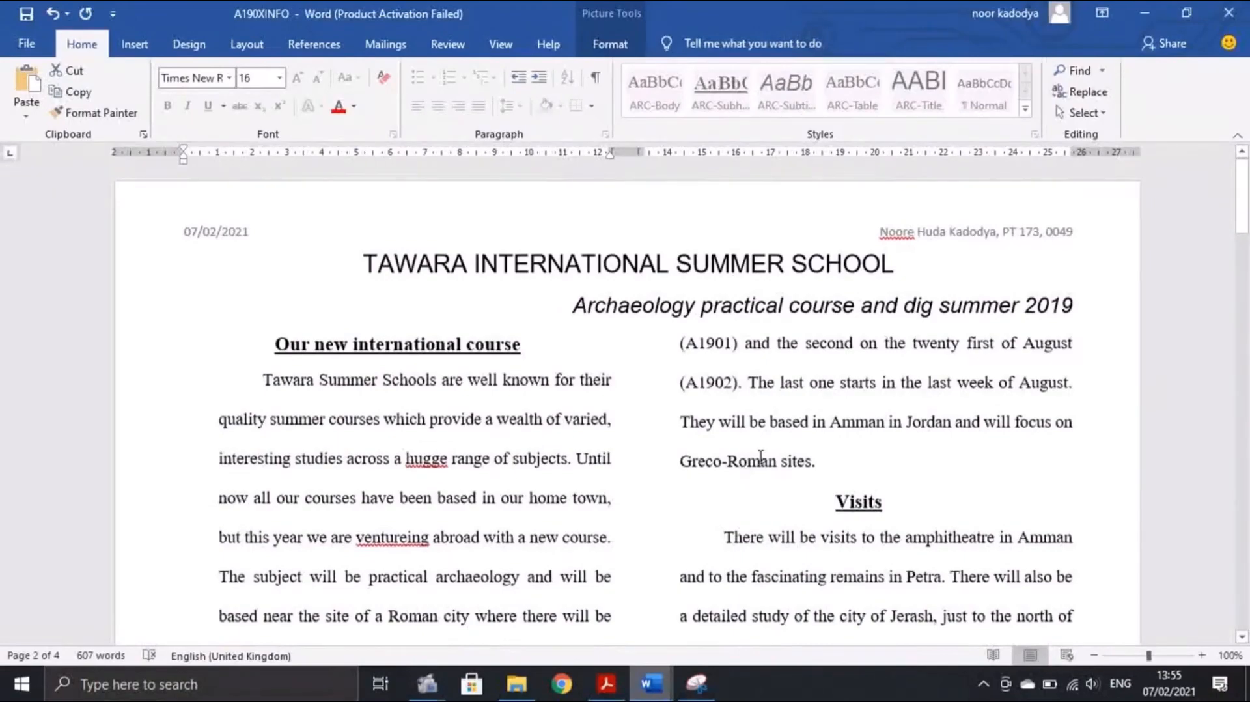
{"action": "scroll", "coordinate": [760, 456], "scroll_direction": "down", "scroll_amount": 20}
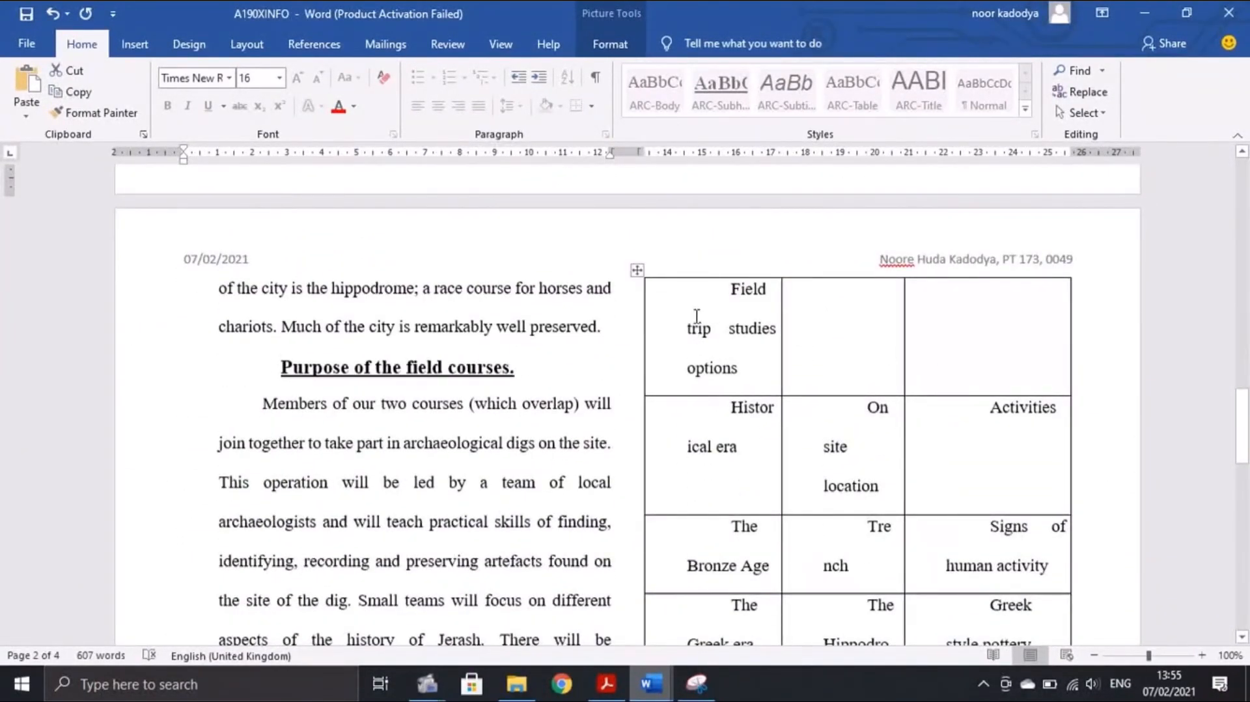
{"action": "left_click_drag", "start_coordinate": [695, 316], "coordinate": [940, 381]}
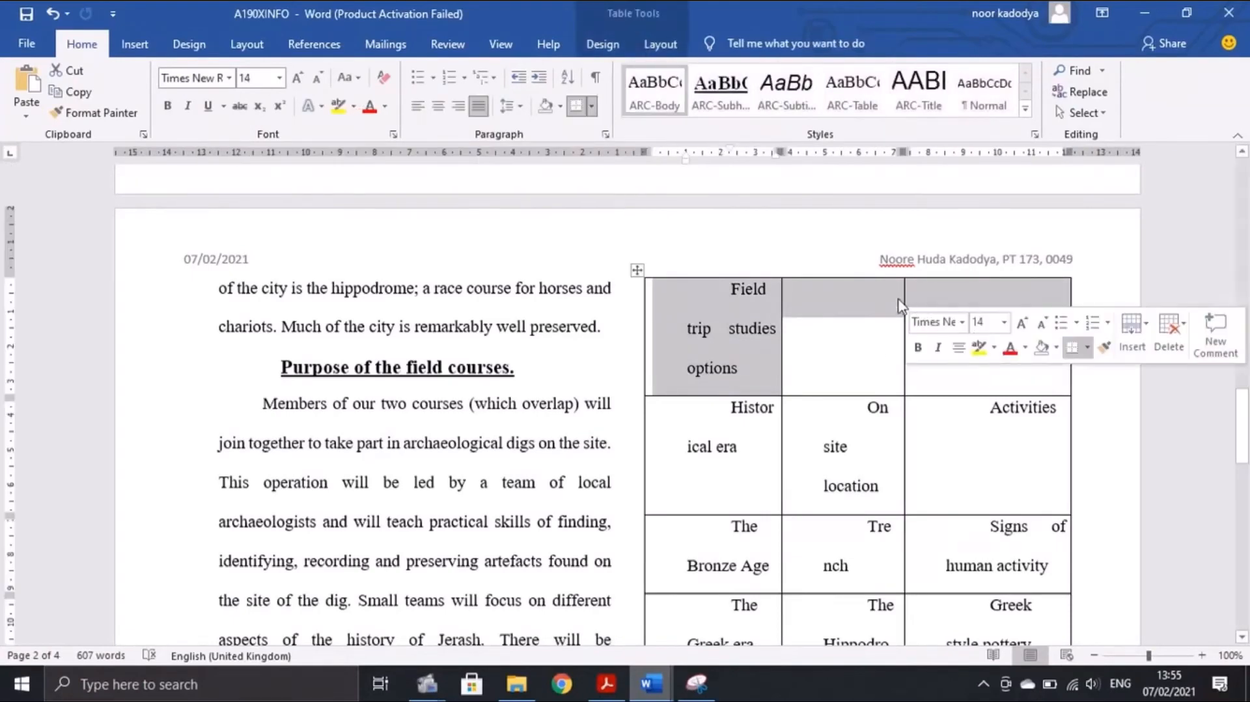
{"action": "right_click", "coordinate": [827, 313]}
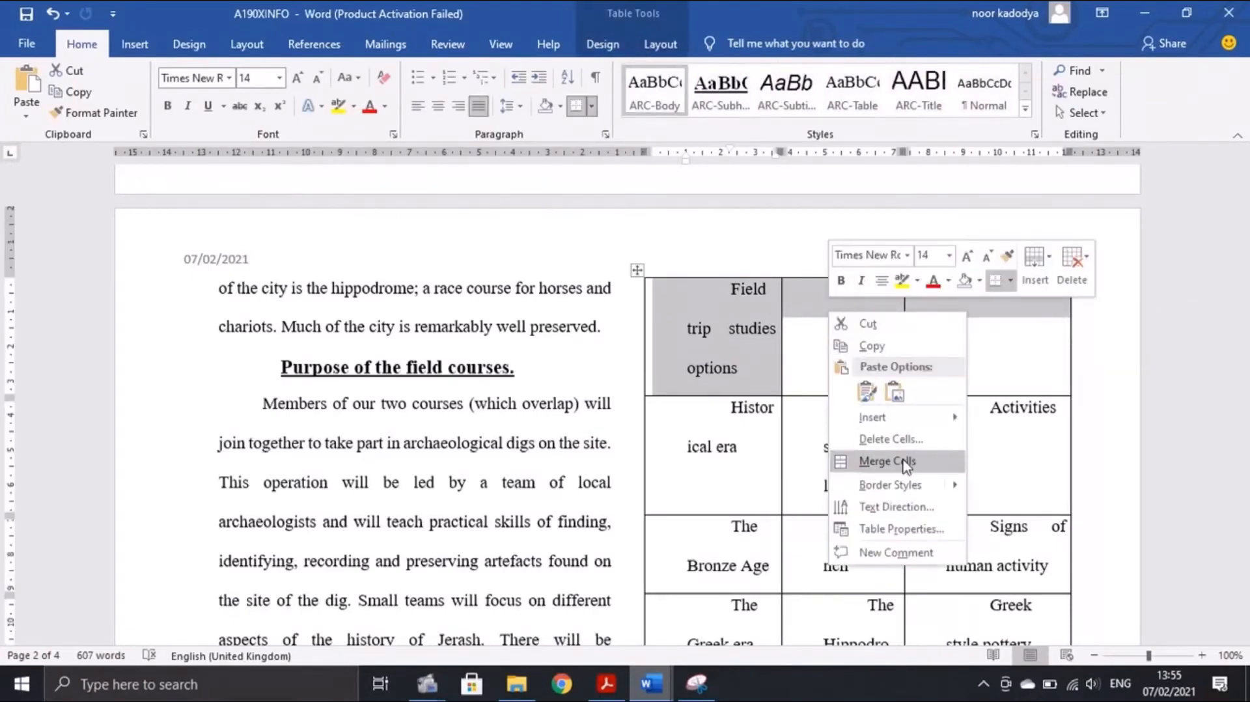
{"action": "left_click", "coordinate": [887, 461]}
{"action": "left_click", "coordinate": [607, 685]}
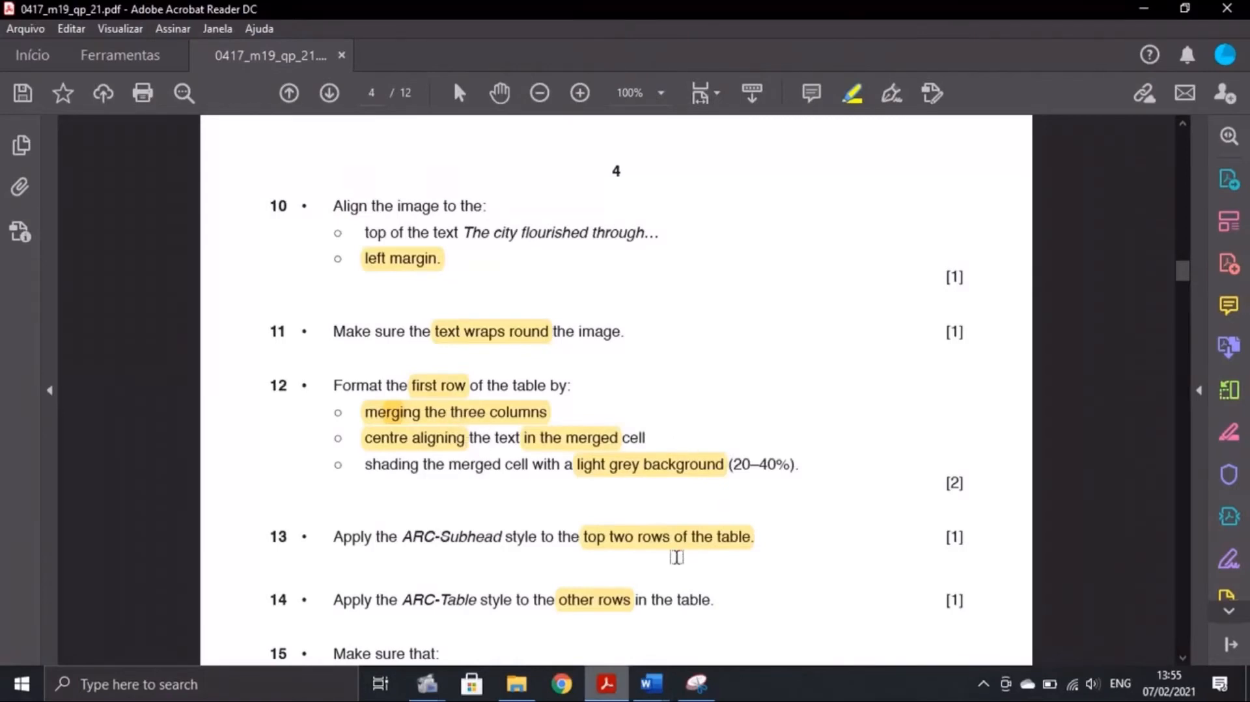
{"action": "mouse_move", "coordinate": [651, 683]}
{"action": "left_click", "coordinate": [741, 606]}
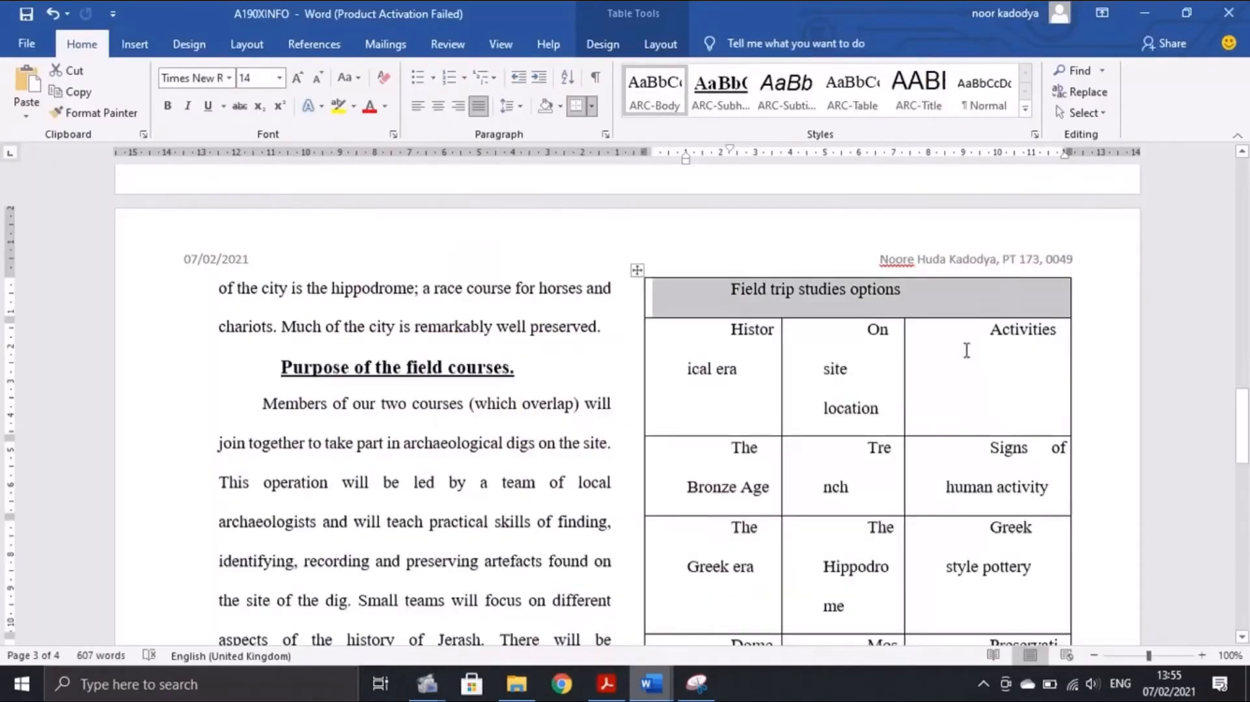
Remove the indent and centre the 'Field trip studies options' heading in its merged cell
{"action": "left_click", "coordinate": [418, 105]}
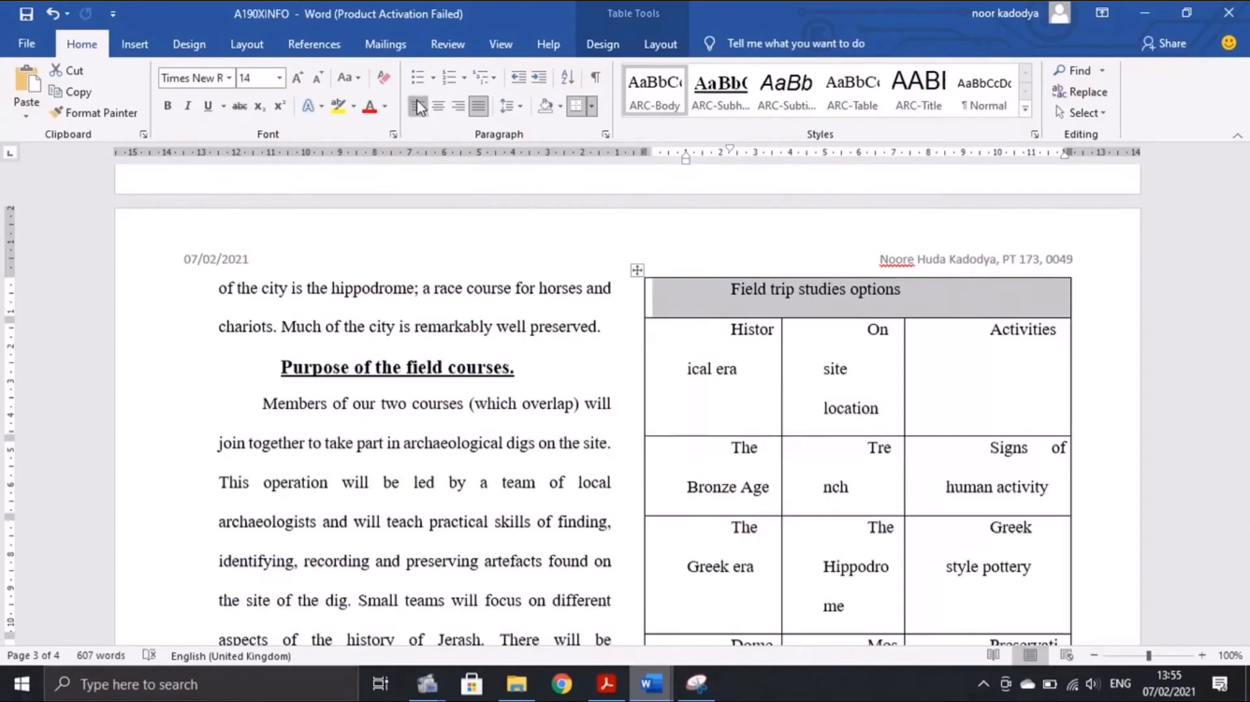
{"action": "left_click", "coordinate": [727, 291]}
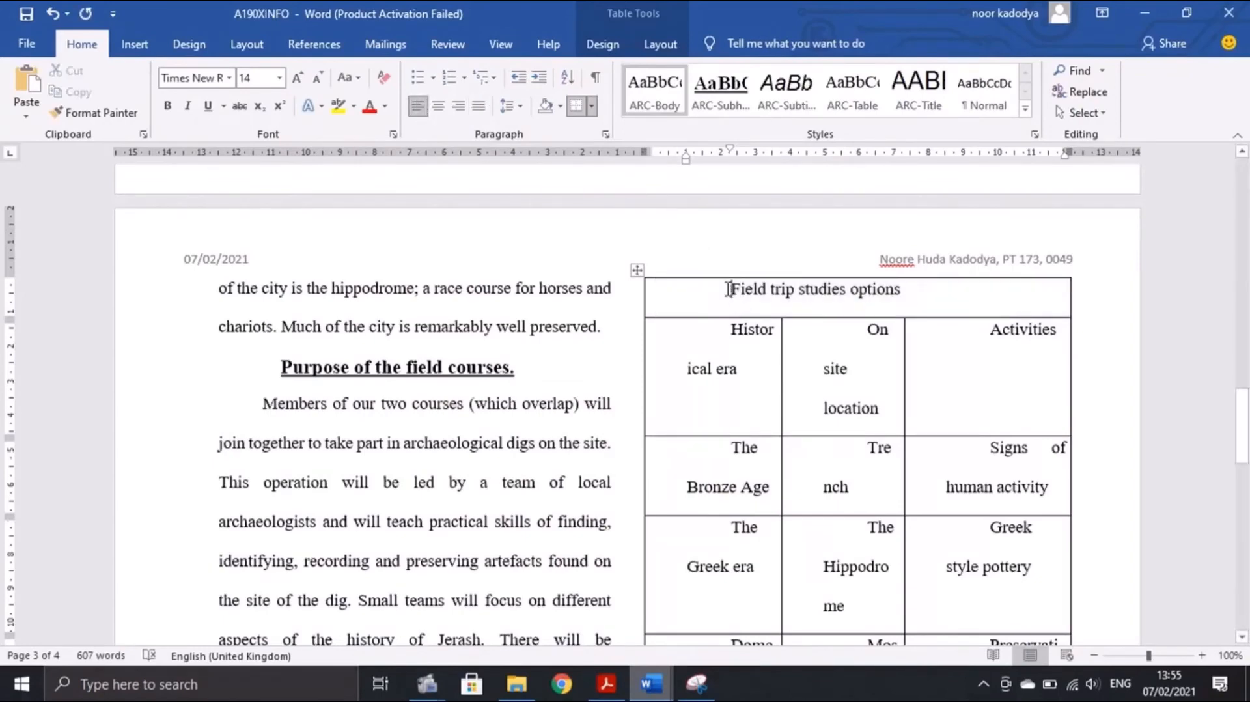
{"action": "key", "text": "BackSpace"}
{"action": "key", "text": "BackSpace"}
{"action": "left_click", "coordinate": [849, 276]}
{"action": "left_click", "coordinate": [705, 291]}
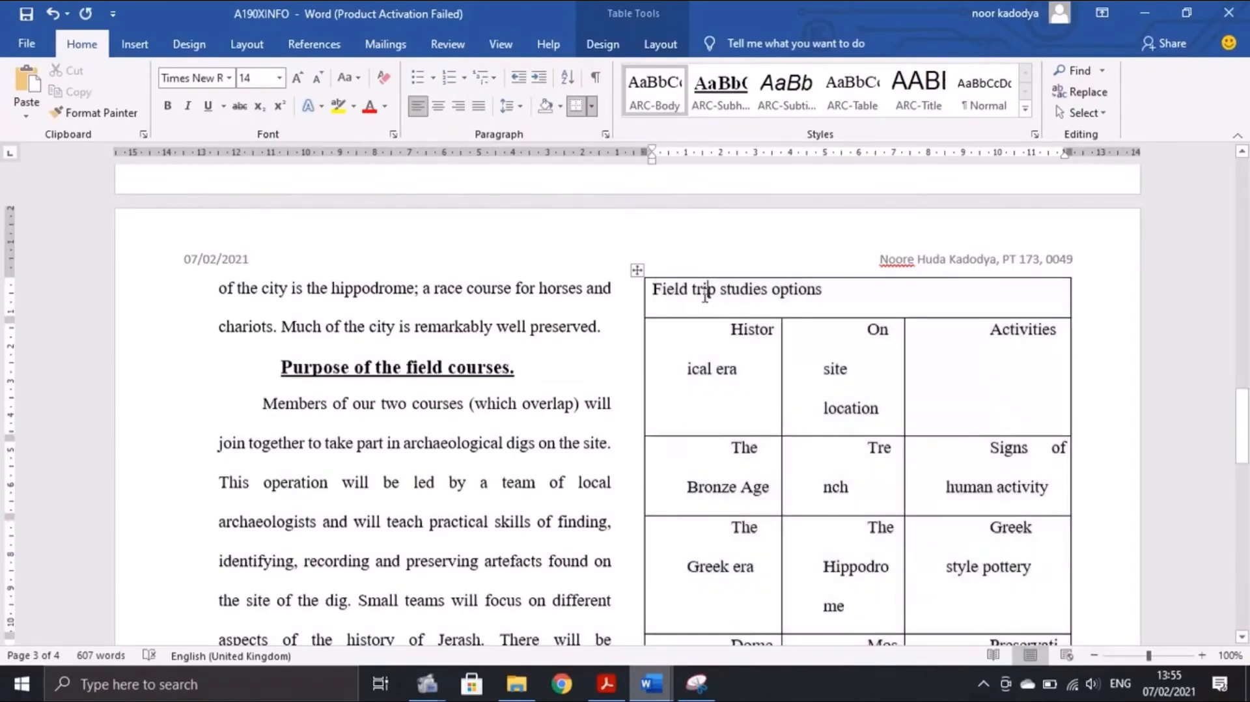
{"action": "left_click_drag", "start_coordinate": [821, 291], "coordinate": [652, 291]}
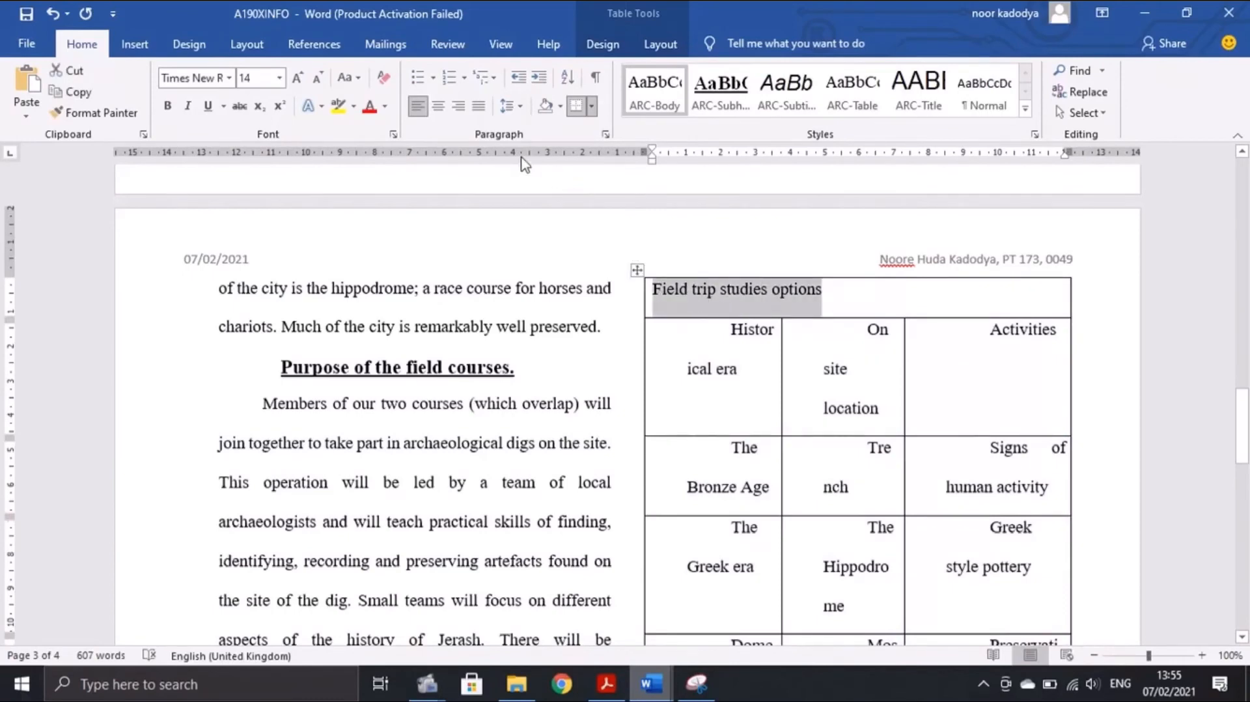
{"action": "left_click", "coordinate": [438, 105]}
Shade the merged header cell with a light grey background
{"action": "key", "text": "alt+Tab"}
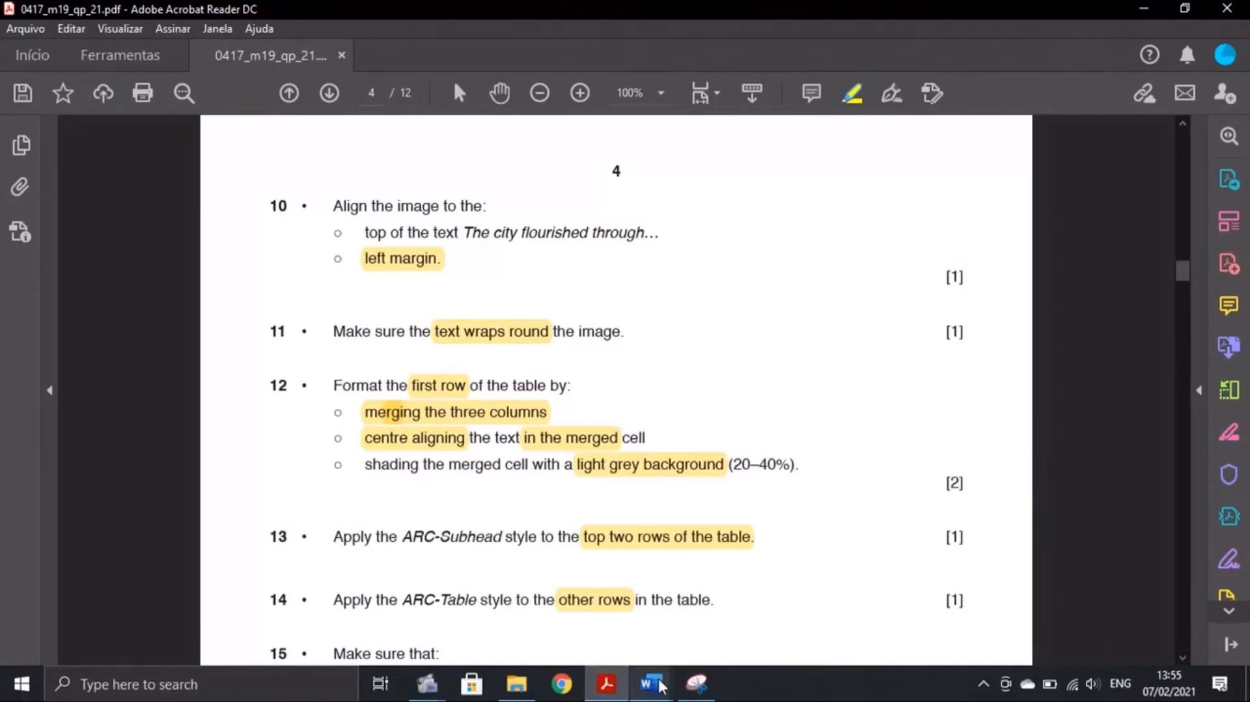
{"action": "mouse_move", "coordinate": [650, 684]}
{"action": "left_click", "coordinate": [747, 622]}
{"action": "left_click_drag", "start_coordinate": [1027, 296], "coordinate": [665, 298]}
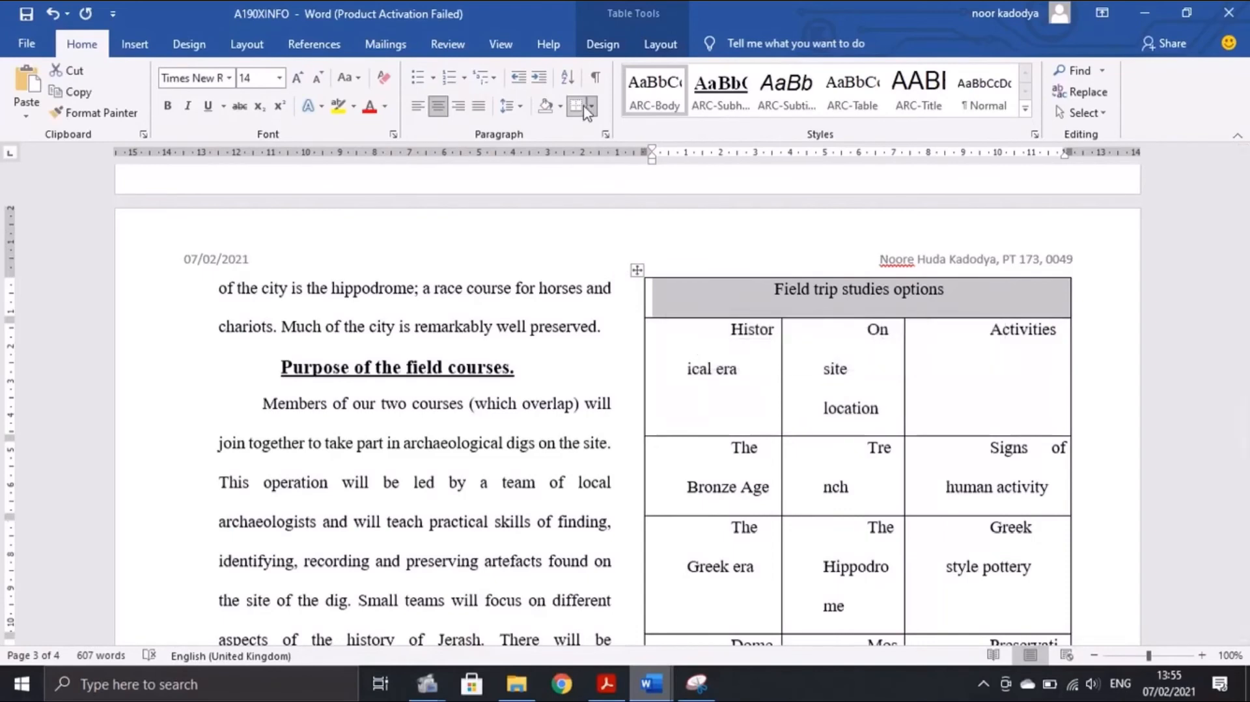
{"action": "left_click", "coordinate": [560, 107]}
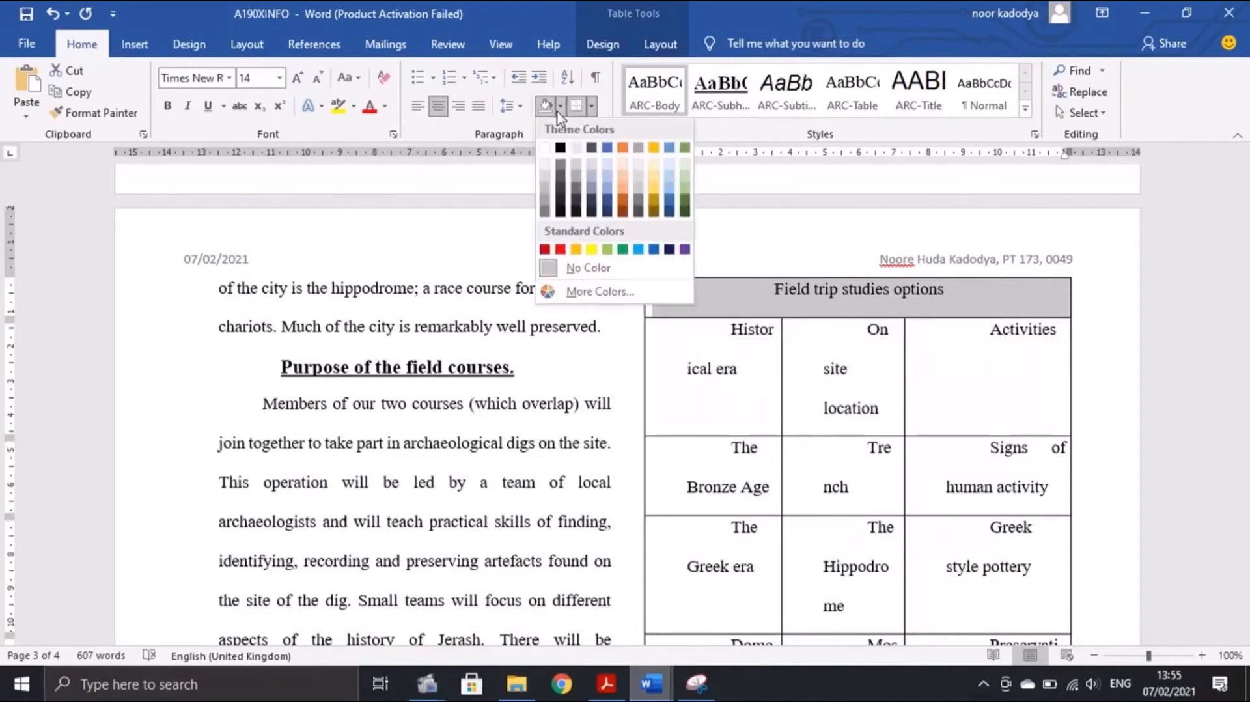
{"action": "left_click", "coordinate": [575, 184]}
{"action": "left_click", "coordinate": [606, 683]}
{"action": "scroll", "coordinate": [573, 467], "scroll_direction": "down", "scroll_amount": 5}
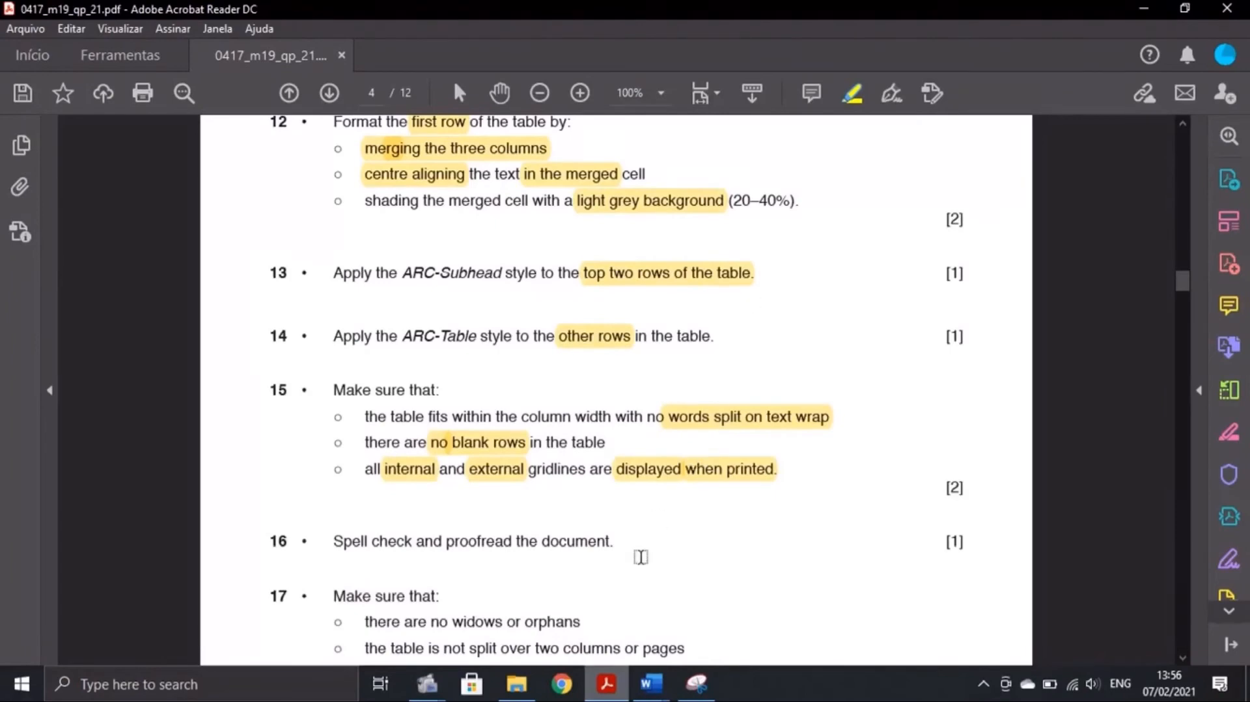
Apply ARC-Subhead to the column-heading row and 'The Bronze Age' row: bold, underlined, centred
{"action": "left_click", "coordinate": [661, 679]}
{"action": "left_click", "coordinate": [769, 553]}
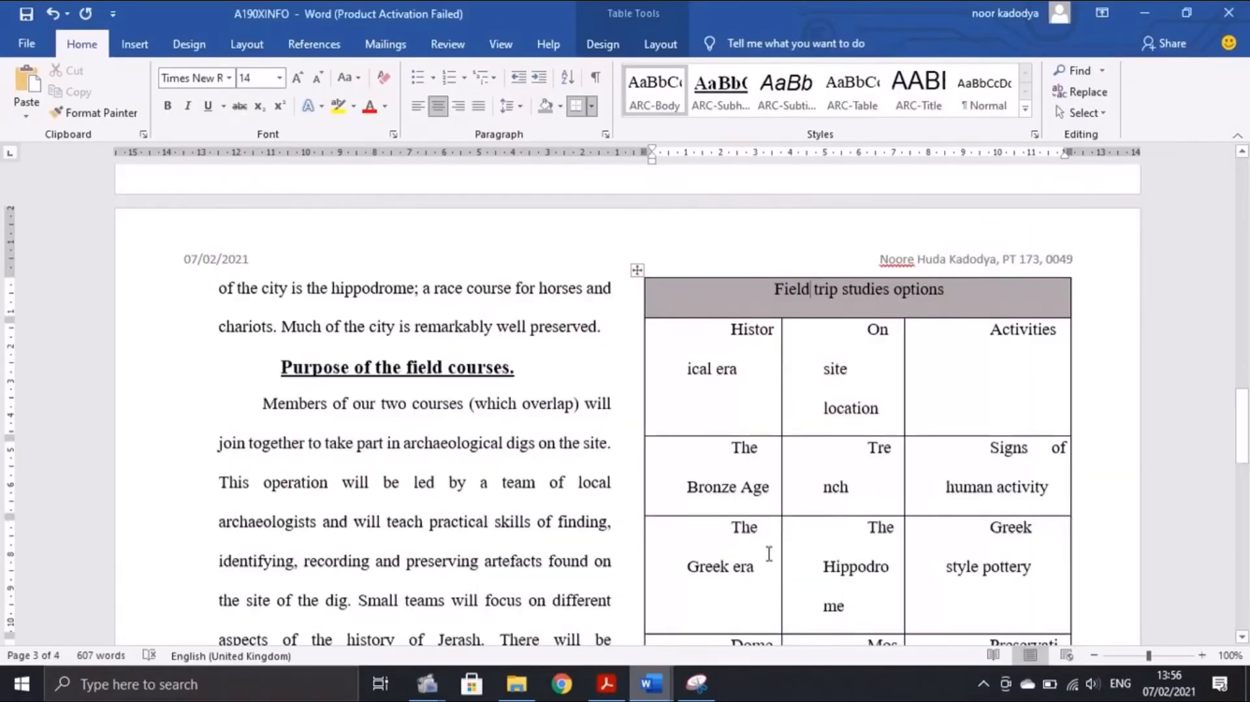
{"action": "left_click_drag", "start_coordinate": [697, 347], "coordinate": [954, 397]}
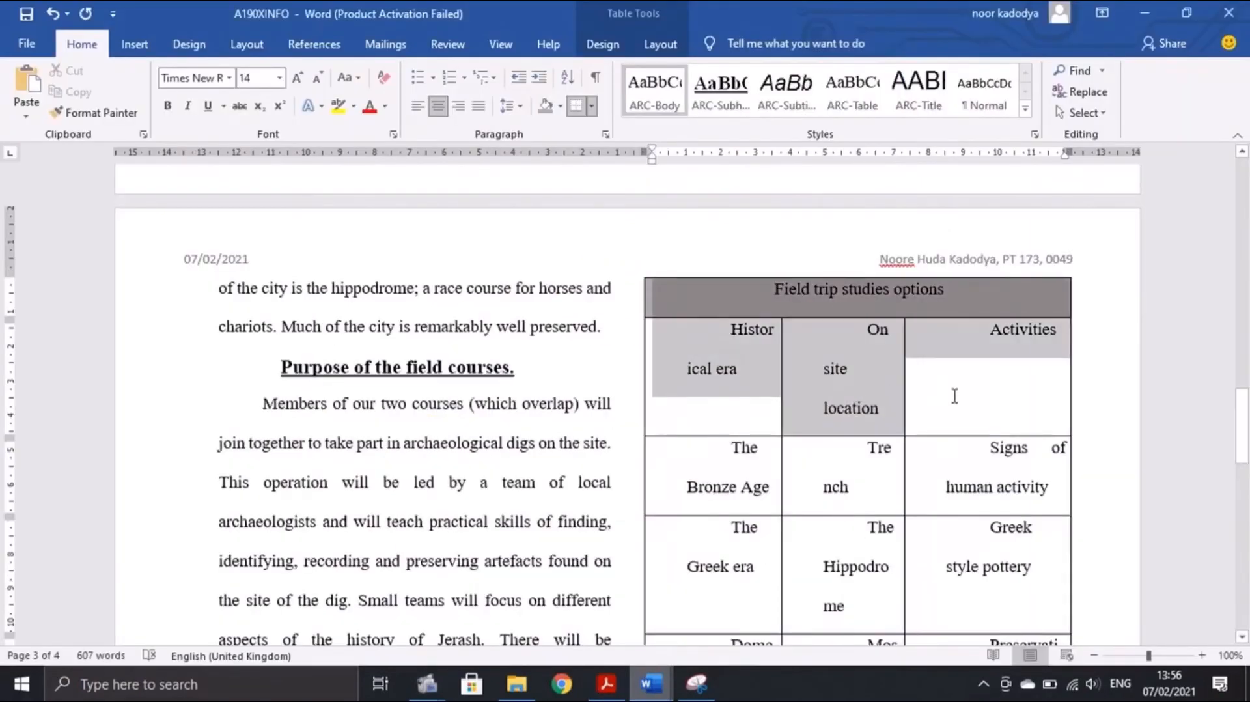
{"action": "left_click", "coordinate": [722, 98]}
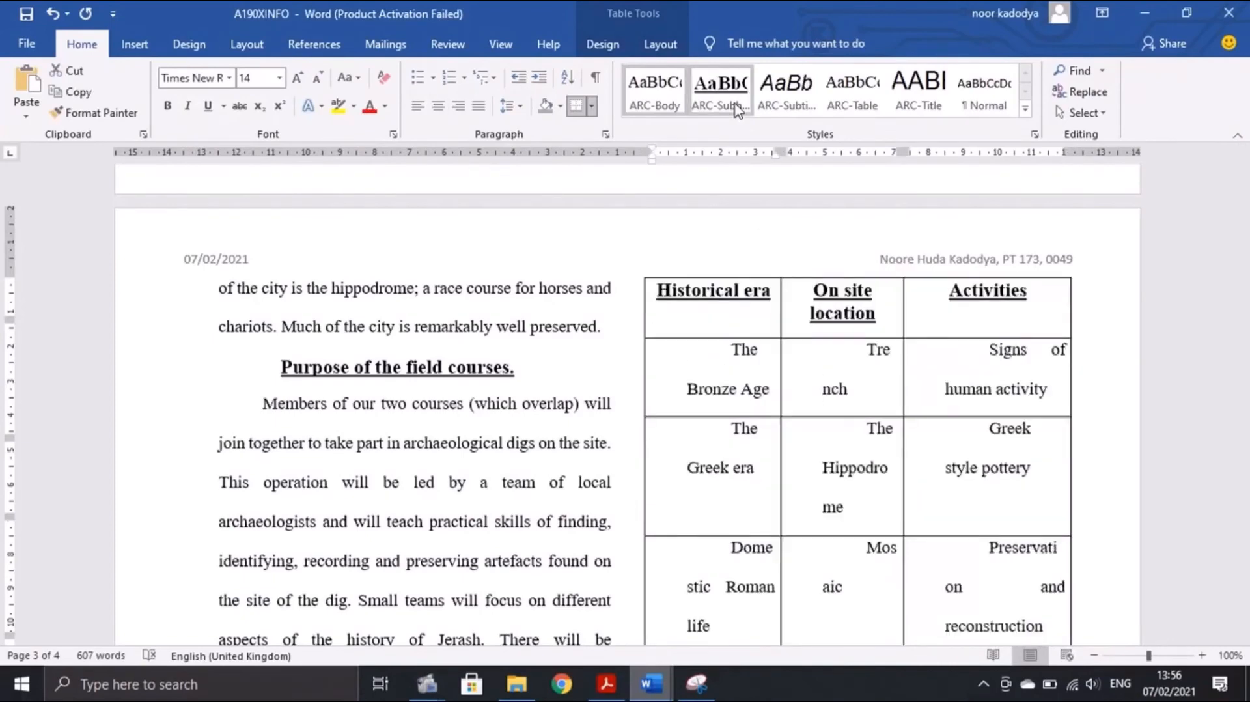
{"action": "left_click", "coordinate": [736, 110]}
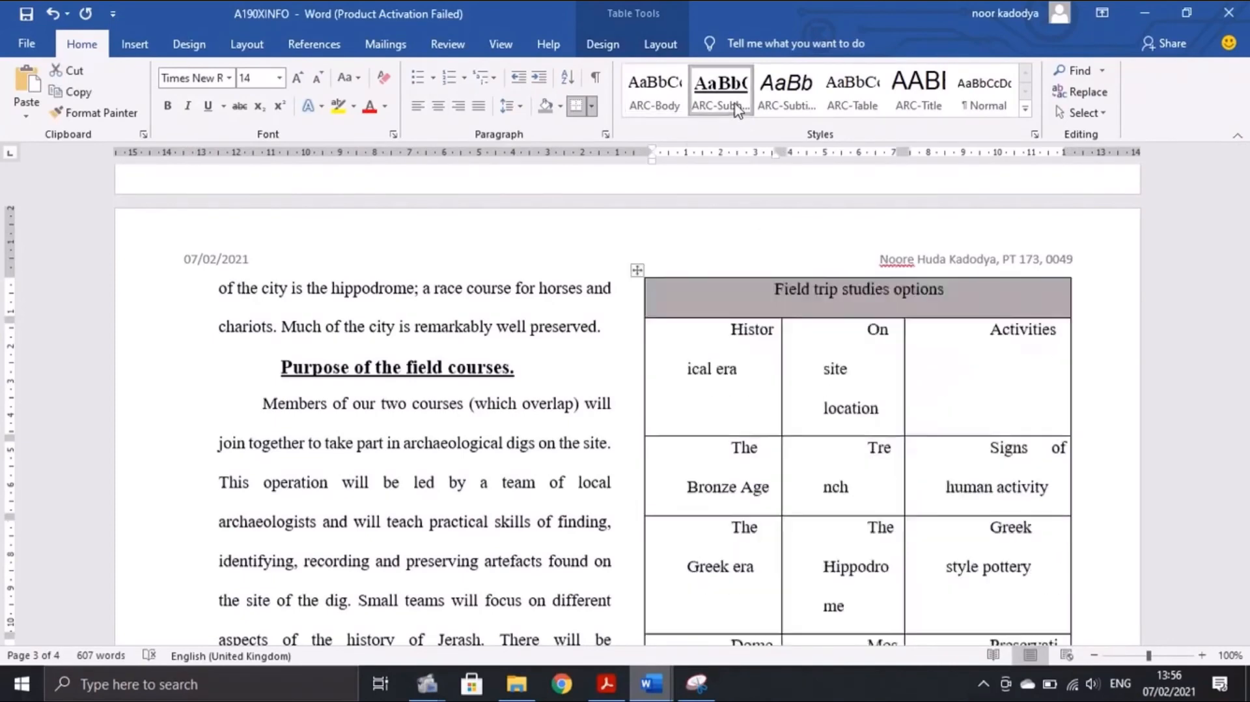
{"action": "left_click", "coordinate": [606, 684]}
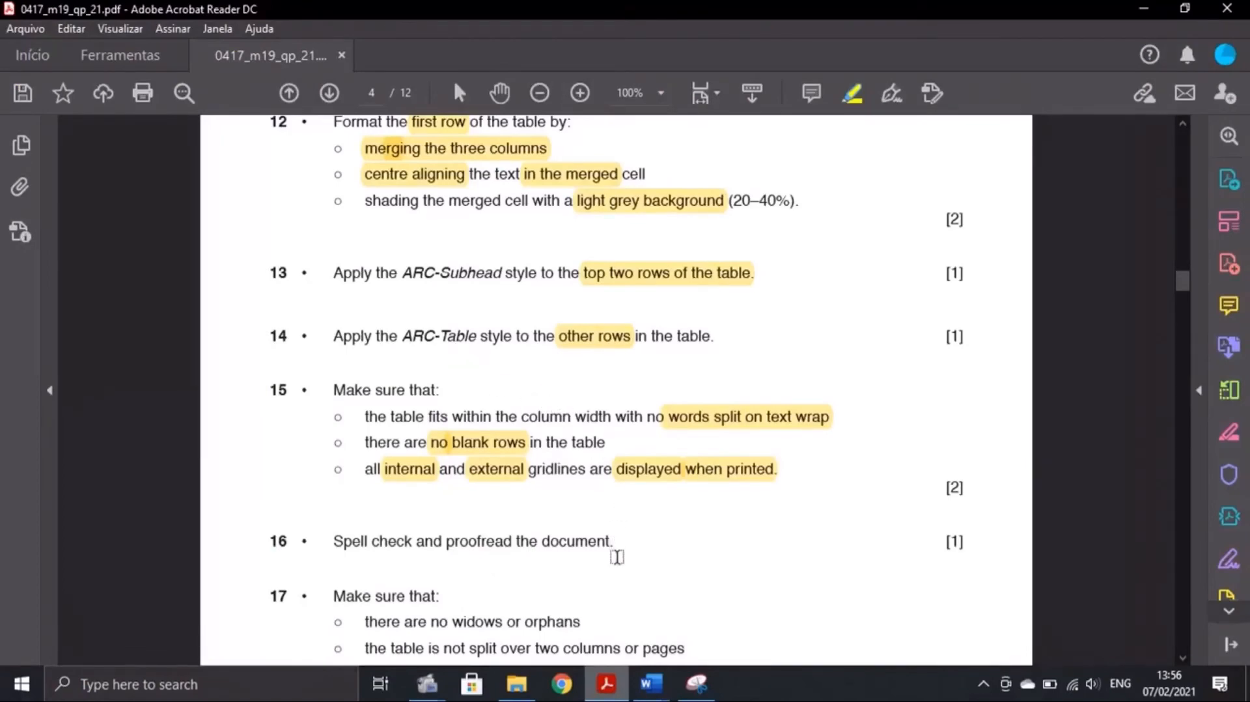
{"action": "left_click", "coordinate": [650, 683]}
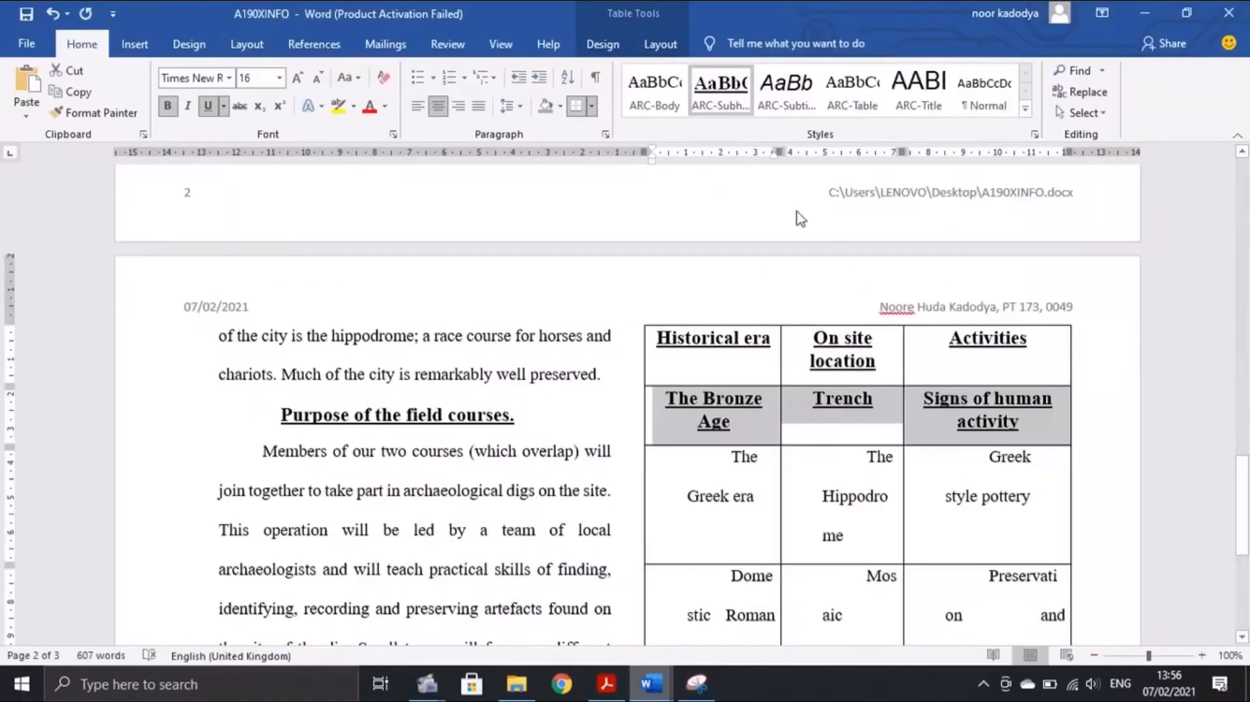
Apply the ARC-Table style to the table rows from The Bronze Age downward
{"action": "left_click_drag", "start_coordinate": [663, 425], "coordinate": [990, 617]}
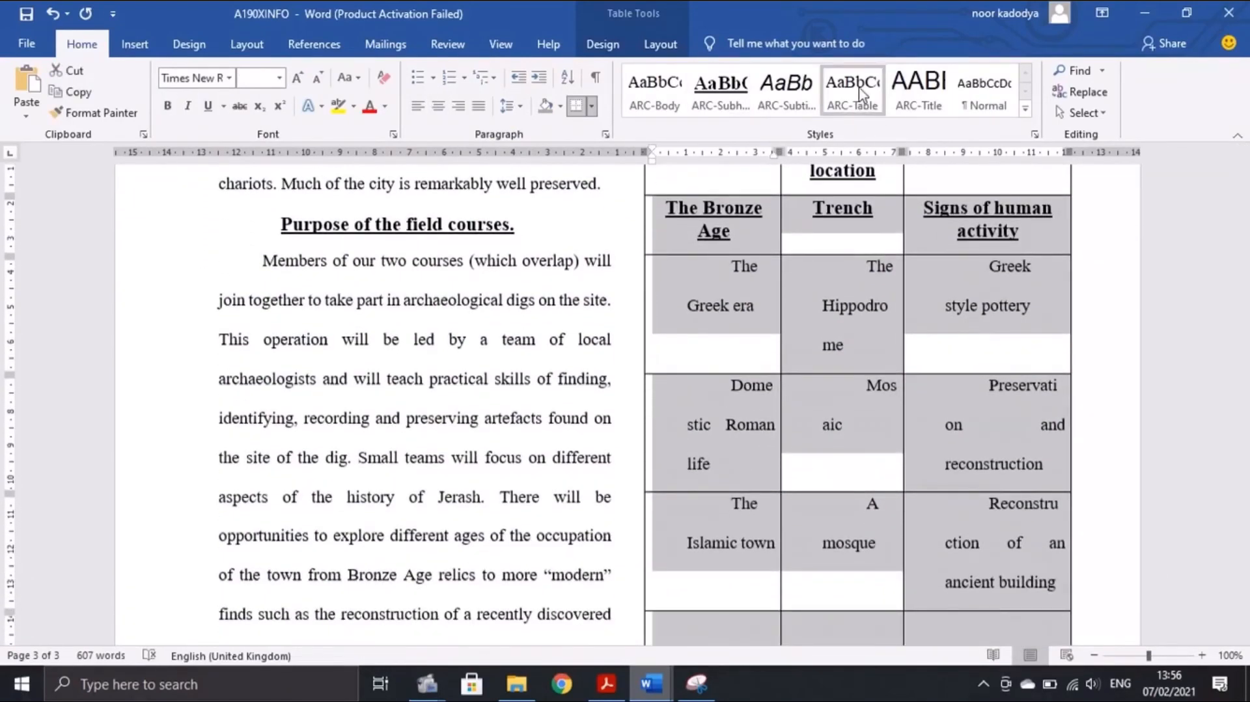
{"action": "left_click", "coordinate": [858, 92]}
{"action": "scroll", "coordinate": [877, 251], "scroll_direction": "up", "scroll_amount": 5}
{"action": "scroll", "coordinate": [869, 264], "scroll_direction": "down", "scroll_amount": 9}
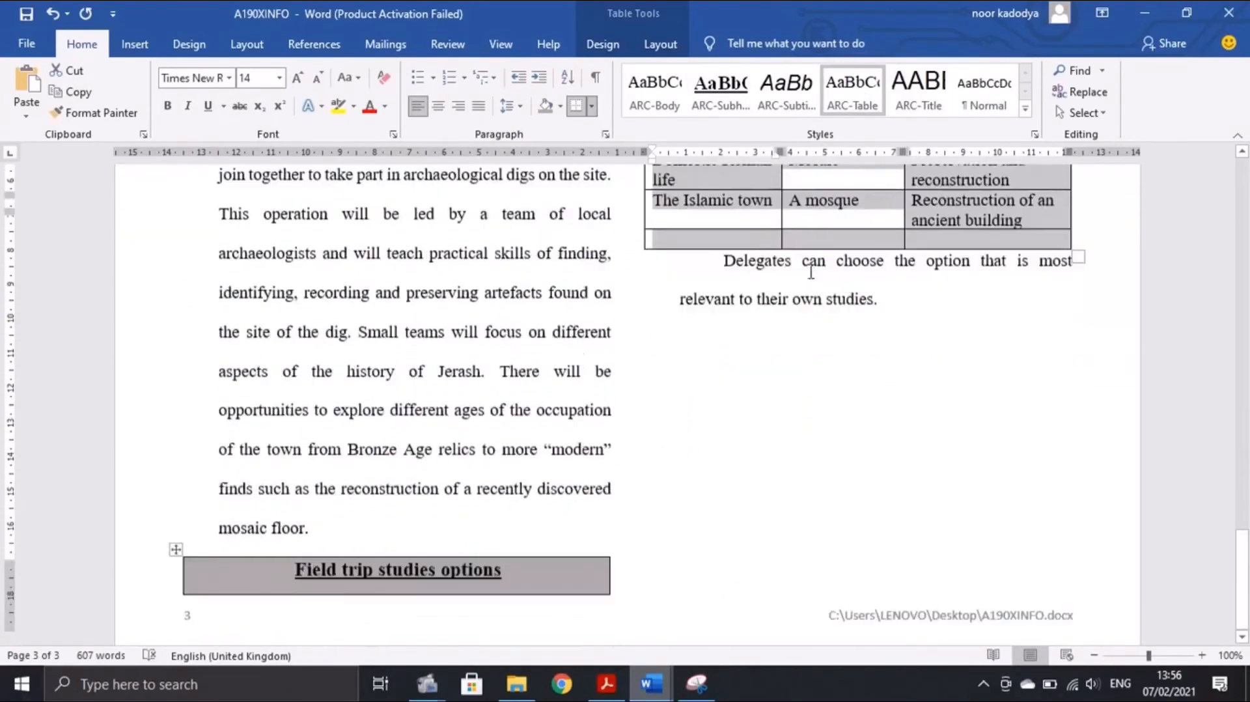
{"action": "scroll", "coordinate": [617, 451], "scroll_direction": "up", "scroll_amount": 5}
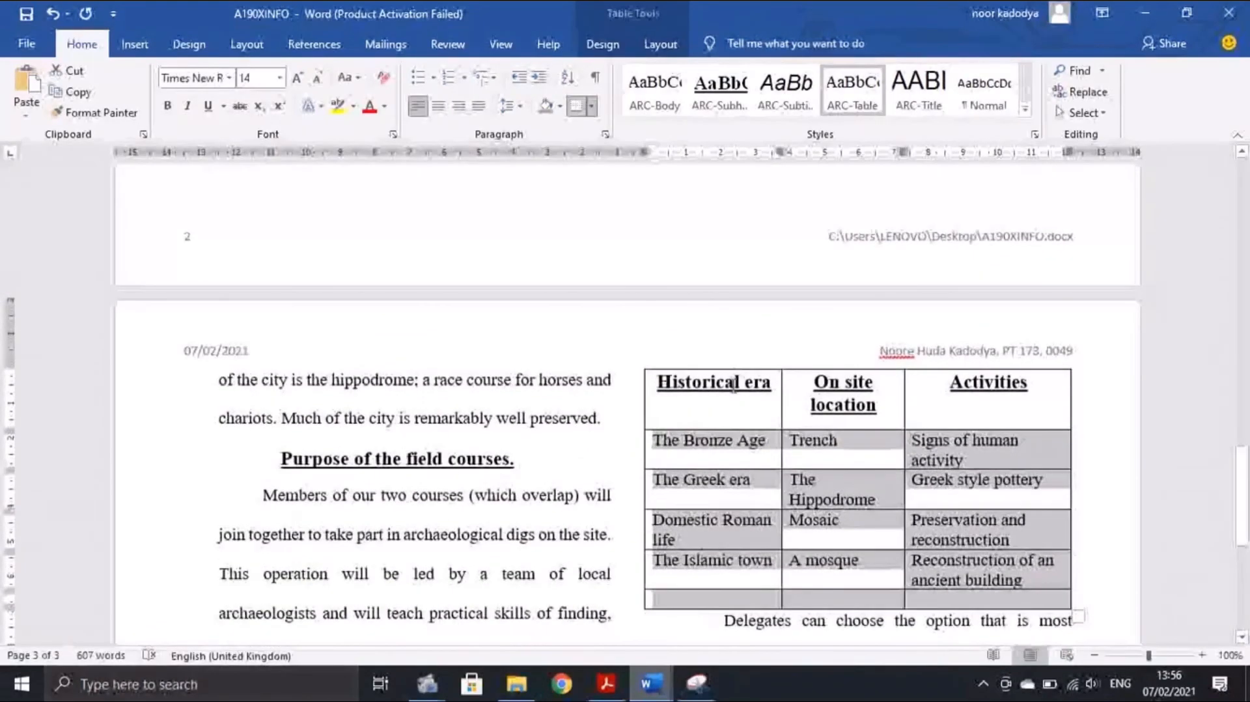
{"action": "scroll", "coordinate": [857, 347], "scroll_direction": "down", "scroll_amount": 2}
{"action": "scroll", "coordinate": [858, 347], "scroll_direction": "down", "scroll_amount": 3}
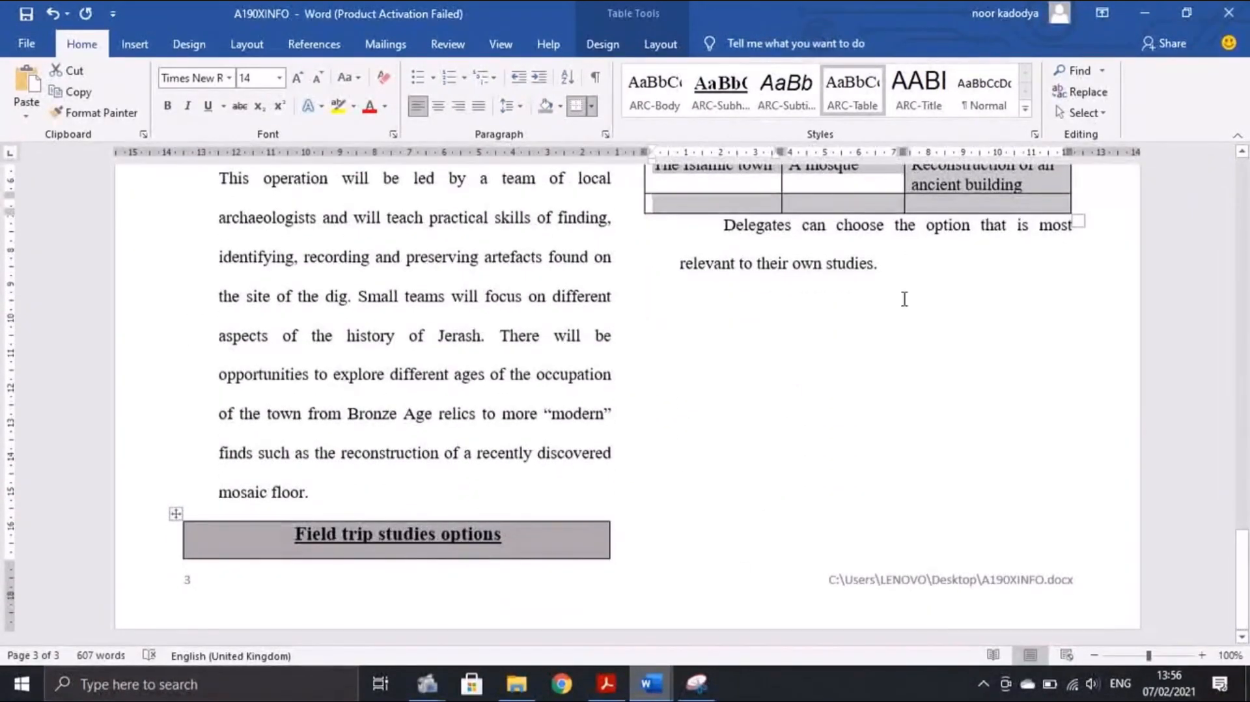
{"action": "scroll", "coordinate": [781, 228], "scroll_direction": "up", "scroll_amount": 4}
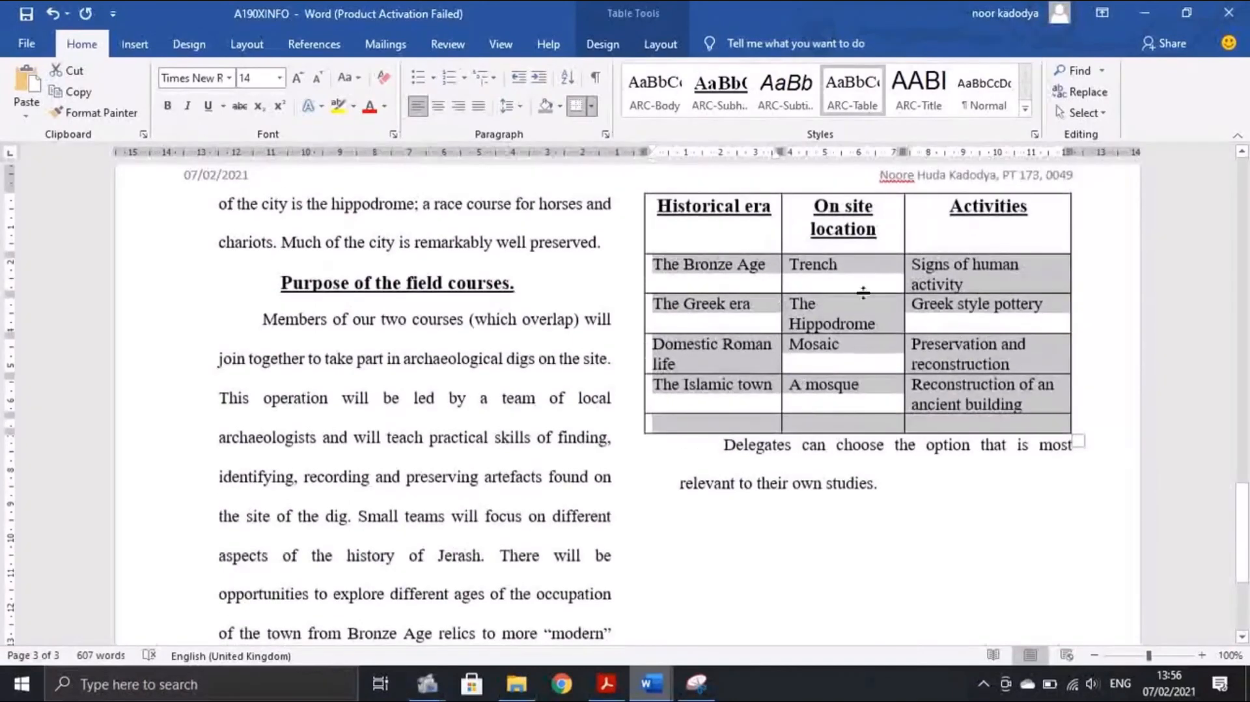
Press Enter after 'mosaic floor.' so the grey 'Field trip studies options' header joins the table top
{"action": "left_click", "coordinate": [604, 688]}
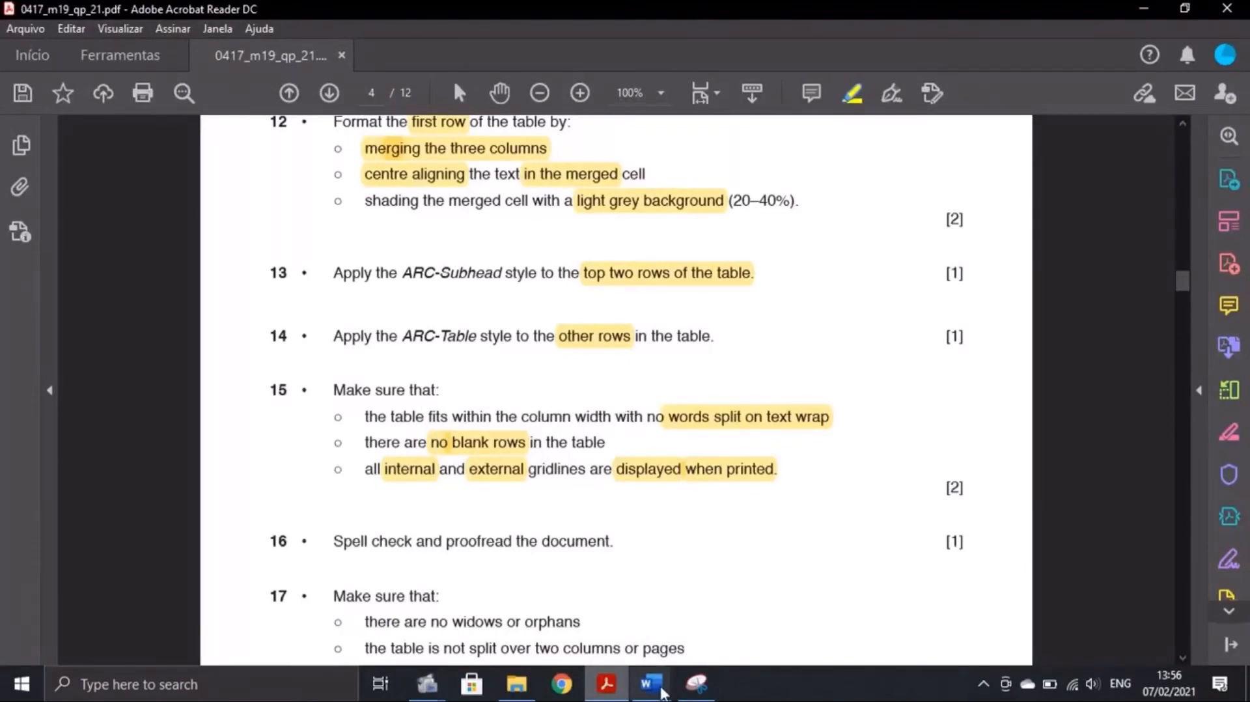
{"action": "left_click", "coordinate": [650, 683]}
{"action": "left_click", "coordinate": [741, 608]}
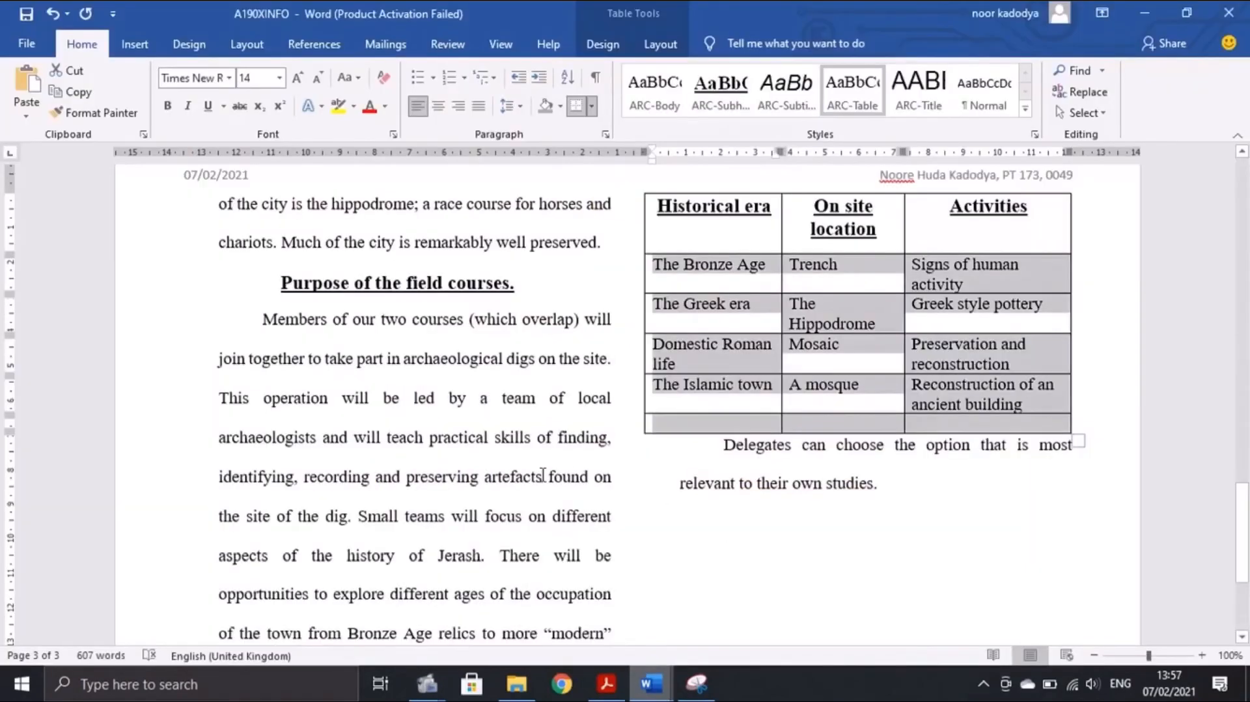
{"action": "scroll", "coordinate": [594, 492], "scroll_direction": "down", "scroll_amount": 3}
{"action": "left_click", "coordinate": [174, 541]}
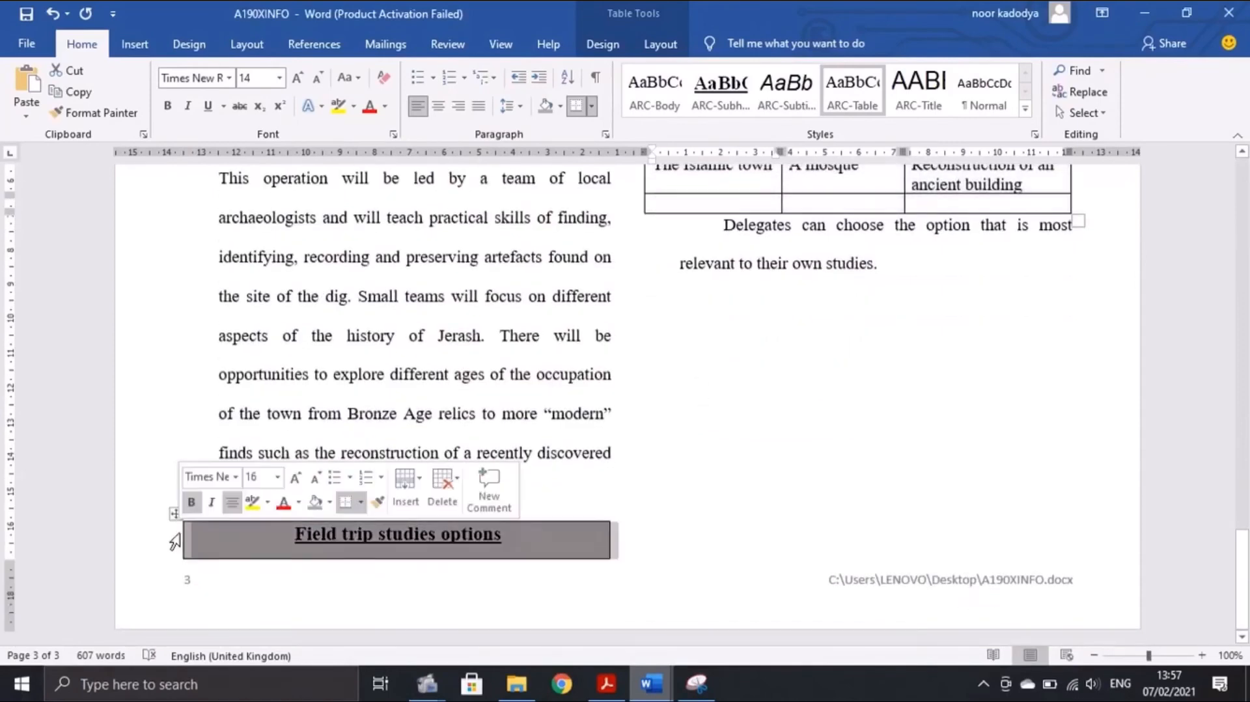
{"action": "left_click", "coordinate": [273, 507]}
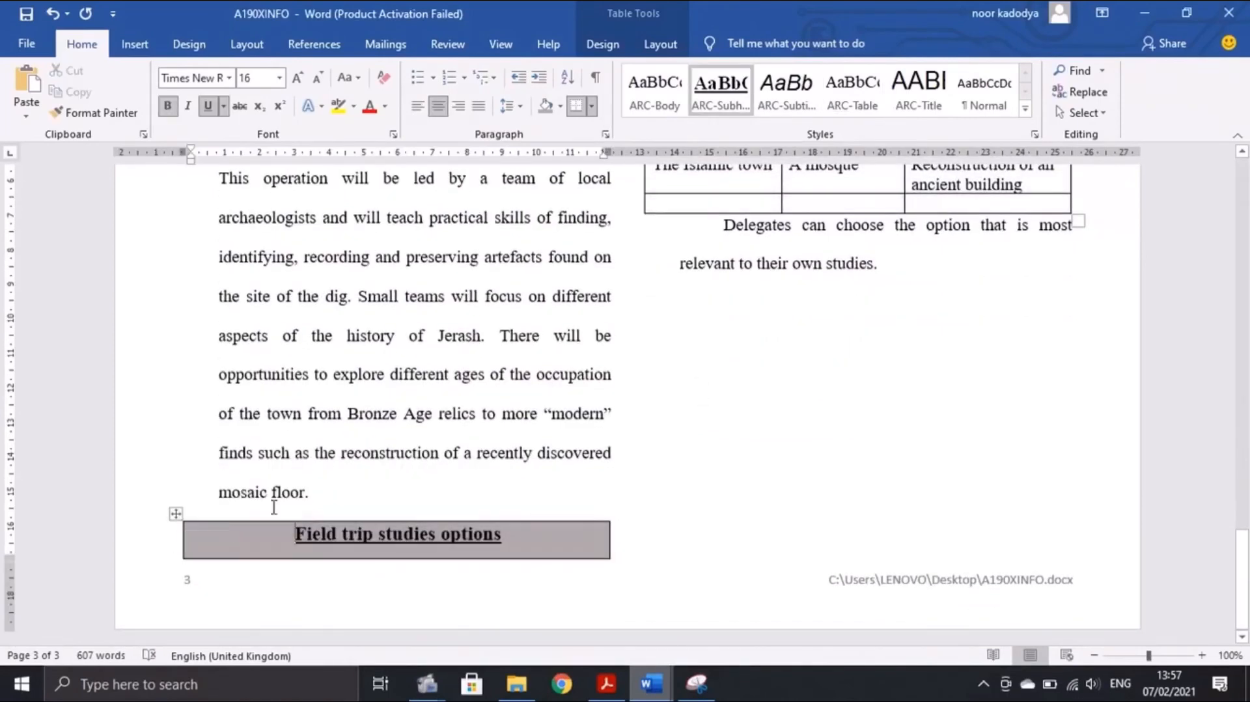
{"action": "left_click", "coordinate": [321, 504]}
{"action": "key", "text": "Return"}
{"action": "scroll", "coordinate": [706, 517], "scroll_direction": "up", "scroll_amount": 3}
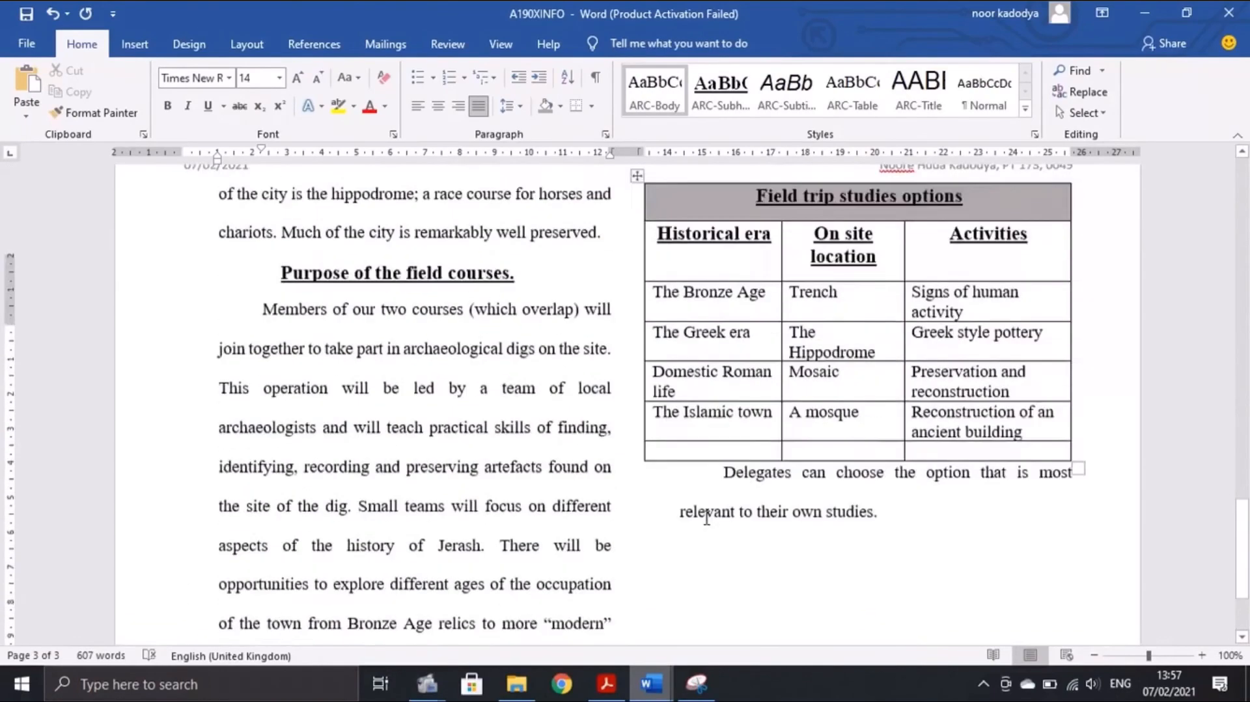
{"action": "scroll", "coordinate": [706, 518], "scroll_direction": "up", "scroll_amount": 3}
{"action": "scroll", "coordinate": [957, 382], "scroll_direction": "down", "scroll_amount": 3}
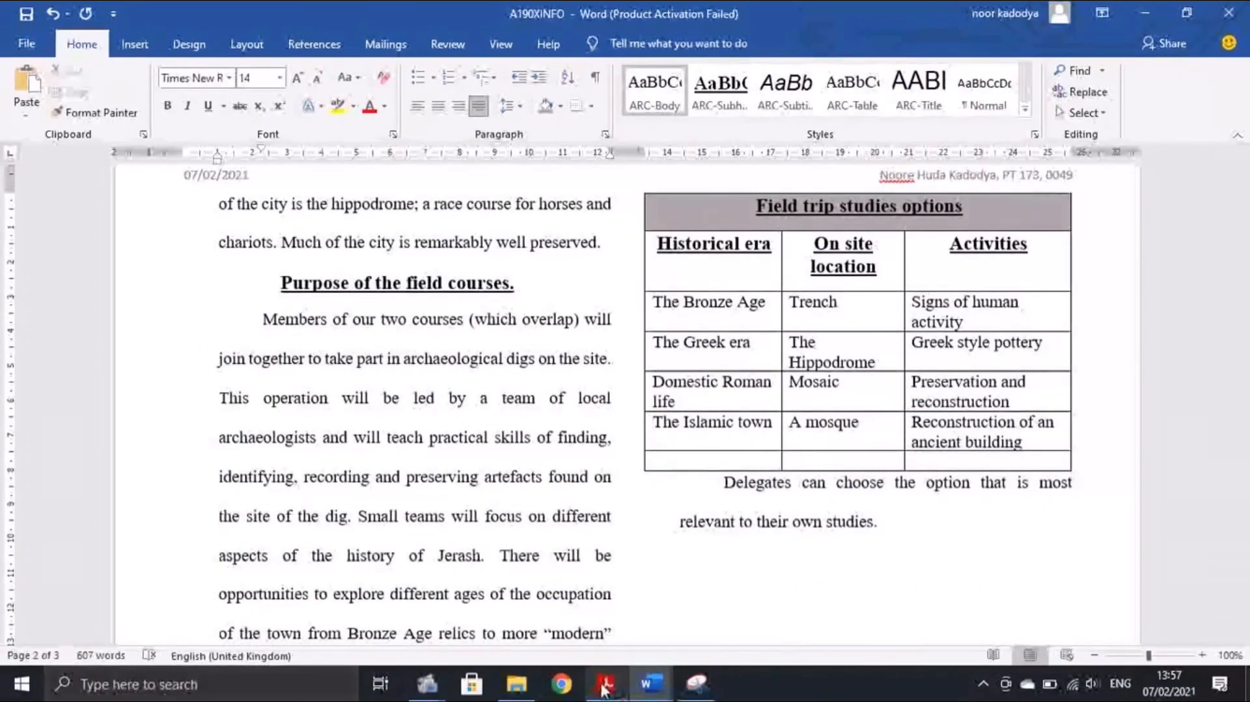
Check the question paper's requirements against the A190XINFO document, switching back and forth
{"action": "left_click", "coordinate": [604, 685]}
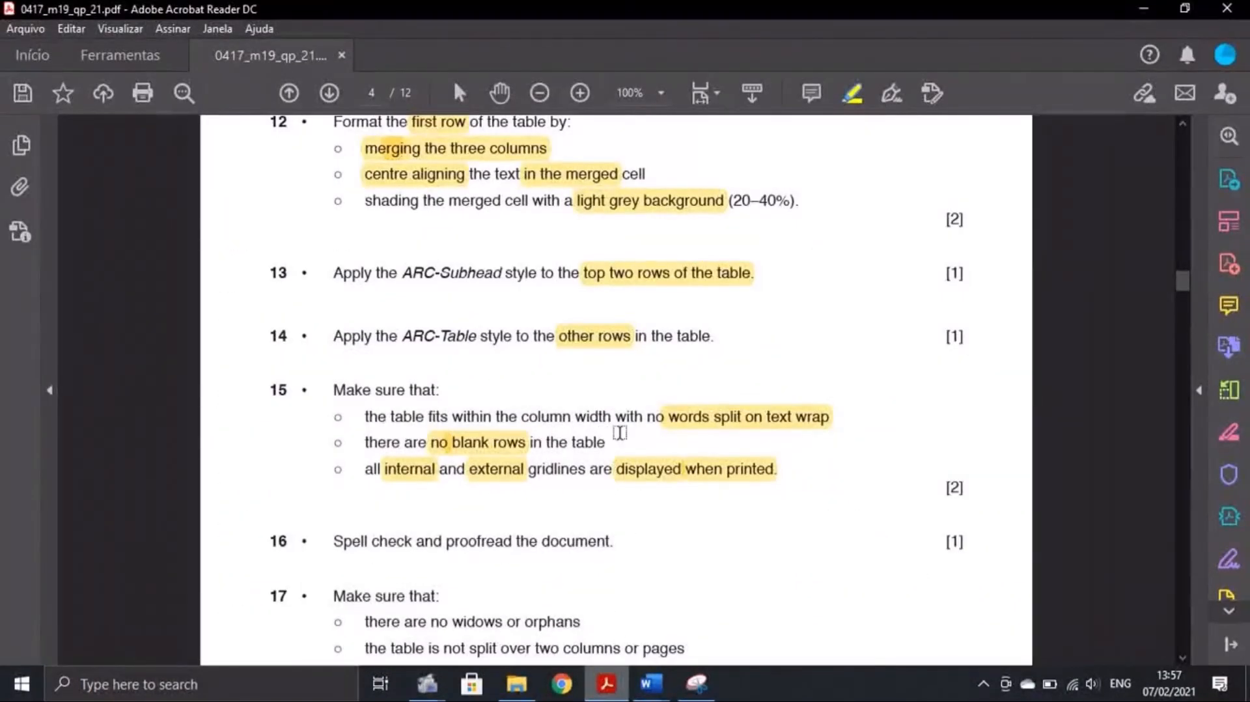
{"action": "mouse_move", "coordinate": [651, 684]}
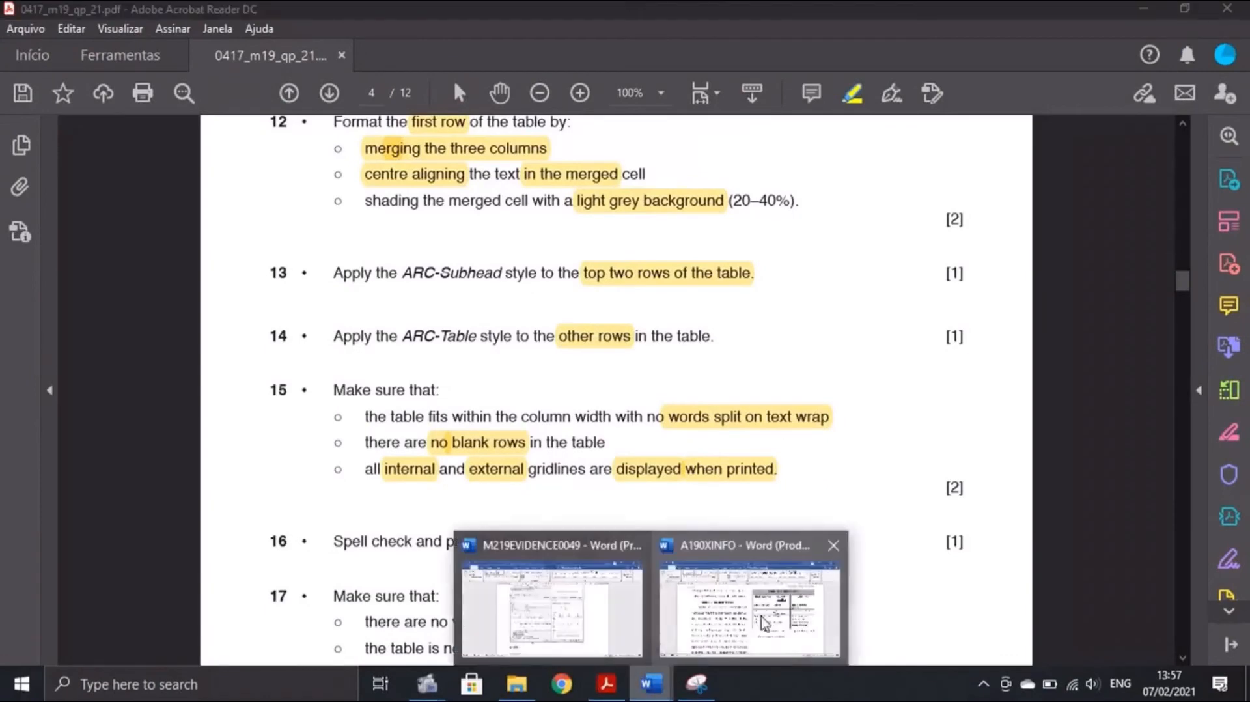
{"action": "left_click", "coordinate": [745, 614]}
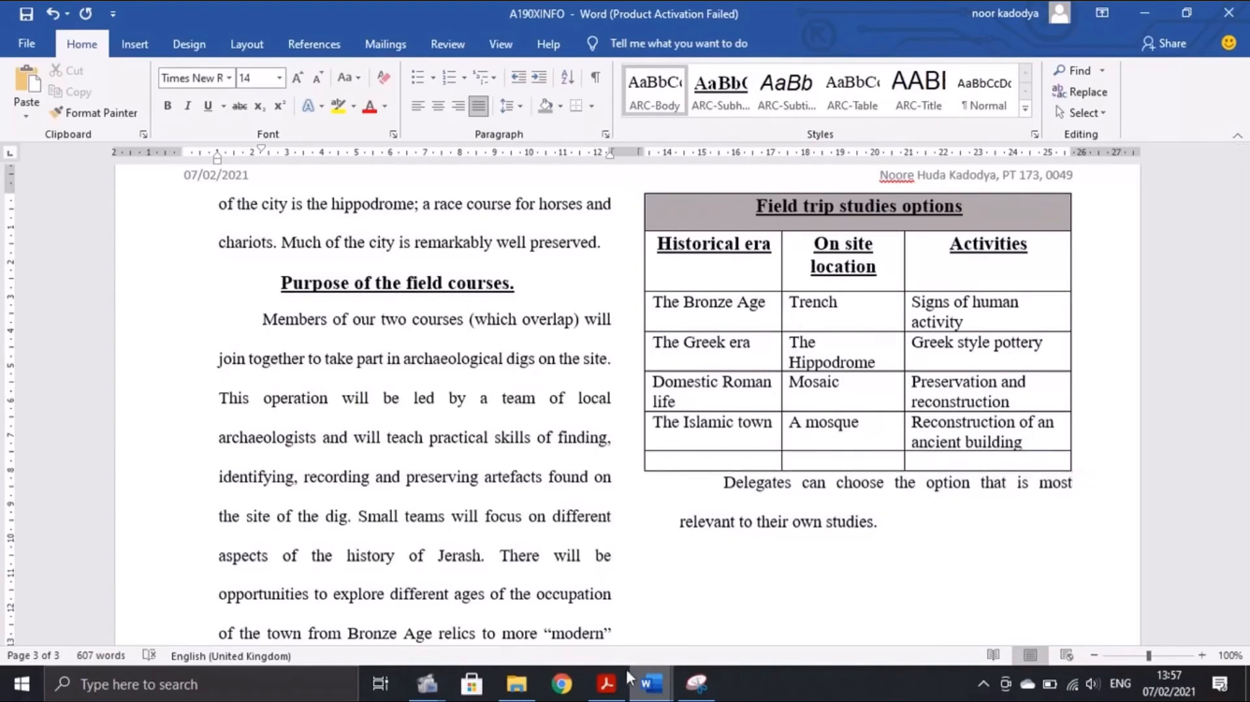
{"action": "left_click", "coordinate": [606, 683]}
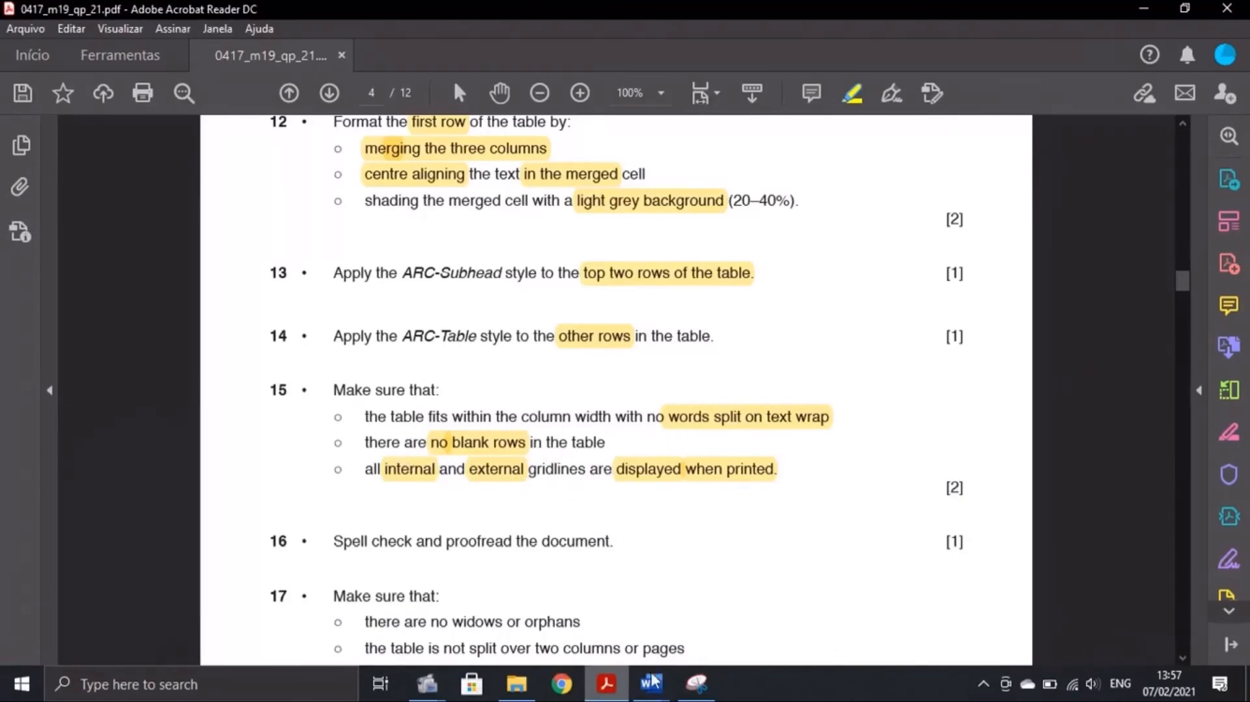
{"action": "mouse_move", "coordinate": [653, 680]}
{"action": "left_click", "coordinate": [781, 618]}
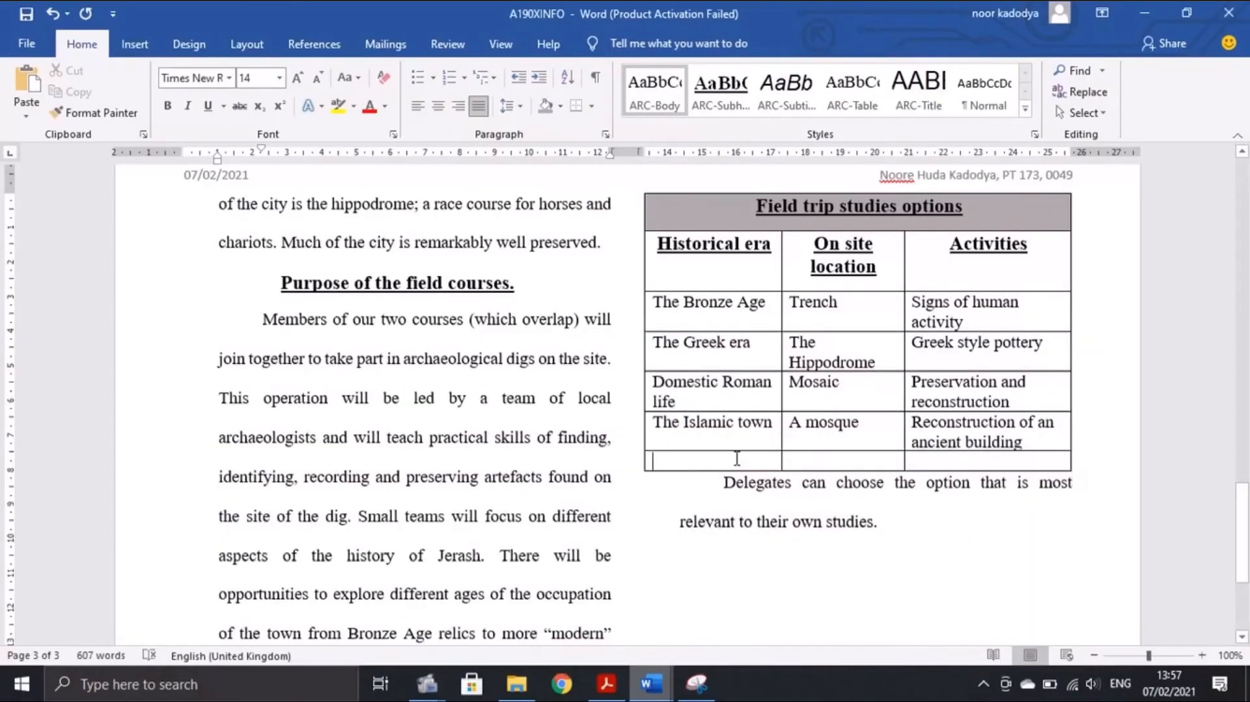
Delete the entire empty bottom row of the field trip table, then recheck the question paper
{"action": "left_click_drag", "start_coordinate": [736, 458], "coordinate": [944, 464]}
{"action": "right_click", "coordinate": [943, 467]}
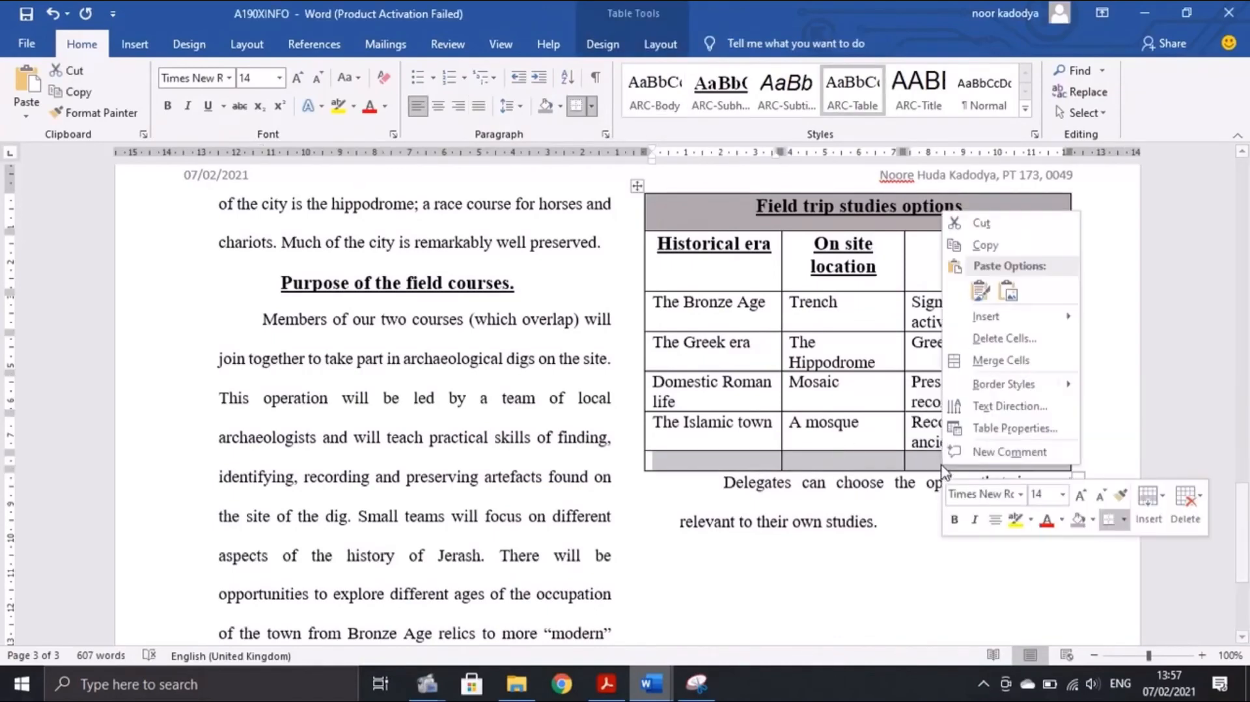
{"action": "left_click", "coordinate": [1006, 331]}
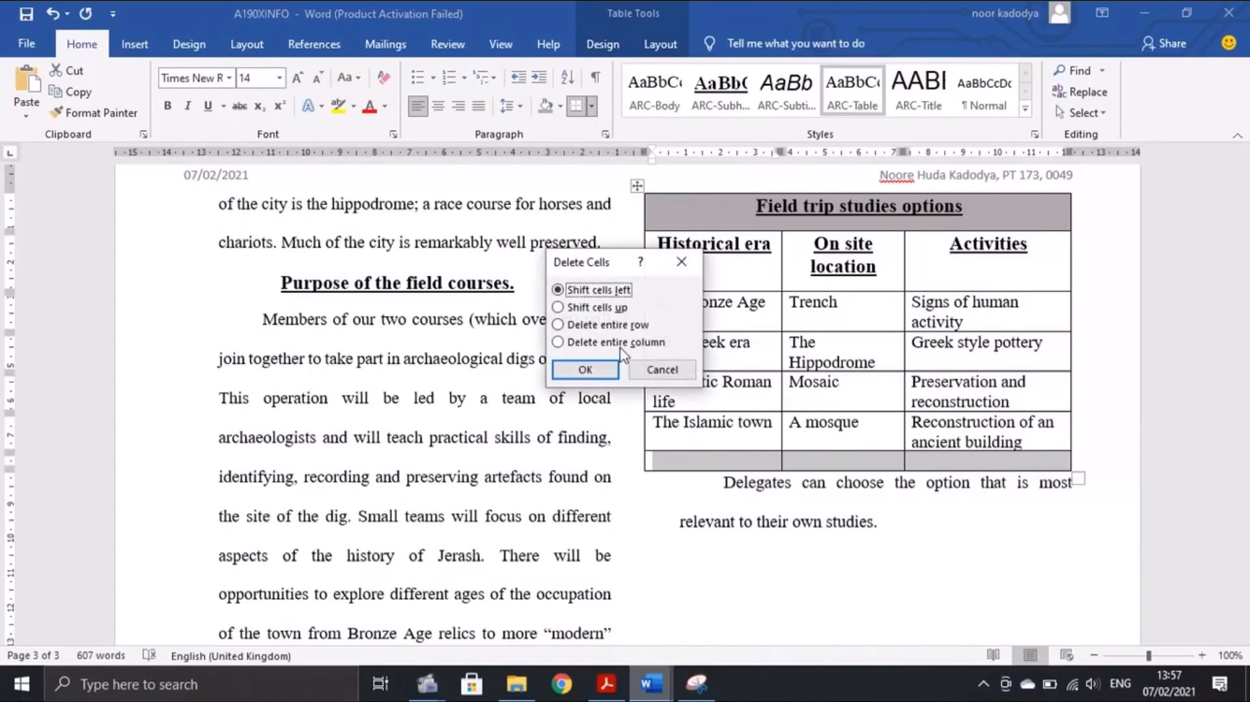
{"action": "left_click", "coordinate": [621, 325]}
{"action": "left_click", "coordinate": [585, 370]}
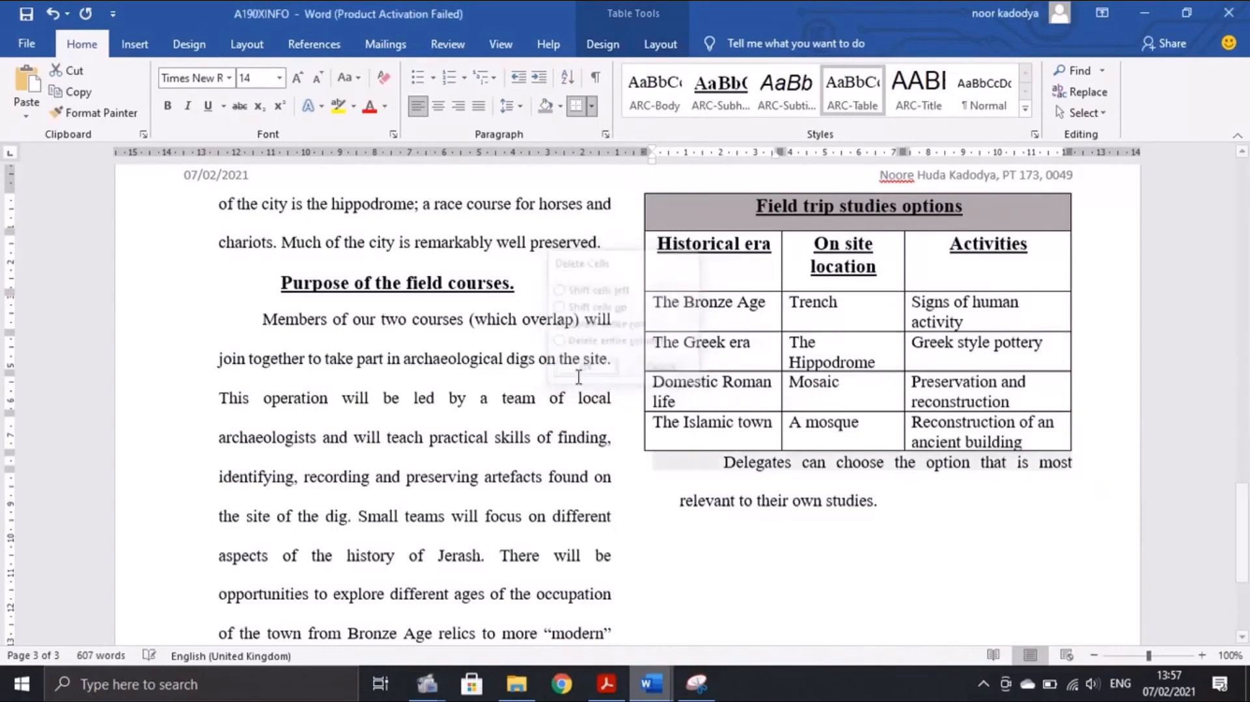
{"action": "left_click", "coordinate": [606, 684]}
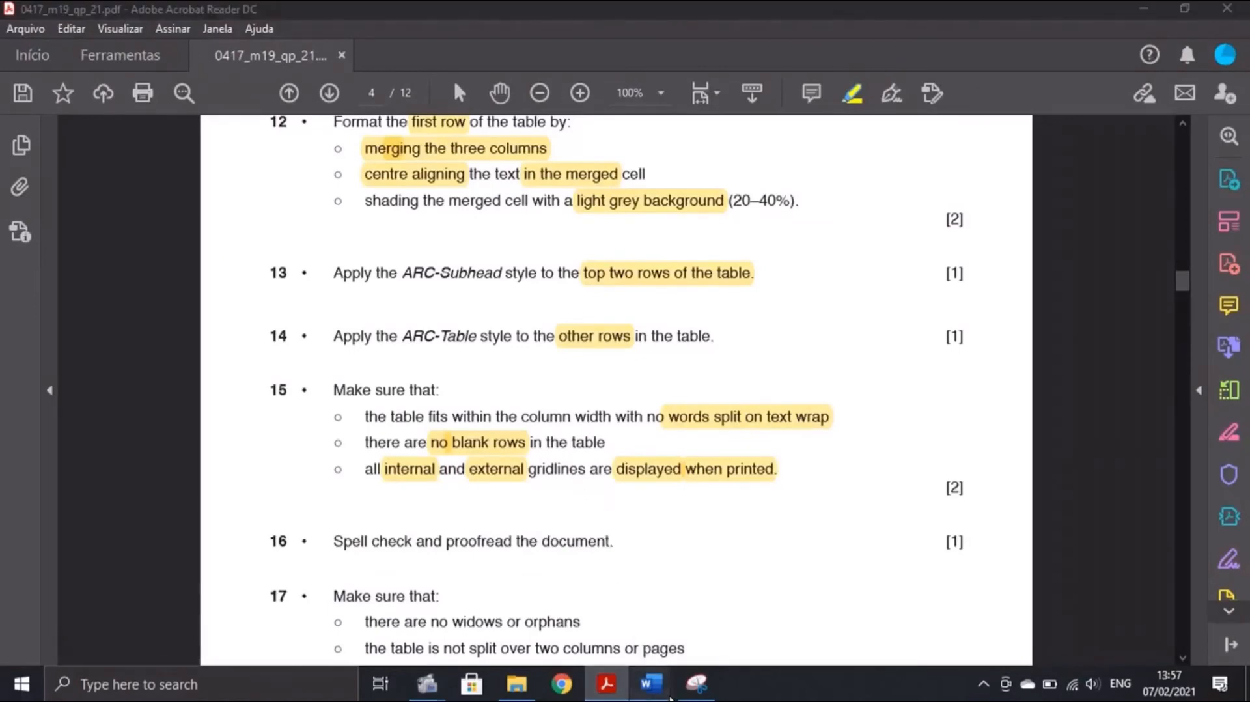
{"action": "mouse_move", "coordinate": [651, 684]}
{"action": "left_click", "coordinate": [751, 608]}
{"action": "left_click", "coordinate": [26, 43]}
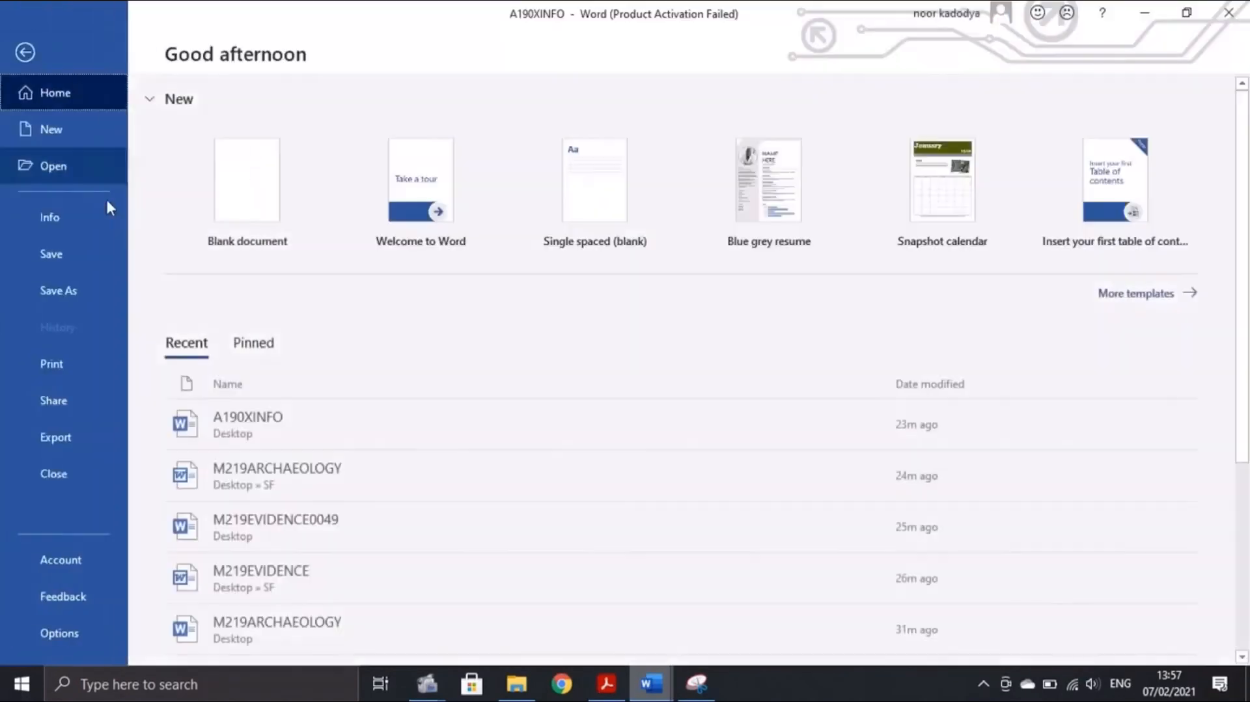
{"action": "left_click", "coordinate": [56, 386]}
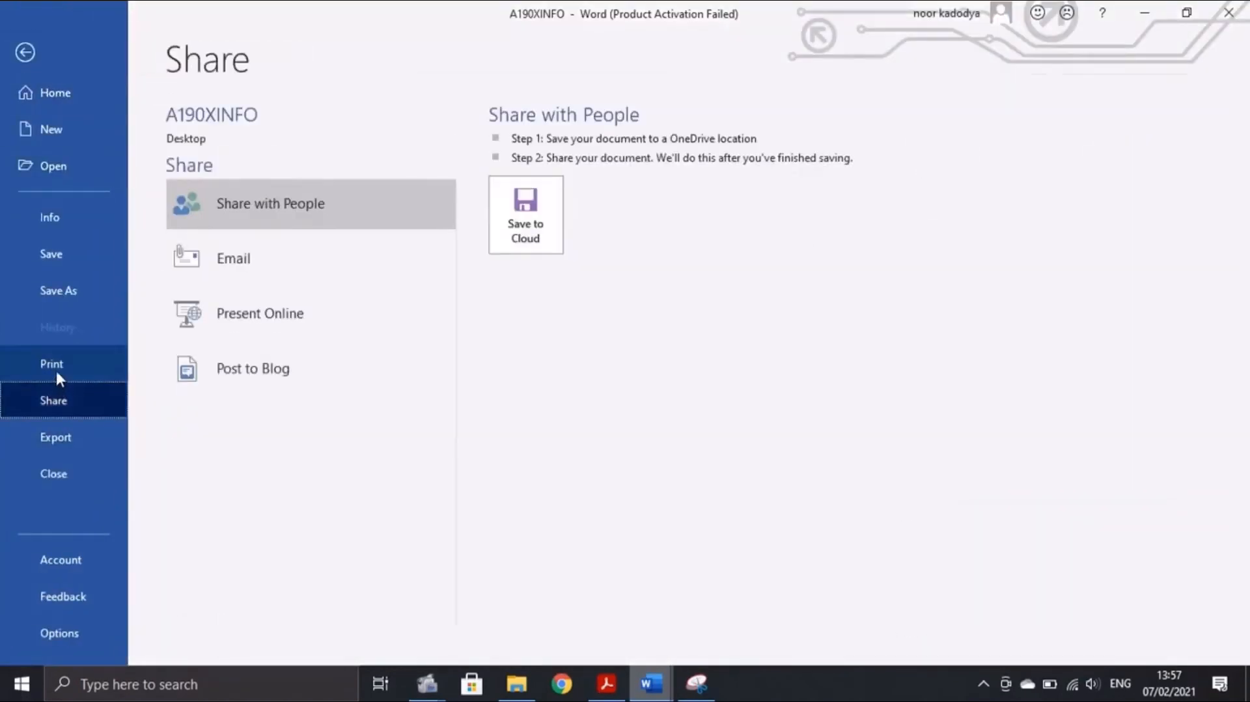
{"action": "left_click", "coordinate": [63, 365]}
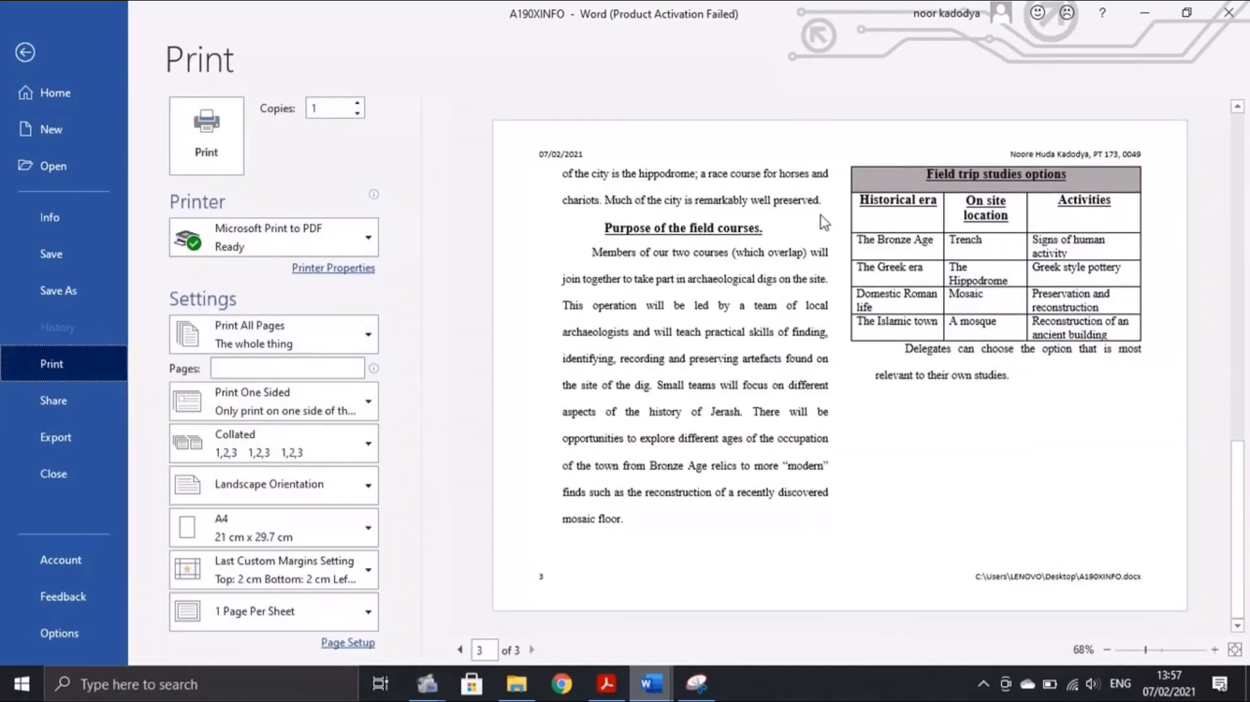
{"action": "left_click", "coordinate": [26, 51]}
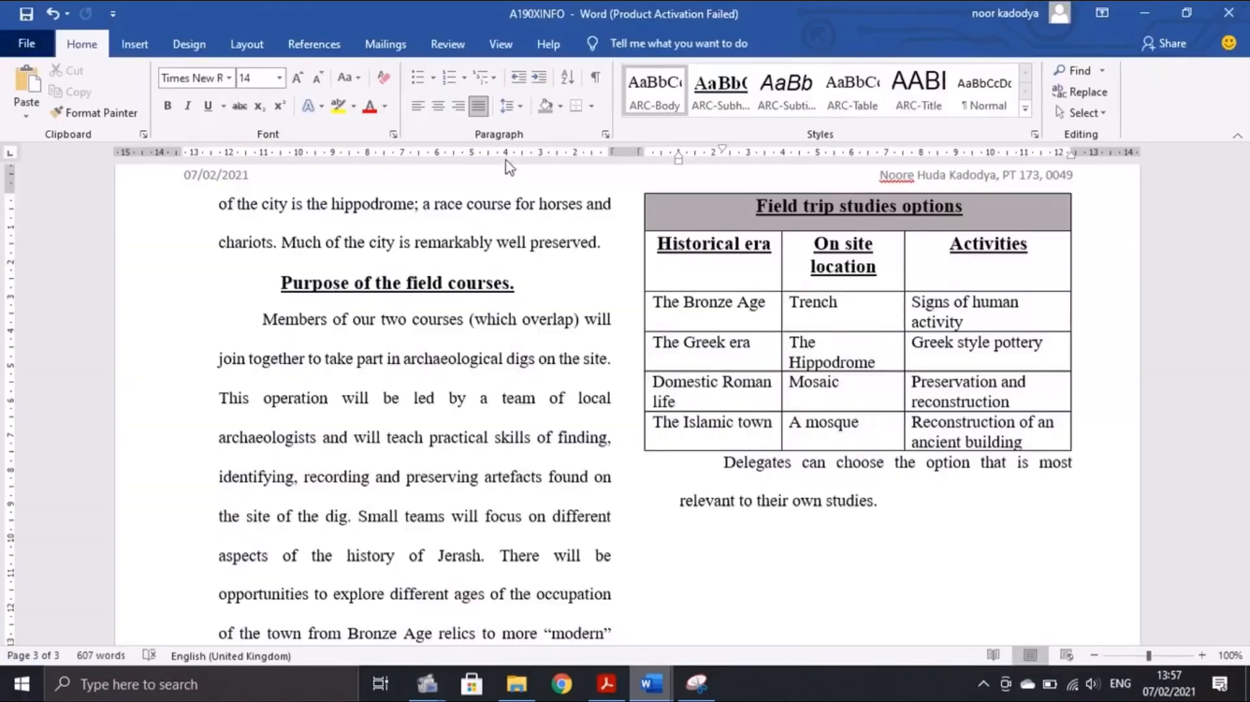
{"action": "left_click", "coordinate": [611, 677]}
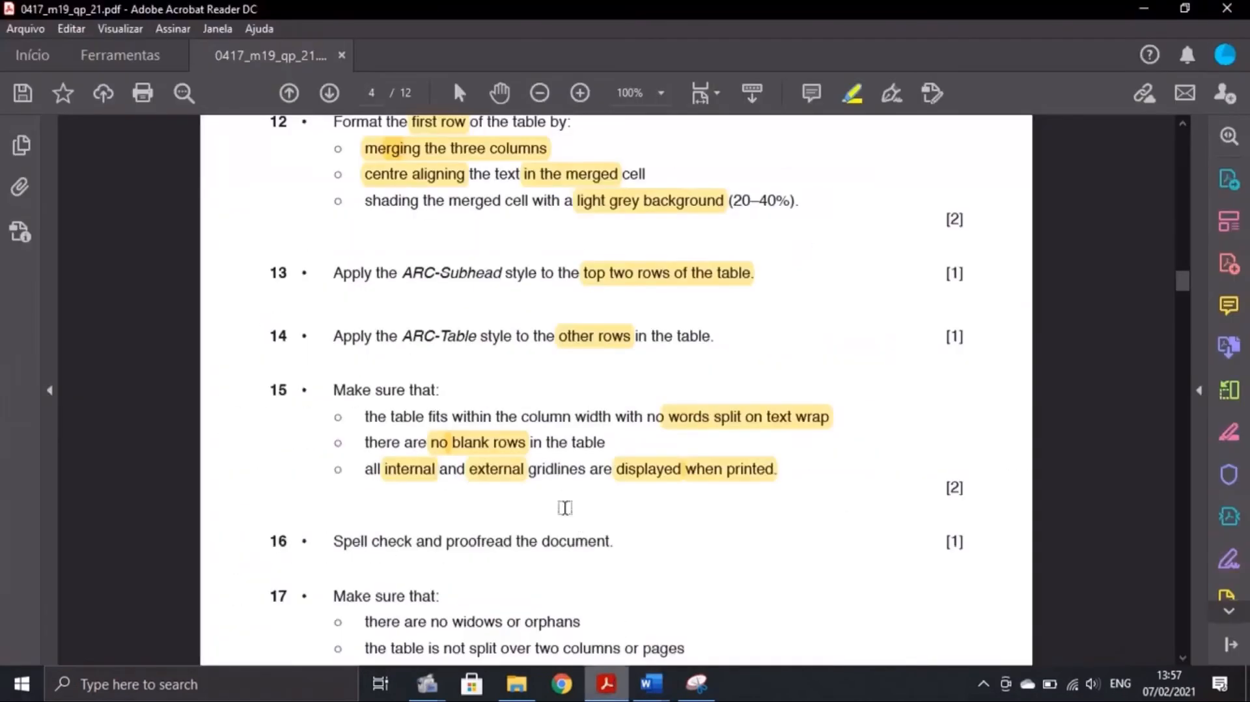
{"action": "scroll", "coordinate": [471, 433], "scroll_direction": "down", "scroll_amount": 3}
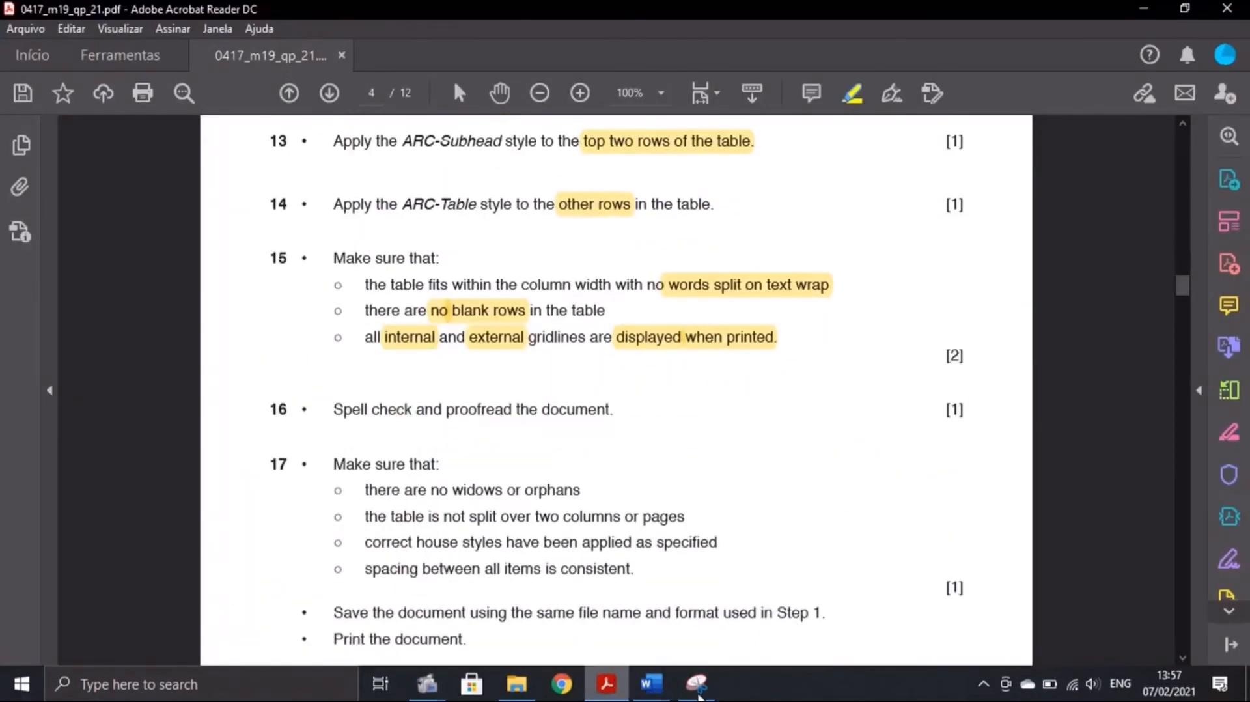
{"action": "mouse_move", "coordinate": [651, 682]}
{"action": "left_click", "coordinate": [755, 641]}
{"action": "scroll", "coordinate": [658, 465], "scroll_direction": "up", "scroll_amount": 15}
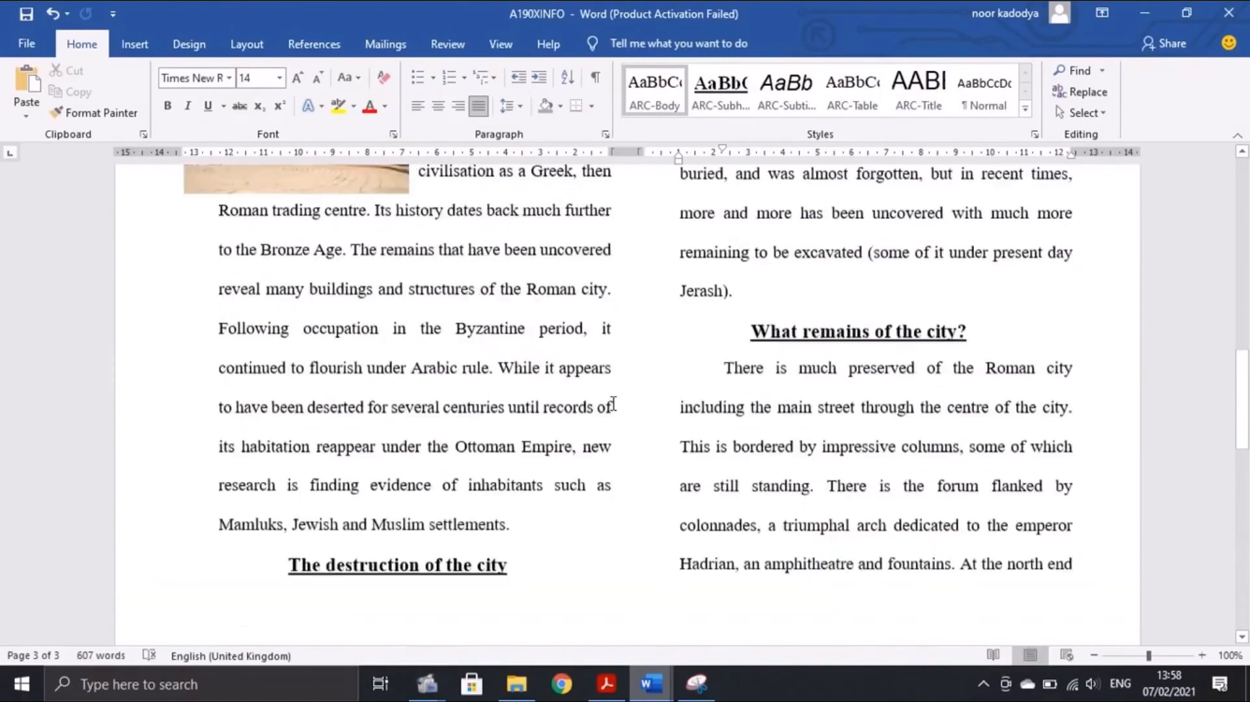
Spell-check the document, correcting 'hugge' to 'huge', 'ventureing' to 'venturing' and the misspelt header name
{"action": "left_click", "coordinate": [457, 38]}
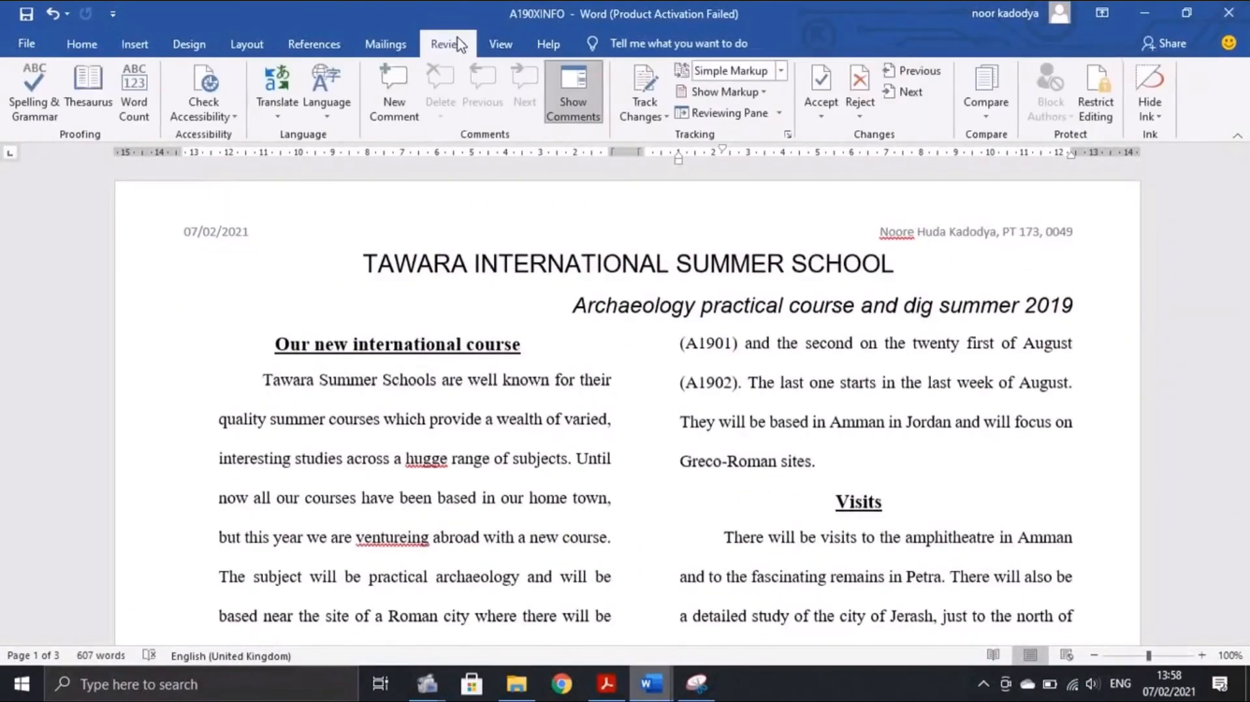
{"action": "left_click", "coordinate": [20, 76]}
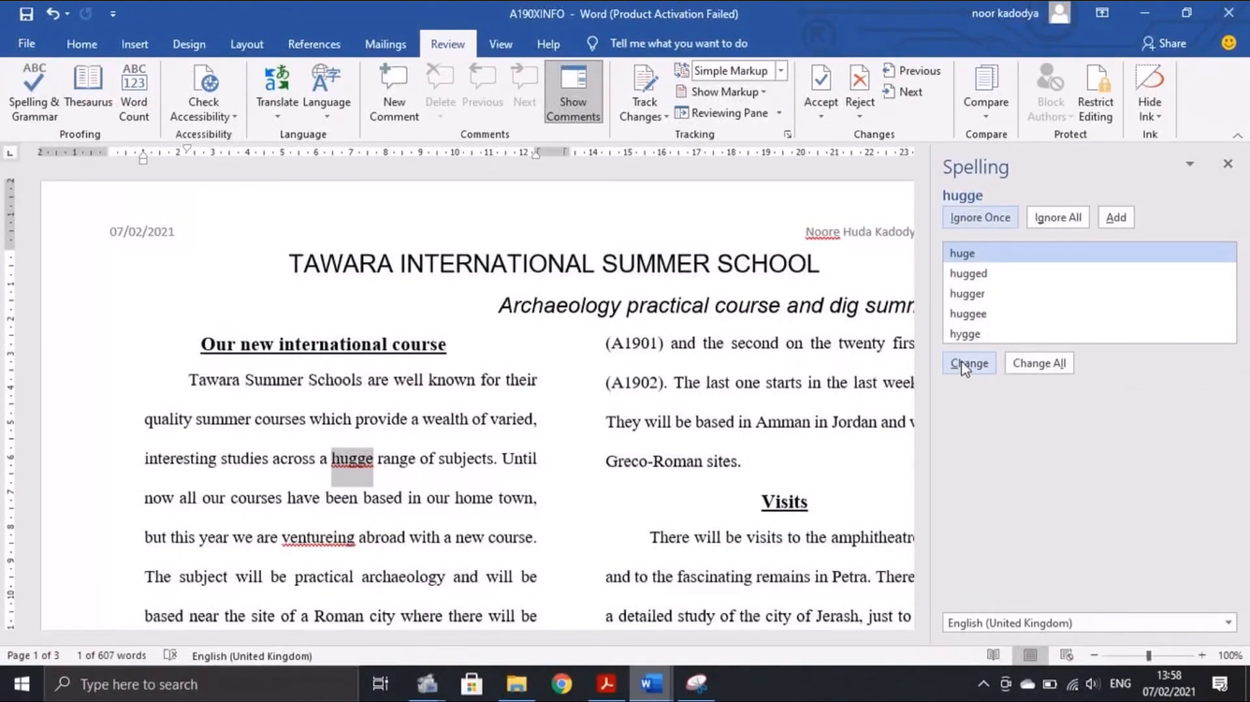
{"action": "left_click", "coordinate": [965, 366]}
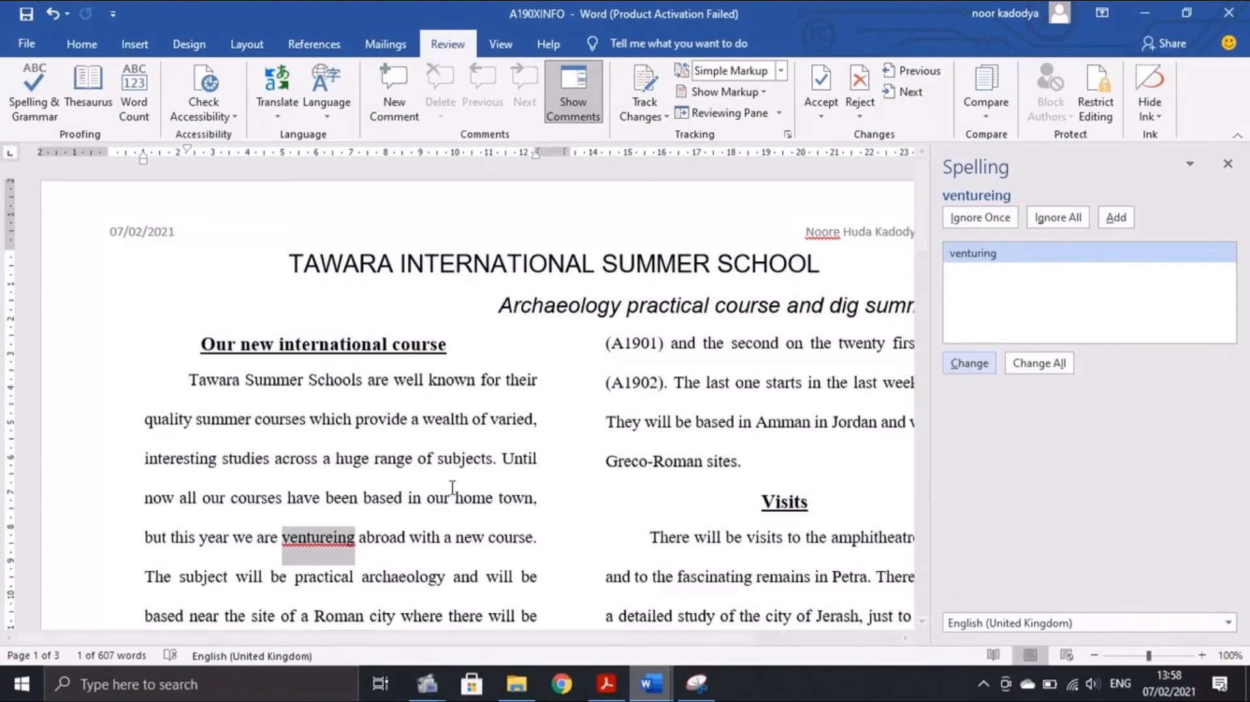
{"action": "left_click", "coordinate": [969, 363]}
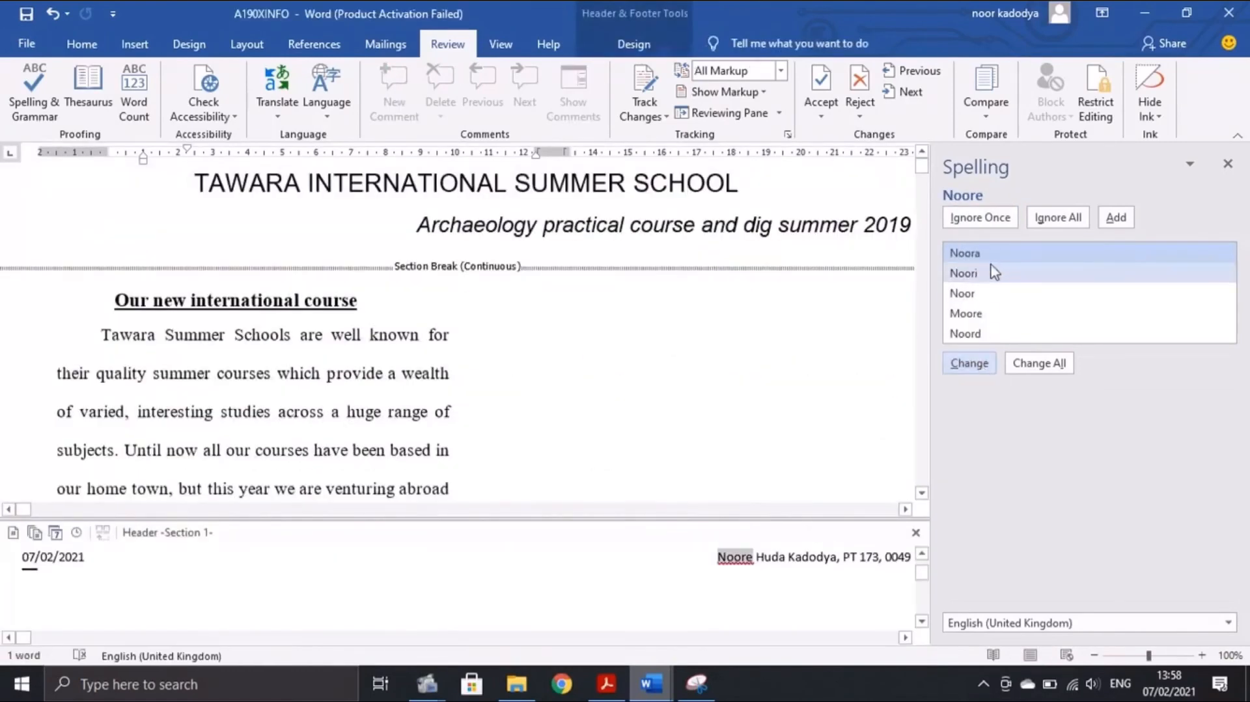
{"action": "left_click", "coordinate": [1039, 362]}
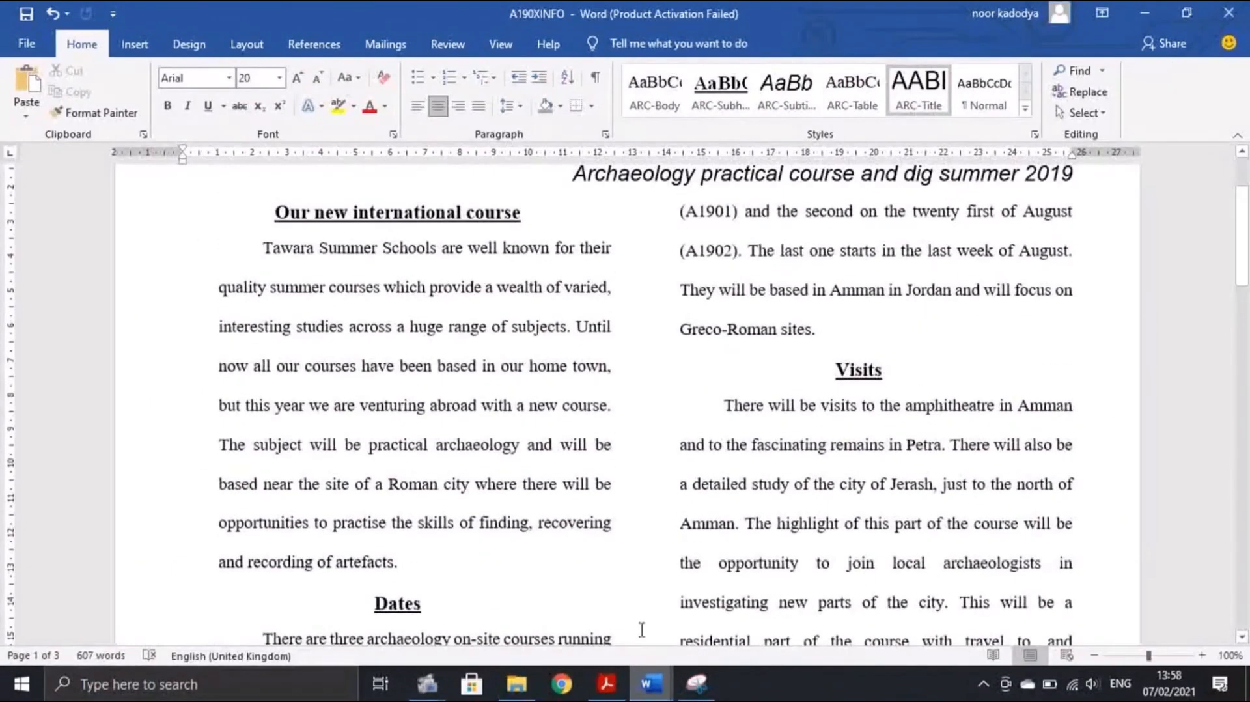
{"action": "left_click", "coordinate": [606, 682]}
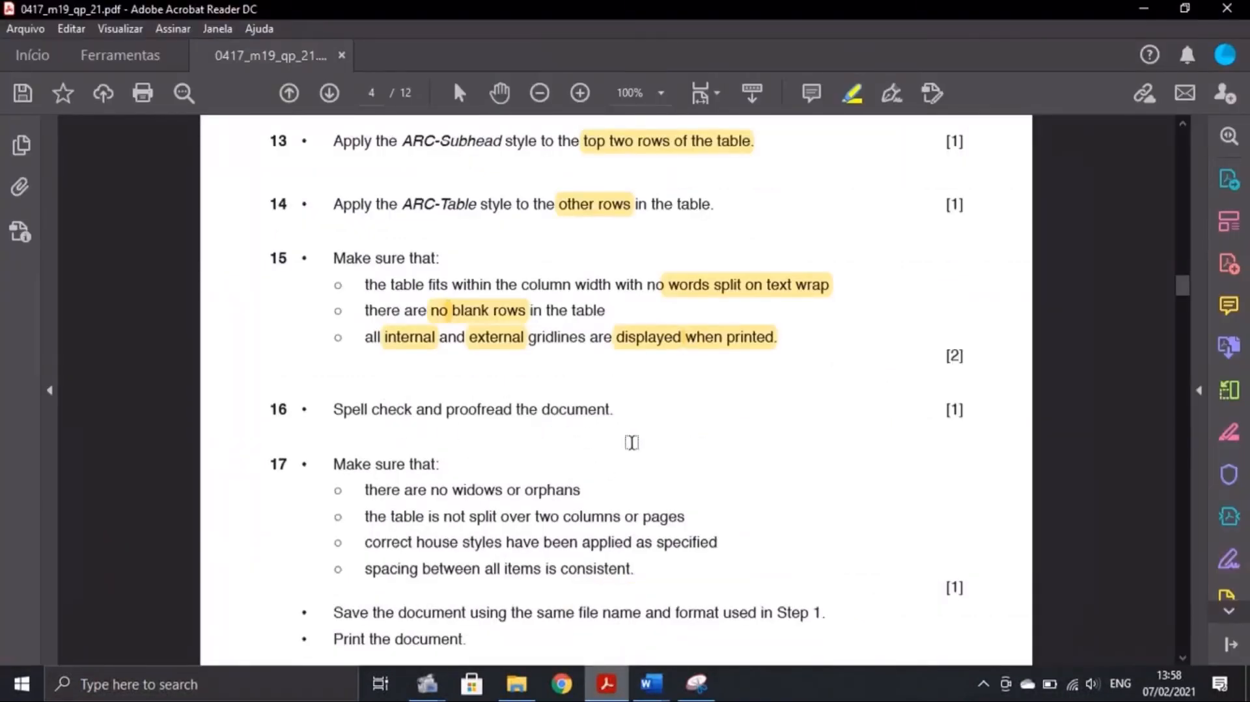
Compare the document's table with the question paper's requirements, scrolling through the document
{"action": "mouse_move", "coordinate": [651, 682]}
{"action": "left_click", "coordinate": [733, 611]}
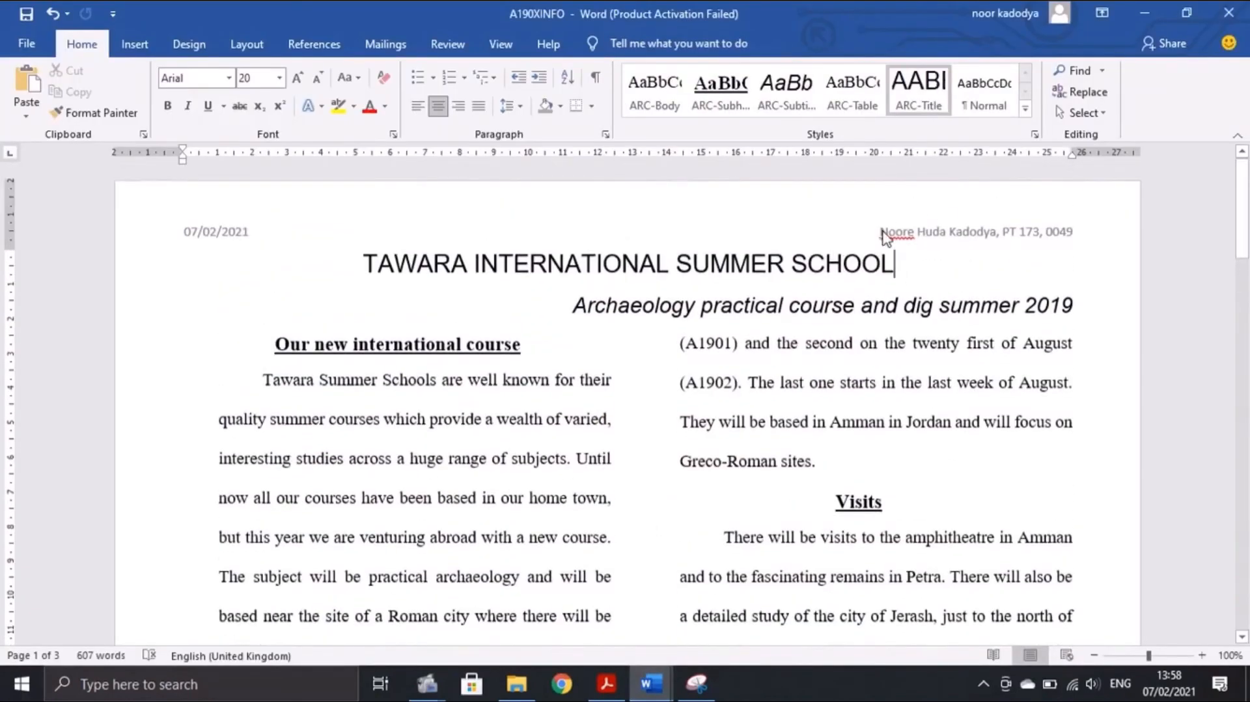
{"action": "left_click", "coordinate": [606, 682]}
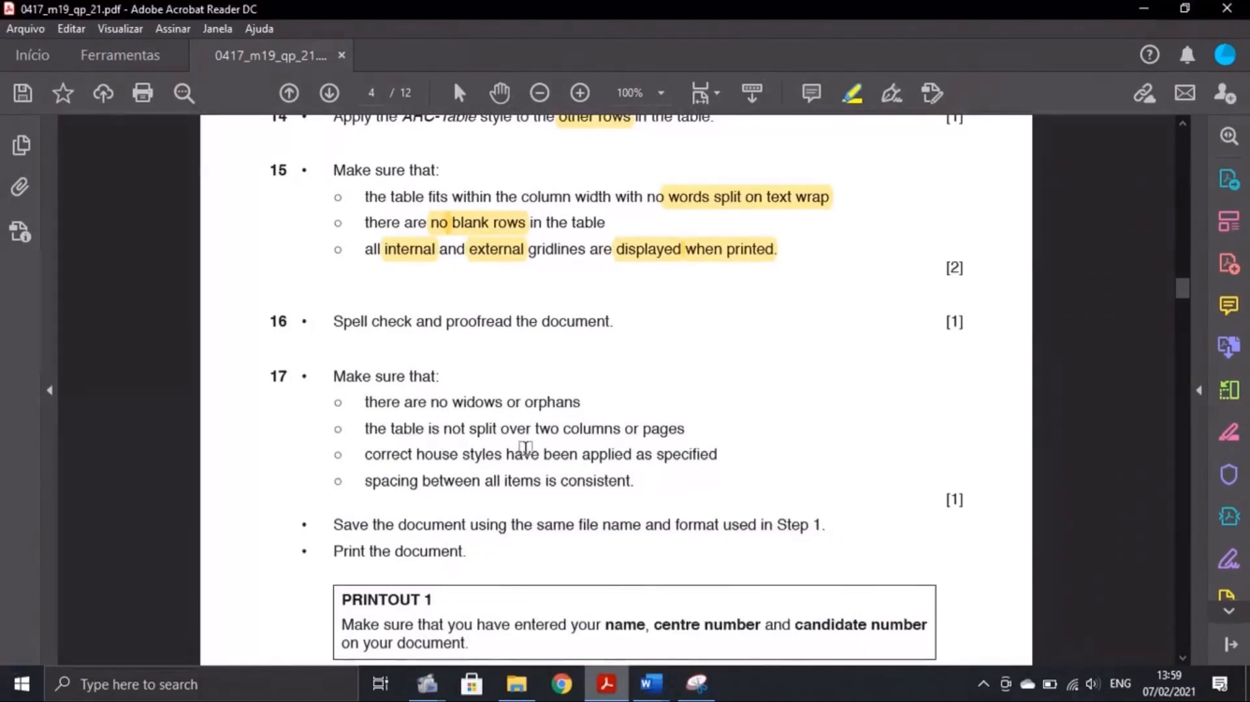
{"action": "left_click", "coordinate": [650, 682]}
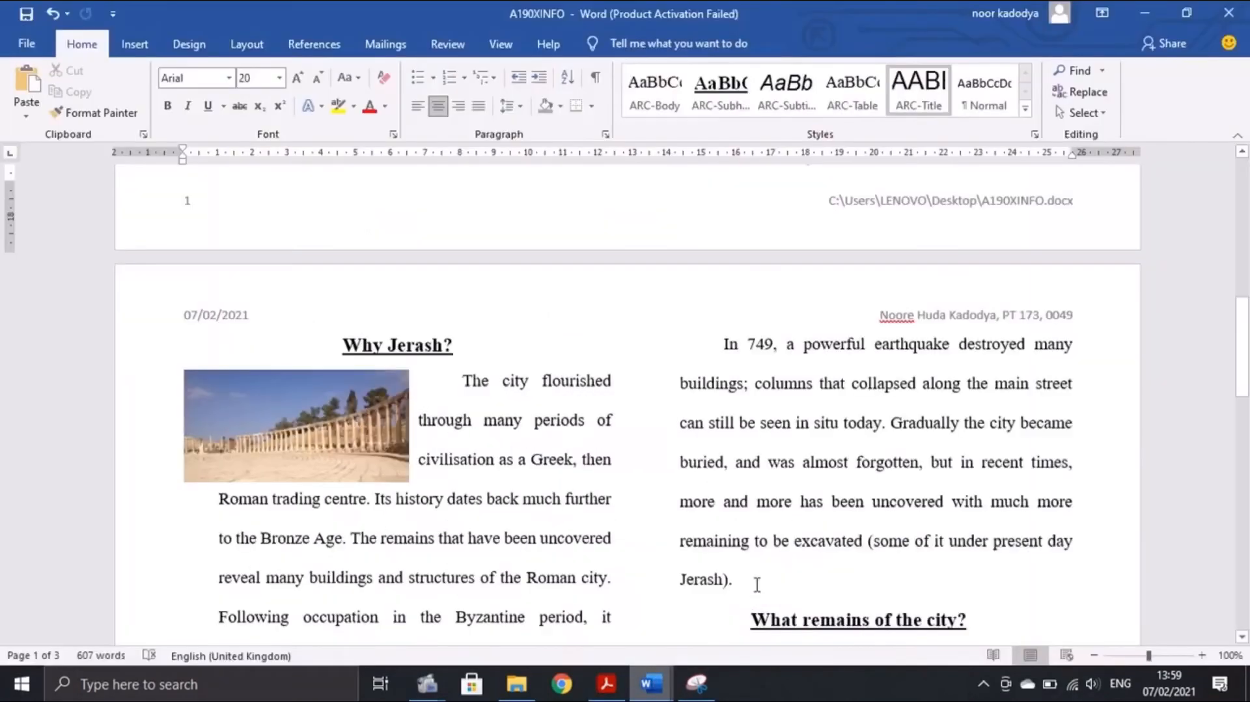
{"action": "scroll", "coordinate": [861, 432], "scroll_direction": "down", "scroll_amount": 10}
{"action": "scroll", "coordinate": [861, 433], "scroll_direction": "down", "scroll_amount": 5}
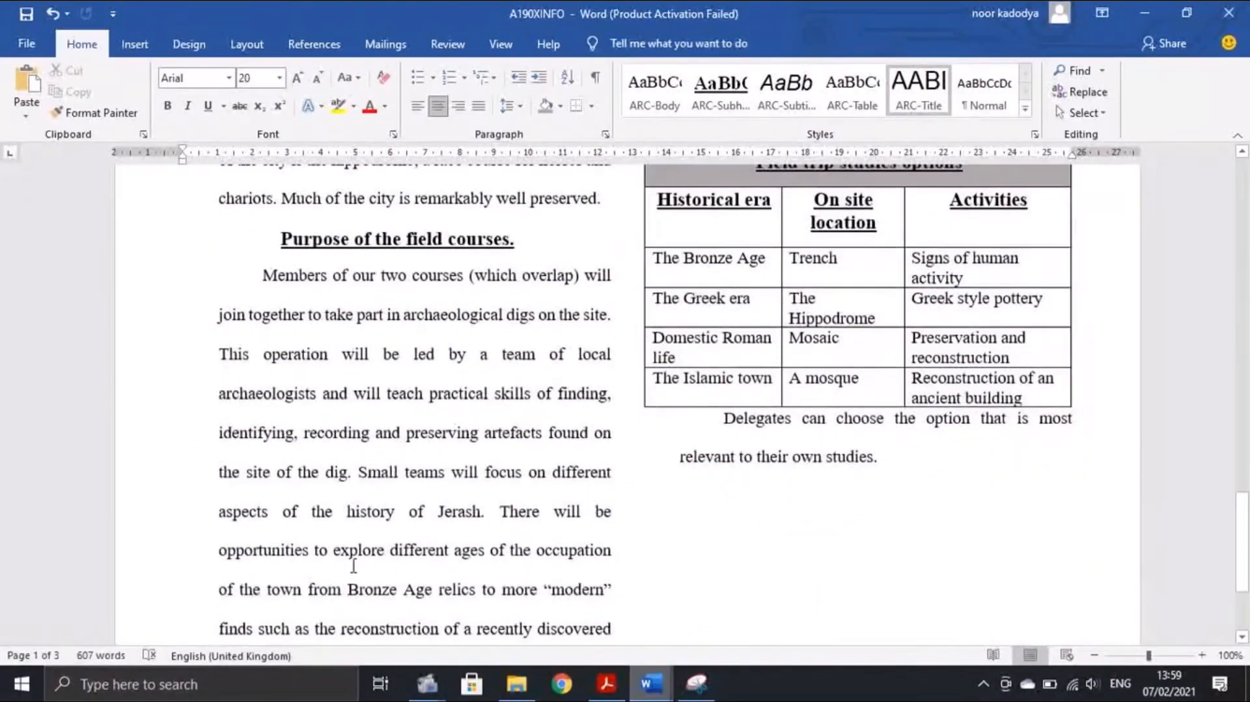
{"action": "scroll", "coordinate": [697, 431], "scroll_direction": "up", "scroll_amount": 2}
{"action": "scroll", "coordinate": [696, 431], "scroll_direction": "up", "scroll_amount": 2}
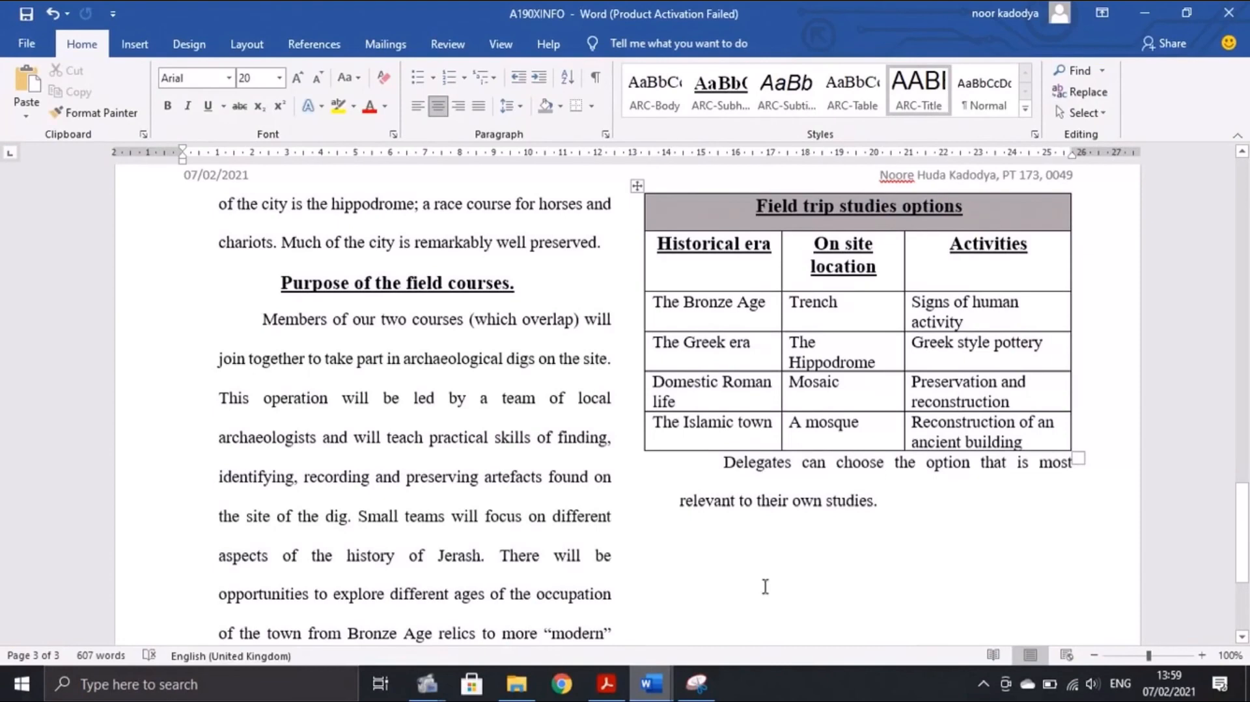
{"action": "left_click", "coordinate": [605, 683]}
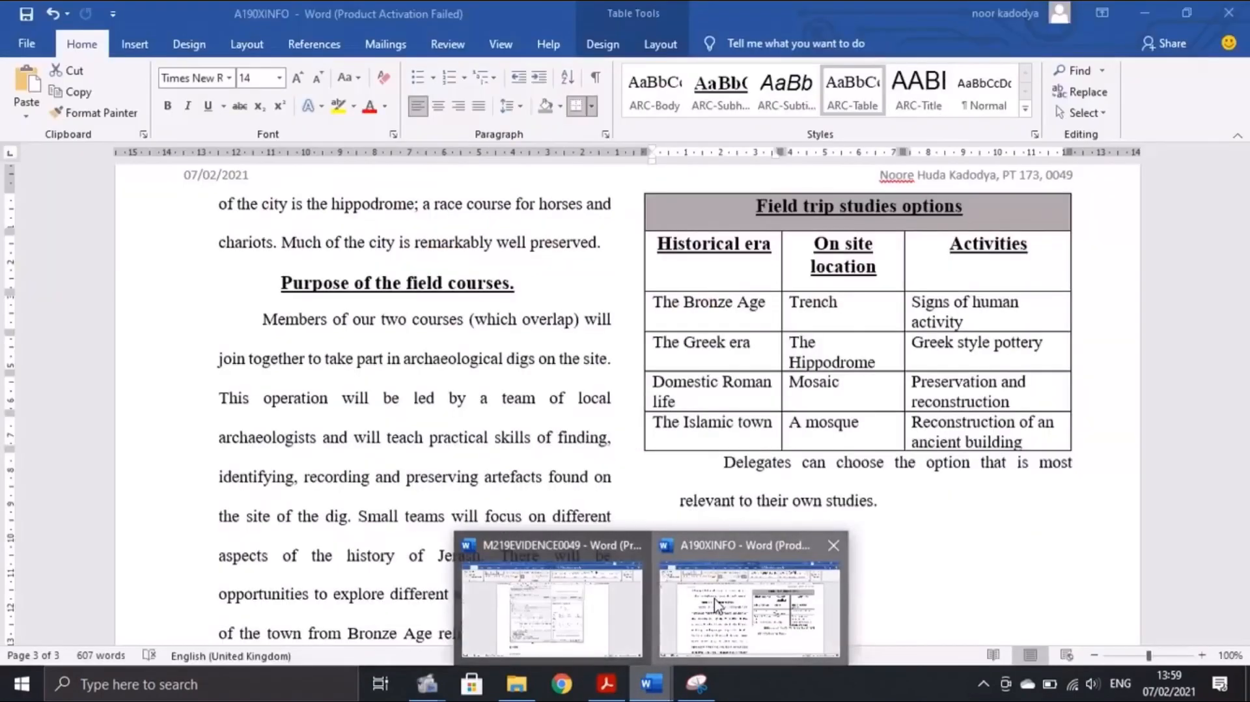
{"action": "left_click", "coordinate": [755, 547]}
{"action": "scroll", "coordinate": [757, 543], "scroll_direction": "up", "scroll_amount": 5}
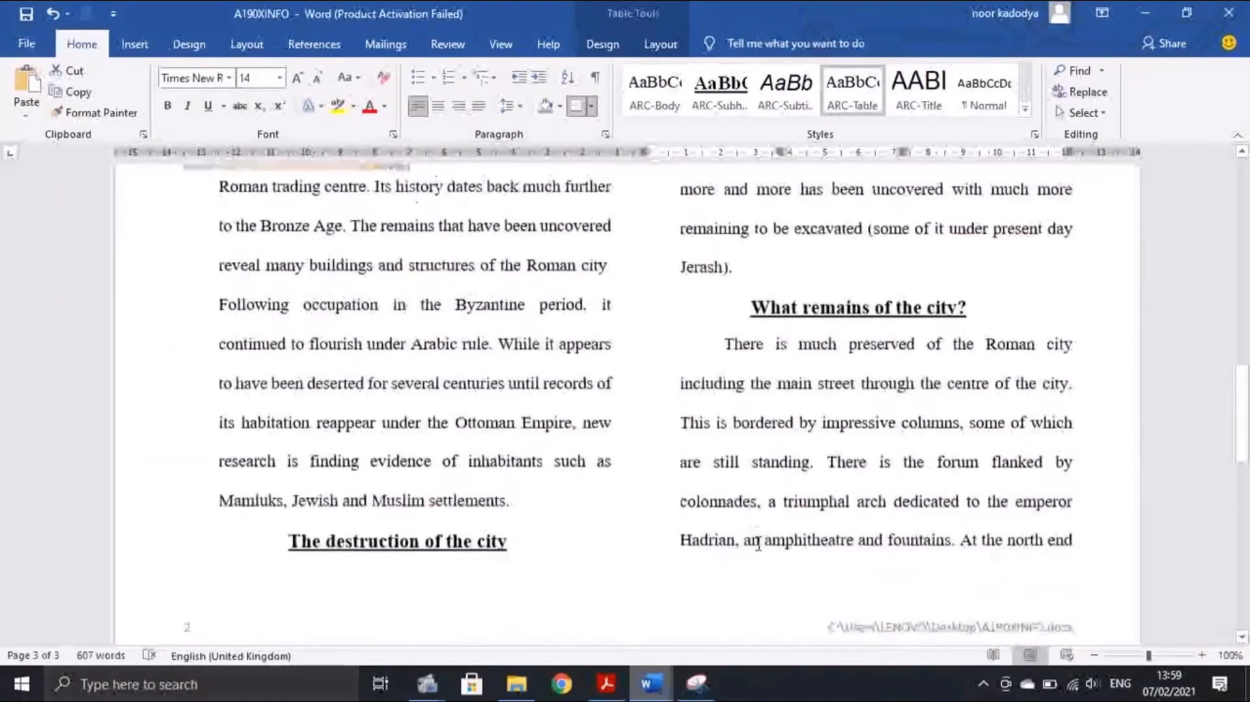
{"action": "scroll", "coordinate": [756, 543], "scroll_direction": "up", "scroll_amount": 5}
Save the A190XINFO document and check the question paper's printout instructions
{"action": "key", "text": "alt+Tab"}
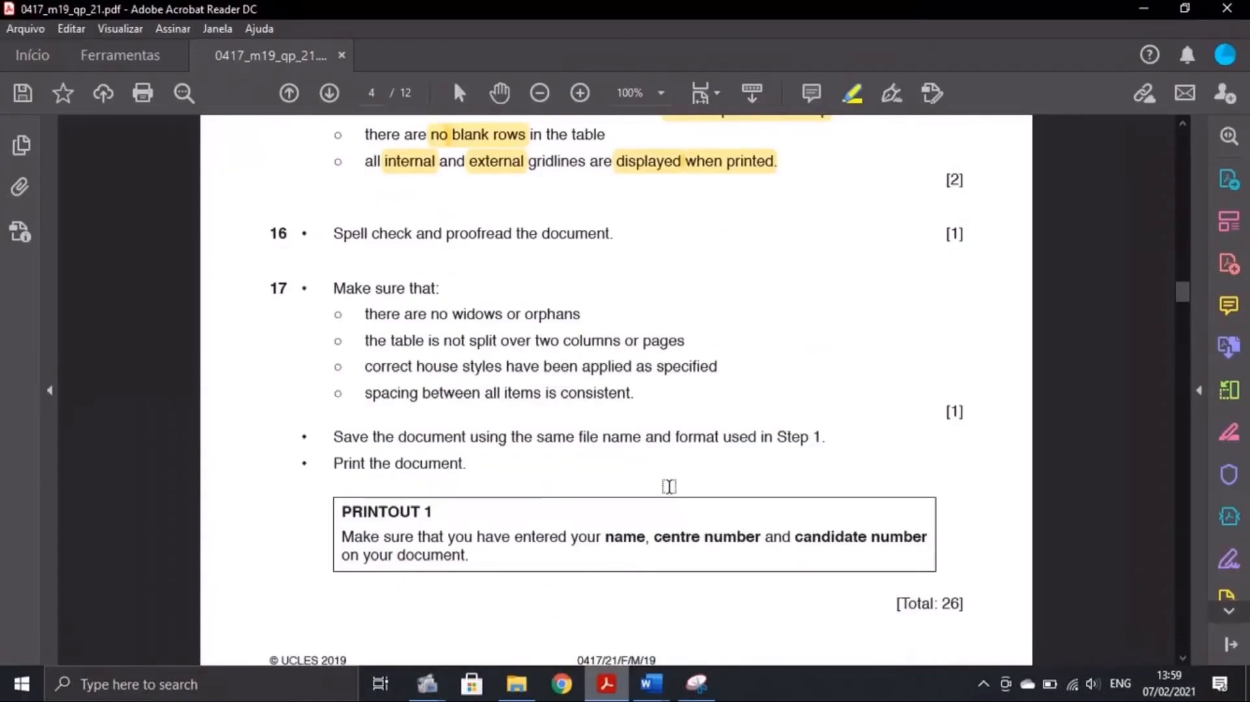
{"action": "mouse_move", "coordinate": [660, 679]}
{"action": "left_click", "coordinate": [750, 612]}
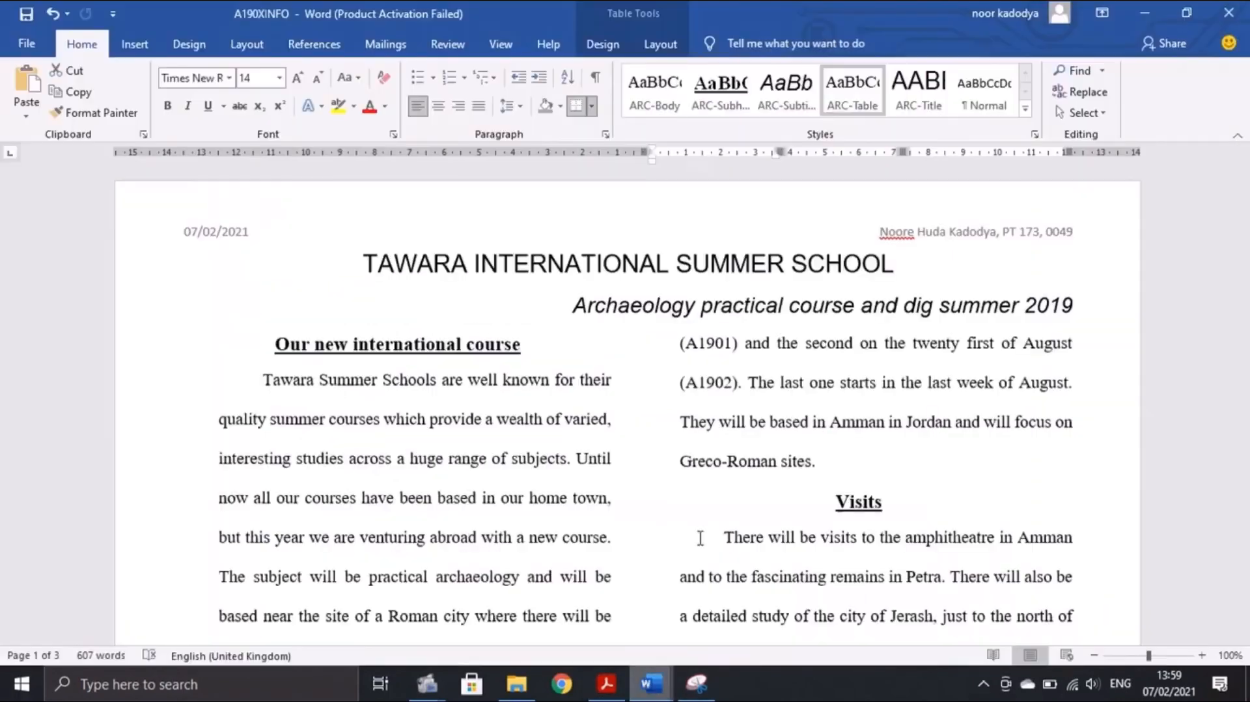
{"action": "left_click", "coordinate": [33, 19]}
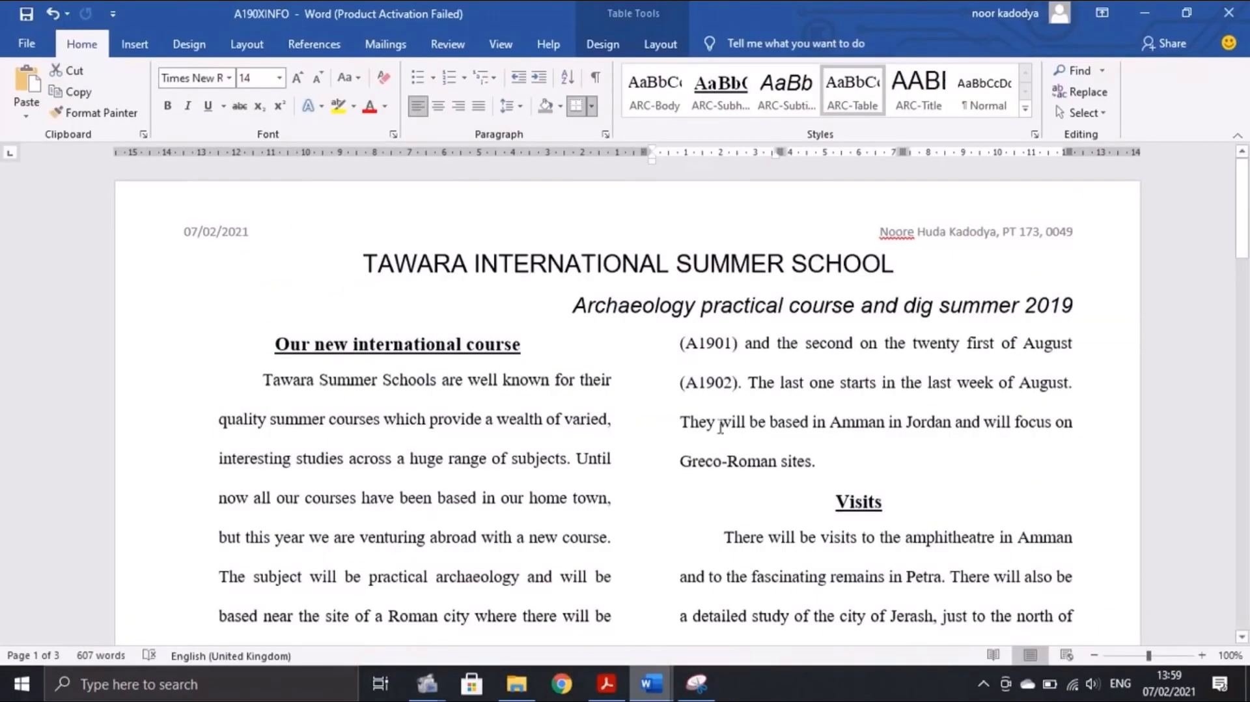
{"action": "left_click", "coordinate": [605, 681]}
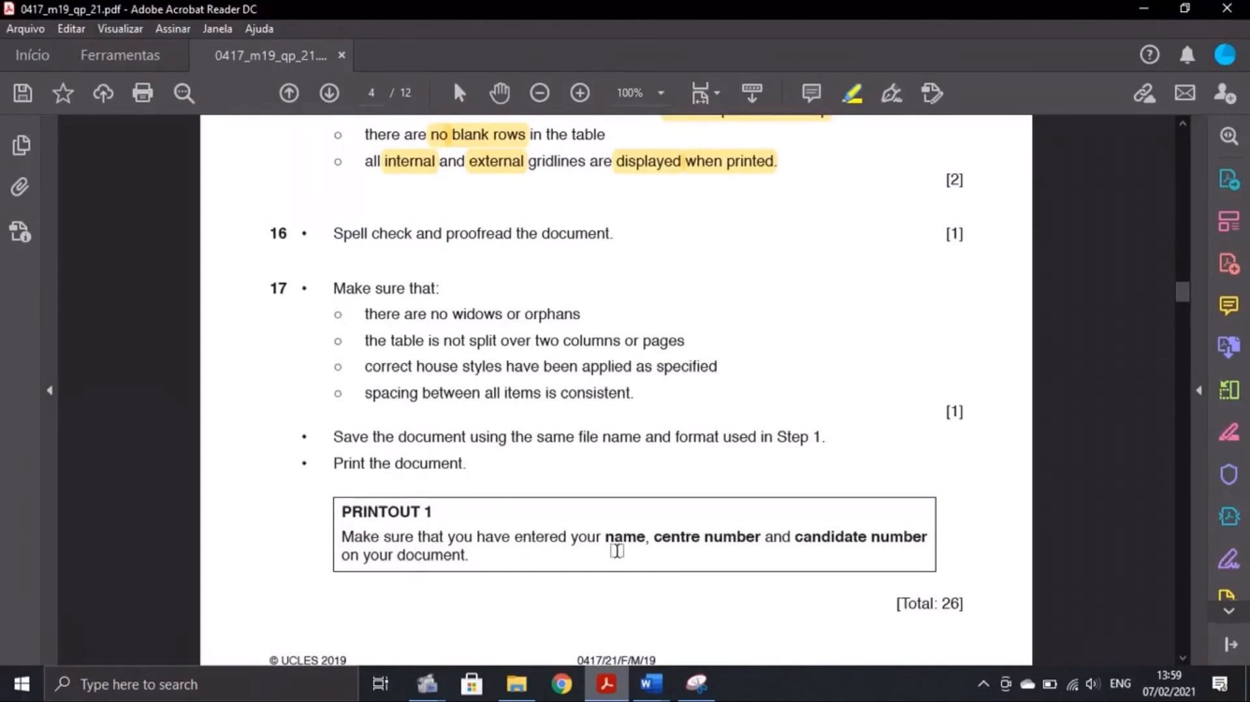
{"action": "left_click", "coordinate": [669, 696]}
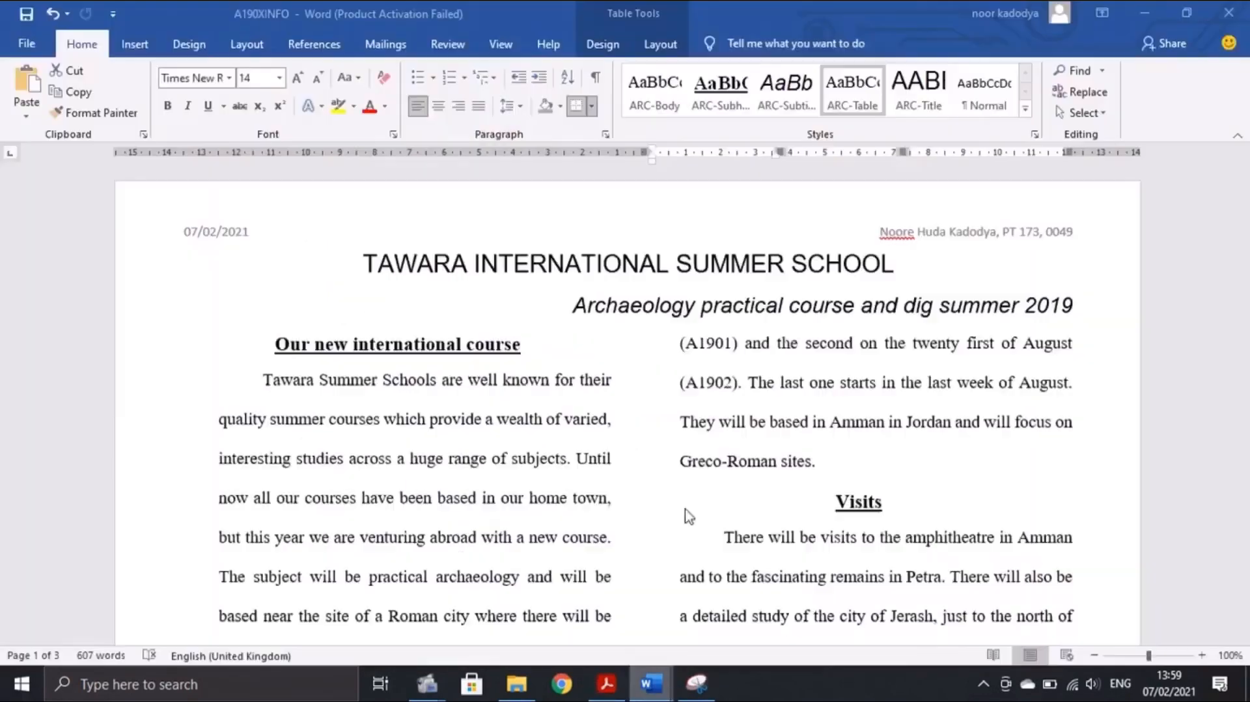
Print the document with Microsoft Print to PDF, saving it as 'Printout 1' on the Desktop
{"action": "left_click", "coordinate": [19, 44]}
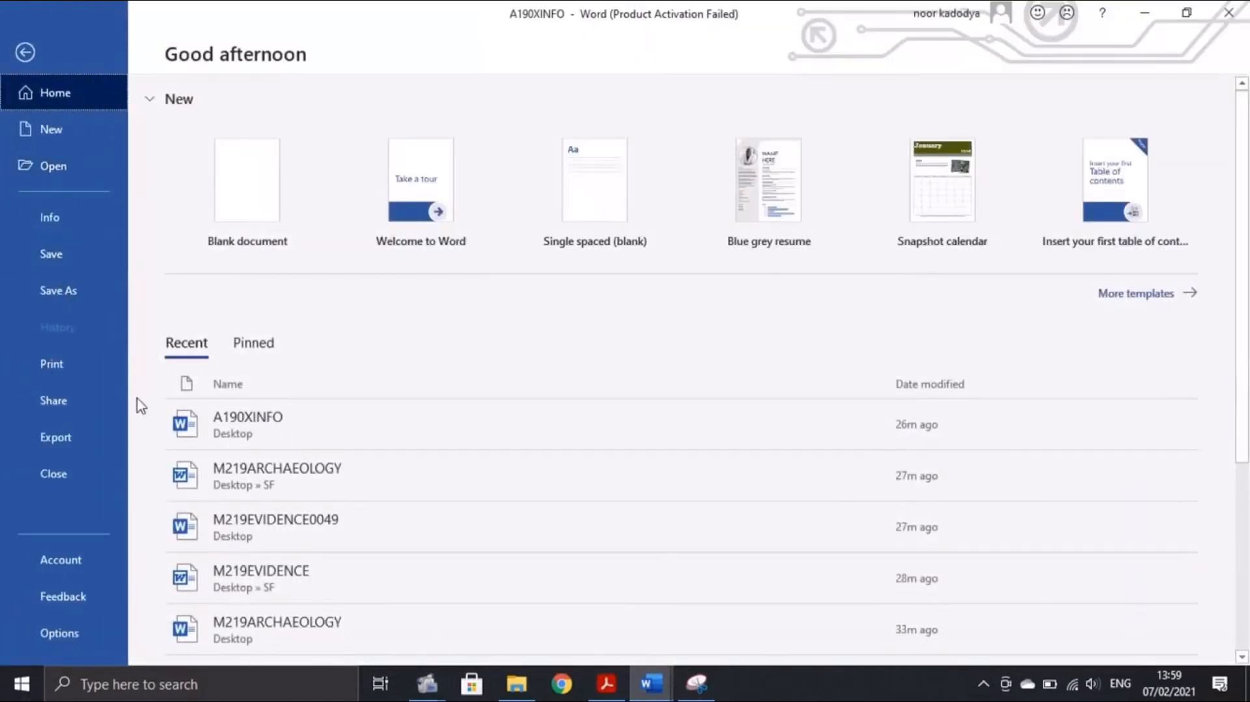
{"action": "left_click", "coordinate": [92, 359]}
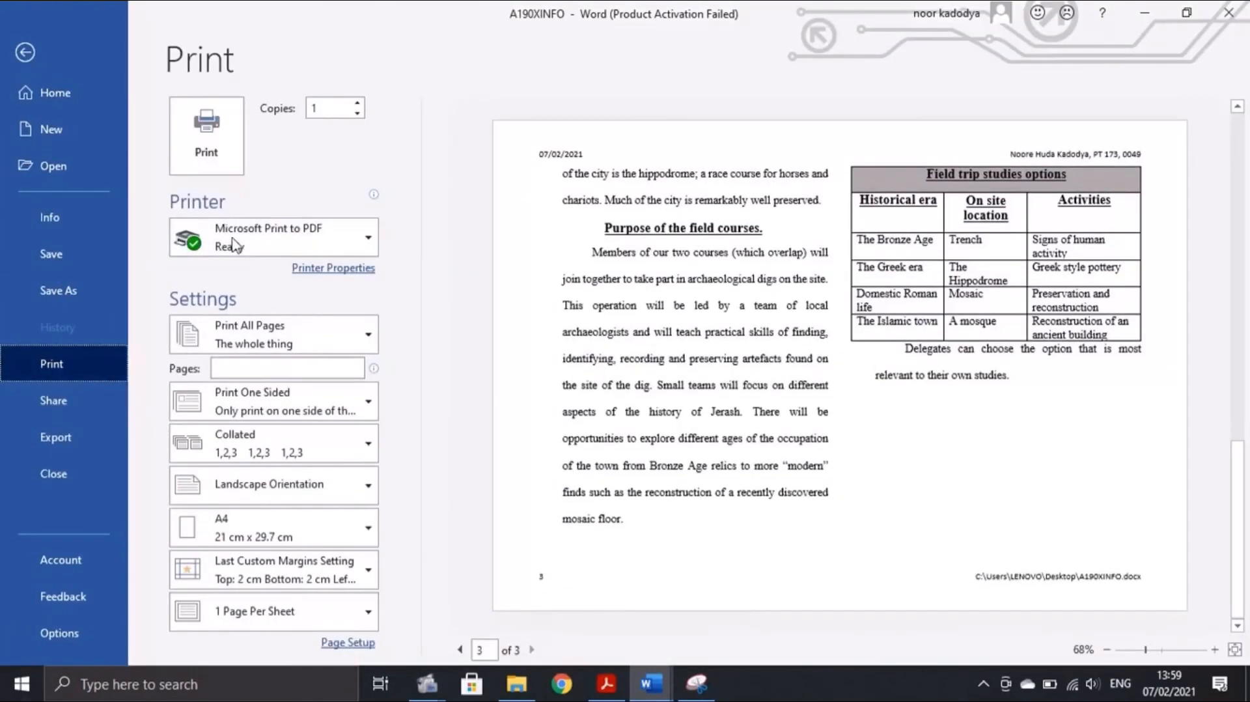
{"action": "left_click", "coordinate": [238, 244]}
{"action": "left_click", "coordinate": [1118, 156]}
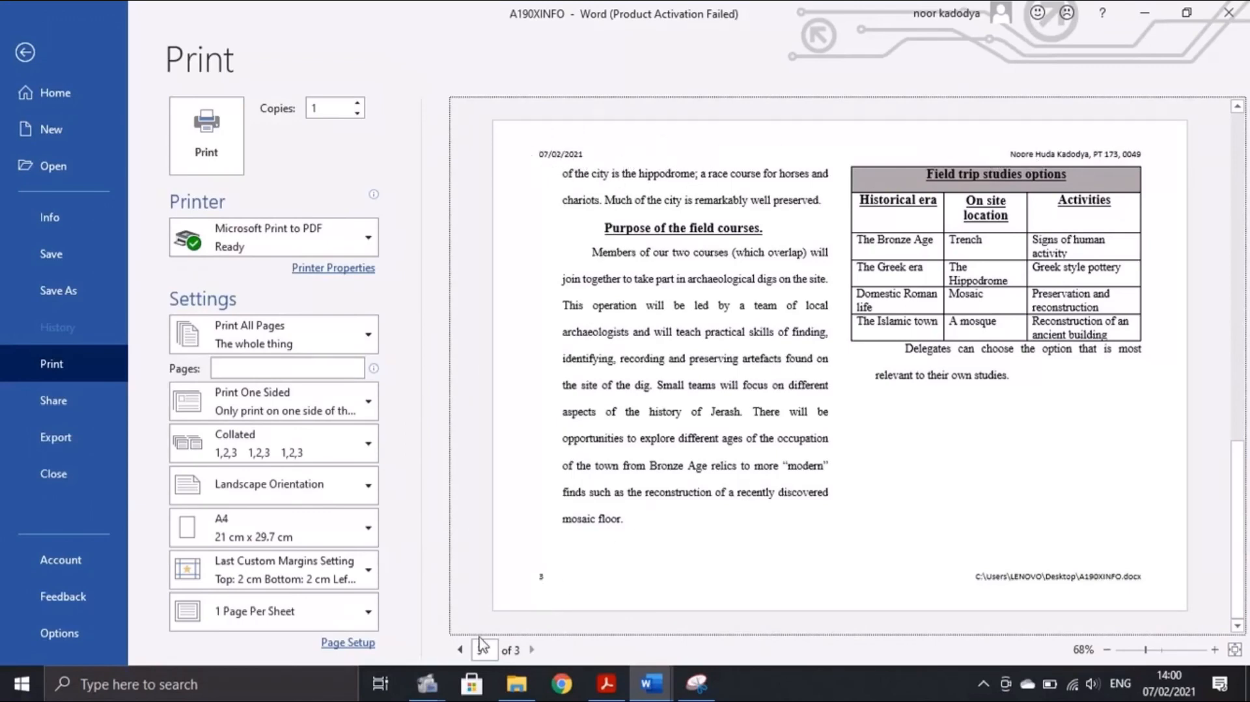
{"action": "key", "text": "Return"}
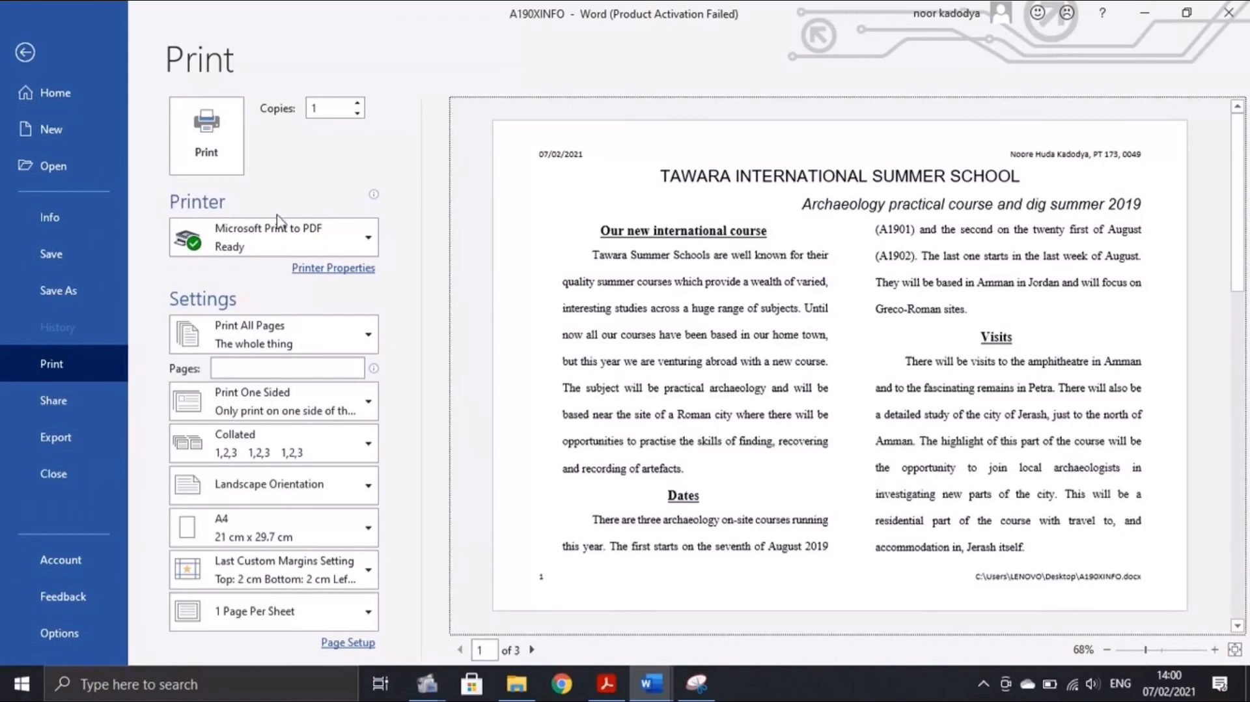
{"action": "left_click", "coordinate": [318, 233]}
{"action": "left_click", "coordinate": [298, 319]}
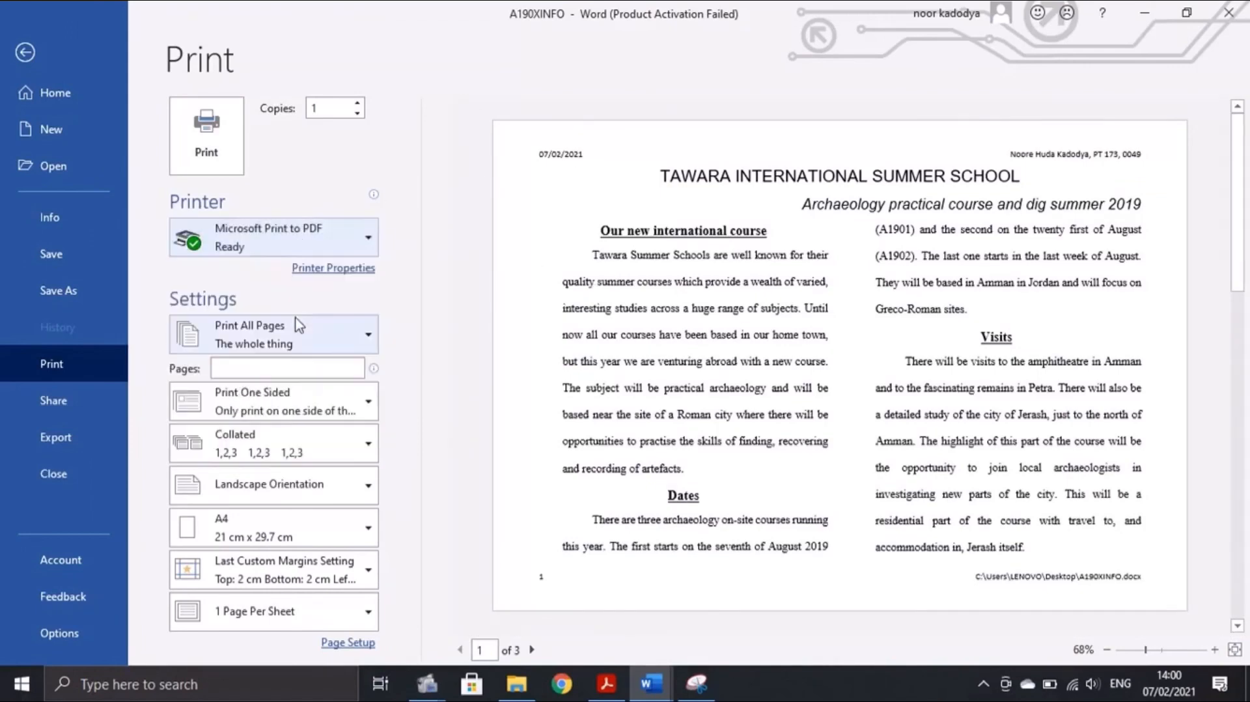
{"action": "left_click", "coordinate": [293, 241]}
{"action": "left_click", "coordinate": [193, 145]}
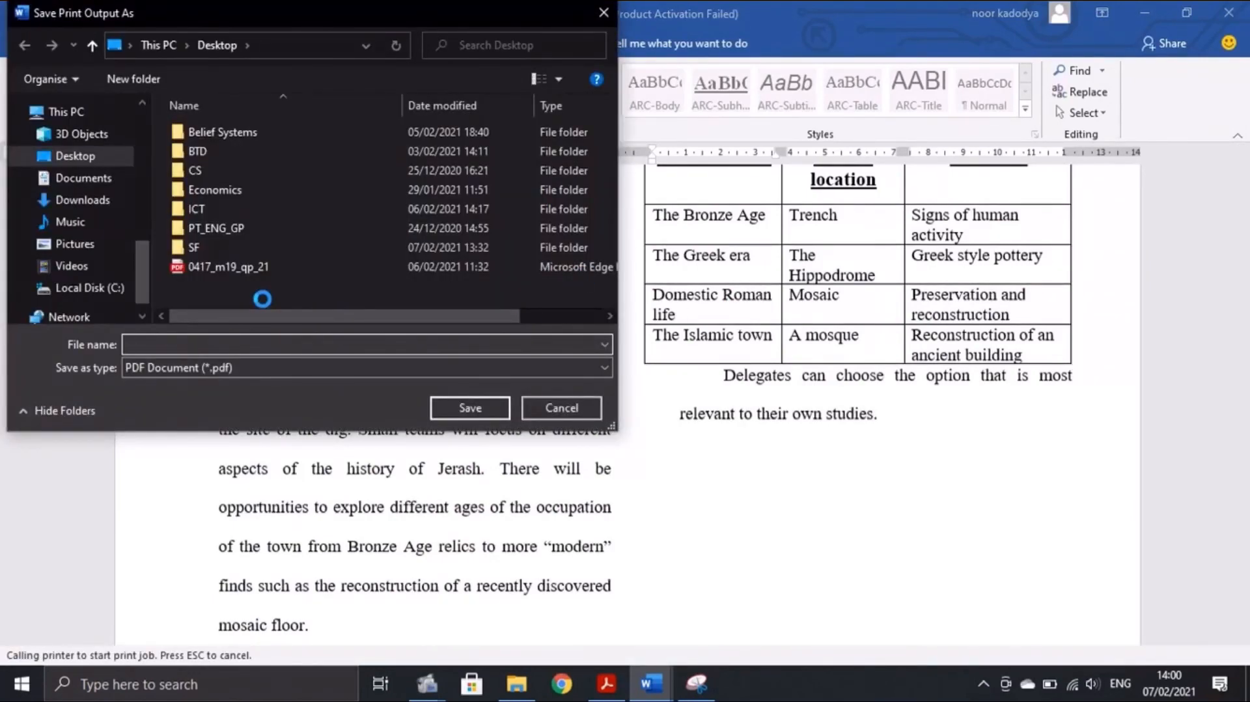
{"action": "type", "text": "Printout 1"}
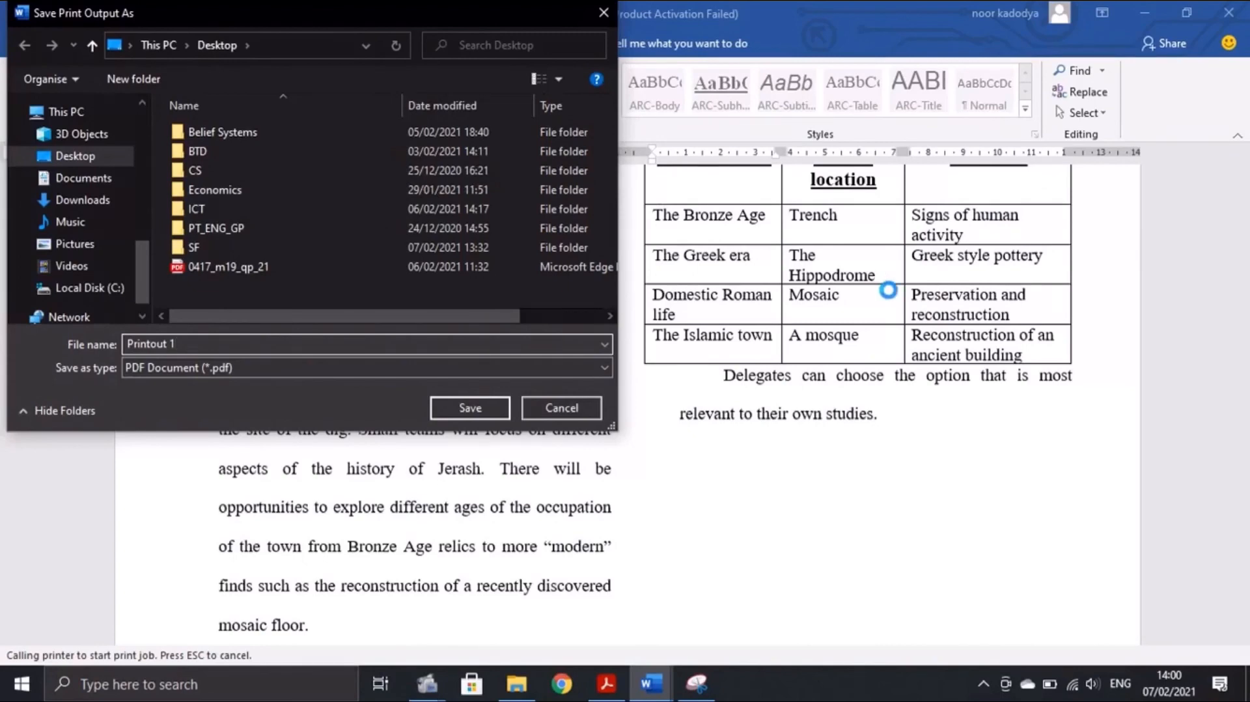
{"action": "left_click", "coordinate": [478, 400]}
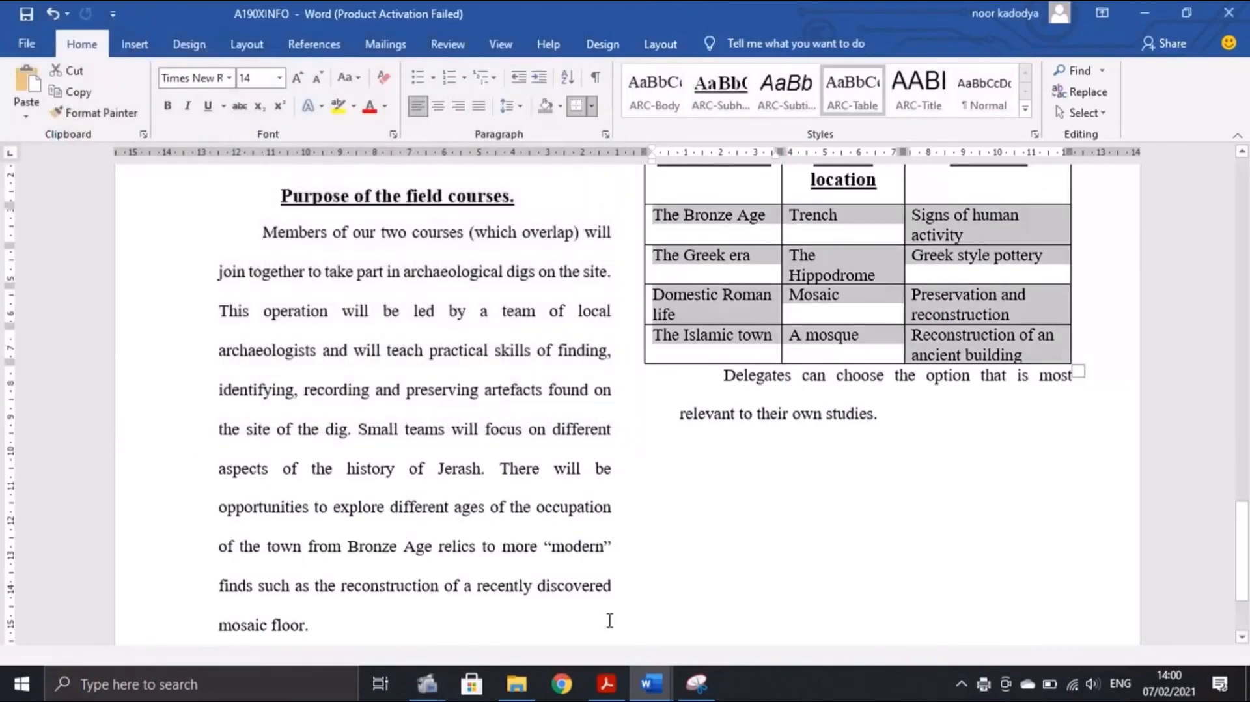
Show the 0417/21 question paper in Acrobat Reader at its cover page, page 1 of 12
{"action": "left_click", "coordinate": [606, 683]}
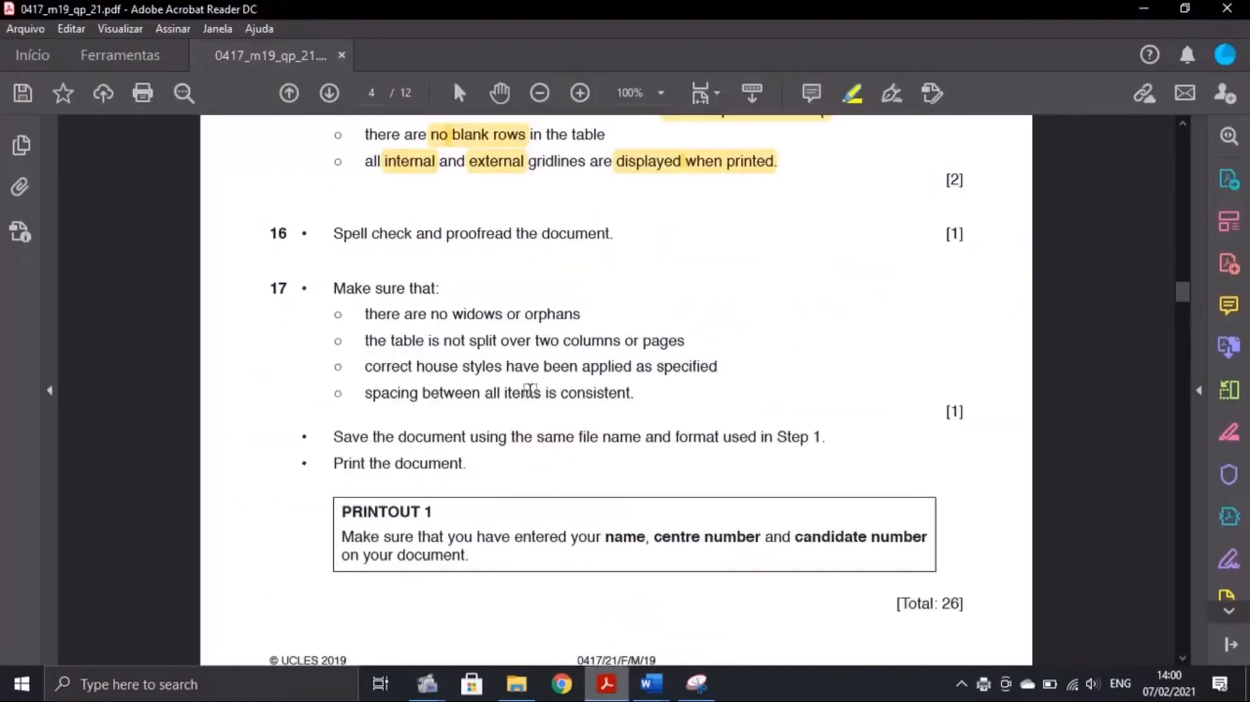
{"action": "scroll", "coordinate": [527, 390], "scroll_direction": "down", "scroll_amount": 1}
{"action": "scroll", "coordinate": [659, 322], "scroll_direction": "up", "scroll_amount": 9}
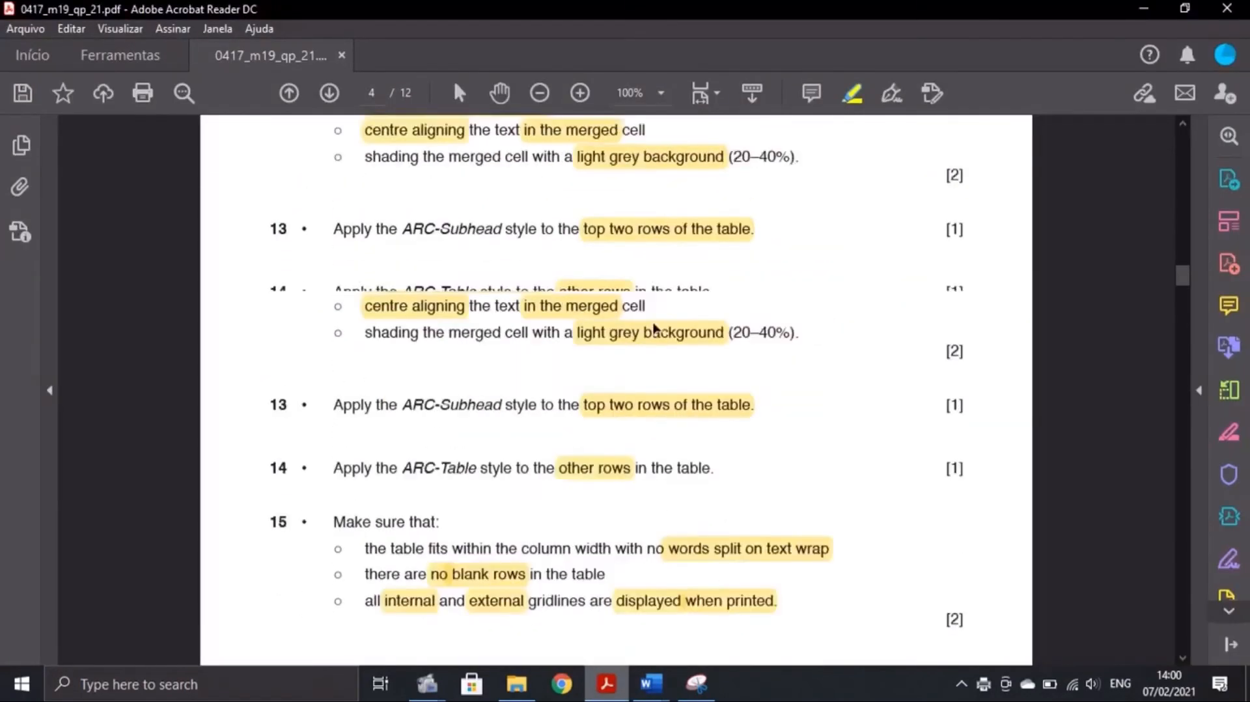
{"action": "scroll", "coordinate": [654, 328], "scroll_direction": "up", "scroll_amount": 15}
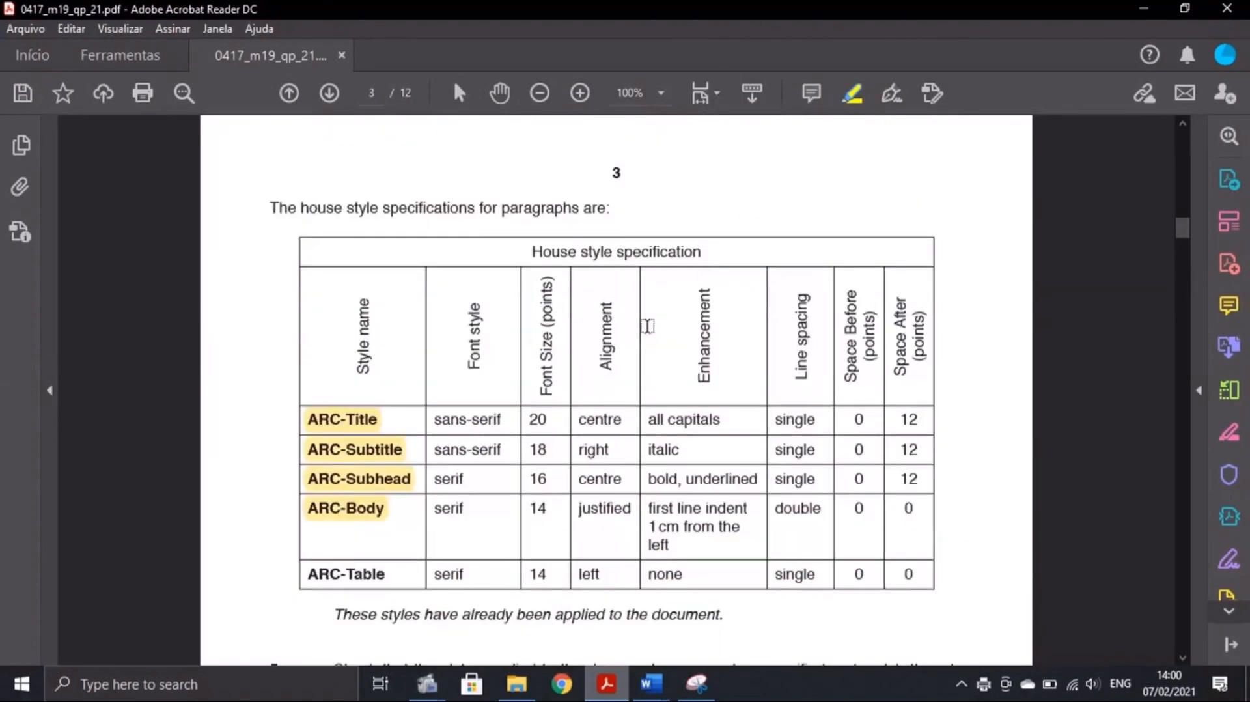
{"action": "scroll", "coordinate": [646, 325], "scroll_direction": "up", "scroll_amount": 15}
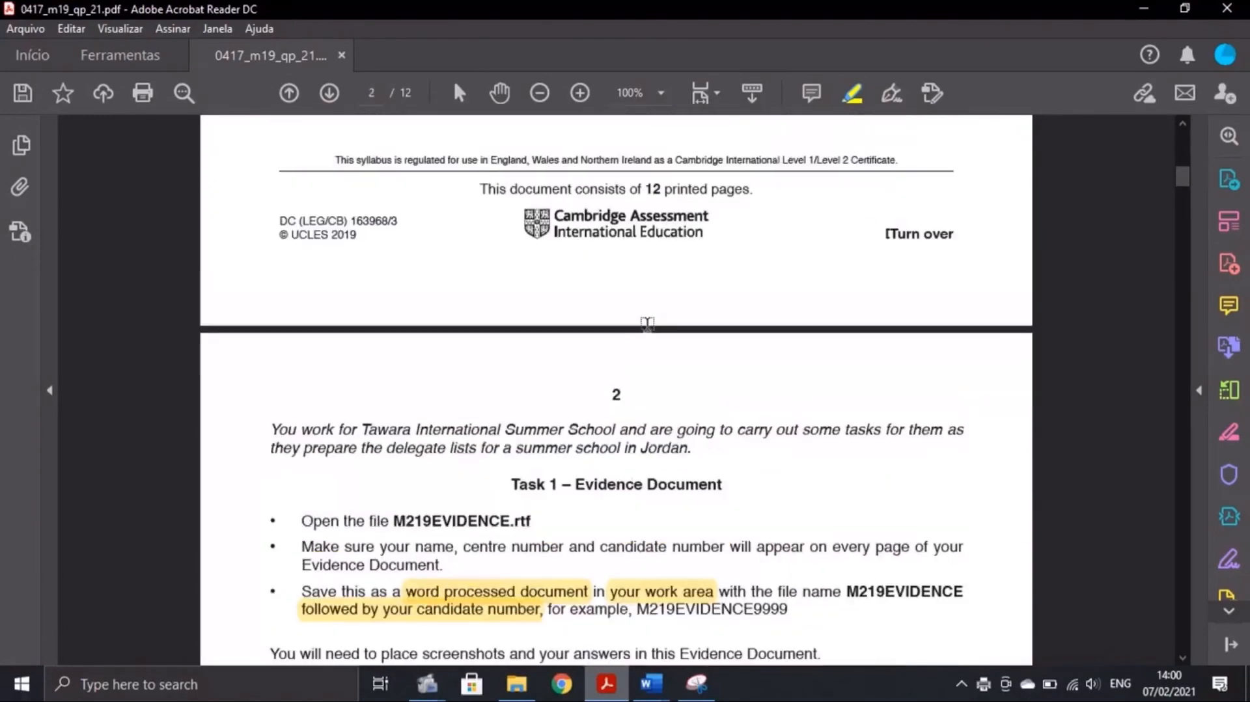
{"action": "scroll", "coordinate": [646, 323], "scroll_direction": "up", "scroll_amount": 15}
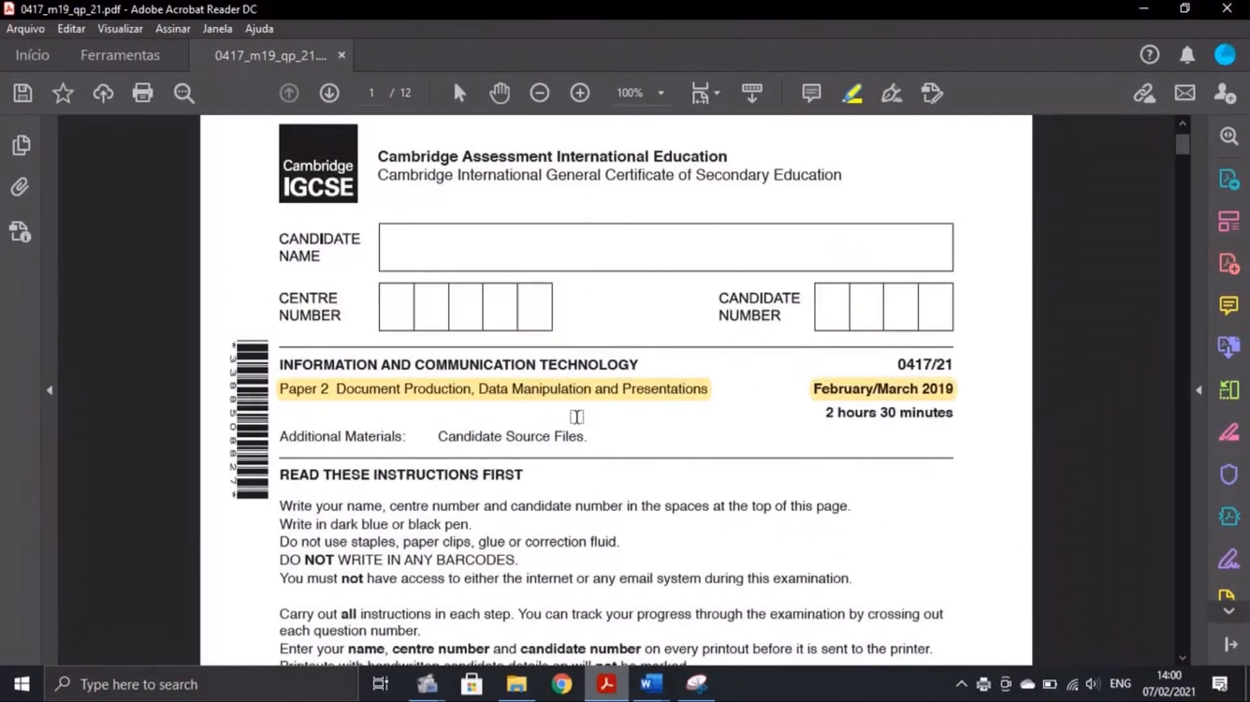
{"action": "scroll", "coordinate": [577, 417], "scroll_direction": "up", "scroll_amount": 2}
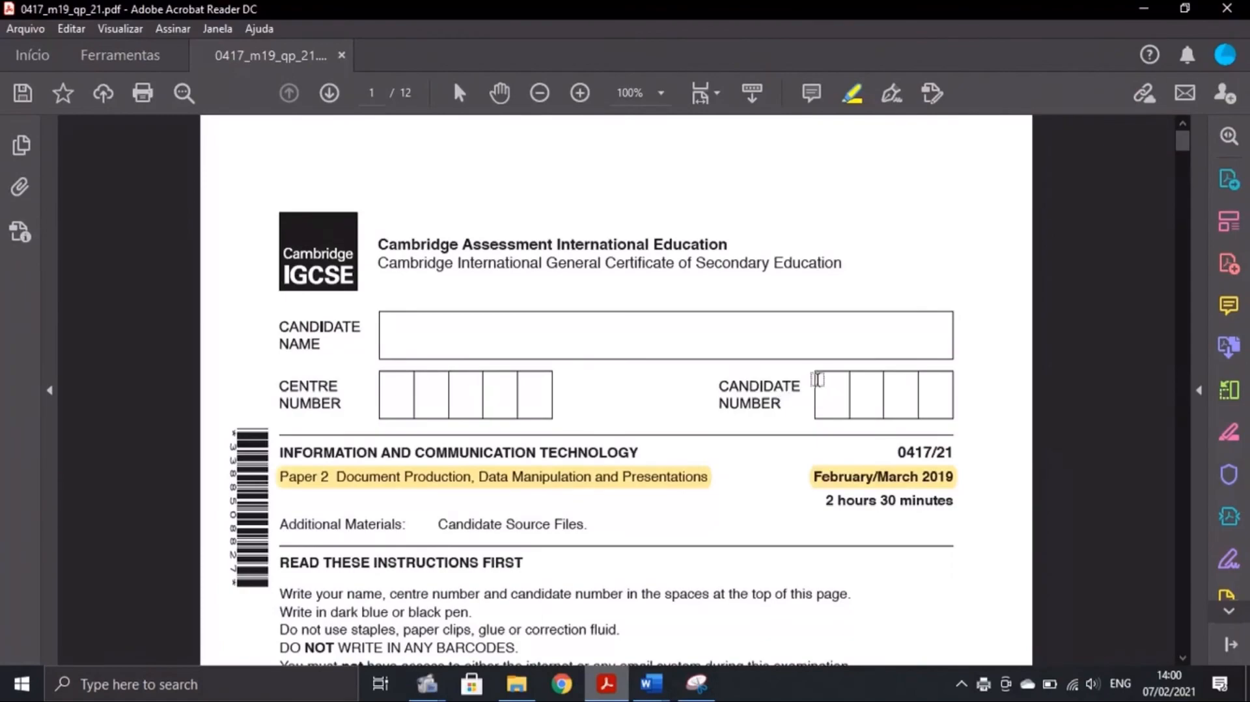